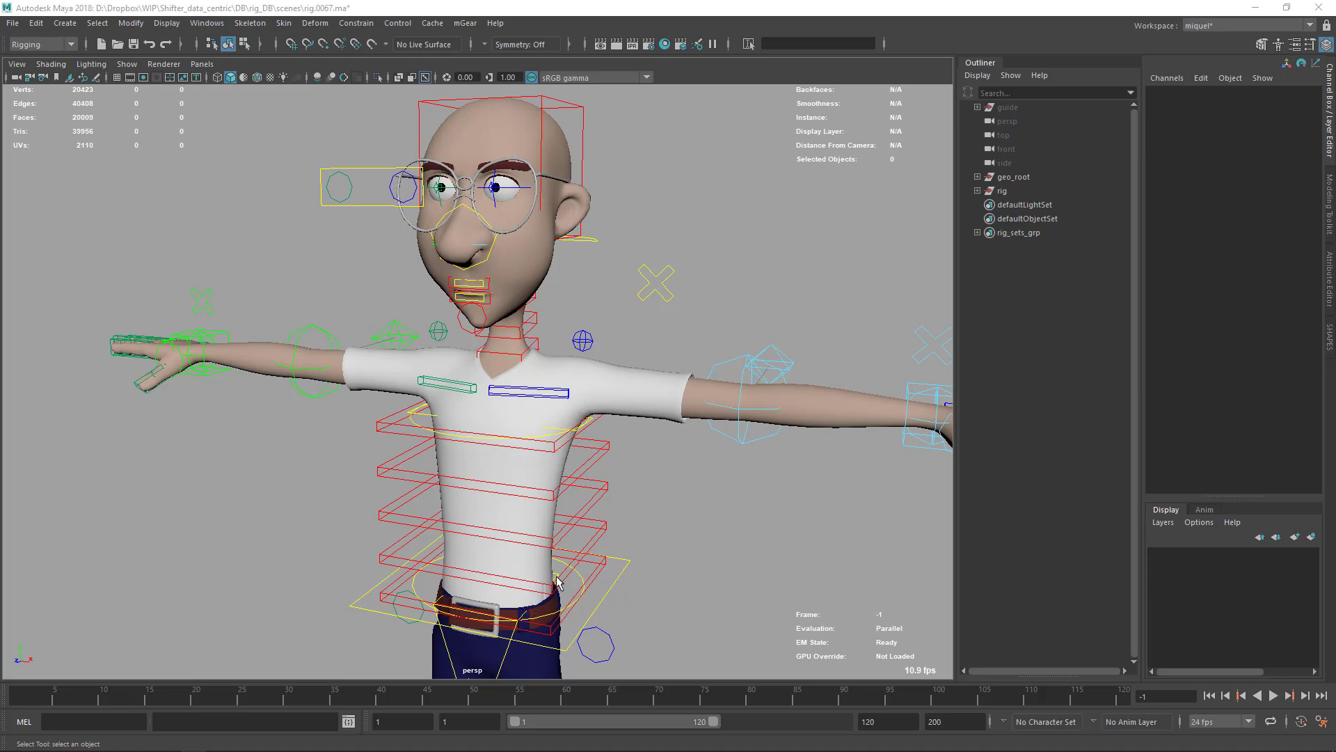
# Examine the character's upper body, head and facial controls from the front and both sides
pyautogui.keyDown('alt'); pyautogui.moveTo(681, 597); pyautogui.dragTo(522, 493); pyautogui.keyUp('alt')
pyautogui.keyDown('alt'); pyautogui.moveTo(522, 494); pyautogui.dragTo(536, 473, button='middle'); pyautogui.keyUp('alt')
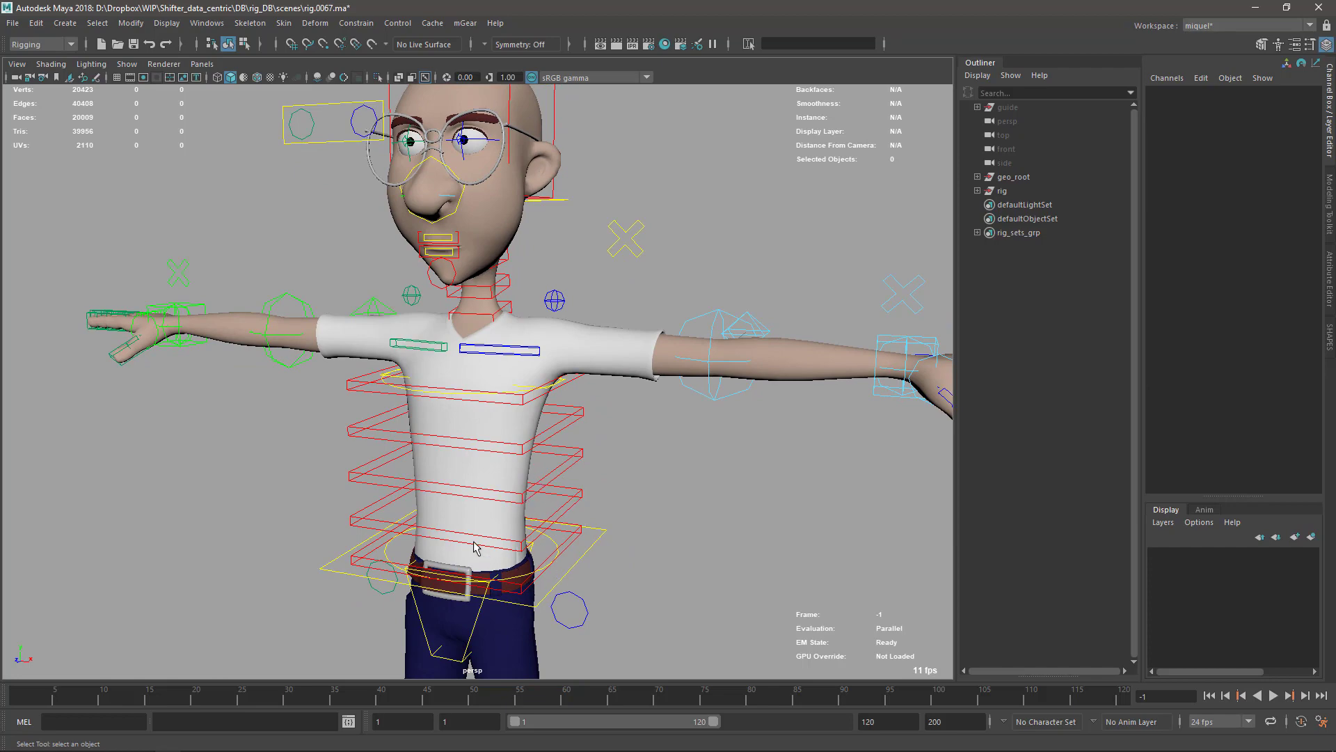
pyautogui.keyDown('alt'); pyautogui.moveTo(474, 547); pyautogui.dragTo(533, 441); pyautogui.keyUp('alt')
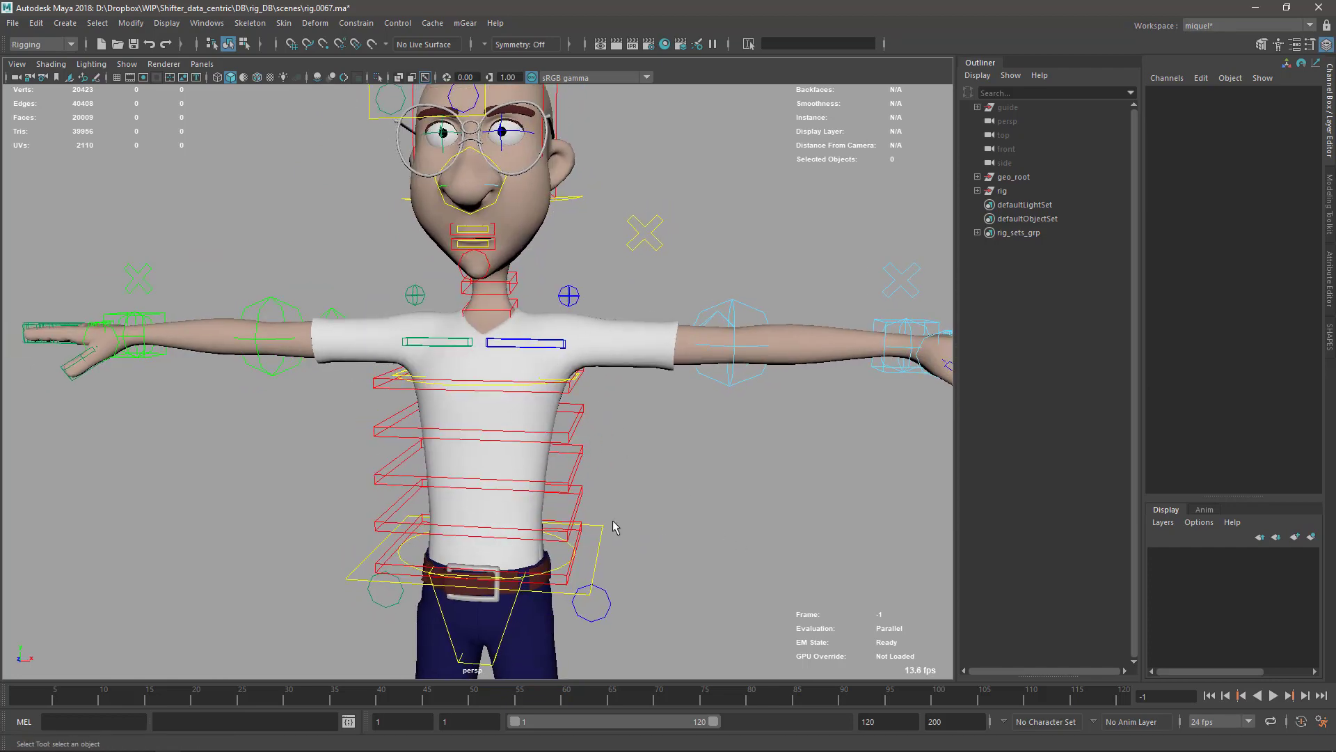
pyautogui.keyDown('alt'); pyautogui.moveTo(613, 521); pyautogui.dragTo(504, 390); pyautogui.keyUp('alt')
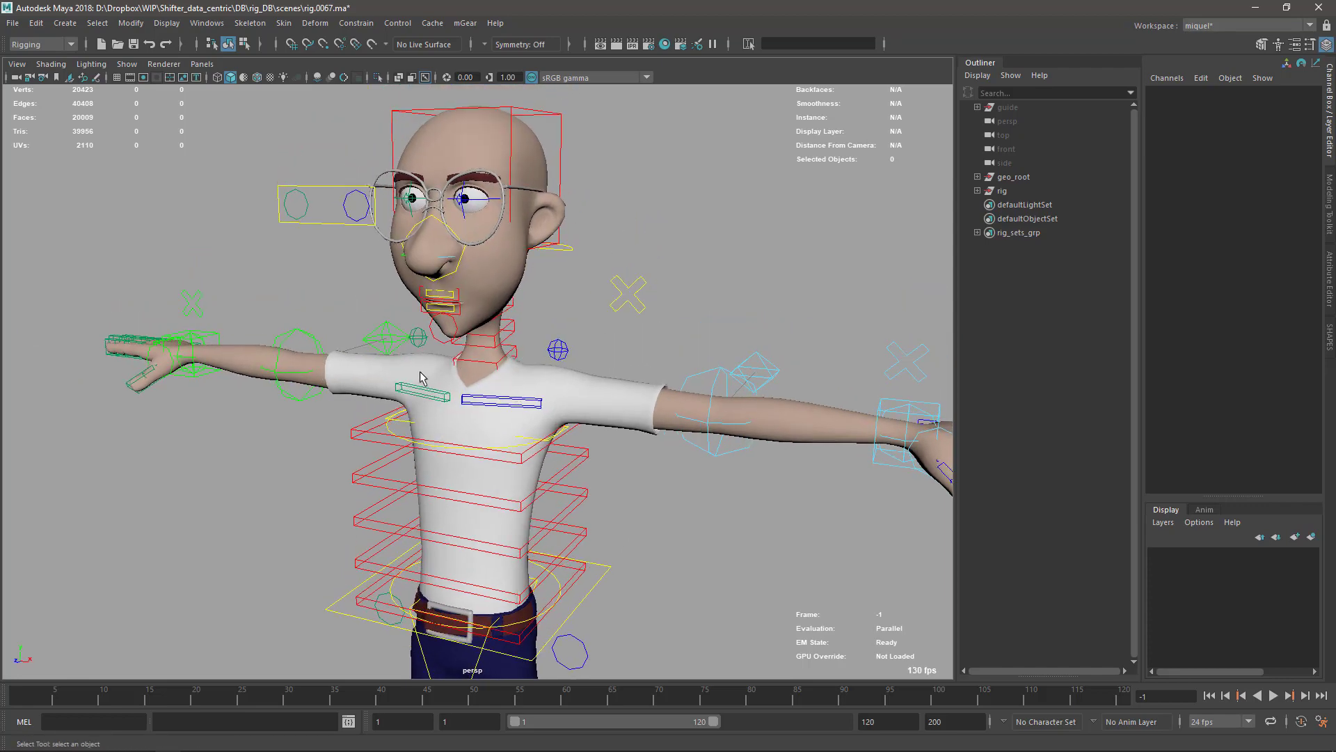
pyautogui.keyDown('alt'); pyautogui.moveTo(381, 484); pyautogui.dragTo(432, 378); pyautogui.keyUp('alt')
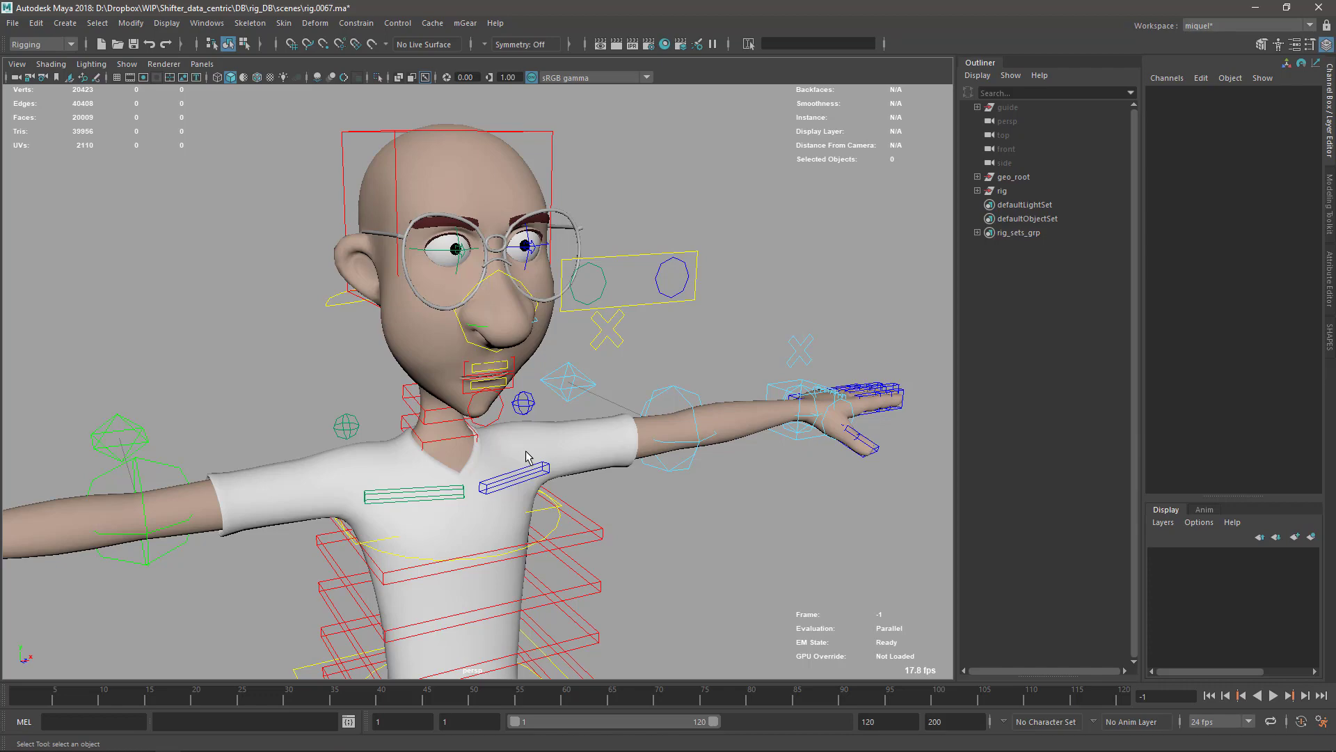
pyautogui.keyDown('alt'); pyautogui.moveTo(604, 508); pyautogui.dragTo(582, 502); pyautogui.keyUp('alt')
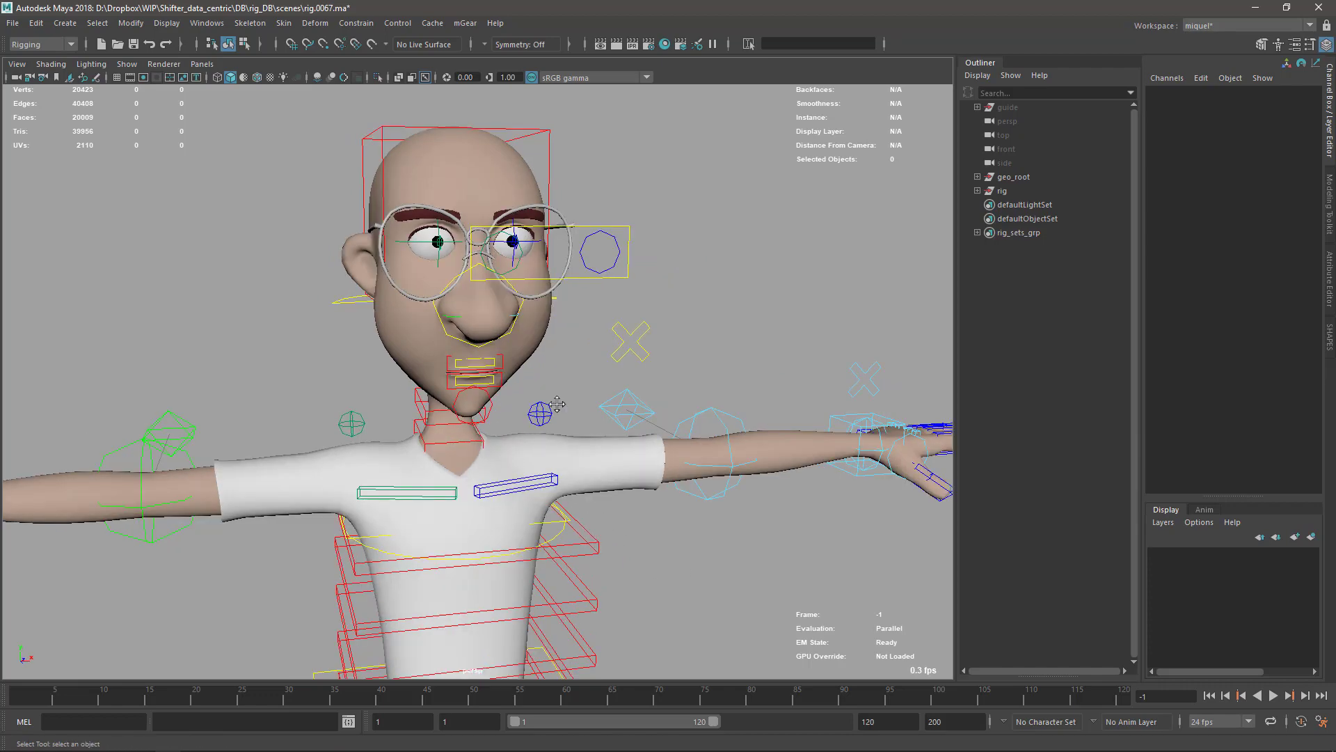
pyautogui.keyDown('alt'); pyautogui.moveTo(556, 404); pyautogui.dragTo(587, 496); pyautogui.keyUp('alt')
pyautogui.keyDown('alt'); pyautogui.moveTo(562, 442); pyautogui.dragTo(548, 446); pyautogui.keyUp('alt')
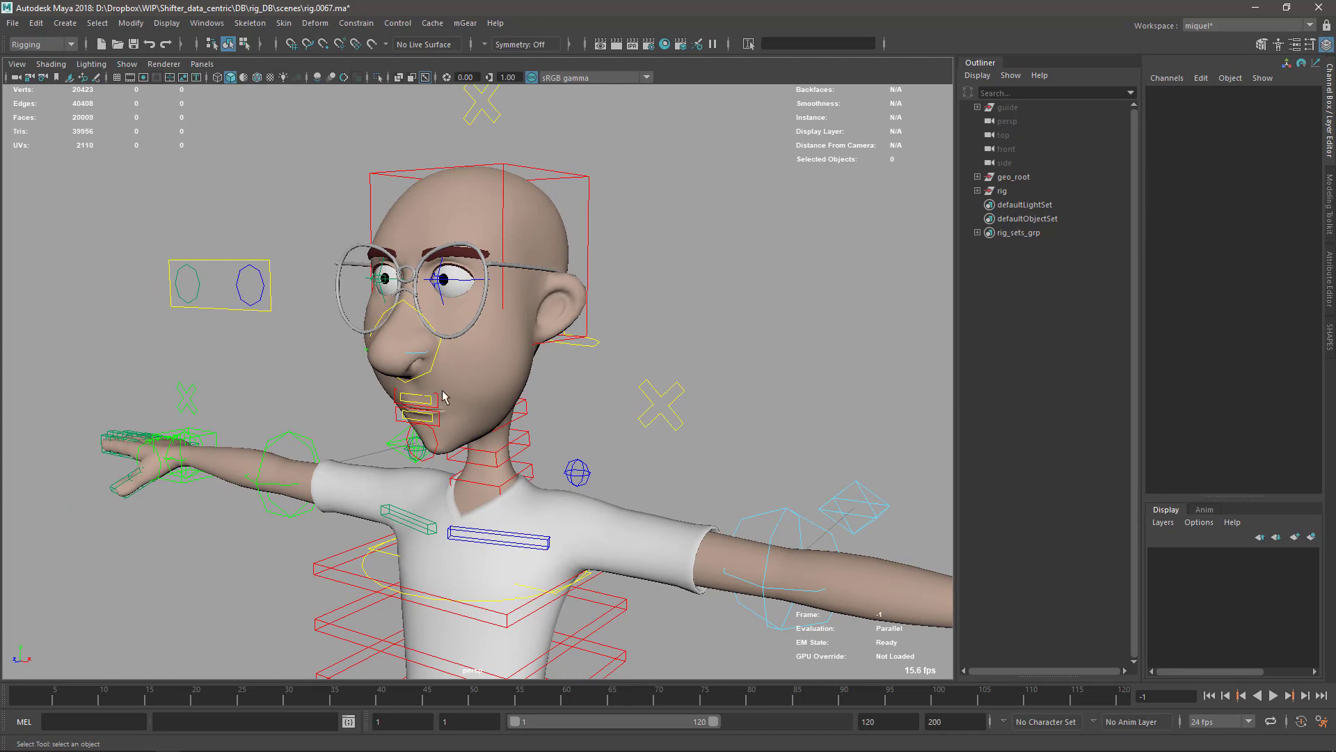
pyautogui.keyDown('alt'); pyautogui.moveTo(443, 396); pyautogui.dragTo(446, 193); pyautogui.keyUp('alt')
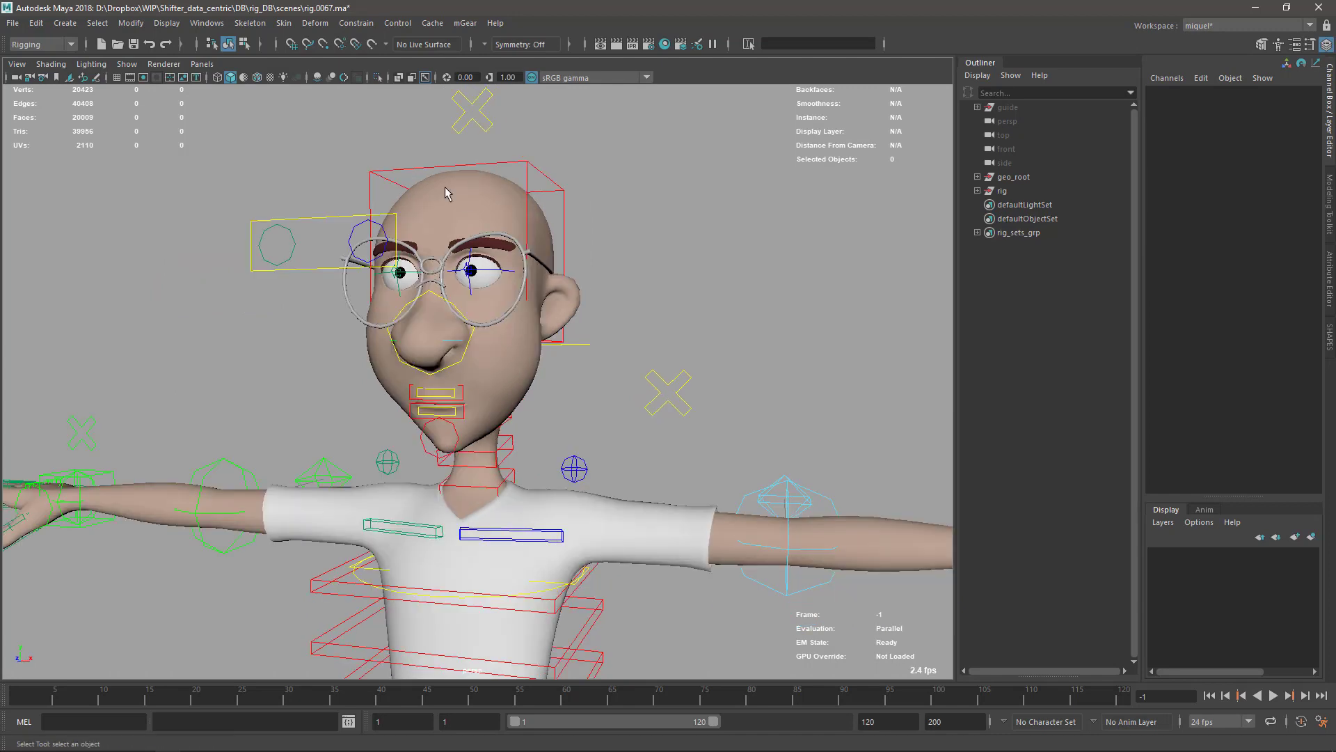
# Detach mGear's Rigging command list as a floating palette and place it beside the character
pyautogui.click(467, 25)
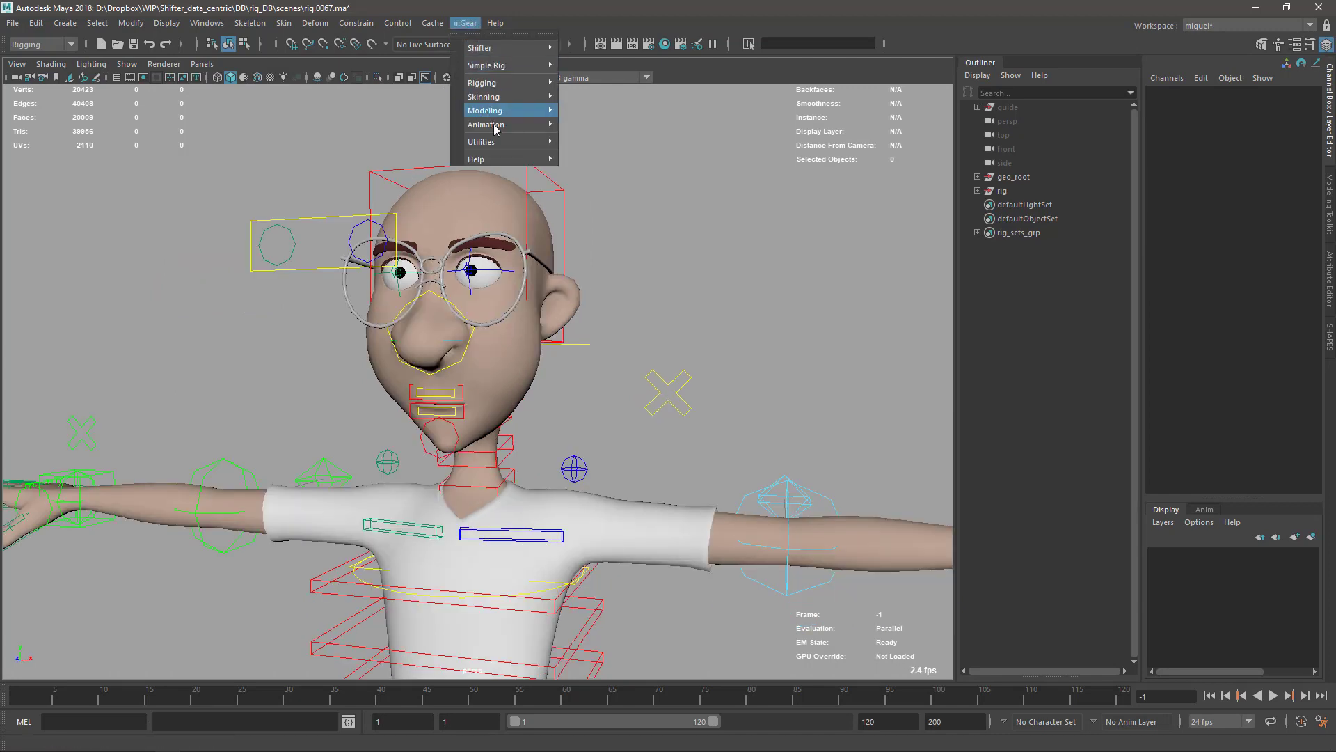
pyautogui.moveTo(482, 83)
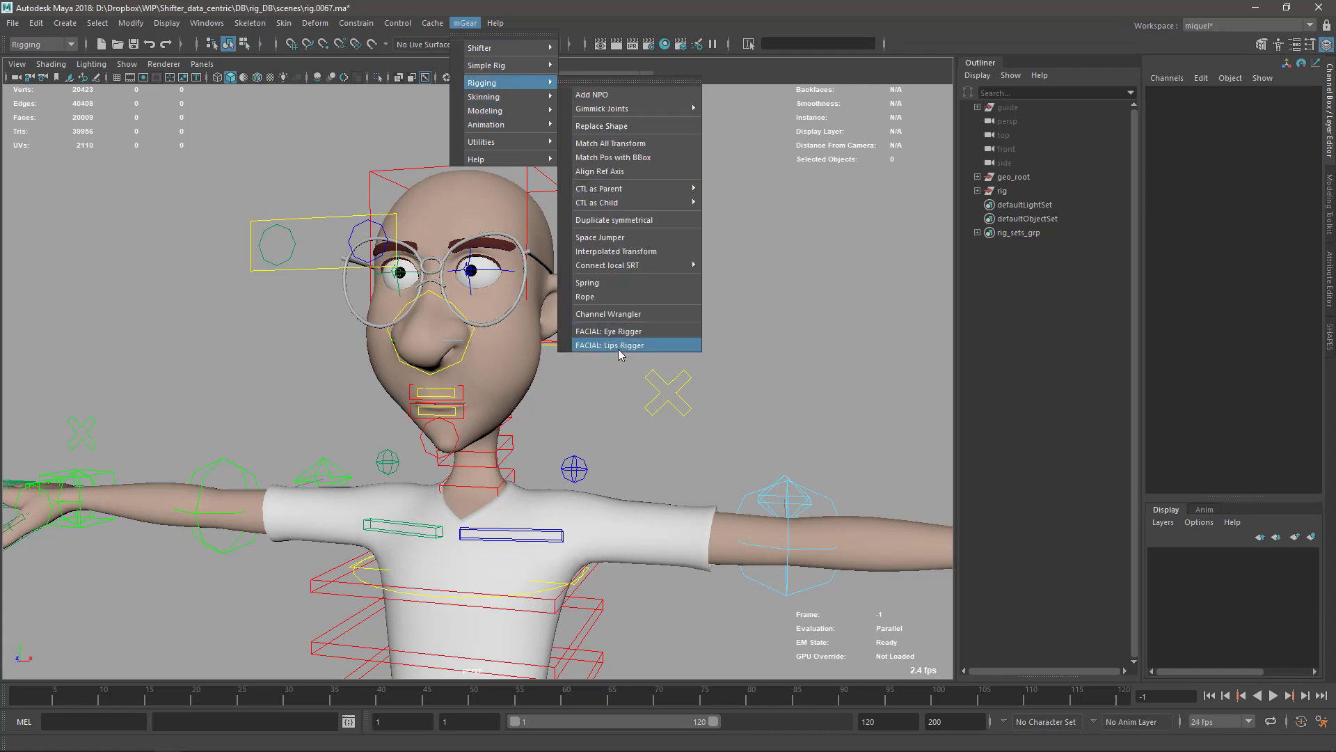
pyautogui.click(640, 88)
pyautogui.moveTo(648, 71); pyautogui.dragTo(805, 66)
# Examine the rig from the torso to the full body and back to the head and mouth controls
pyautogui.keyDown('alt'); pyautogui.moveTo(453, 438); pyautogui.dragTo(376, 483); pyautogui.keyUp('alt')
pyautogui.keyDown('alt'); pyautogui.moveTo(510, 519); pyautogui.dragTo(470, 423, button='middle'); pyautogui.keyUp('alt')
pyautogui.keyDown('alt'); pyautogui.moveTo(501, 480); pyautogui.dragTo(495, 537); pyautogui.keyUp('alt')
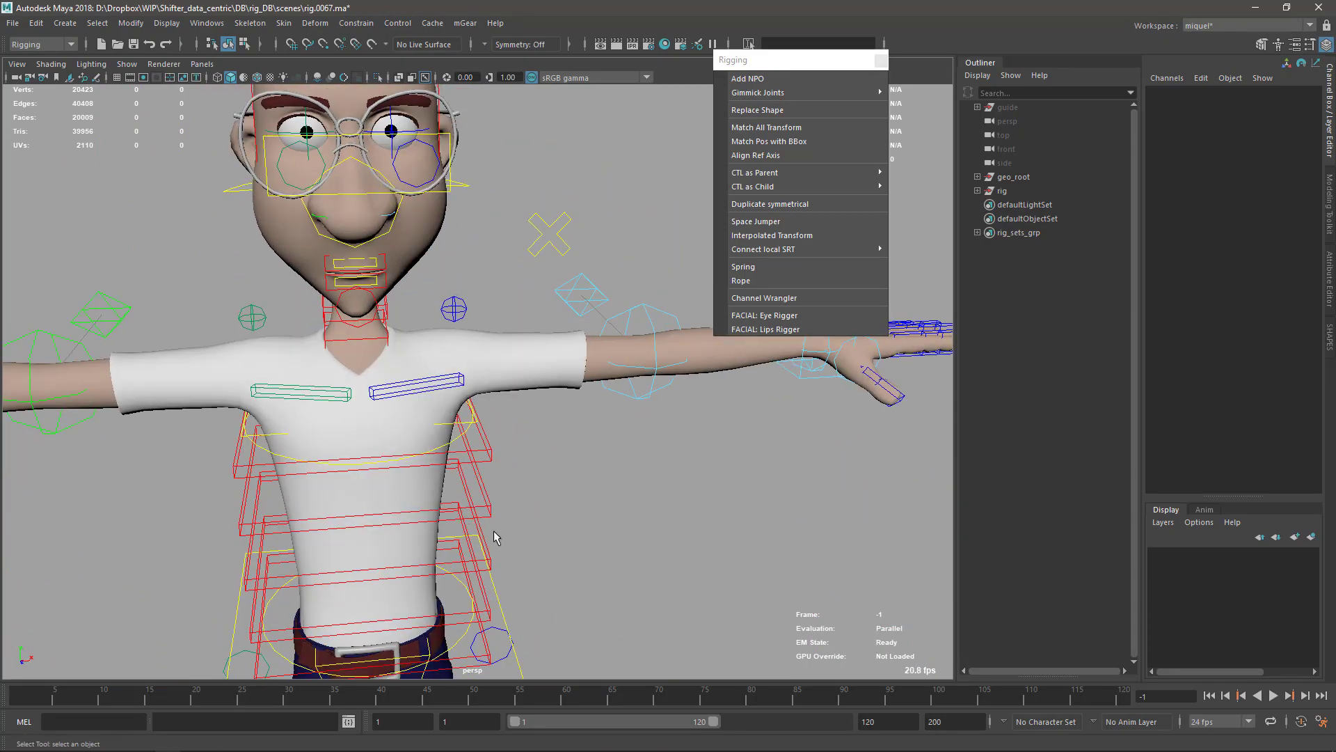
pyautogui.keyDown('alt'); pyautogui.moveTo(495, 538); pyautogui.dragTo(486, 507, button='right'); pyautogui.keyUp('alt')
pyautogui.keyDown('alt'); pyautogui.moveTo(486, 508); pyautogui.dragTo(450, 352); pyautogui.keyUp('alt')
pyautogui.keyDown('alt'); pyautogui.moveTo(451, 353); pyautogui.dragTo(469, 337, button='right'); pyautogui.keyUp('alt')
pyautogui.keyDown('alt'); pyautogui.moveTo(469, 337); pyautogui.dragTo(466, 435); pyautogui.keyUp('alt')
pyautogui.press('a')
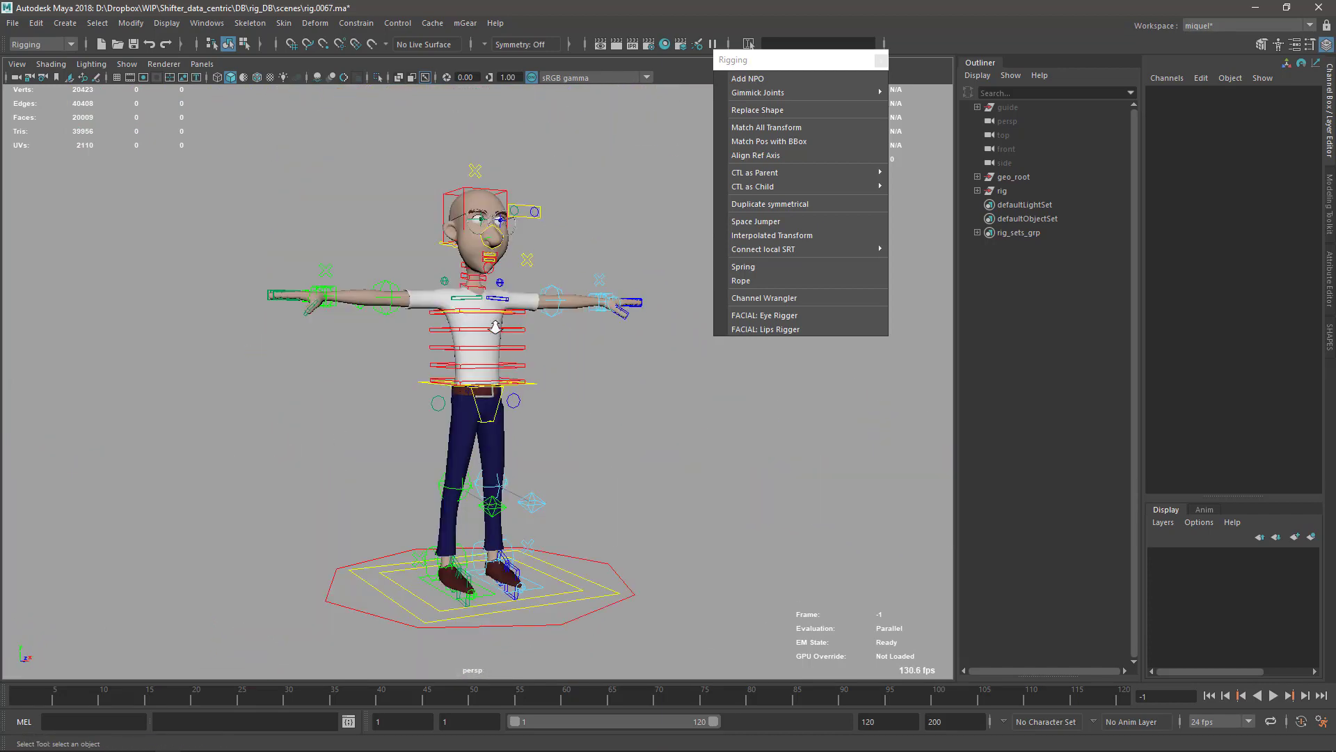
pyautogui.keyDown('alt'); pyautogui.moveTo(495, 327); pyautogui.dragTo(513, 330, button='right'); pyautogui.keyUp('alt')
pyautogui.keyDown('alt'); pyautogui.moveTo(460, 327); pyautogui.dragTo(414, 508, button='middle'); pyautogui.keyUp('alt')
pyautogui.keyDown('alt'); pyautogui.moveTo(389, 387); pyautogui.dragTo(455, 376, button='right'); pyautogui.keyUp('alt')
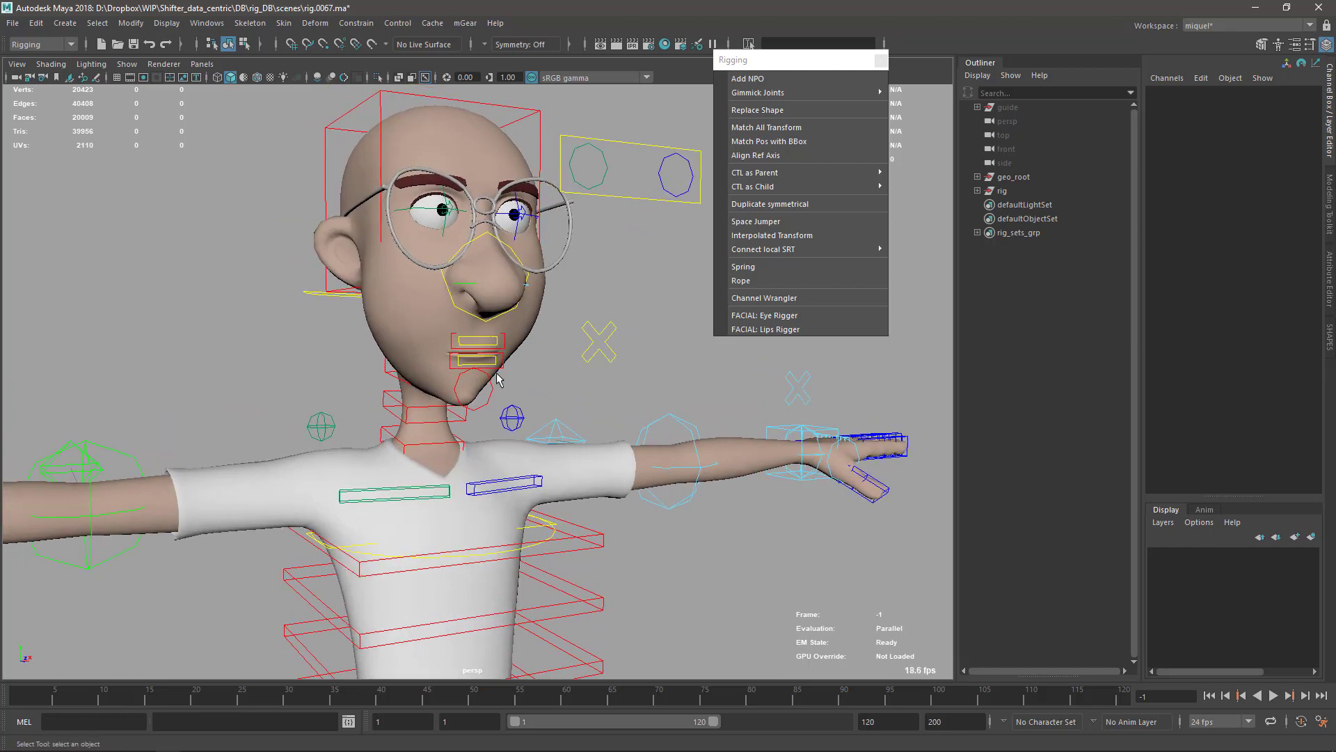
# Try moving the jaw control mouth_C0_jaw_ctl while viewing the face from side and front, and undo the changes
pyautogui.click(499, 379)
pyautogui.keyDown('alt'); pyautogui.moveTo(499, 379); pyautogui.dragTo(483, 453); pyautogui.keyUp('alt')
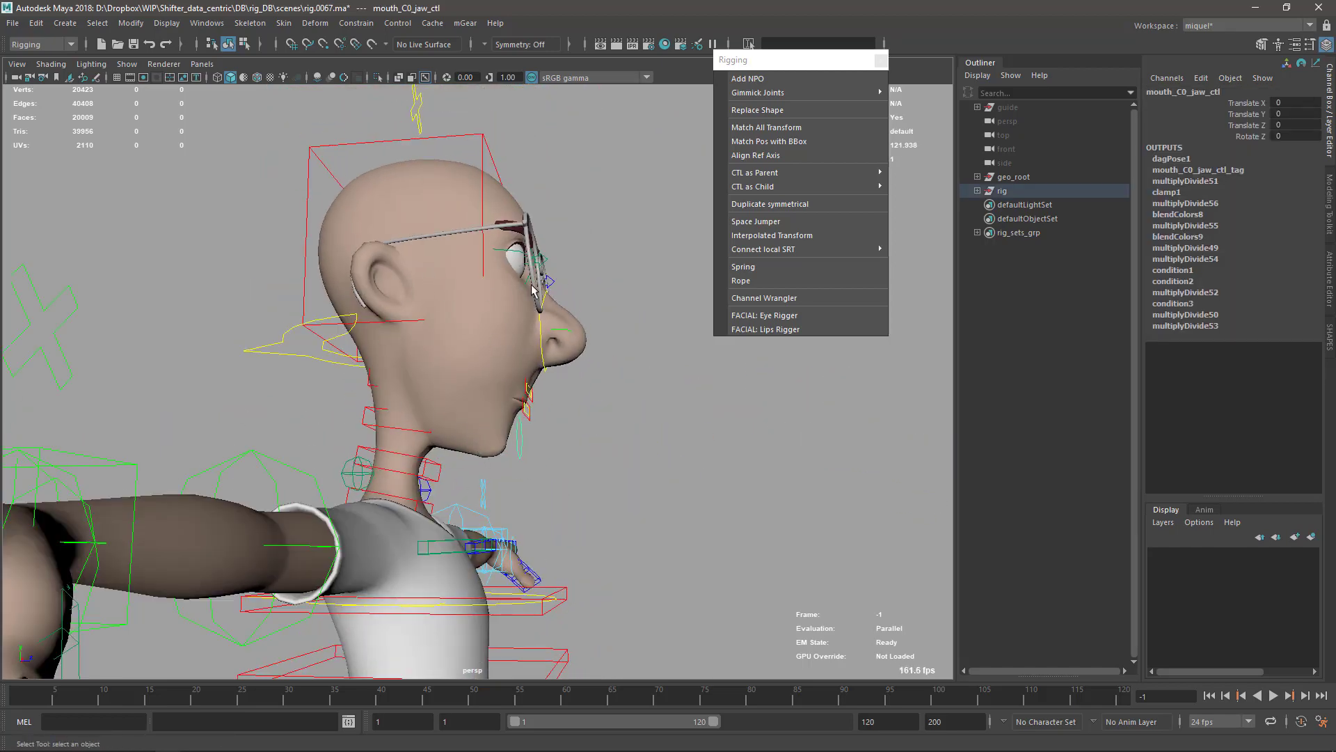
pyautogui.keyDown('alt'); pyautogui.moveTo(534, 289); pyautogui.dragTo(502, 318); pyautogui.keyUp('alt')
pyautogui.keyDown('alt'); pyautogui.moveTo(491, 416); pyautogui.dragTo(521, 460); pyautogui.keyUp('alt')
pyautogui.press('w')
pyautogui.hotkey('ctrl', 'z')
pyautogui.hotkey('ctrl', 'z')
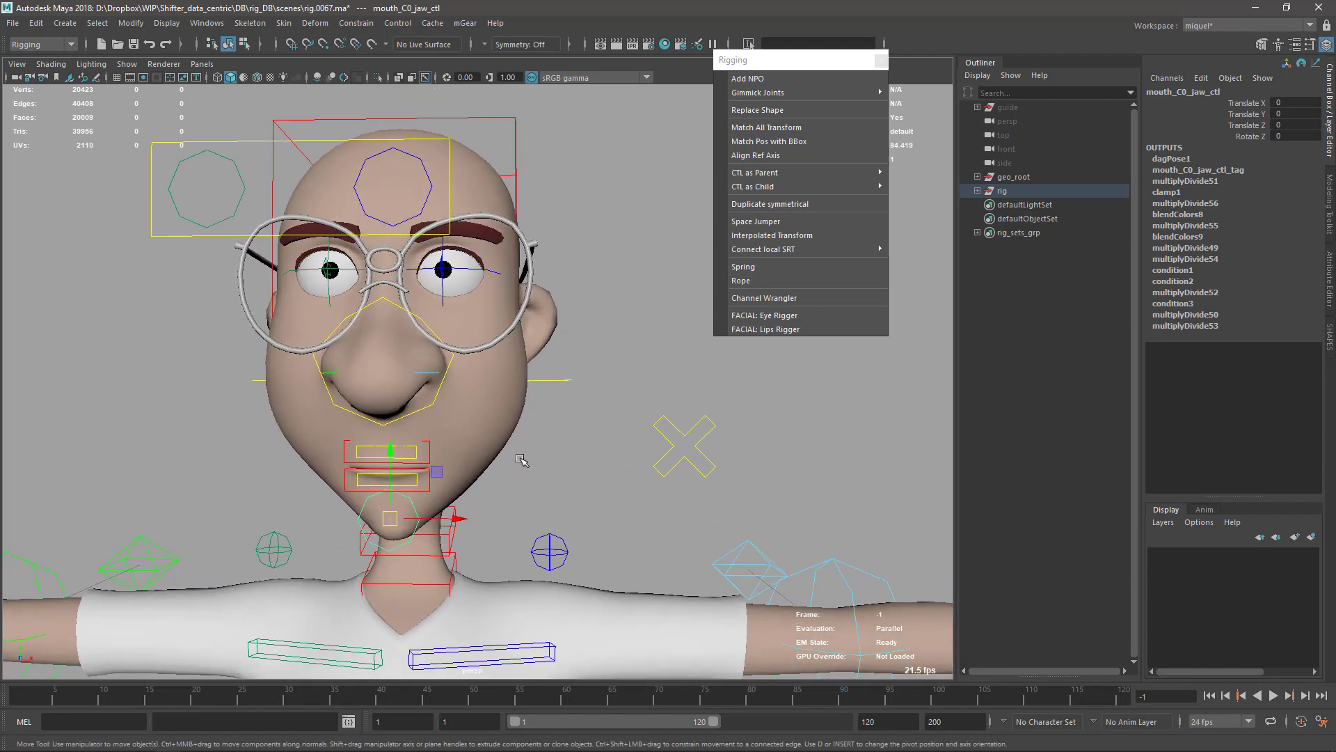
# Select the head UI control headUI_C0_ctl and show its mouth settings, picking the Vertical Rotation value
pyautogui.keyDown('alt'); pyautogui.moveTo(521, 459); pyautogui.dragTo(547, 671, button='middle'); pyautogui.keyUp('alt')
pyautogui.click(425, 257)
pyautogui.keyDown('alt'); pyautogui.moveTo(454, 366); pyautogui.dragTo(390, 180, button='right'); pyautogui.keyUp('alt')
pyautogui.keyDown('alt'); pyautogui.moveTo(390, 179); pyautogui.dragTo(443, 48, button='middle'); pyautogui.keyUp('alt')
pyautogui.click(1294, 114)
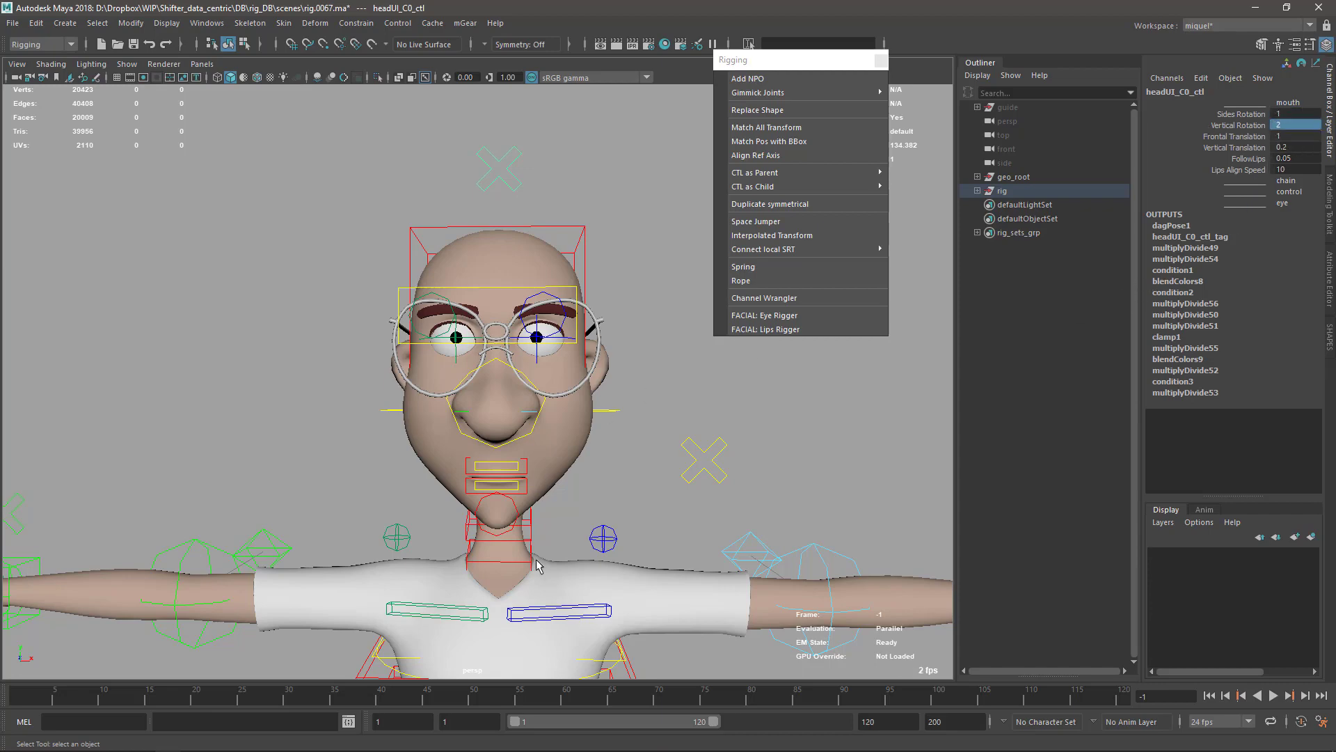
# Test the jaw control by moving it to about X -0.455, Y 4.827, Z -1.147, and undo the moves
pyautogui.keyDown('alt'); pyautogui.moveTo(536, 565); pyautogui.dragTo(492, 452, button='middle'); pyautogui.keyUp('alt')
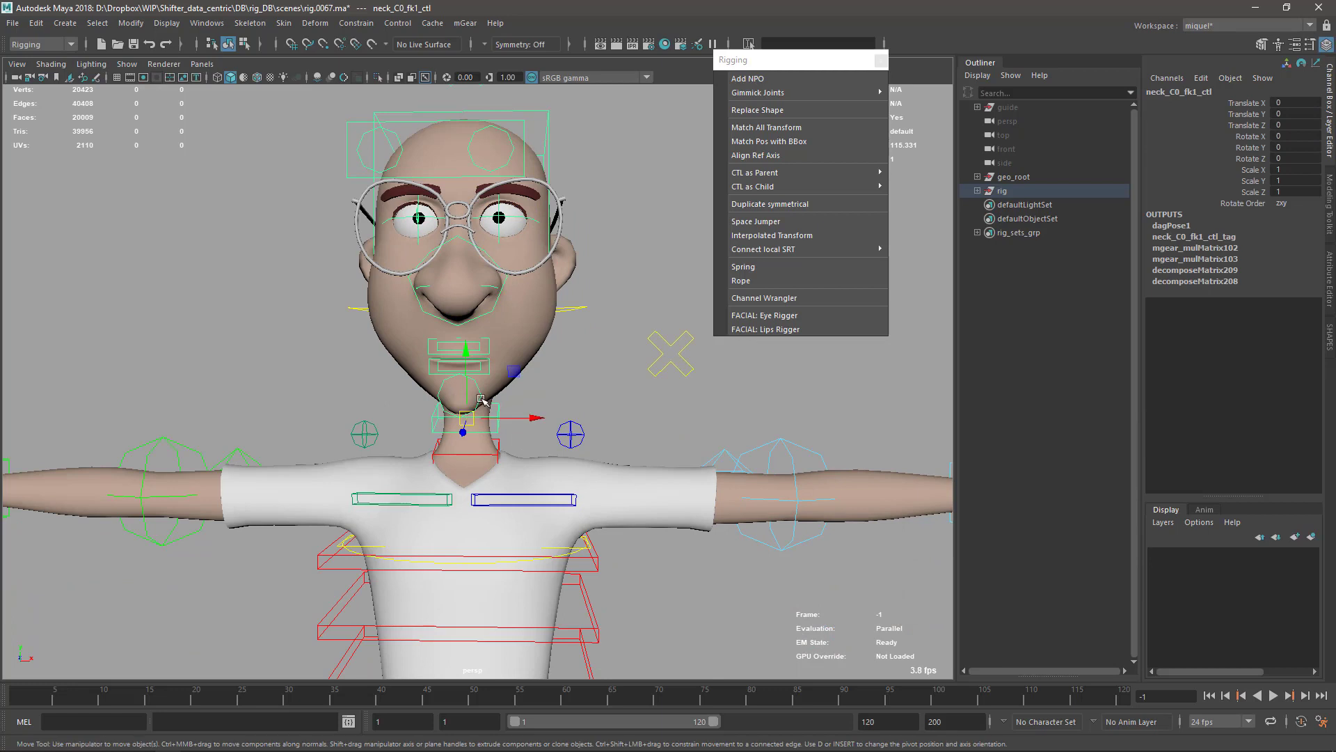
pyautogui.click(456, 396)
pyautogui.press('w')
pyautogui.moveTo(455, 395); pyautogui.dragTo(412, 379)
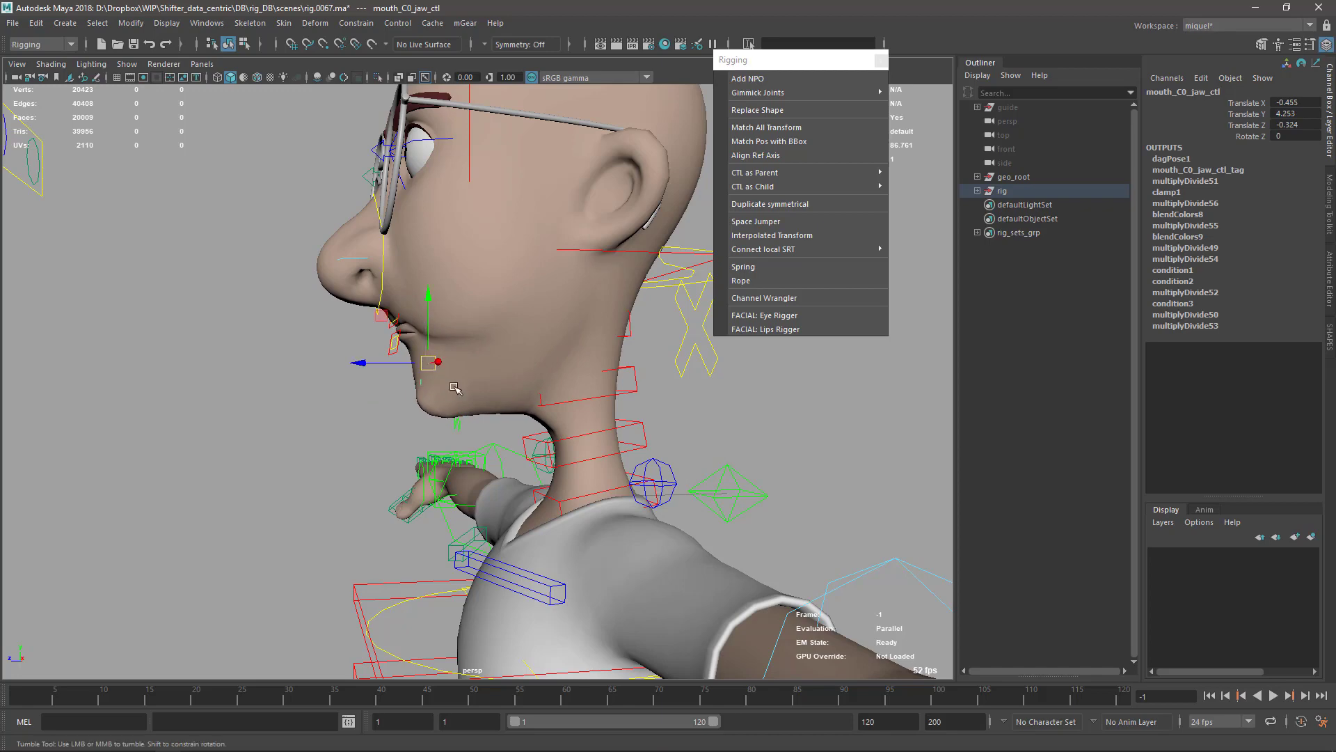
pyautogui.keyDown('alt'); pyautogui.moveTo(455, 389); pyautogui.dragTo(373, 367); pyautogui.keyUp('alt')
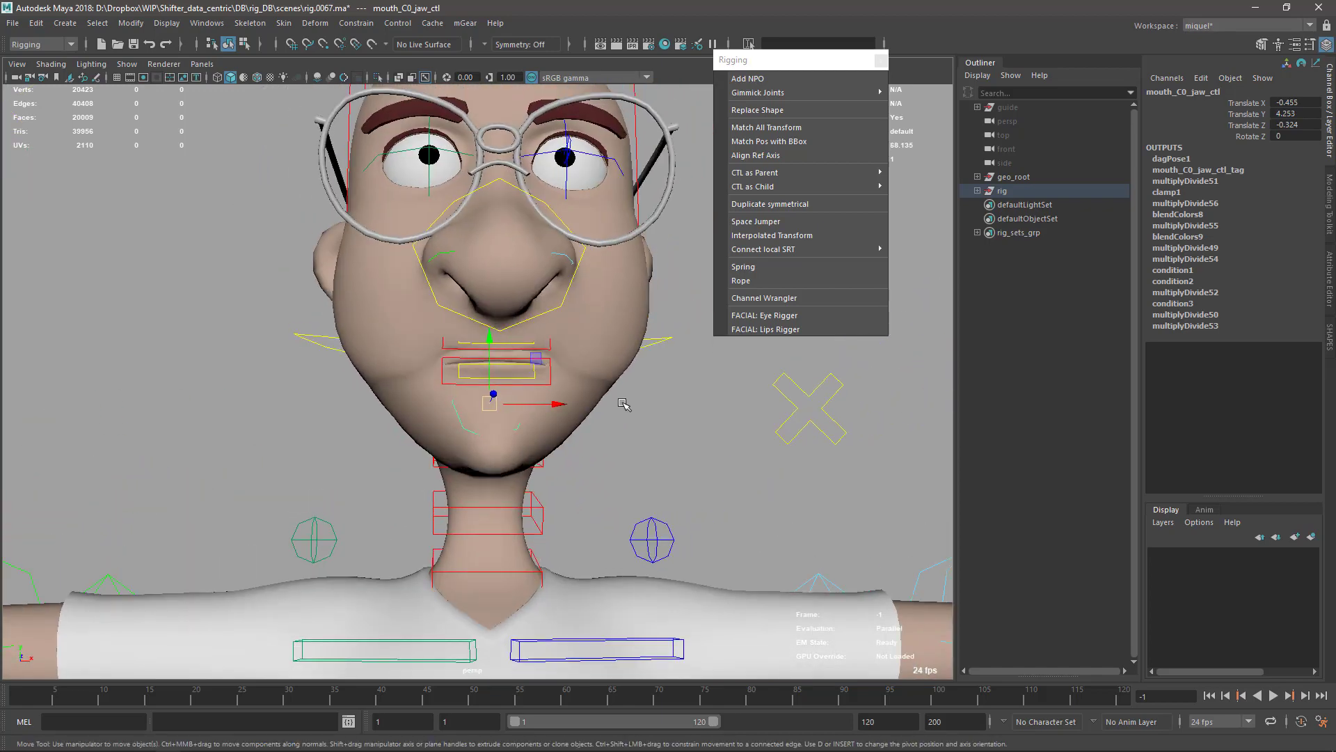
pyautogui.keyDown('alt'); pyautogui.moveTo(622, 402); pyautogui.dragTo(496, 422); pyautogui.keyUp('alt')
pyautogui.moveTo(333, 415); pyautogui.dragTo(409, 378)
pyautogui.keyDown('alt'); pyautogui.moveTo(610, 382); pyautogui.dragTo(345, 392); pyautogui.keyUp('alt')
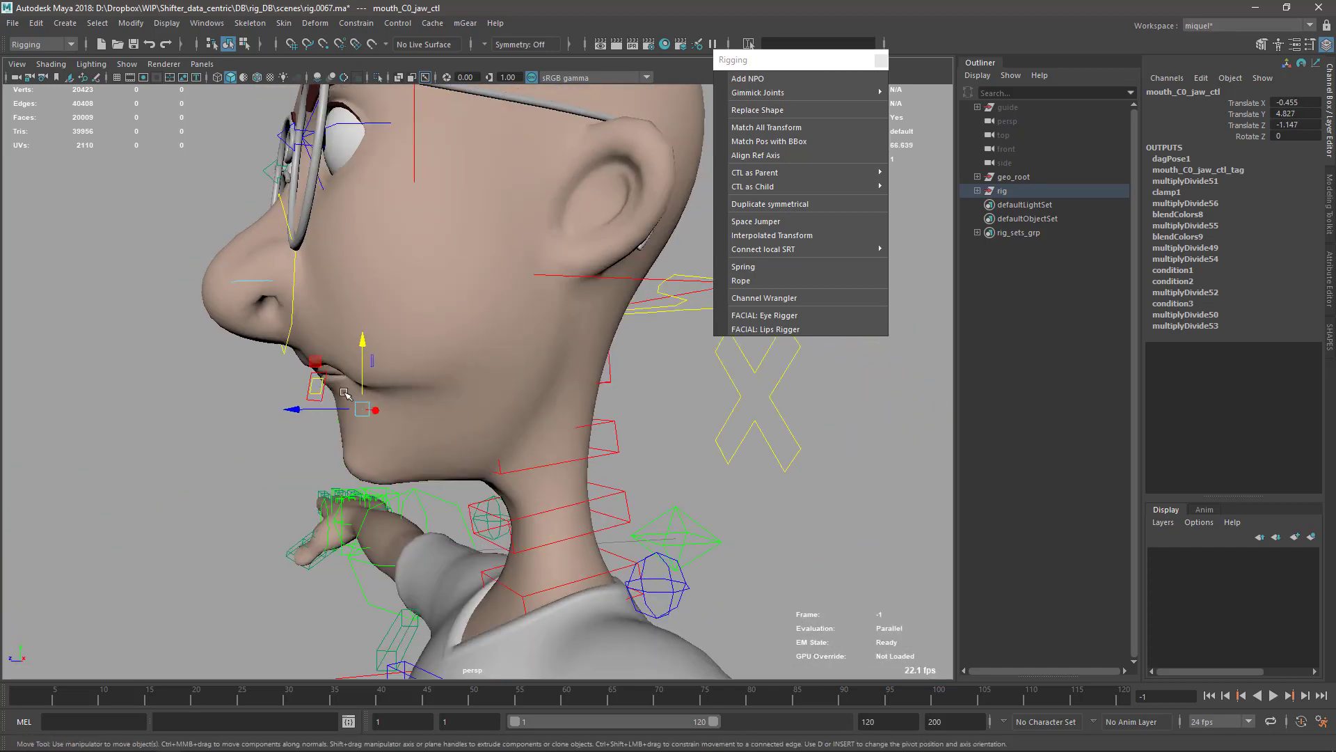
pyautogui.hotkey('ctrl', 'z')
pyautogui.hotkey('ctrl', 'z')
# Select the head mesh head_geo and run the ngSkintools.py script
pyautogui.keyDown('alt'); pyautogui.moveTo(346, 448); pyautogui.dragTo(458, 497); pyautogui.keyUp('alt')
pyautogui.keyDown('alt'); pyautogui.moveTo(458, 497); pyautogui.dragTo(499, 379, button='right'); pyautogui.keyUp('alt')
pyautogui.keyDown('alt'); pyautogui.moveTo(498, 379); pyautogui.dragTo(492, 453, button='middle'); pyautogui.keyUp('alt')
pyautogui.keyDown('alt'); pyautogui.moveTo(492, 453); pyautogui.dragTo(556, 440); pyautogui.keyUp('alt')
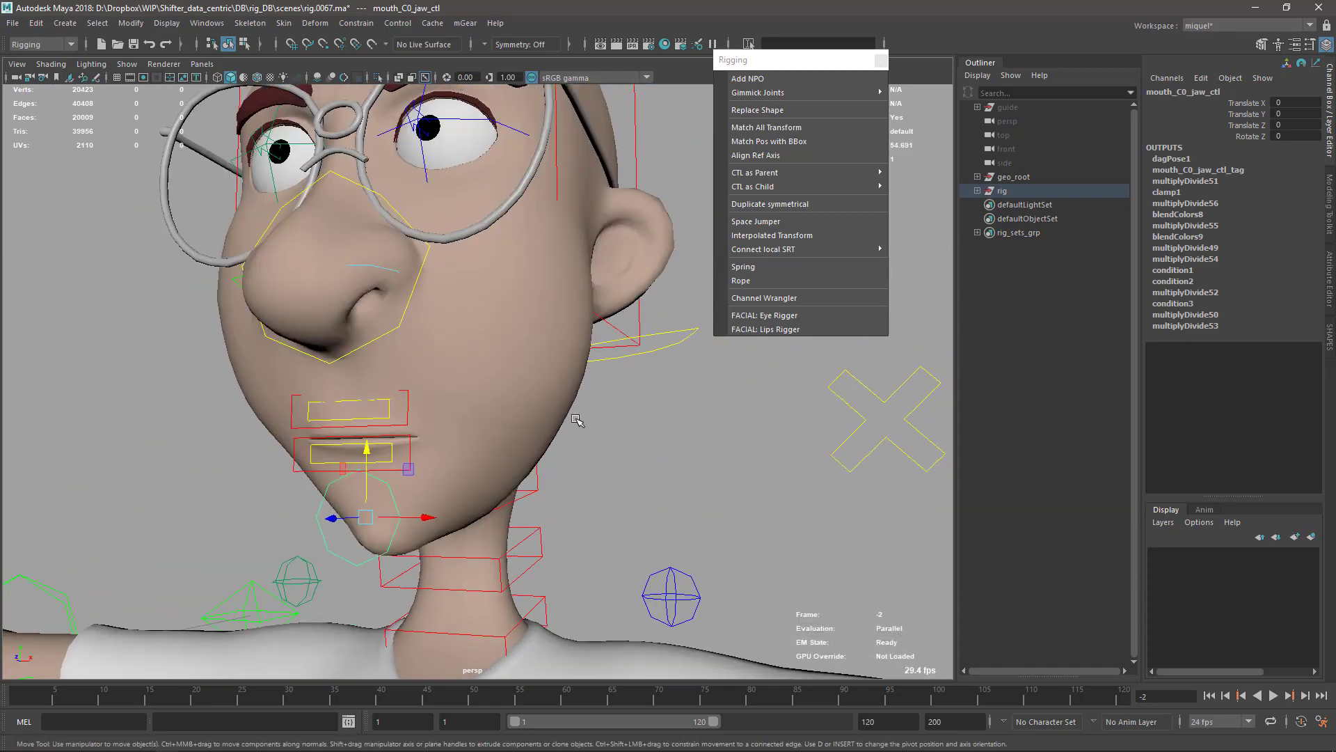
pyautogui.click(577, 419)
pyautogui.click(532, 444)
pyautogui.keyDown('alt'); pyautogui.moveTo(520, 495); pyautogui.dragTo(532, 497, button='right'); pyautogui.keyUp('alt')
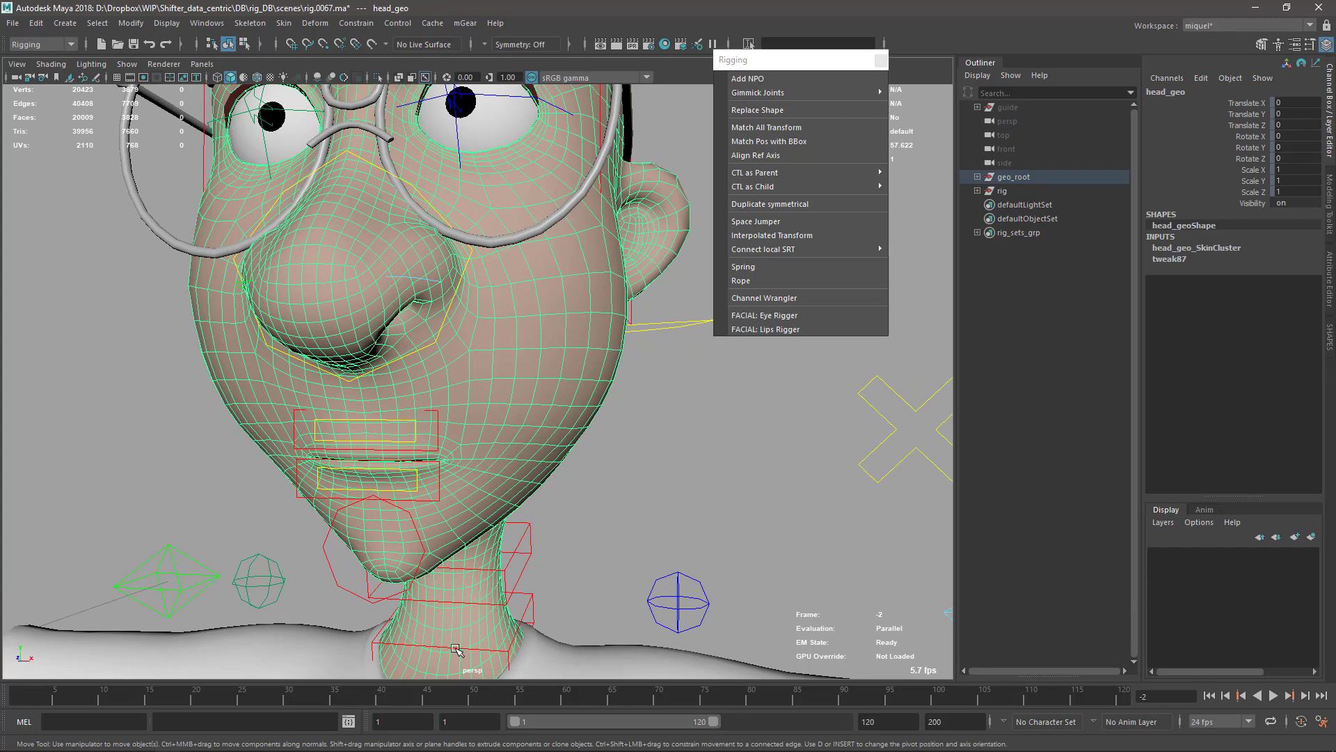
pyautogui.press('Tab')
pyautogui.write('n')
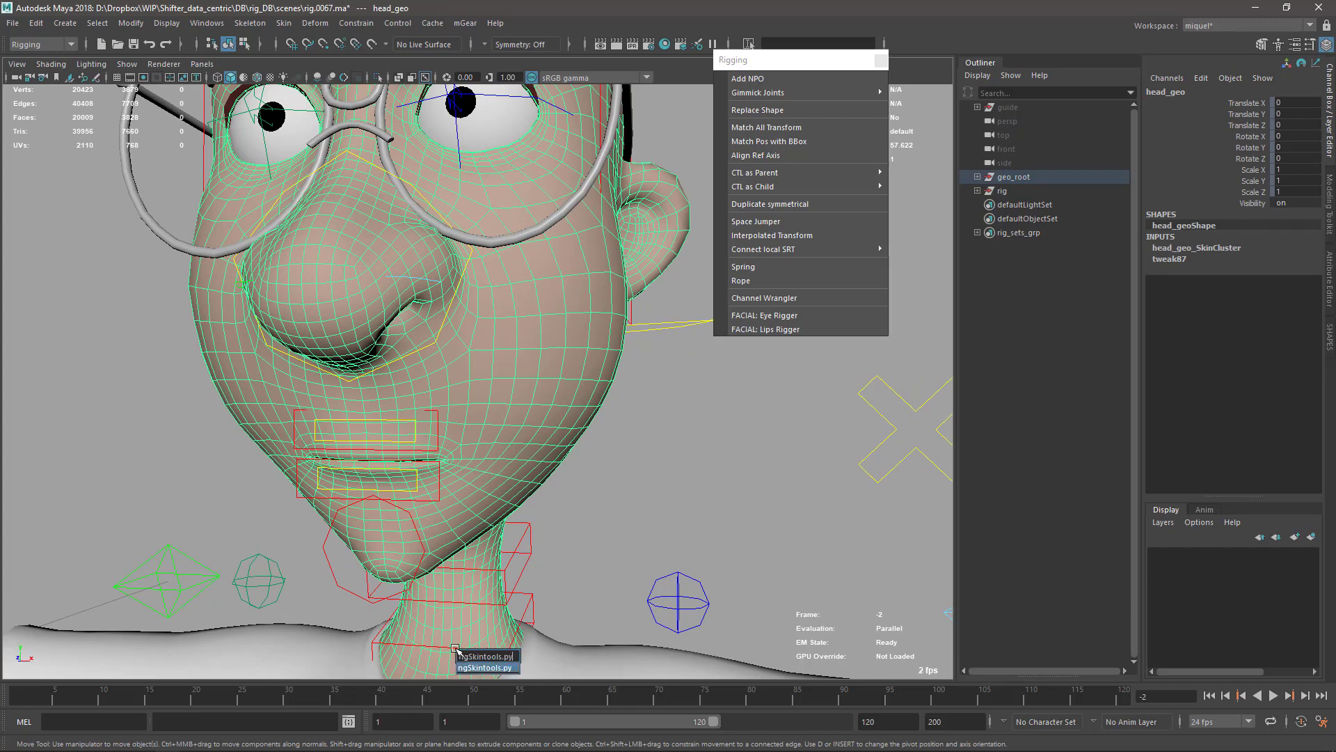
pyautogui.press('Return')
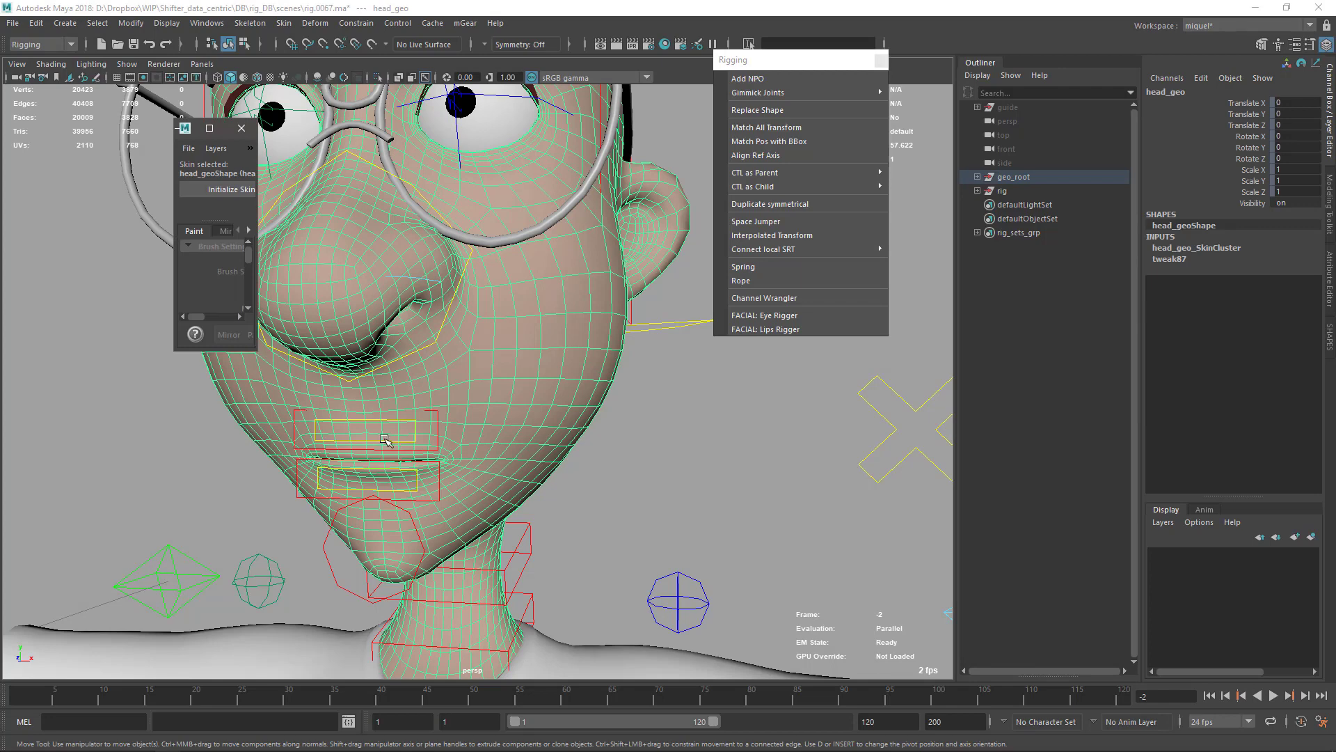
# Enlarge the ngSkinTools window, dock it beside the Outliner and widen it until all its settings fit
pyautogui.moveTo(253, 353); pyautogui.dragTo(422, 560)
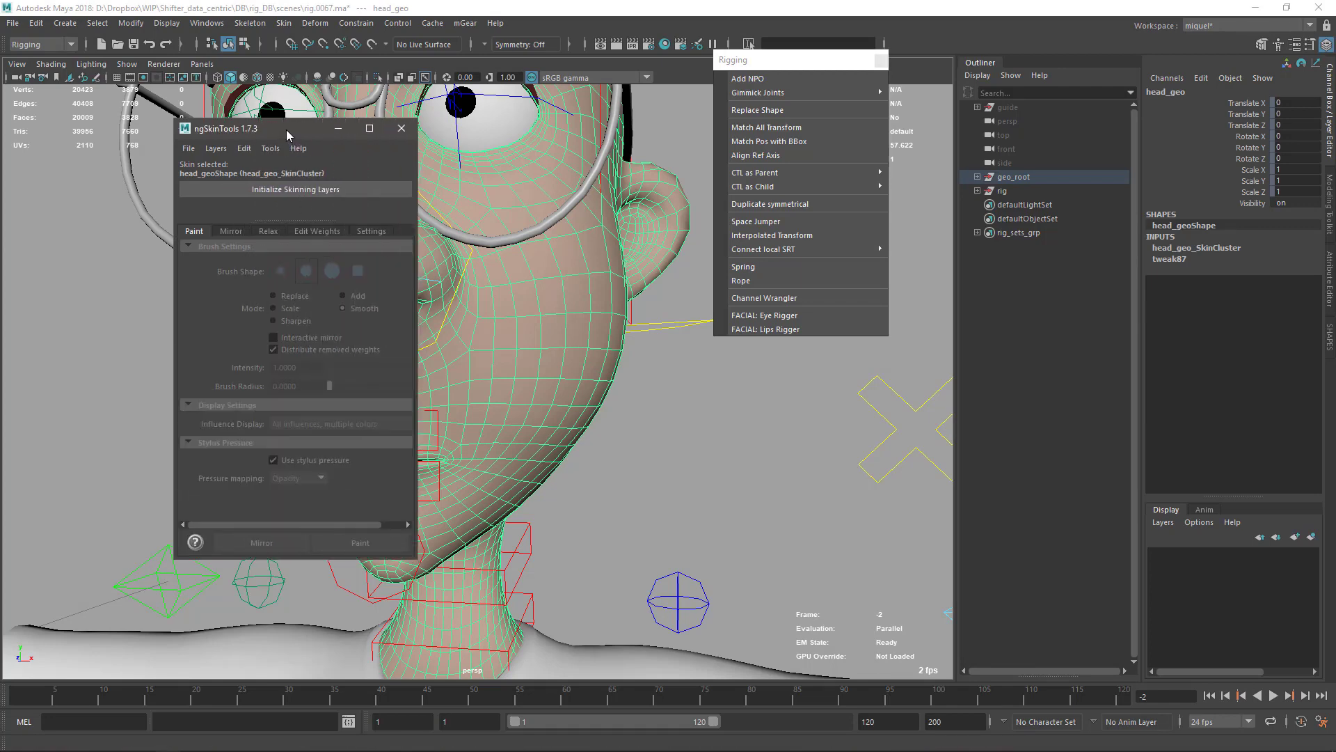
pyautogui.moveTo(288, 131); pyautogui.dragTo(1319, 382)
pyautogui.moveTo(807, 15); pyautogui.dragTo(1323, 402)
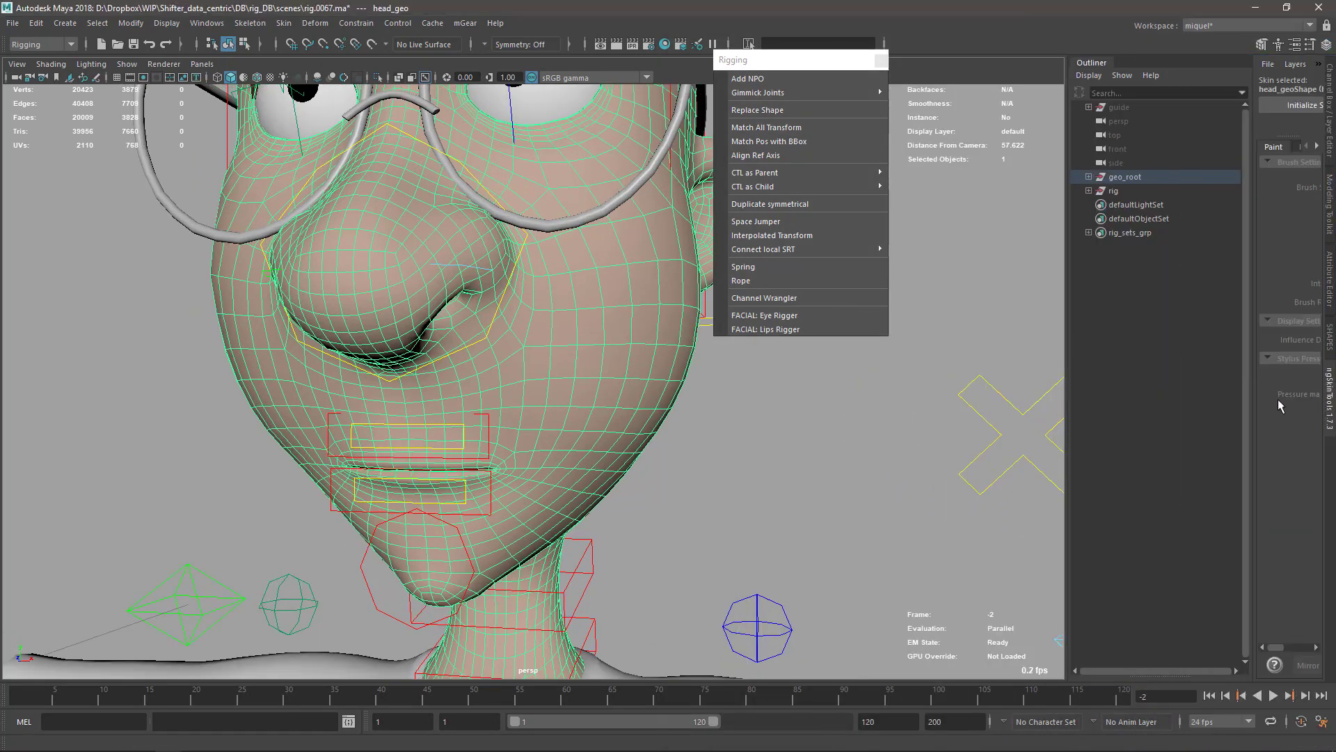
pyautogui.moveTo(1251, 252); pyautogui.dragTo(1076, 279)
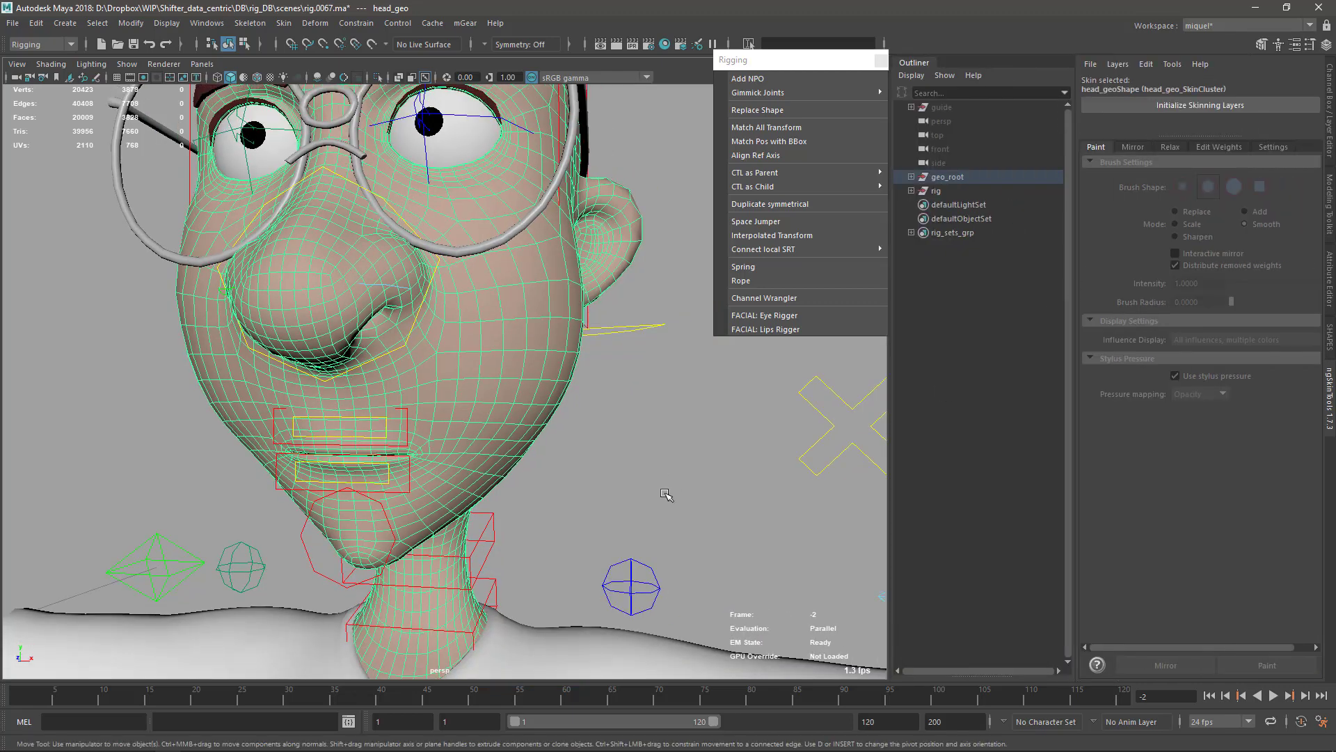
# Move the jaw control mouth_C0_jaw_ctl straight up to pose the chin and lips
pyautogui.click(428, 480)
pyautogui.keyDown('alt'); pyautogui.moveTo(518, 585); pyautogui.dragTo(449, 550, button='right'); pyautogui.keyUp('alt')
pyautogui.keyDown('alt'); pyautogui.moveTo(389, 432); pyautogui.dragTo(421, 385); pyautogui.keyUp('alt')
pyautogui.keyDown('alt'); pyautogui.moveTo(421, 385); pyautogui.dragTo(474, 424, button='middle'); pyautogui.keyUp('alt')
pyautogui.press('q')
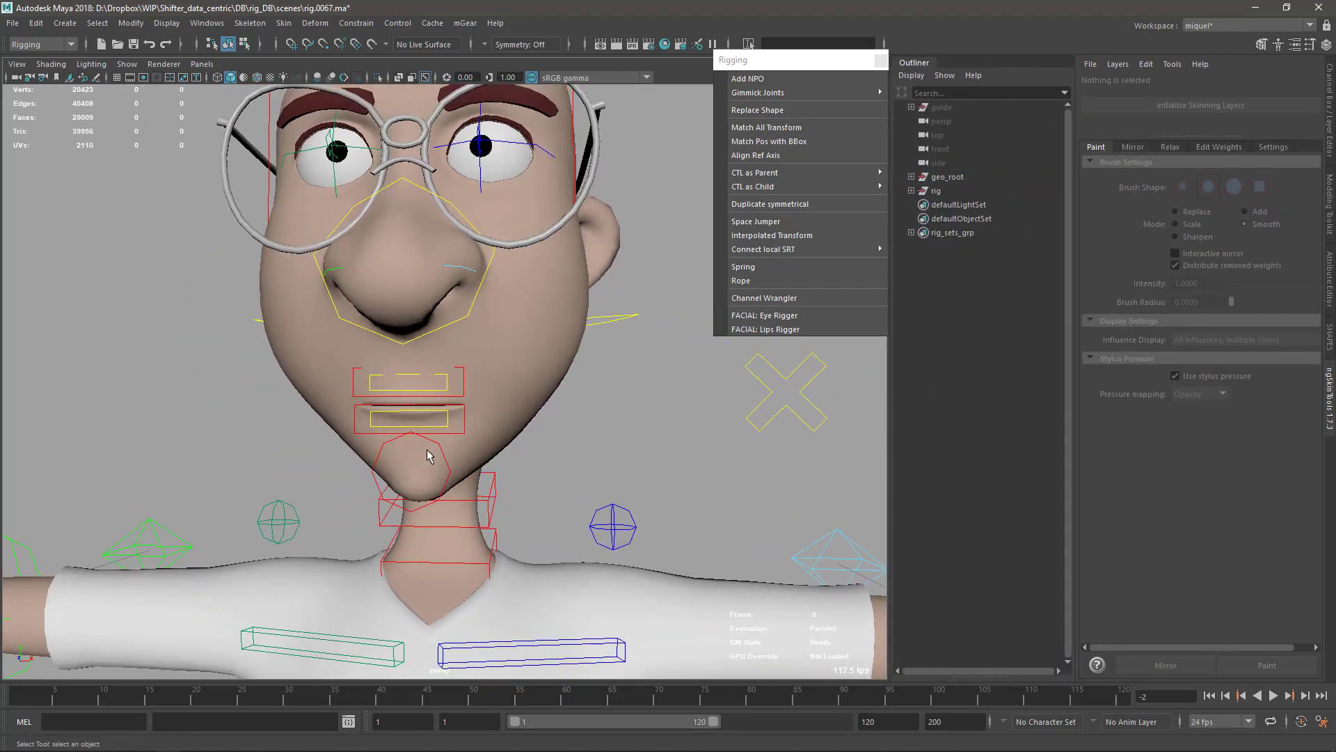
pyautogui.click(440, 472)
pyautogui.click(441, 472)
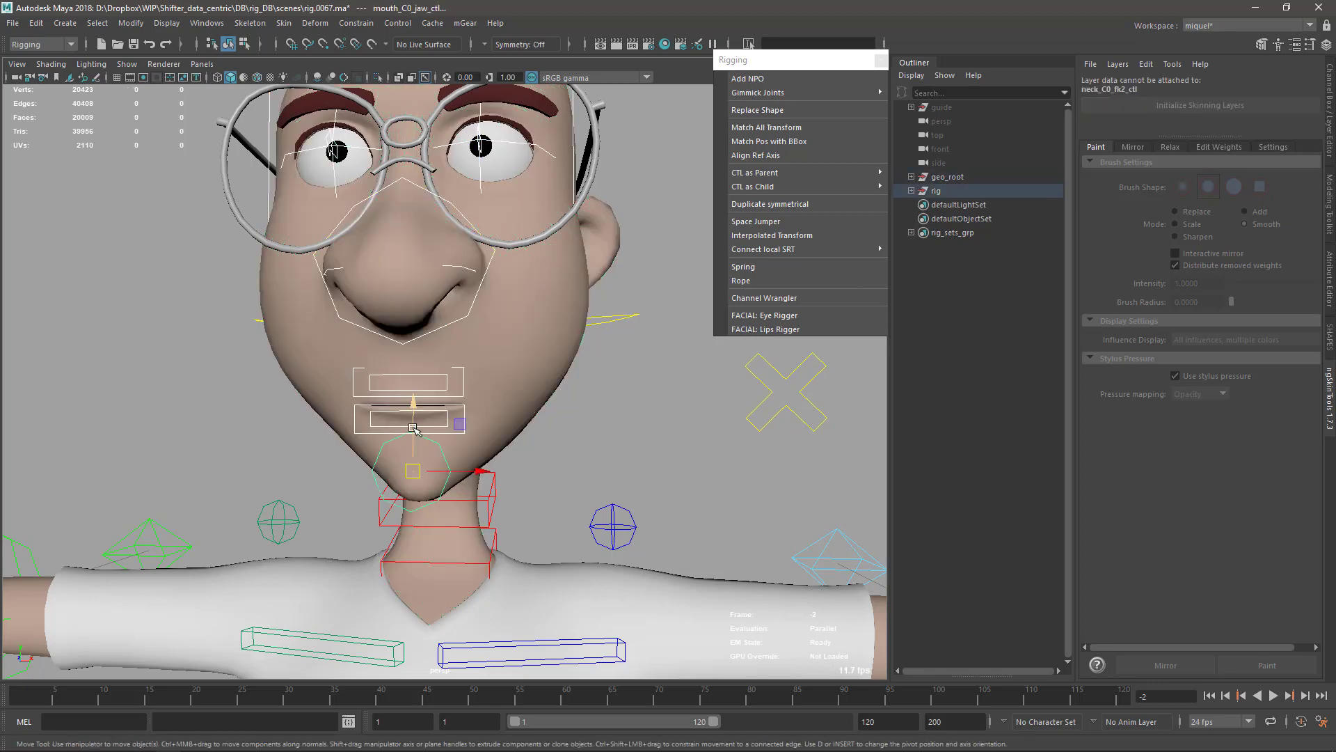
pyautogui.press('w')
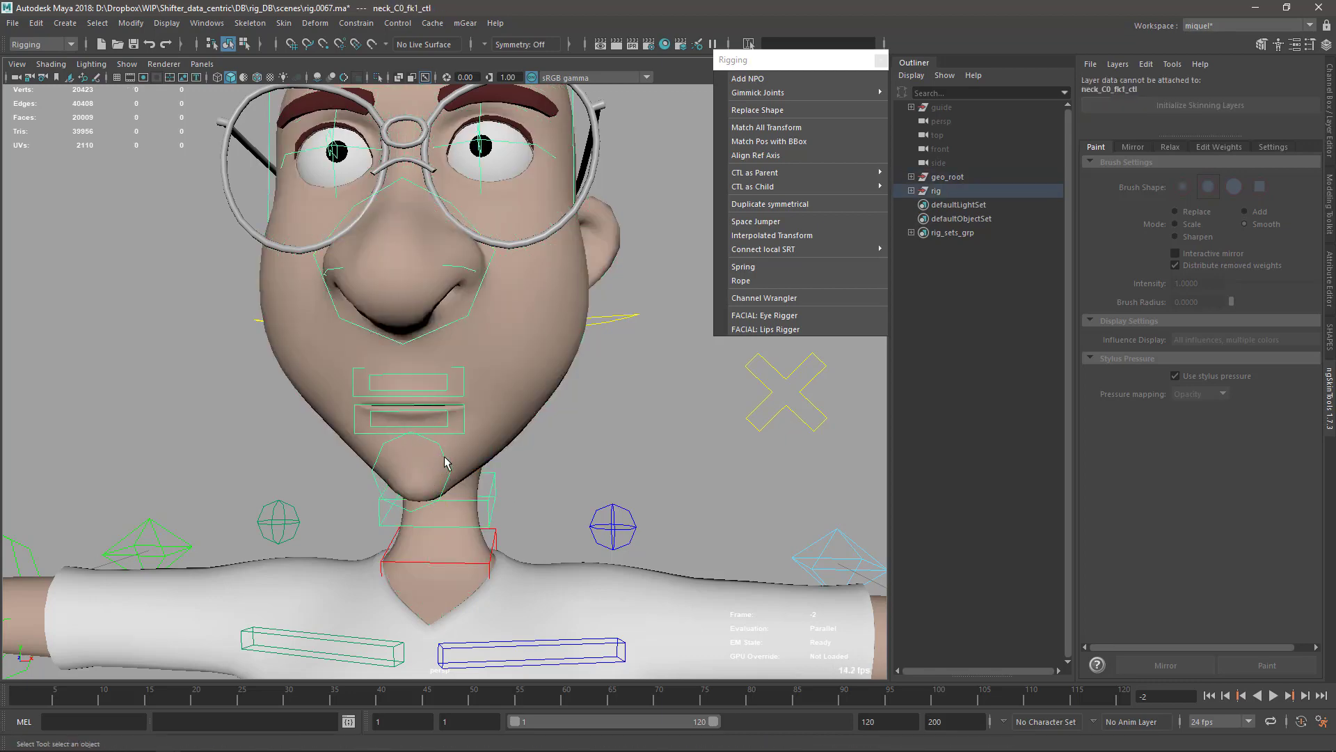
pyautogui.moveTo(413, 437); pyautogui.dragTo(414, 380)
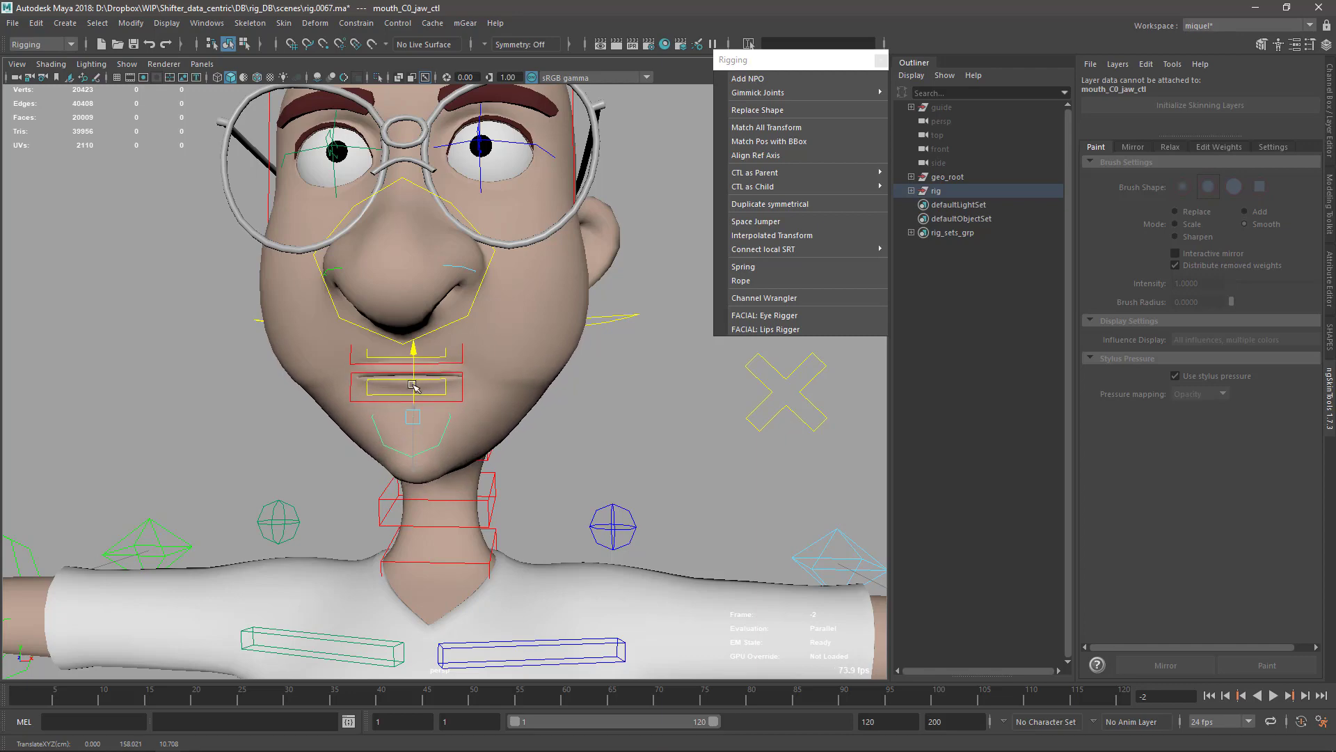
# Select the head mesh head_geo and initialize its skinning layers in ngSkinTools
pyautogui.press('q')
pyautogui.click(515, 426)
pyautogui.scroll(3, 438, 382)
pyautogui.scroll(3, 550, 423)
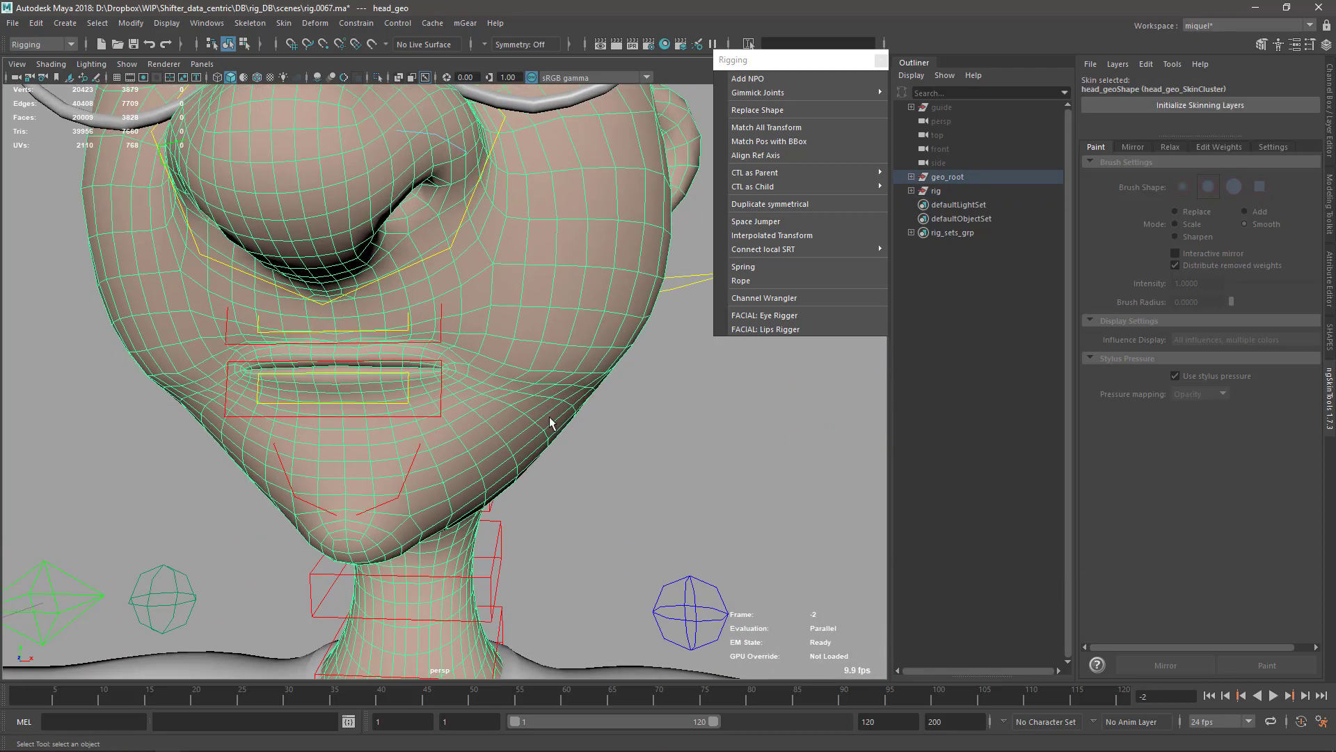
pyautogui.keyDown('alt'); pyautogui.moveTo(569, 452); pyautogui.dragTo(798, 367); pyautogui.keyUp('alt')
pyautogui.click(1182, 110)
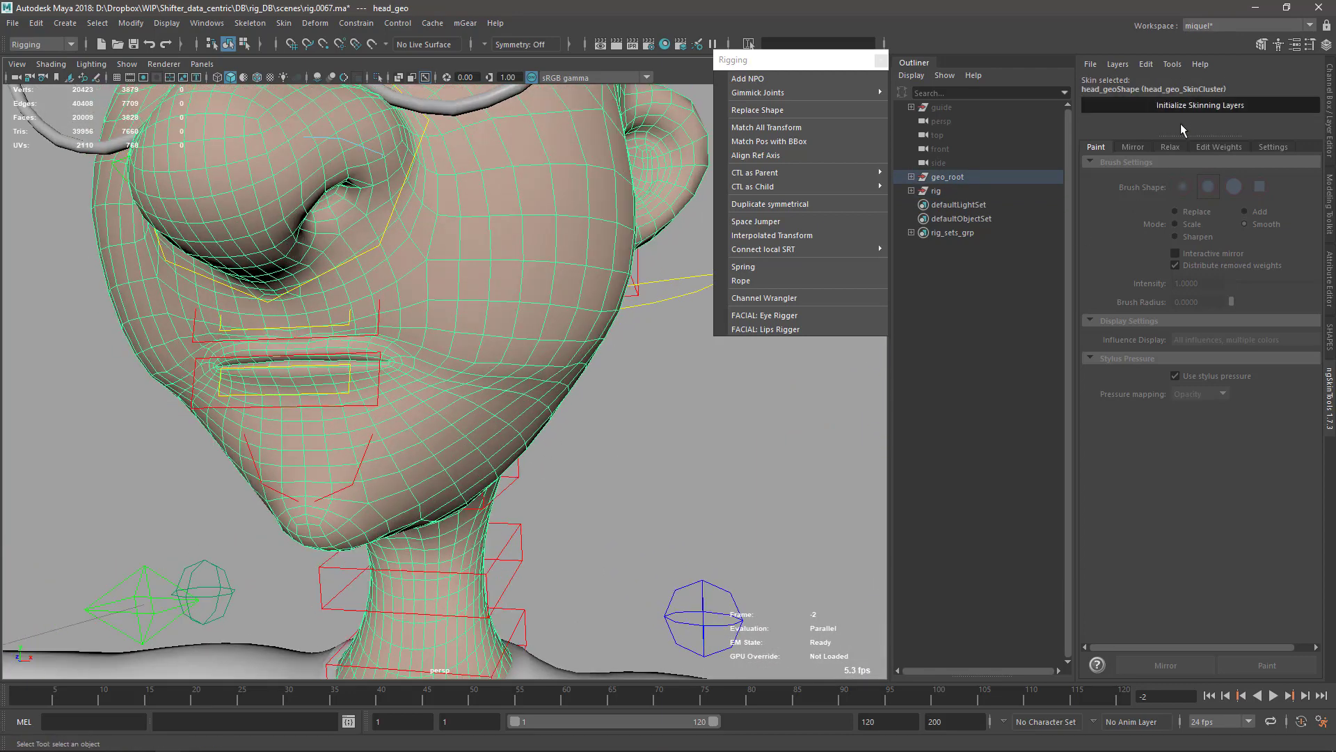
# Duplicate the head mesh's Base Weights skinning layer
pyautogui.click(1090, 64)
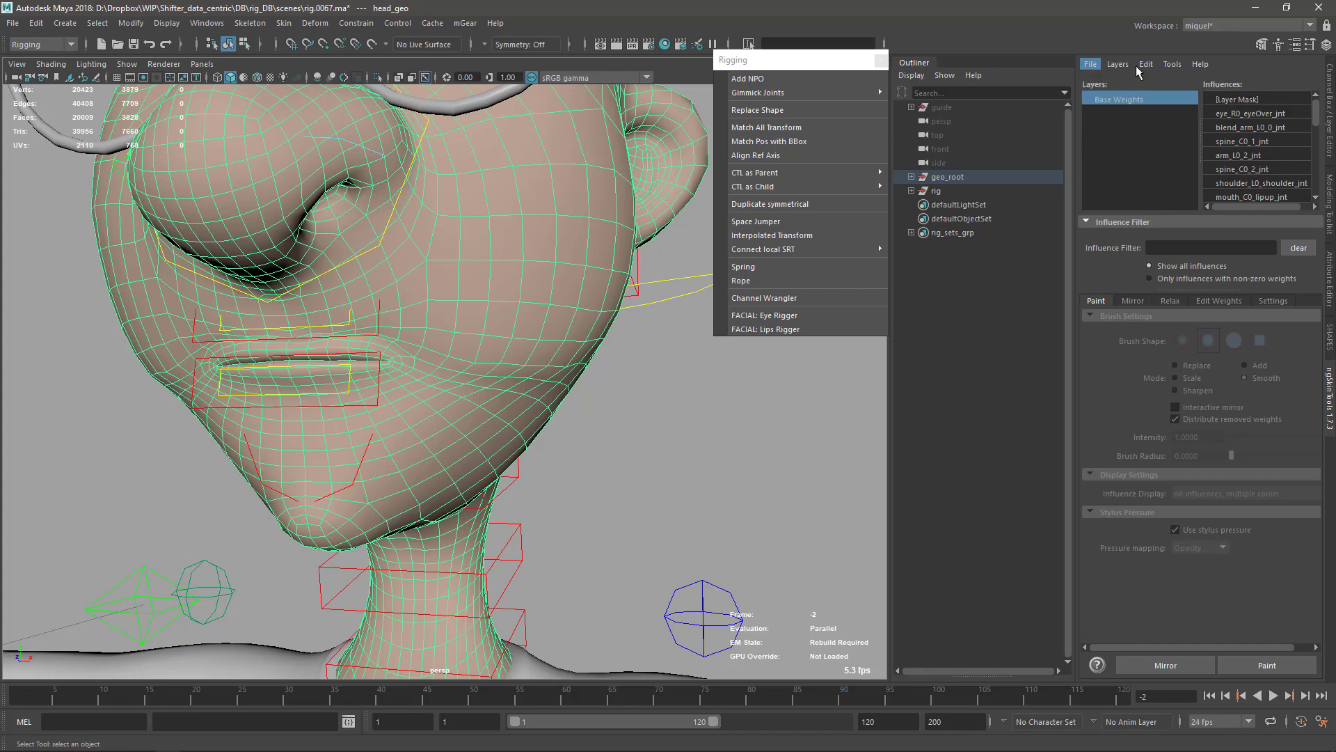
pyautogui.click(1118, 64)
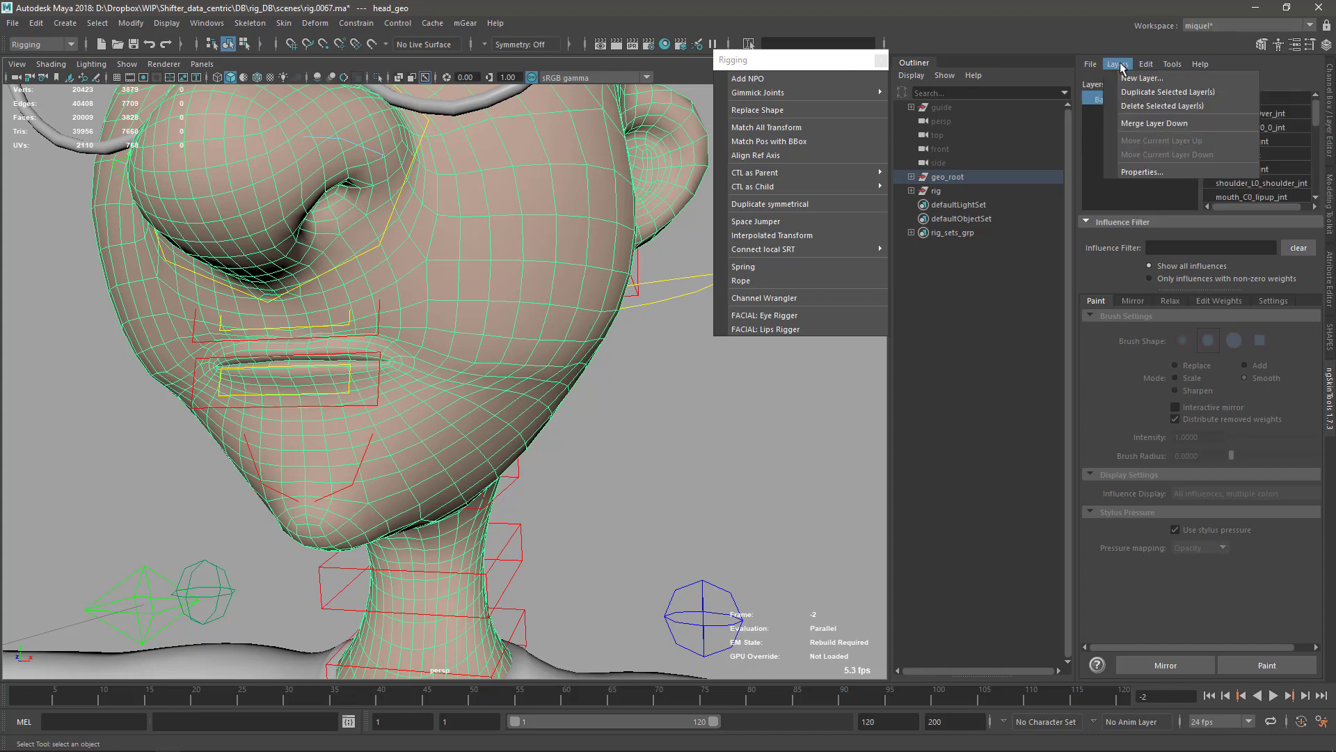
pyautogui.click(1144, 94)
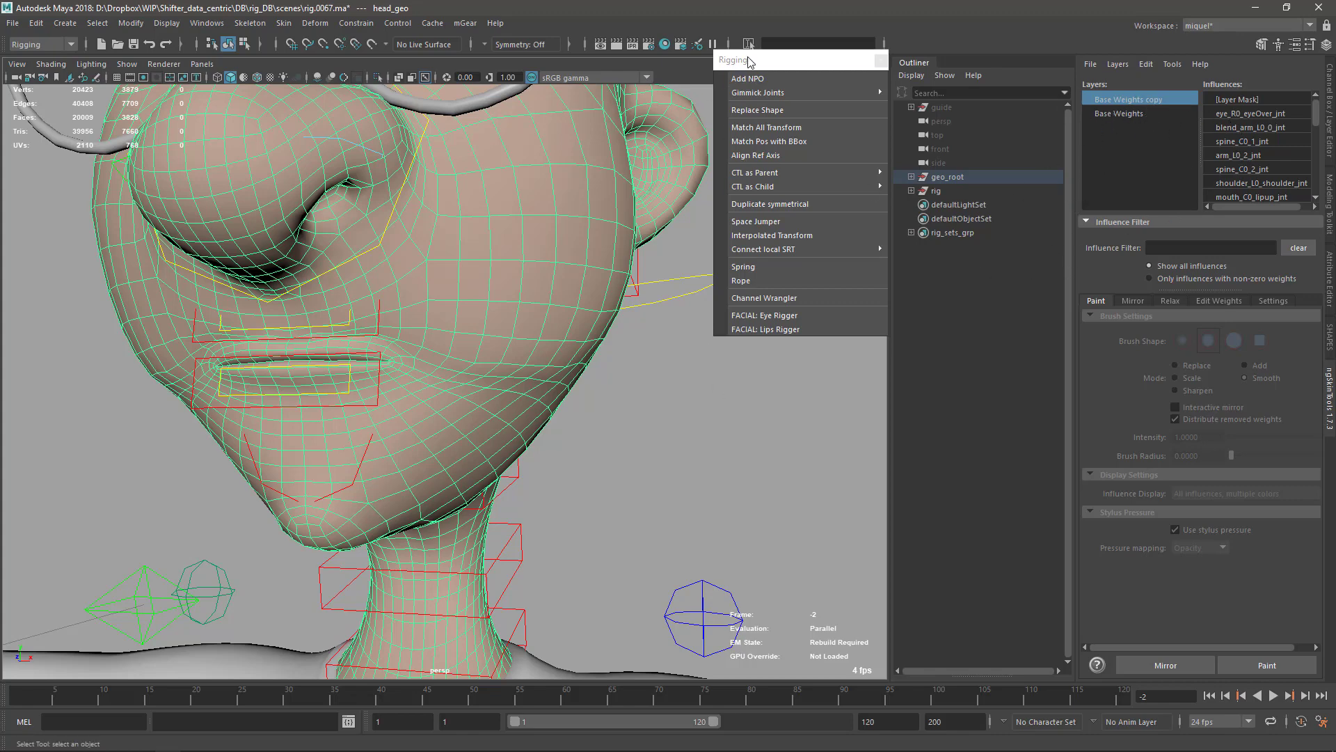
# Move the floating Rigging menu aside and start painting weights on the Base Weights copy layer with a larger brush
pyautogui.moveTo(749, 61); pyautogui.dragTo(779, 65)
pyautogui.keyDown('alt'); pyautogui.moveTo(479, 387); pyautogui.dragTo(538, 333, button='right'); pyautogui.keyUp('alt')
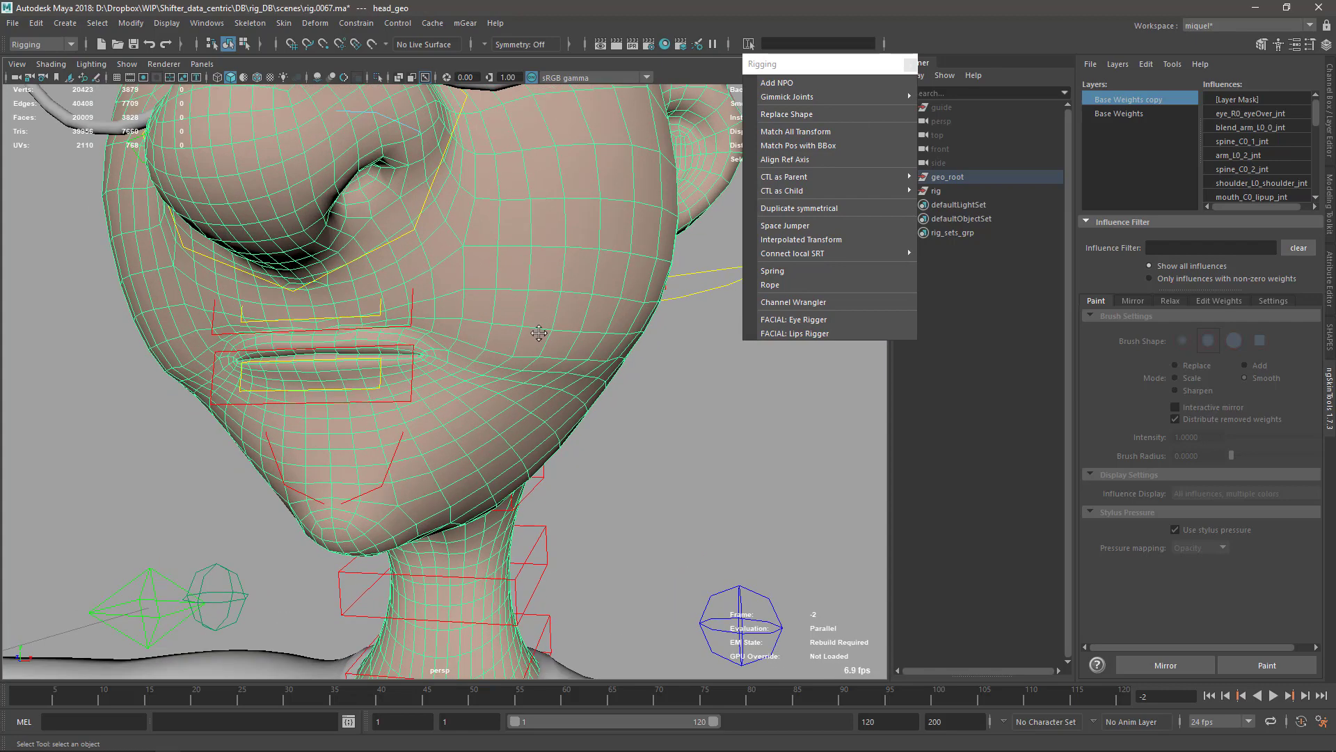
pyautogui.keyDown('alt'); pyautogui.moveTo(539, 334); pyautogui.dragTo(524, 329, button='middle'); pyautogui.keyUp('alt')
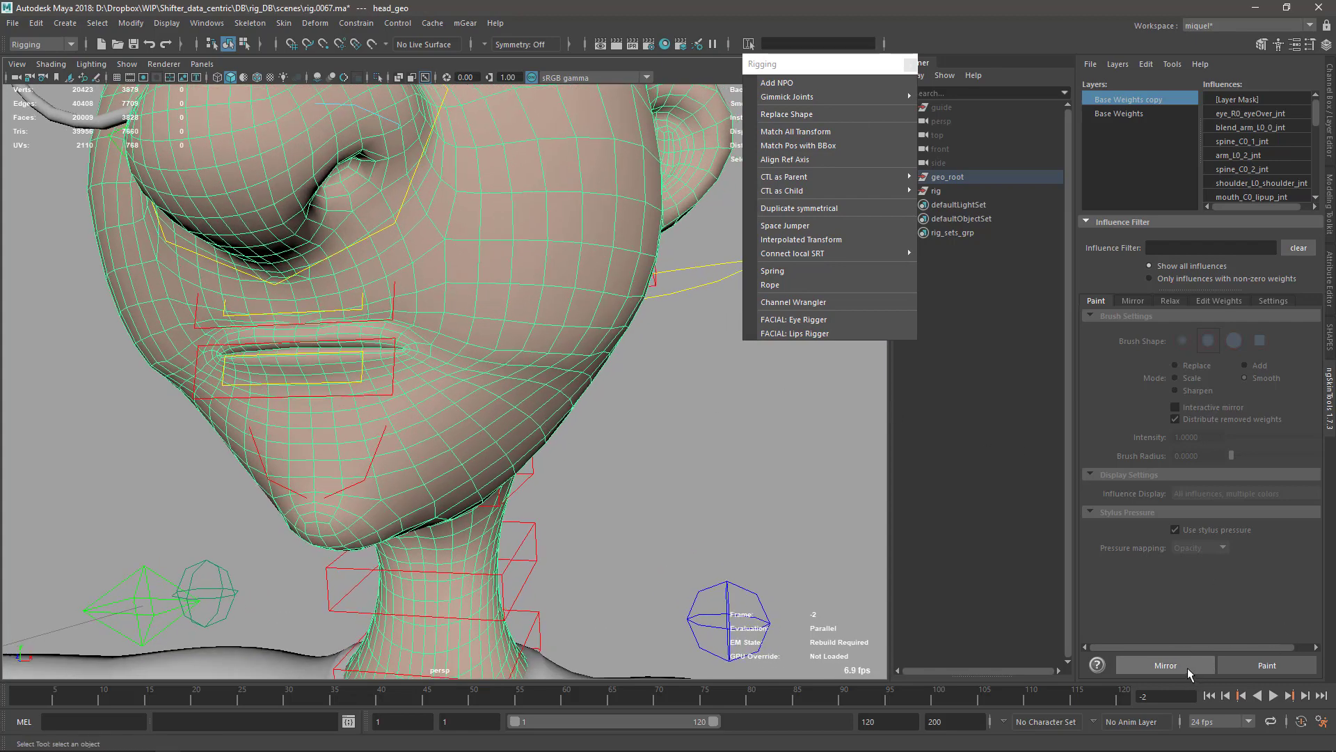
pyautogui.click(1264, 666)
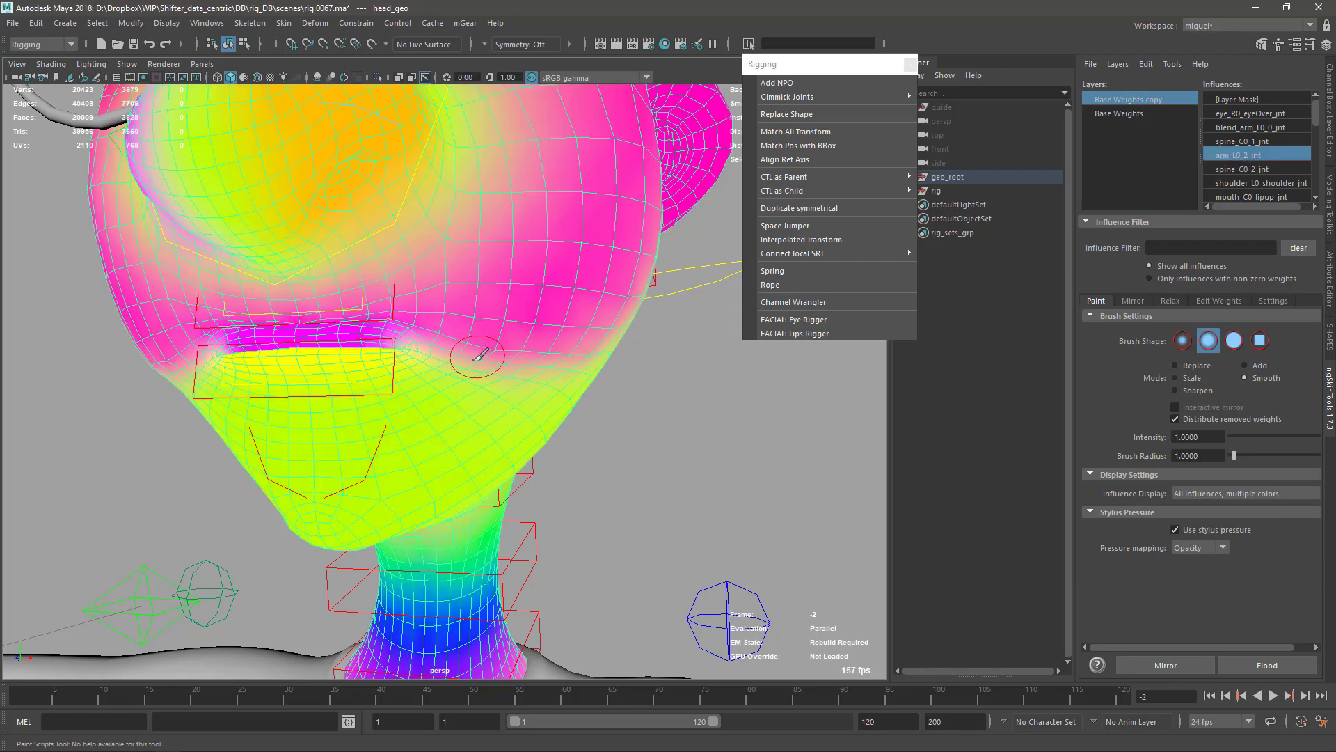
pyautogui.press('b')
pyautogui.moveTo(479, 354)
pyautogui.mouseDown()
pyautogui.moveTo(527, 361)
pyautogui.moveTo(583, 342)
pyautogui.mouseUp()
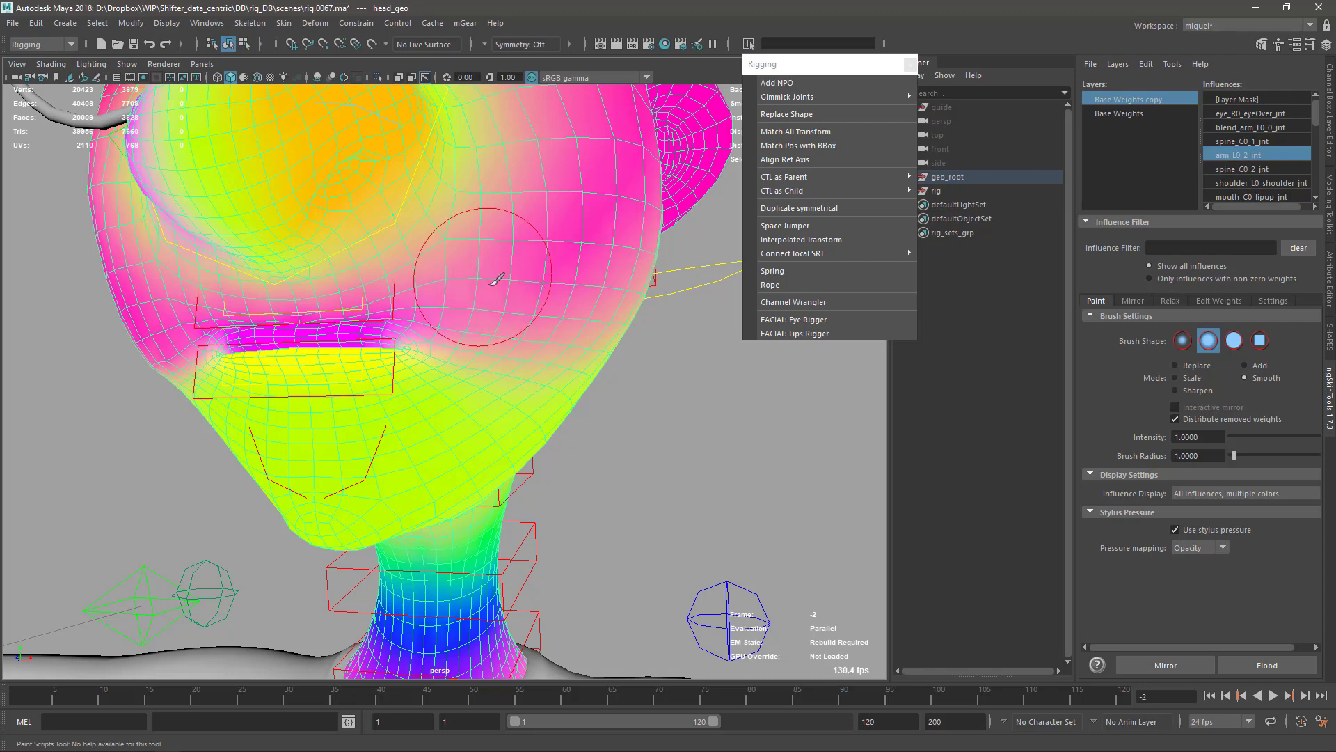
# Smooth the head's weights around the cheek and mouth at intensity 1 and mirror them across the face
pyautogui.scroll(5, 496, 279)
pyautogui.press('b')
pyautogui.moveTo(513, 269)
pyautogui.mouseDown()
pyautogui.moveTo(536, 286)
pyautogui.moveTo(412, 326)
pyautogui.moveTo(385, 311)
pyautogui.moveTo(417, 313)
pyautogui.moveTo(402, 334)
pyautogui.moveTo(369, 324)
pyautogui.moveTo(445, 327)
pyautogui.moveTo(378, 334)
pyautogui.moveTo(364, 314)
pyautogui.mouseUp()
pyautogui.press('b')
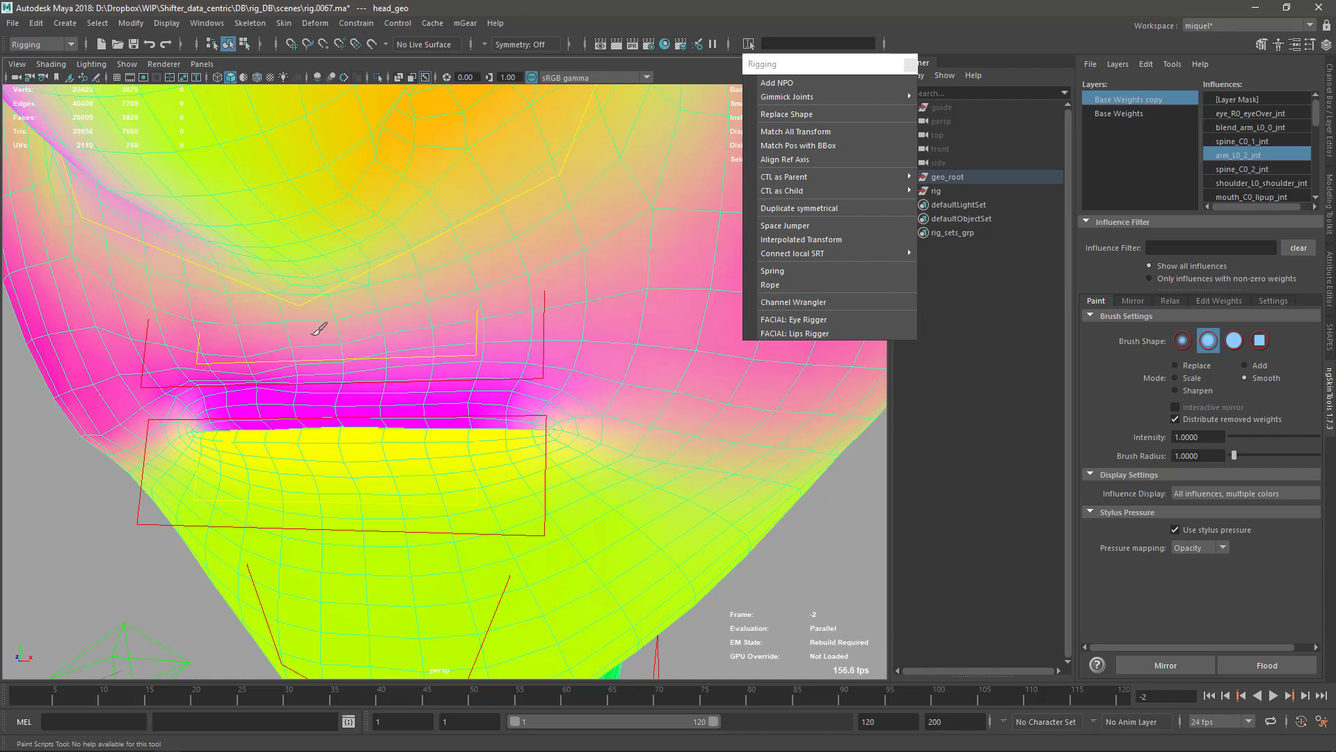
pyautogui.click(1158, 669)
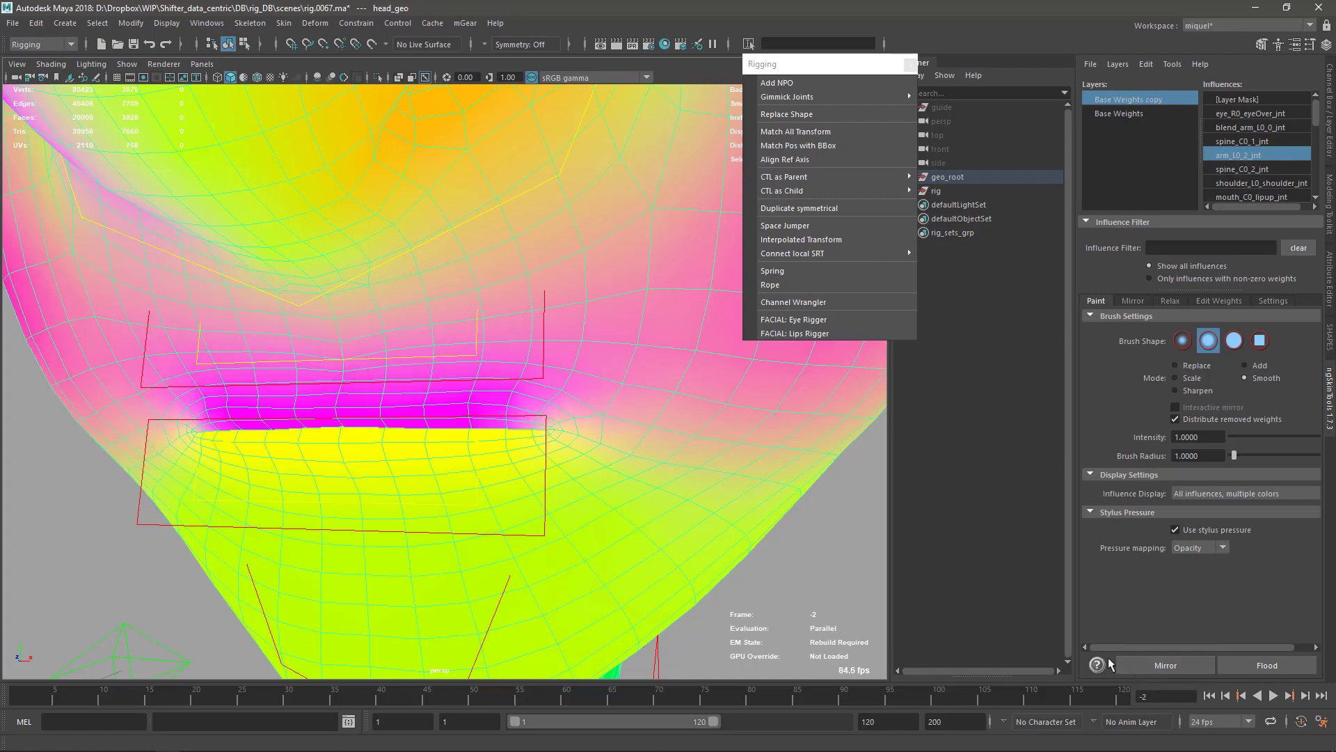
# Mirror the smoothed head weights once more and check the influence colors around the mouth and jaw
pyautogui.keyDown('alt'); pyautogui.moveTo(516, 509); pyautogui.dragTo(452, 456, button='right'); pyautogui.keyUp('alt')
pyautogui.keyDown('alt'); pyautogui.moveTo(501, 519); pyautogui.dragTo(518, 524); pyautogui.keyUp('alt')
pyautogui.keyDown('alt'); pyautogui.moveTo(519, 525); pyautogui.dragTo(546, 567, button='right'); pyautogui.keyUp('alt')
pyautogui.keyDown('alt'); pyautogui.moveTo(546, 567); pyautogui.dragTo(499, 512); pyautogui.keyUp('alt')
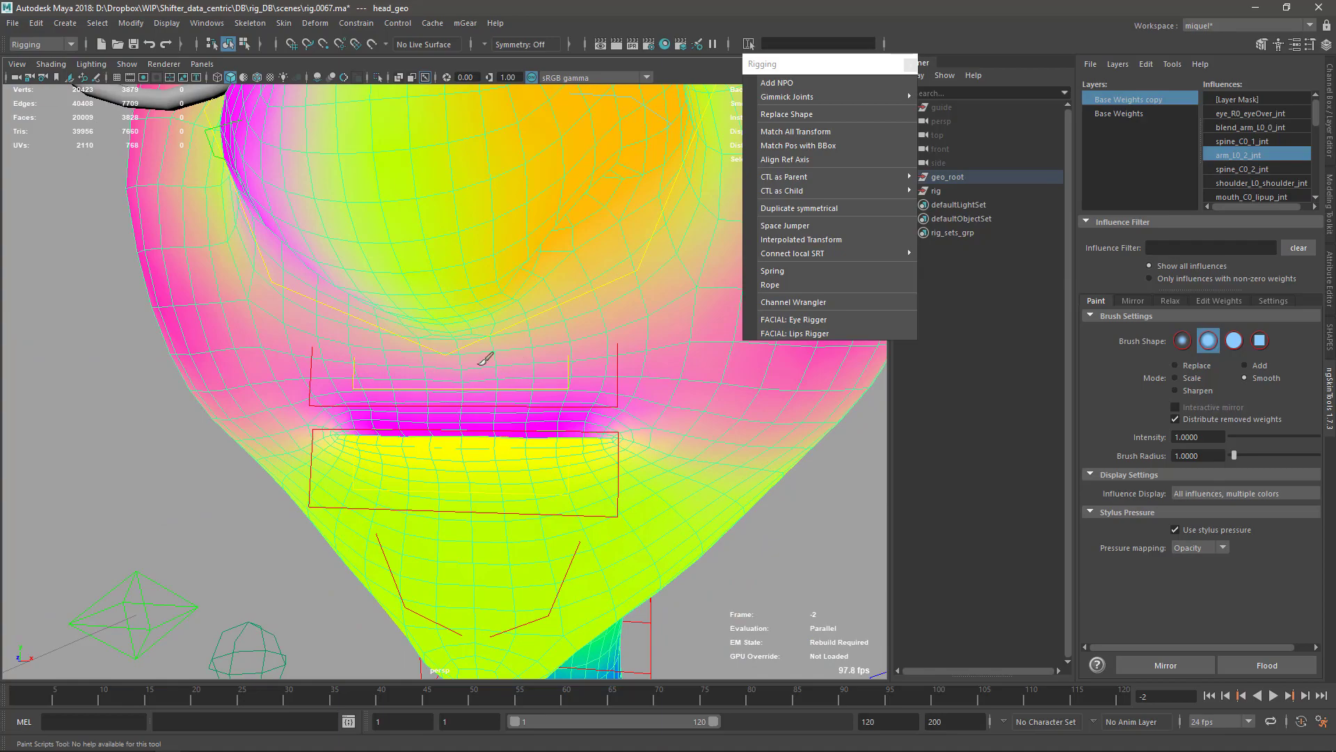
pyautogui.click(1147, 667)
pyautogui.keyDown('alt'); pyautogui.moveTo(705, 543); pyautogui.dragTo(522, 481); pyautogui.keyUp('alt')
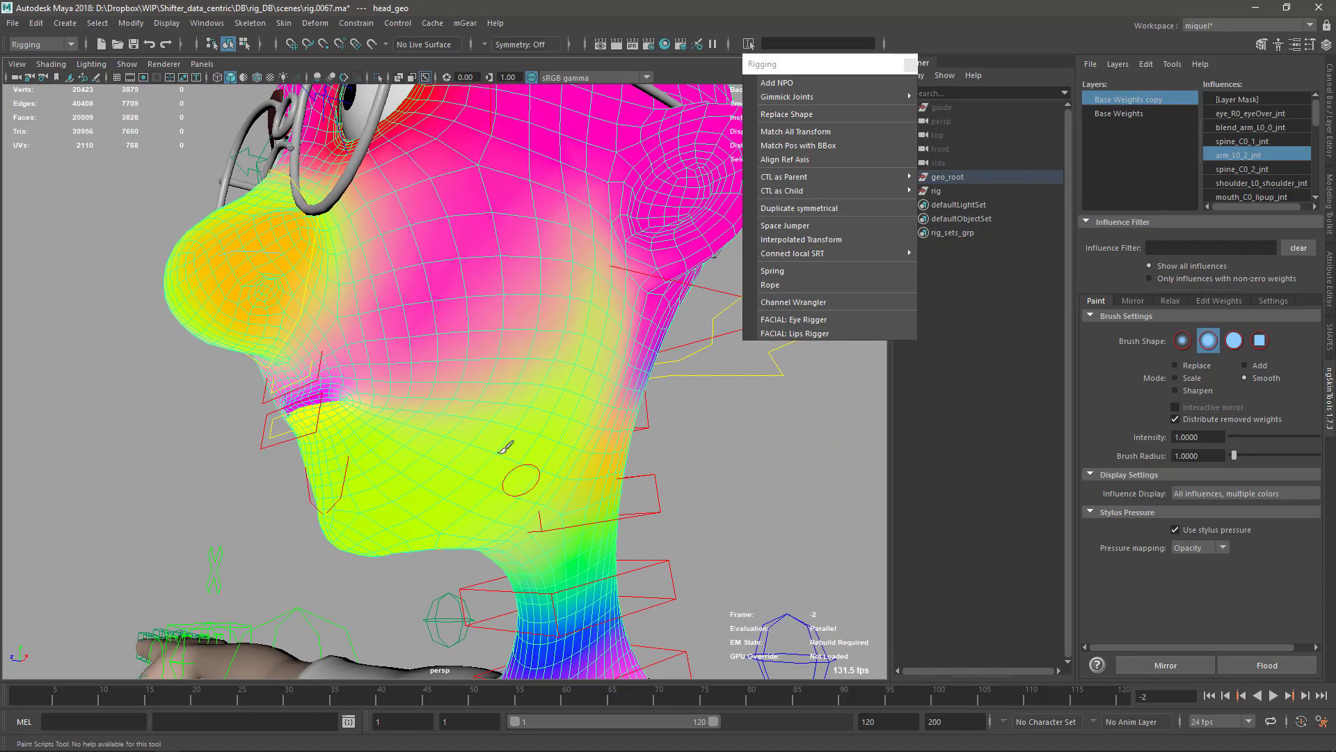
# Leave weight painting and examine the shaded head mesh around the mouth, cheek and chin
pyautogui.press('q')
pyautogui.press('5')
pyautogui.keyDown('alt'); pyautogui.moveTo(366, 438); pyautogui.dragTo(390, 459, button='right'); pyautogui.keyUp('alt')
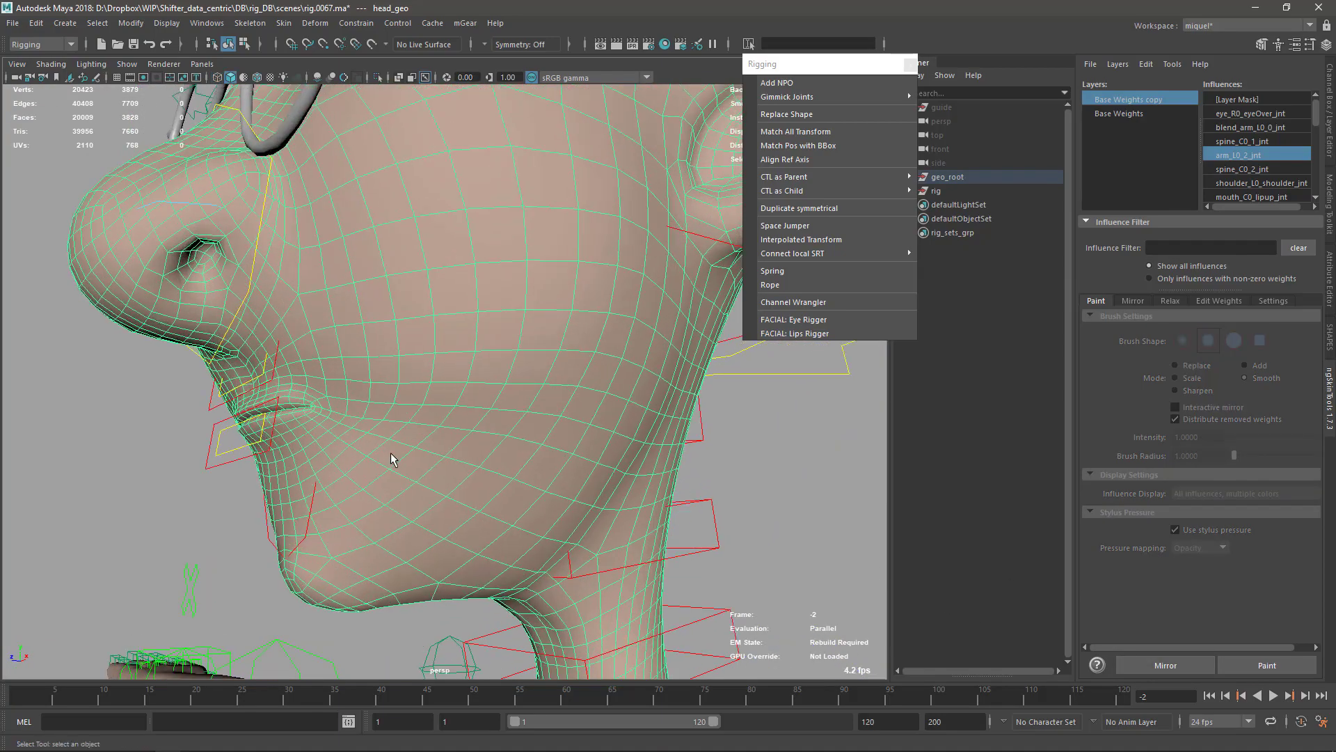
pyautogui.moveTo(391, 460)
pyautogui.keyDown('alt'); pyautogui.mouseDown()
pyautogui.moveTo(456, 489)
pyautogui.moveTo(489, 536)
pyautogui.mouseUp(); pyautogui.keyUp('alt')
pyautogui.keyDown('alt'); pyautogui.moveTo(490, 536); pyautogui.dragTo(395, 374, button='right'); pyautogui.keyUp('alt')
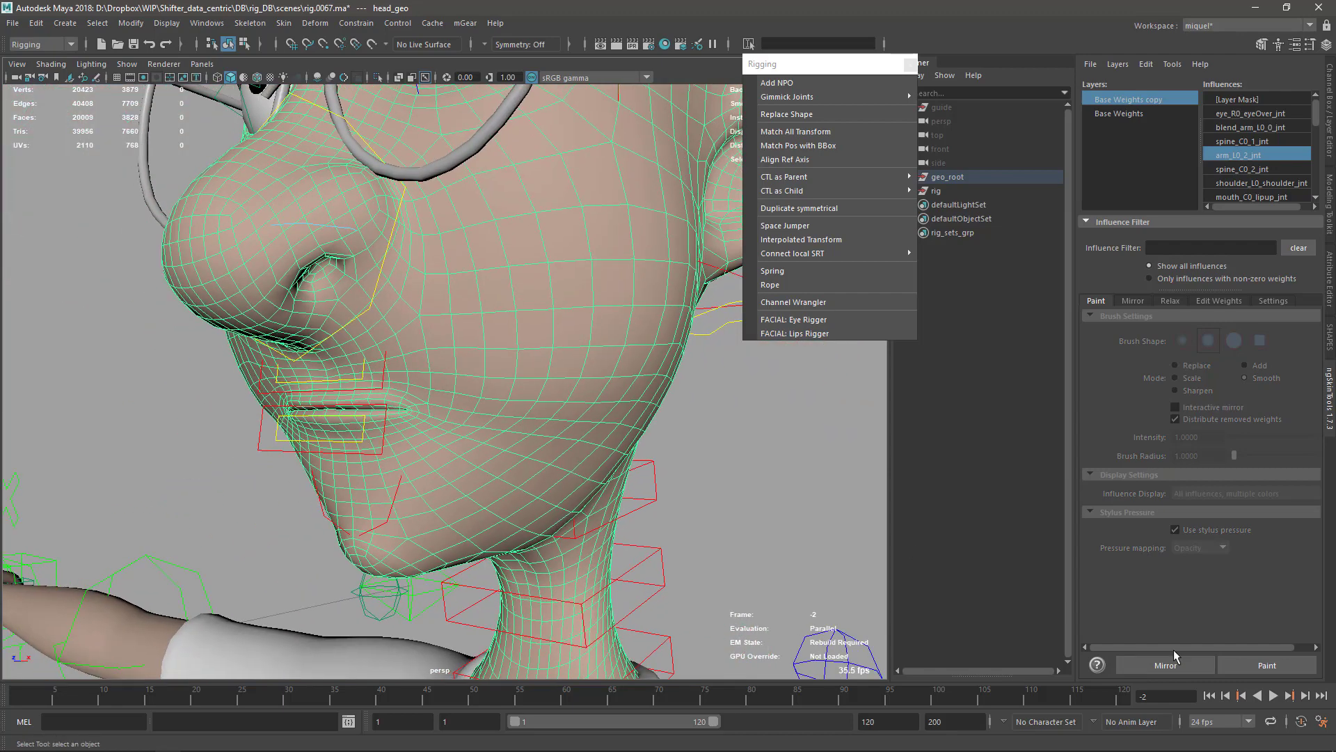
# Resume weight painting, hide the rig controls and preview the head in the default grey material
pyautogui.click(1240, 667)
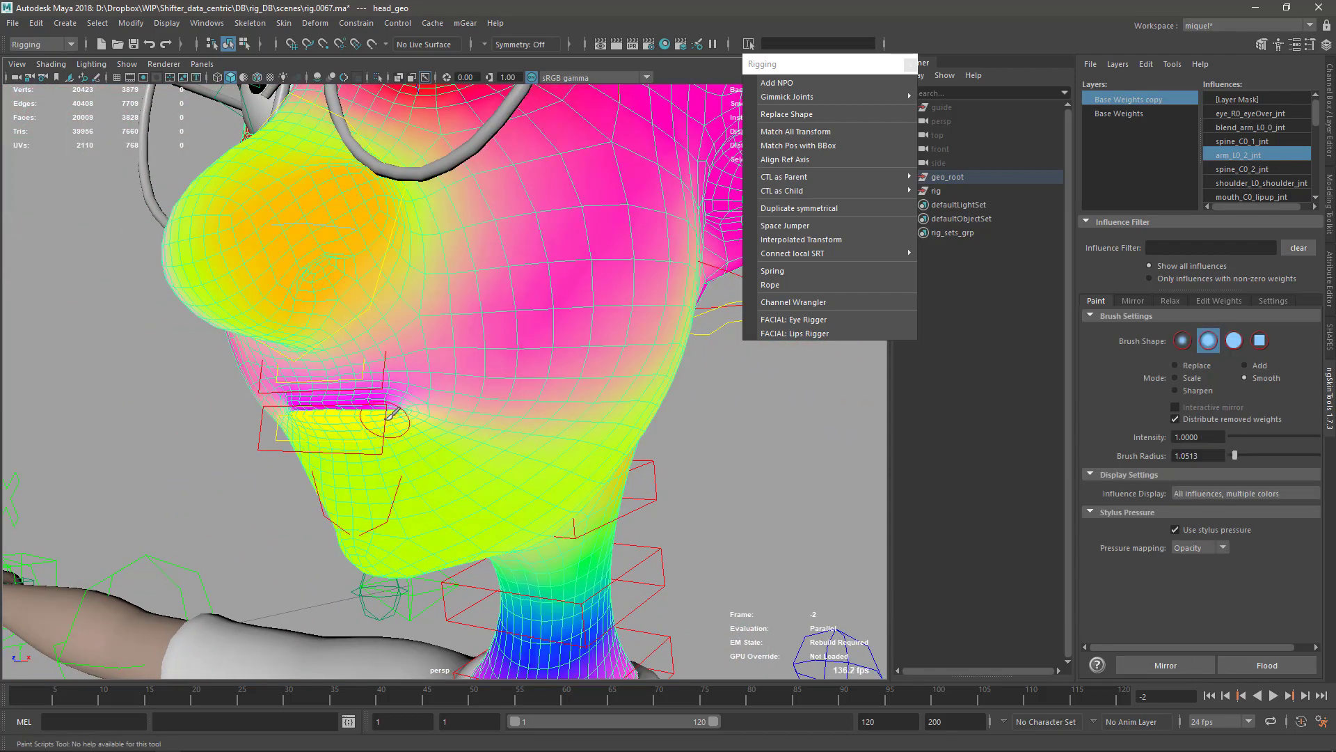
pyautogui.hotkey('alt', '1')
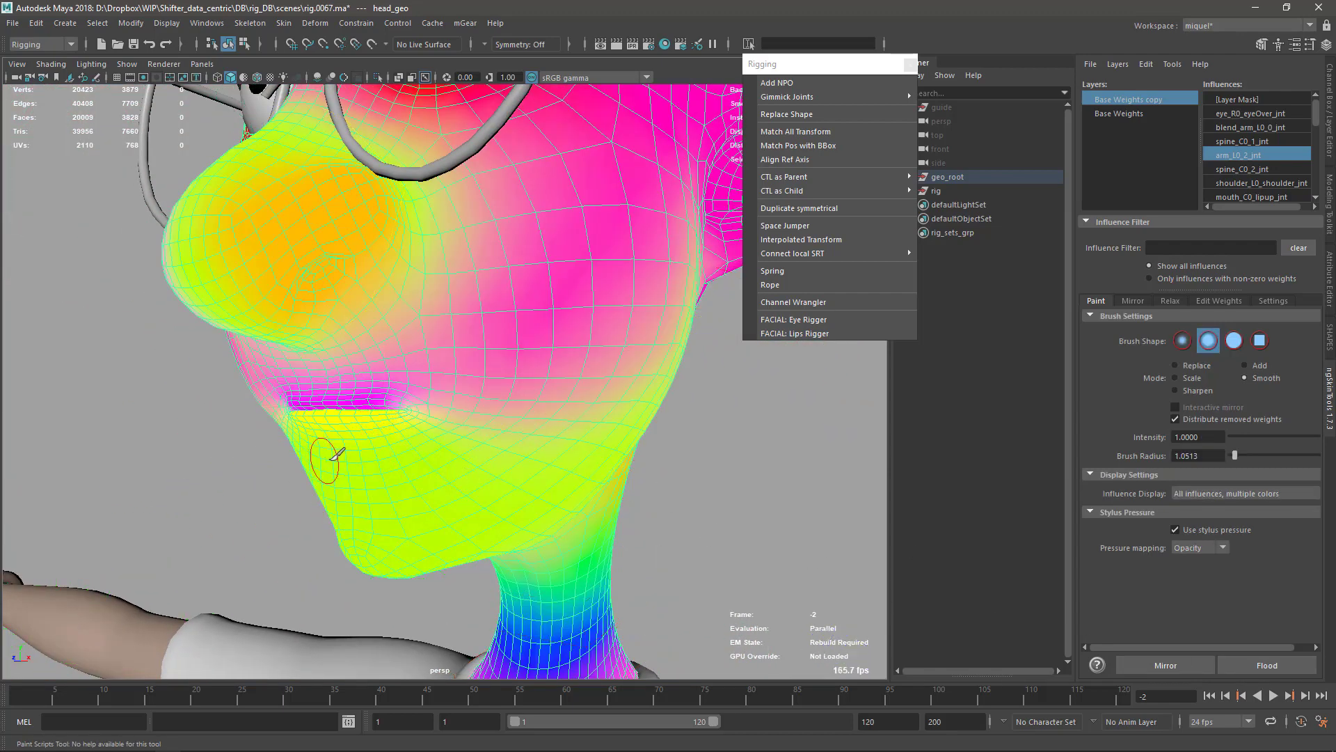
pyautogui.click(244, 78)
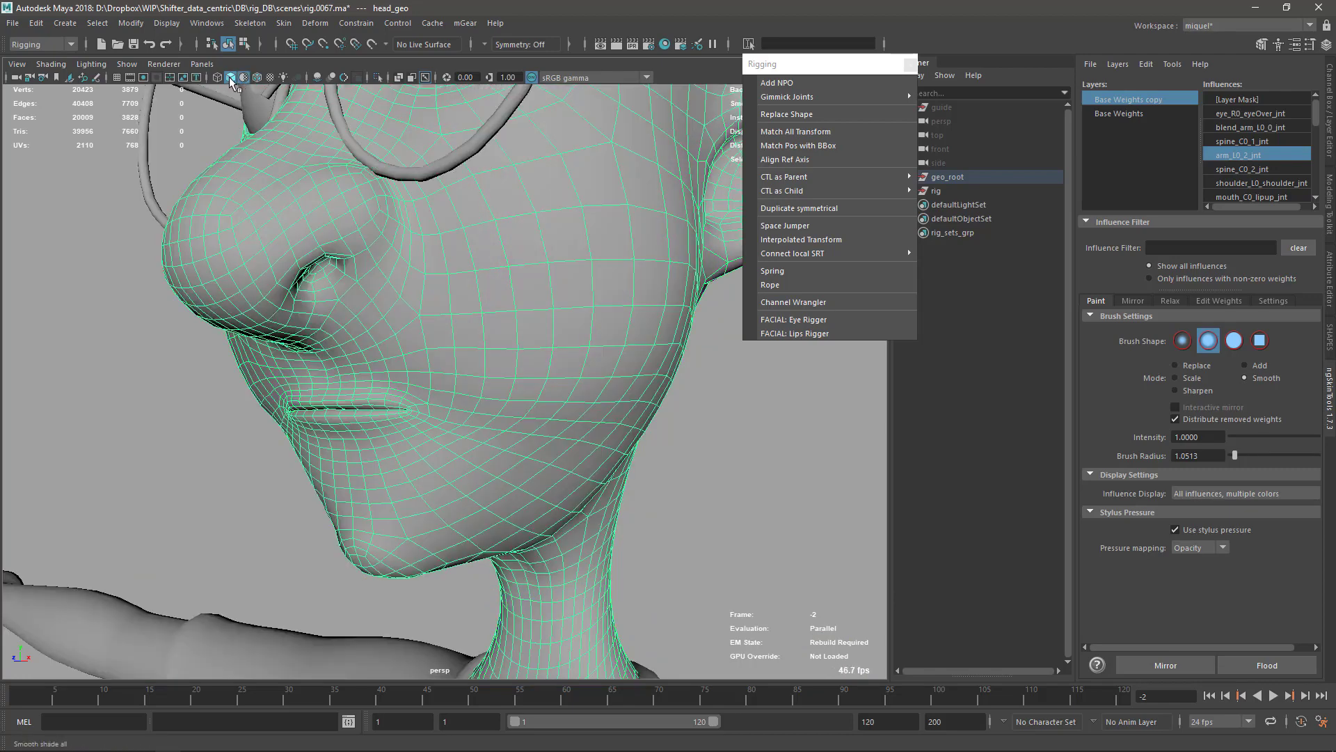
pyautogui.press('4')
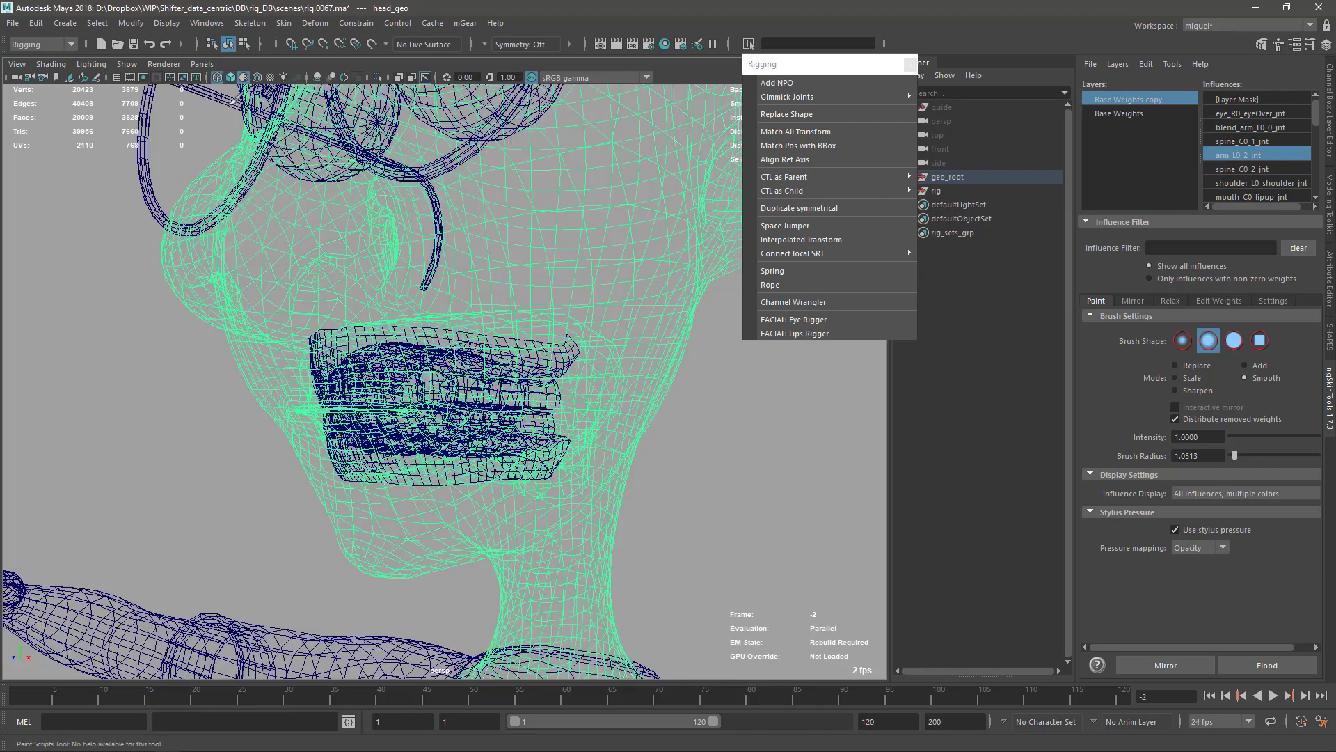
pyautogui.click(243, 78)
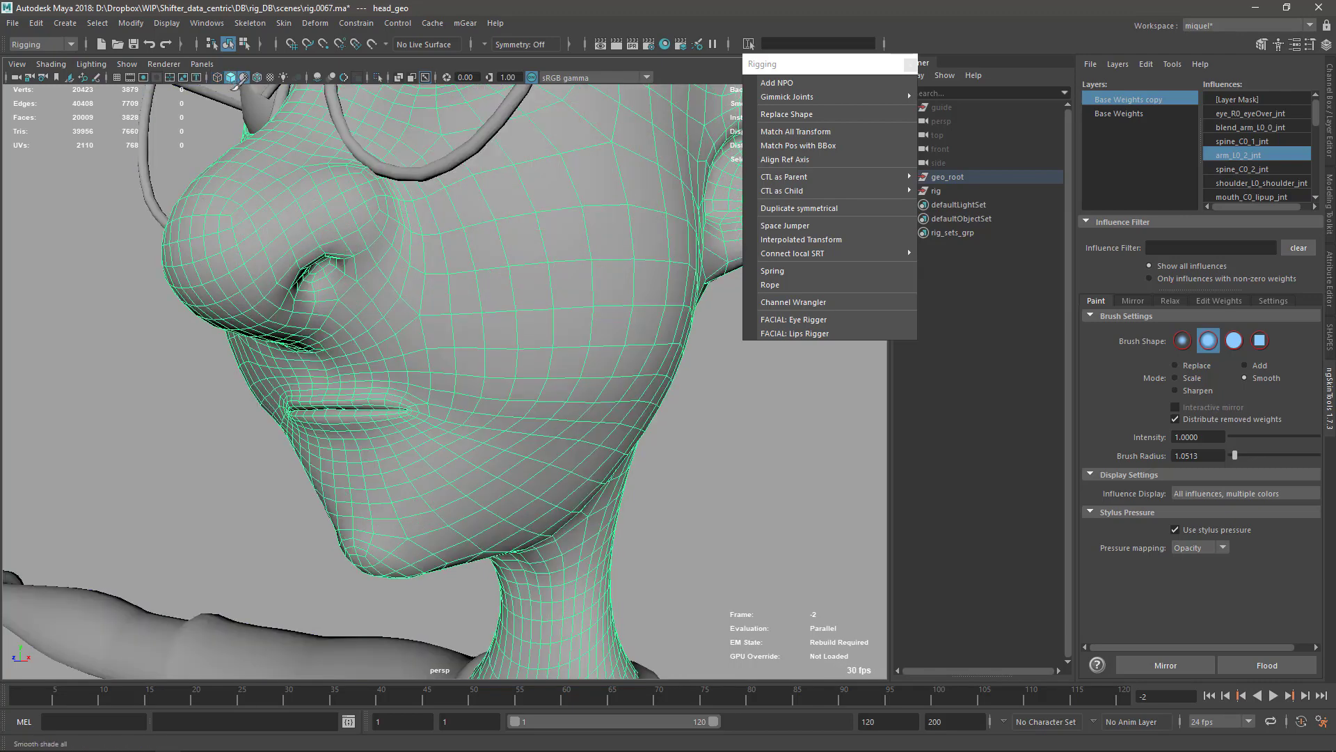
pyautogui.click(243, 78)
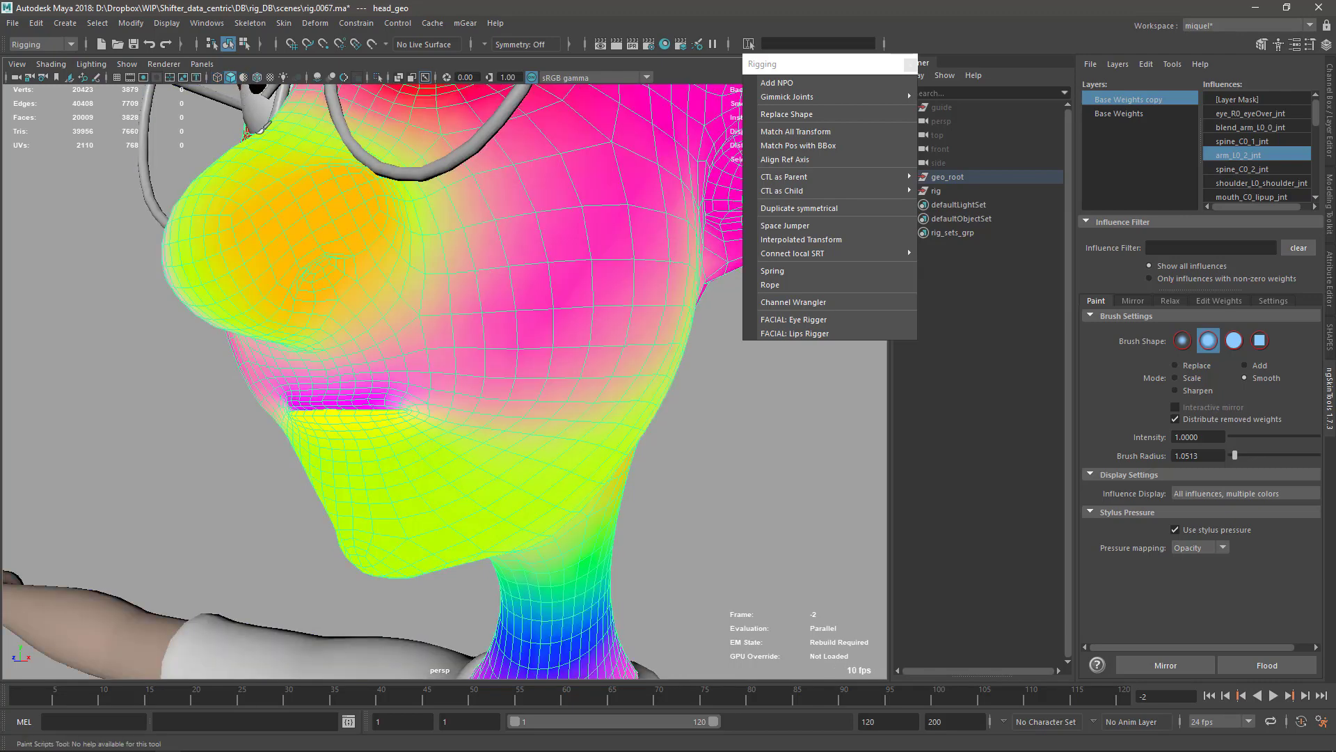
pyautogui.click(245, 79)
pyautogui.click(244, 80)
pyautogui.click(244, 78)
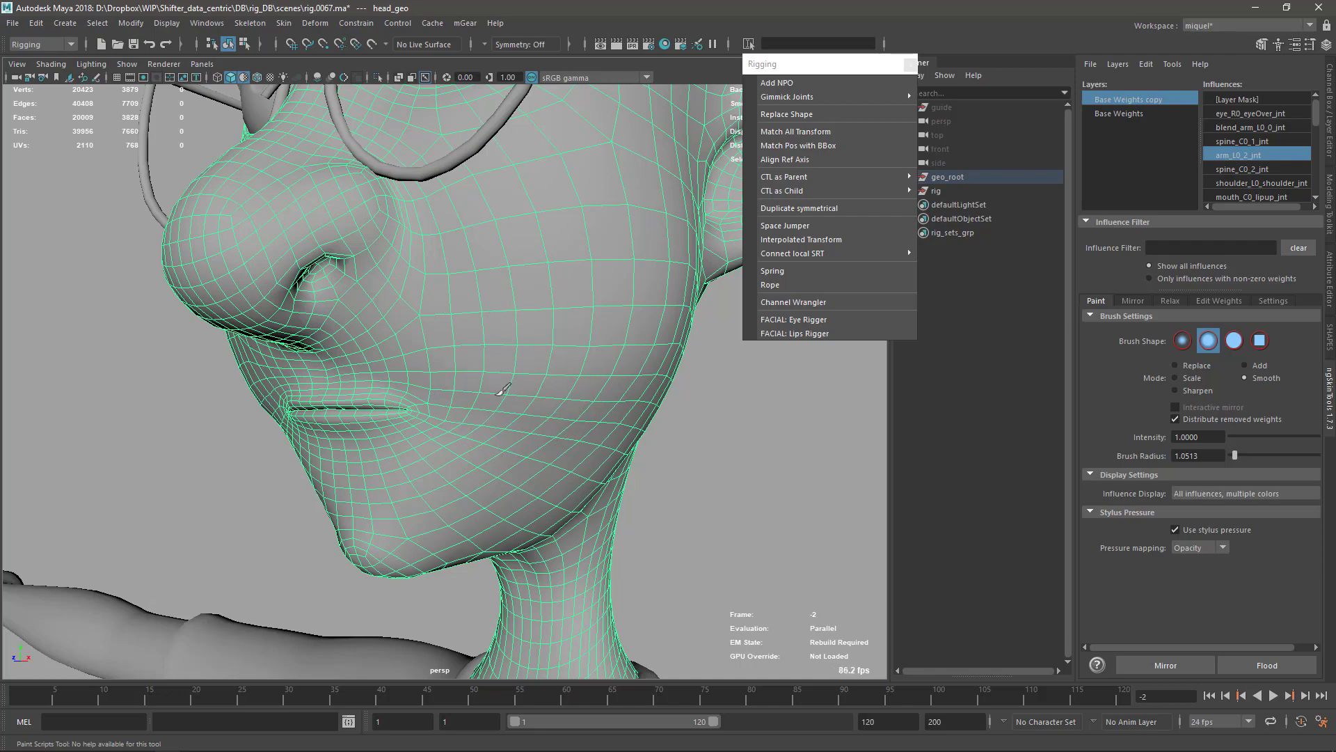
# Toggle the mesh wireframe and examine the grey head's mouth and cheek surface from the side and front
pyautogui.moveTo(561, 423)
pyautogui.keyDown('alt'); pyautogui.mouseDown(button='right')
pyautogui.moveTo(426, 411)
pyautogui.moveTo(517, 355)
pyautogui.mouseUp(button='right'); pyautogui.keyUp('alt')
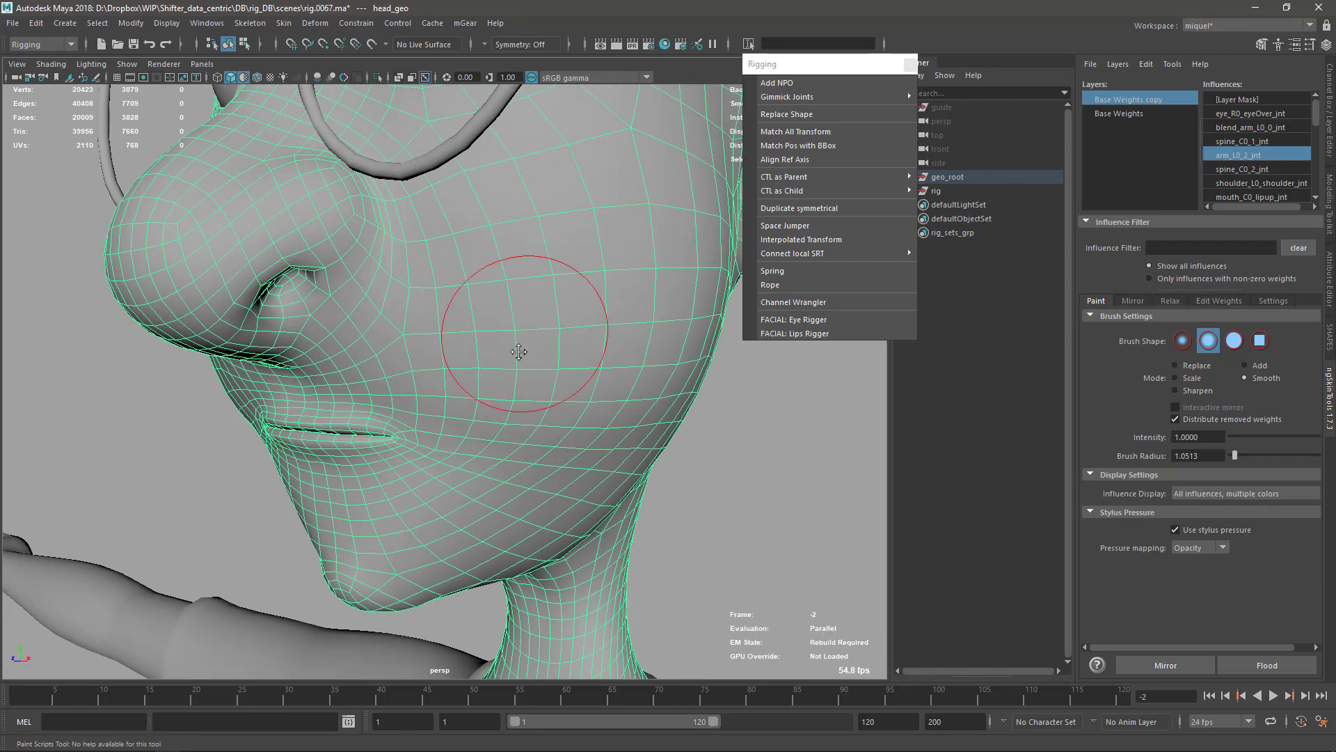
pyautogui.keyDown('alt'); pyautogui.moveTo(518, 355); pyautogui.dragTo(520, 434); pyautogui.keyUp('alt')
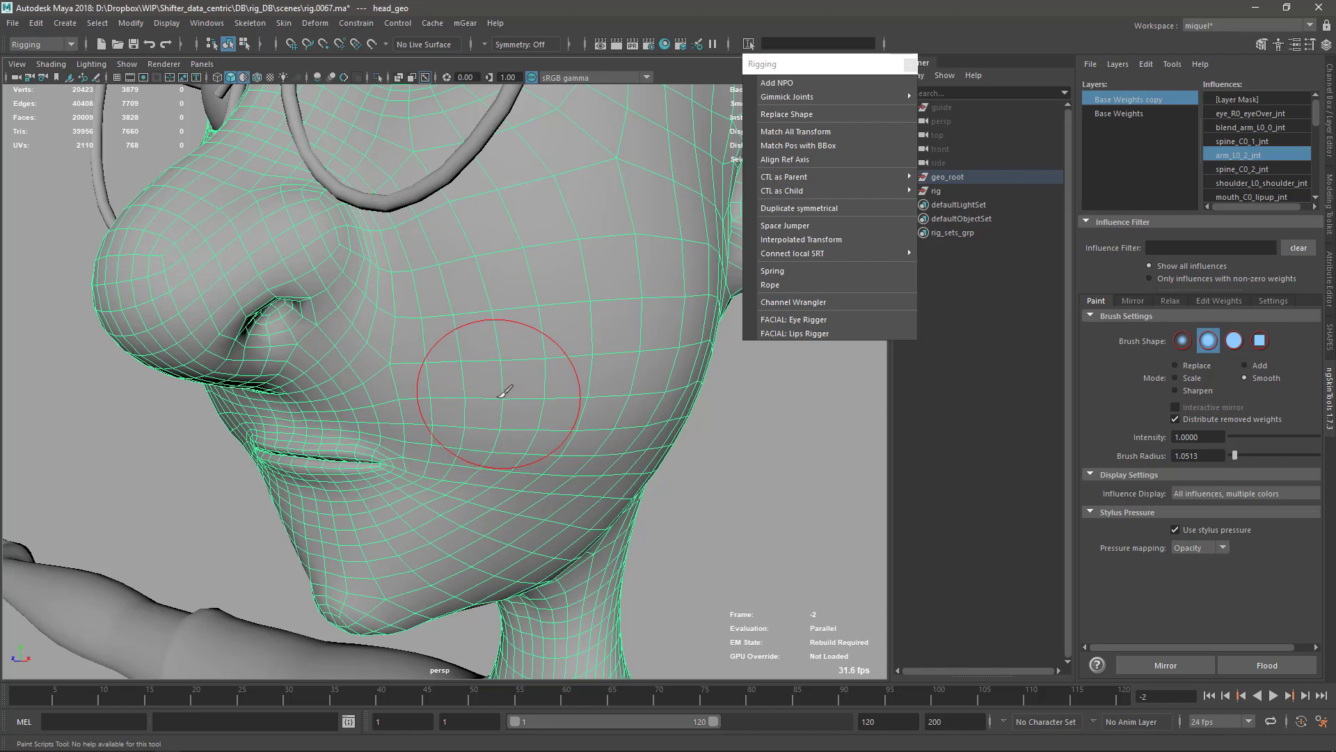
pyautogui.hotkey('alt', 'a')
pyautogui.moveTo(512, 424)
pyautogui.keyDown('alt'); pyautogui.mouseDown()
pyautogui.moveTo(435, 381)
pyautogui.moveTo(563, 411)
pyautogui.moveTo(609, 387)
pyautogui.moveTo(535, 409)
pyautogui.mouseUp(); pyautogui.keyUp('alt')
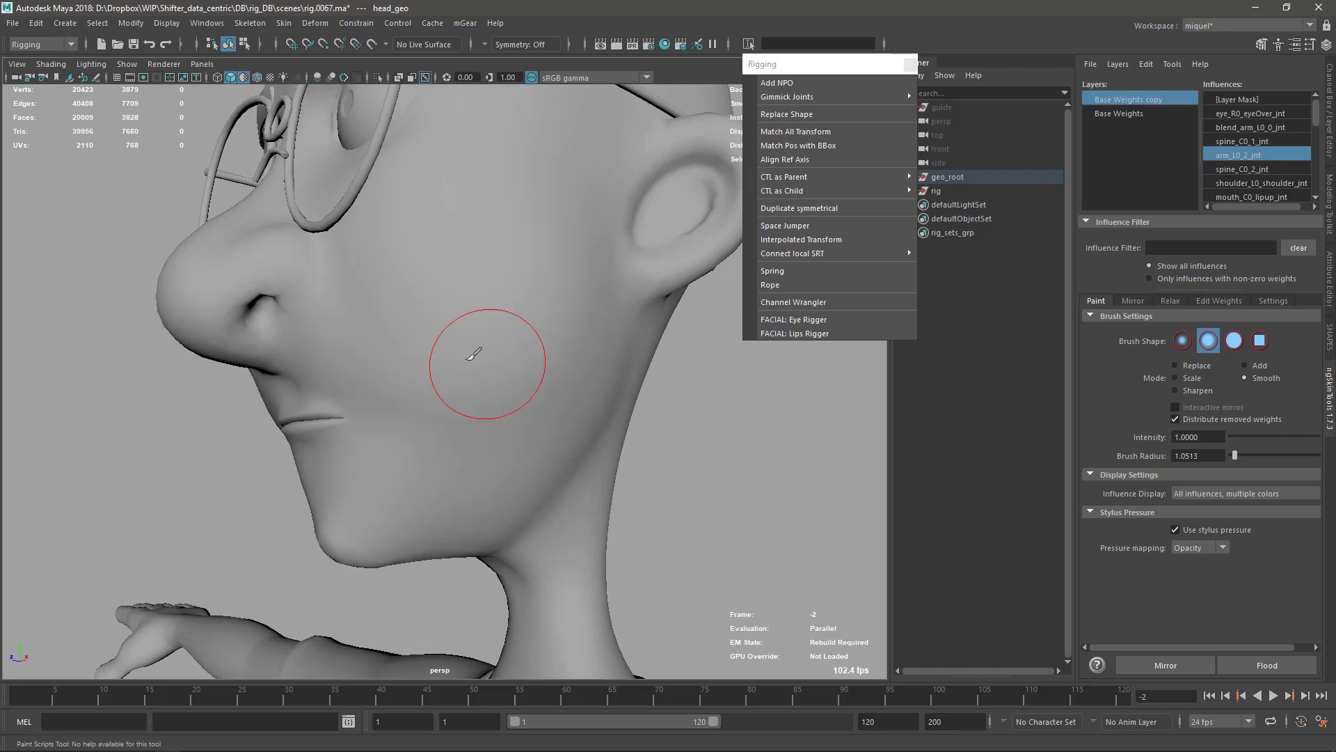
pyautogui.keyDown('alt'); pyautogui.moveTo(387, 403); pyautogui.dragTo(524, 415); pyautogui.keyUp('alt')
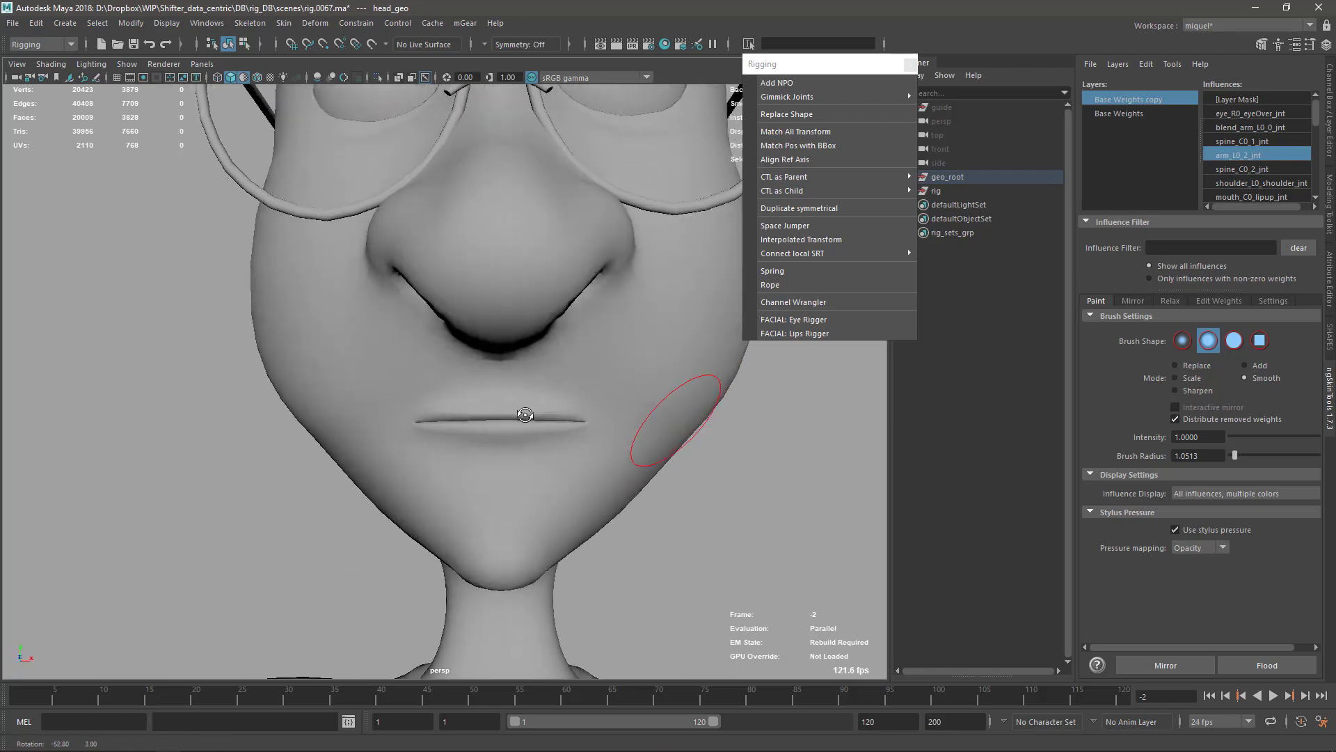
pyautogui.scroll(2, 515, 412)
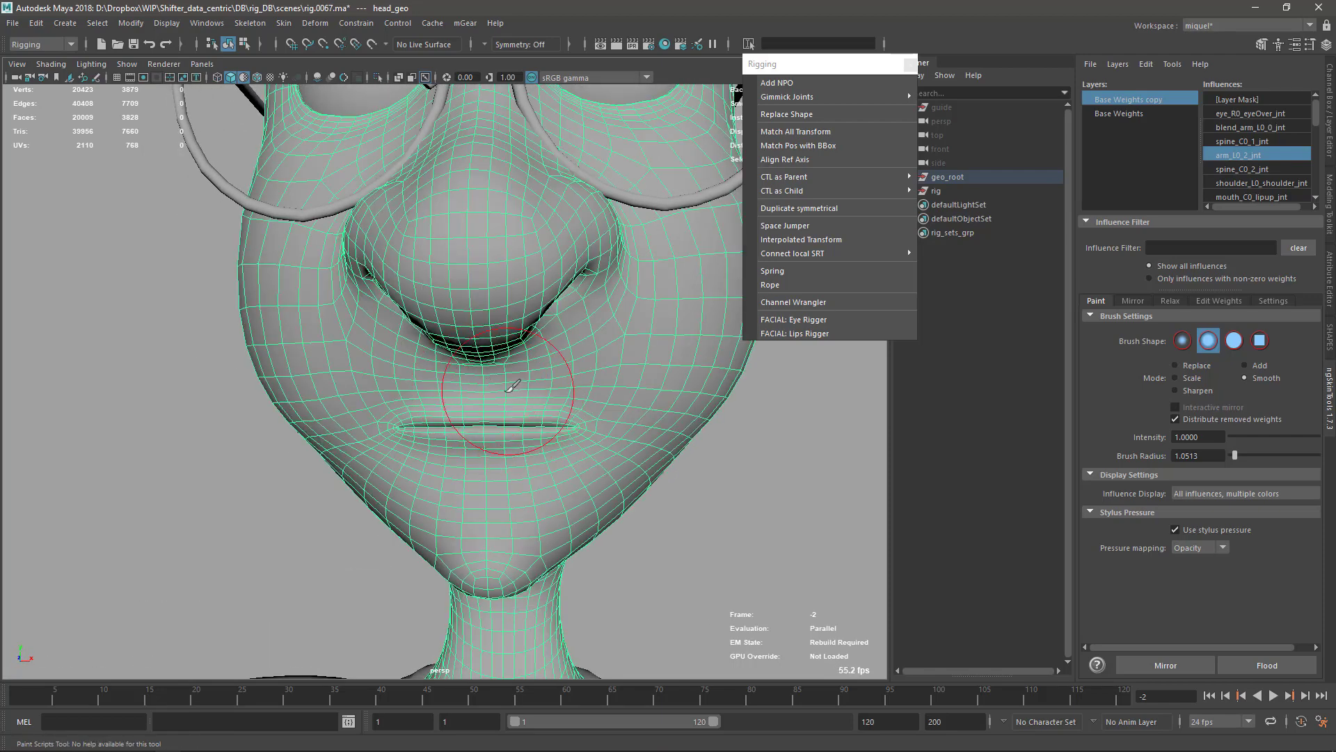
pyautogui.keyDown('alt'); pyautogui.moveTo(769, 468); pyautogui.dragTo(728, 476); pyautogui.keyUp('alt')
pyautogui.keyDown('alt'); pyautogui.moveTo(558, 474); pyautogui.dragTo(599, 479); pyautogui.keyUp('alt')
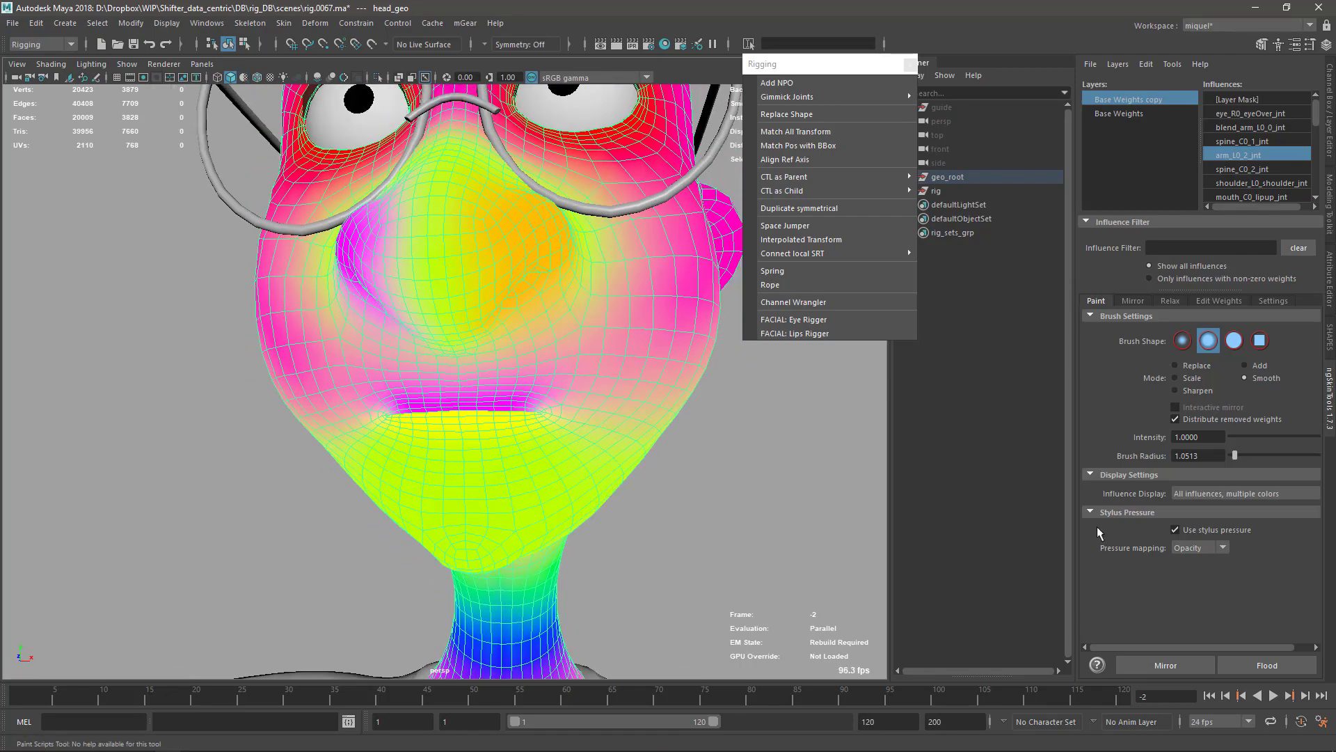
# Leave weight painting and move the jaw control mouth_C0_jaw_ctl backward to test the chin deformation
pyautogui.click(916, 578)
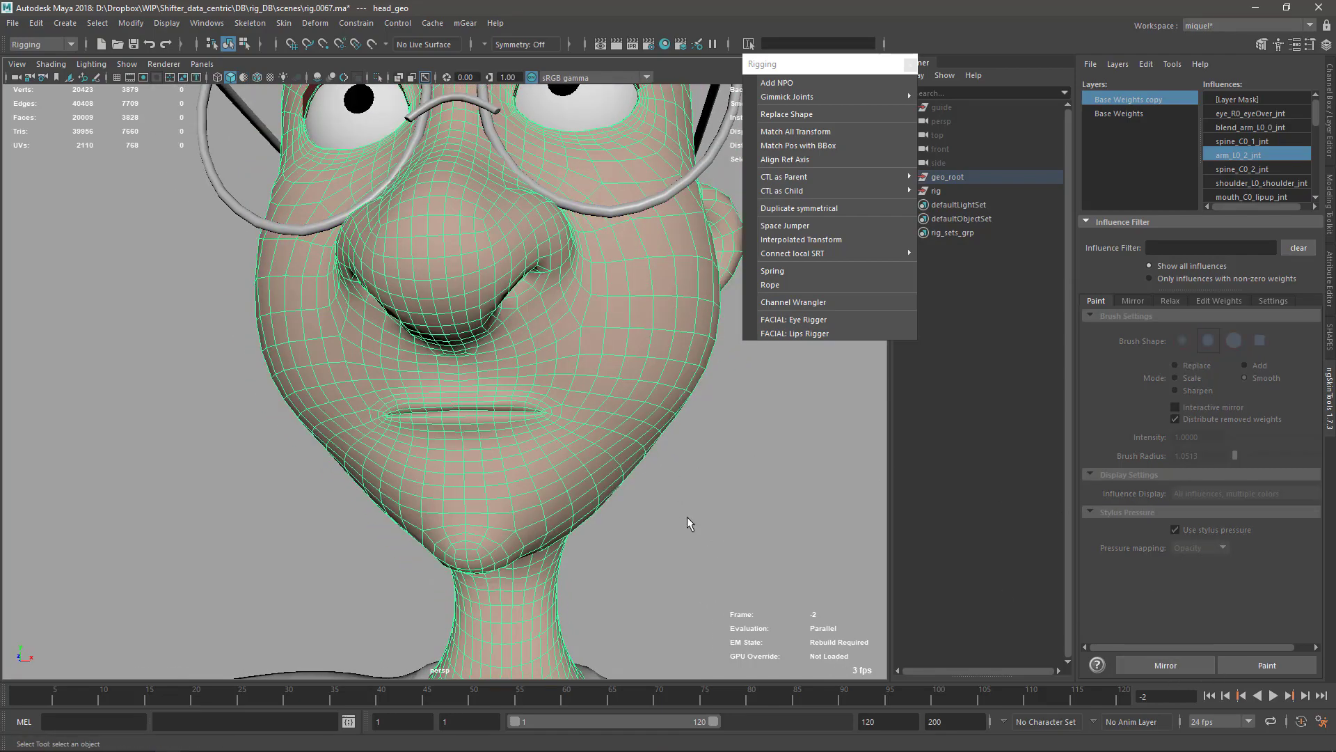
pyautogui.keyDown('alt'); pyautogui.moveTo(687, 516); pyautogui.dragTo(338, 440); pyautogui.keyUp('alt')
pyautogui.click(436, 496)
pyautogui.press('w')
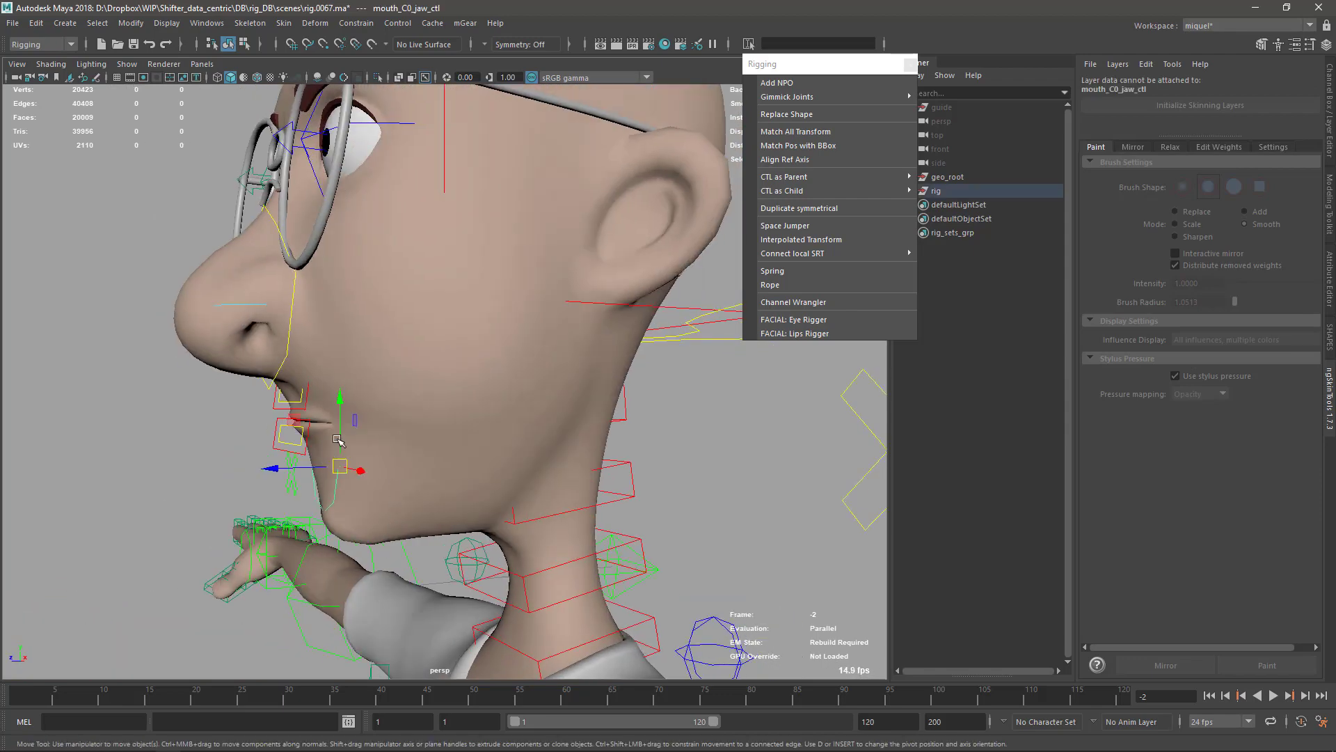
pyautogui.moveTo(299, 419); pyautogui.dragTo(285, 464, button='middle')
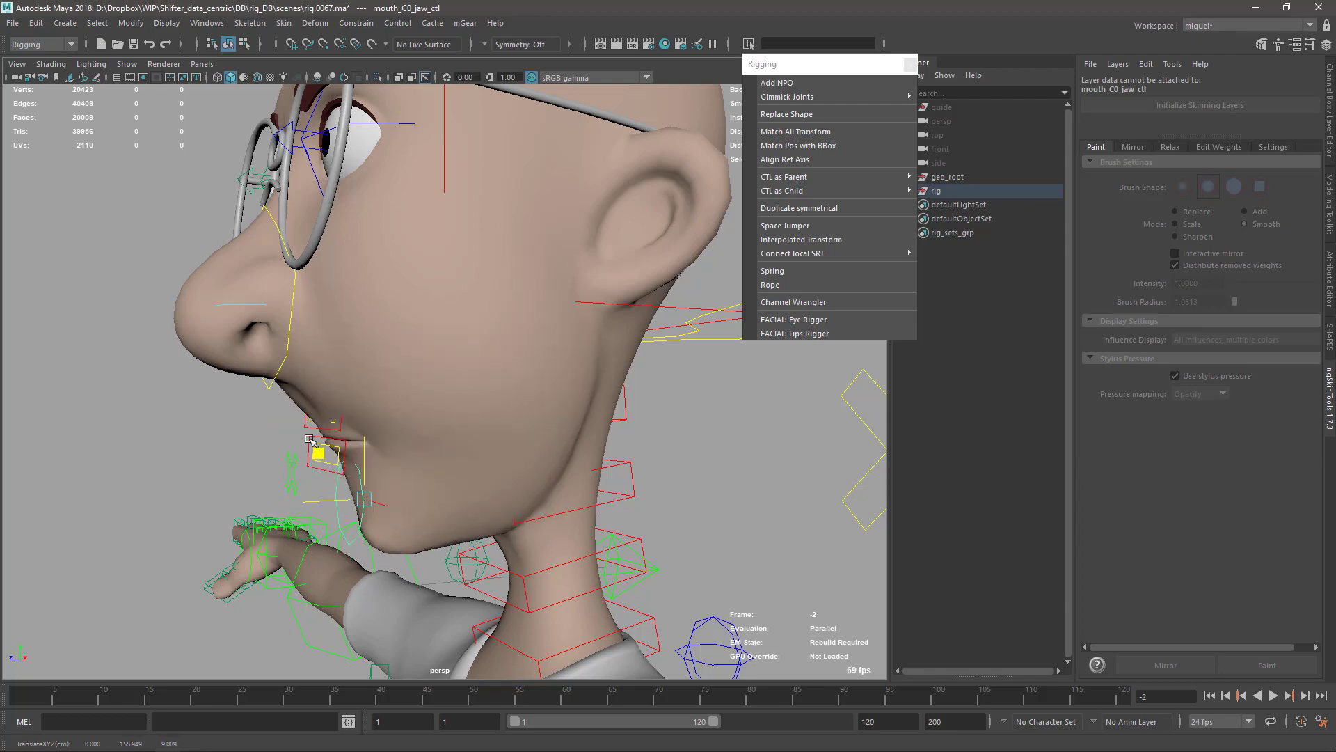
# Push the jaw control further back along its depth axis, viewing the head in profile
pyautogui.keyDown('alt'); pyautogui.moveTo(543, 506); pyautogui.dragTo(327, 440); pyautogui.keyUp('alt')
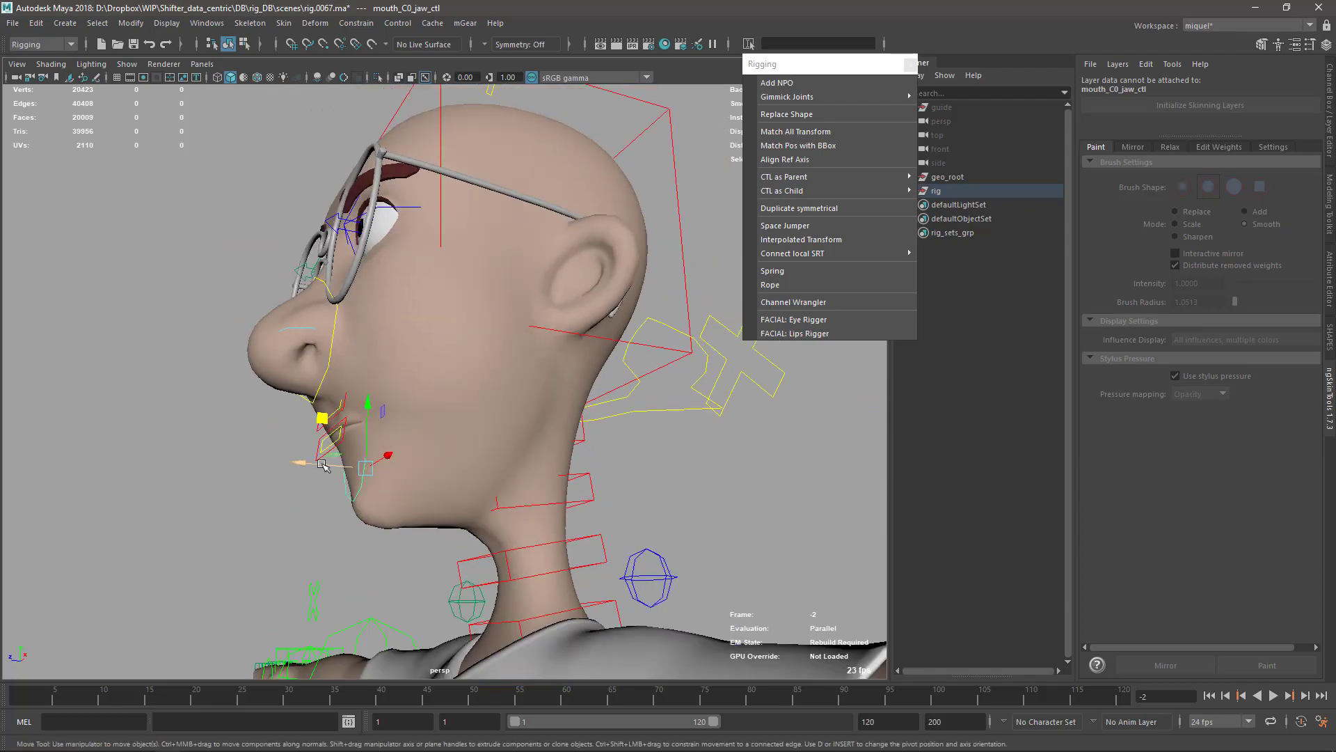
pyautogui.scroll(3, 362, 457)
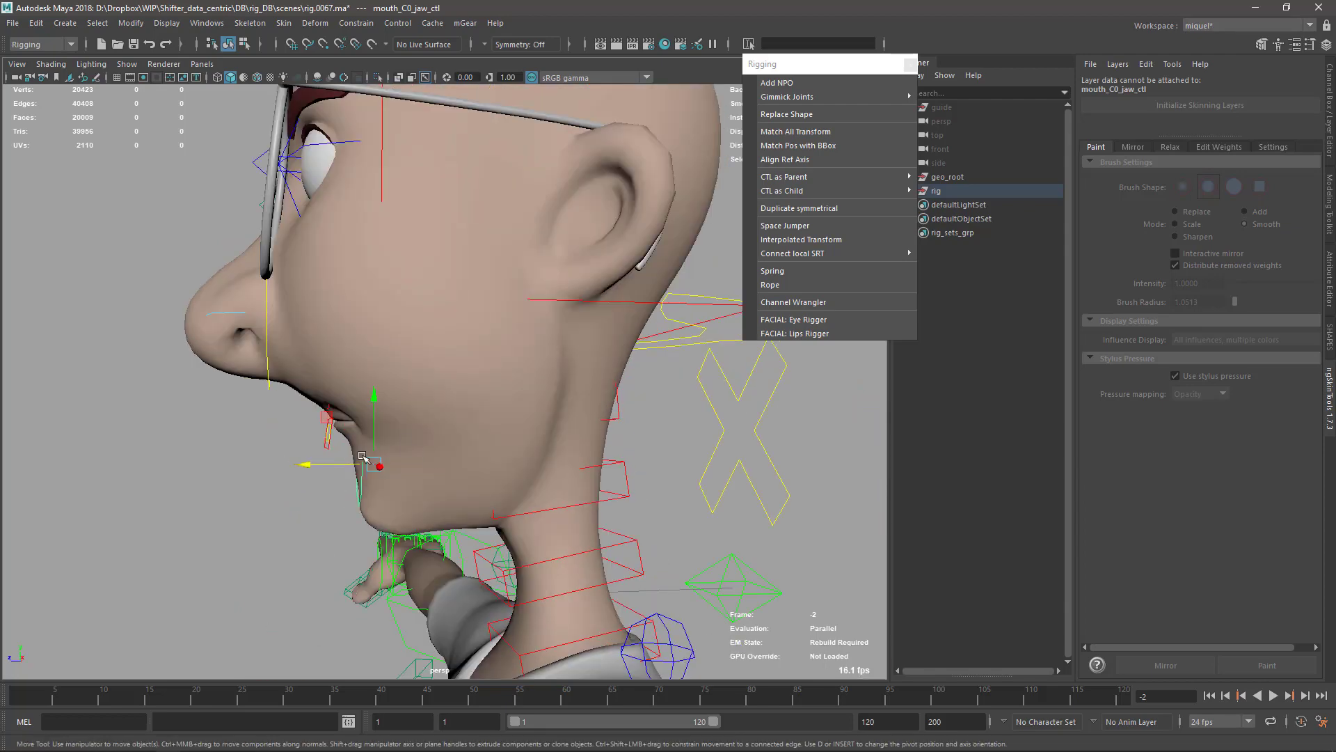
pyautogui.scroll(3, 363, 456)
pyautogui.keyDown('alt'); pyautogui.moveTo(369, 370); pyautogui.dragTo(355, 311, button='middle'); pyautogui.keyUp('alt')
pyautogui.moveTo(264, 401); pyautogui.dragTo(328, 404)
# Set Lips Align Speed to 3 on the head UI control headUI_C0_ctl
pyautogui.scroll(-4, 236, 404)
pyautogui.scroll(-4, 353, 423)
pyautogui.press('q')
pyautogui.click(447, 128)
pyautogui.click(1332, 145)
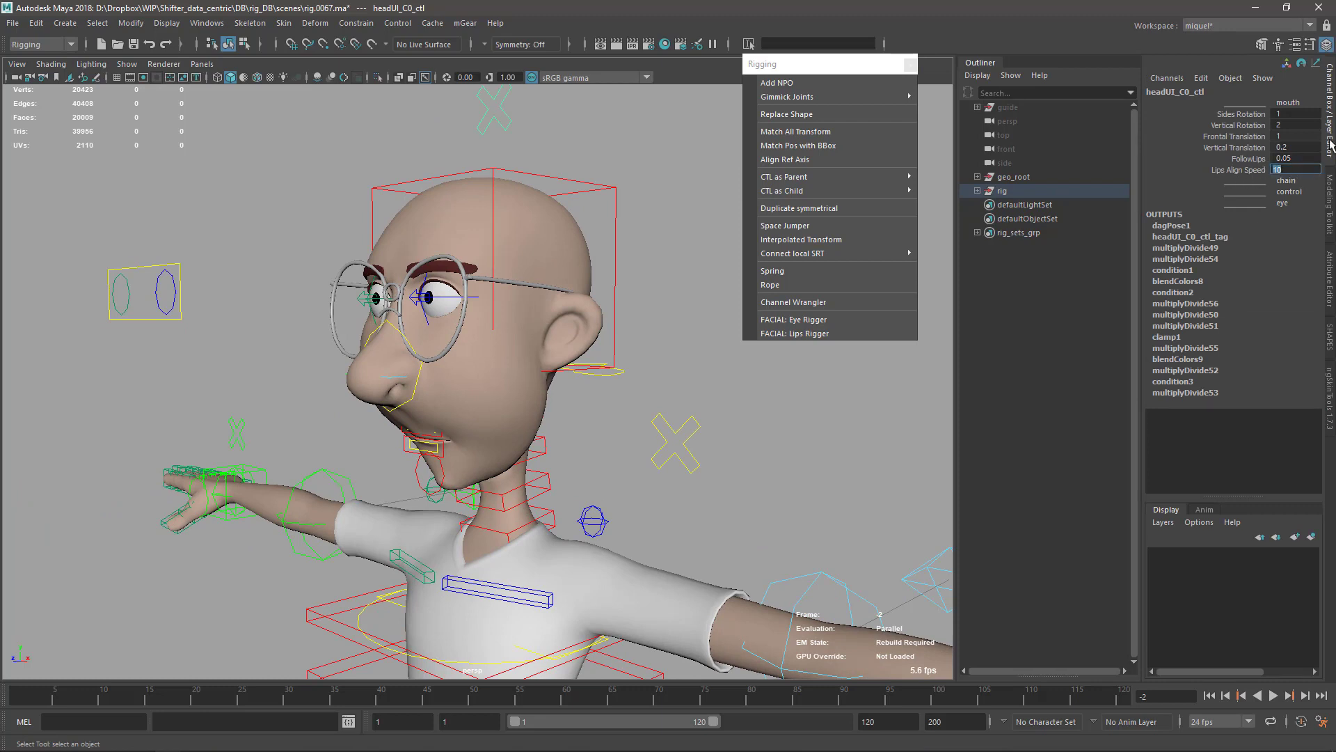
pyautogui.write('3')
pyautogui.press('Return')
# Open the mouth by moving mouth_C0_jaw_ctl to about -2.618 in Translate Y and -0.974 in Translate Z
pyautogui.keyDown('alt'); pyautogui.moveTo(411, 428); pyautogui.dragTo(341, 380); pyautogui.keyUp('alt')
pyautogui.scroll(6, 384, 417)
pyautogui.click(398, 412)
pyautogui.press('w')
pyautogui.keyDown('alt'); pyautogui.moveTo(313, 363); pyautogui.dragTo(446, 417, button='right'); pyautogui.keyUp('alt')
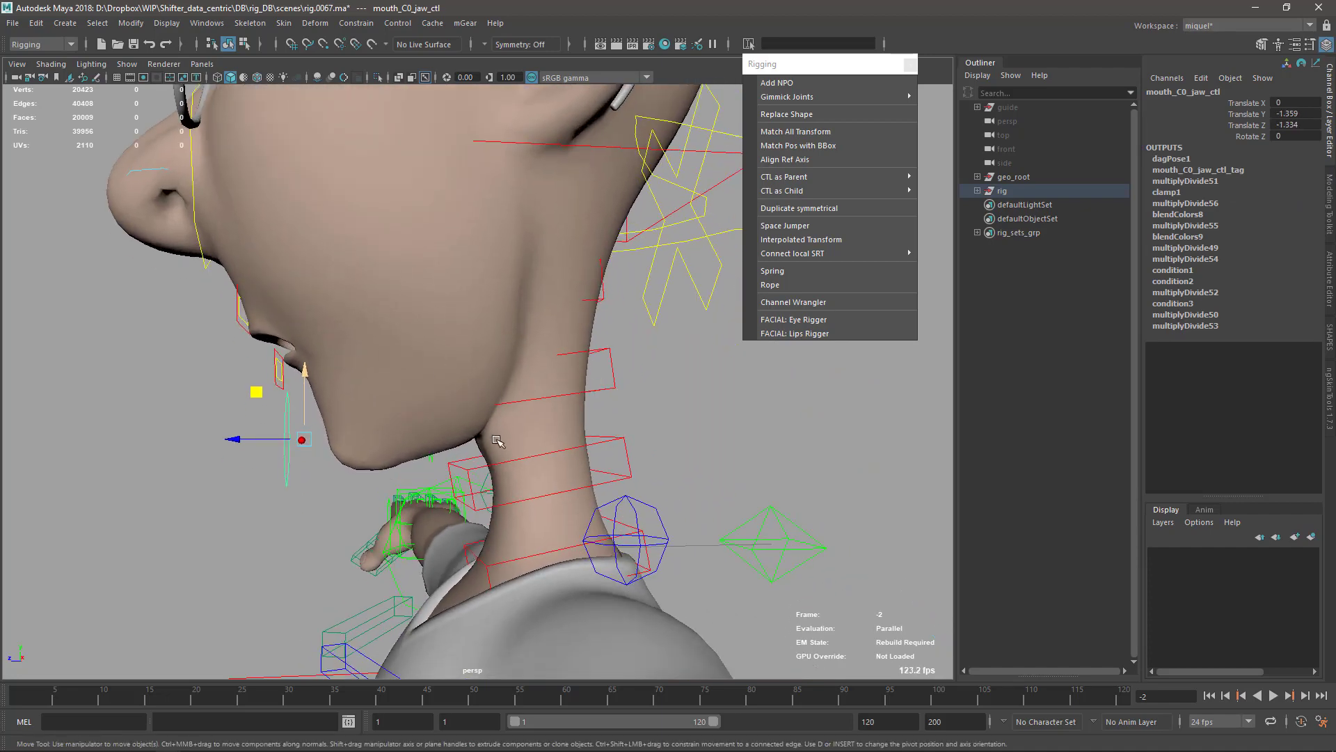
pyautogui.keyDown('alt'); pyautogui.moveTo(487, 433); pyautogui.dragTo(462, 441); pyautogui.keyUp('alt')
pyautogui.keyDown('alt'); pyautogui.moveTo(462, 442); pyautogui.dragTo(501, 449, button='right'); pyautogui.keyUp('alt')
pyautogui.moveTo(282, 398); pyautogui.dragTo(277, 420)
# Select the head mesh and examine the fold where the opened jaw meets the neck from below and the side
pyautogui.keyDown('alt'); pyautogui.moveTo(532, 465); pyautogui.dragTo(495, 374); pyautogui.keyUp('alt')
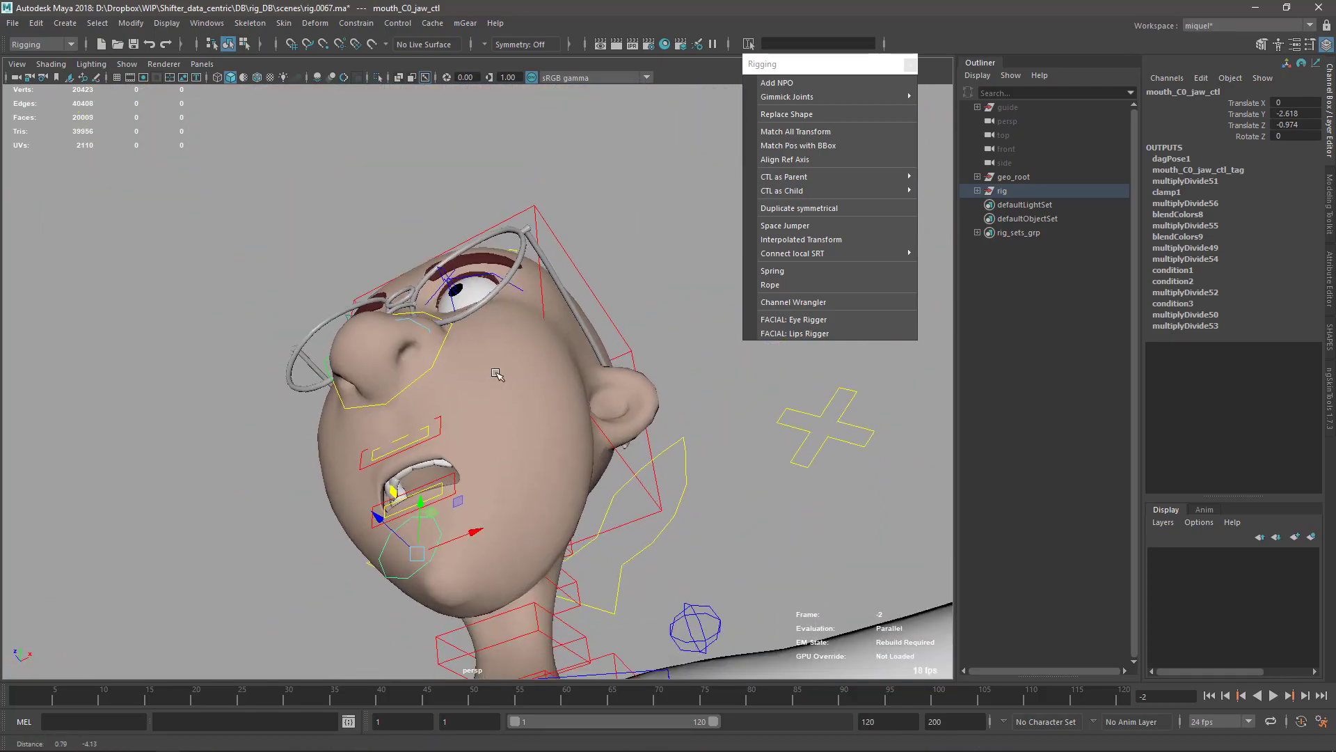
pyautogui.keyDown('alt'); pyautogui.moveTo(496, 374); pyautogui.dragTo(488, 299, button='right'); pyautogui.keyUp('alt')
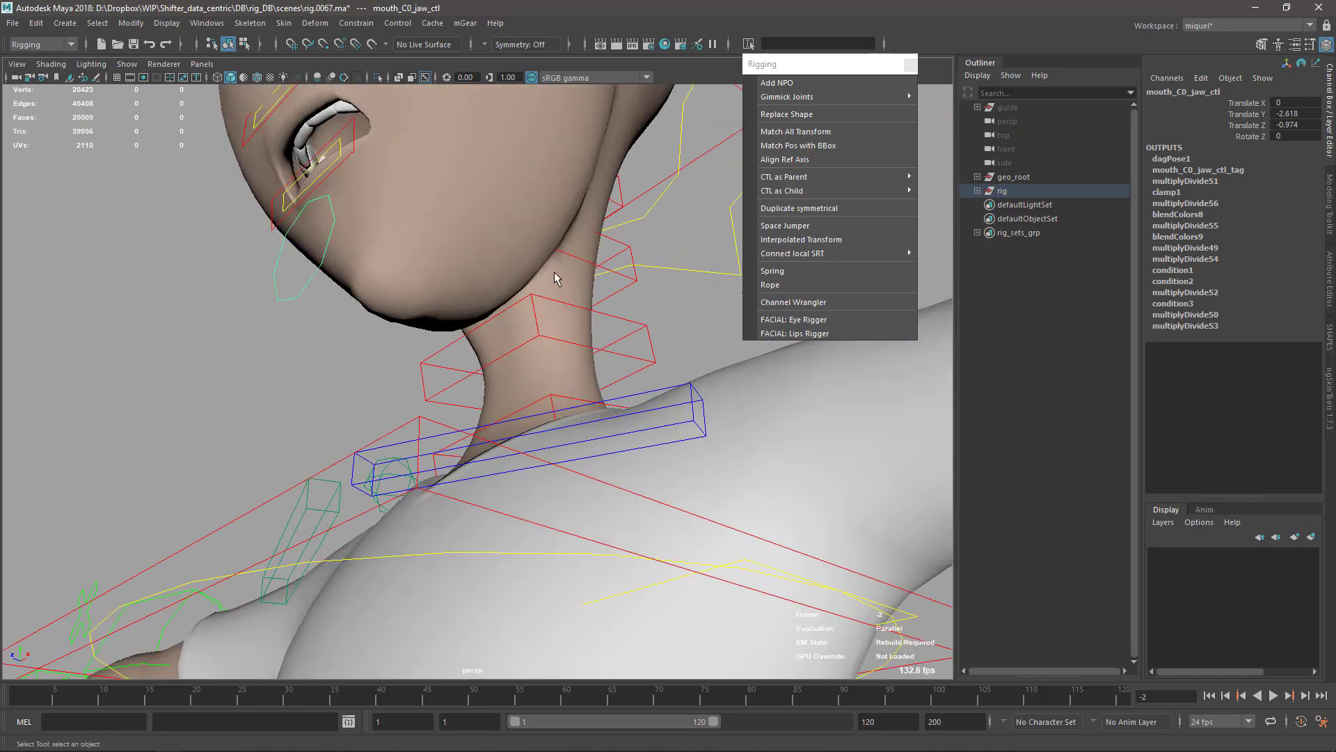
pyautogui.keyDown('alt'); pyautogui.moveTo(554, 278); pyautogui.dragTo(507, 382); pyautogui.keyUp('alt')
pyautogui.click(466, 364)
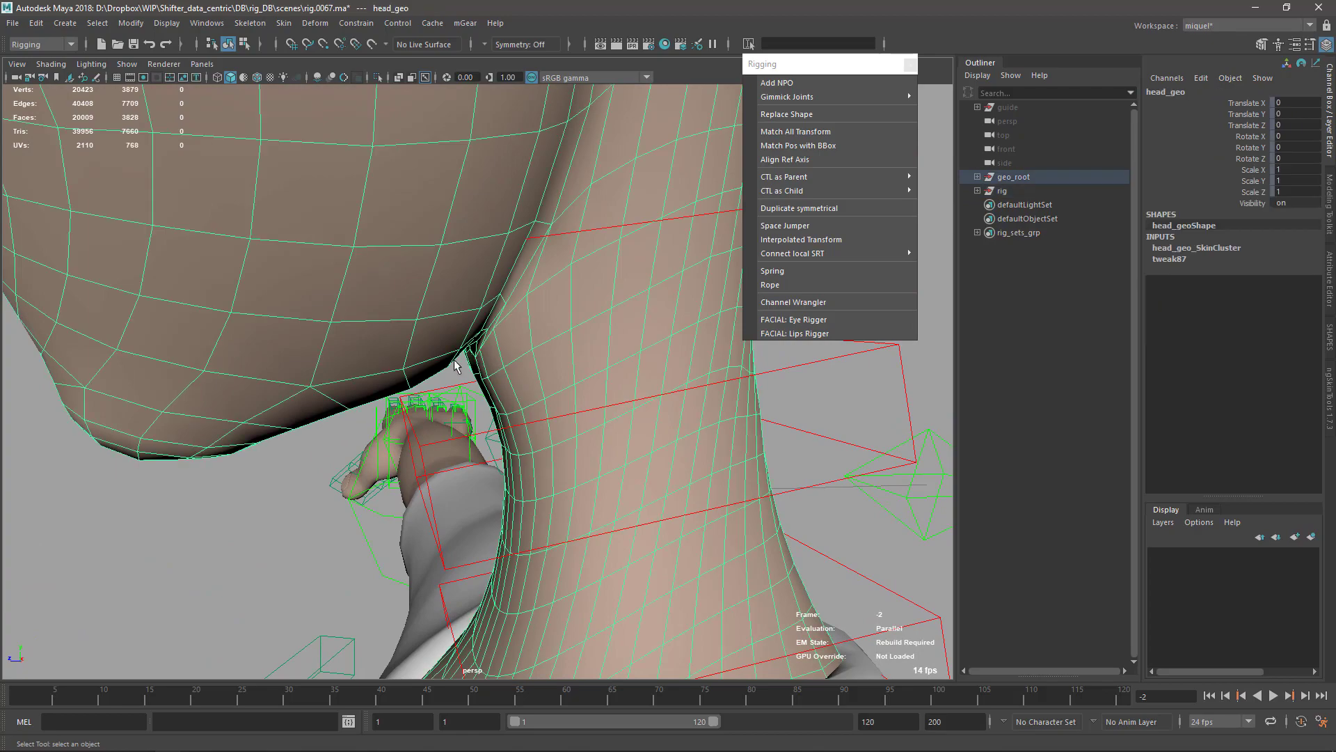
pyautogui.press('F11')
pyautogui.click(487, 324)
pyautogui.keyDown('alt'); pyautogui.moveTo(488, 324); pyautogui.dragTo(423, 200, button='right'); pyautogui.keyUp('alt')
pyautogui.press('F8')
pyautogui.keyDown('alt'); pyautogui.moveTo(259, 575); pyautogui.dragTo(443, 456); pyautogui.keyUp('alt')
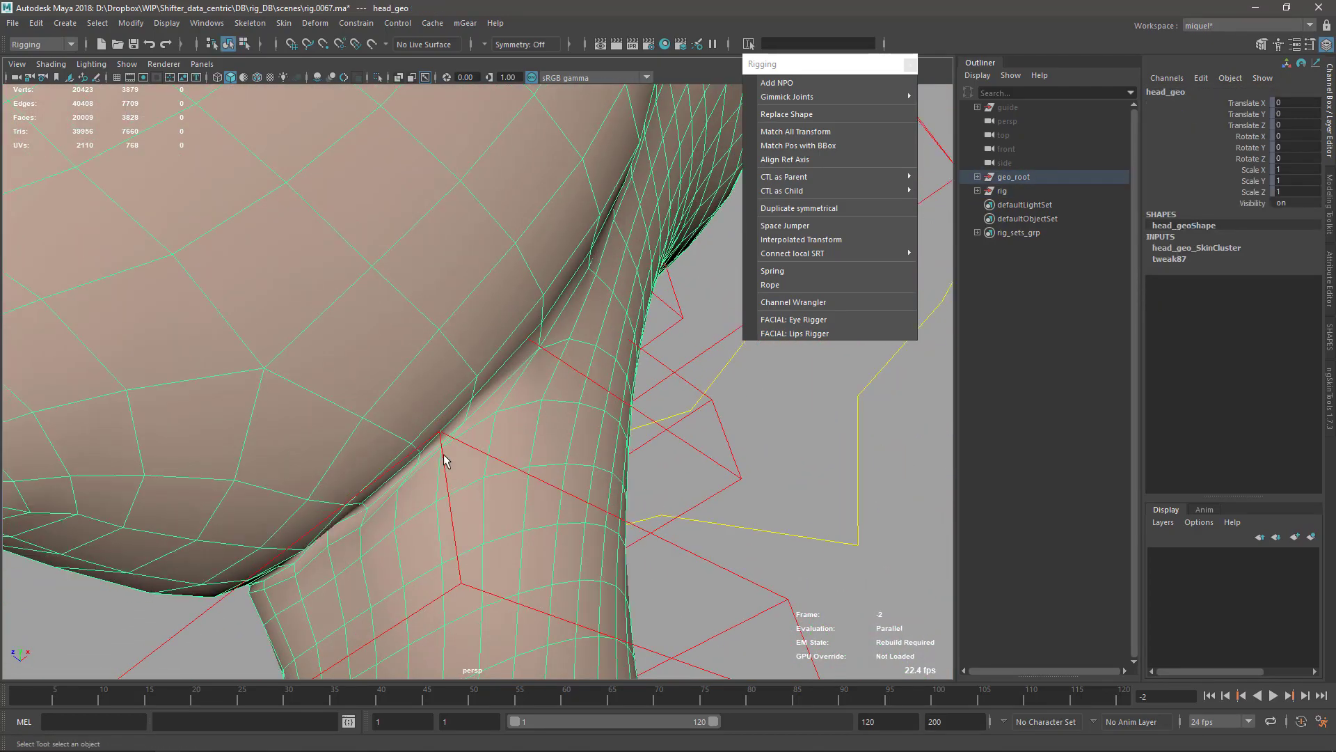
pyautogui.keyDown('alt'); pyautogui.moveTo(439, 510); pyautogui.dragTo(251, 390, button='right'); pyautogui.keyUp('alt')
pyautogui.keyDown('alt'); pyautogui.moveTo(250, 390); pyautogui.dragTo(473, 477); pyautogui.keyUp('alt')
pyautogui.click(170, 483)
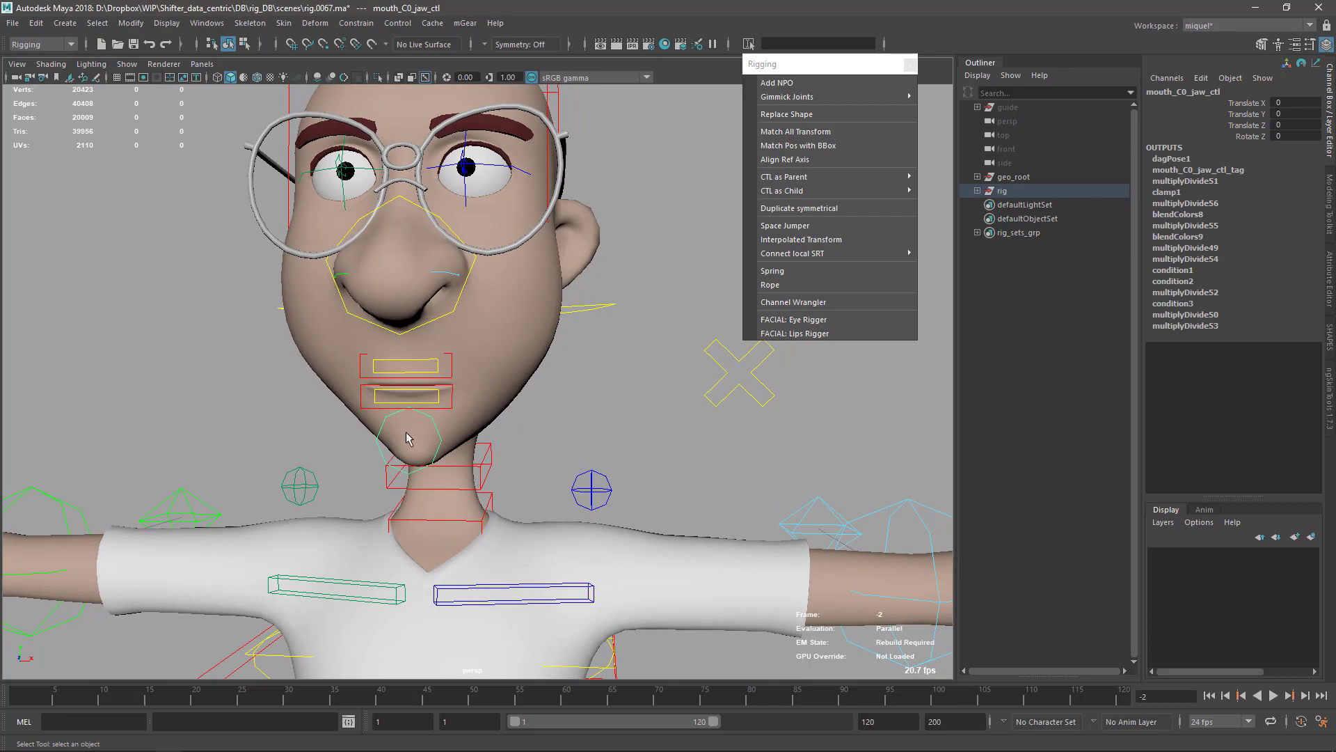
# Select the head mesh and save the rig scene
pyautogui.keyDown('alt'); pyautogui.moveTo(423, 409); pyautogui.dragTo(453, 416); pyautogui.keyUp('alt')
pyautogui.click(512, 382)
pyautogui.keyDown('alt'); pyautogui.moveTo(512, 382); pyautogui.dragTo(529, 426); pyautogui.keyUp('alt')
pyautogui.hotkey('ctrl', 's')
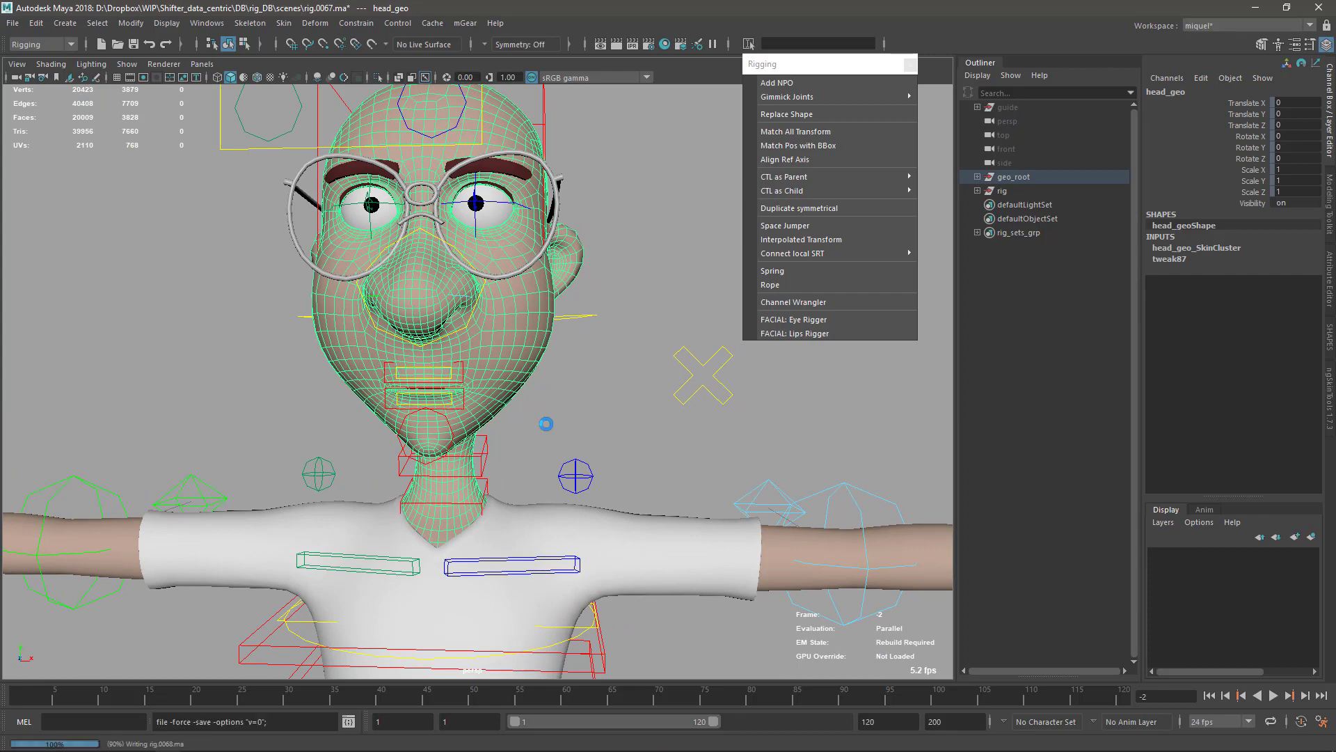
# Delete all custom ngSkinTools nodes from the scene, keeping the skin cluster on the head mesh
pyautogui.click(1331, 409)
pyautogui.click(1146, 64)
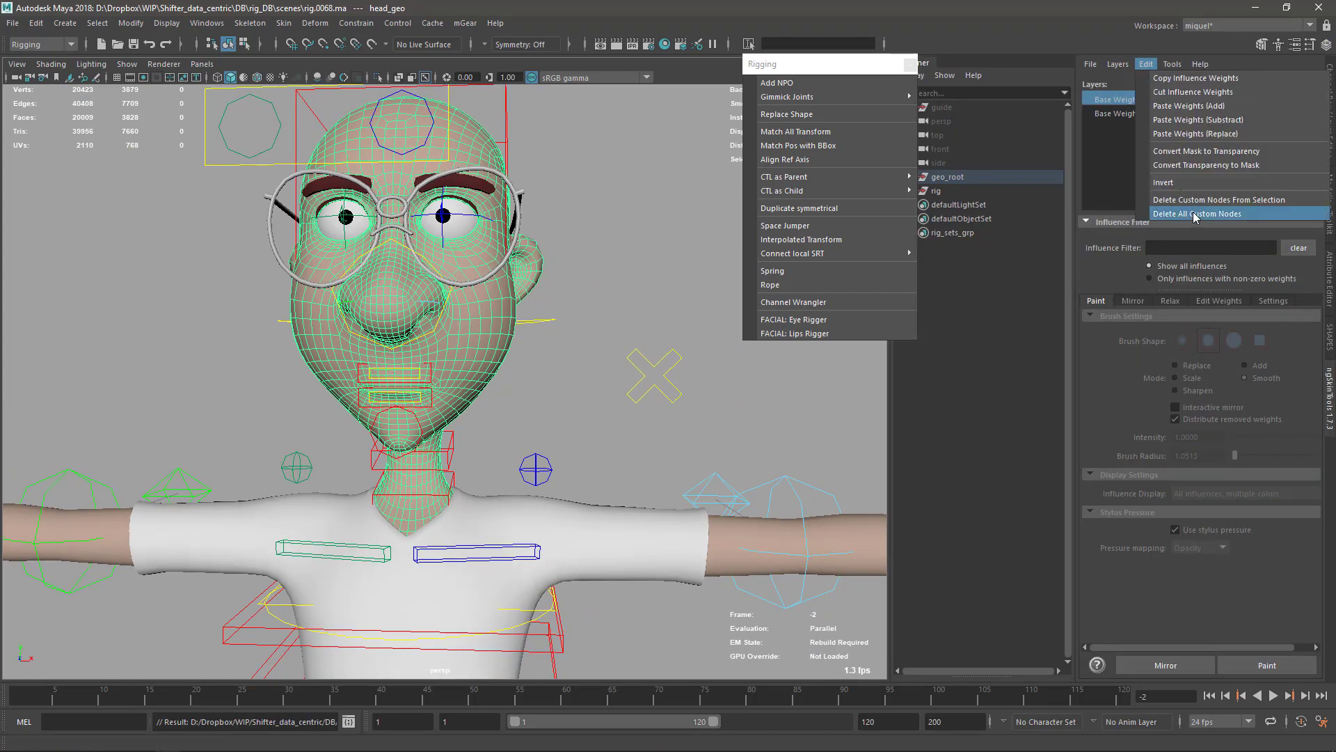
pyautogui.click(1197, 213)
pyautogui.click(630, 393)
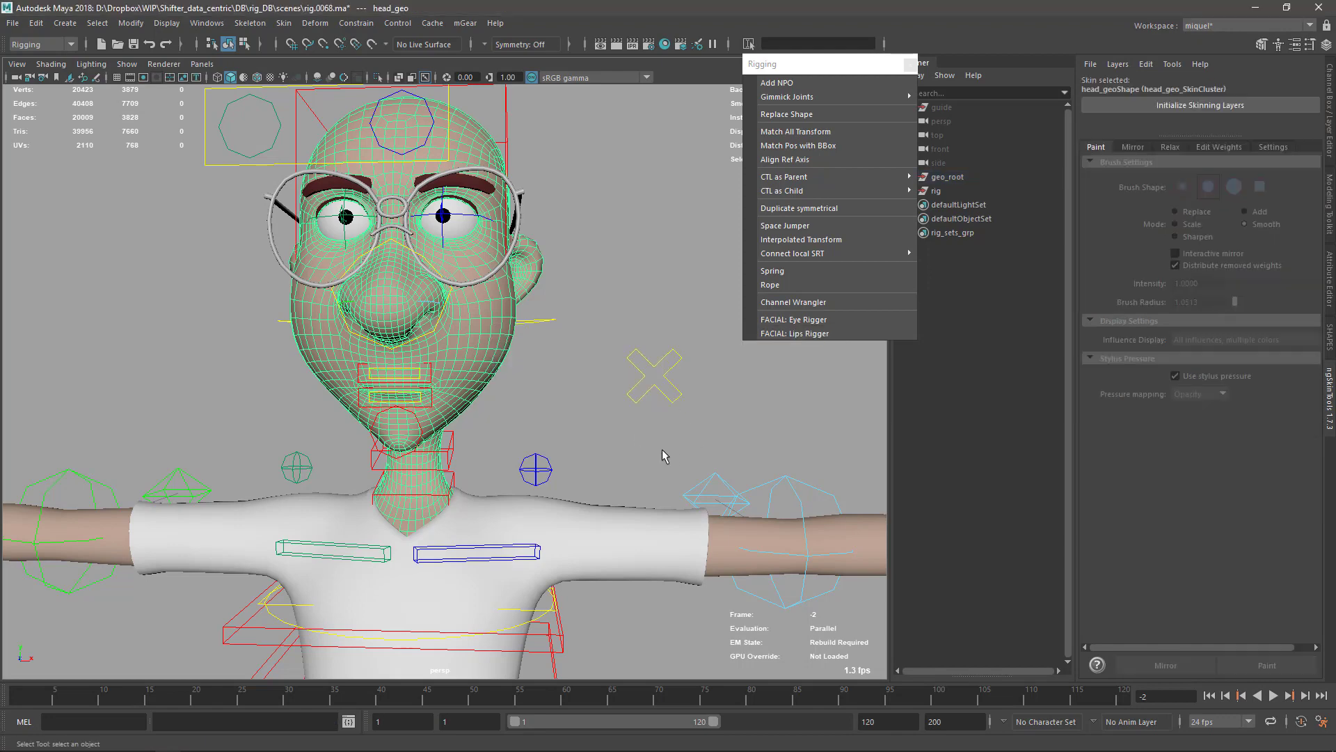
# Examine the head and eye area from the front and three-quarter view, with the head mesh's wireframe shown
pyautogui.click(662, 449)
pyautogui.scroll(3, 498, 393)
pyautogui.scroll(-3, 497, 393)
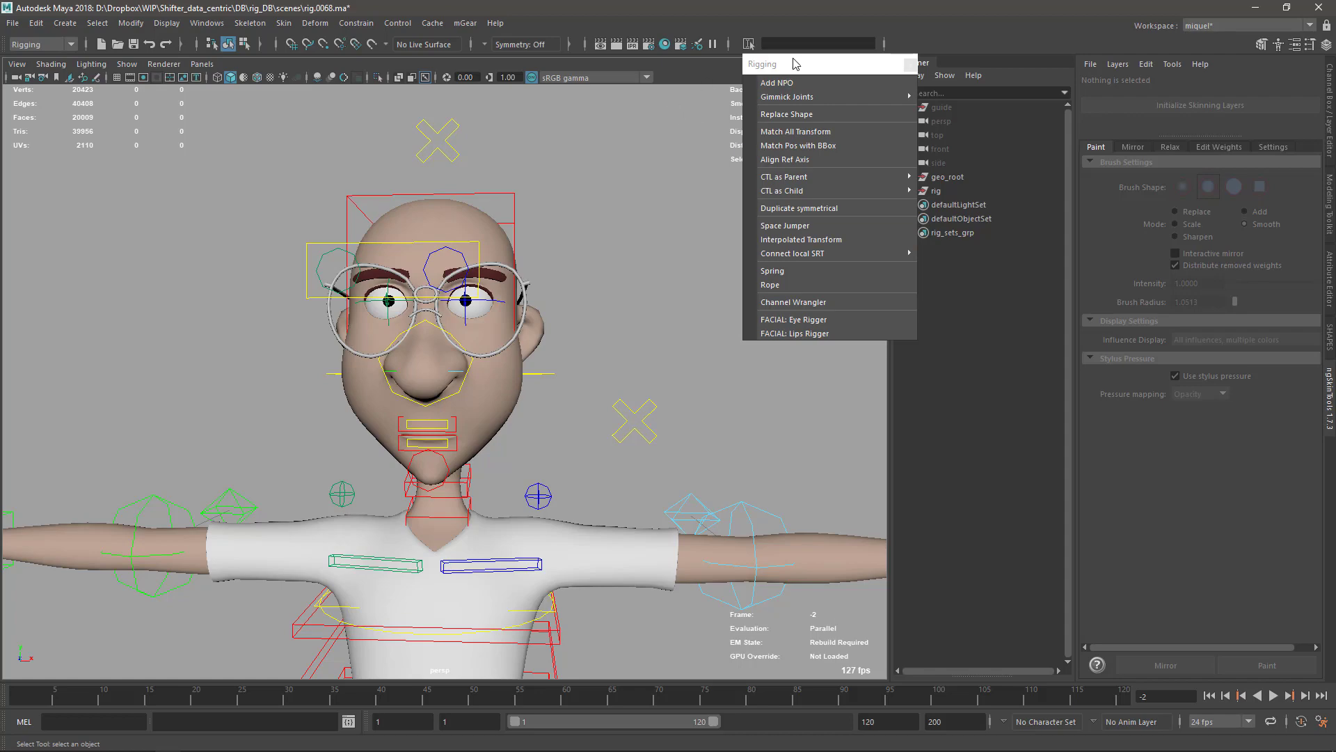
pyautogui.moveTo(806, 73); pyautogui.dragTo(742, 90)
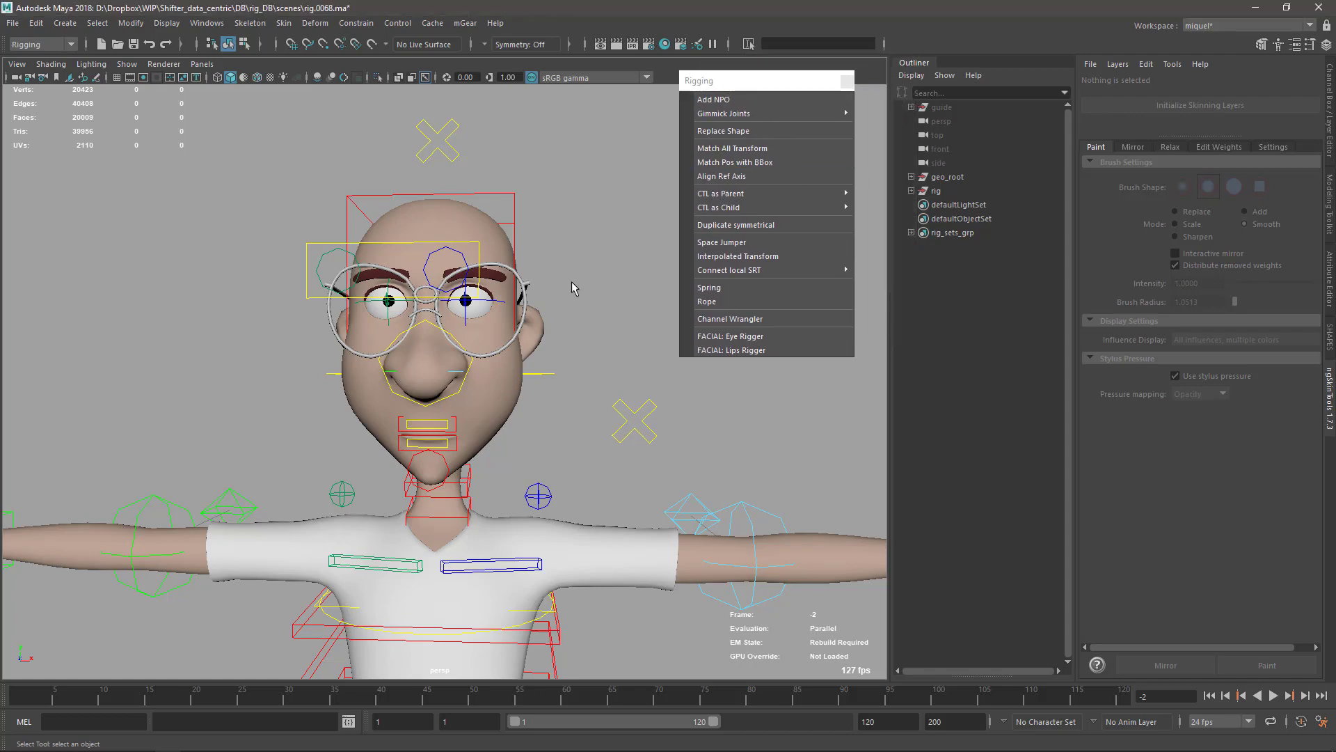
pyautogui.scroll(3, 509, 306)
pyautogui.scroll(-3, 541, 549)
pyautogui.keyDown('alt'); pyautogui.moveTo(541, 549); pyautogui.dragTo(538, 454, button='middle'); pyautogui.keyUp('alt')
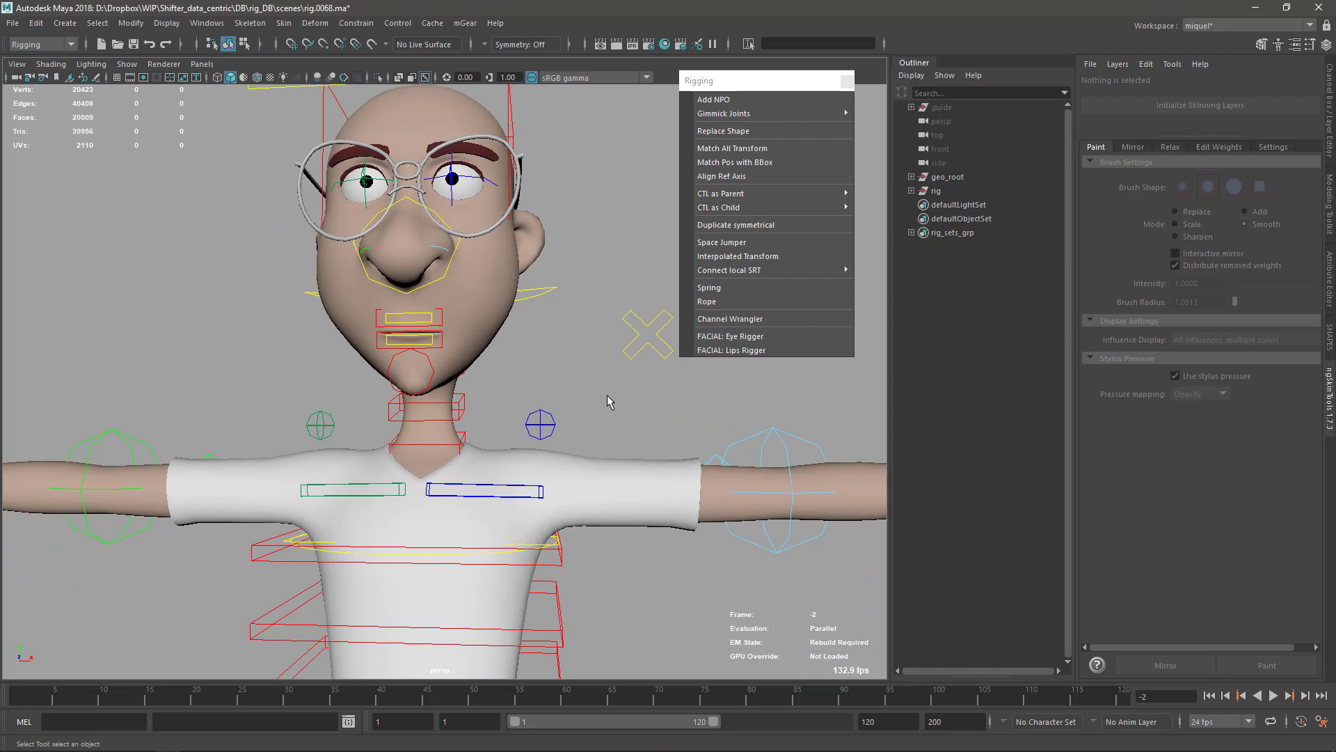
pyautogui.keyDown('alt'); pyautogui.moveTo(607, 395); pyautogui.dragTo(574, 404); pyautogui.keyUp('alt')
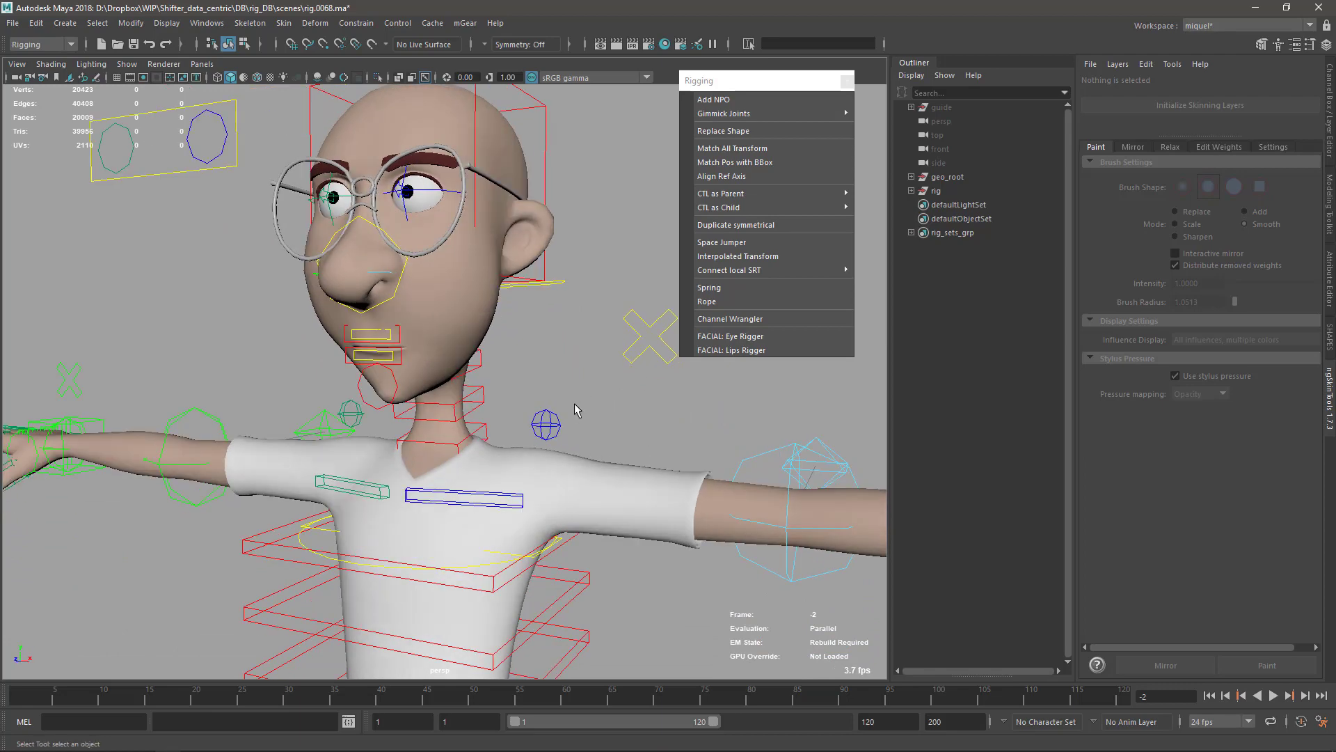
pyautogui.keyDown('alt'); pyautogui.moveTo(442, 435); pyautogui.dragTo(498, 409); pyautogui.keyUp('alt')
pyautogui.click(529, 382)
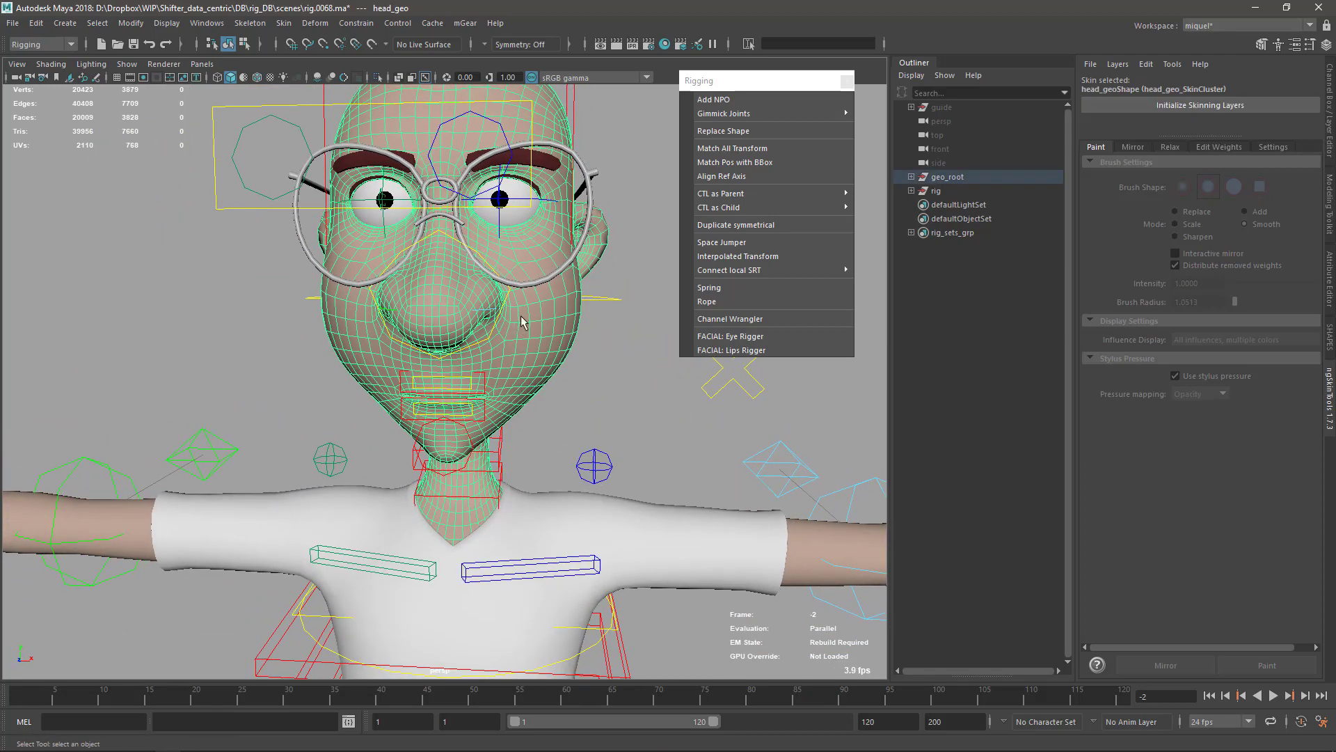
pyautogui.scroll(3, 481, 258)
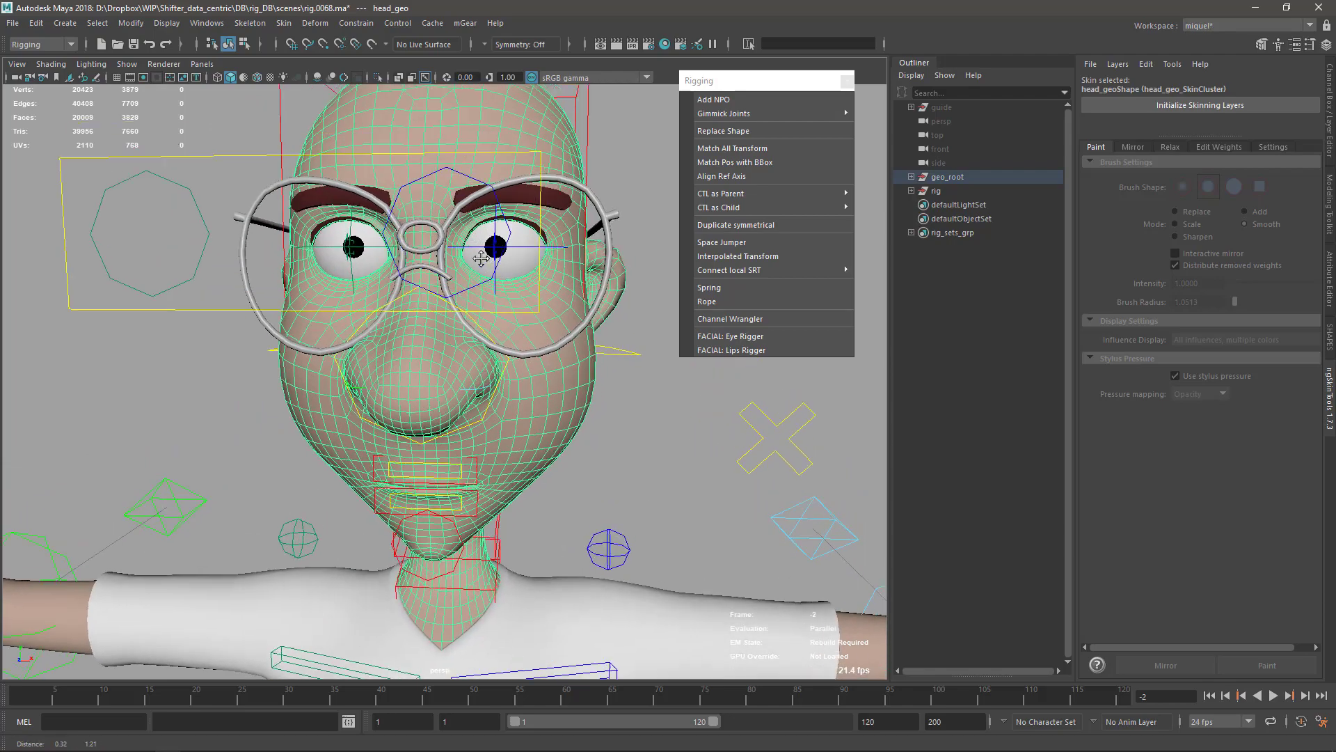
pyautogui.keyDown('alt'); pyautogui.moveTo(481, 258); pyautogui.dragTo(506, 361); pyautogui.keyUp('alt')
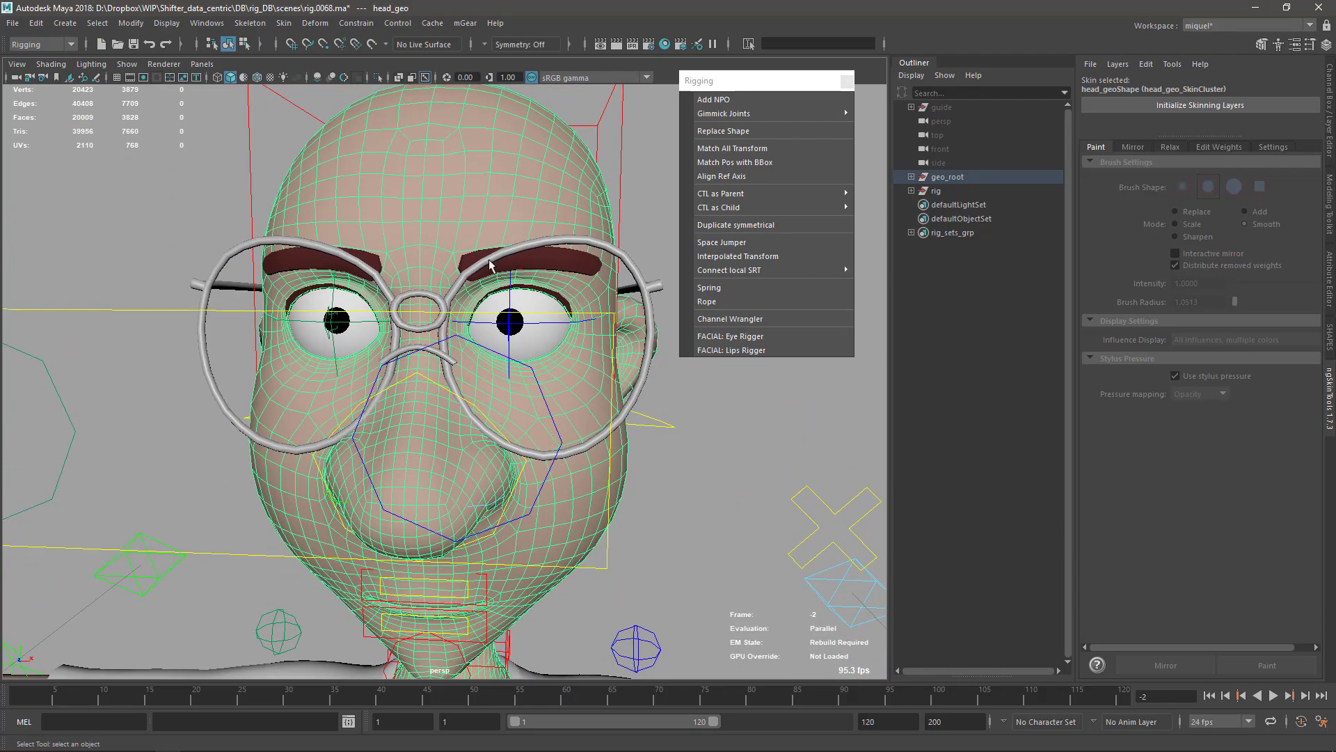
pyautogui.scroll(-3, 598, 367)
pyautogui.keyDown('alt'); pyautogui.moveTo(597, 367); pyautogui.dragTo(481, 356); pyautogui.keyUp('alt')
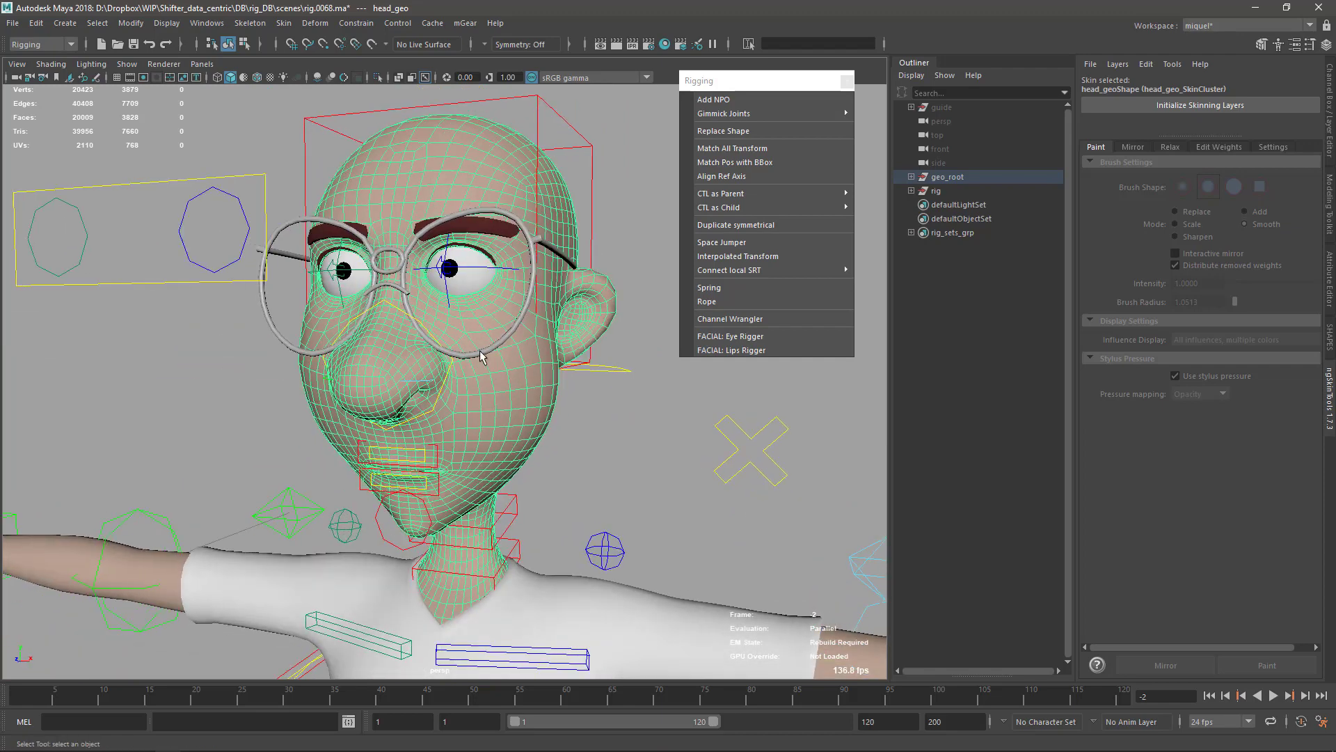
# Test the left eye control eye_L0_Over_ctl by moving it slightly down
pyautogui.click(477, 272)
pyautogui.press('w')
pyautogui.moveTo(473, 271)
pyautogui.mouseDown()
pyautogui.moveTo(460, 288)
pyautogui.moveTo(472, 281)
pyautogui.mouseUp()
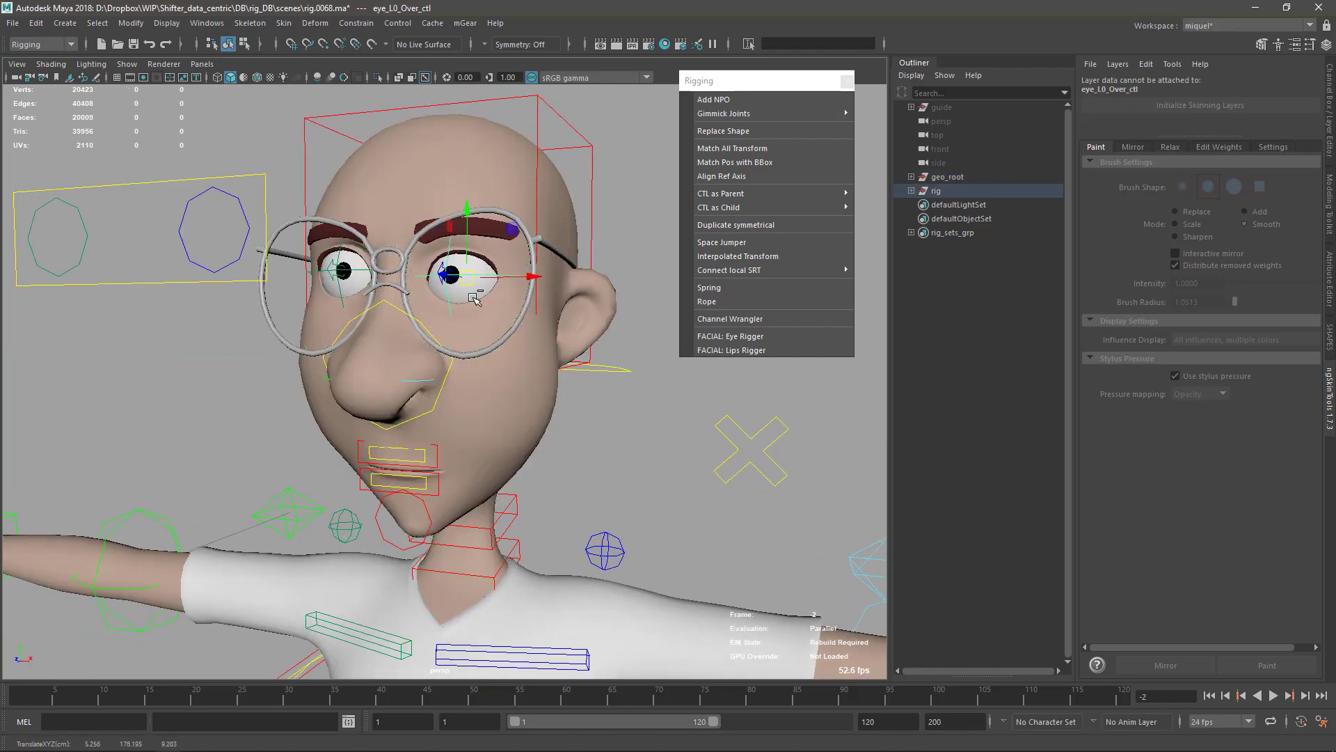
pyautogui.press('q')
pyautogui.scroll(4, 475, 278)
# Inspect the left eye and head meshes' wireframes around the eye, and select the eye_L0_fk_ctl control
pyautogui.click(474, 259)
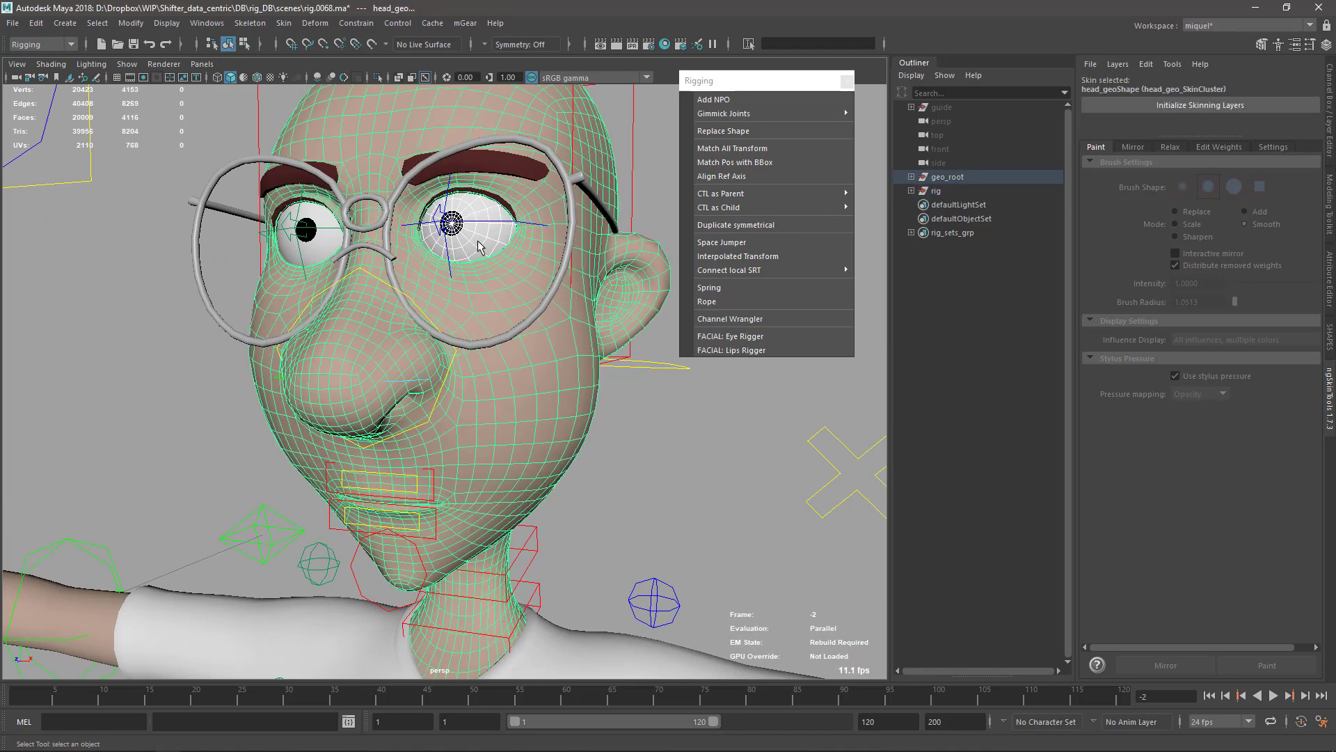
pyautogui.keyDown('alt'); pyautogui.moveTo(479, 247); pyautogui.dragTo(477, 311); pyautogui.keyUp('alt')
pyautogui.click(390, 282)
pyautogui.press('e')
pyautogui.keyDown('alt'); pyautogui.moveTo(477, 311); pyautogui.dragTo(468, 360, button='middle'); pyautogui.keyUp('alt')
pyautogui.press('q')
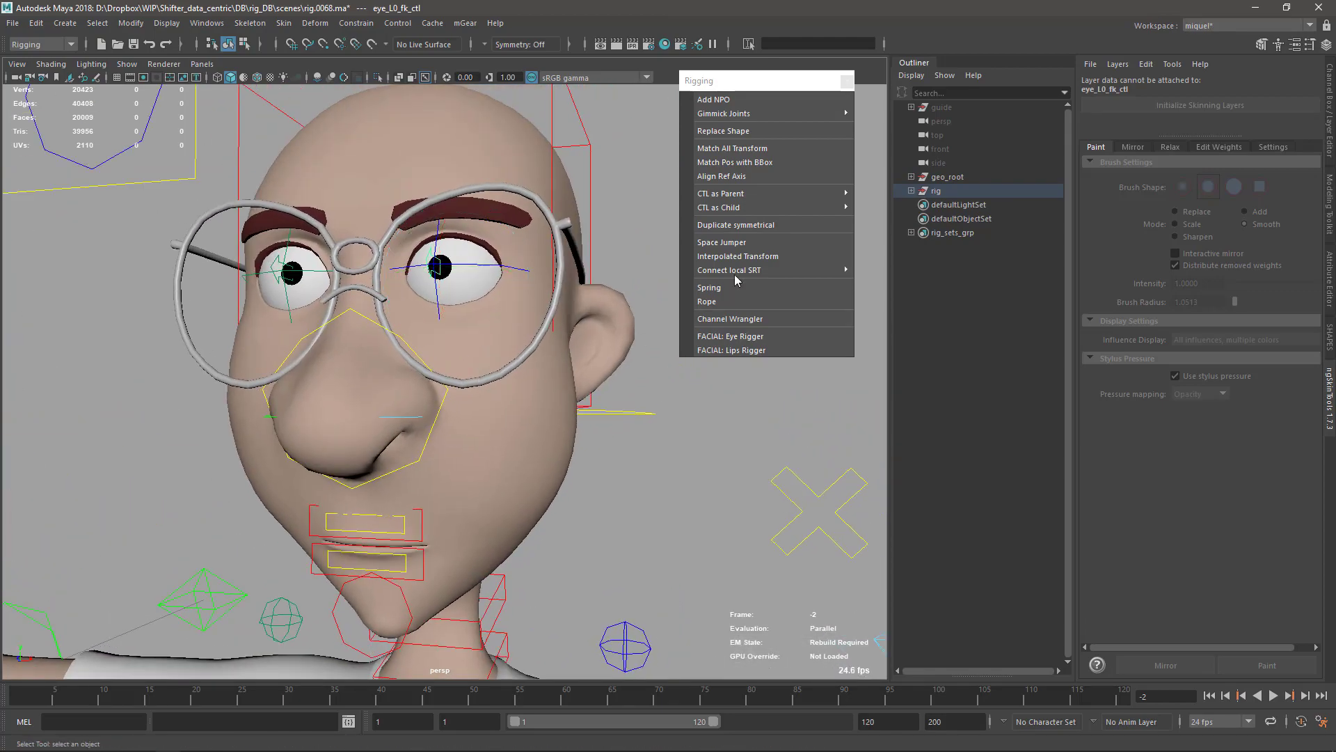
# Open the facial Eye Rigger and arrange its window and the Rigging menu clear of the eyes
pyautogui.click(746, 338)
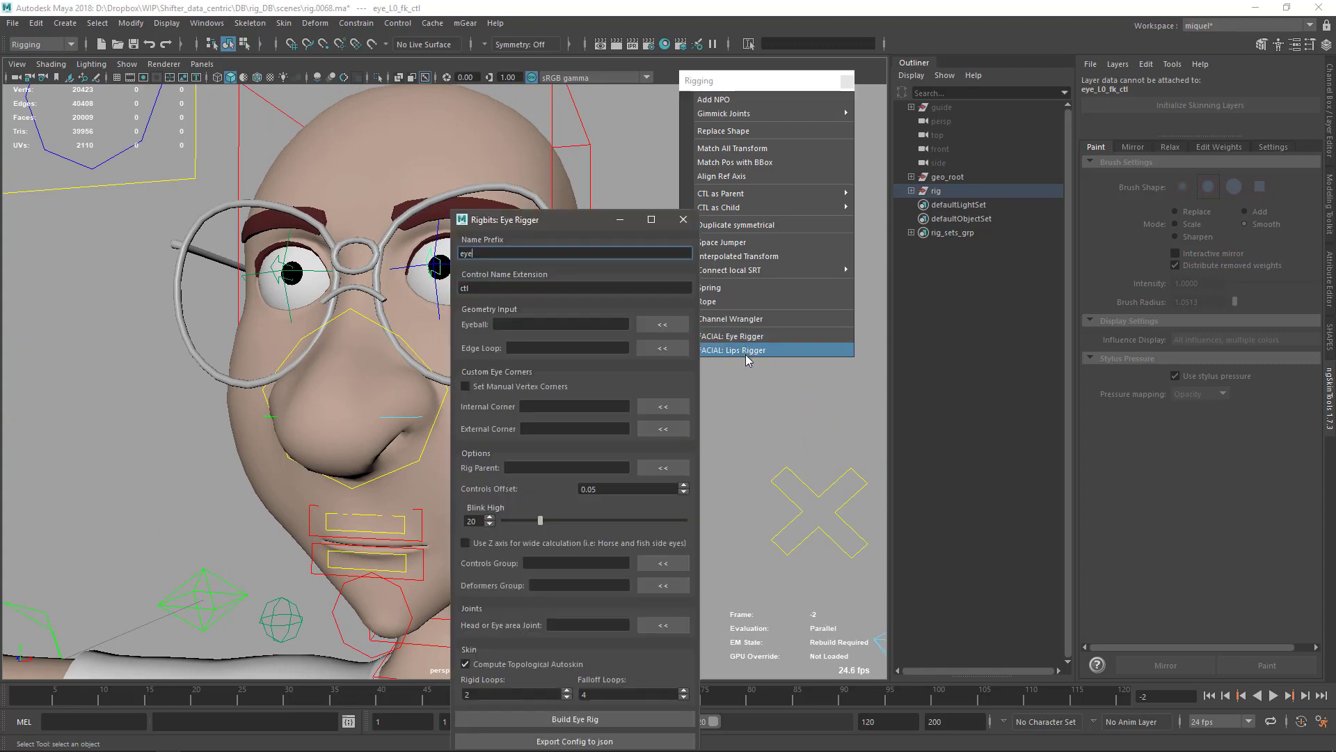
pyautogui.moveTo(773, 82); pyautogui.dragTo(1125, 120)
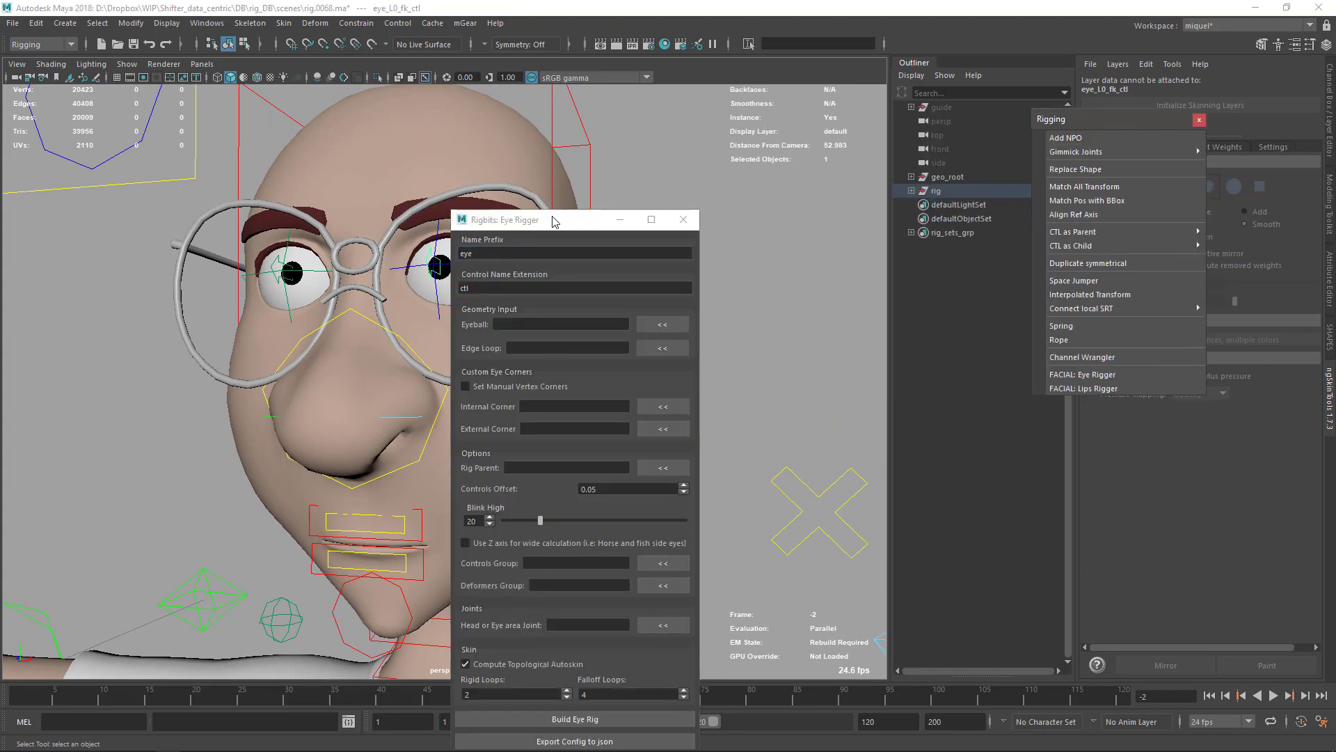
pyautogui.moveTo(555, 220); pyautogui.dragTo(745, 96)
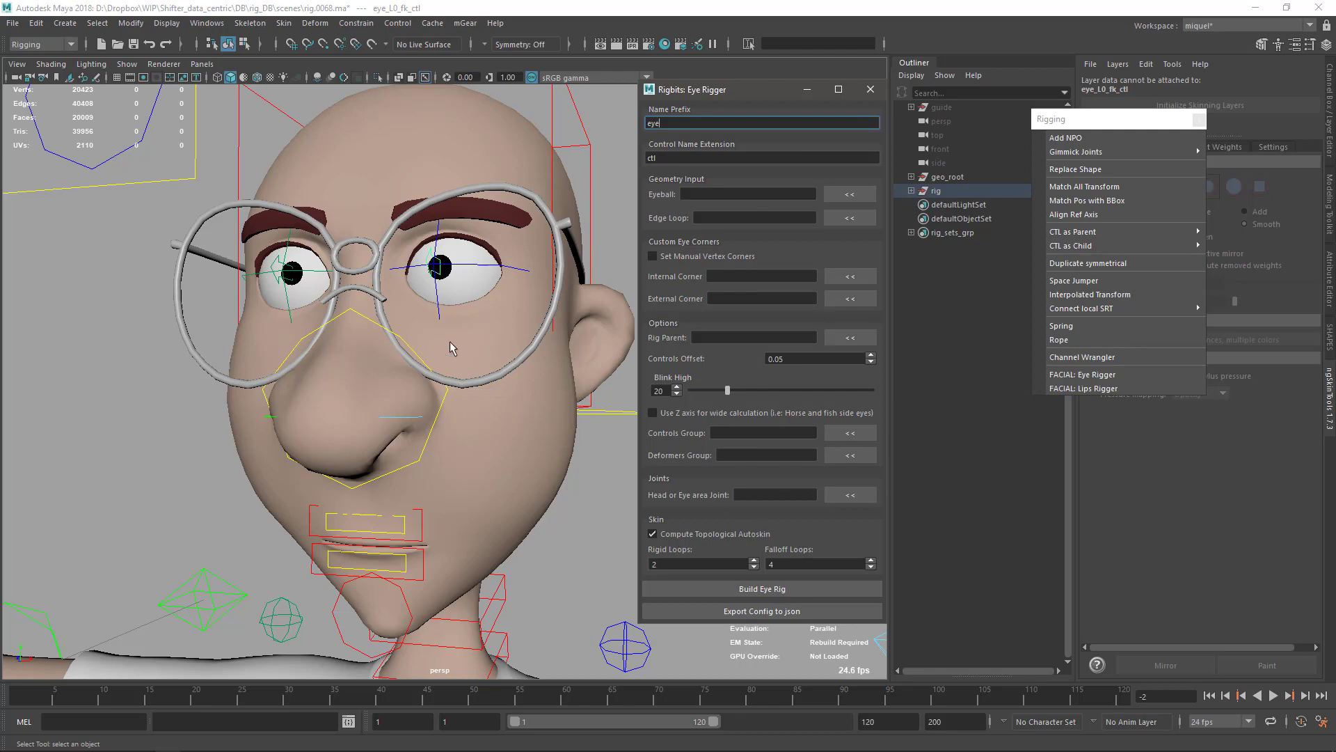
# Set the left eyeball mesh eye_L_geo as the Eyeball geometry input of the Eye Rigger
pyautogui.scroll(4, 411, 410)
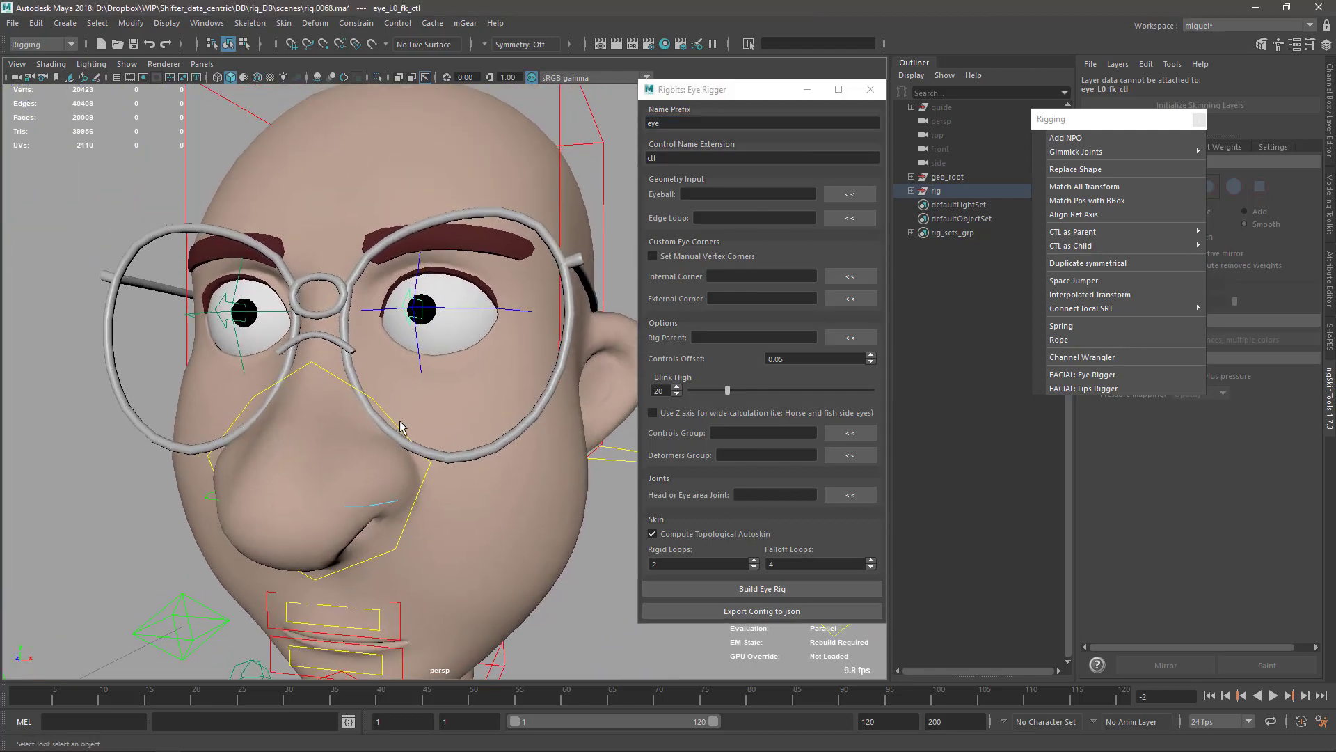
pyautogui.scroll(1, 396, 429)
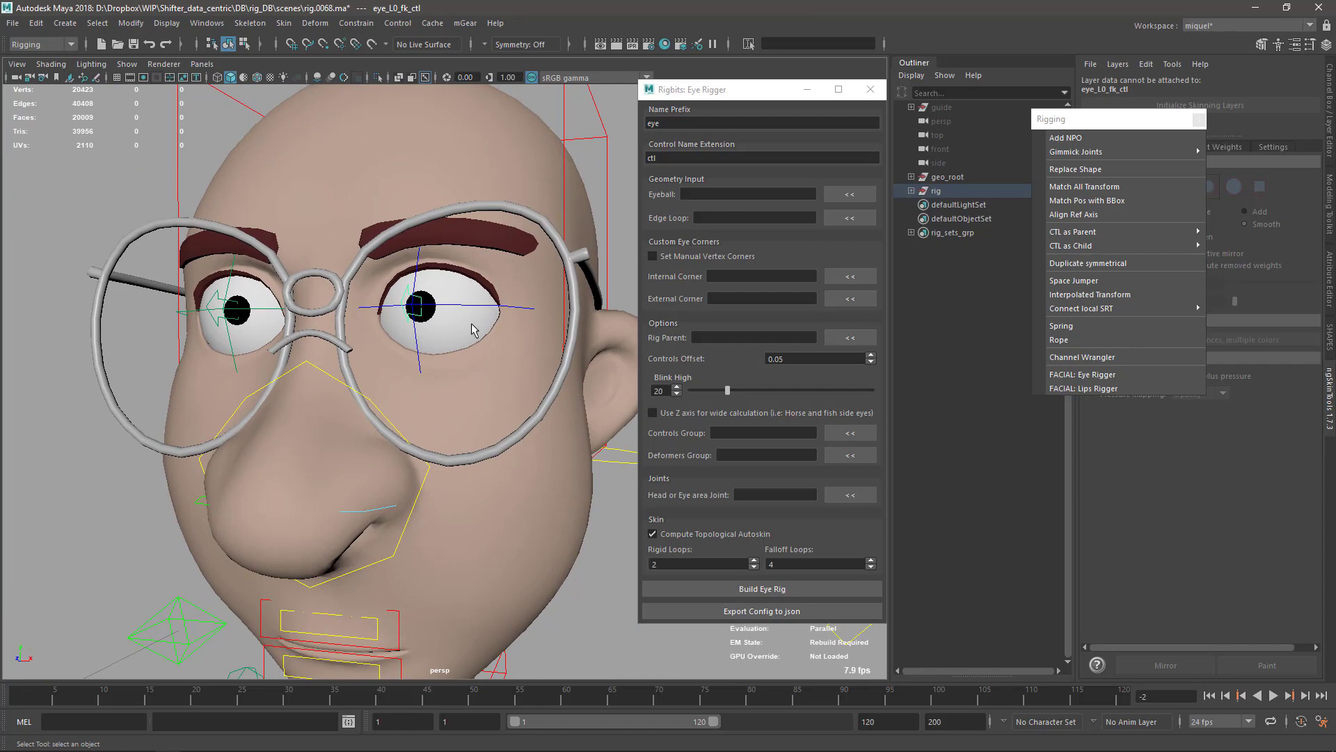
pyautogui.click(473, 329)
pyautogui.click(847, 195)
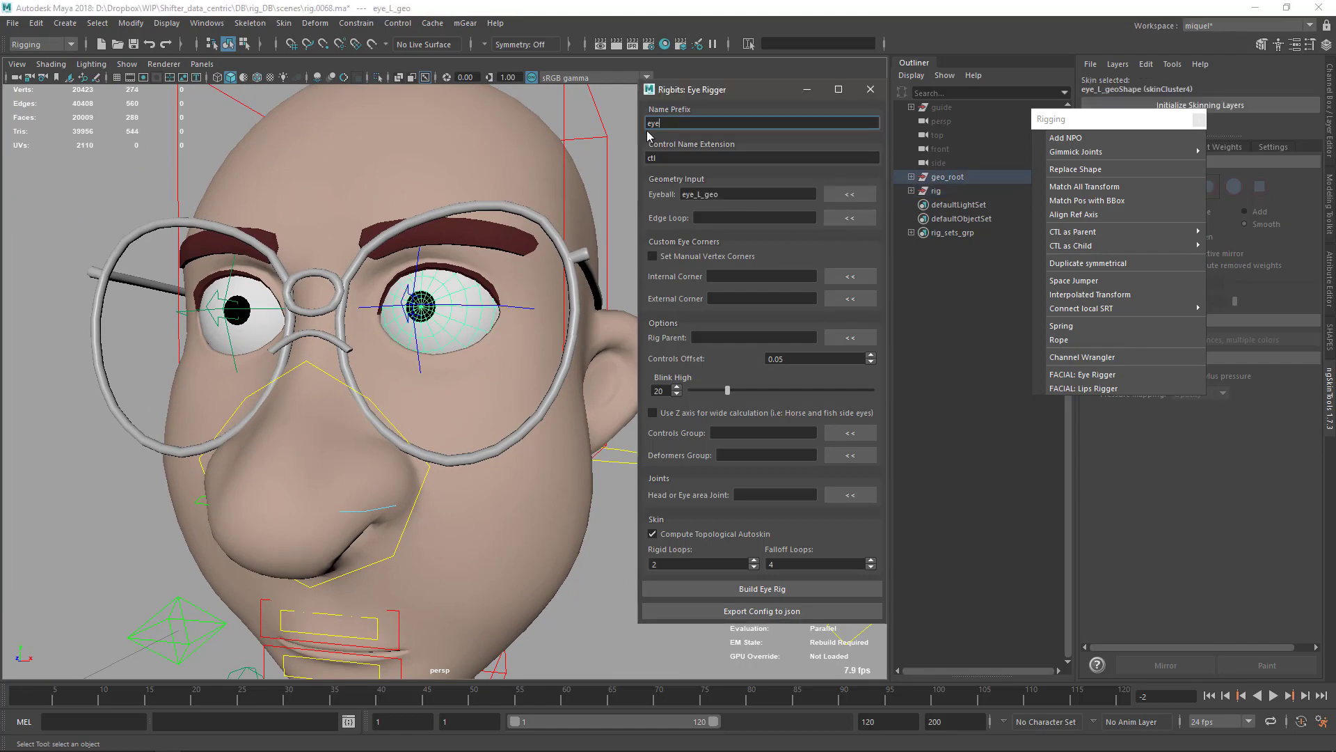
# Select the head mesh's innermost eyelid edge loop around the left eye and load it as the Edge Loop input
pyautogui.keyDown('alt'); pyautogui.moveTo(522, 363); pyautogui.dragTo(513, 325); pyautogui.keyUp('alt')
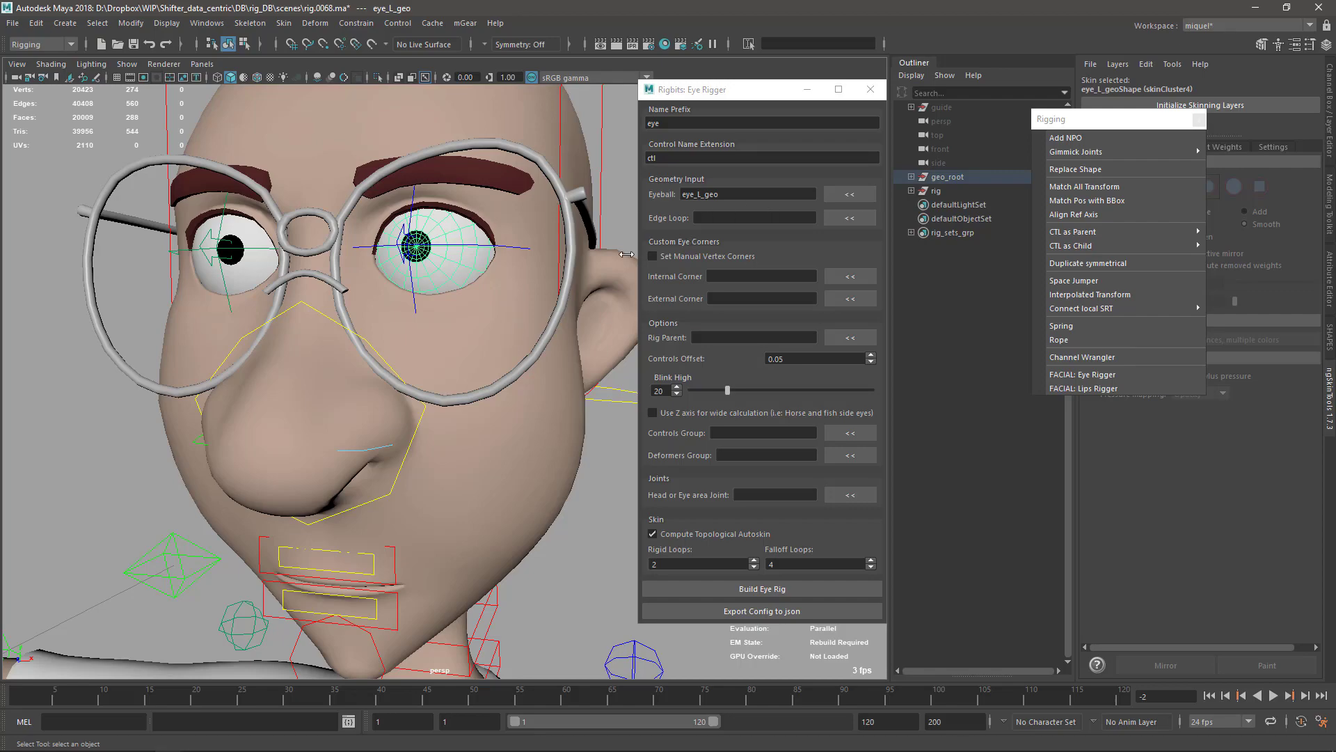
pyautogui.scroll(3, 476, 320)
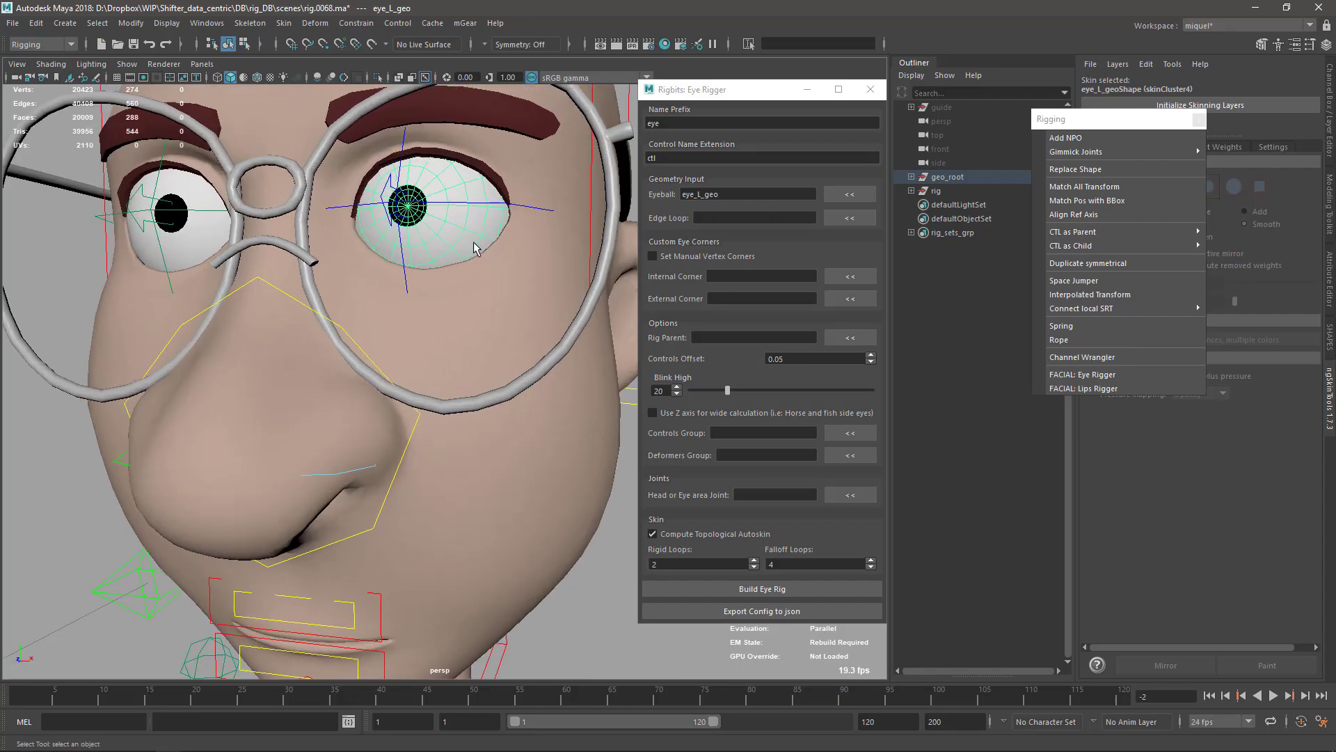
pyautogui.click(472, 339)
pyautogui.scroll(8, 472, 339)
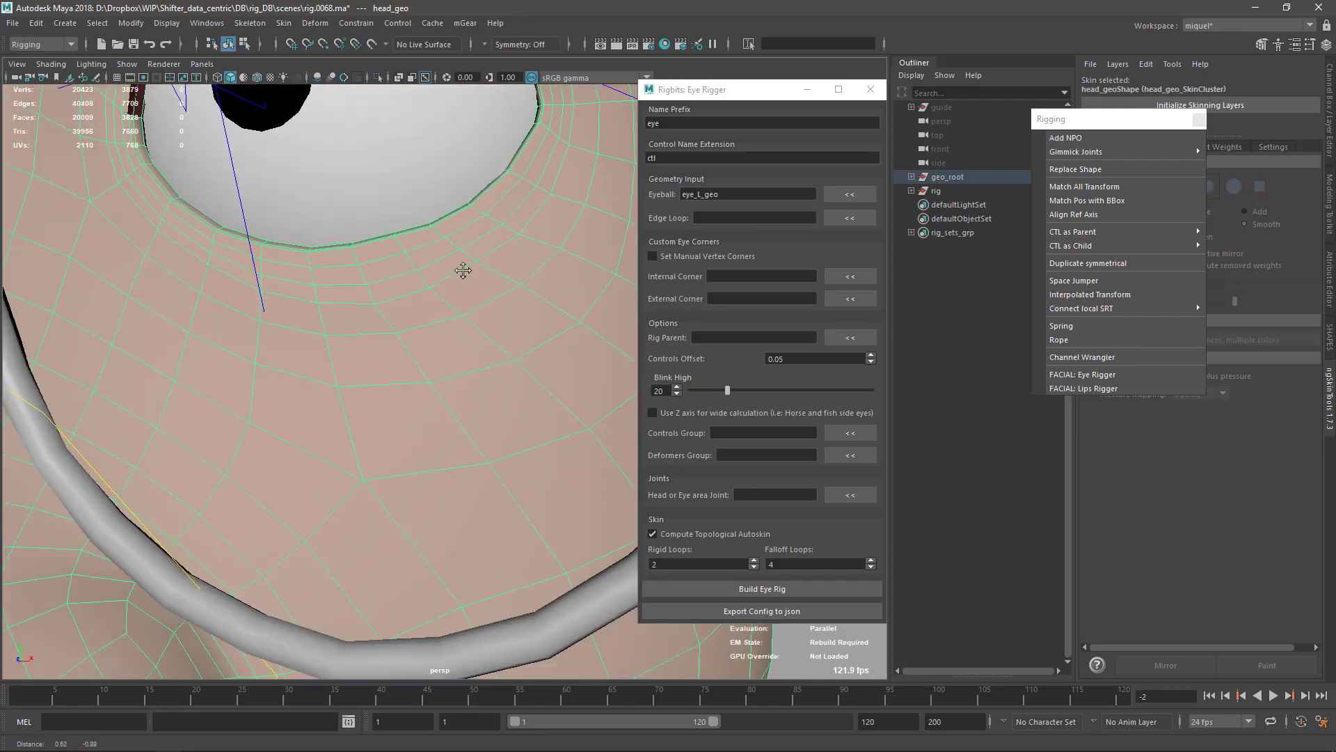
pyautogui.scroll(4, 385, 355)
pyautogui.keyDown('alt'); pyautogui.moveTo(385, 352); pyautogui.dragTo(419, 296, button='middle'); pyautogui.keyUp('alt')
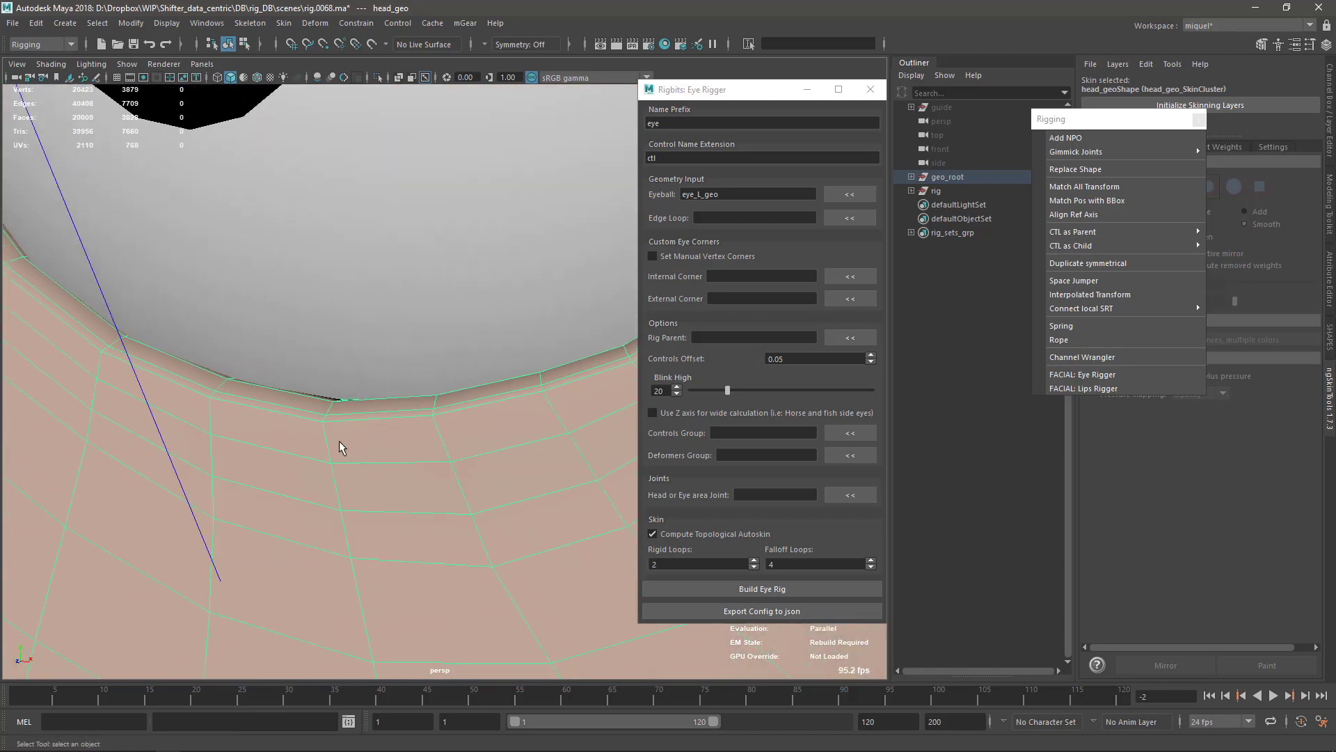
pyautogui.doubleClick(370, 399)
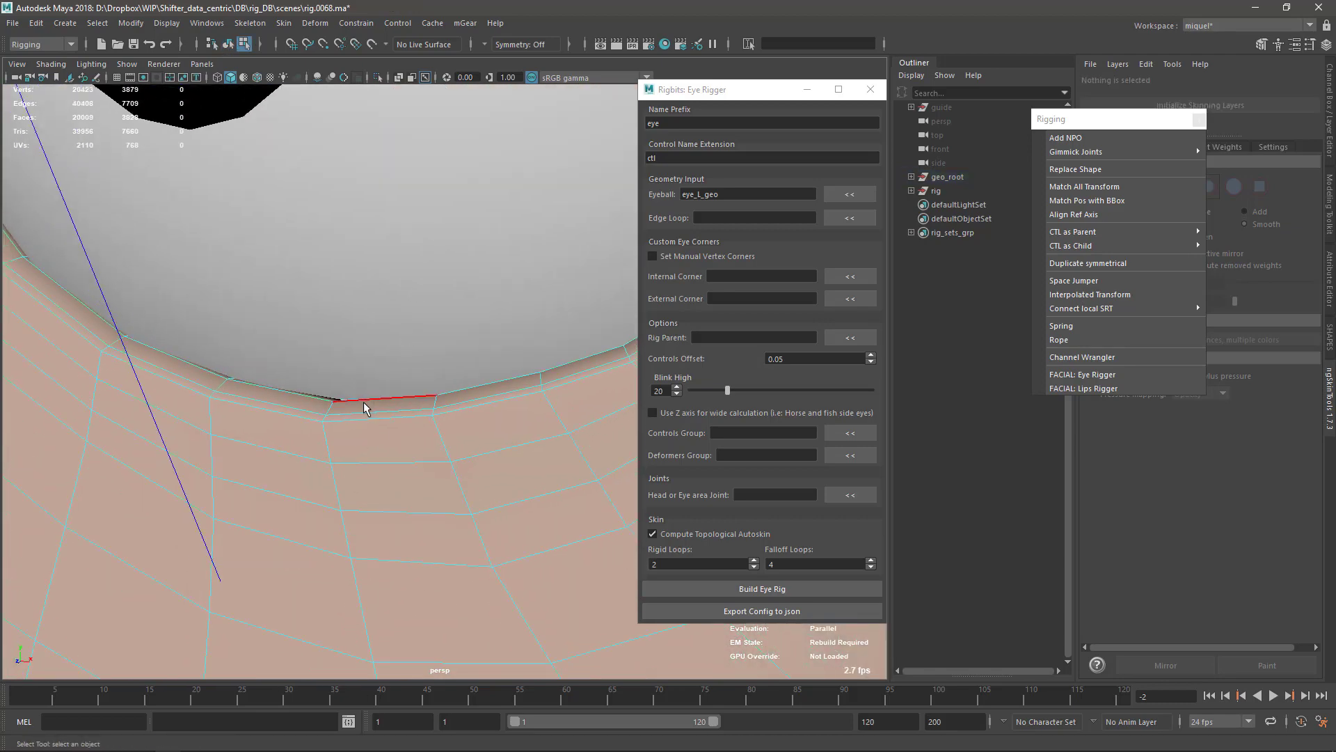
pyautogui.keyDown('alt'); pyautogui.moveTo(365, 398); pyautogui.dragTo(308, 427, button='right'); pyautogui.keyUp('alt')
pyautogui.keyDown('alt'); pyautogui.moveTo(315, 430); pyautogui.dragTo(282, 395); pyautogui.keyUp('alt')
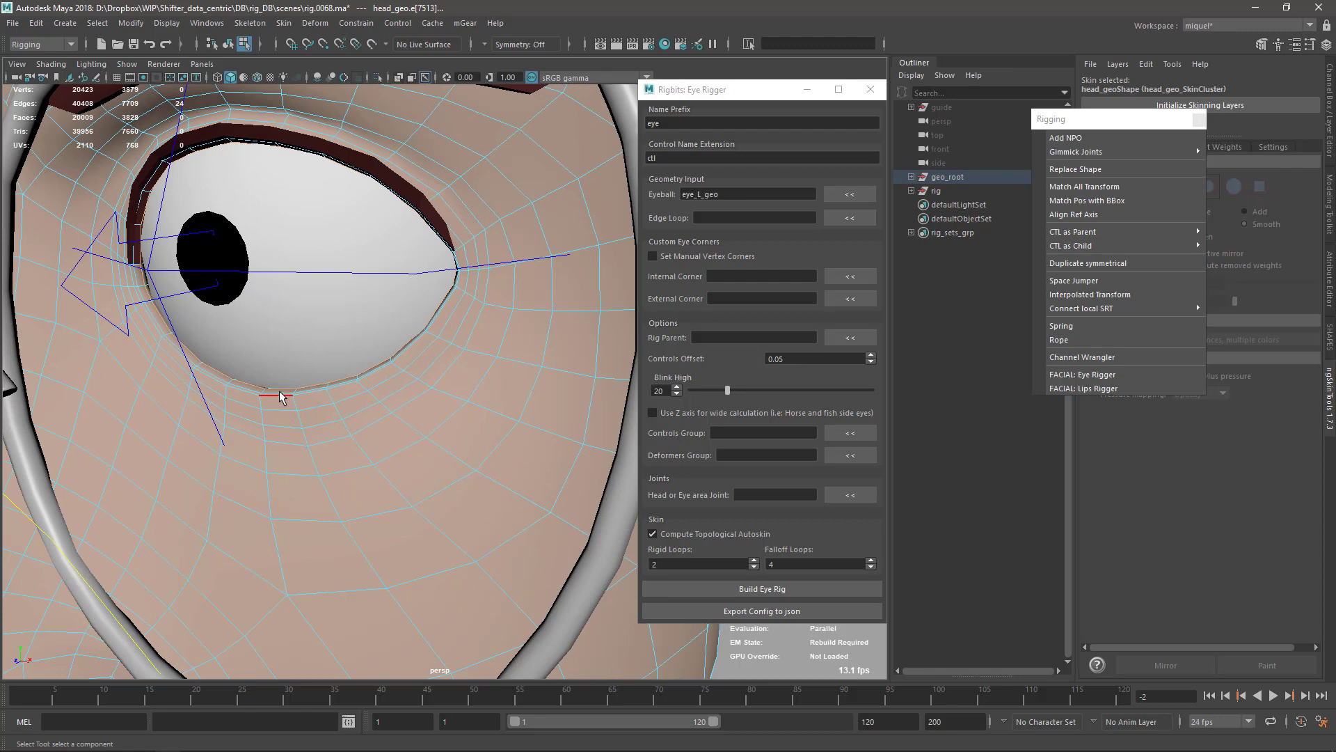
pyautogui.click(282, 395)
pyautogui.click(849, 217)
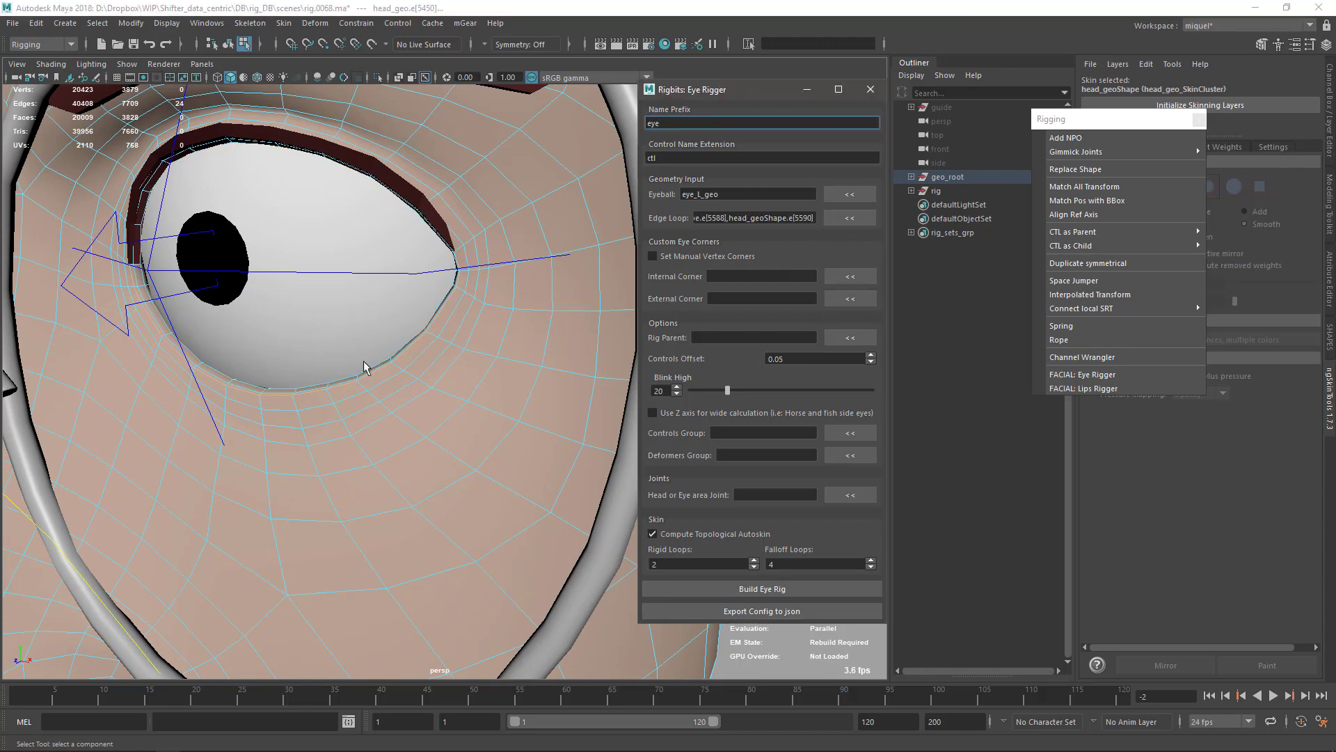
# Examine the inner and outer corners of the left eyelid's edge loop
pyautogui.keyDown('alt'); pyautogui.moveTo(397, 389); pyautogui.dragTo(313, 351, button='right'); pyautogui.keyUp('alt')
pyautogui.keyDown('alt'); pyautogui.moveTo(337, 347); pyautogui.dragTo(286, 351); pyautogui.keyUp('alt')
pyautogui.keyDown('alt'); pyautogui.moveTo(261, 348); pyautogui.dragTo(288, 363, button='right'); pyautogui.keyUp('alt')
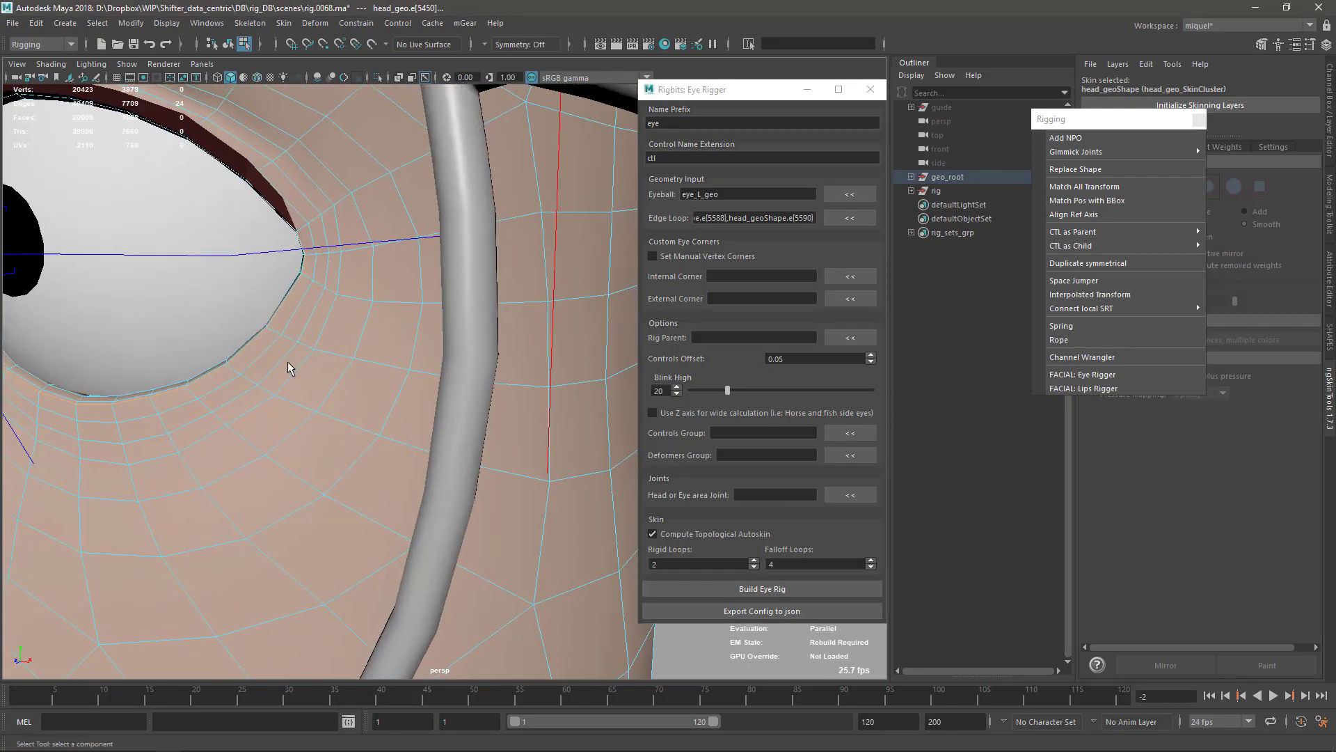
pyautogui.keyDown('alt'); pyautogui.moveTo(302, 399); pyautogui.dragTo(334, 415); pyautogui.keyUp('alt')
pyautogui.keyDown('alt'); pyautogui.moveTo(341, 403); pyautogui.dragTo(350, 363, button='middle'); pyautogui.keyUp('alt')
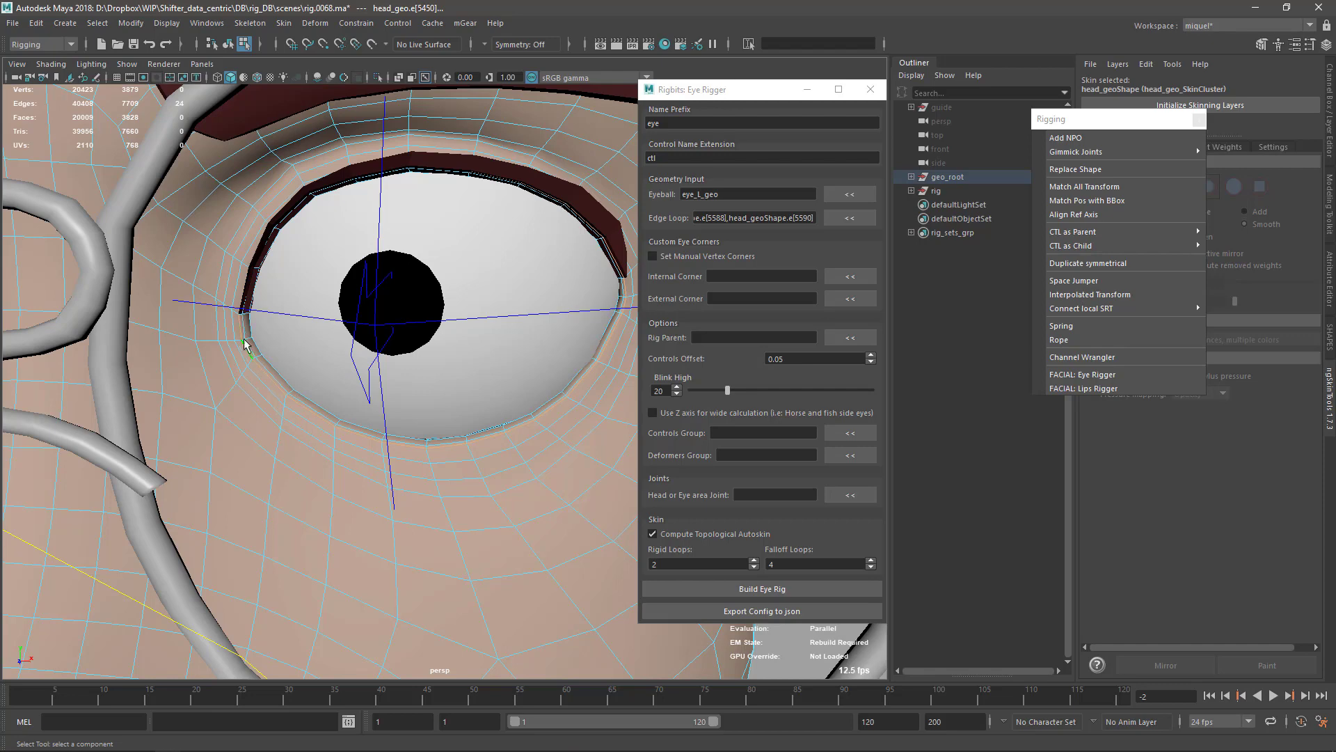
pyautogui.keyDown('alt'); pyautogui.moveTo(293, 208); pyautogui.dragTo(522, 302); pyautogui.keyUp('alt')
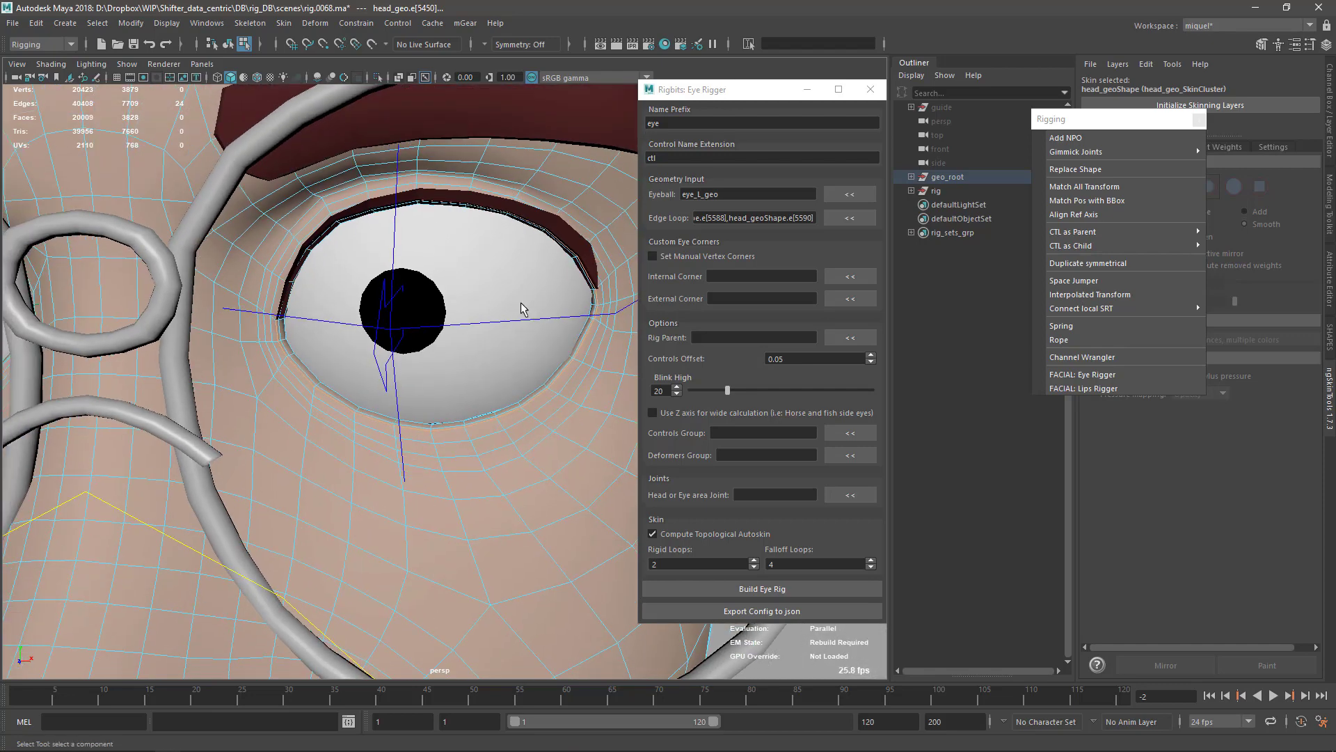
# Return to object mode and set the left eye control eye_L0_Over_ctl as the Rig Parent
pyautogui.press('F8')
pyautogui.keyDown('alt'); pyautogui.moveTo(453, 403); pyautogui.dragTo(431, 361, button='middle'); pyautogui.keyUp('alt')
pyautogui.keyDown('alt'); pyautogui.moveTo(430, 362); pyautogui.dragTo(603, 333); pyautogui.keyUp('alt')
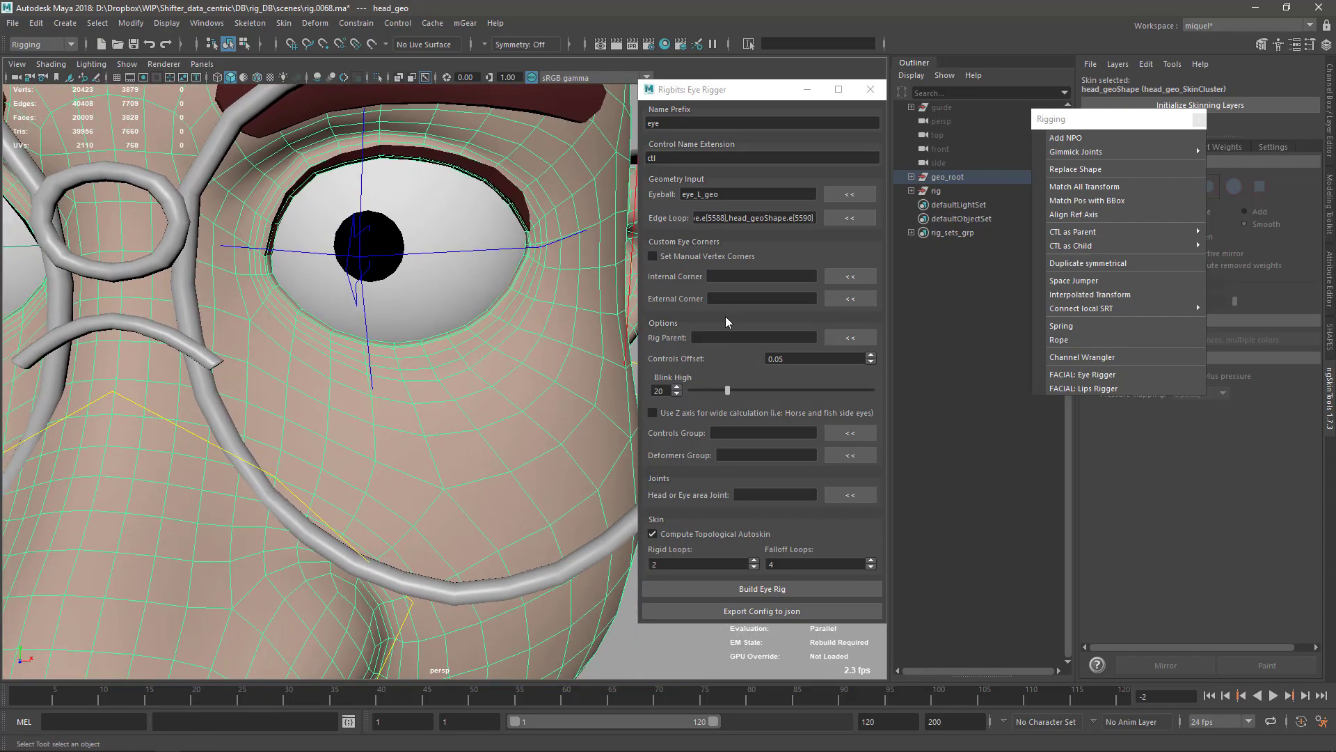
pyautogui.click(493, 252)
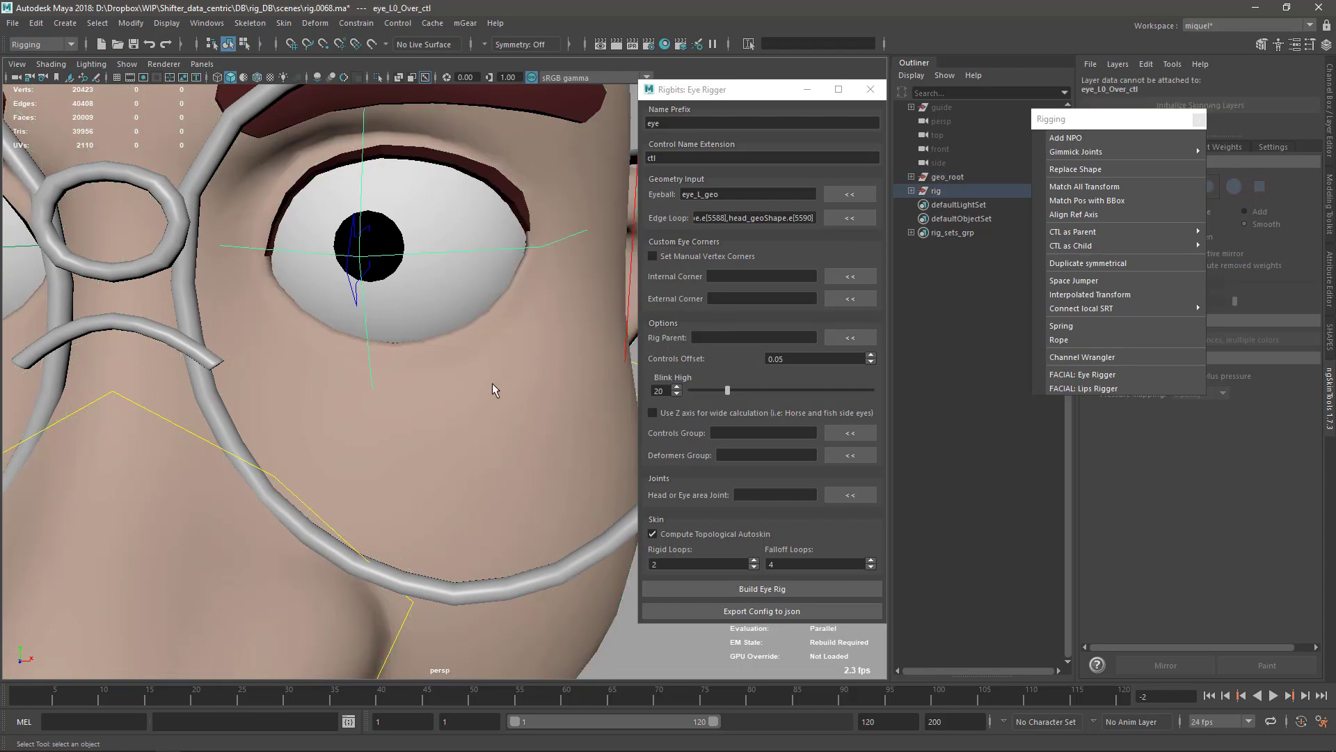
pyautogui.click(844, 339)
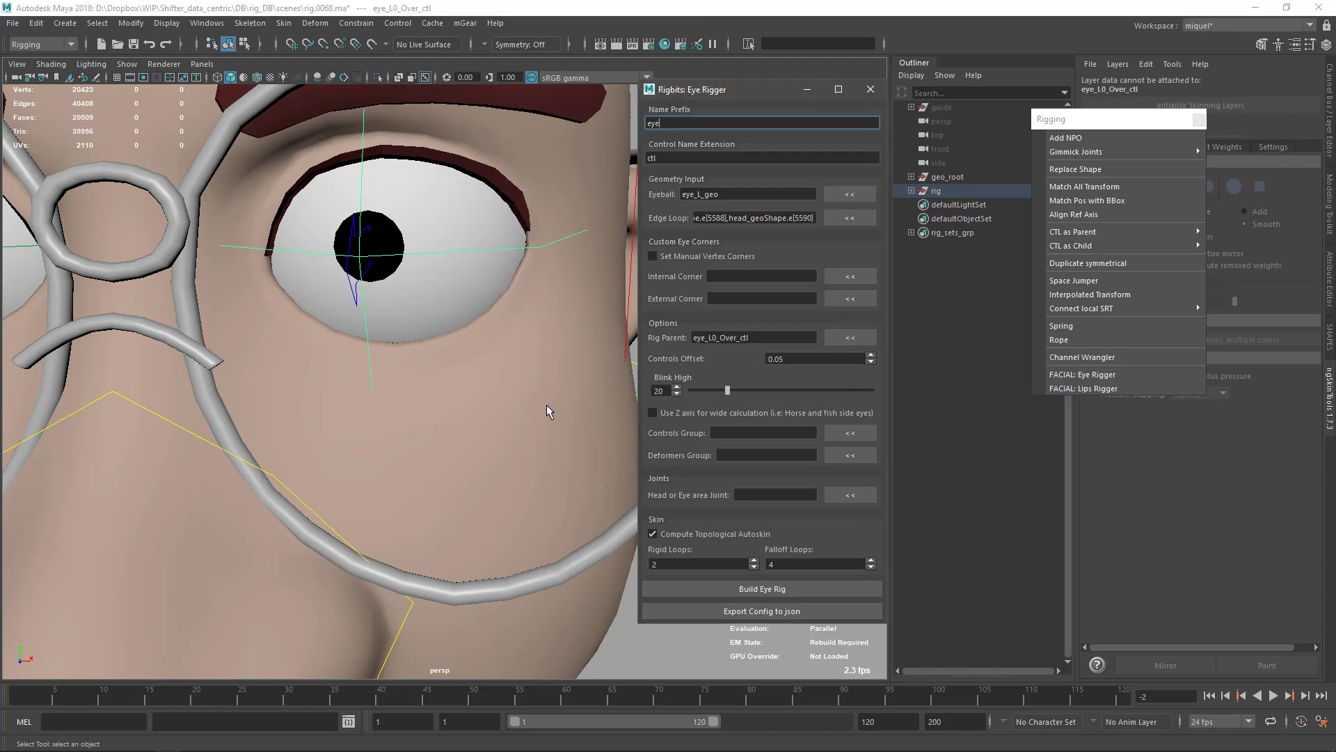
# Set rig_controllers_grp as the Eye Rigger's Controls Group and rig_deformers_grp as its Deformers Group
pyautogui.moveTo(765, 91); pyautogui.dragTo(715, 96)
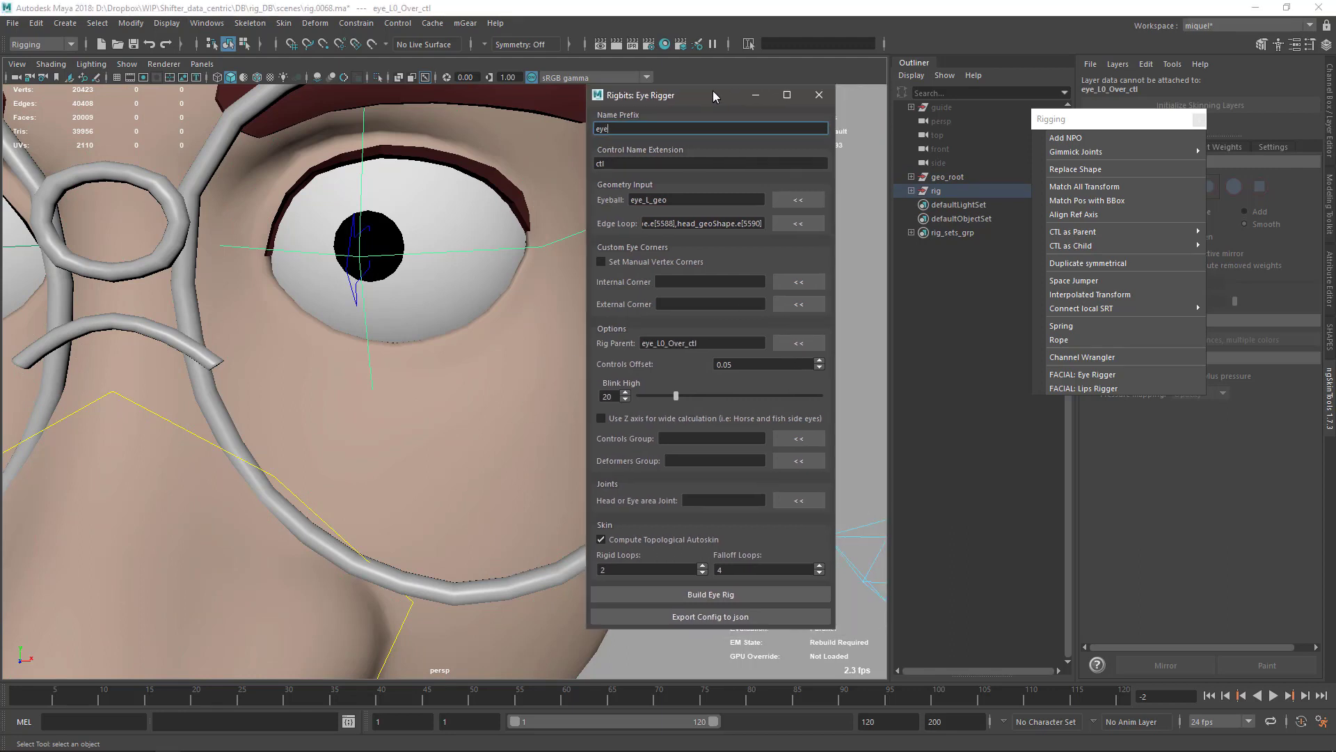
pyautogui.click(912, 234)
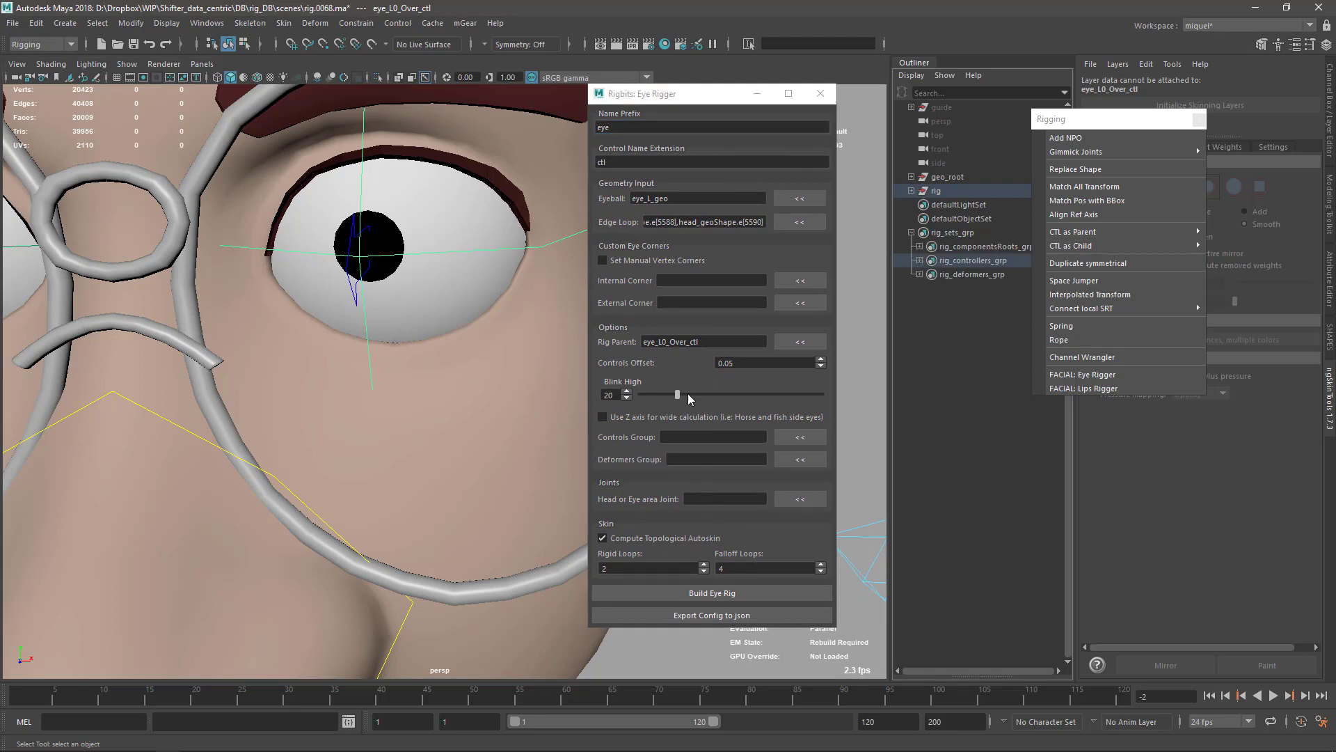
pyautogui.click(973, 260)
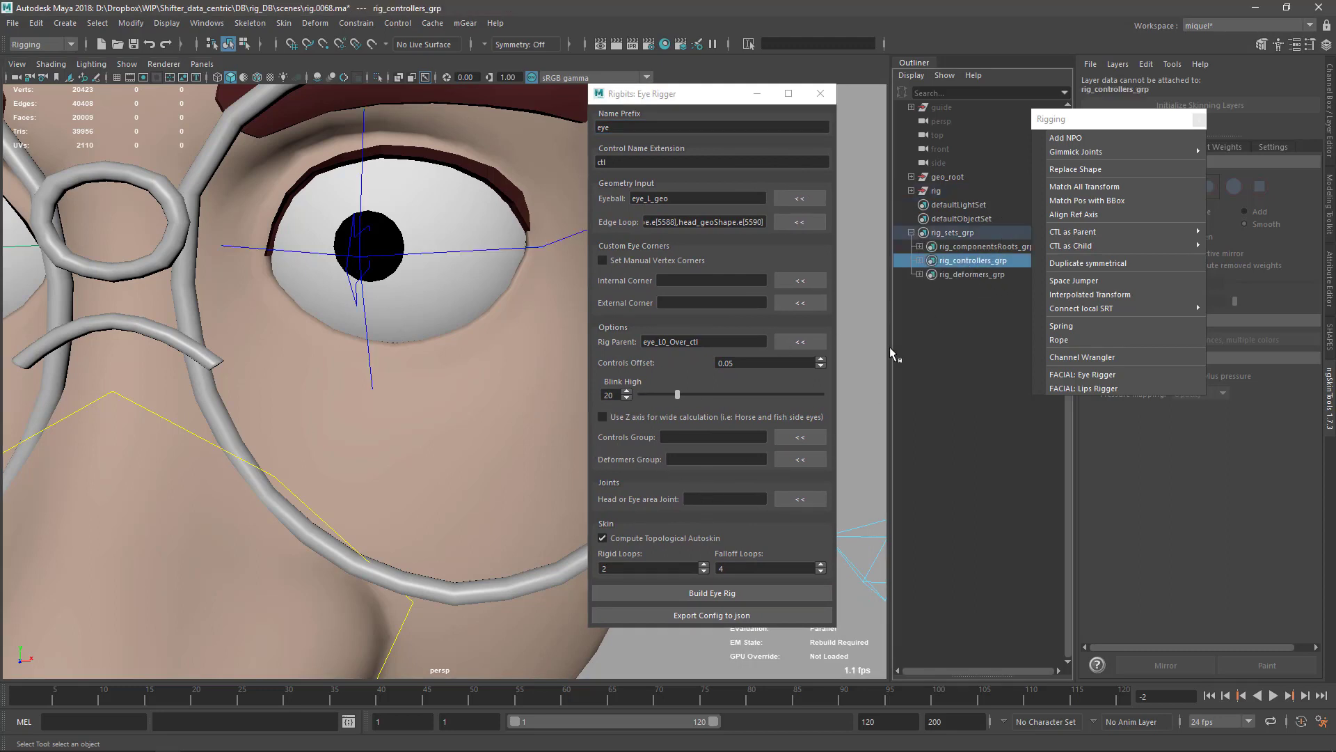
pyautogui.click(801, 437)
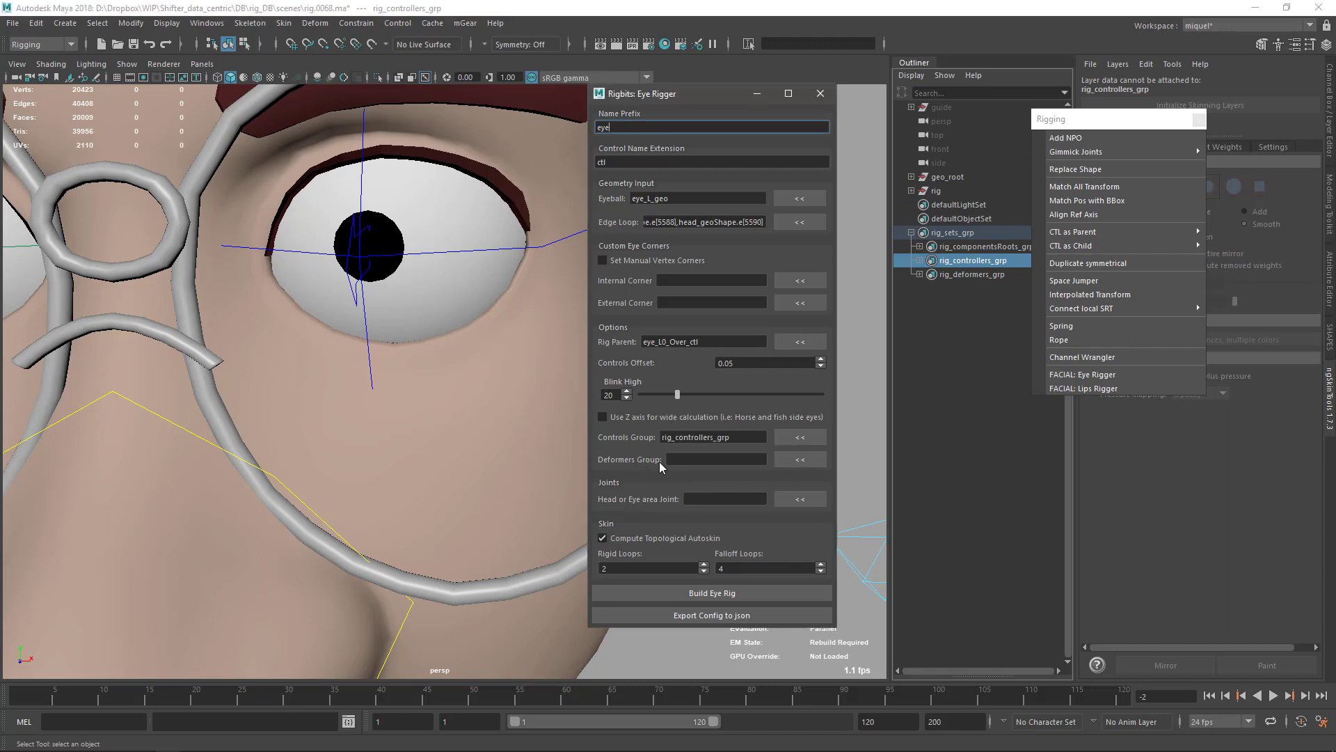
pyautogui.click(974, 274)
pyautogui.click(800, 459)
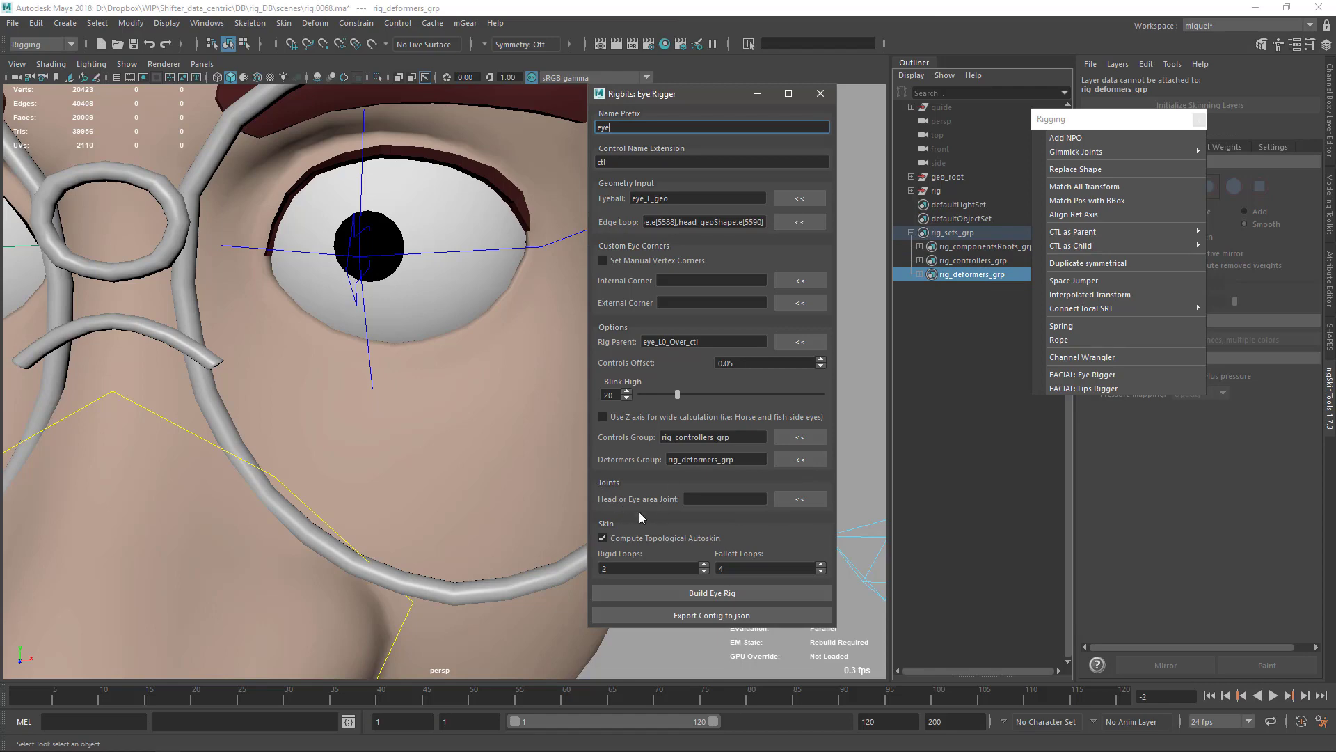
# Find the left eye joint eye_L0_eyeOver_jnt under the head joint and load it as the Head or Eye area Joint
pyautogui.press('4')
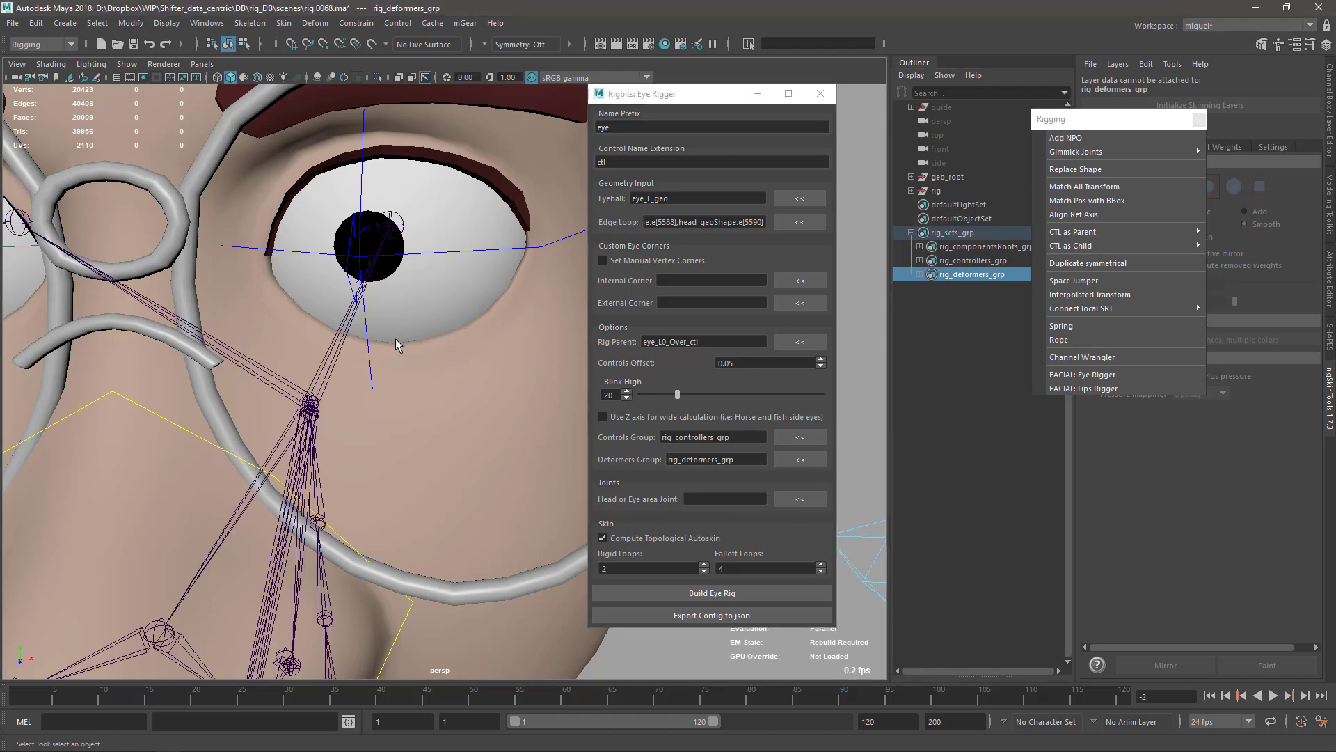
pyautogui.click(393, 236)
pyautogui.click(402, 240)
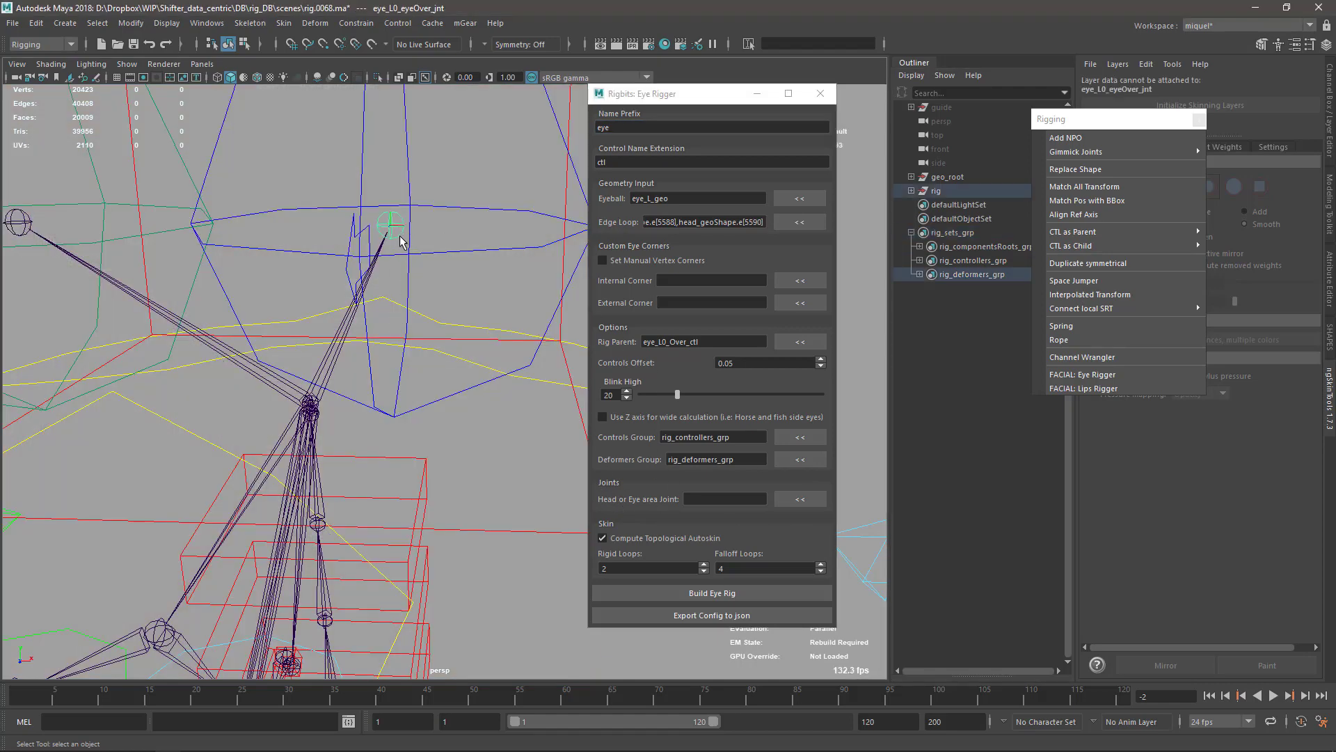
pyautogui.press('f')
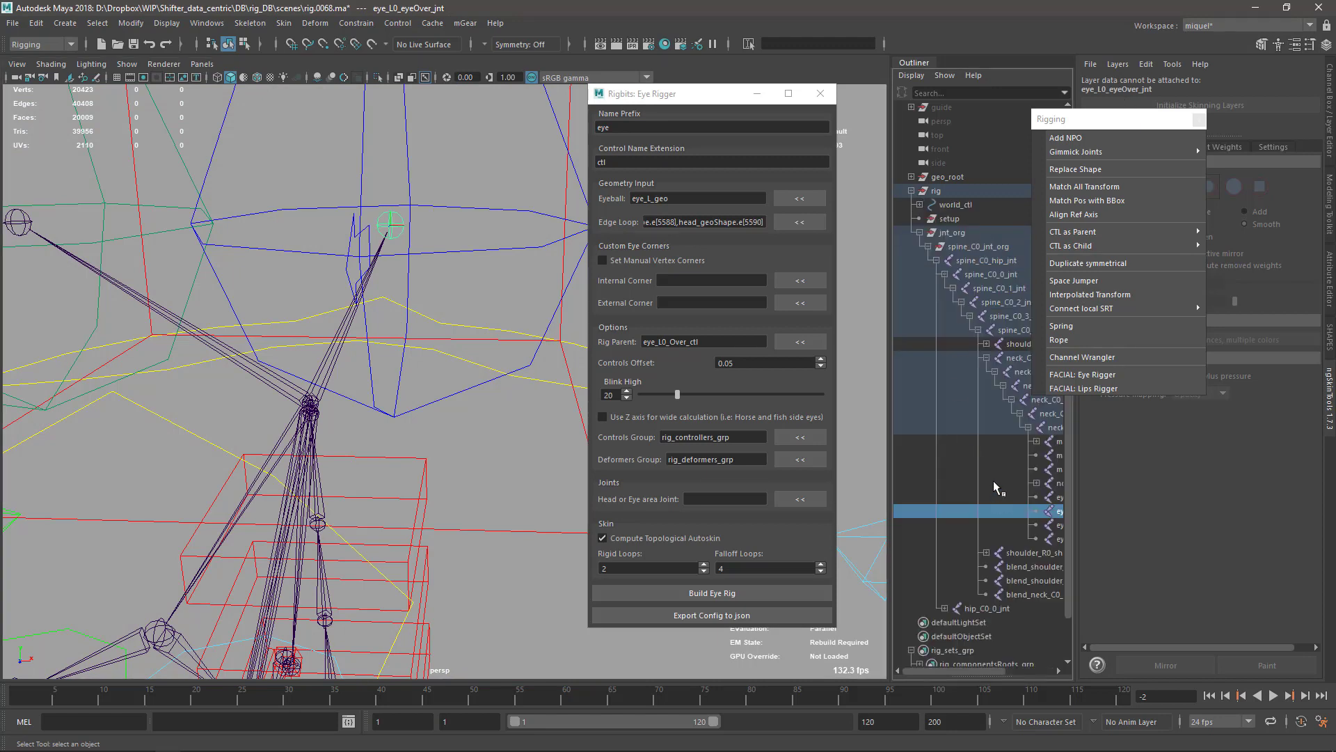
pyautogui.hscroll(3, 1037, 470)
pyautogui.click(1009, 454)
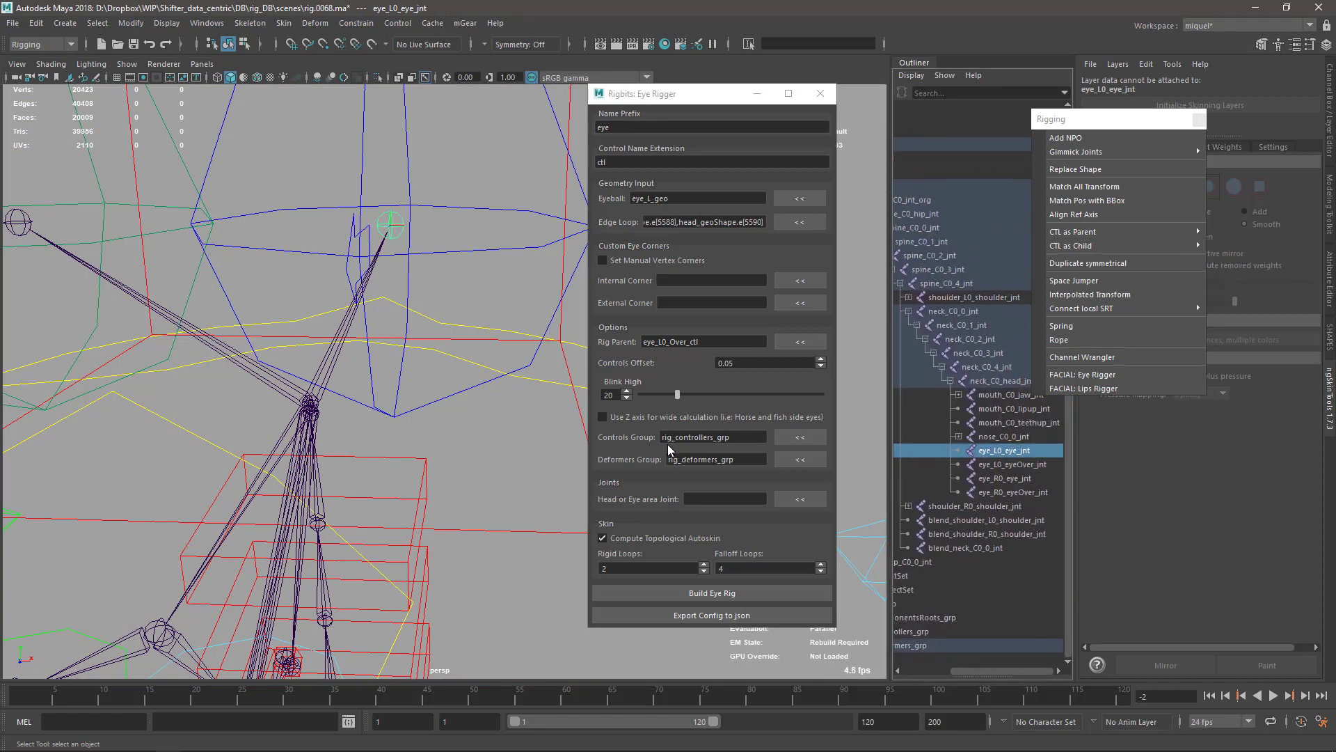
pyautogui.click(1006, 465)
pyautogui.press('f')
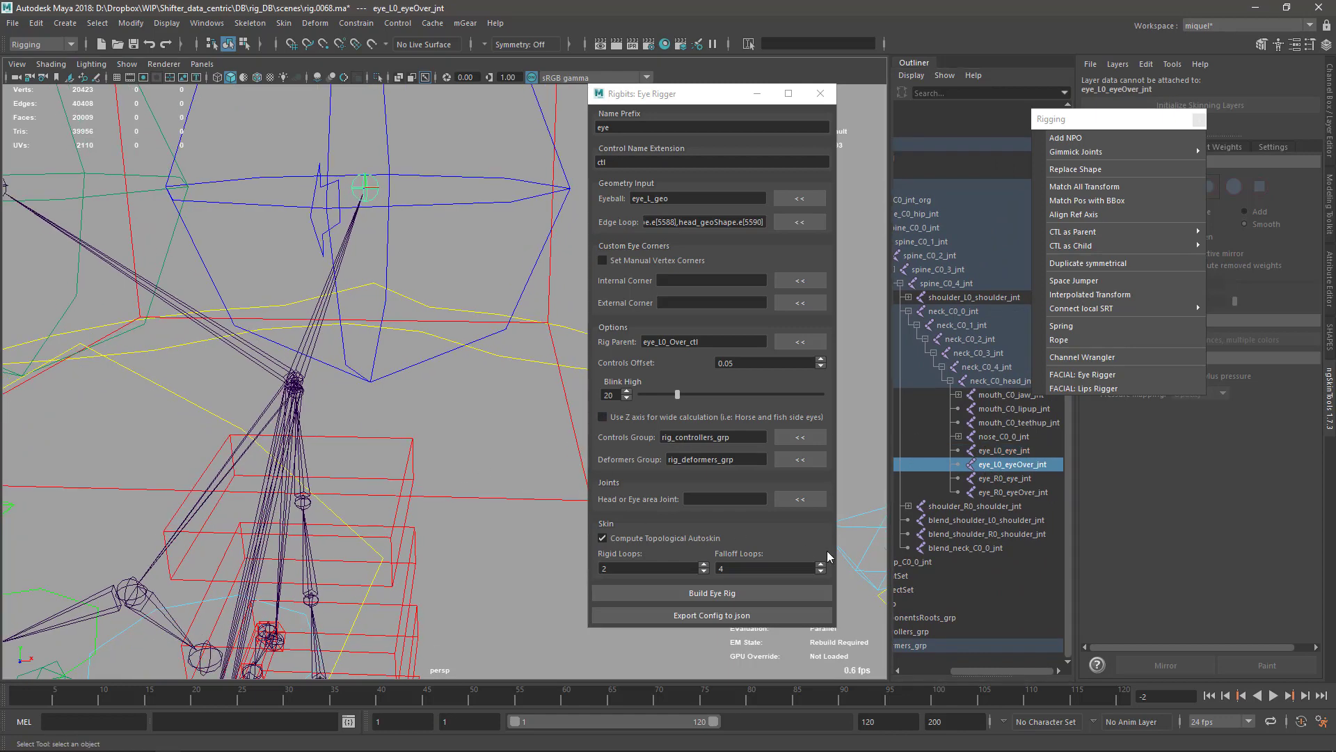
pyautogui.click(801, 499)
pyautogui.press('5')
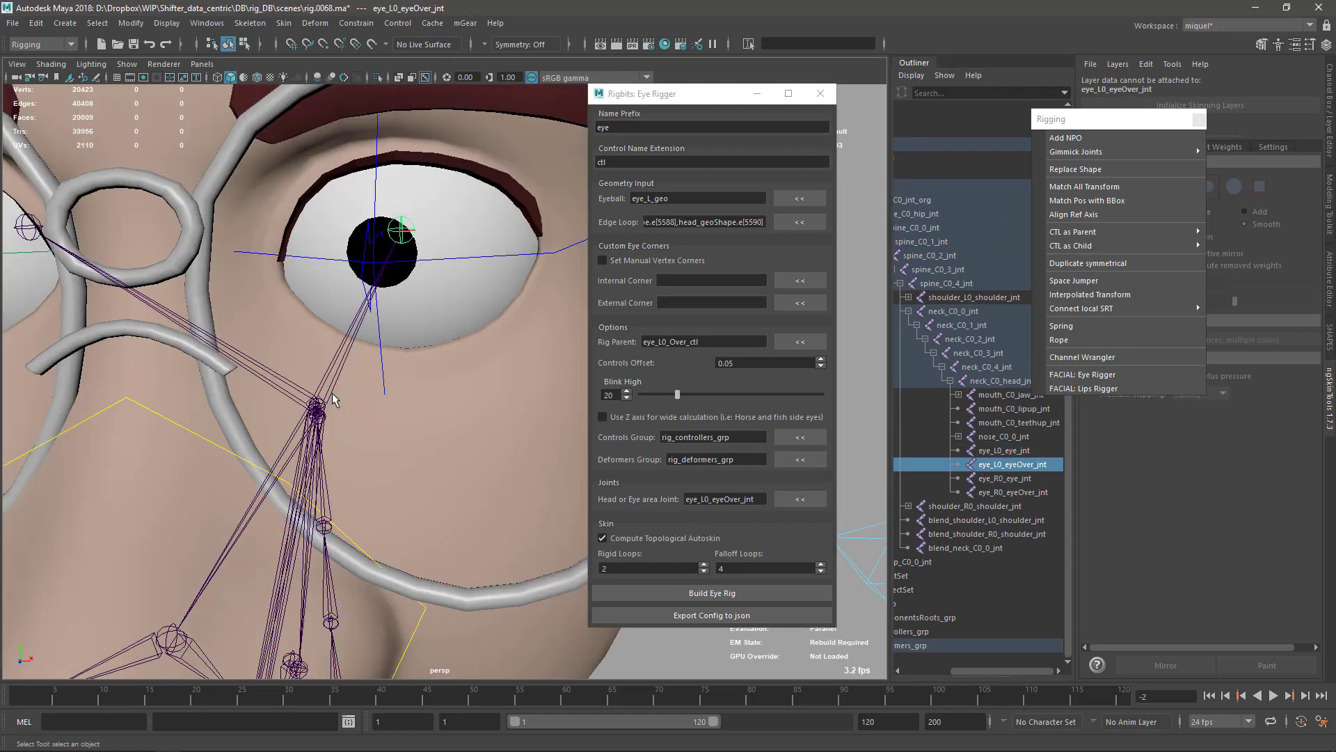
# Return to a view of the whole face and save the rig scene
pyautogui.scroll(-4, 432, 383)
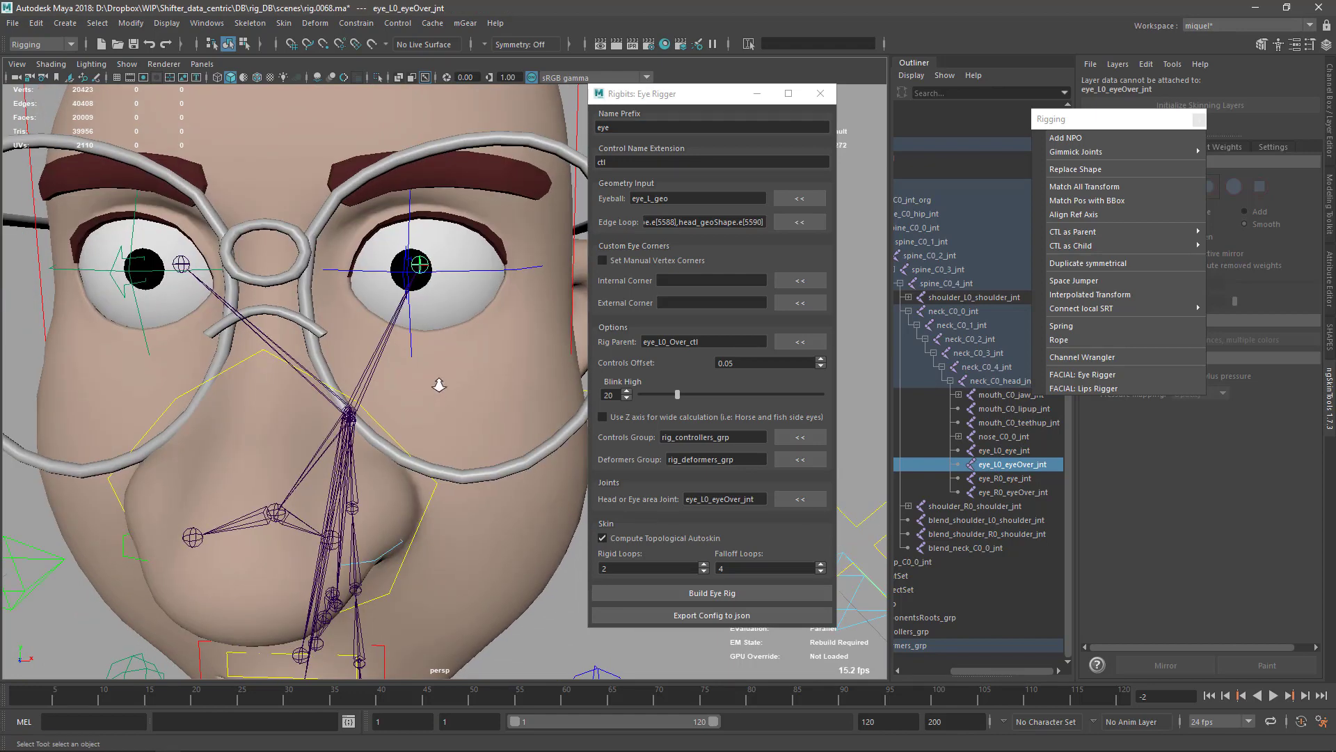
pyautogui.keyDown('alt'); pyautogui.moveTo(438, 384); pyautogui.dragTo(477, 294); pyautogui.keyUp('alt')
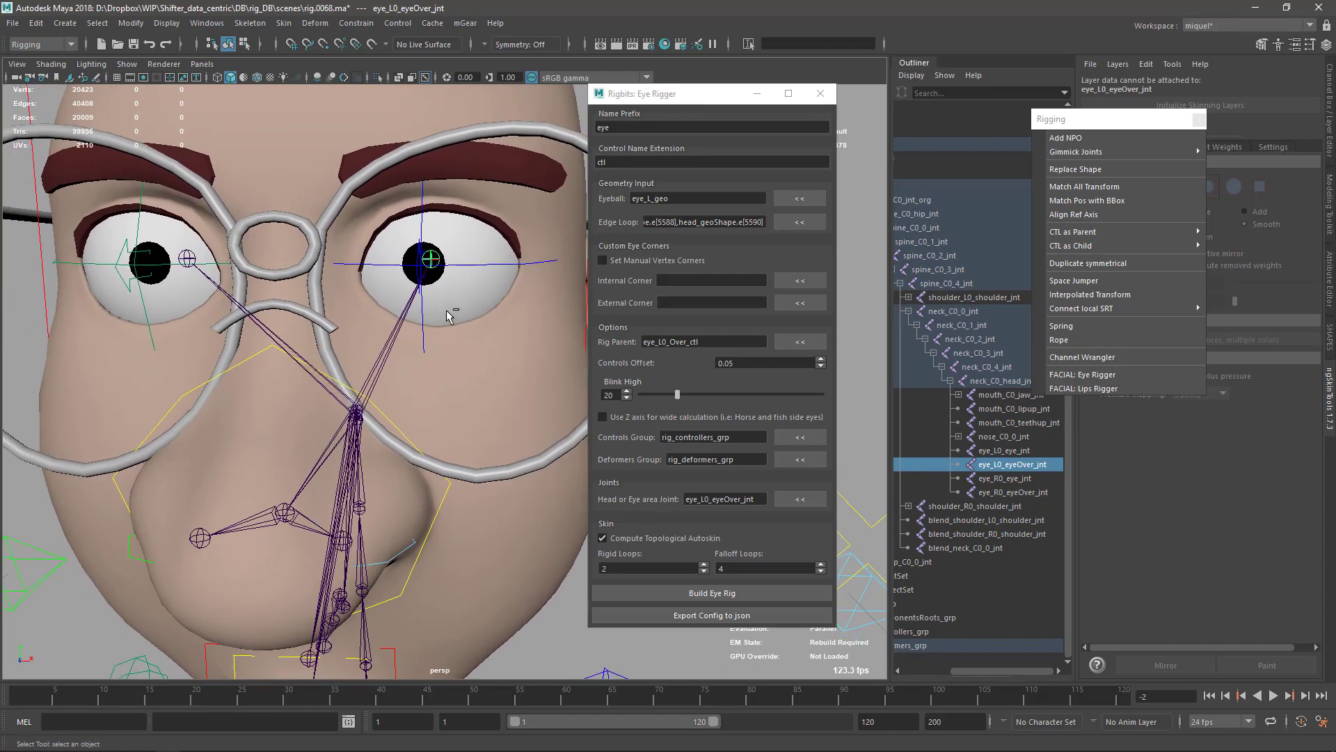
pyautogui.hotkey('ctrl', 's')
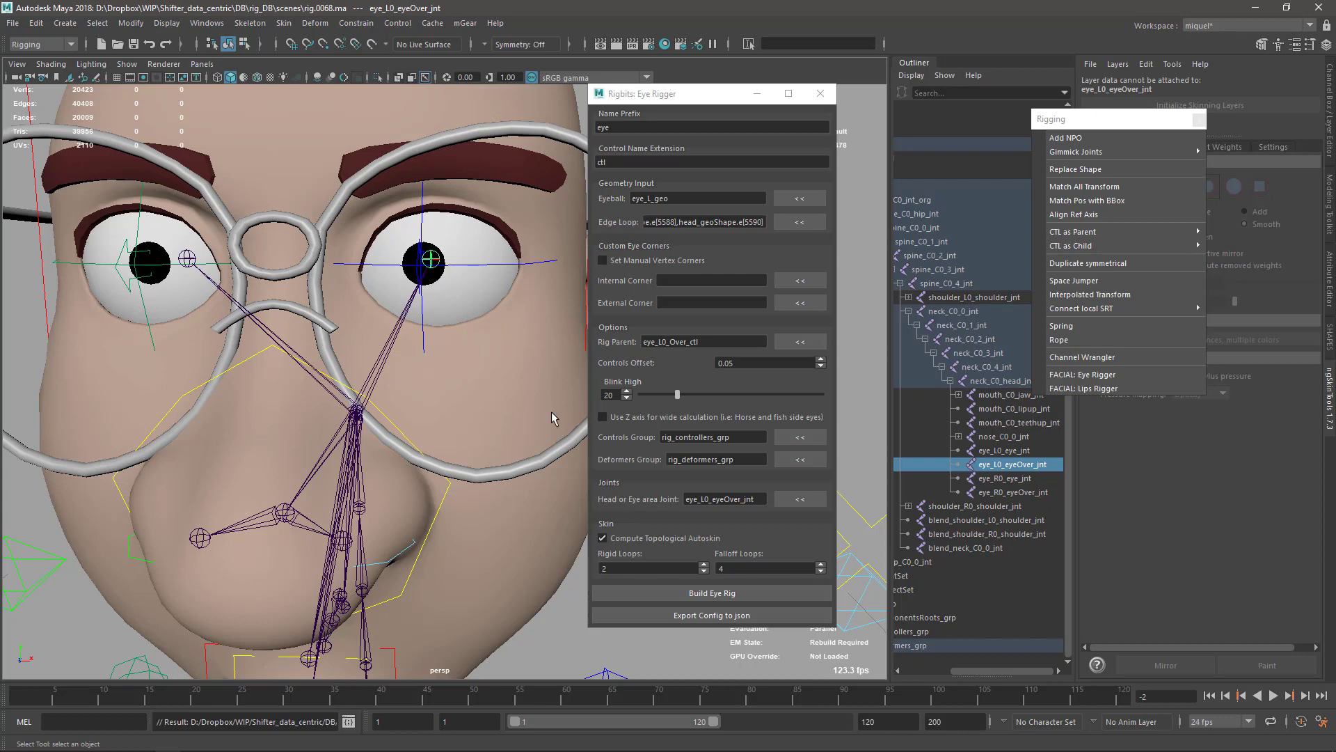
pyautogui.moveTo(465, 472)
pyautogui.keyDown('alt'); pyautogui.mouseDown(button='middle')
pyautogui.moveTo(457, 432)
pyautogui.moveTo(486, 457)
pyautogui.mouseUp(button='middle'); pyautogui.keyUp('alt')
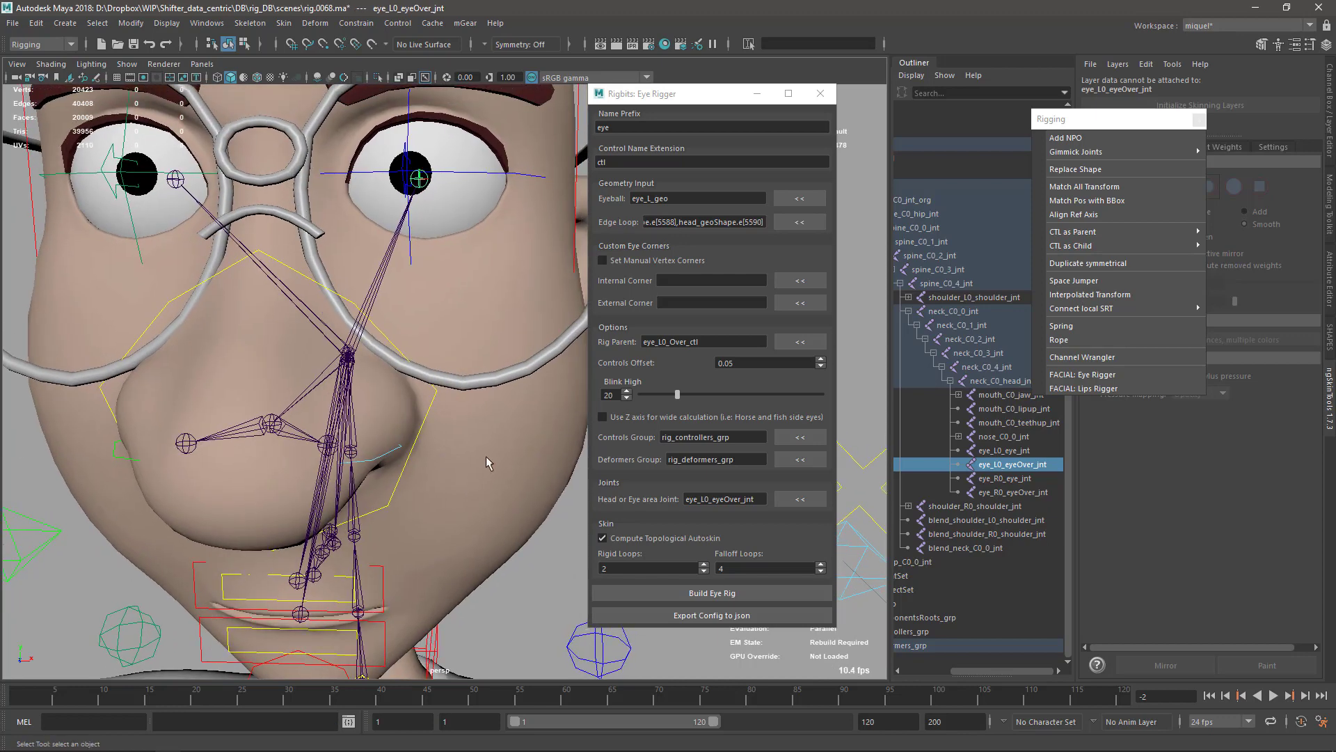
pyautogui.keyDown('alt'); pyautogui.moveTo(460, 390); pyautogui.dragTo(421, 304, button='right'); pyautogui.keyUp('alt')
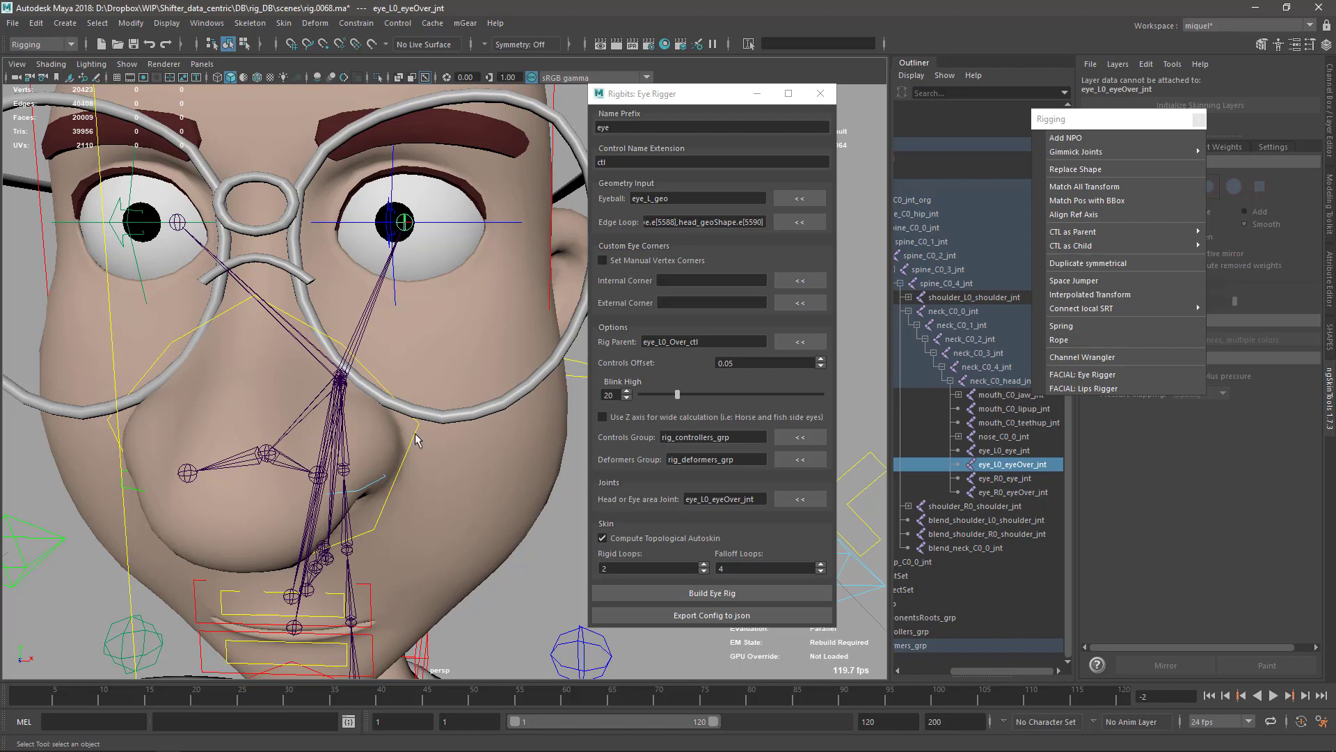
pyautogui.keyDown('alt'); pyautogui.moveTo(415, 438); pyautogui.dragTo(452, 426); pyautogui.keyUp('alt')
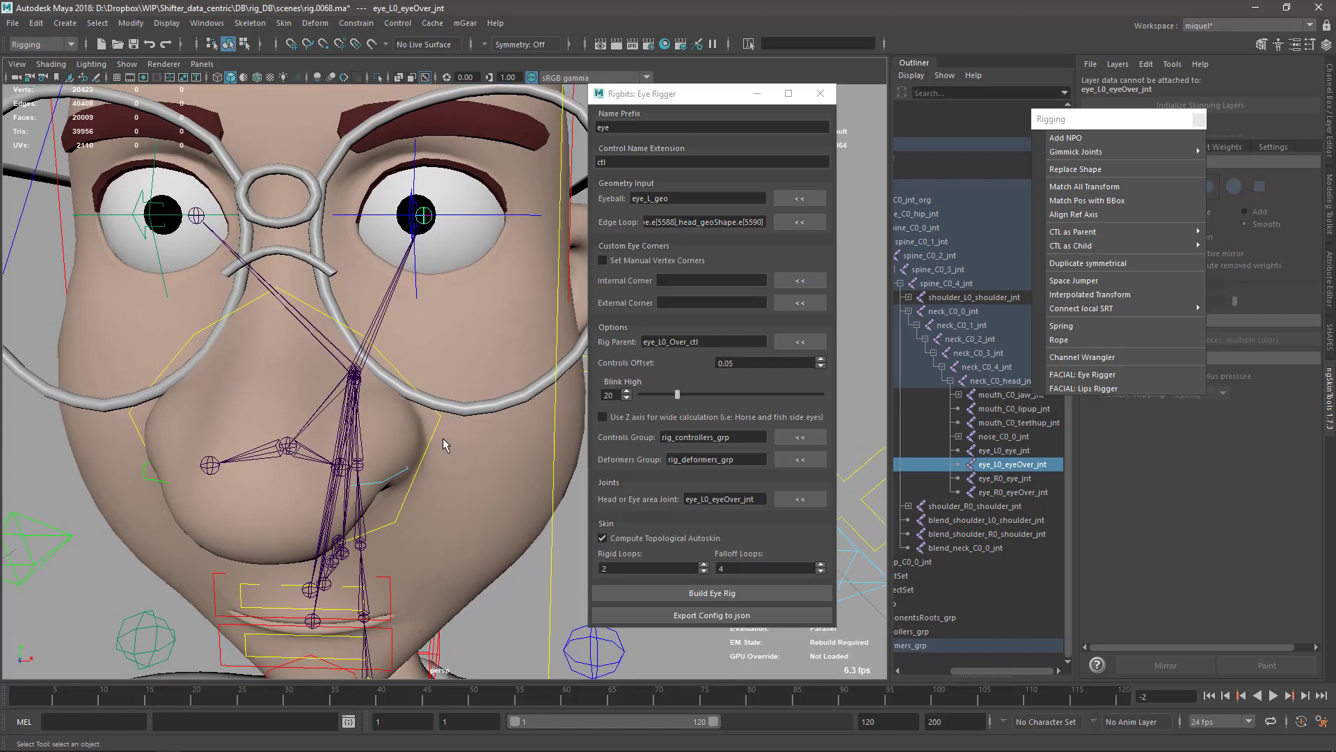
pyautogui.moveTo(667, 96); pyautogui.dragTo(680, 89)
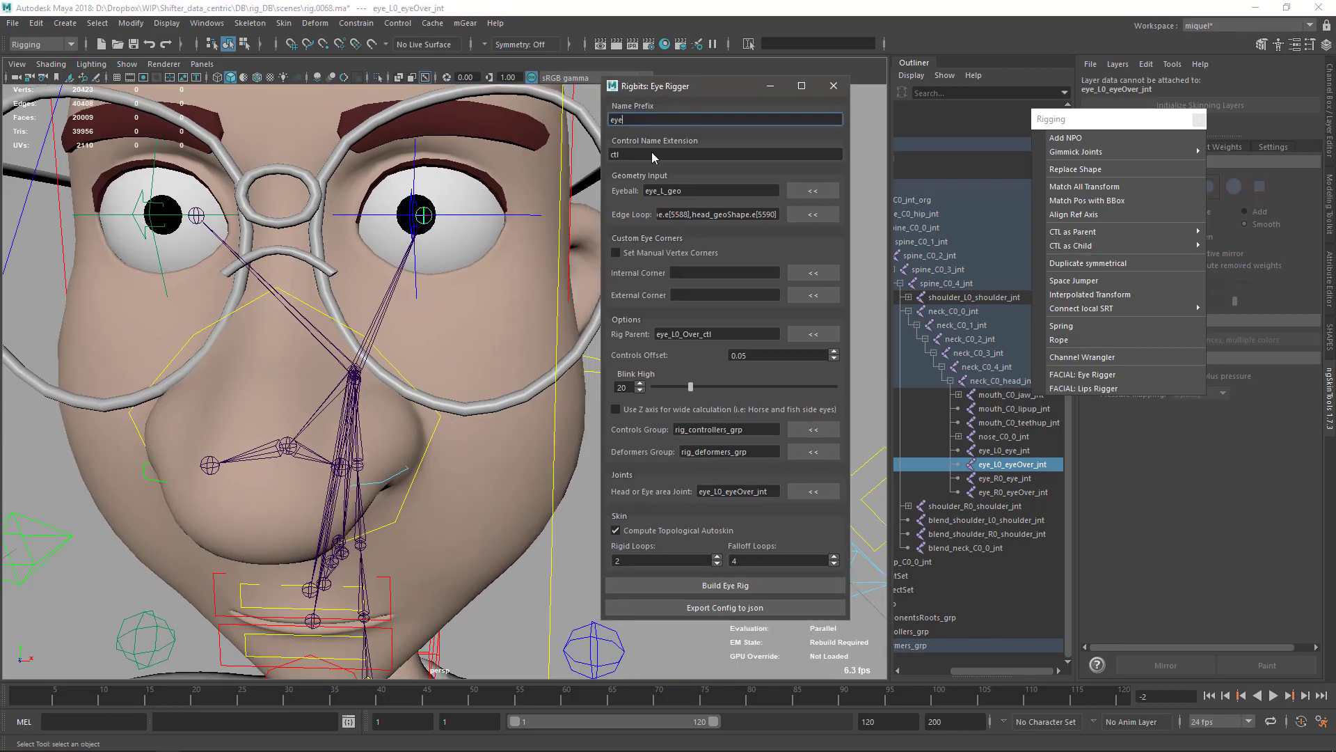
pyautogui.keyDown('alt'); pyautogui.moveTo(460, 346); pyautogui.dragTo(480, 395); pyautogui.keyUp('alt')
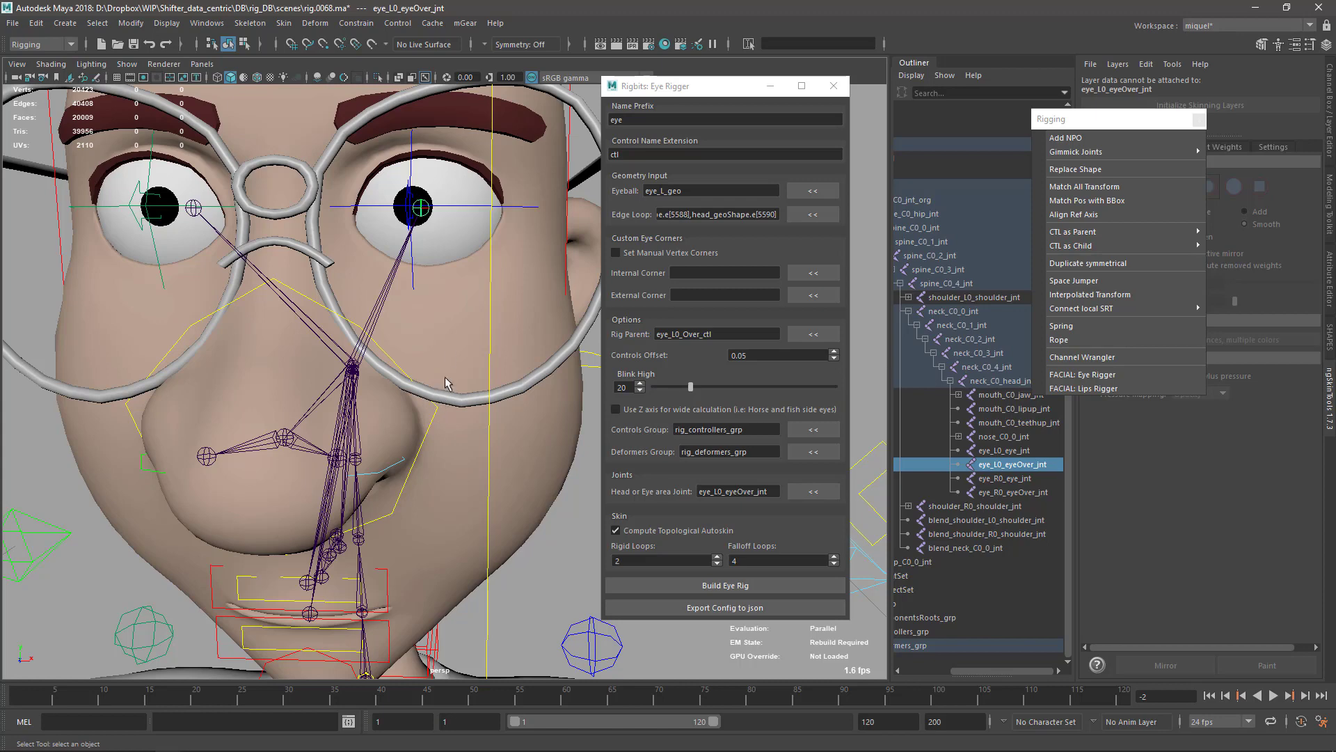
pyautogui.keyDown('alt'); pyautogui.moveTo(444, 348); pyautogui.dragTo(516, 391); pyautogui.keyUp('alt')
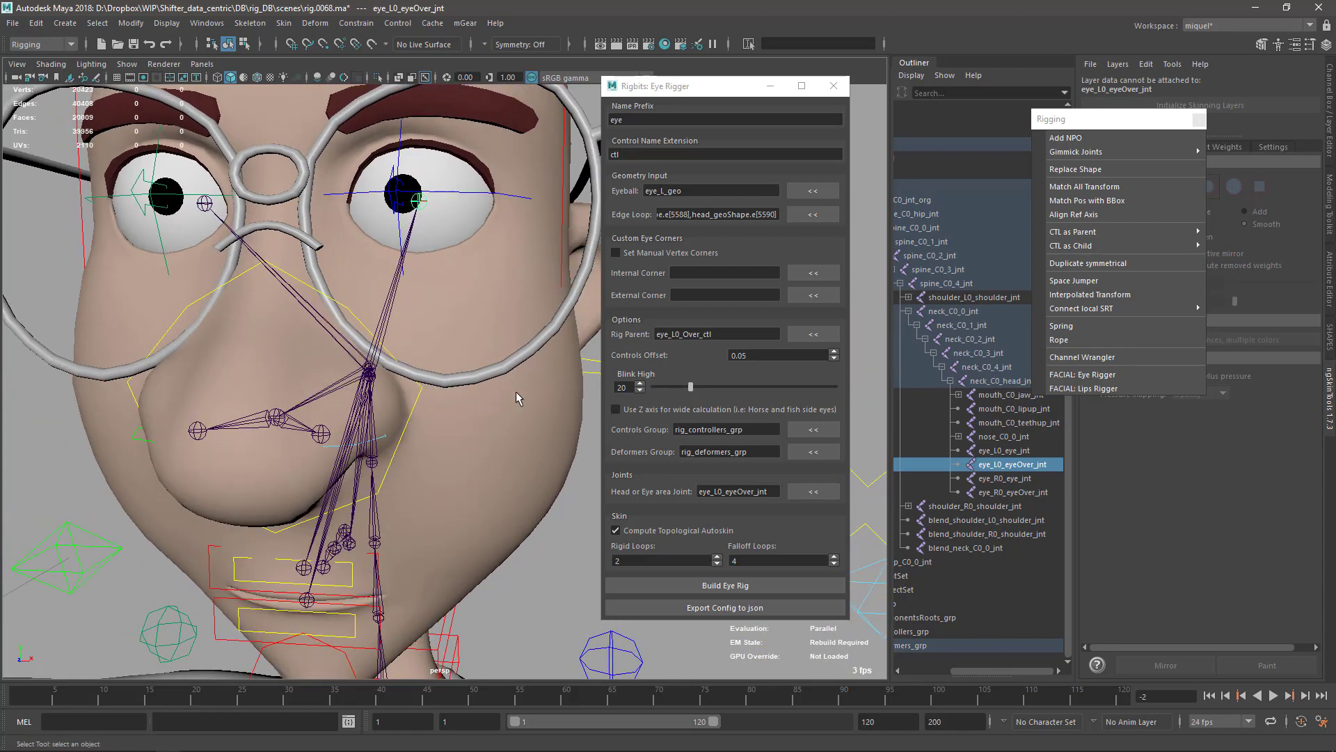
pyautogui.moveTo(673, 90); pyautogui.dragTo(677, 80)
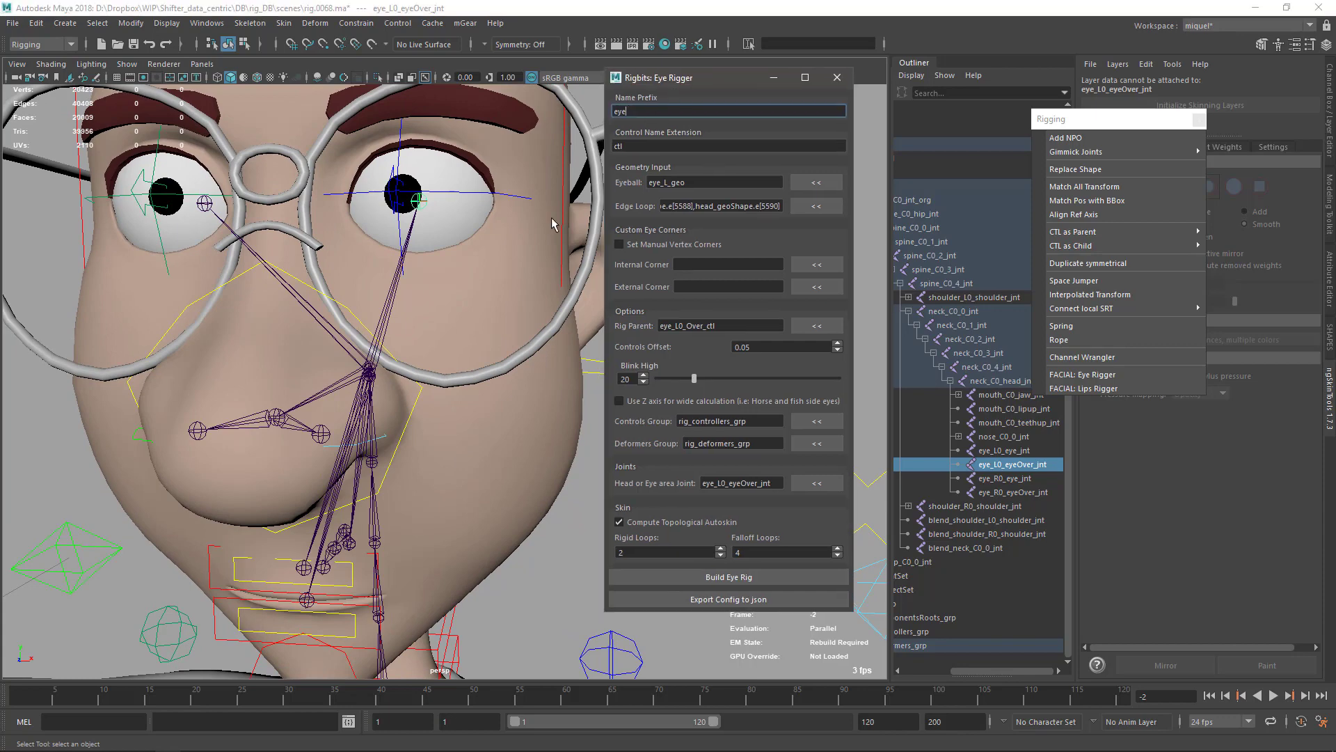
pyautogui.keyDown('alt'); pyautogui.moveTo(475, 374); pyautogui.dragTo(493, 364); pyautogui.keyUp('alt')
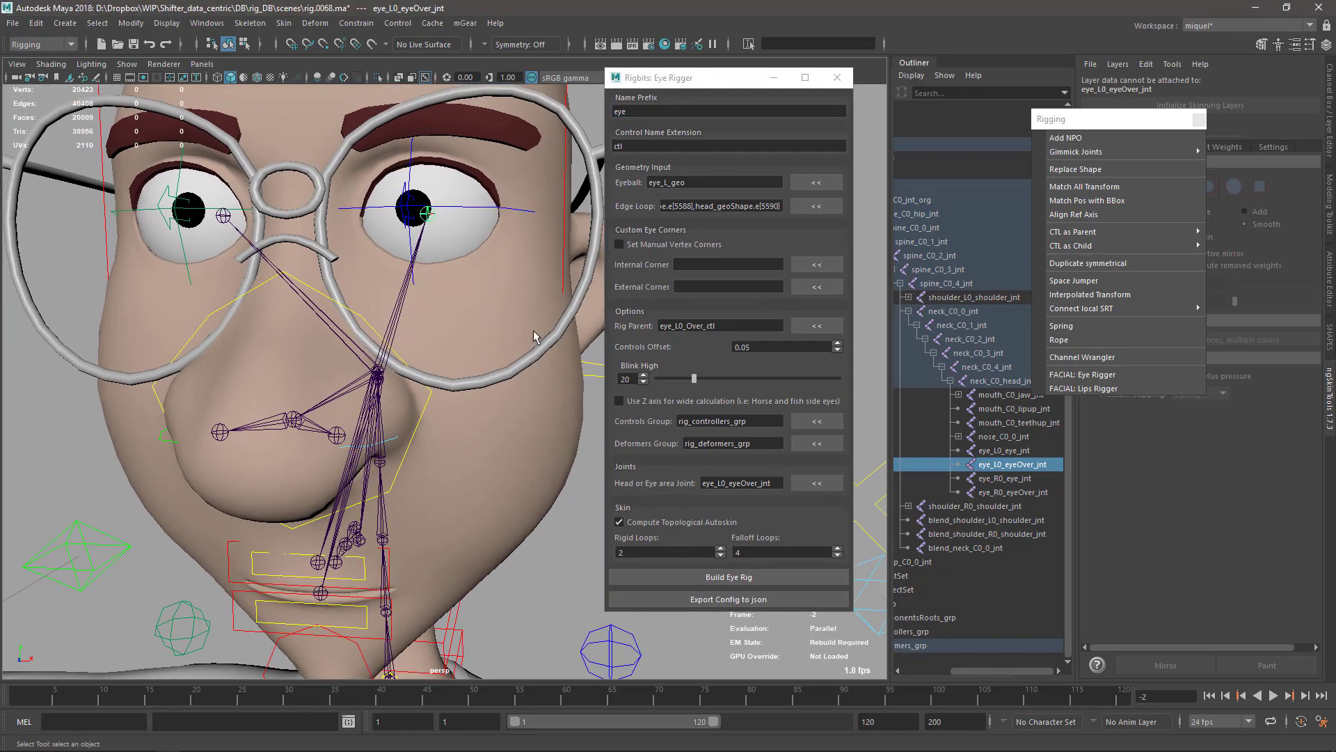
# Check the head mesh's loops around the left eye, set Rigid Loops to 1, reduce Falloff Loops, and build the eye rig
pyautogui.scroll(5, 426, 331)
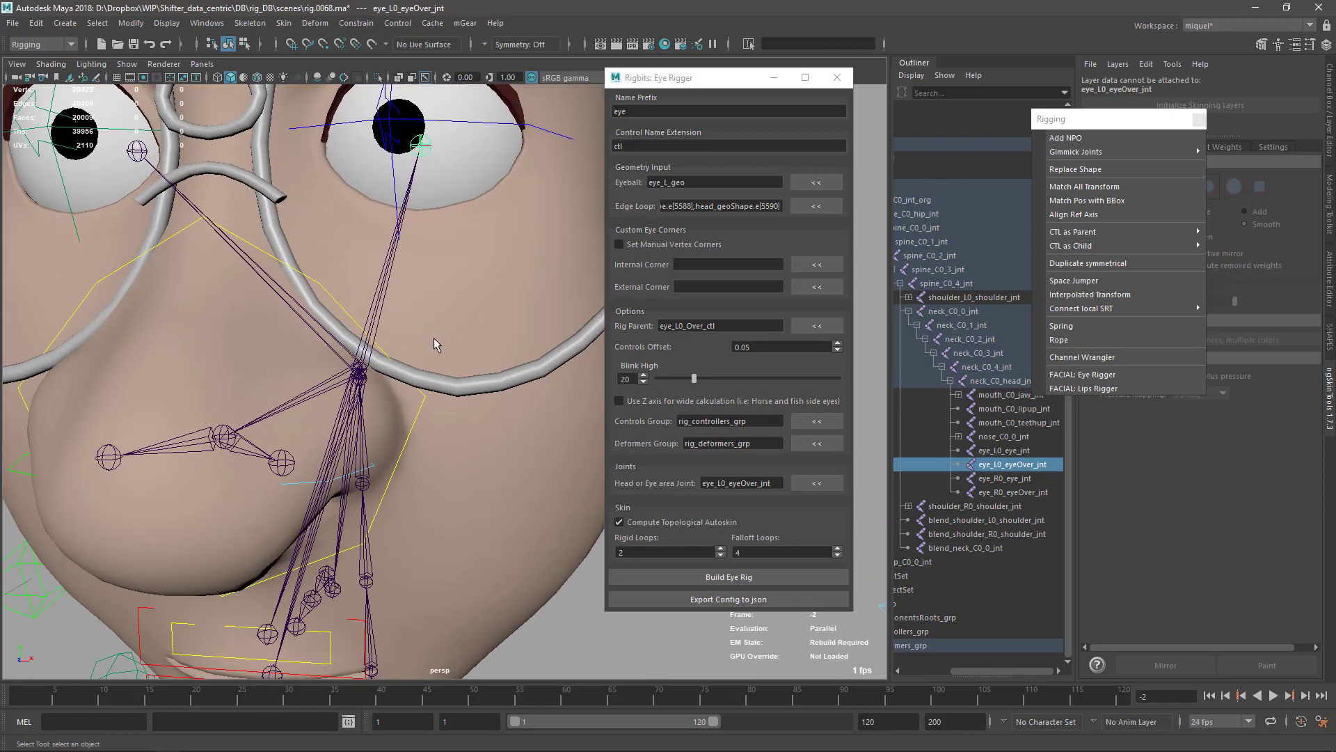
pyautogui.click(424, 352)
pyautogui.scroll(4, 442, 301)
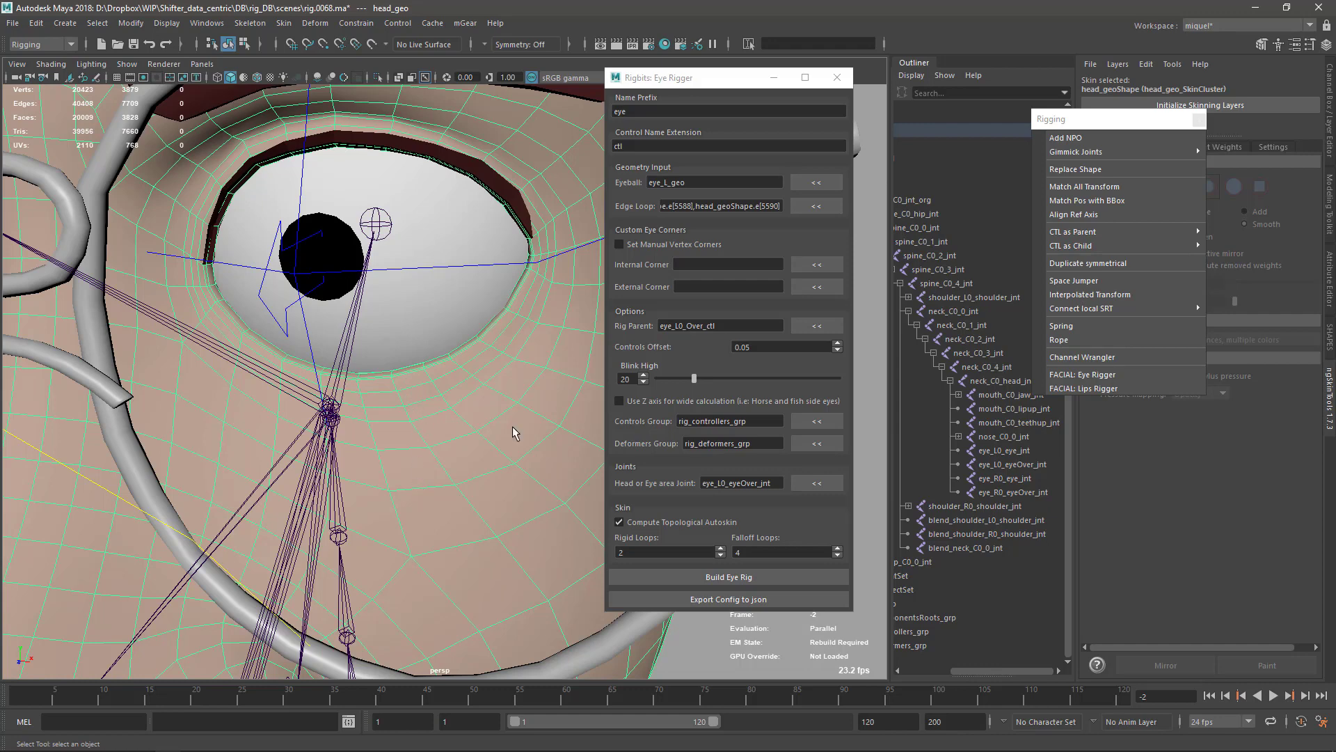
pyautogui.click(720, 555)
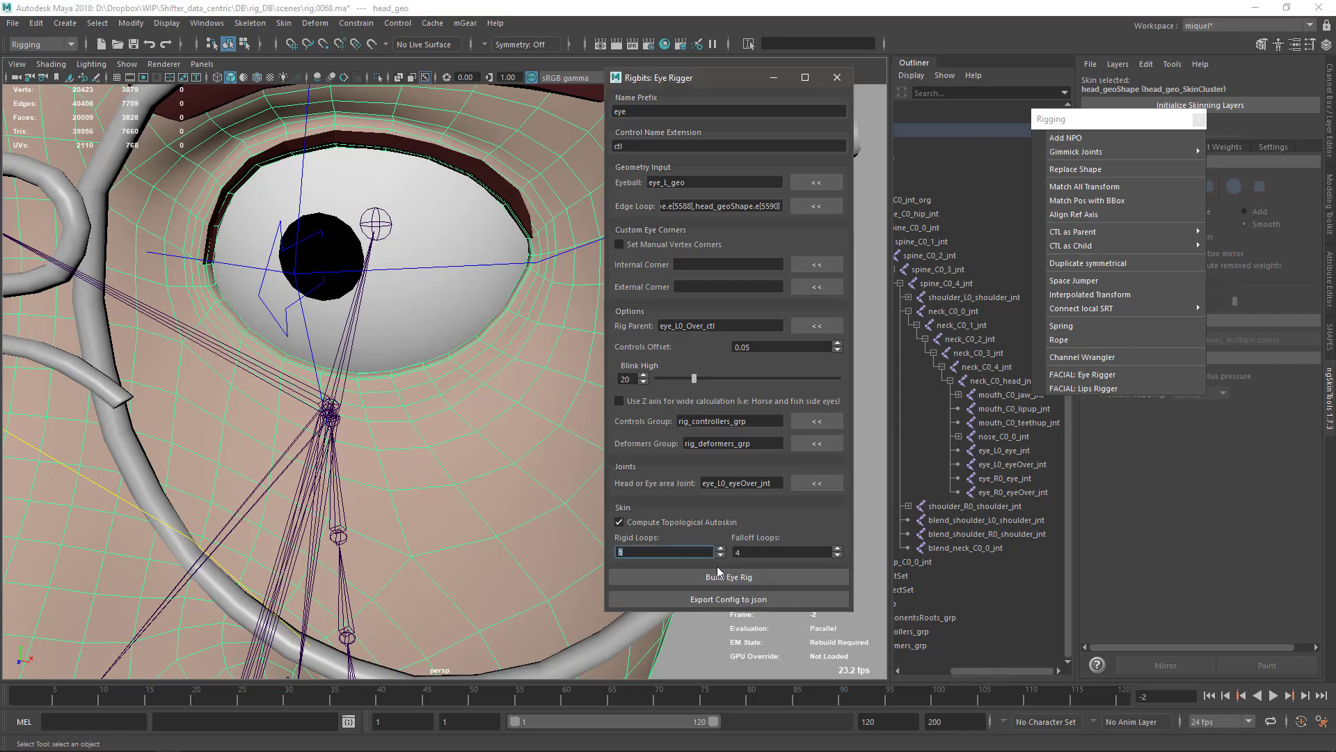
pyautogui.doubleClick(837, 556)
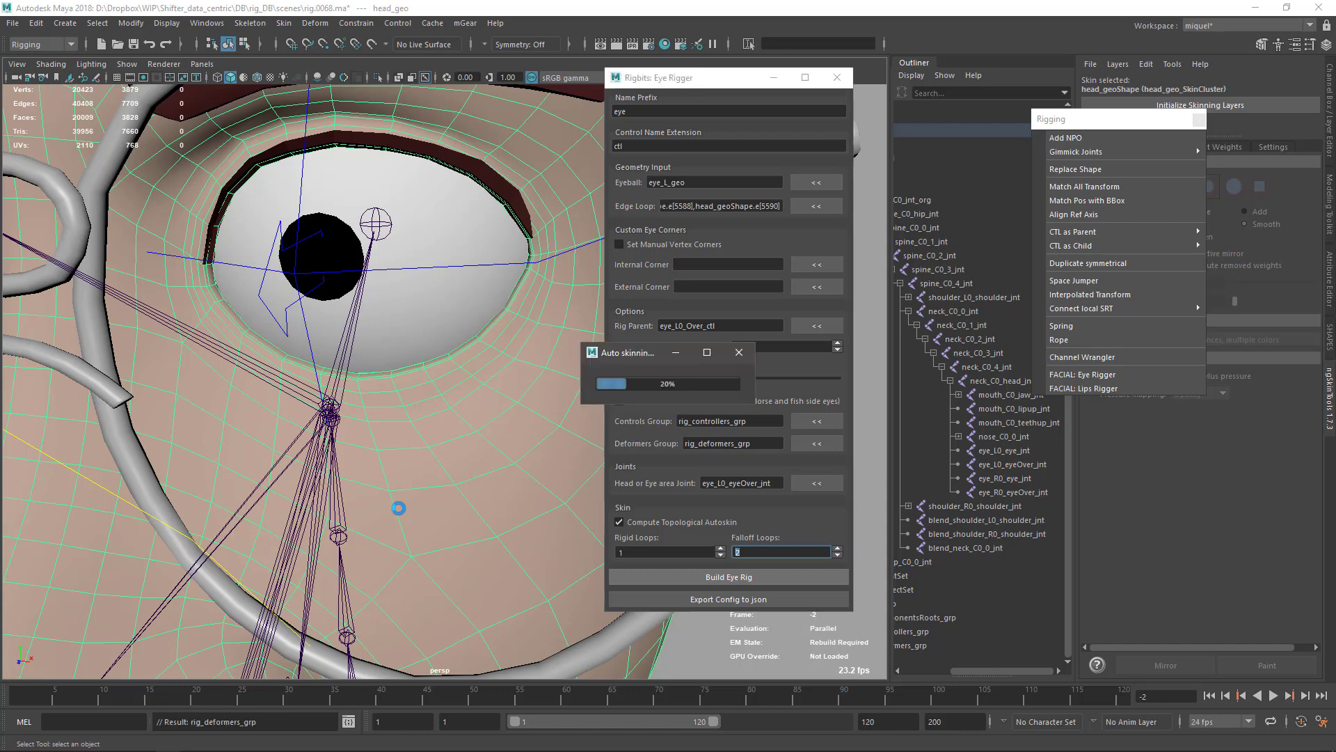
# Test the lower eyelid deformation by moving eye_L_lowMid_ctl vertically, and undo the moves
pyautogui.scroll(-1, 388, 457)
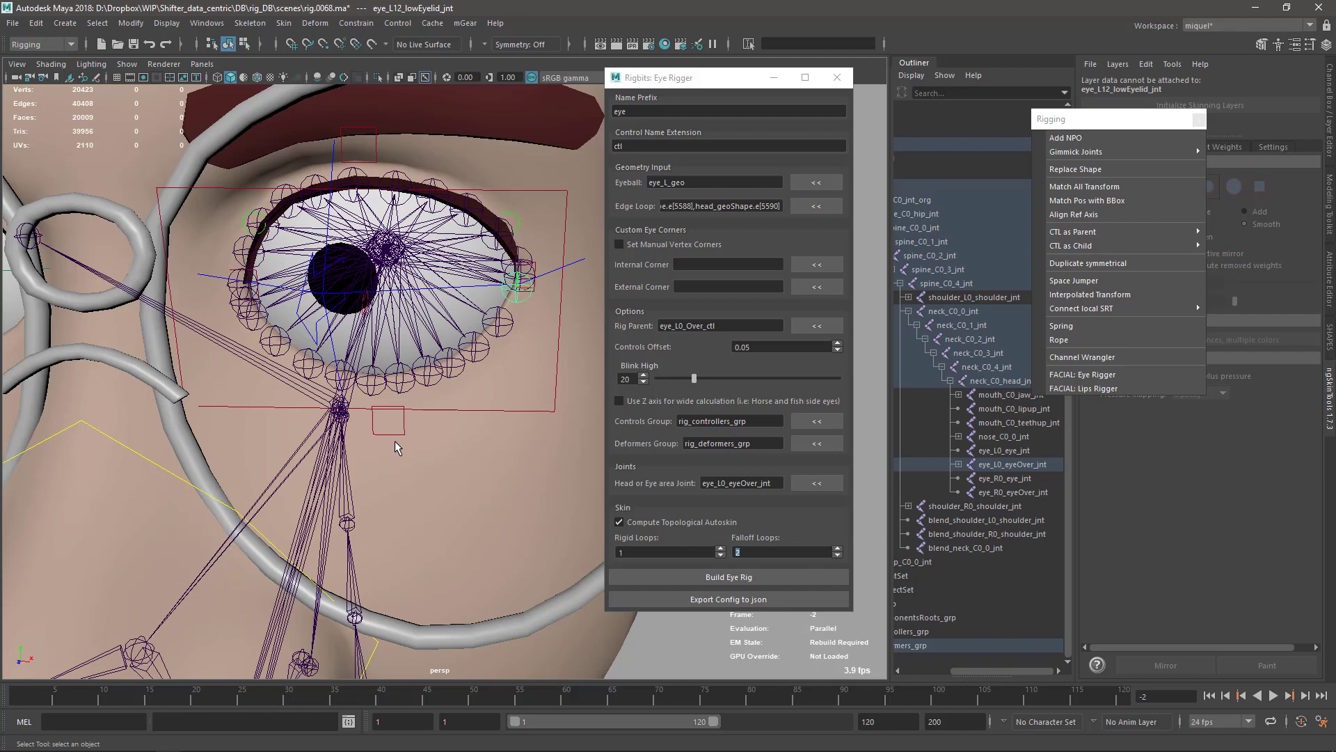
pyautogui.moveTo(390, 447)
pyautogui.keyDown('alt'); pyautogui.mouseDown()
pyautogui.moveTo(390, 379)
pyautogui.moveTo(412, 394)
pyautogui.moveTo(395, 365)
pyautogui.moveTo(396, 288)
pyautogui.moveTo(397, 311)
pyautogui.mouseUp(); pyautogui.keyUp('alt')
pyautogui.click(395, 416)
pyautogui.press('w')
pyautogui.hotkey('ctrl', 'z')
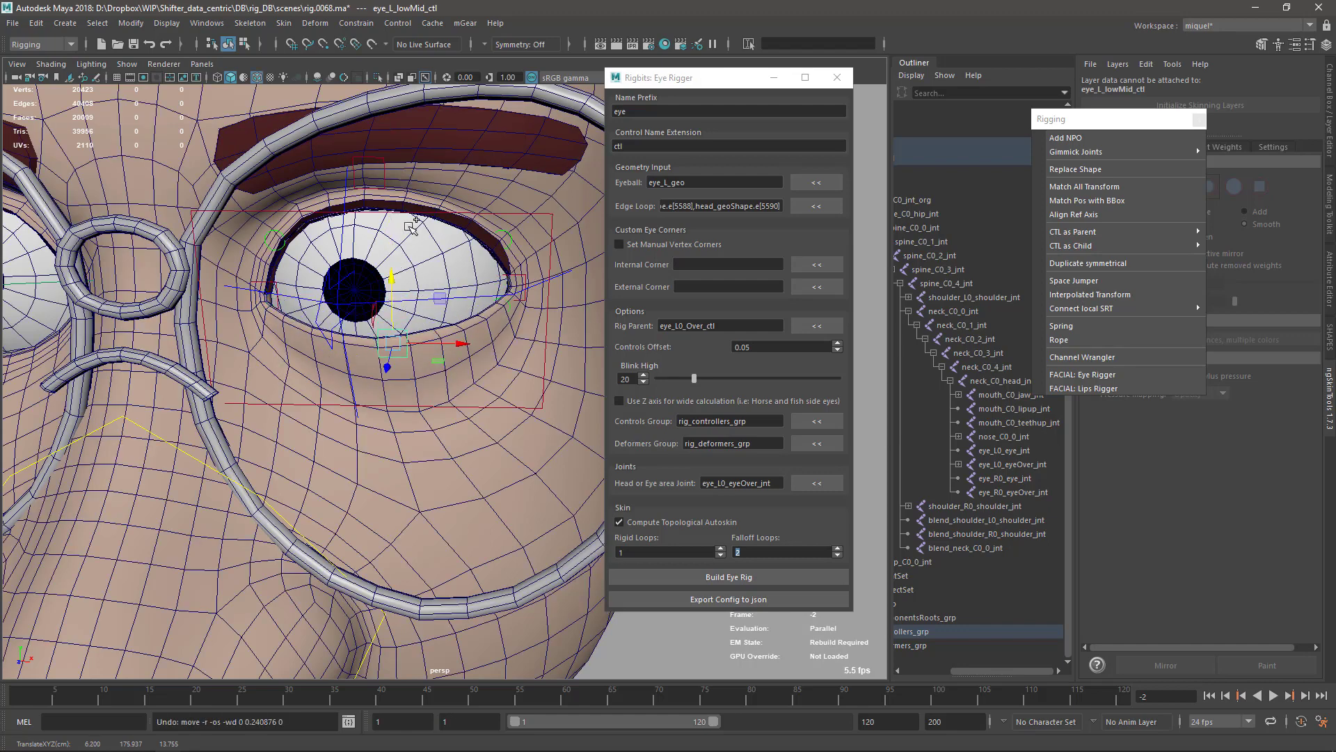
pyautogui.hotkey('ctrl', 'z')
pyautogui.hotkey('ctrl', 'z')
pyautogui.hotkey('ctrl', 'z')
pyautogui.press('q')
# Select the upper mid eyelid control eye_L_upMid_ctl and display its channel attributes clear of the floating Rigging menu
pyautogui.click(383, 182)
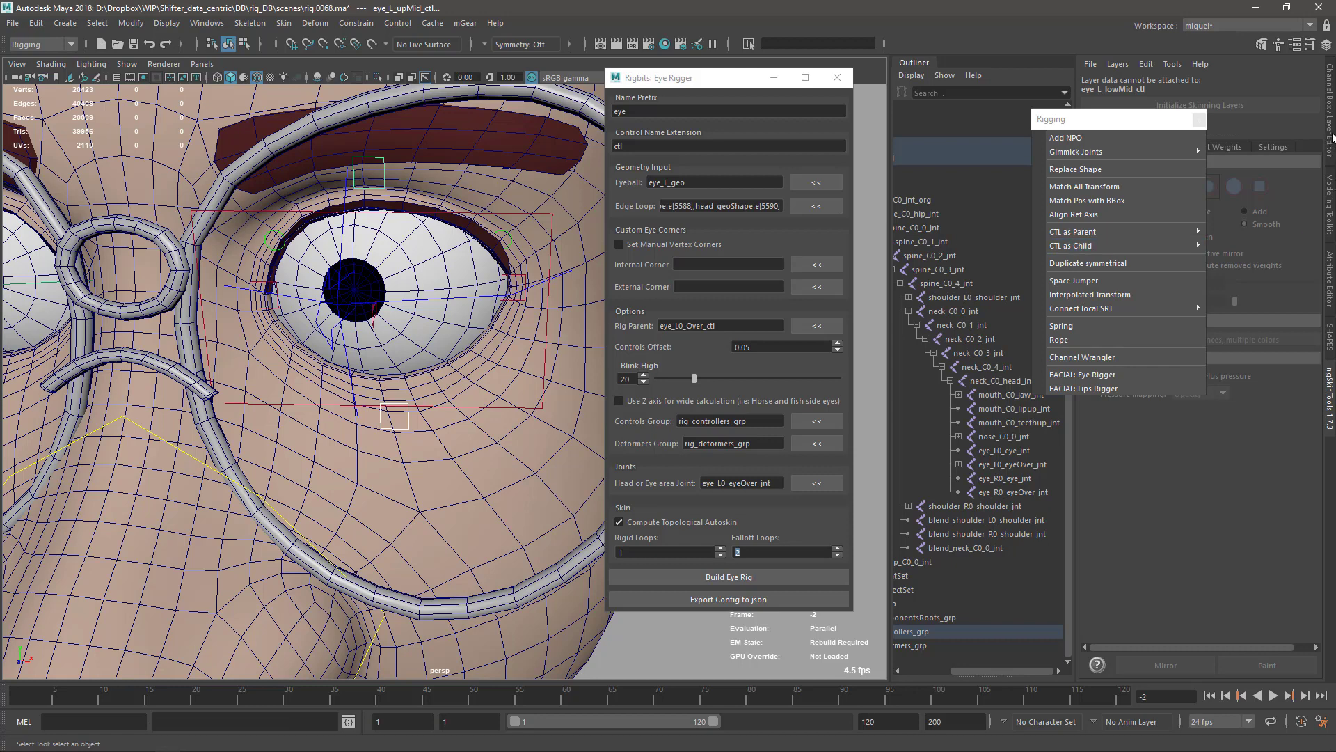
pyautogui.click(1332, 137)
pyautogui.moveTo(1116, 120); pyautogui.dragTo(1021, 107)
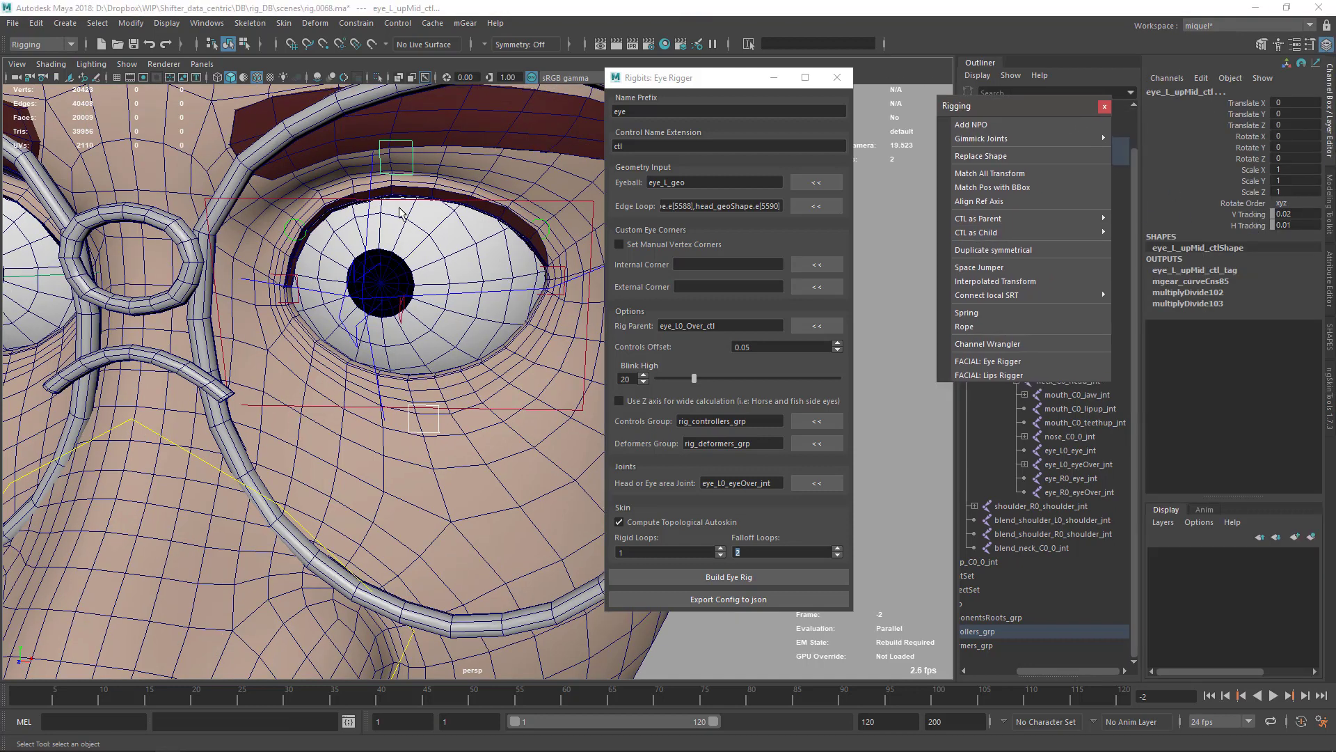
pyautogui.click(410, 175)
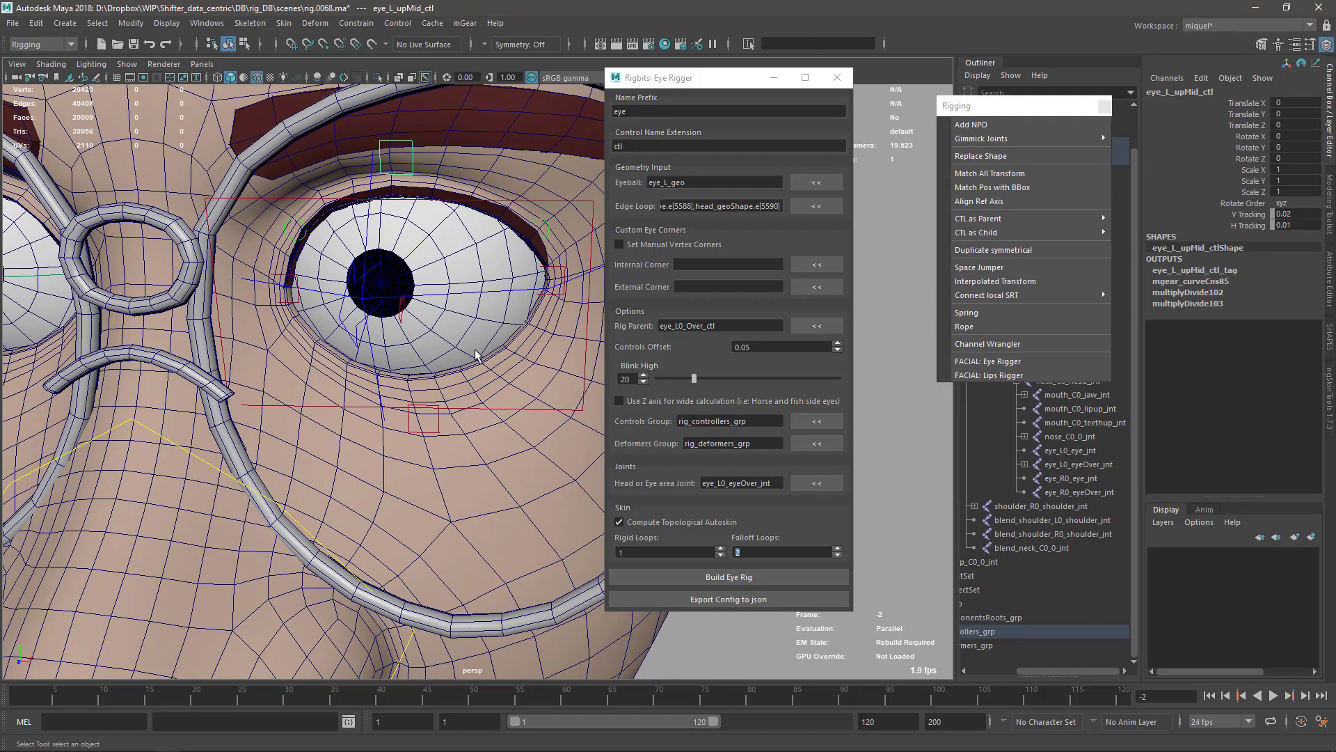
# Test the left eye's blink by changing the Blink attribute of eye_L_over_ctl to 1 and back to 0
pyautogui.click(501, 410)
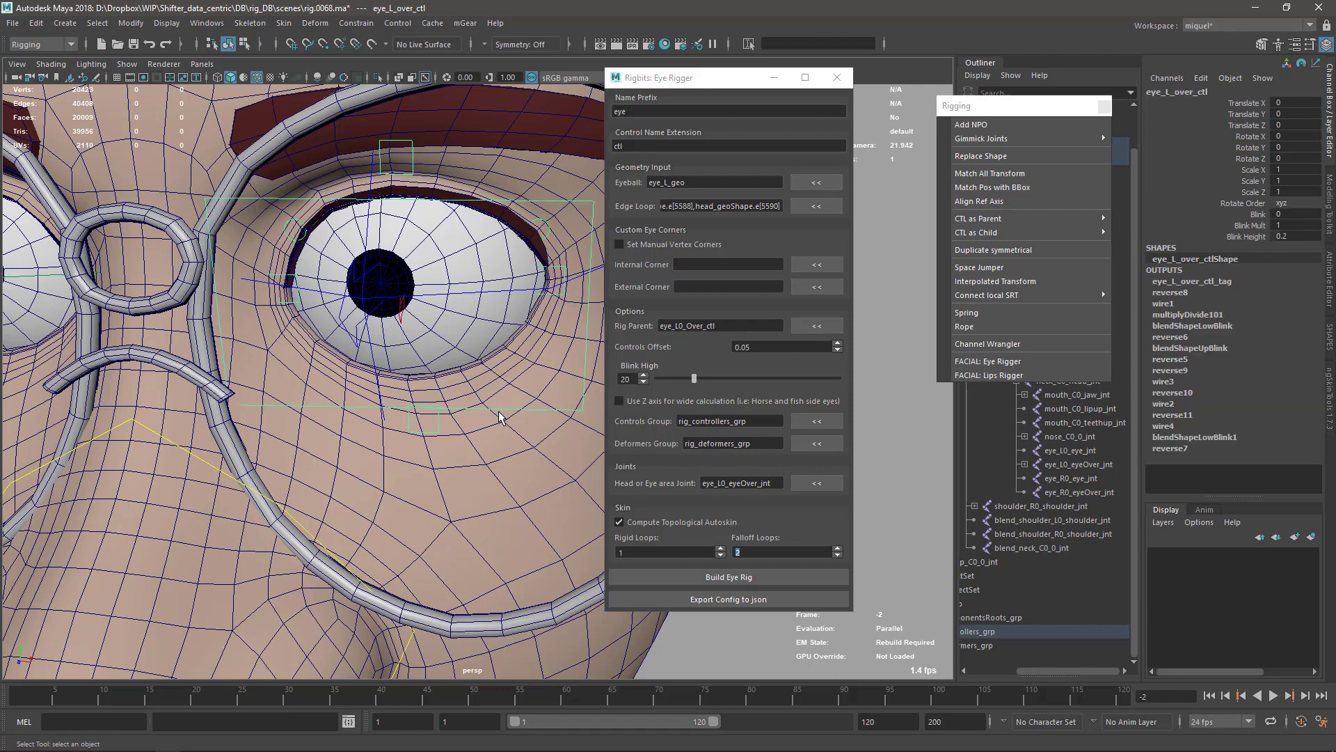
pyautogui.click(1259, 215)
pyautogui.moveTo(387, 354)
pyautogui.mouseDown(button='middle')
pyautogui.moveTo(408, 349)
pyautogui.moveTo(381, 348)
pyautogui.mouseUp(button='middle')
pyautogui.keyDown('alt'); pyautogui.moveTo(390, 348); pyautogui.dragTo(418, 334); pyautogui.keyUp('alt')
pyautogui.keyDown('alt'); pyautogui.moveTo(417, 327); pyautogui.dragTo(463, 320, button='right'); pyautogui.keyUp('alt')
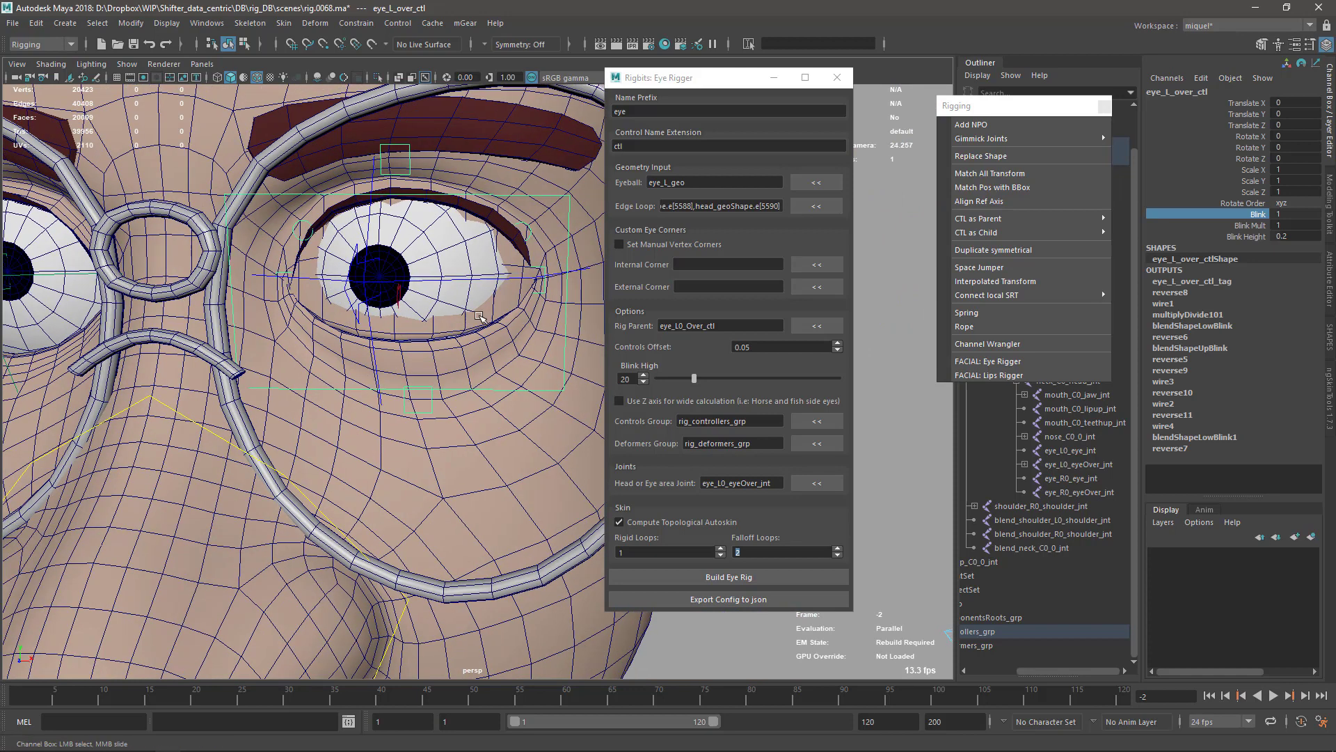
pyautogui.moveTo(463, 320)
pyautogui.mouseDown(button='middle')
pyautogui.moveTo(480, 317)
pyautogui.moveTo(463, 318)
pyautogui.mouseUp(button='middle')
pyautogui.keyDown('alt'); pyautogui.moveTo(529, 530); pyautogui.dragTo(460, 380, button='right'); pyautogui.keyUp('alt')
pyautogui.hotkey('alt', '1')
pyautogui.hotkey('alt', '1')
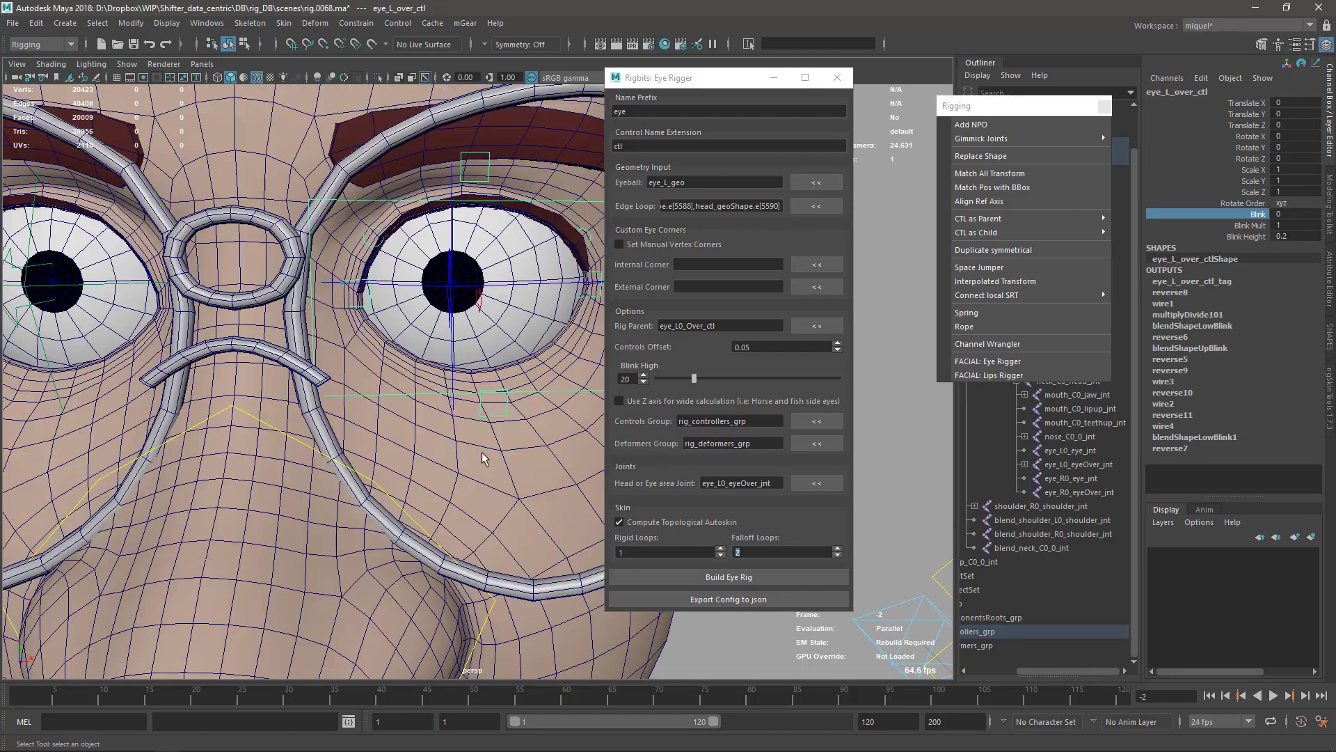
pyautogui.keyDown('alt'); pyautogui.moveTo(473, 468); pyautogui.dragTo(425, 358); pyautogui.keyUp('alt')
pyautogui.hotkey('alt', '1')
pyautogui.hotkey('alt', '1')
pyautogui.hotkey('alt', '1')
pyautogui.hotkey('alt', '1')
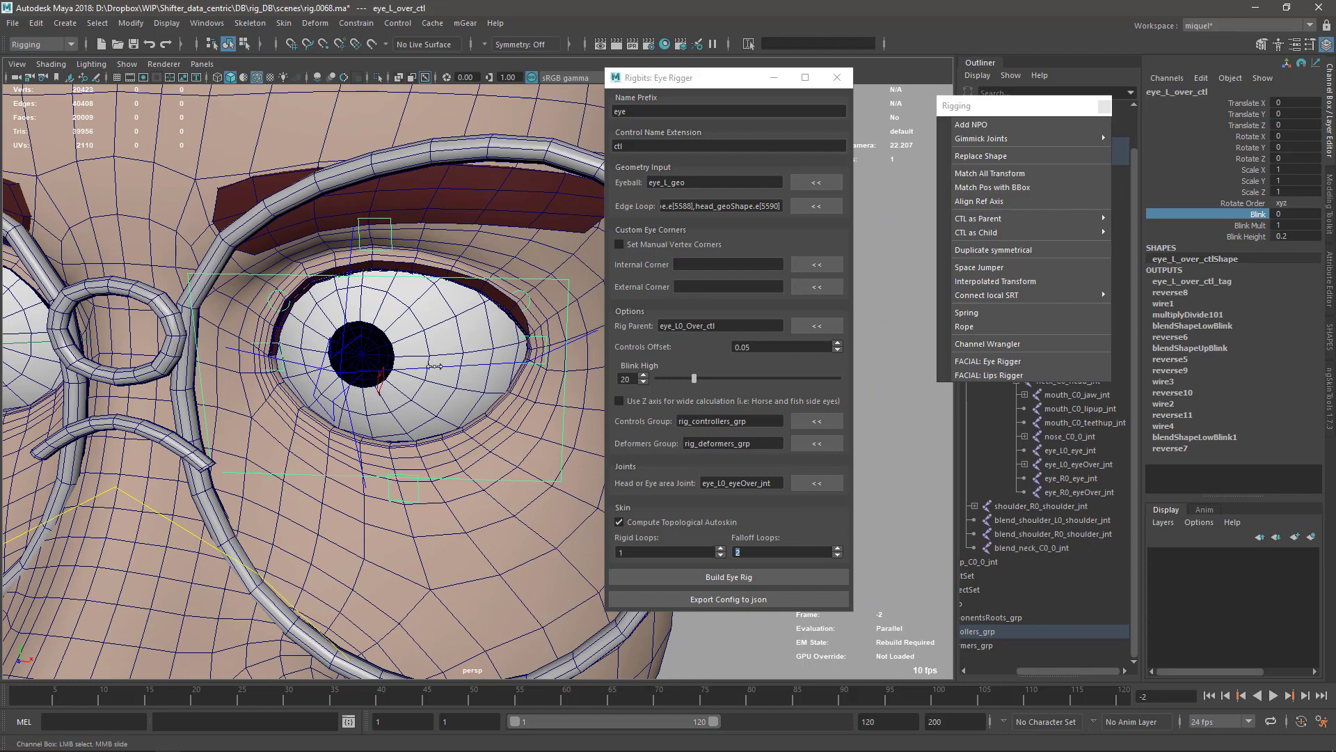
# Set Blink on eye_L_over_ctl to 1 again, inspect the closed left eyelids up close, and return Blink to 0
pyautogui.moveTo(418, 389); pyautogui.dragTo(512, 393, button='middle')
pyautogui.keyDown('alt'); pyautogui.moveTo(512, 394); pyautogui.dragTo(463, 402); pyautogui.keyUp('alt')
pyautogui.keyDown('alt'); pyautogui.moveTo(463, 402); pyautogui.dragTo(481, 399, button='right'); pyautogui.keyUp('alt')
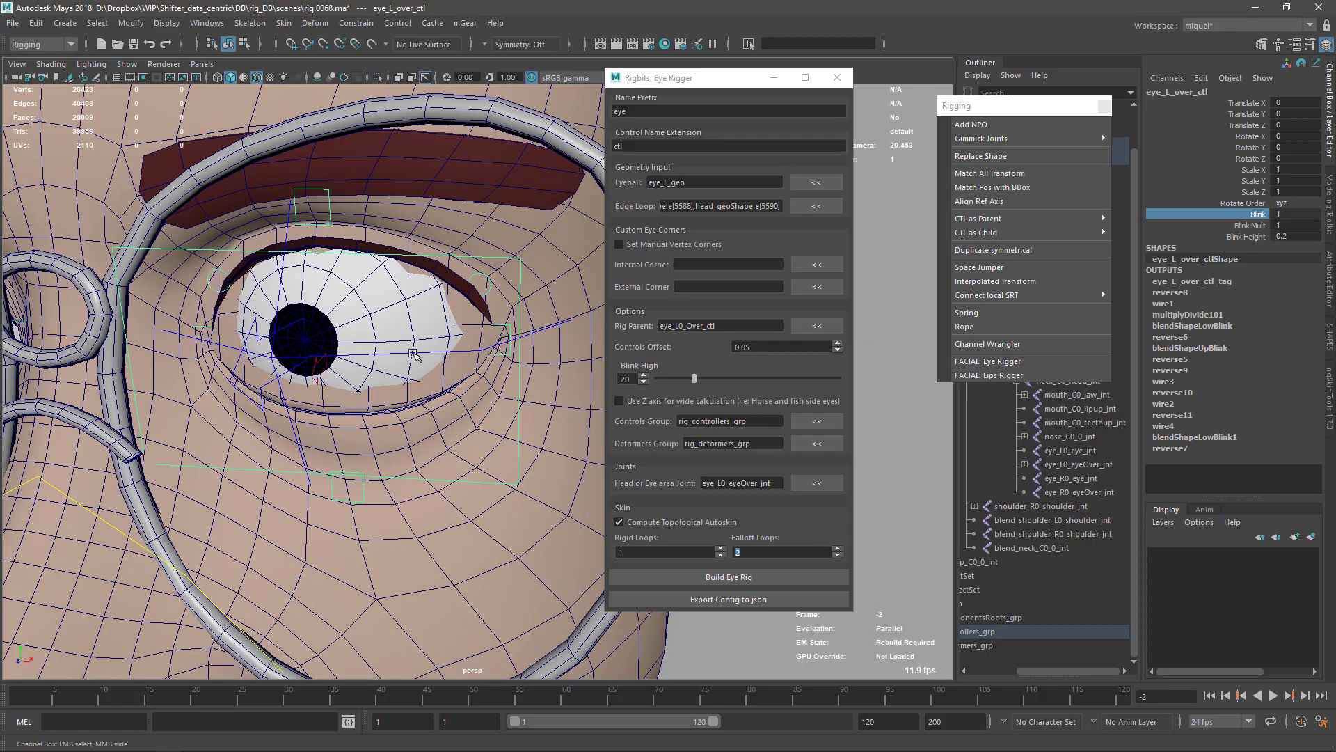
pyautogui.keyDown('alt'); pyautogui.moveTo(481, 398); pyautogui.dragTo(429, 376, button='middle'); pyautogui.keyUp('alt')
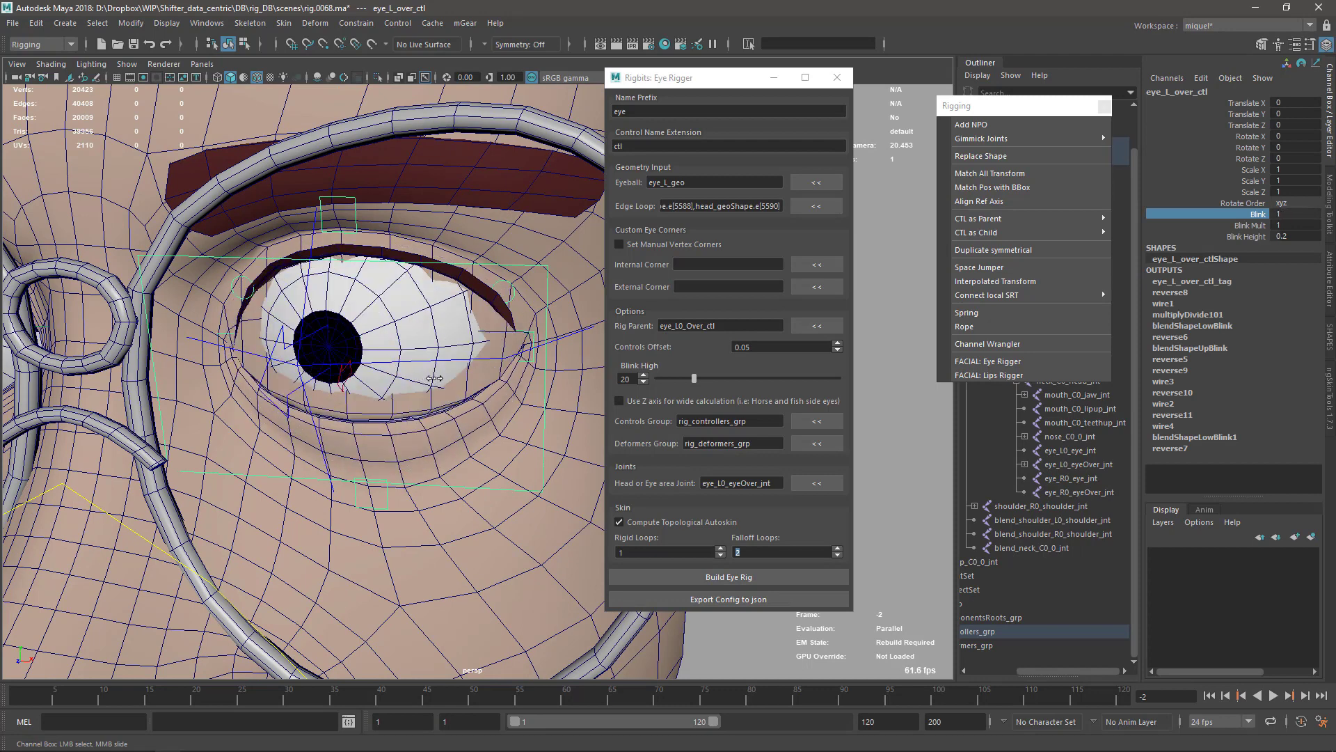
pyautogui.moveTo(426, 380); pyautogui.dragTo(446, 381, button='middle')
pyautogui.moveTo(432, 377); pyautogui.dragTo(400, 384, button='middle')
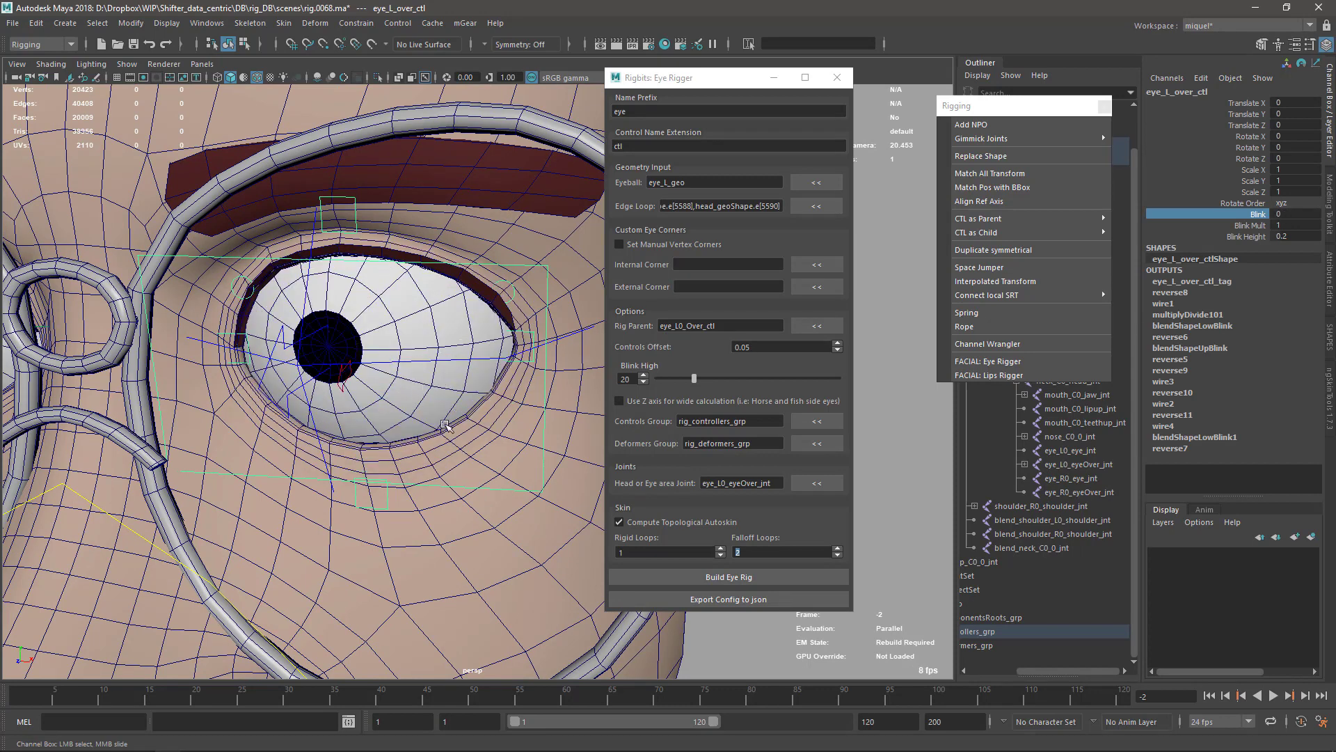
pyautogui.keyDown('alt'); pyautogui.moveTo(430, 442); pyautogui.dragTo(462, 345, button='right'); pyautogui.keyUp('alt')
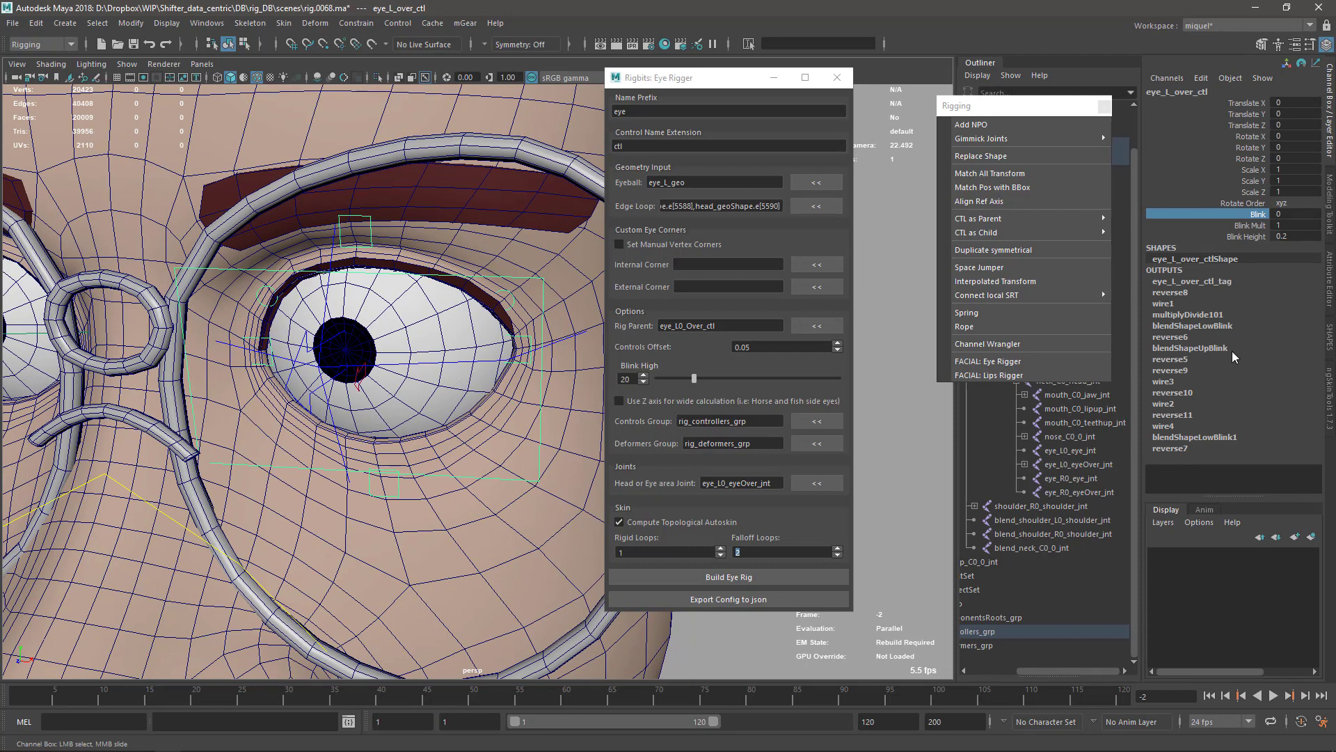
# Select head_geo and check the Skinning Method options of its head_geo_SkinCluster
pyautogui.click(564, 543)
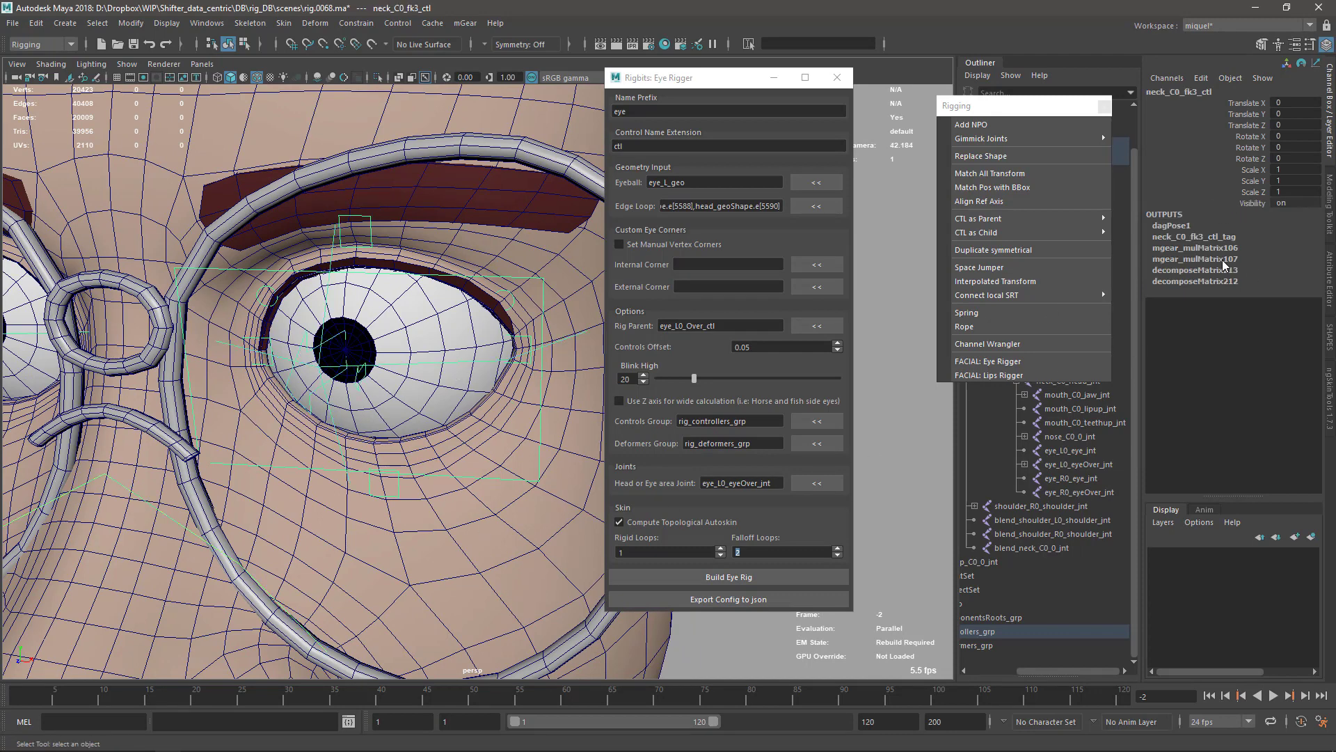
pyautogui.click(519, 570)
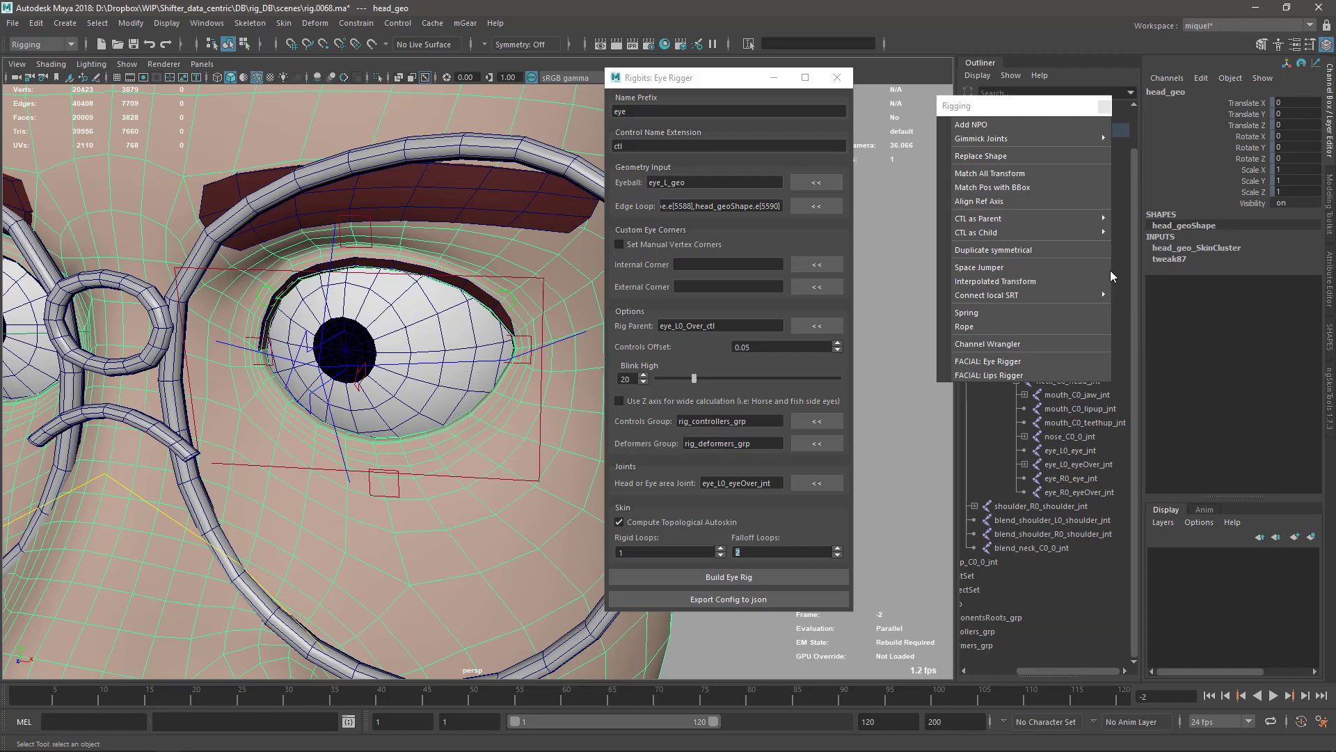
pyautogui.click(1207, 251)
pyautogui.click(1295, 269)
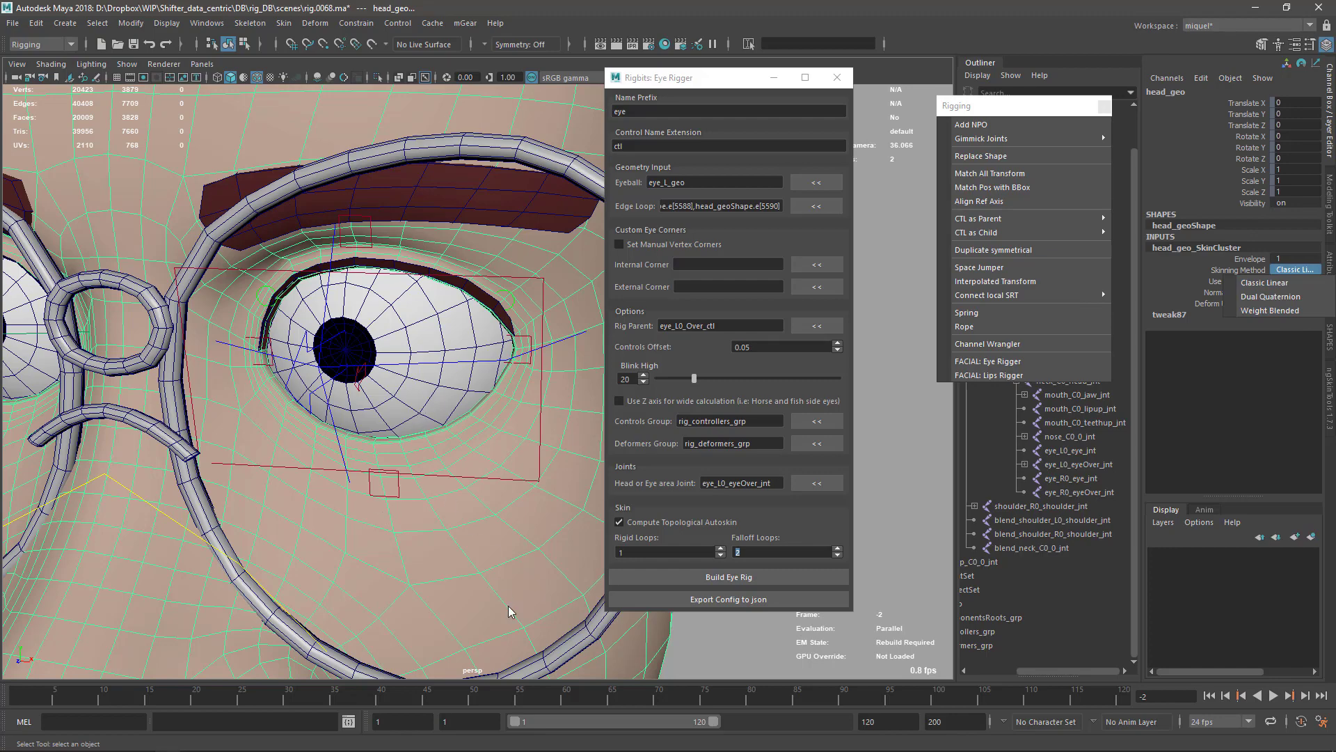
pyautogui.click(742, 655)
pyautogui.click(494, 560)
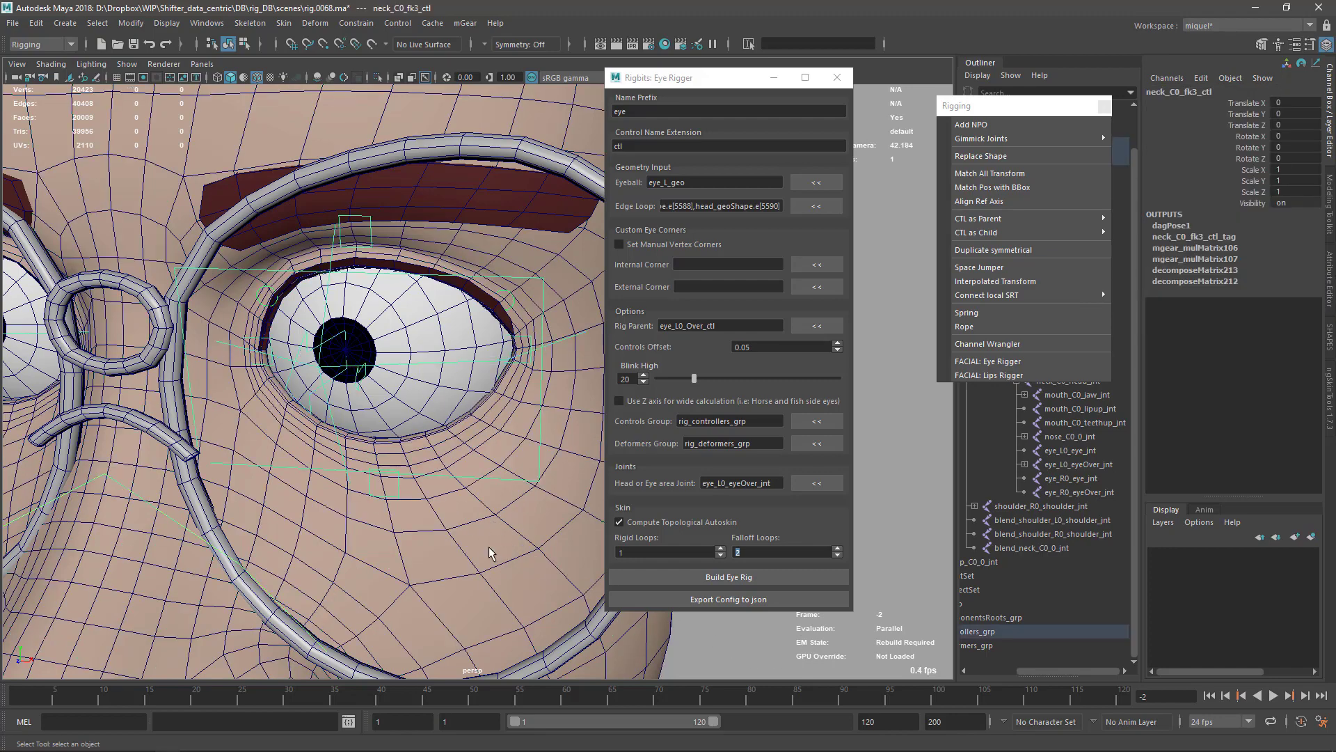
# Reselect the head mesh and shift the Rigbits Eye Rigger window away from the face to show both eyes
pyautogui.keyDown('alt'); pyautogui.moveTo(486, 585); pyautogui.dragTo(438, 546, button='right'); pyautogui.keyUp('alt')
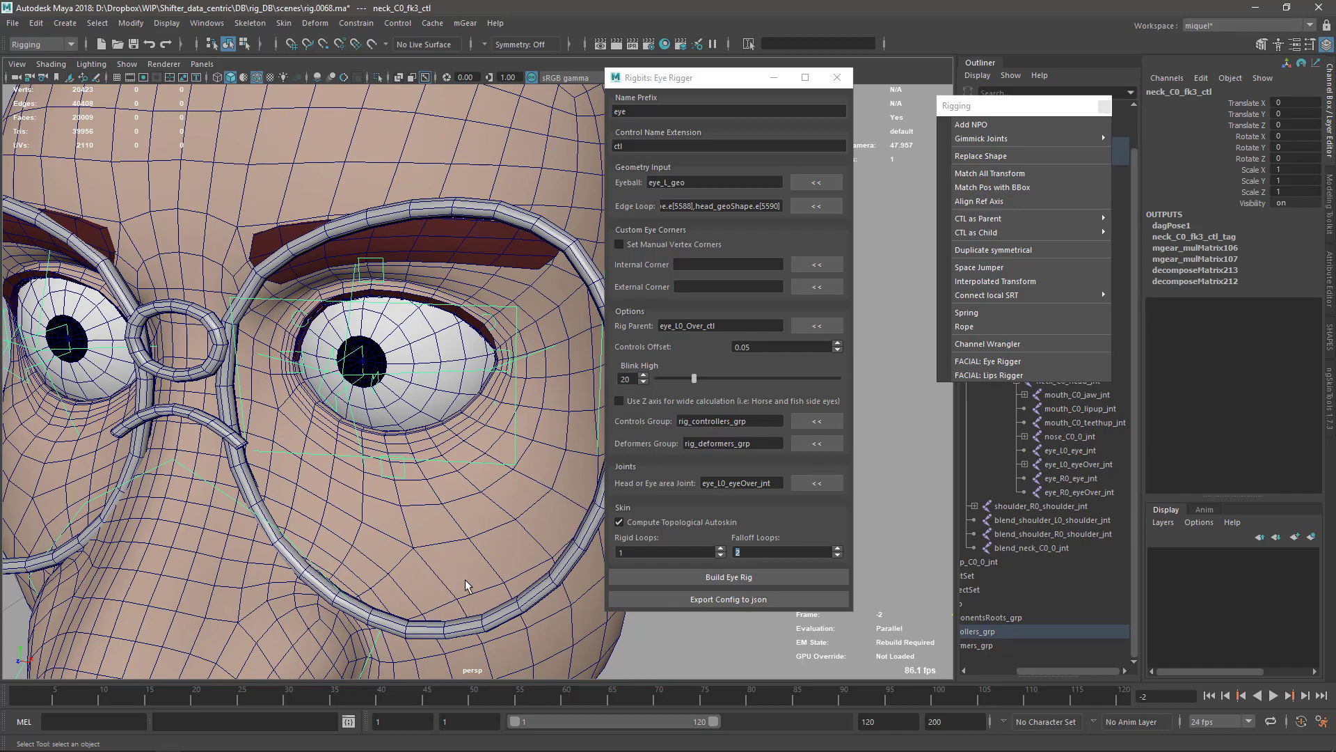
pyautogui.keyDown('alt'); pyautogui.moveTo(419, 574); pyautogui.dragTo(438, 407); pyautogui.keyUp('alt')
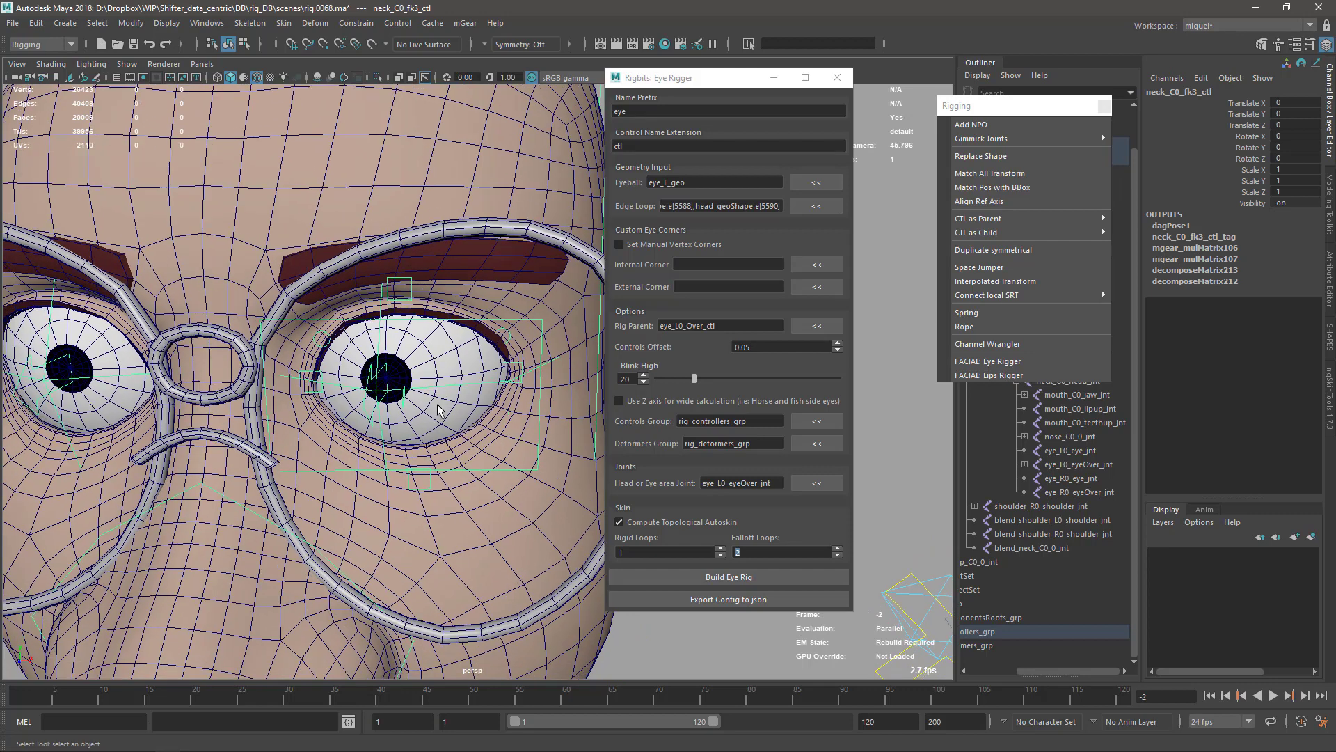
pyautogui.click(485, 586)
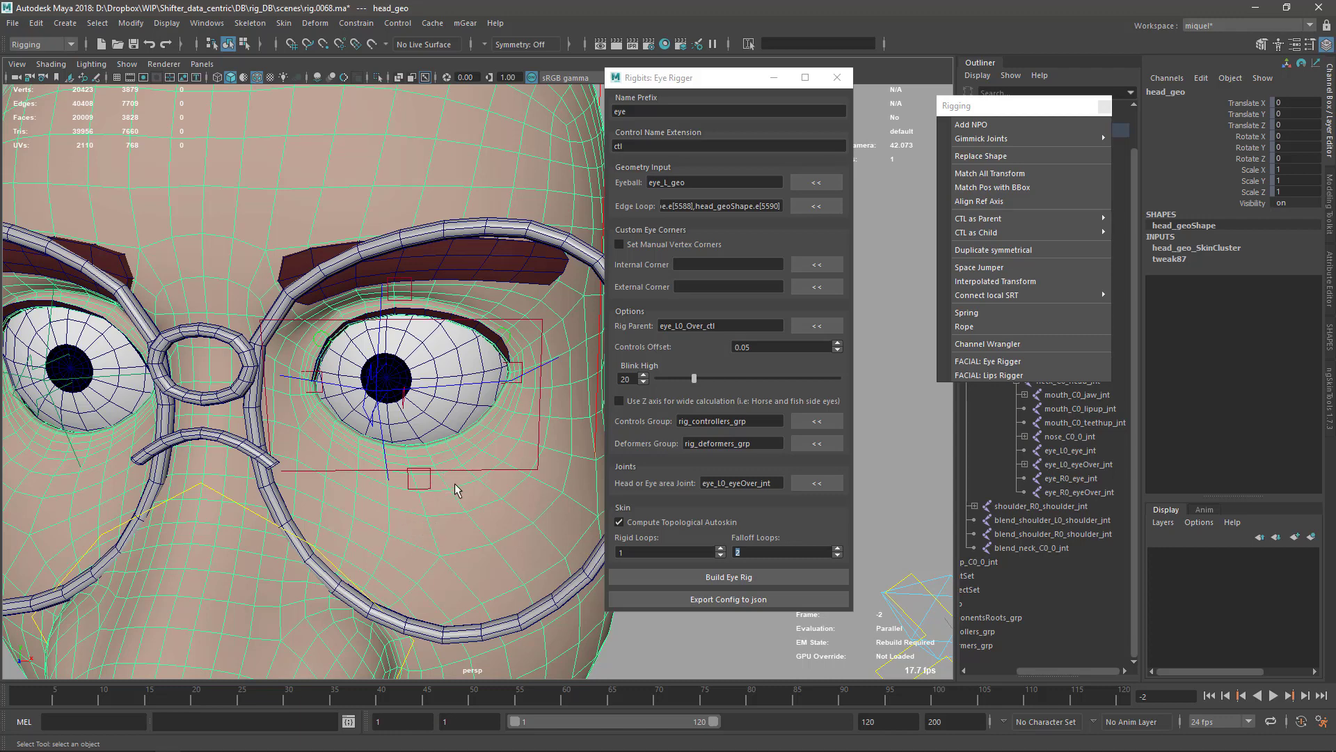
pyautogui.scroll(1, 412, 491)
pyautogui.moveTo(674, 79); pyautogui.dragTo(707, 87)
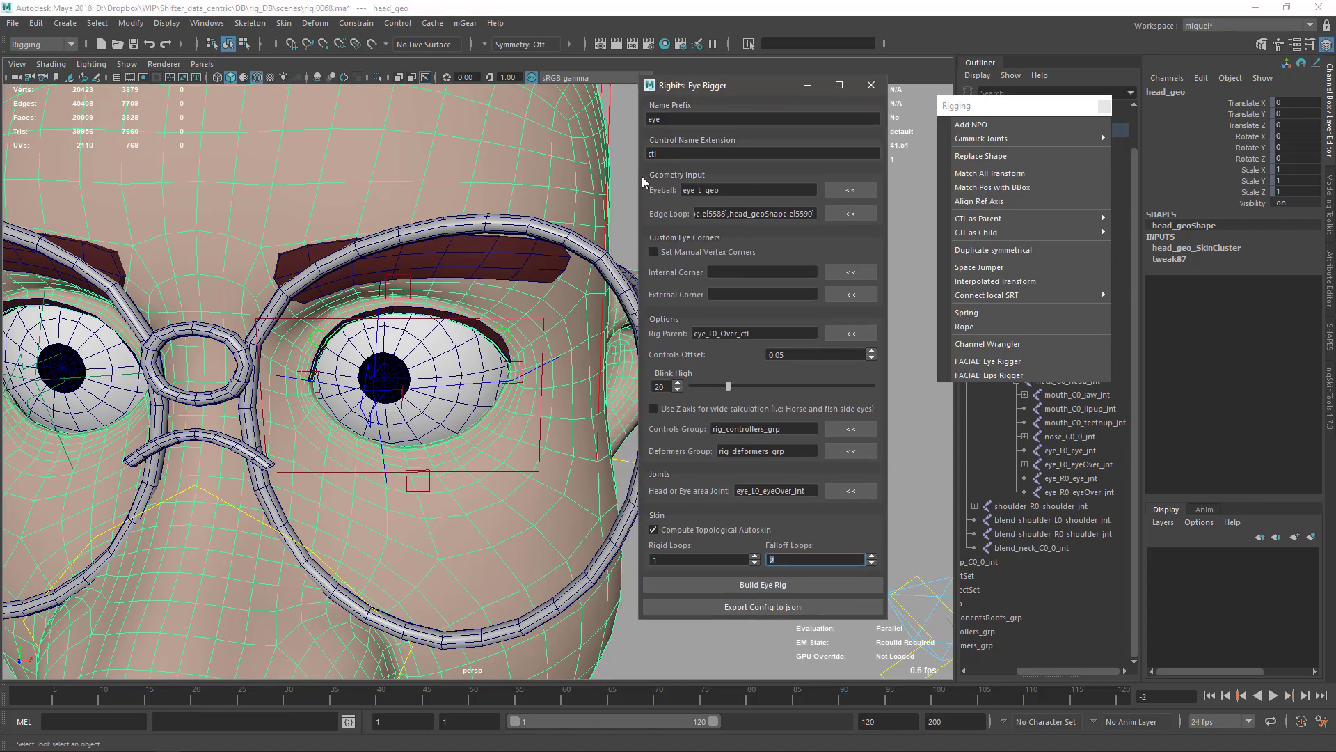
pyautogui.keyDown('alt'); pyautogui.moveTo(468, 504); pyautogui.dragTo(423, 438, button='right'); pyautogui.keyUp('alt')
pyautogui.keyDown('alt'); pyautogui.moveTo(423, 438); pyautogui.dragTo(507, 380, button='middle'); pyautogui.keyUp('alt')
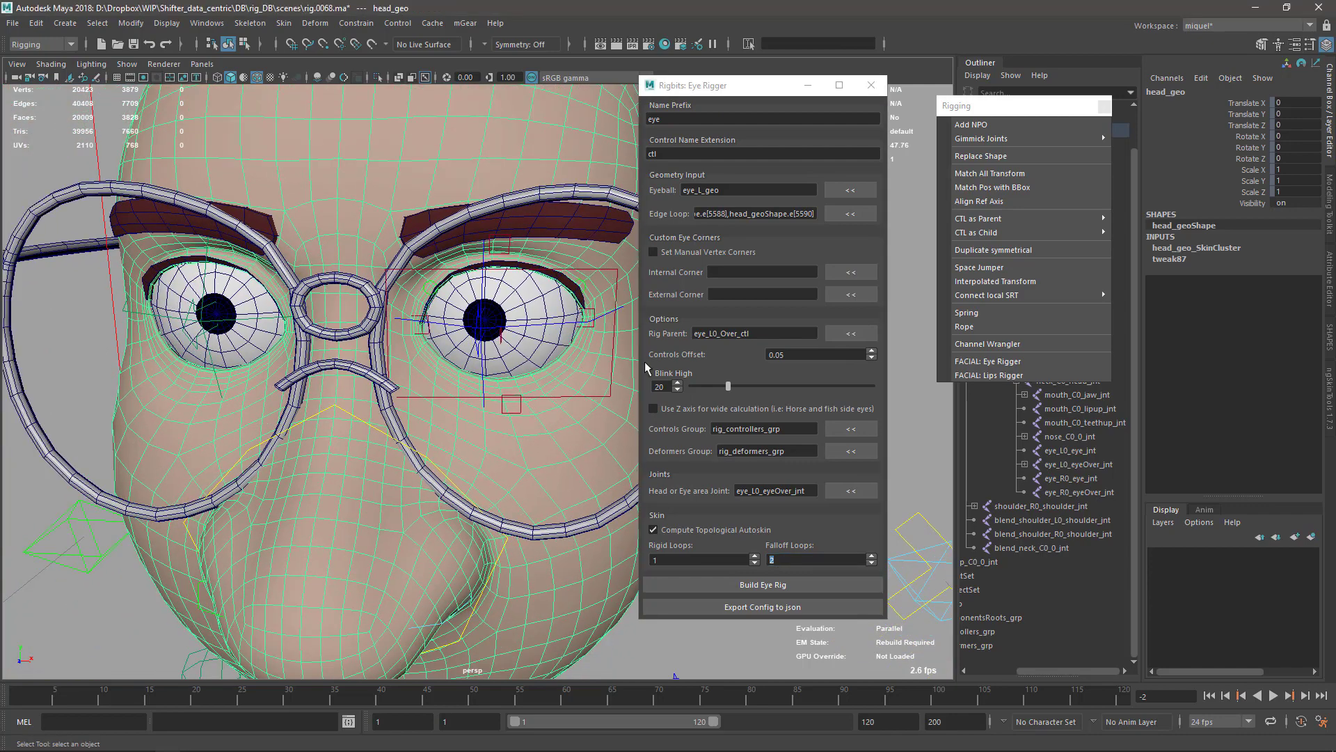
# Export the left eye's rig configuration to the build\data folder as the .eyes file eyede_L
pyautogui.click(771, 609)
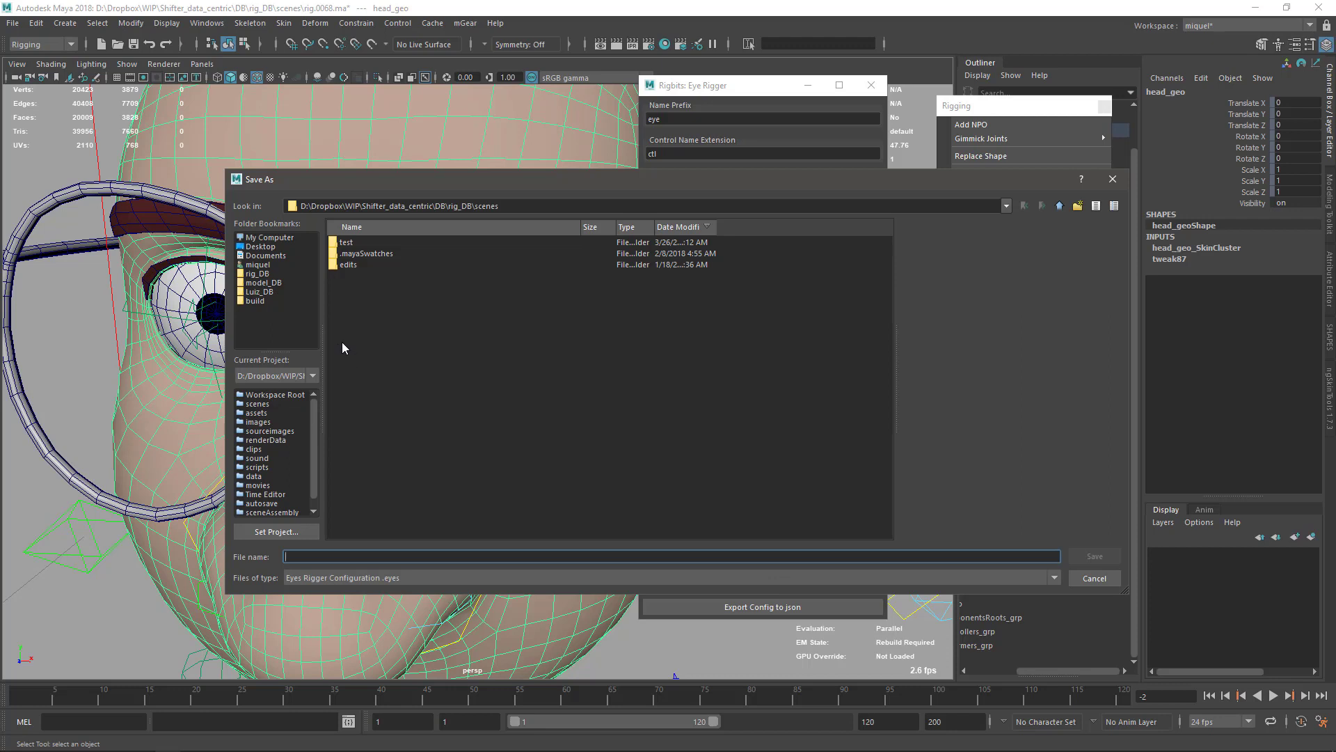
pyautogui.click(256, 301)
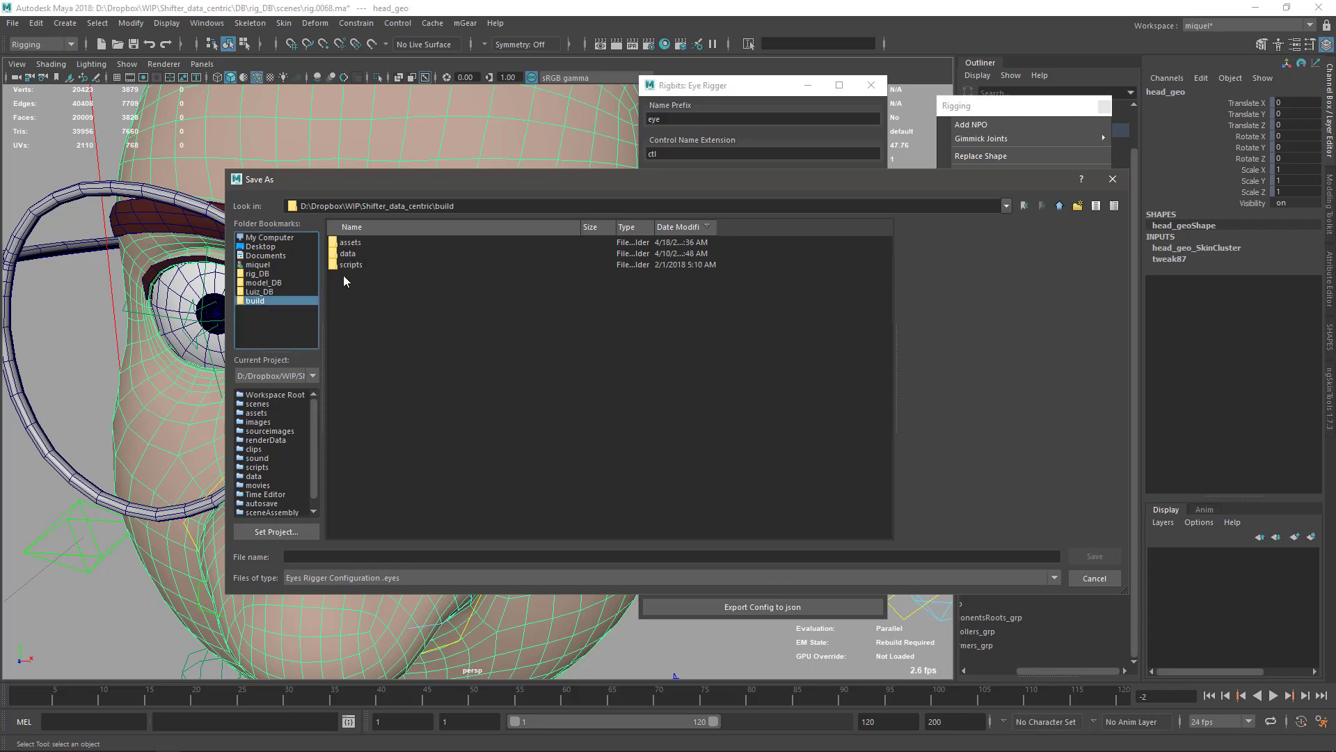
pyautogui.click(349, 255)
pyautogui.doubleClick(346, 255)
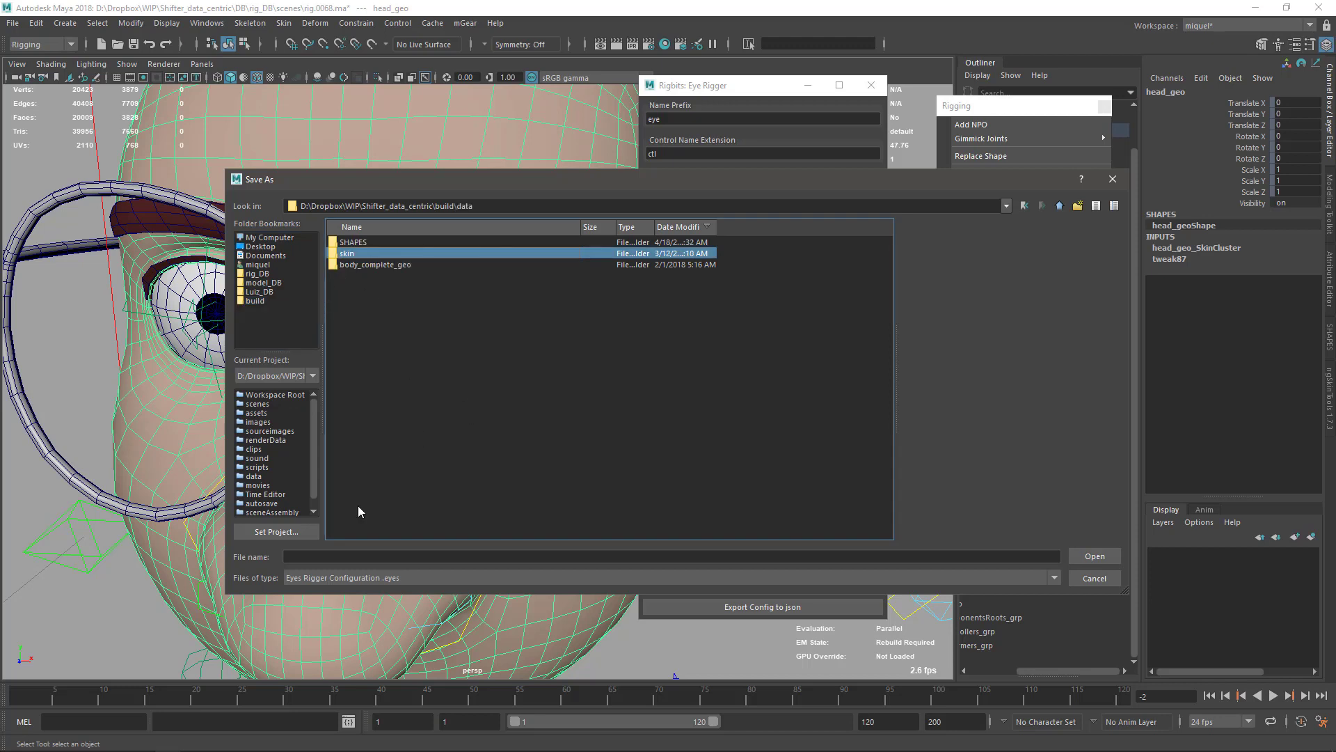
pyautogui.click(300, 556)
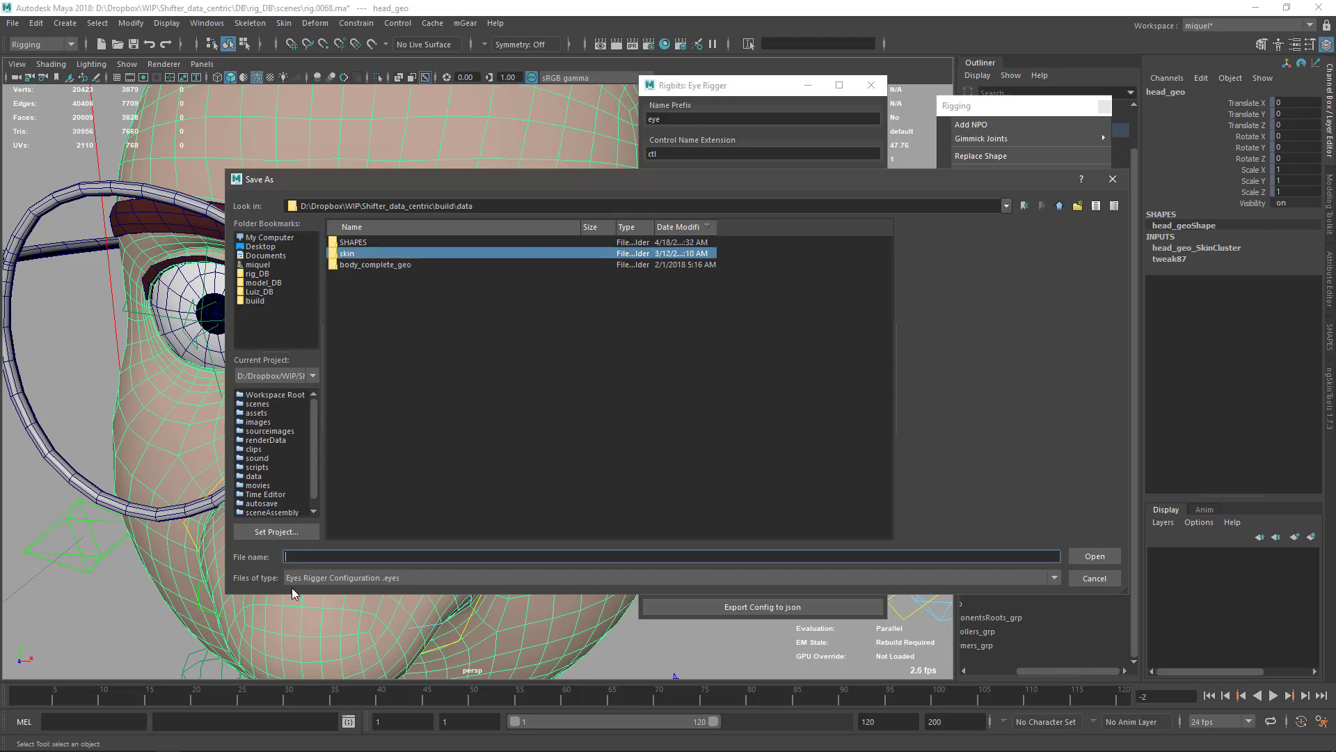
pyautogui.write('eye')
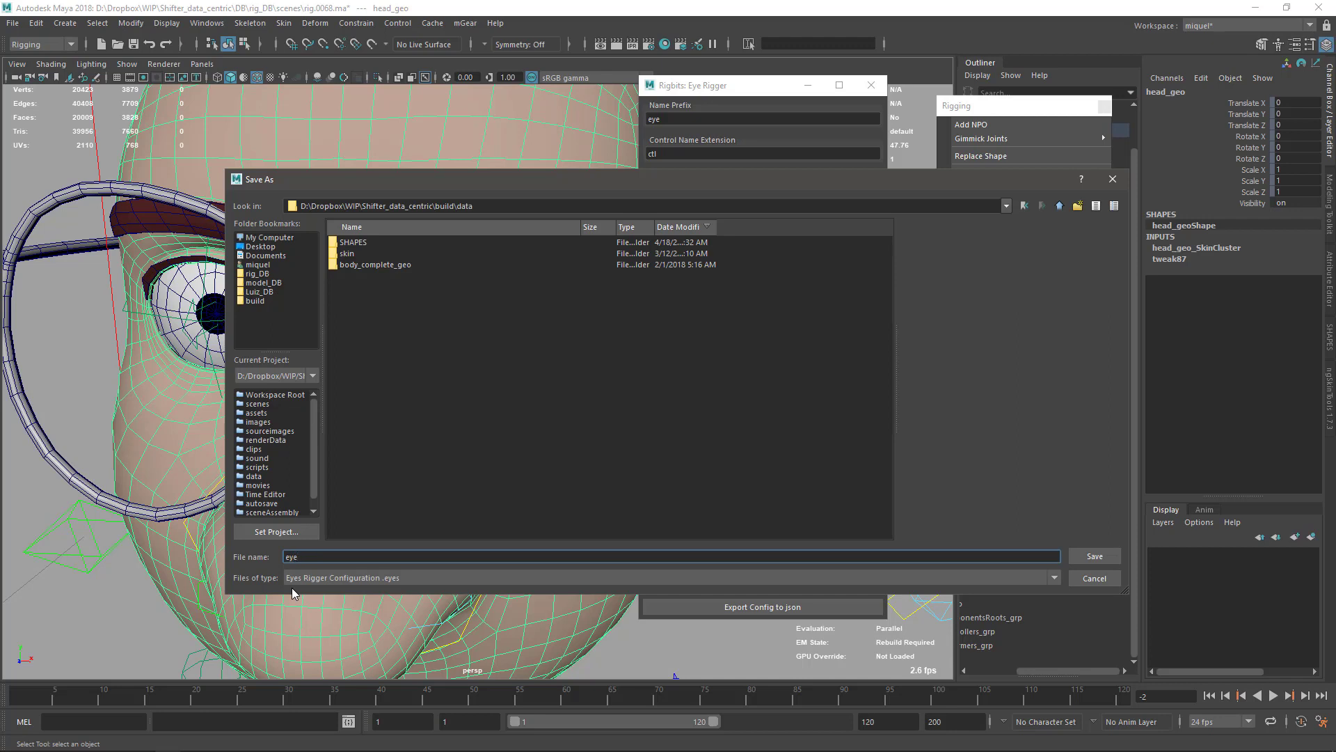
pyautogui.write('de_L')
pyautogui.click(1095, 557)
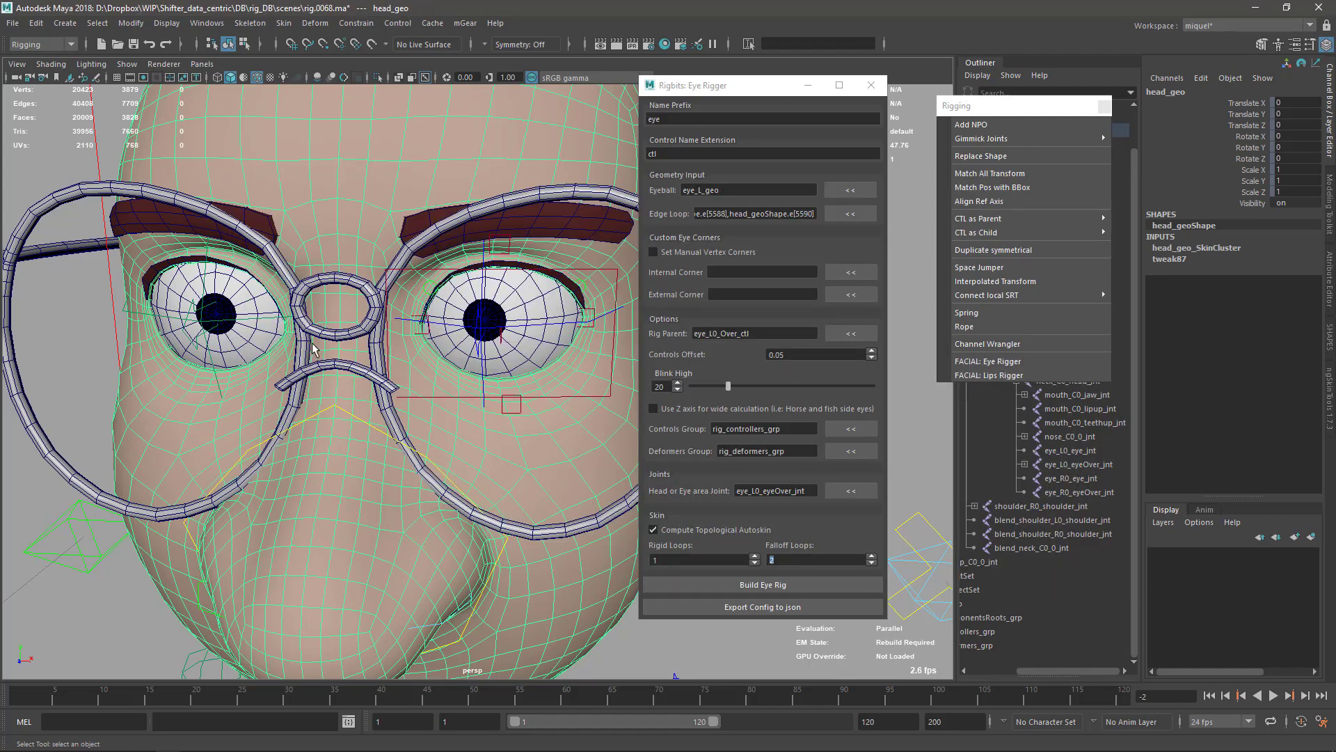
# Load the right eyeball eye_R_geo as the Eyeball geometry for the eye rig
pyautogui.scroll(3, 293, 342)
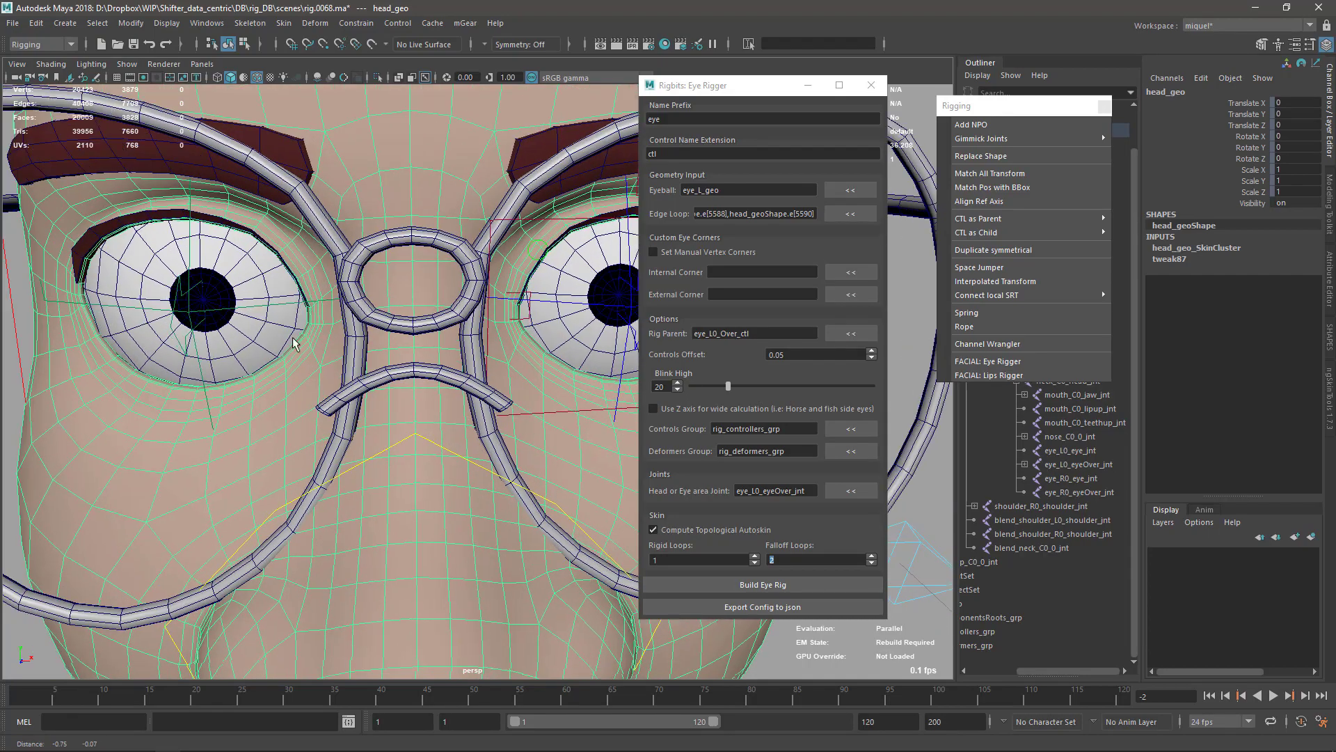
pyautogui.click(295, 343)
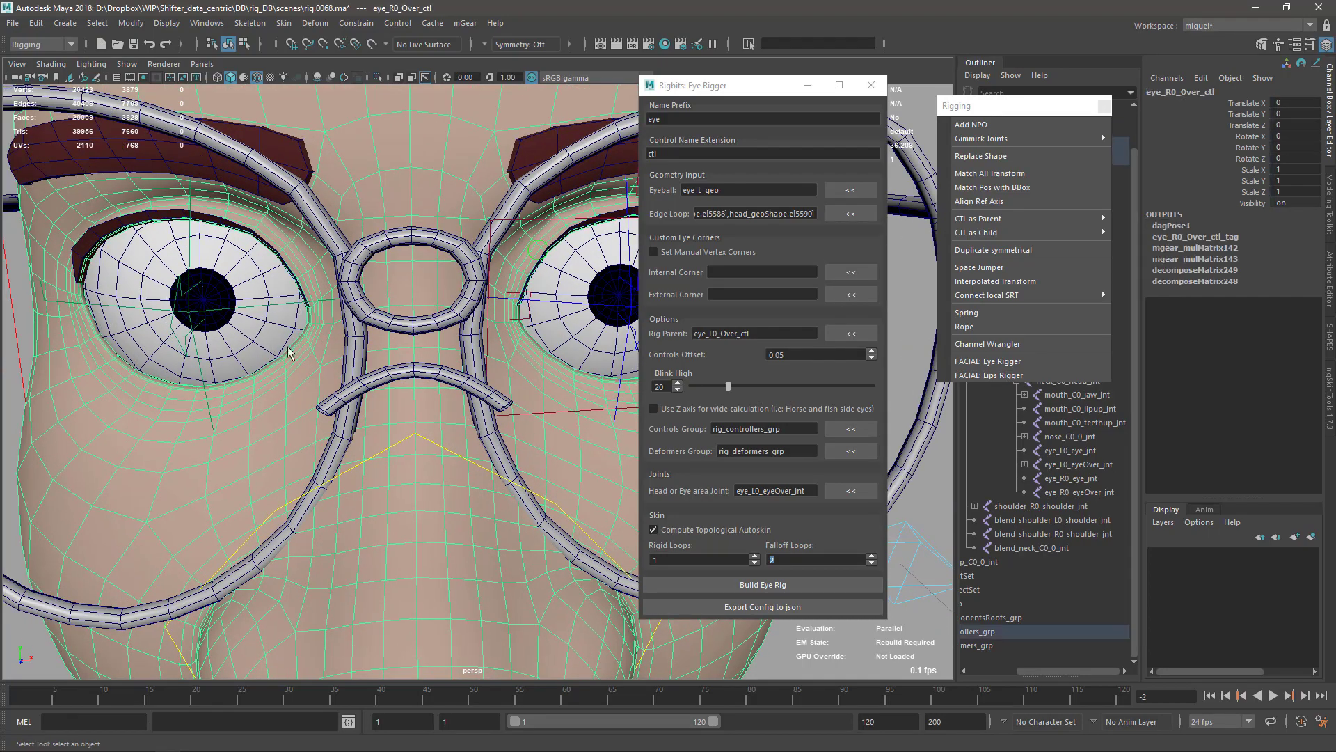
pyautogui.click(847, 189)
# Select the right eyelid's edge loop on the head mesh and load it as the rig's Edge Loop
pyautogui.scroll(6, 224, 350)
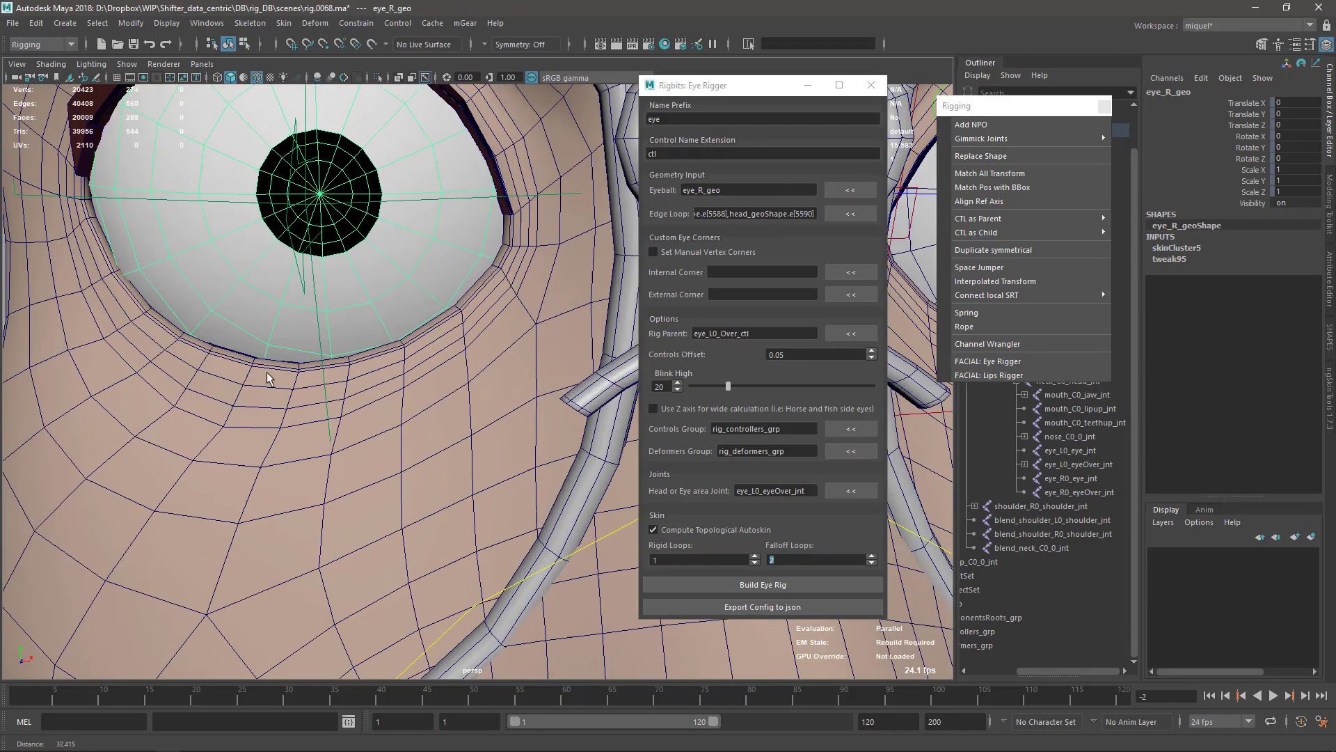
pyautogui.click(293, 395)
pyautogui.moveTo(266, 393); pyautogui.dragTo(278, 373, button='right')
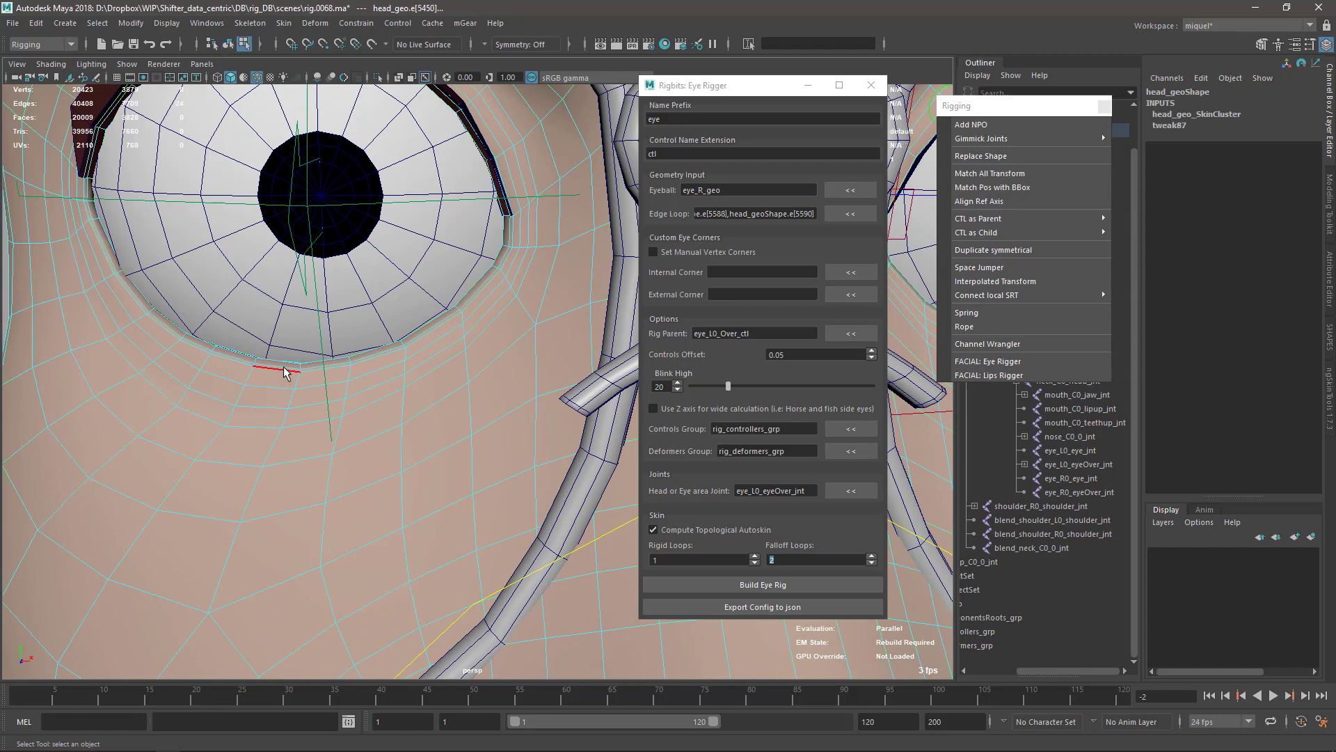
pyautogui.click(278, 369)
pyautogui.scroll(-3, 280, 371)
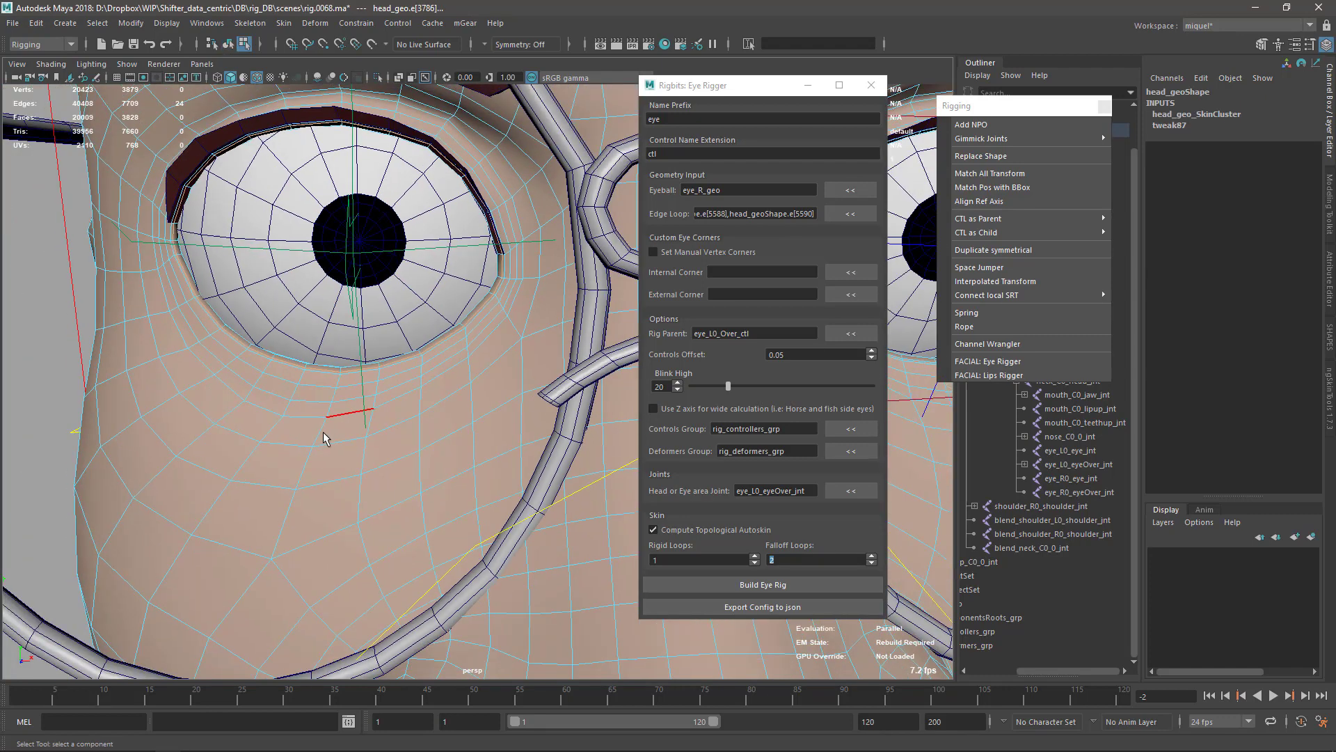
pyautogui.click(851, 213)
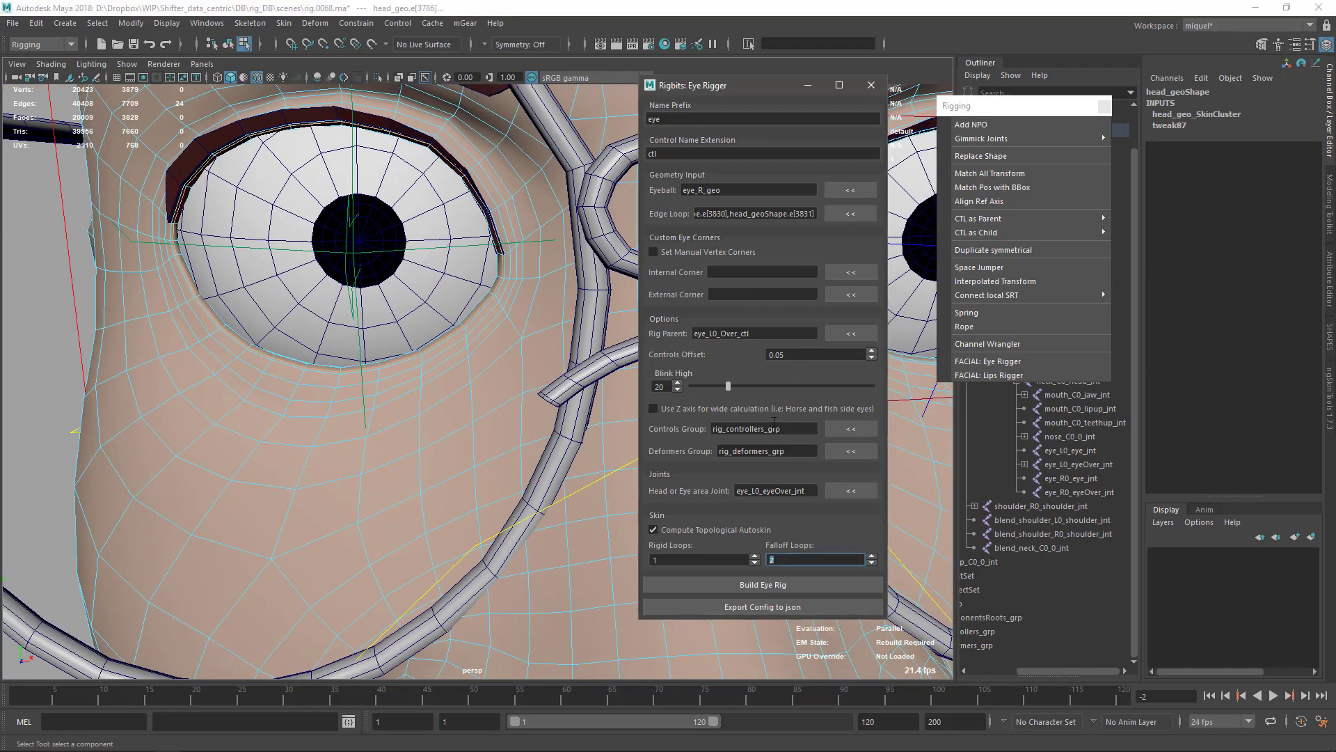
# Change the Head or Eye area Joint to eye_R0_eyeOver_jnt
pyautogui.click(756, 491)
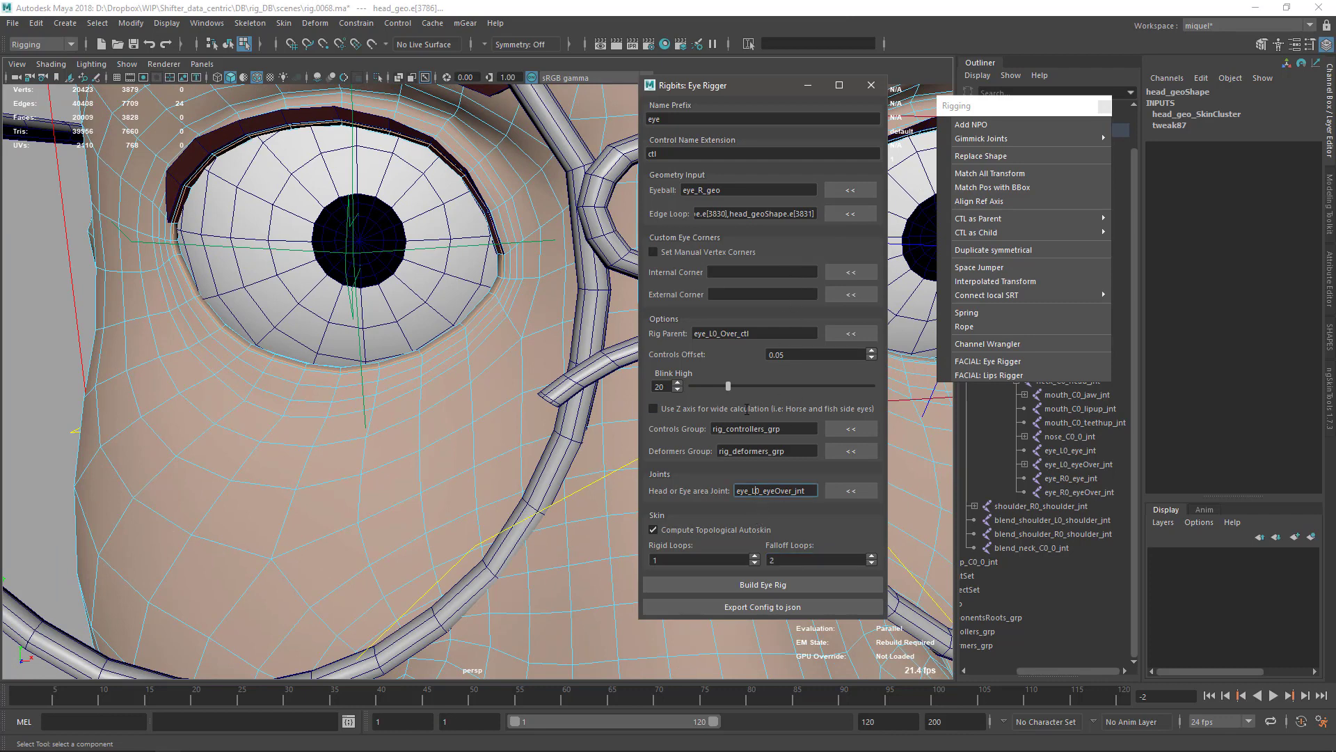
pyautogui.press('BackSpace')
pyautogui.write('R')
# Save an incremental version of the scene and build the right eye rig
pyautogui.keyDown('alt'); pyautogui.moveTo(458, 520); pyautogui.dragTo(456, 398, button='right'); pyautogui.keyUp('alt')
pyautogui.keyDown('alt'); pyautogui.moveTo(456, 398); pyautogui.dragTo(337, 390, button='middle'); pyautogui.keyUp('alt')
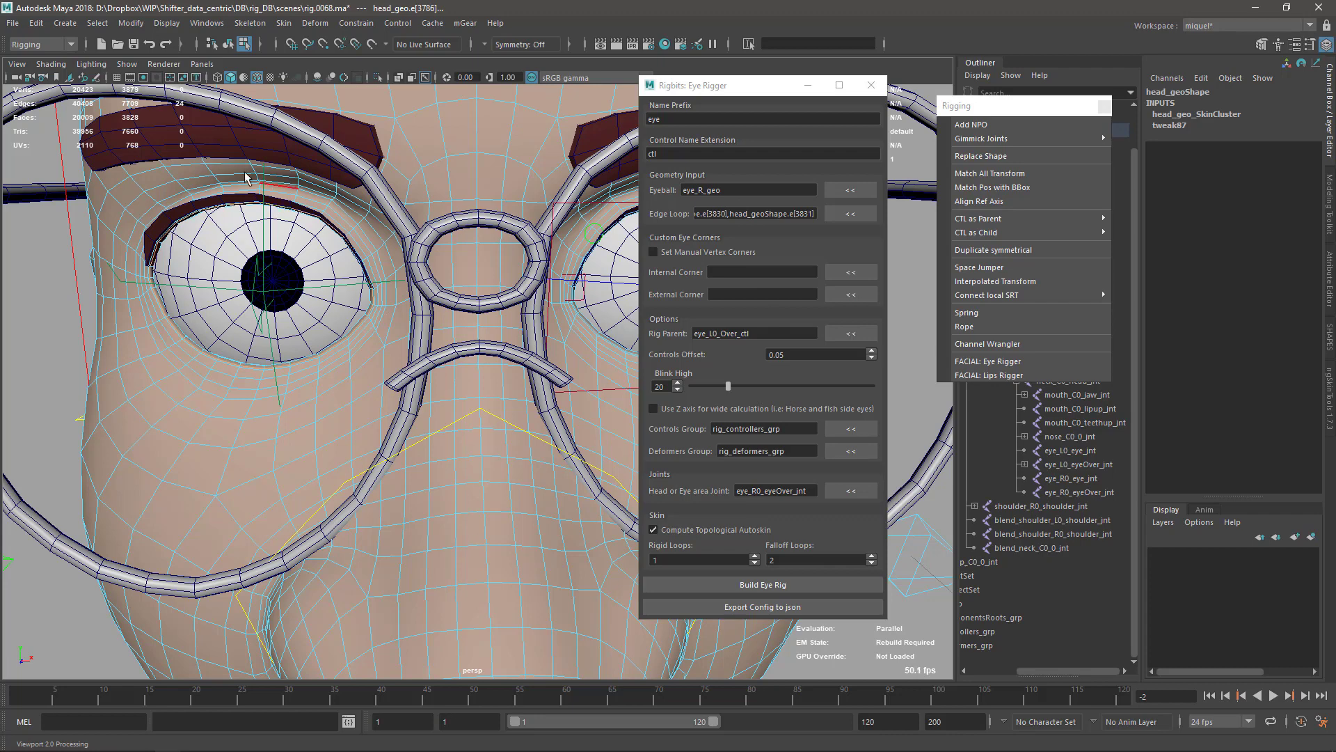
pyautogui.click(59, 437)
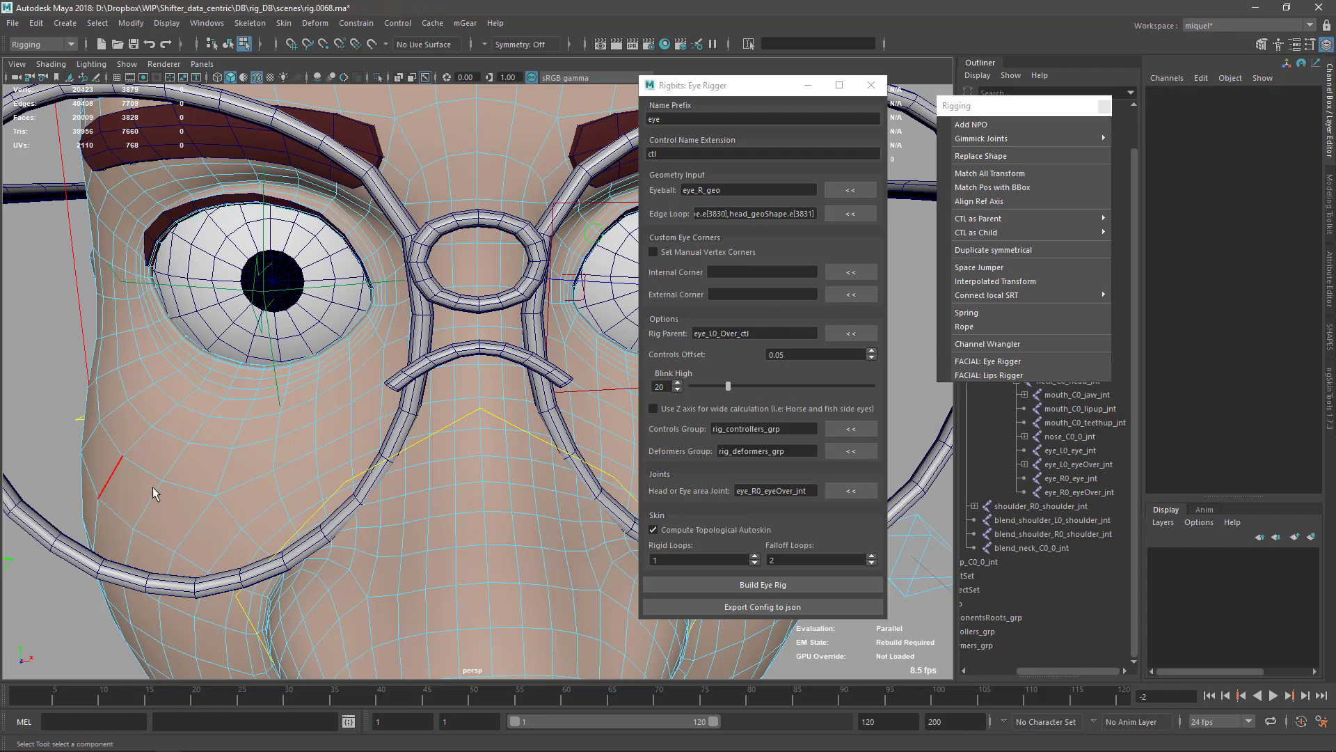
pyautogui.keyDown('alt'); pyautogui.moveTo(268, 474); pyautogui.dragTo(236, 435, button='right'); pyautogui.keyUp('alt')
pyautogui.keyDown('alt'); pyautogui.moveTo(236, 435); pyautogui.dragTo(249, 401, button='middle'); pyautogui.keyUp('alt')
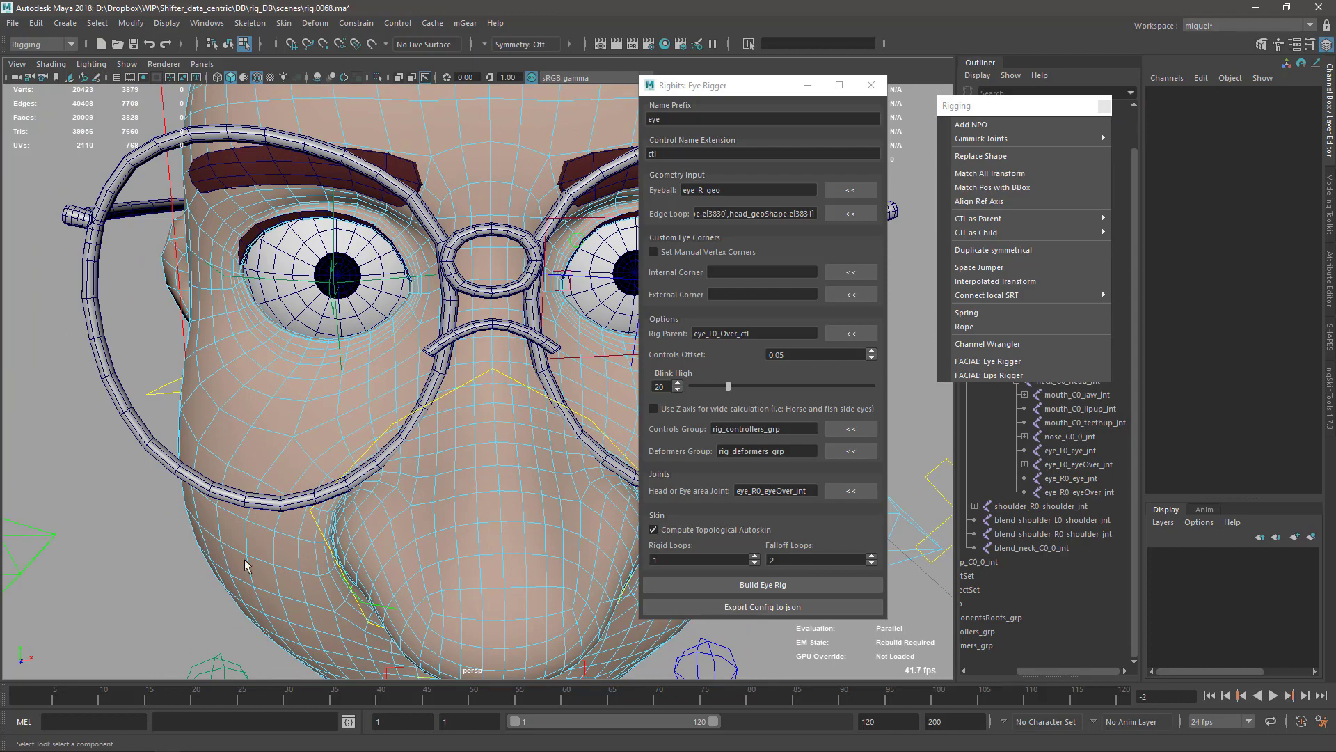
pyautogui.keyDown('alt'); pyautogui.moveTo(370, 492); pyautogui.dragTo(317, 460, button='middle'); pyautogui.keyUp('alt')
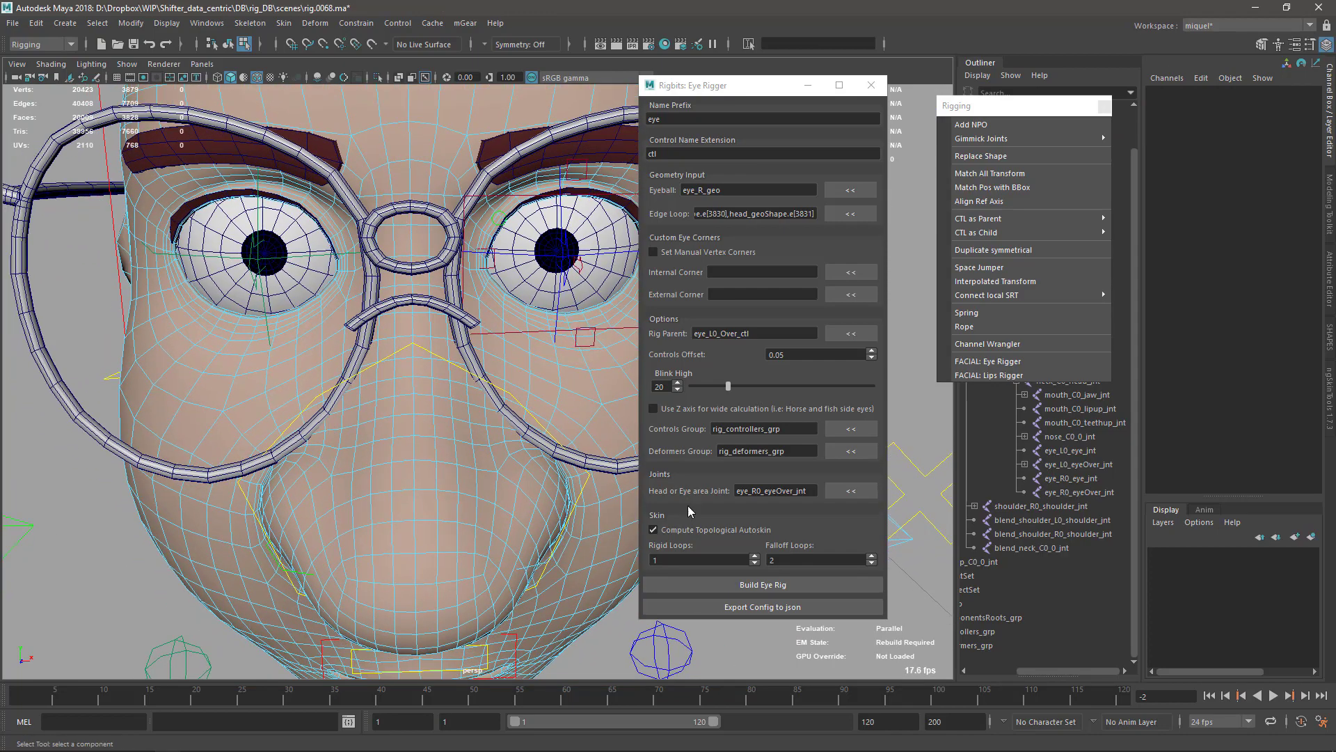
pyautogui.click(770, 586)
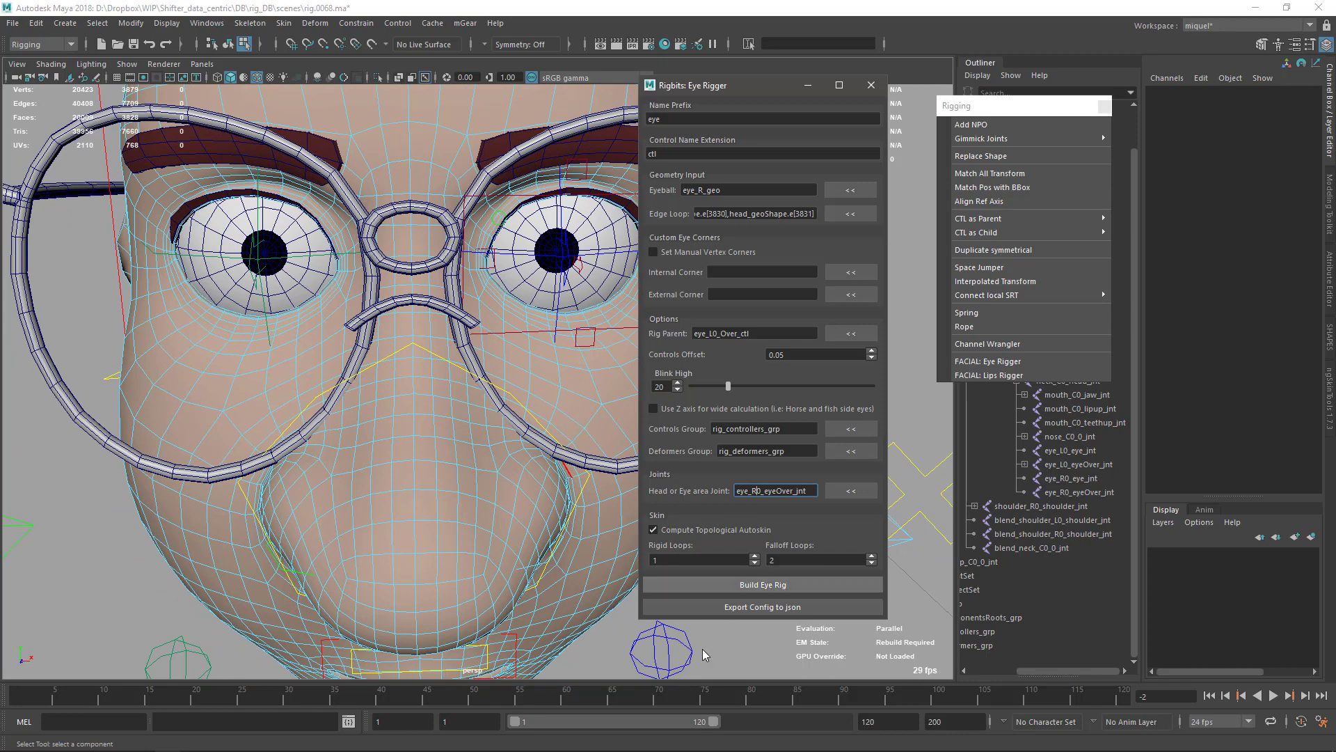
pyautogui.hotkey('ctrl', 's')
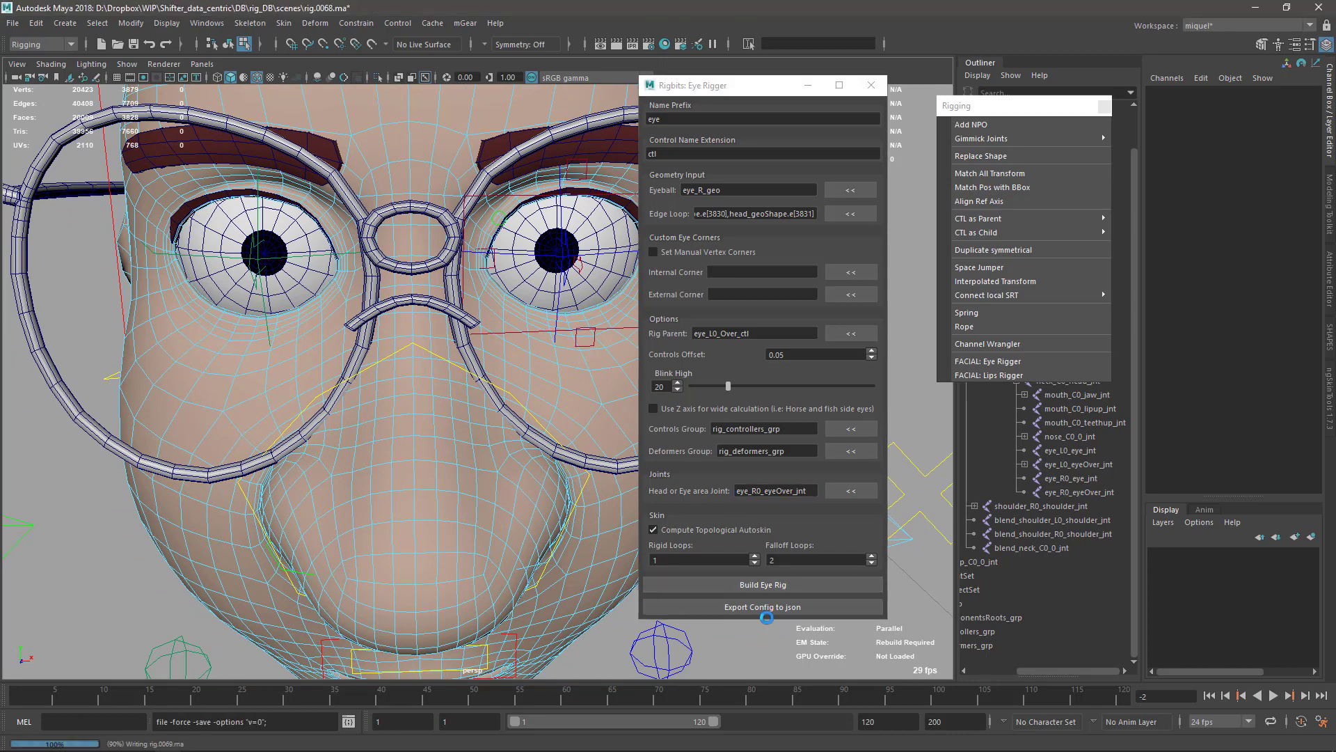
pyautogui.click(769, 586)
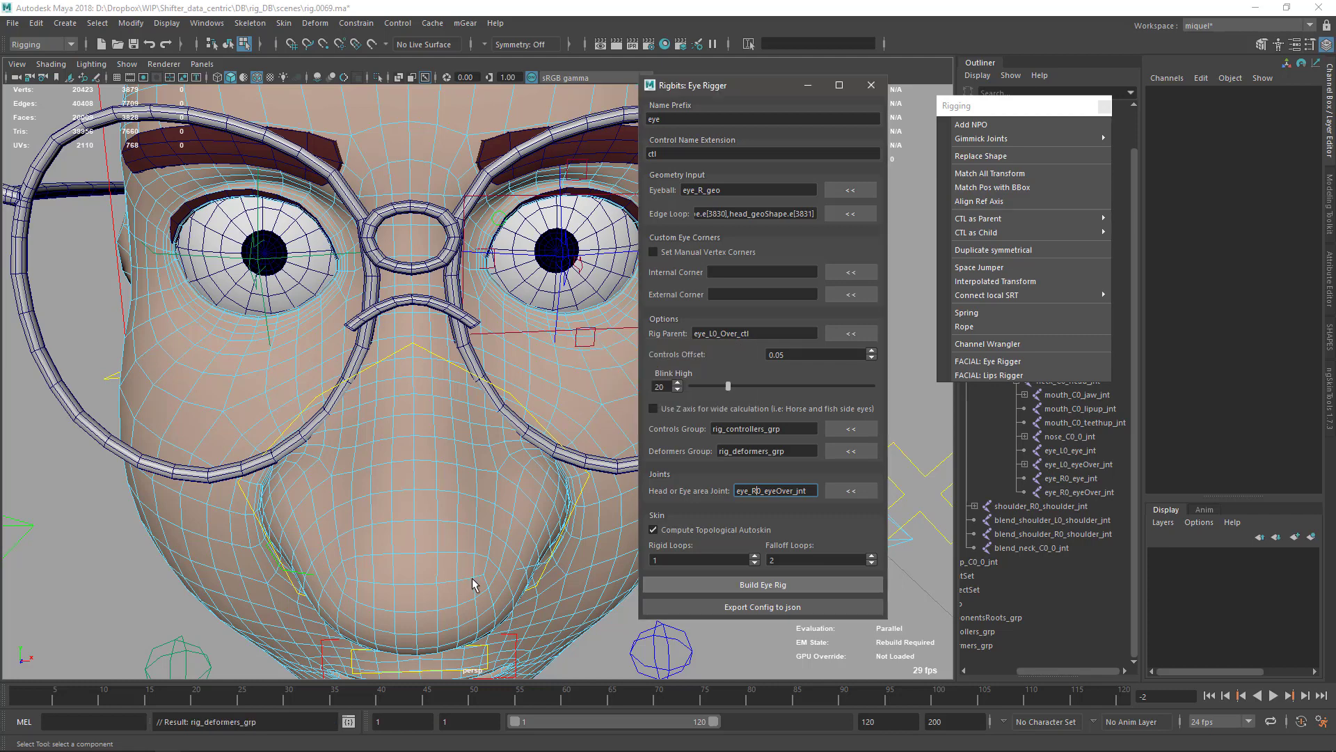
# Select both eyes' over controls, test their Blink attribute together, and move the Eye Rigger window farther off the face
pyautogui.click(223, 334)
pyautogui.keyDown('shift'); pyautogui.click(517, 339); pyautogui.keyUp('shift')
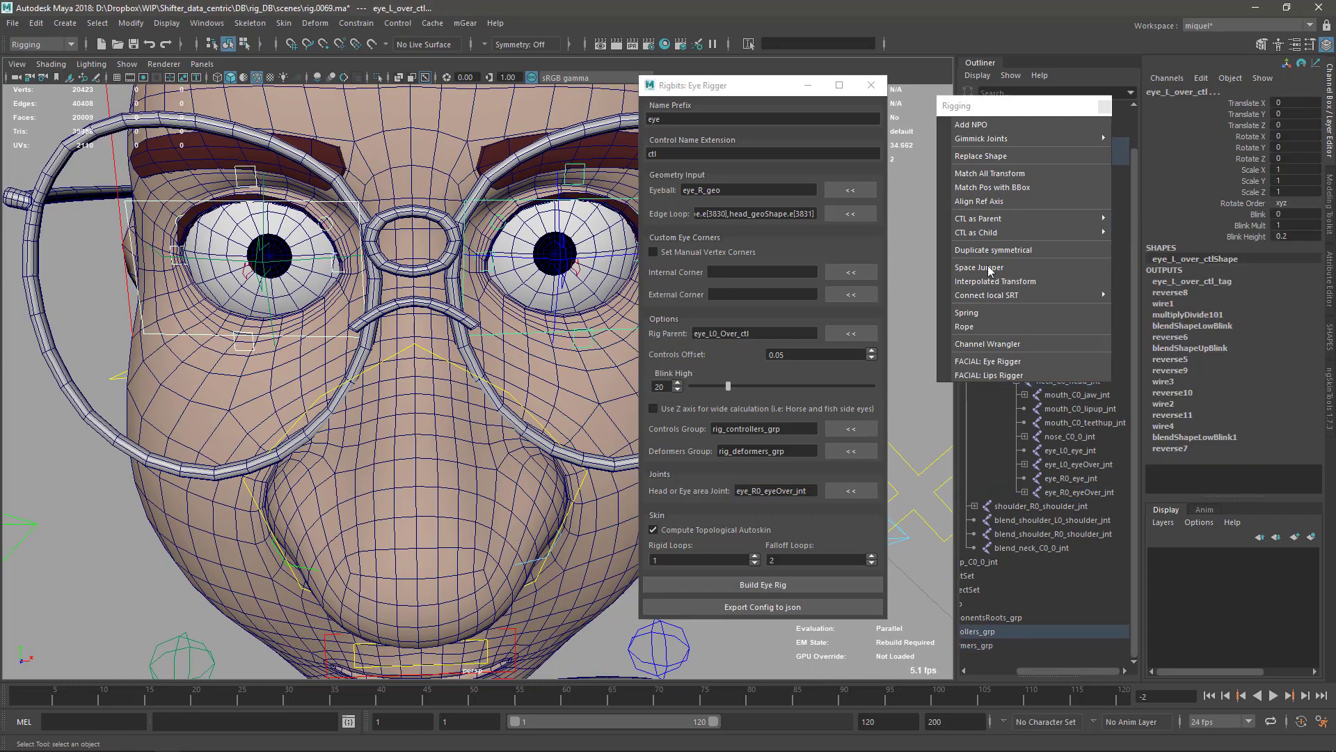
pyautogui.click(1258, 214)
pyautogui.moveTo(237, 396); pyautogui.dragTo(191, 381, button='middle')
pyautogui.moveTo(772, 91); pyautogui.dragTo(784, 93)
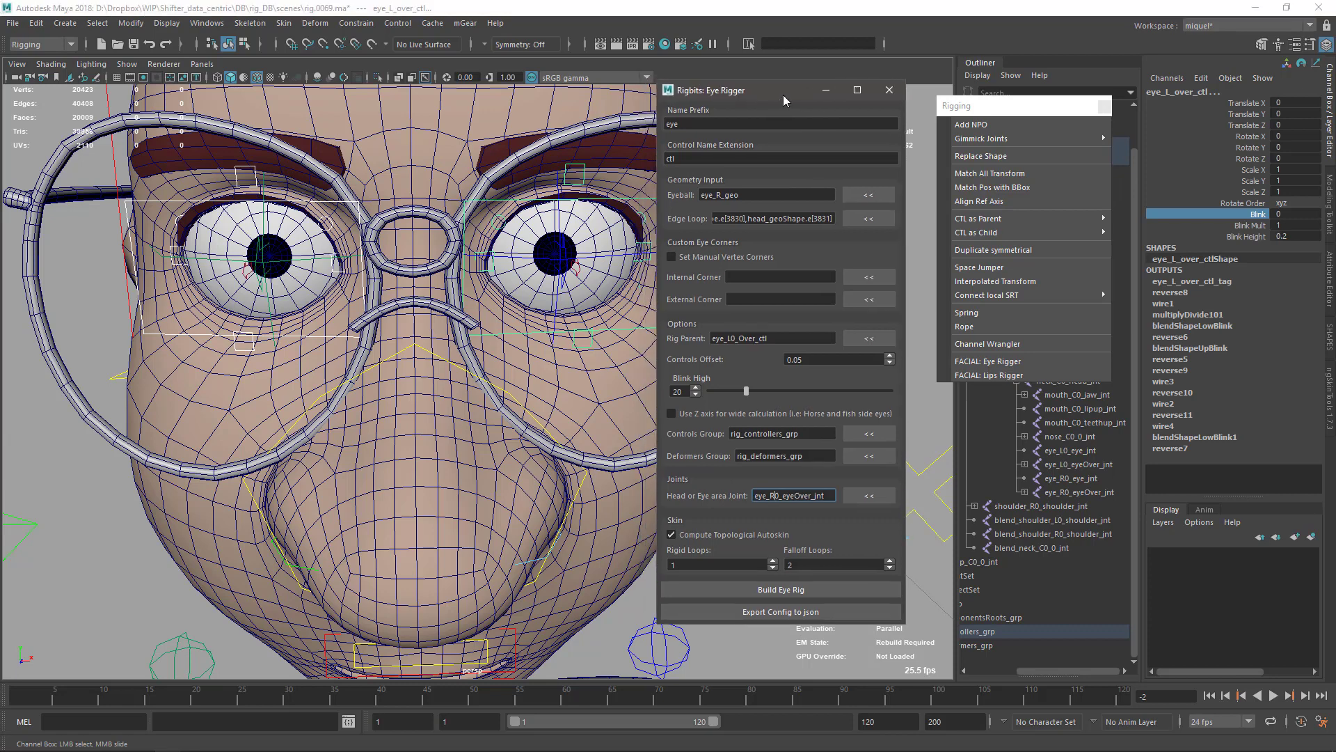
# Export the right eye's configuration as eyelide_R.eyes in the build data folder and close the Eye Rigger
pyautogui.click(749, 611)
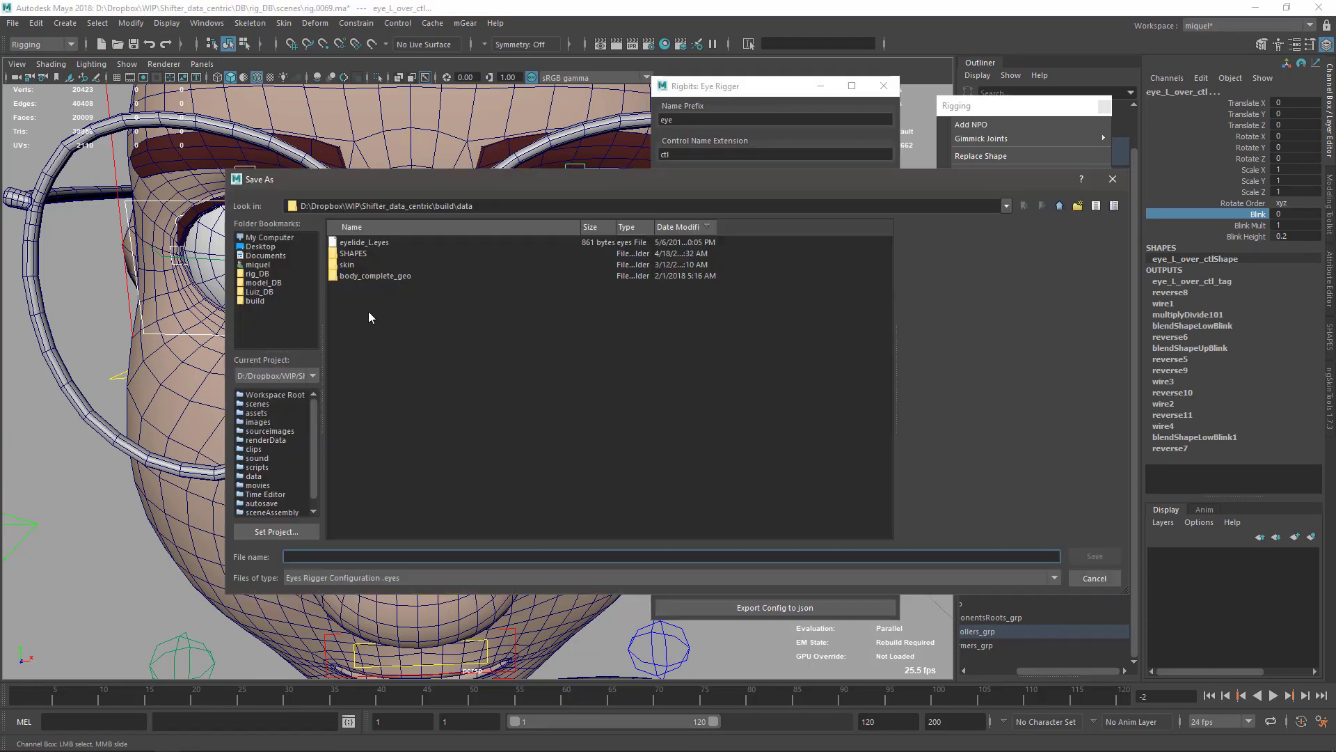
pyautogui.click(367, 244)
pyautogui.click(314, 558)
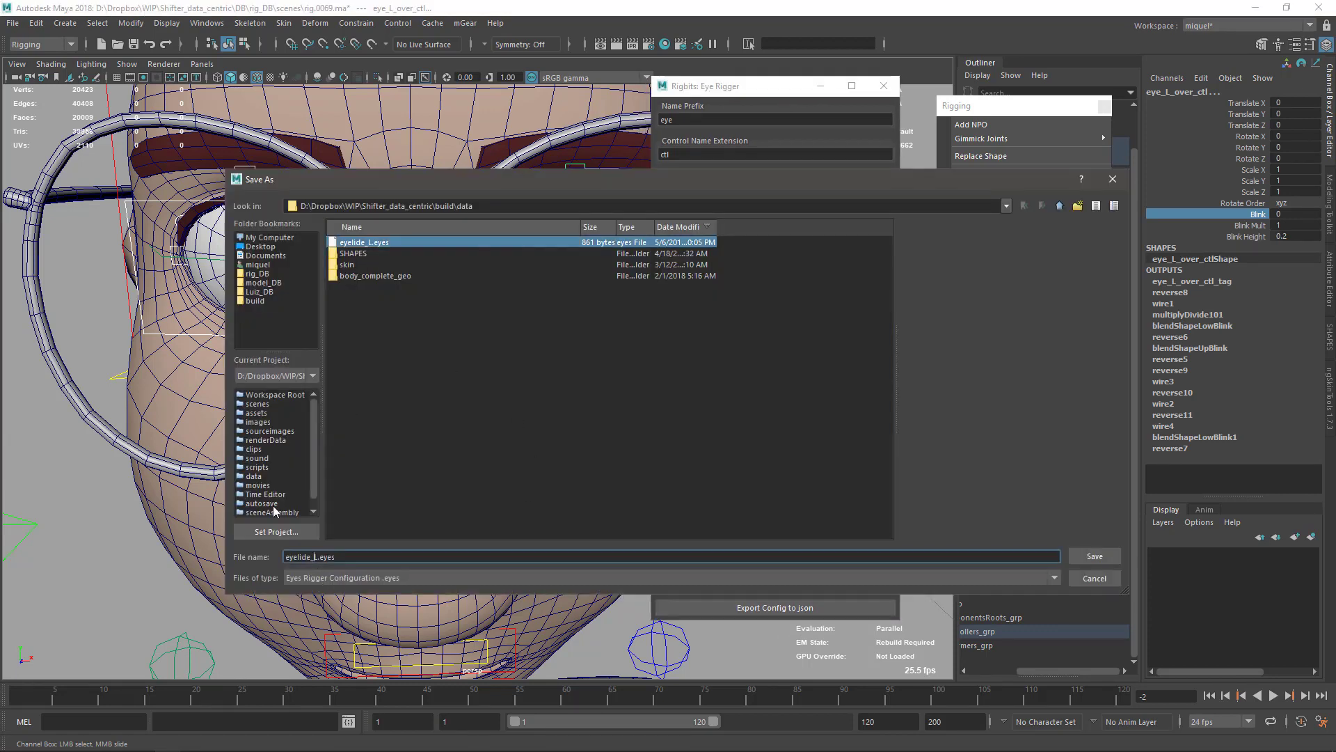
pyautogui.press('Delete')
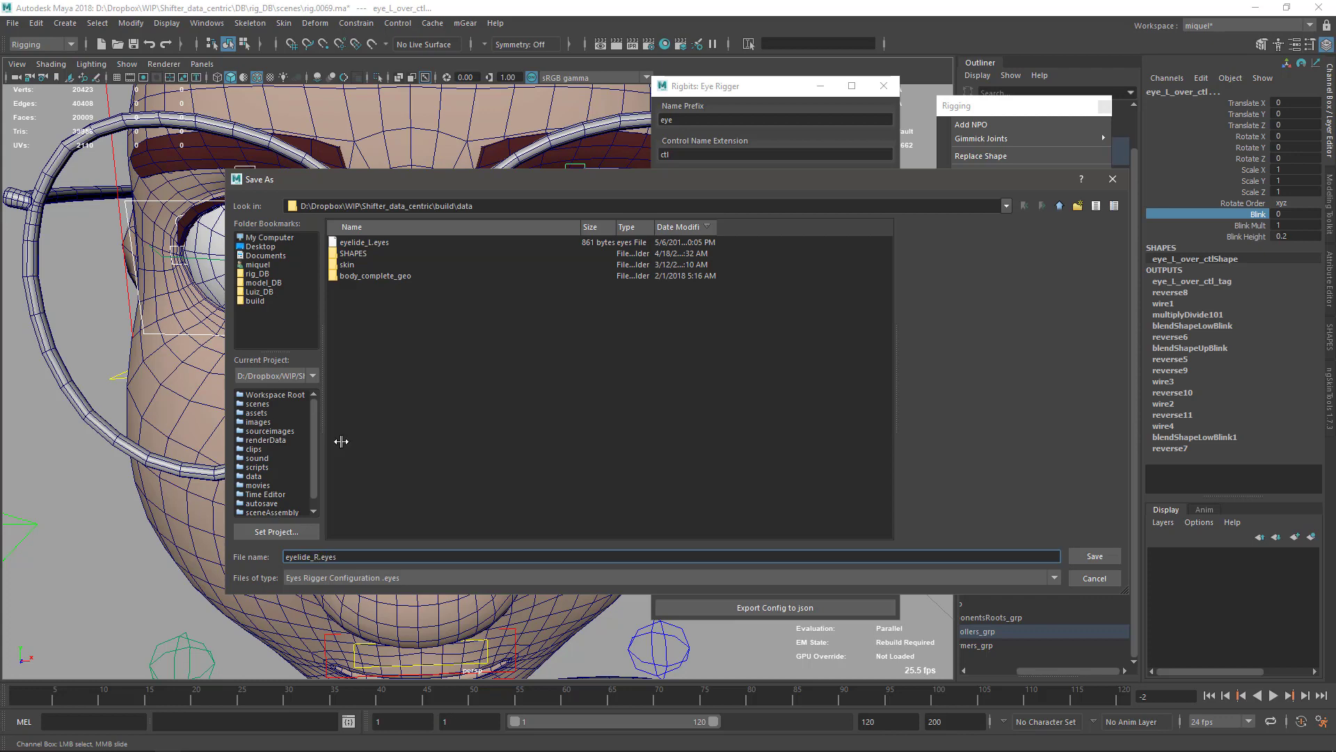
pyautogui.click(1090, 562)
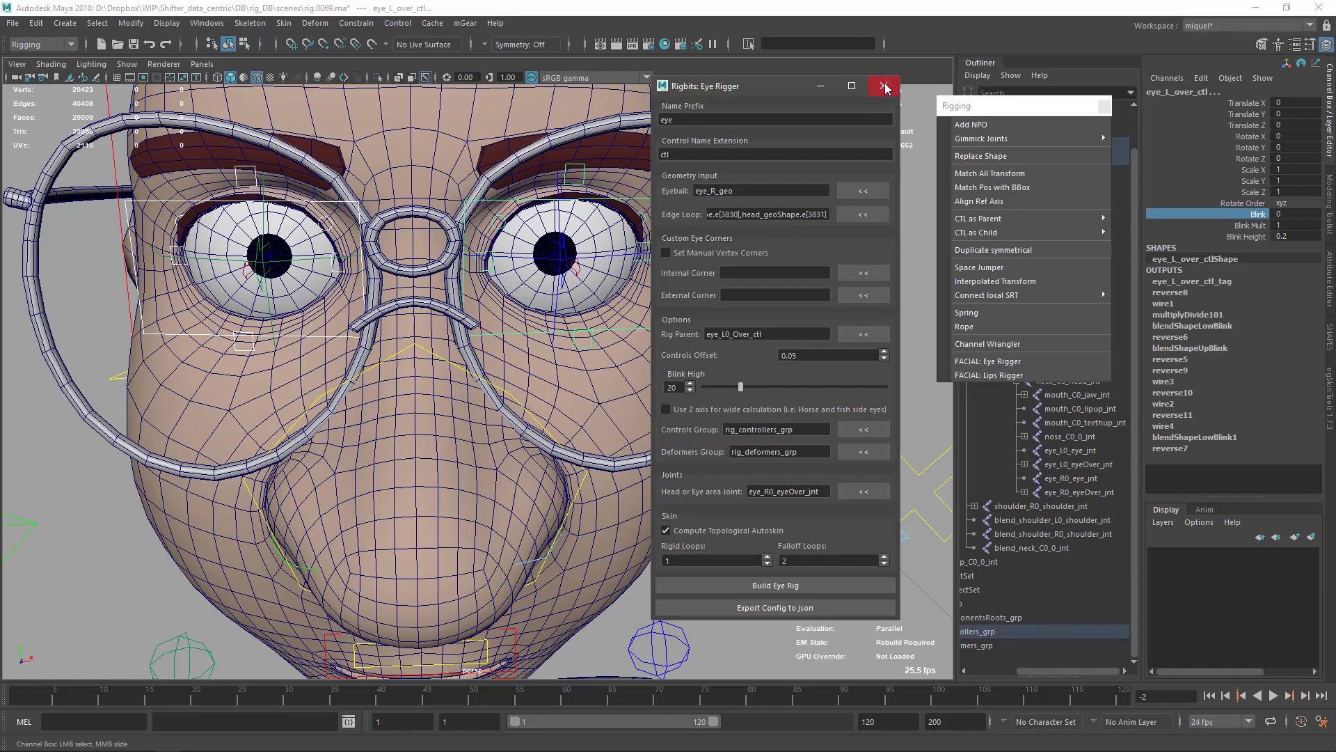
pyautogui.click(885, 86)
# Select the eyelashes mesh, examine how it sits around both eyes, and save the scene
pyautogui.scroll(5, 603, 435)
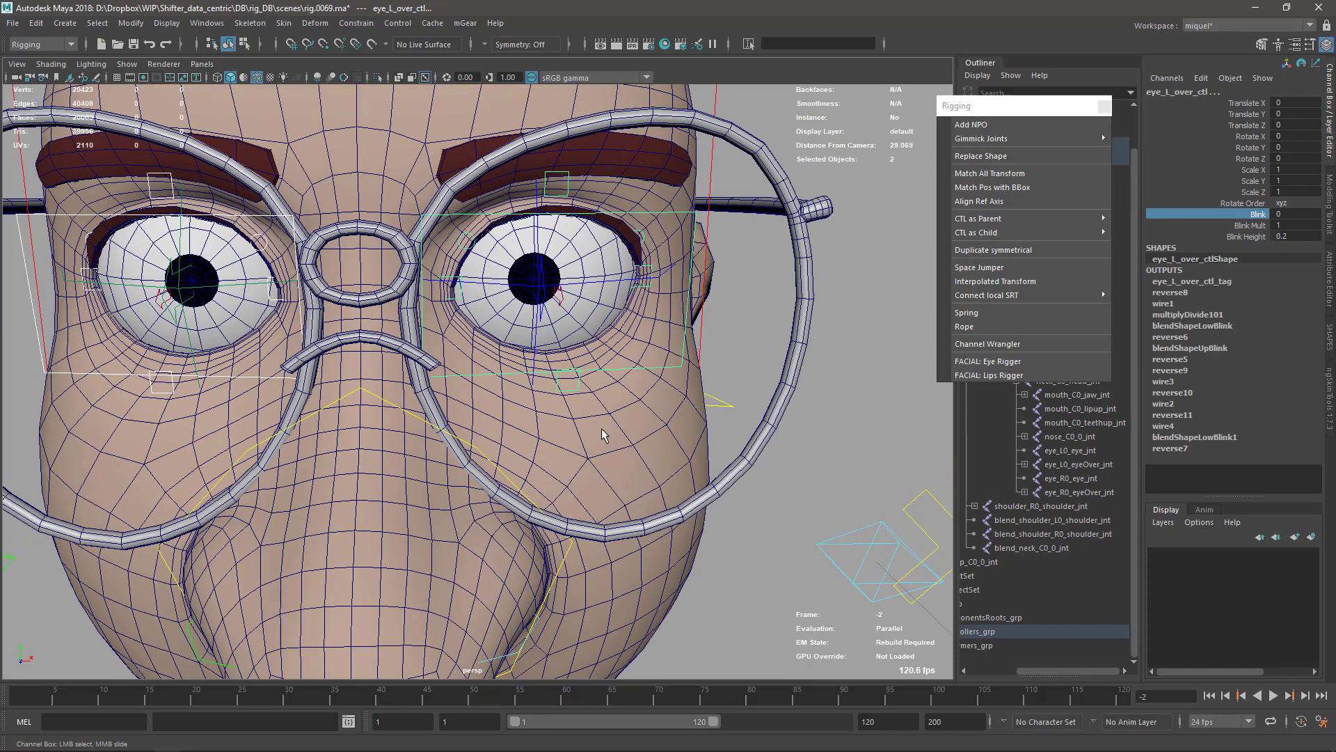
pyautogui.click(625, 421)
pyautogui.scroll(3, 597, 412)
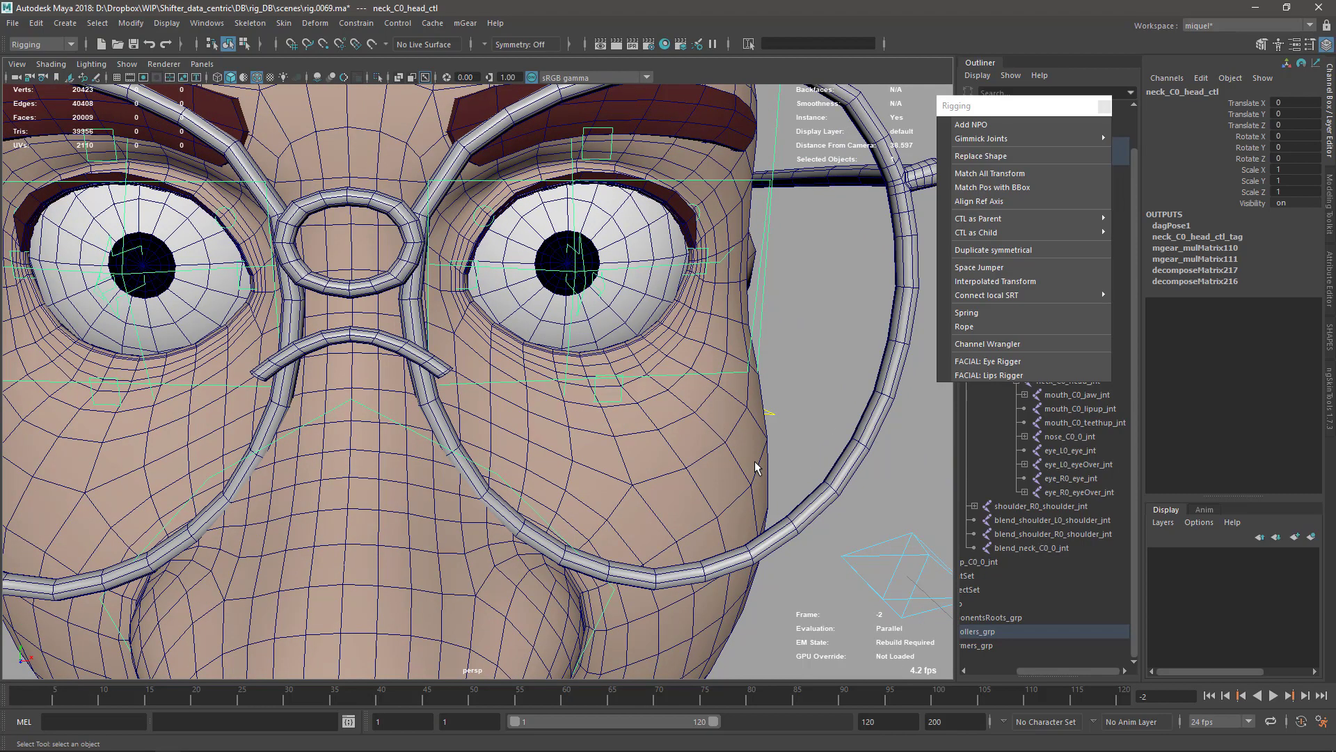
pyautogui.keyDown('alt'); pyautogui.moveTo(749, 436); pyautogui.dragTo(693, 408); pyautogui.keyUp('alt')
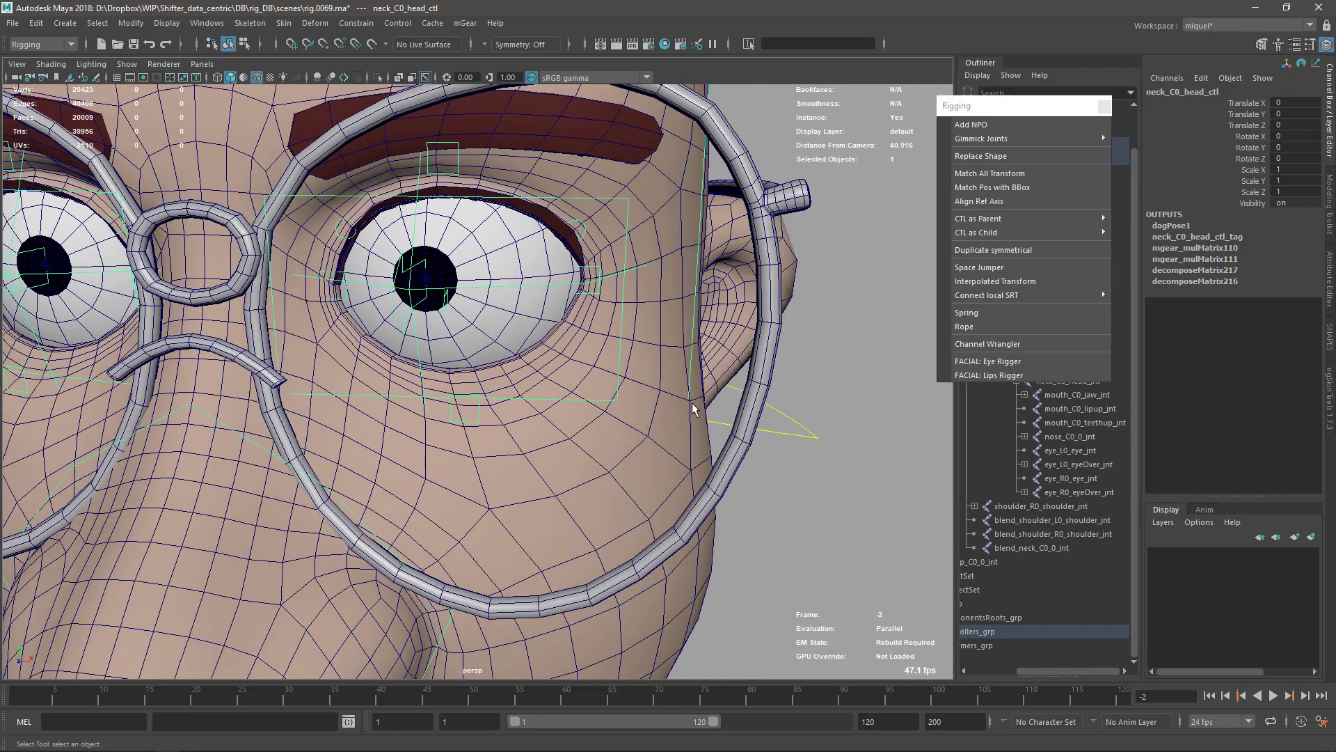
pyautogui.scroll(5, 611, 440)
pyautogui.click(569, 239)
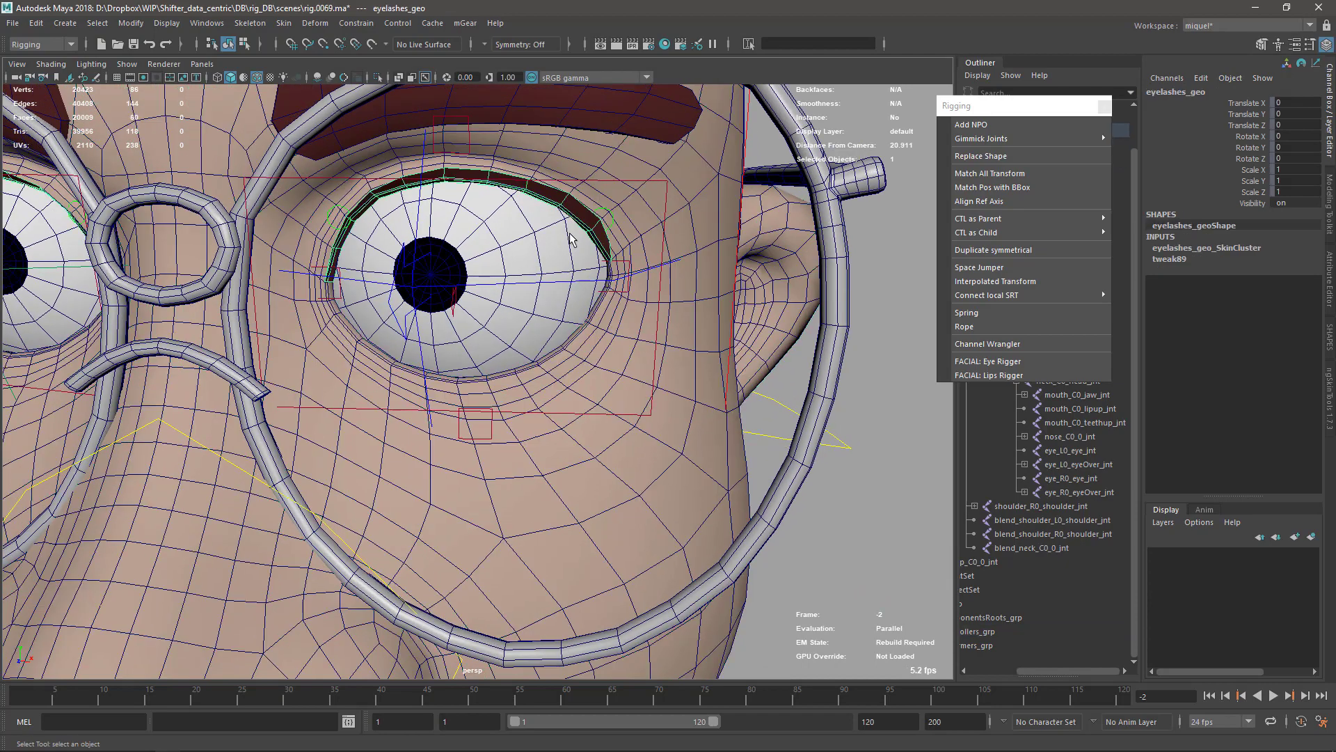
pyautogui.keyDown('alt'); pyautogui.moveTo(254, 284); pyautogui.dragTo(205, 267); pyautogui.keyUp('alt')
pyautogui.scroll(3, 362, 329)
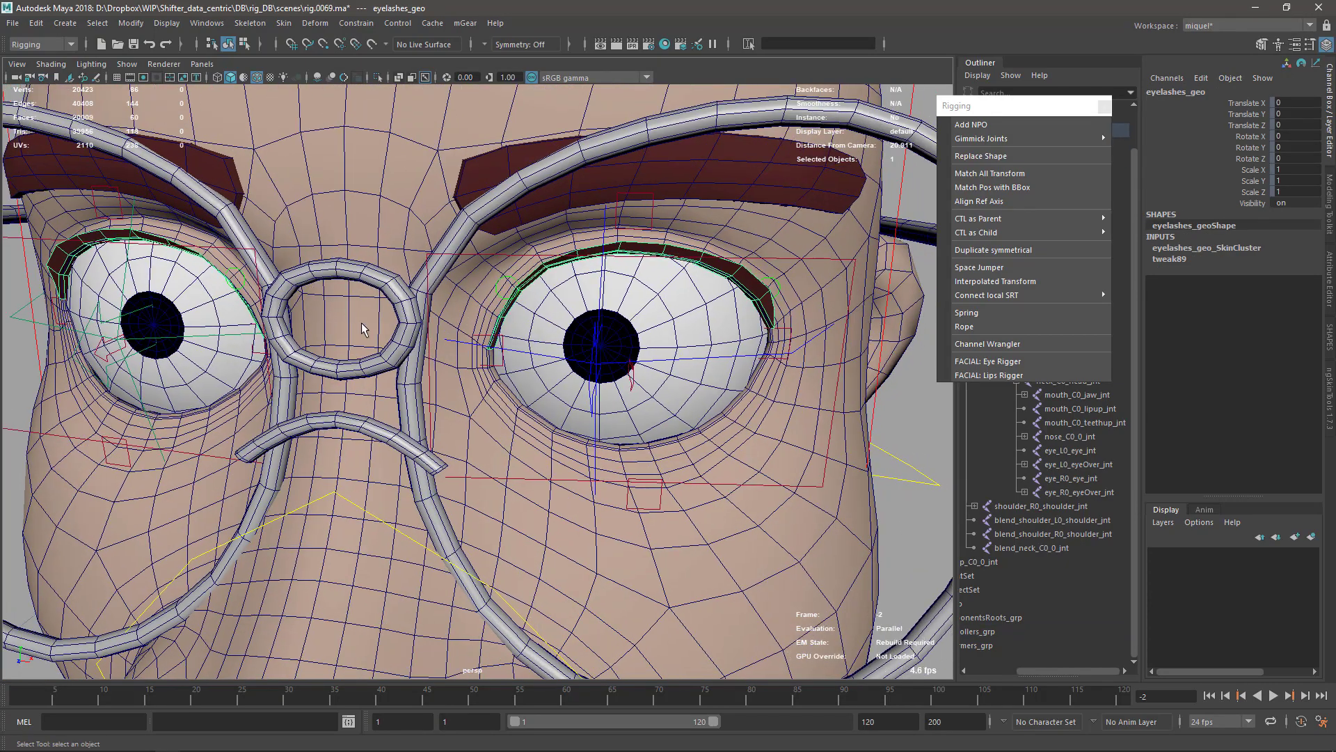
pyautogui.scroll(-2, 476, 345)
pyautogui.keyDown('alt'); pyautogui.moveTo(651, 316); pyautogui.dragTo(612, 324); pyautogui.keyUp('alt')
pyautogui.keyDown('alt'); pyautogui.moveTo(612, 323); pyautogui.dragTo(547, 276, button='middle'); pyautogui.keyUp('alt')
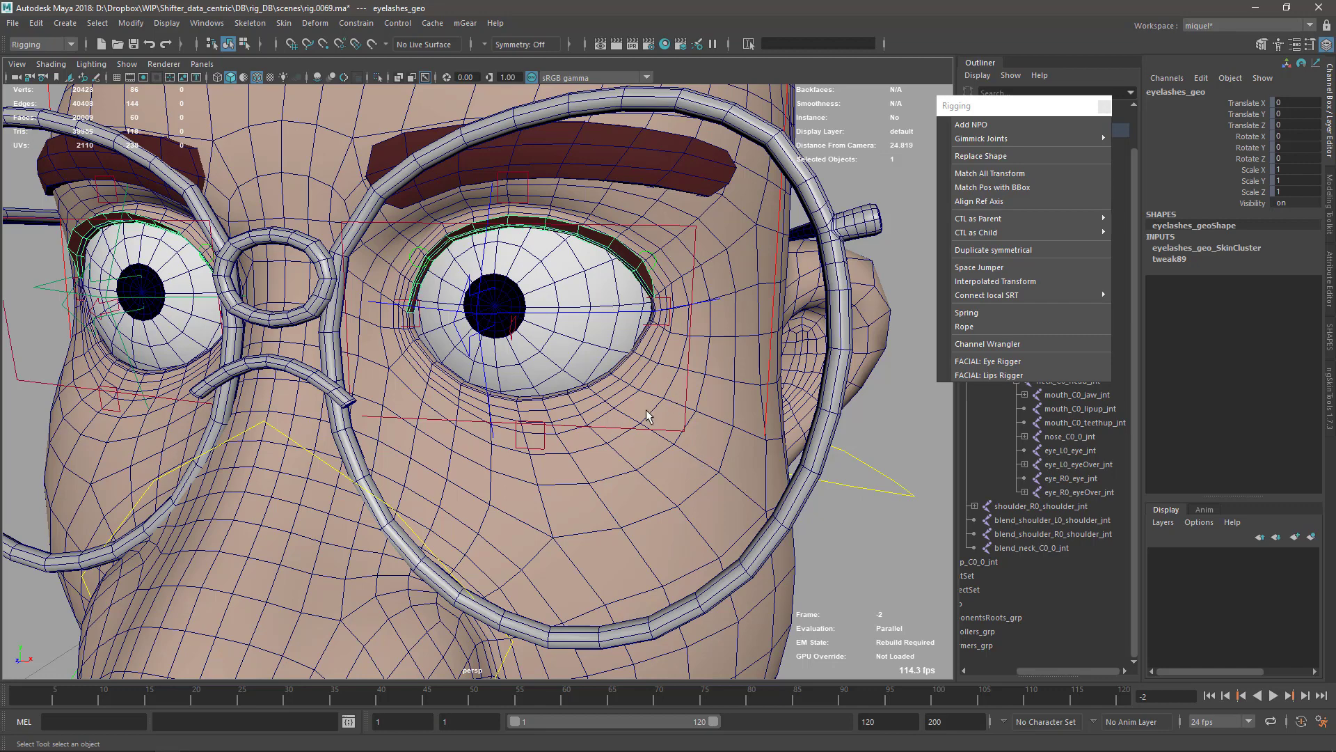
pyautogui.scroll(-1, 647, 415)
pyautogui.hotkey('ctrl', 's')
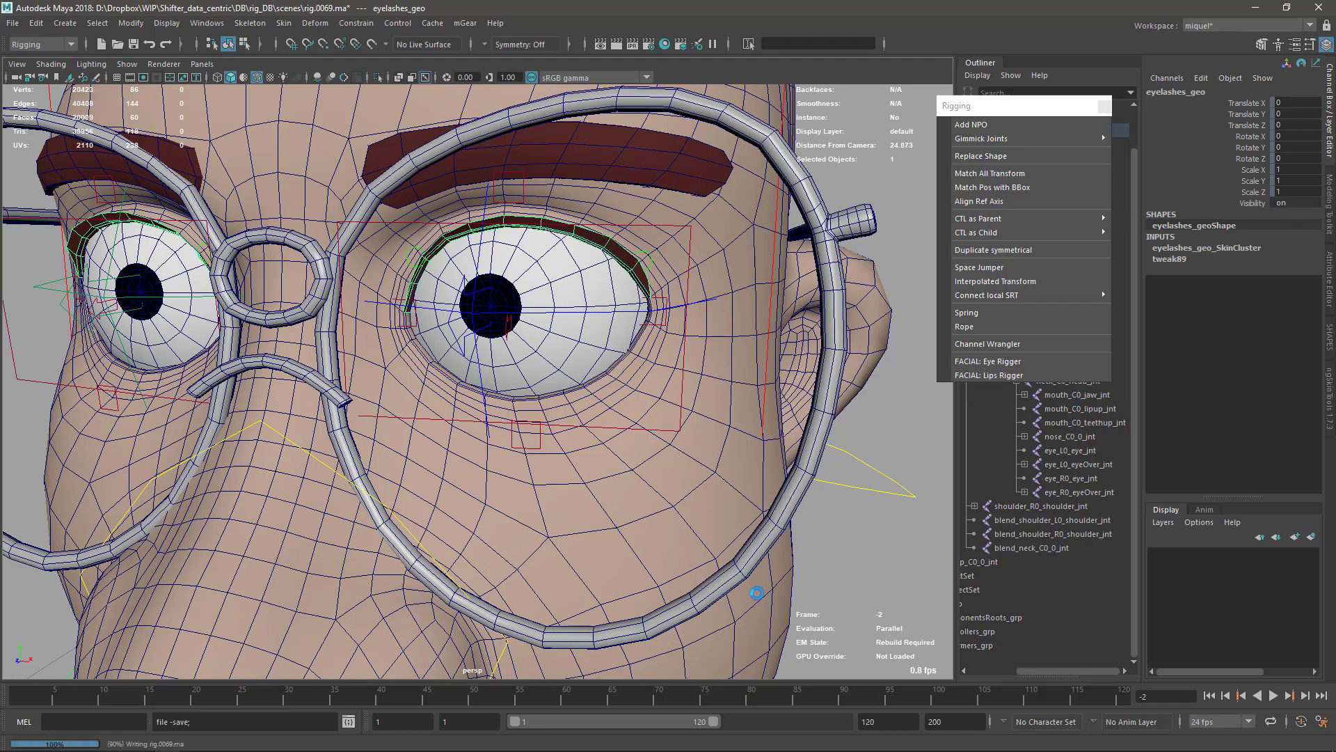
# Try to copy the skin between the eyelashes and the head mesh with mGear's Copy Skin
pyautogui.click(631, 540)
pyautogui.scroll(-4, 522, 487)
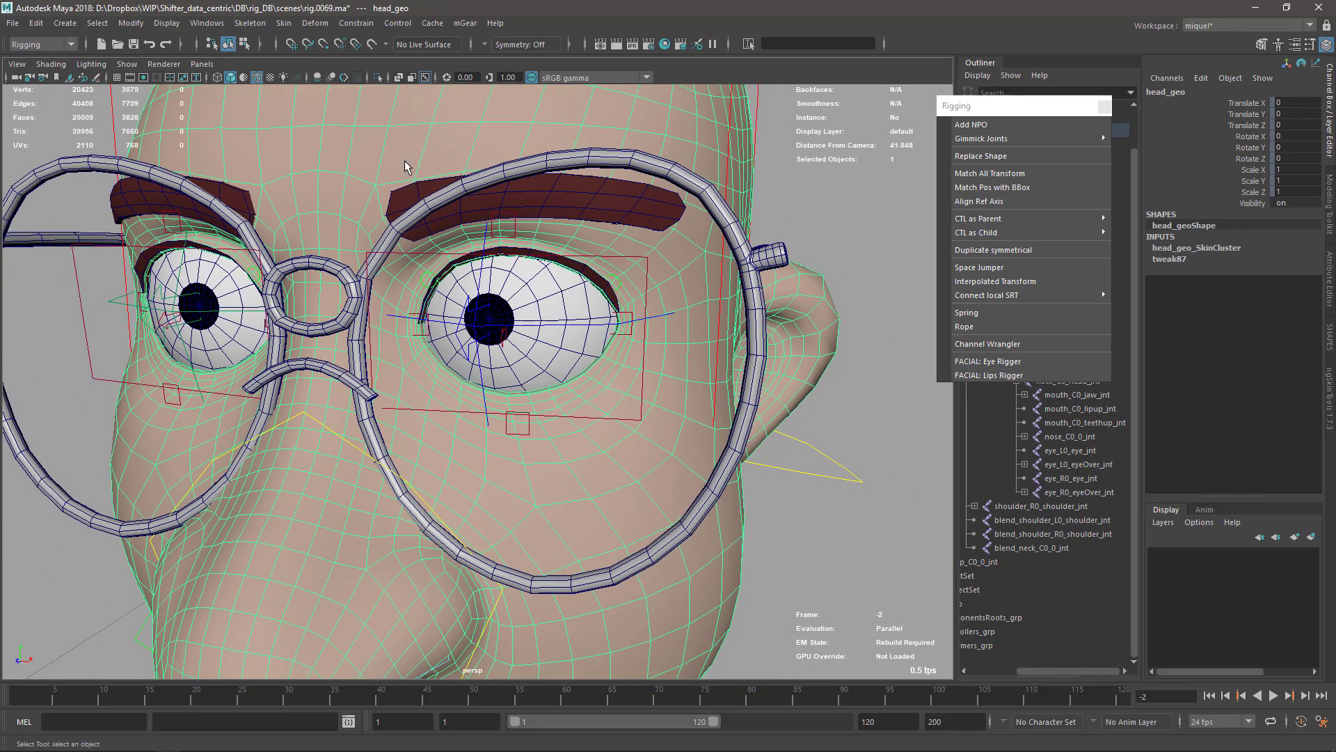
pyautogui.click(600, 288)
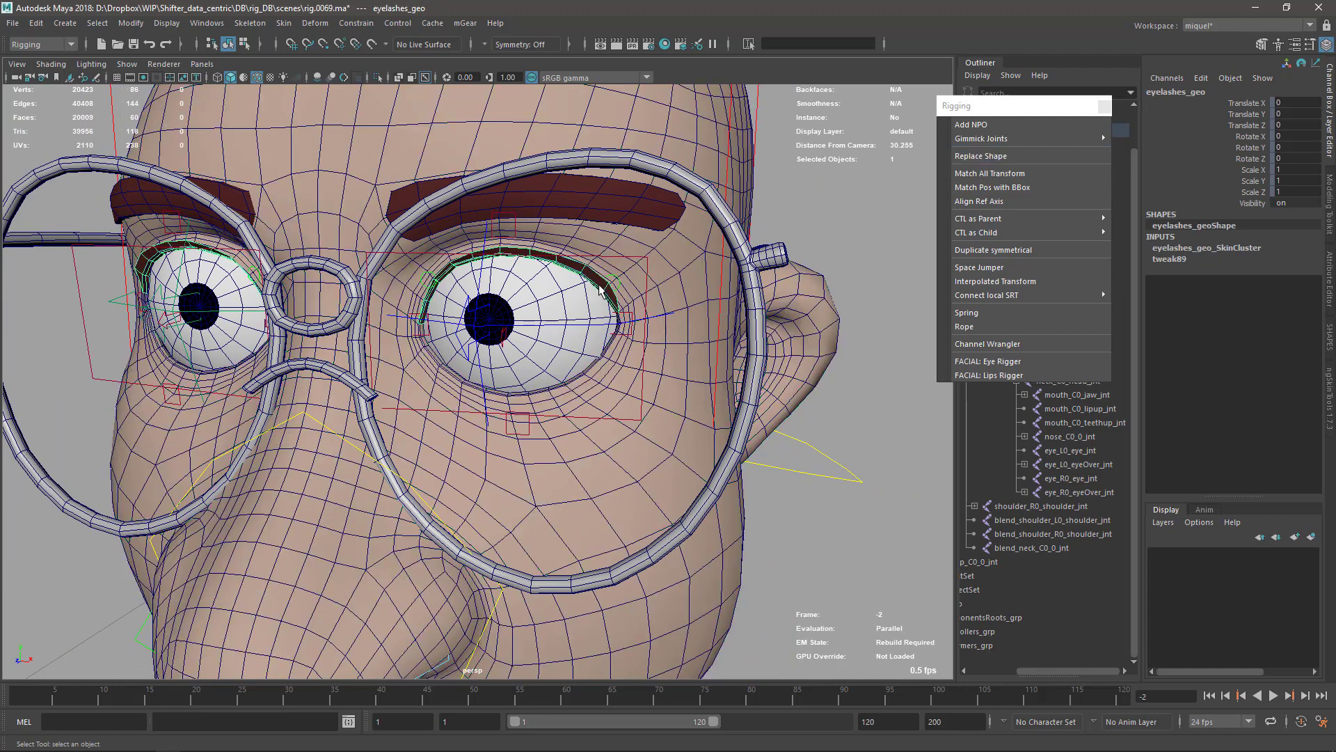
pyautogui.keyDown('shift'); pyautogui.click(710, 473); pyautogui.keyUp('shift')
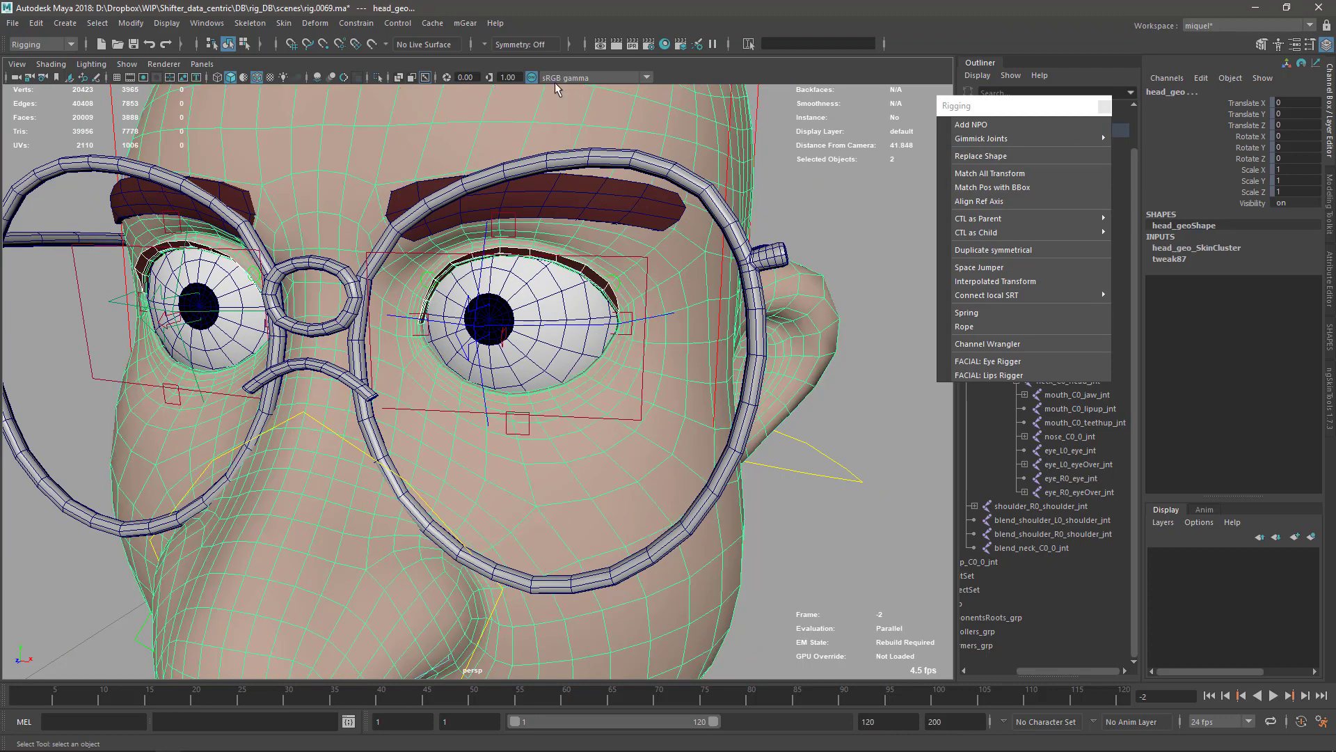
pyautogui.click(465, 23)
pyautogui.moveTo(515, 101)
pyautogui.click(622, 107)
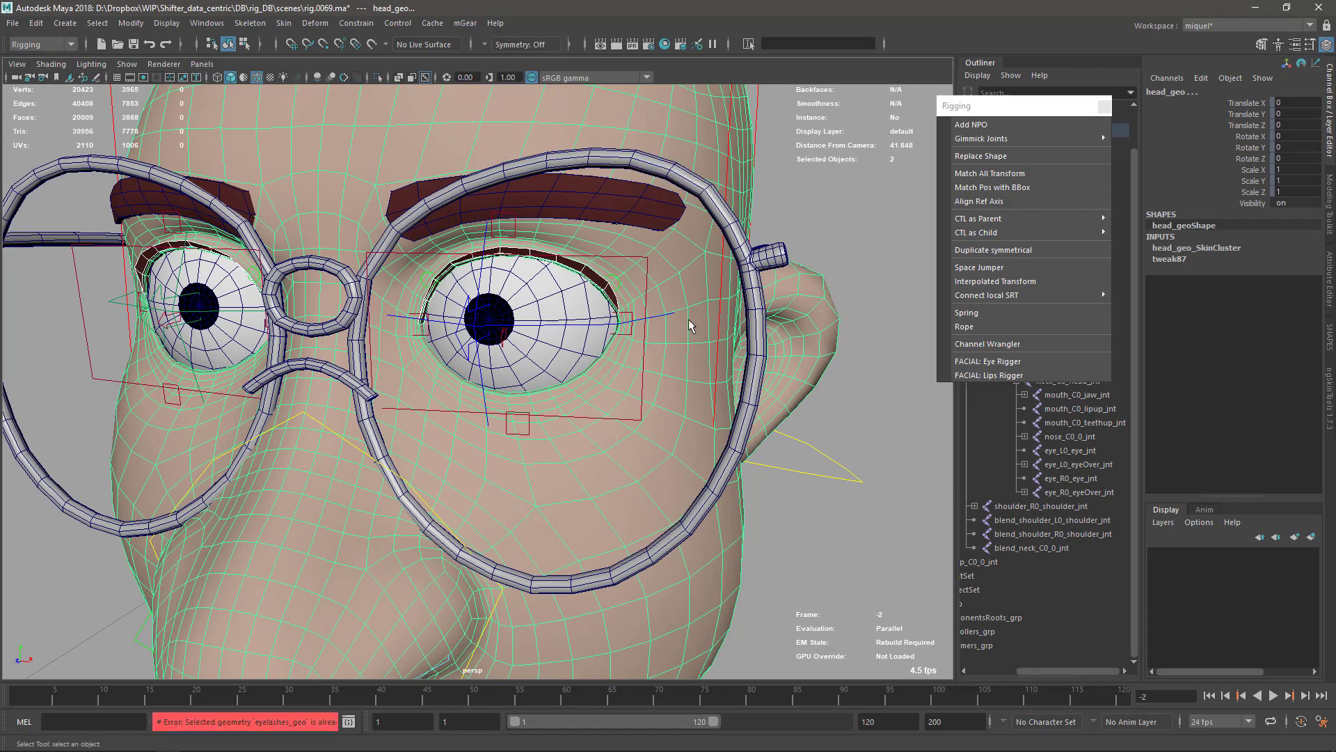
# Unbind the eyelashes' existing skin, restore the eyelashes and head selection, and run mGear's Copy Skin again
pyautogui.click(583, 266)
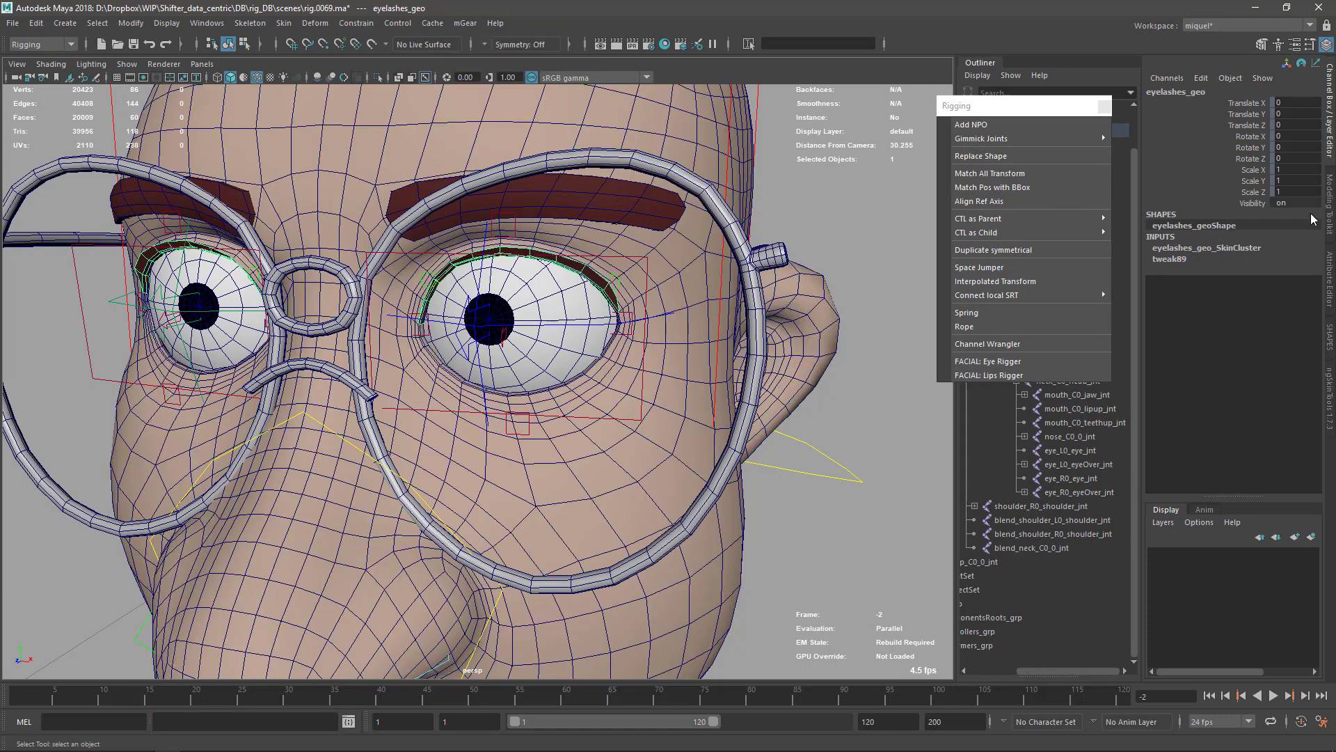
pyautogui.click(284, 23)
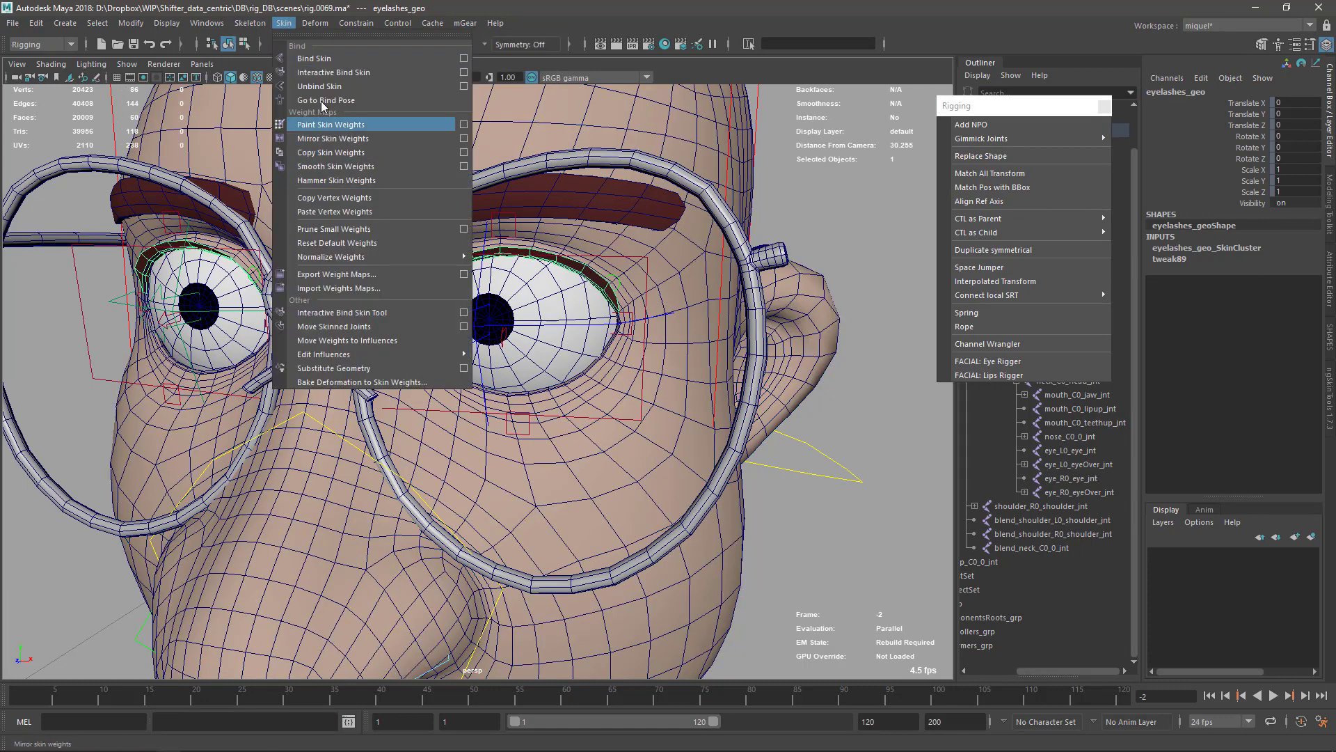
pyautogui.click(322, 86)
pyautogui.hotkey('ctrl', 'z')
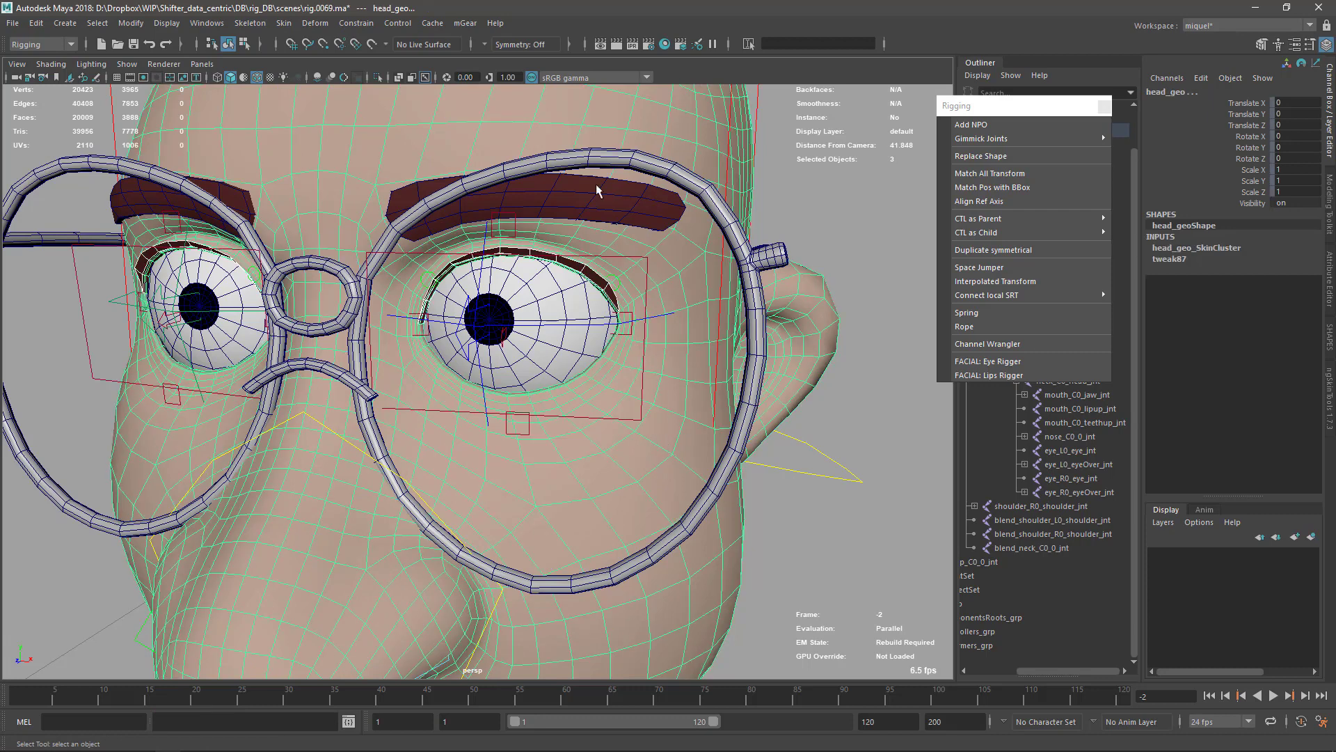
pyautogui.click(465, 25)
pyautogui.moveTo(541, 99)
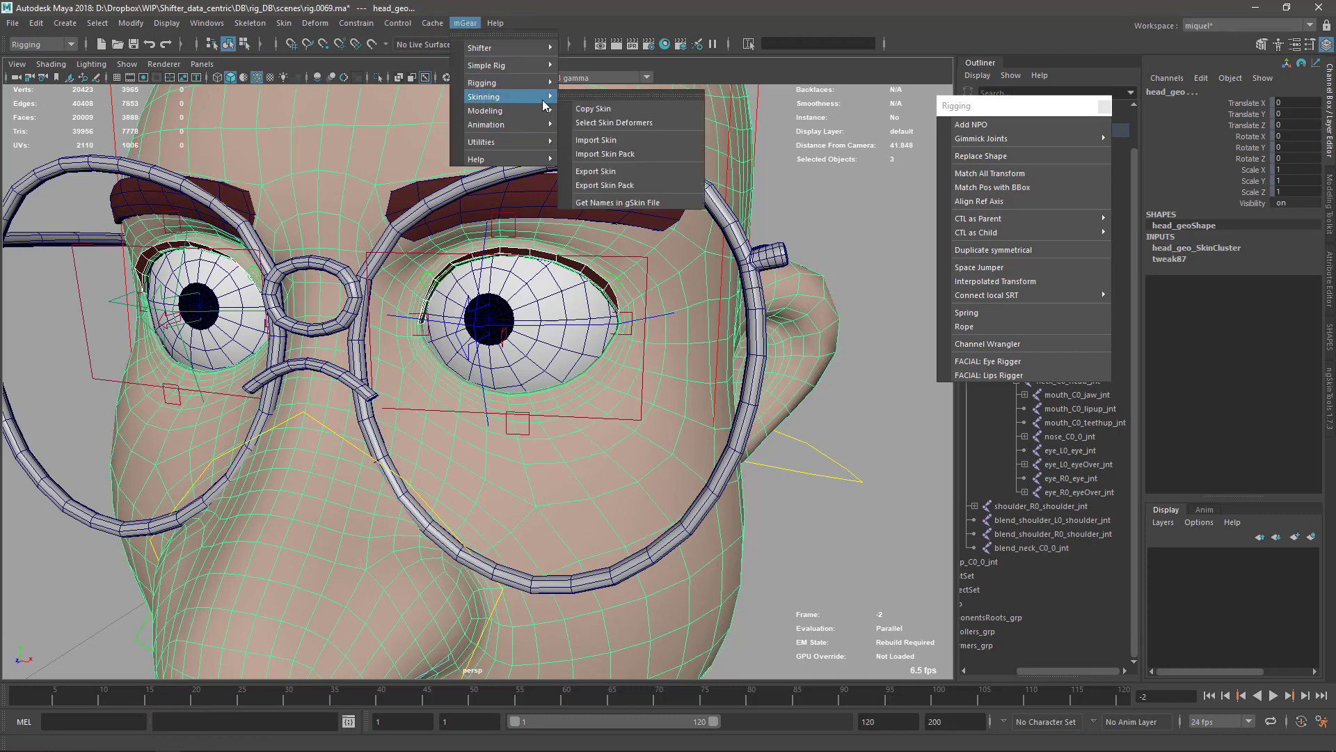
pyautogui.click(605, 110)
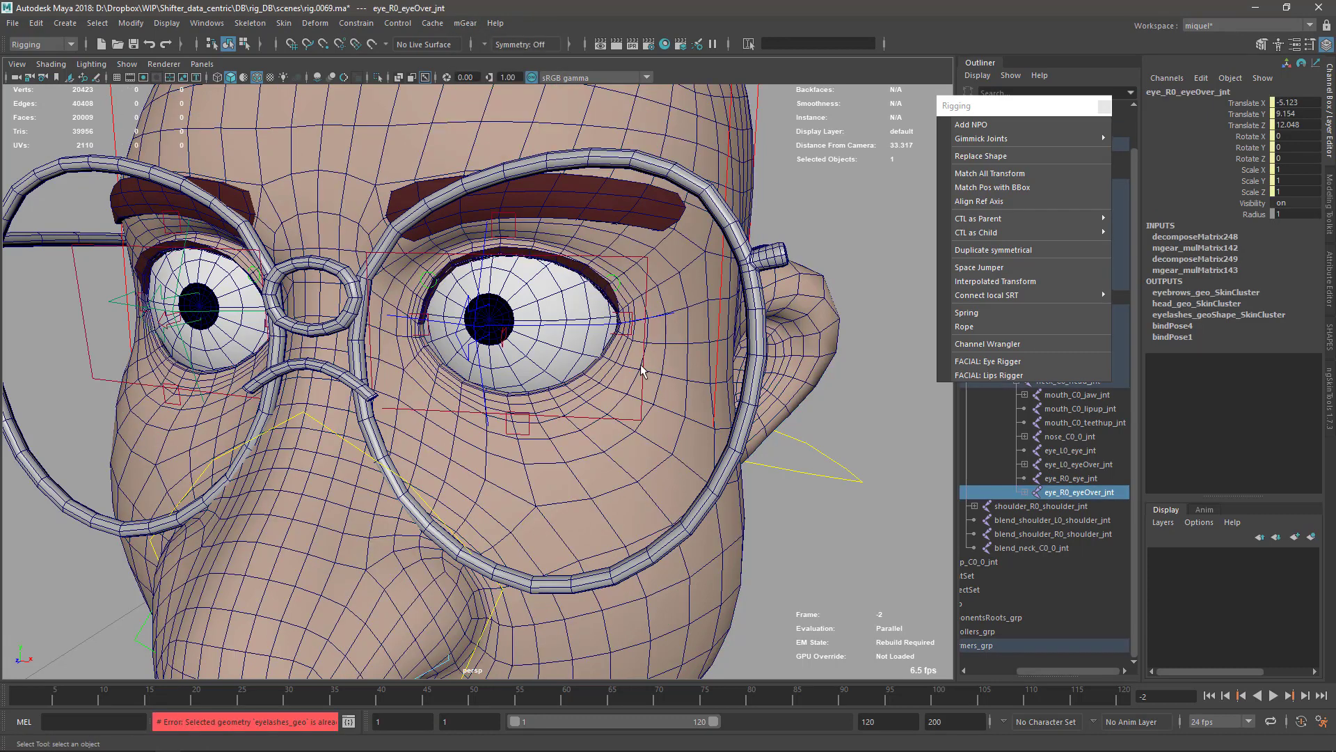
# Test the eyelashes by moving the left eye's upper mid control down, and undo the move
pyautogui.click(588, 275)
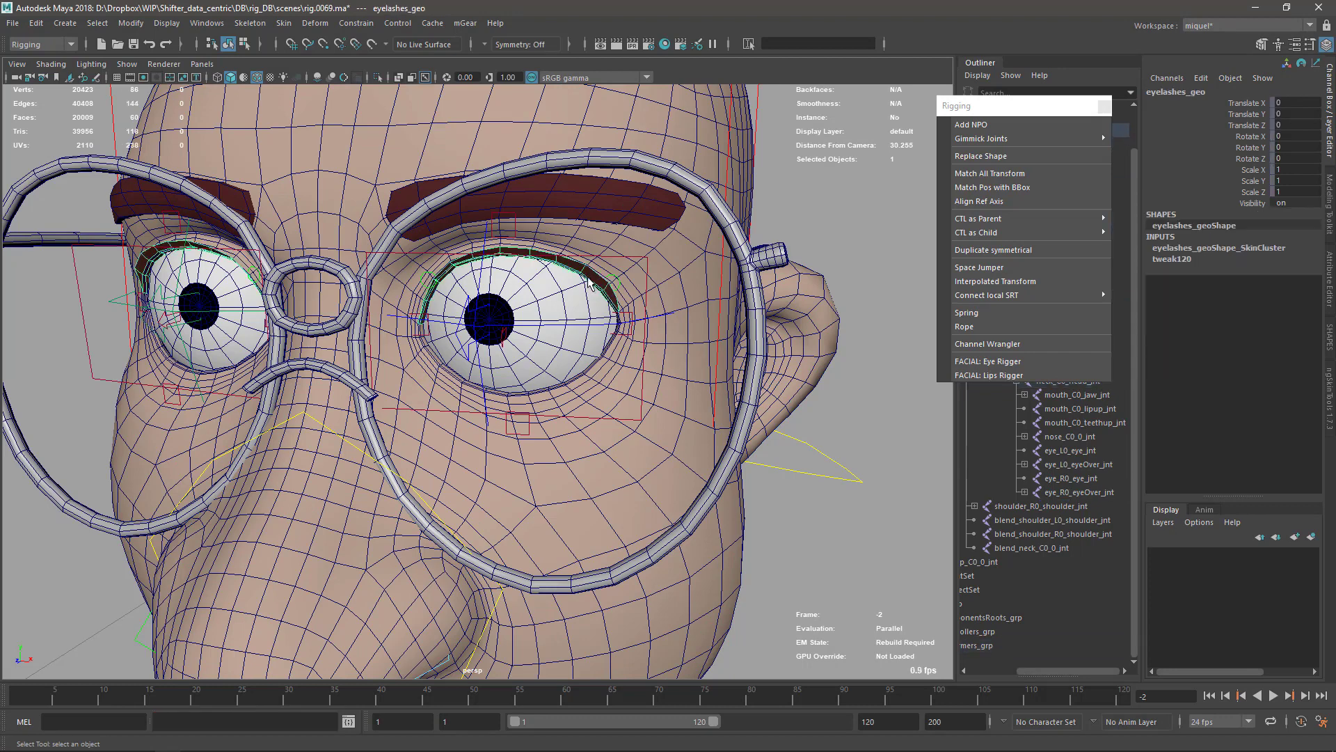
pyautogui.click(511, 236)
pyautogui.press('w')
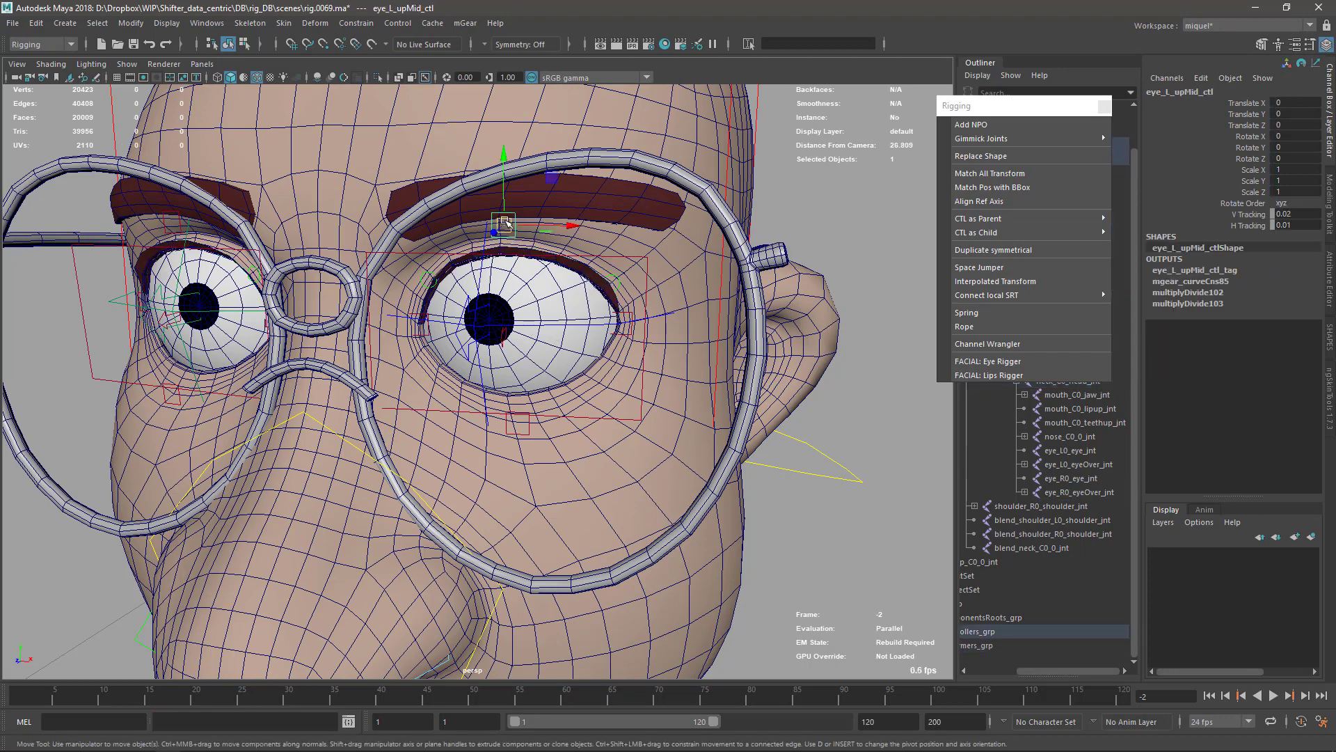
pyautogui.moveTo(506, 229); pyautogui.dragTo(508, 270)
pyautogui.hotkey('ctrl', 'z')
pyautogui.press('q')
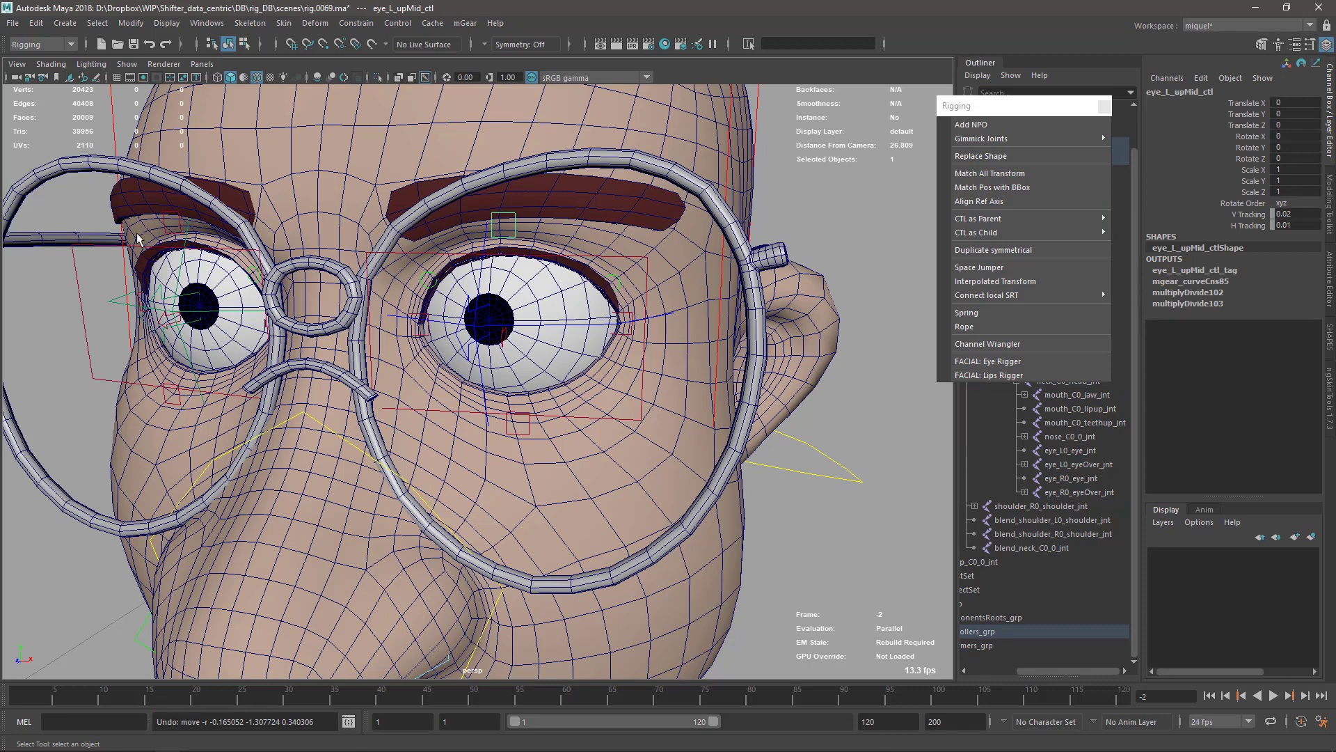
# Select both eyes' over controls, test Blink at 1 while examining the eyelashes on both sides, and reset Blink
pyautogui.moveTo(61, 298); pyautogui.dragTo(635, 384)
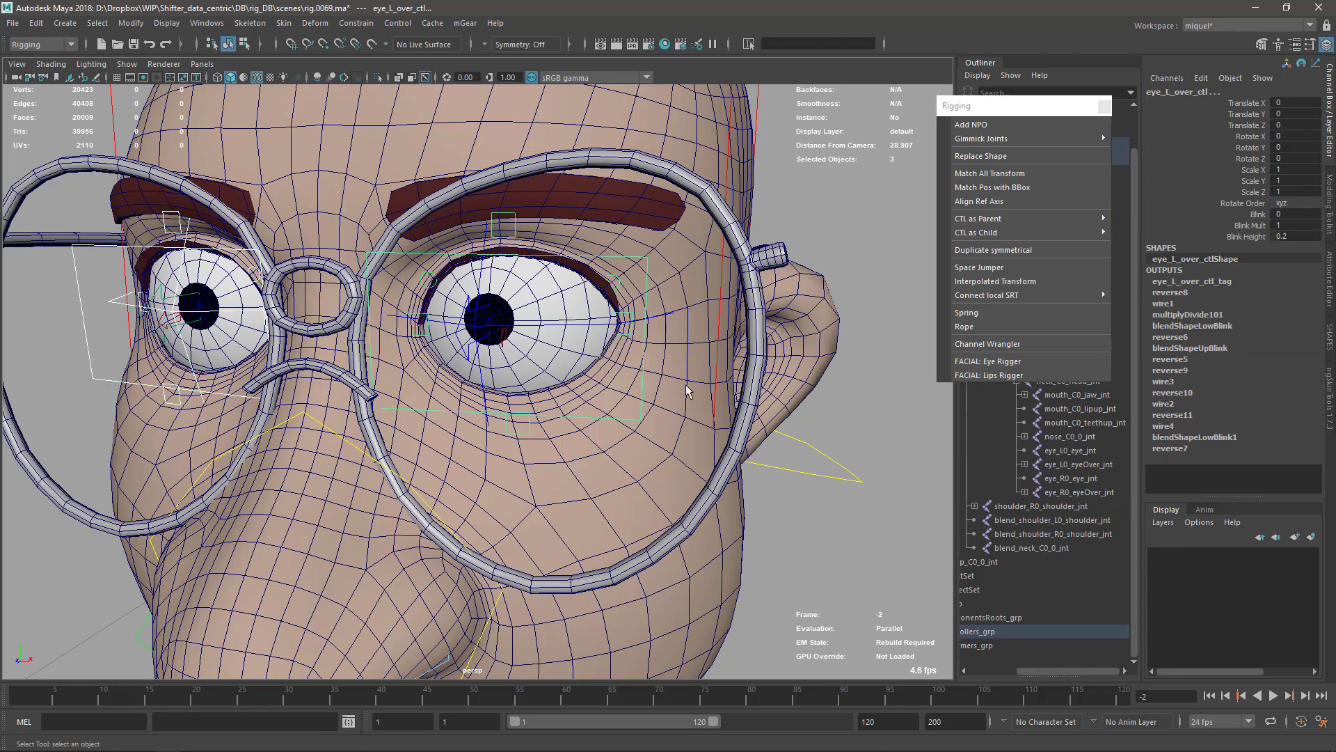
pyautogui.click(1259, 215)
pyautogui.moveTo(126, 420); pyautogui.dragTo(215, 415, button='middle')
pyautogui.keyDown('alt'); pyautogui.moveTo(300, 415); pyautogui.dragTo(362, 413); pyautogui.keyUp('alt')
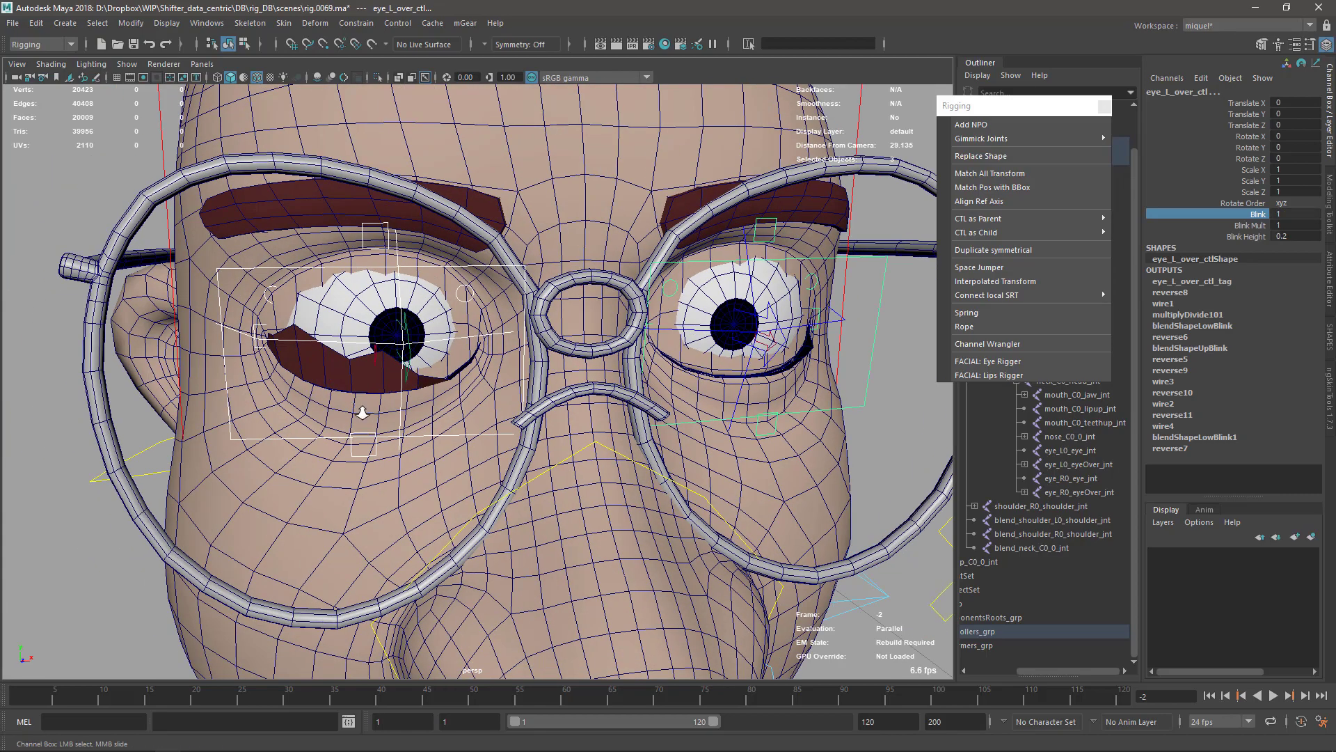
pyautogui.scroll(3, 334, 397)
pyautogui.scroll(-1, 421, 388)
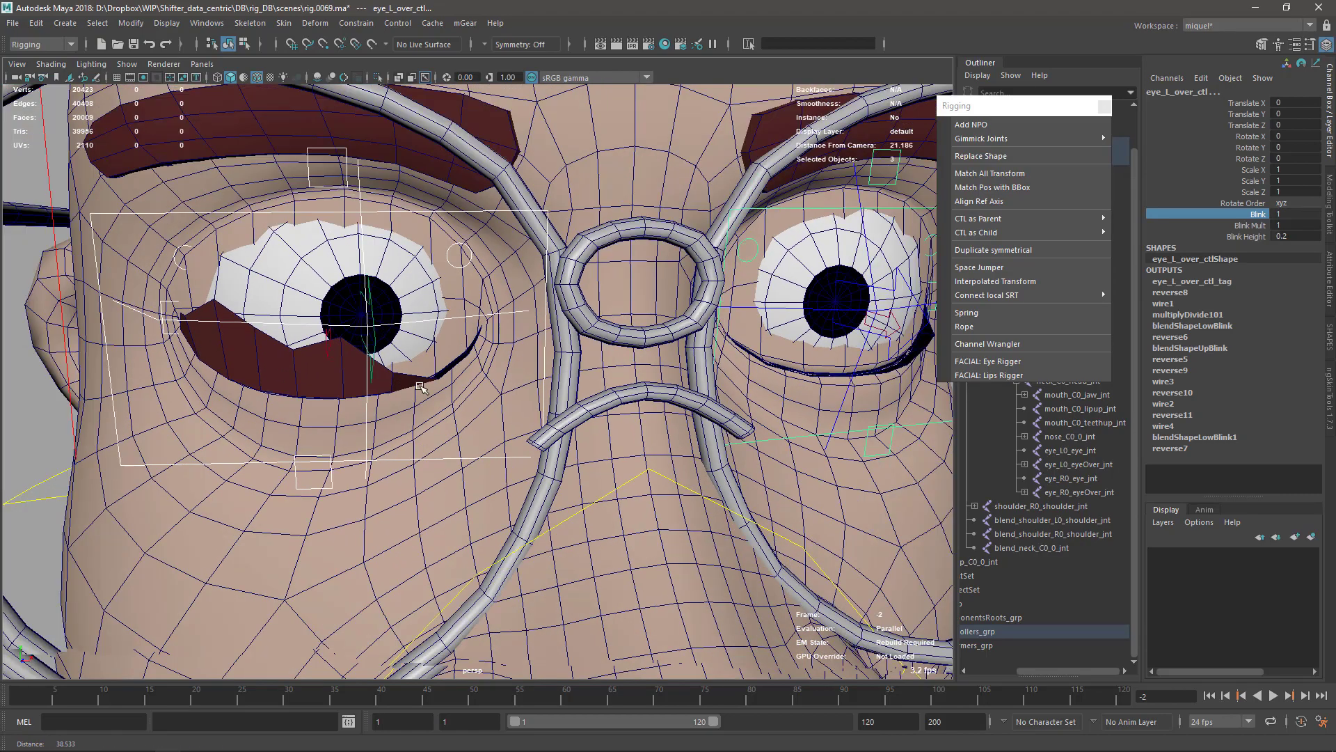
pyautogui.keyDown('alt'); pyautogui.moveTo(422, 388); pyautogui.dragTo(383, 390, button='right'); pyautogui.keyUp('alt')
pyautogui.keyDown('alt'); pyautogui.moveTo(543, 391); pyautogui.dragTo(654, 458); pyautogui.keyUp('alt')
pyautogui.keyDown('alt'); pyautogui.moveTo(659, 513); pyautogui.dragTo(612, 430, button='middle'); pyautogui.keyUp('alt')
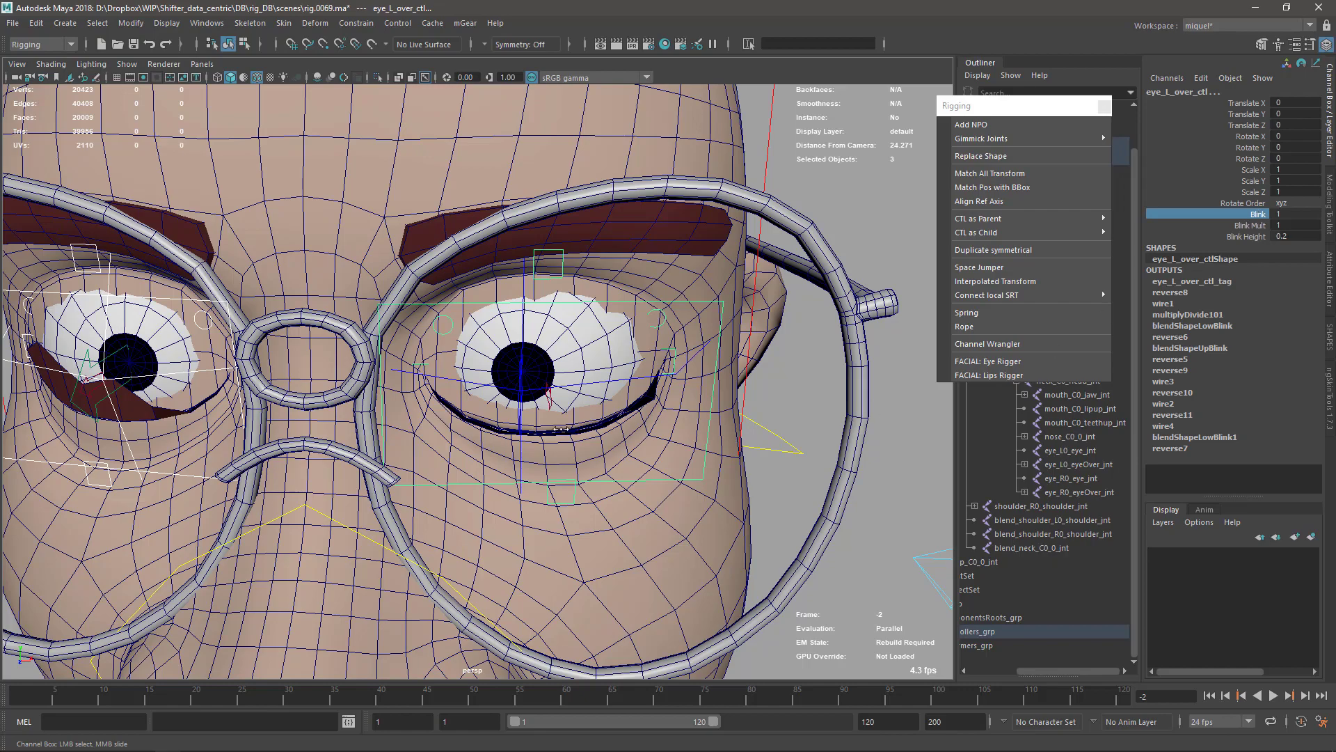
pyautogui.moveTo(561, 430); pyautogui.dragTo(520, 412, button='middle')
# Select the eyelashes mesh and unbind its copied skin
pyautogui.keyDown('alt'); pyautogui.moveTo(521, 412); pyautogui.dragTo(545, 341); pyautogui.keyUp('alt')
pyautogui.keyDown('alt'); pyautogui.moveTo(545, 334); pyautogui.dragTo(668, 254, button='middle'); pyautogui.keyUp('alt')
pyautogui.click(767, 221)
pyautogui.keyDown('alt'); pyautogui.moveTo(604, 380); pyautogui.dragTo(442, 256, button='right'); pyautogui.keyUp('alt')
pyautogui.keyDown('alt'); pyautogui.moveTo(554, 482); pyautogui.dragTo(528, 454, button='right'); pyautogui.keyUp('alt')
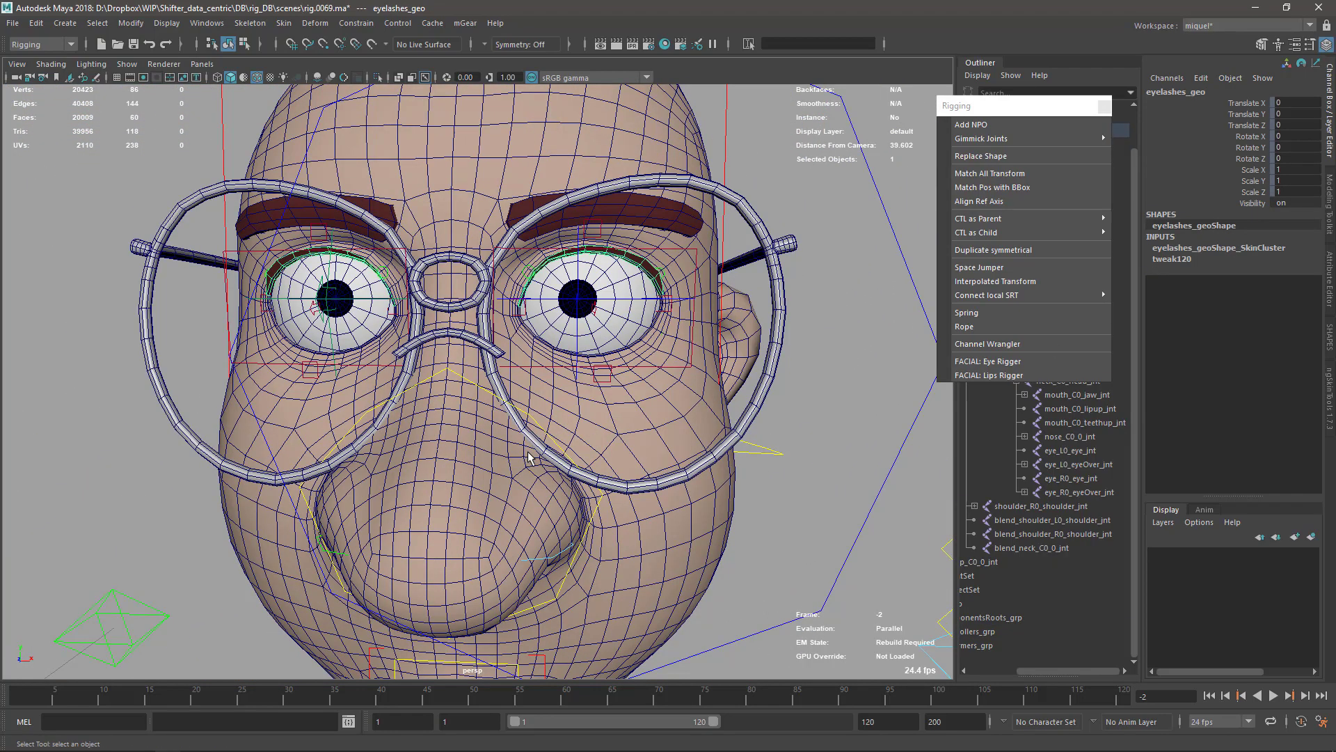
pyautogui.scroll(5, 489, 275)
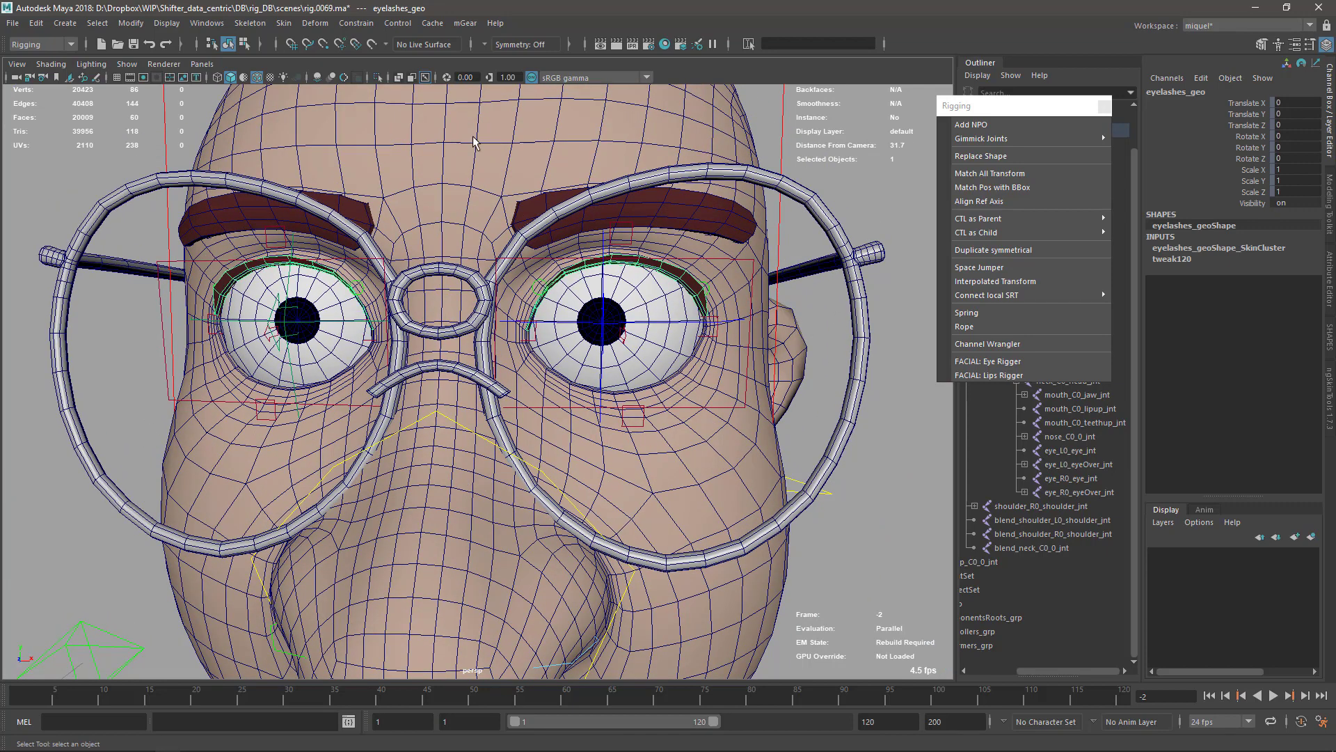
pyautogui.click(284, 23)
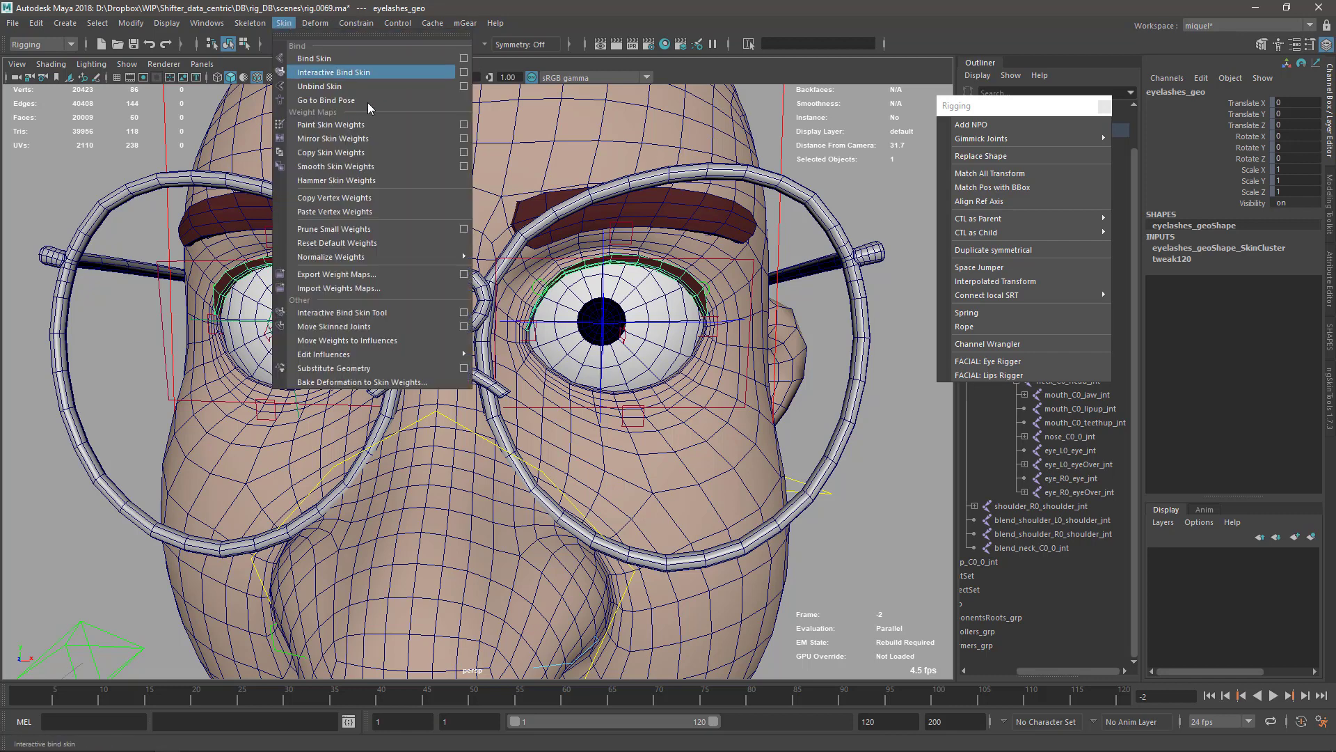
pyautogui.click(356, 87)
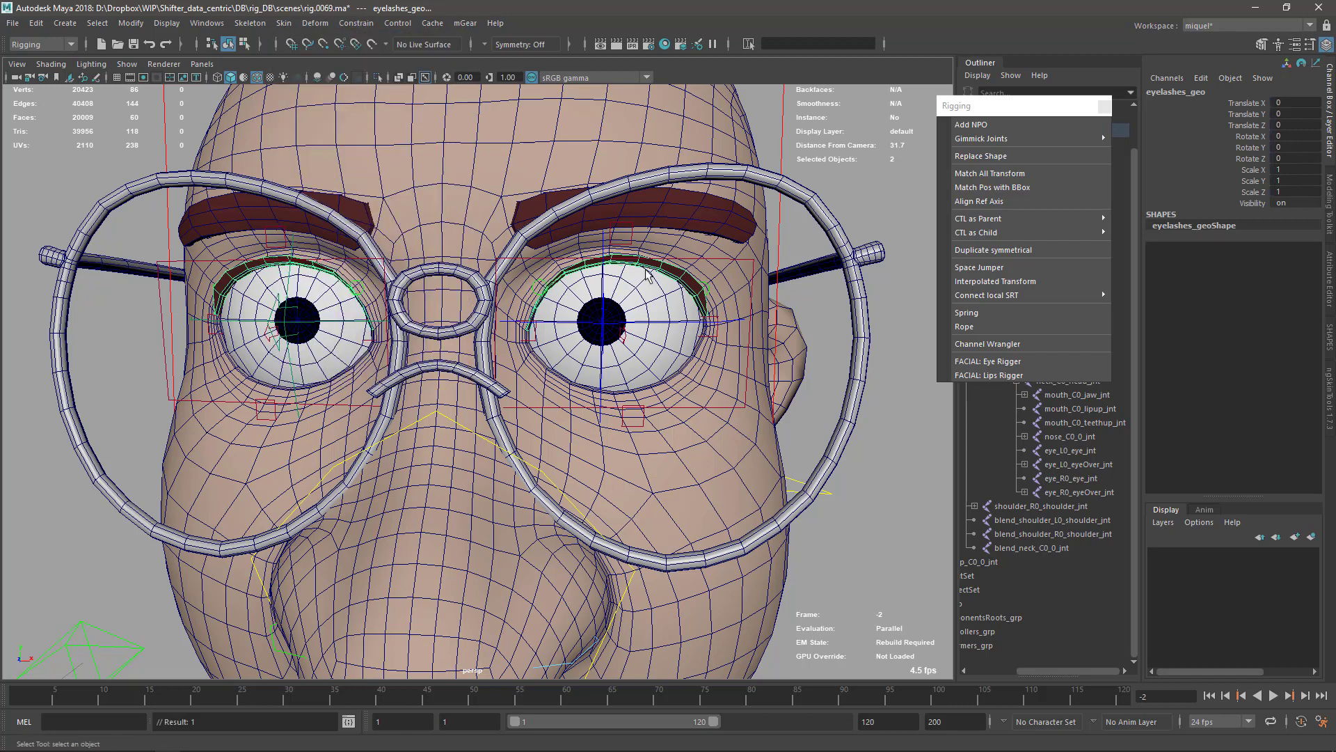
# Duplicate the head mesh and isolate the copy in the viewport
pyautogui.click(728, 470)
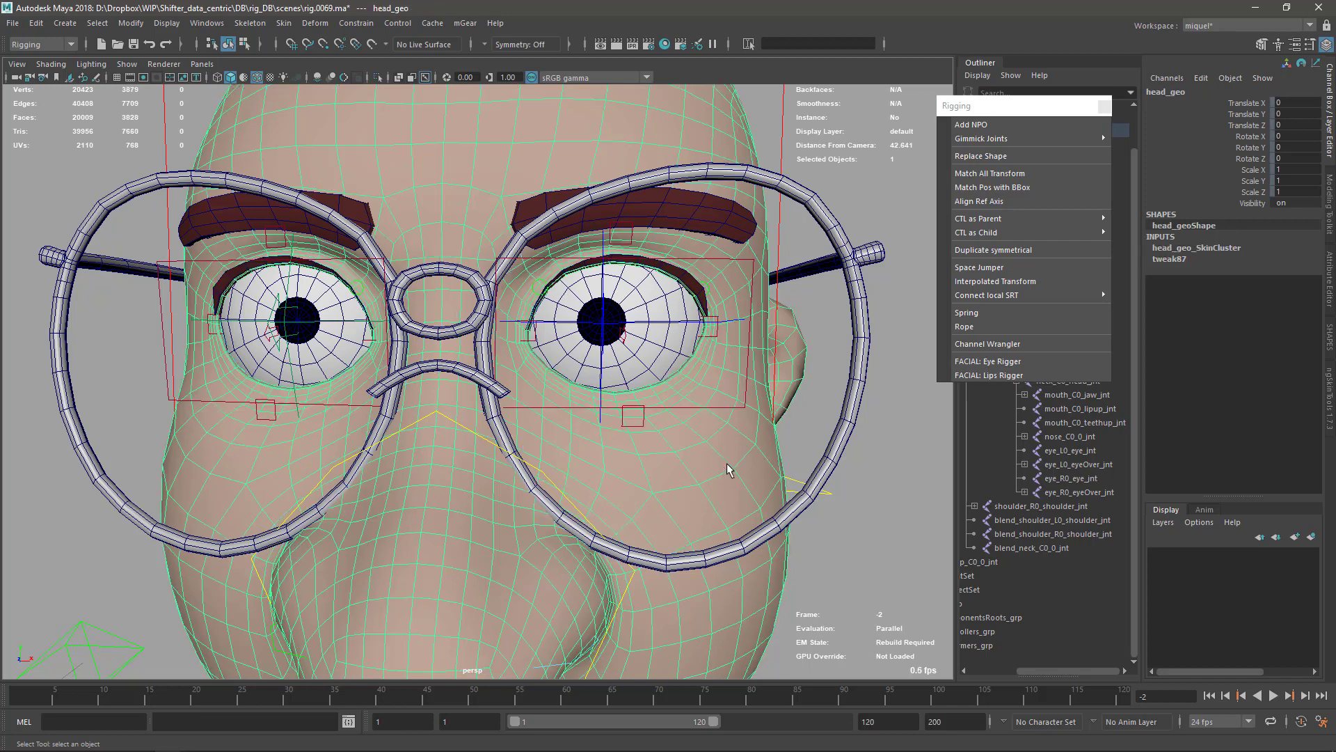
pyautogui.hotkey('ctrl', 'd')
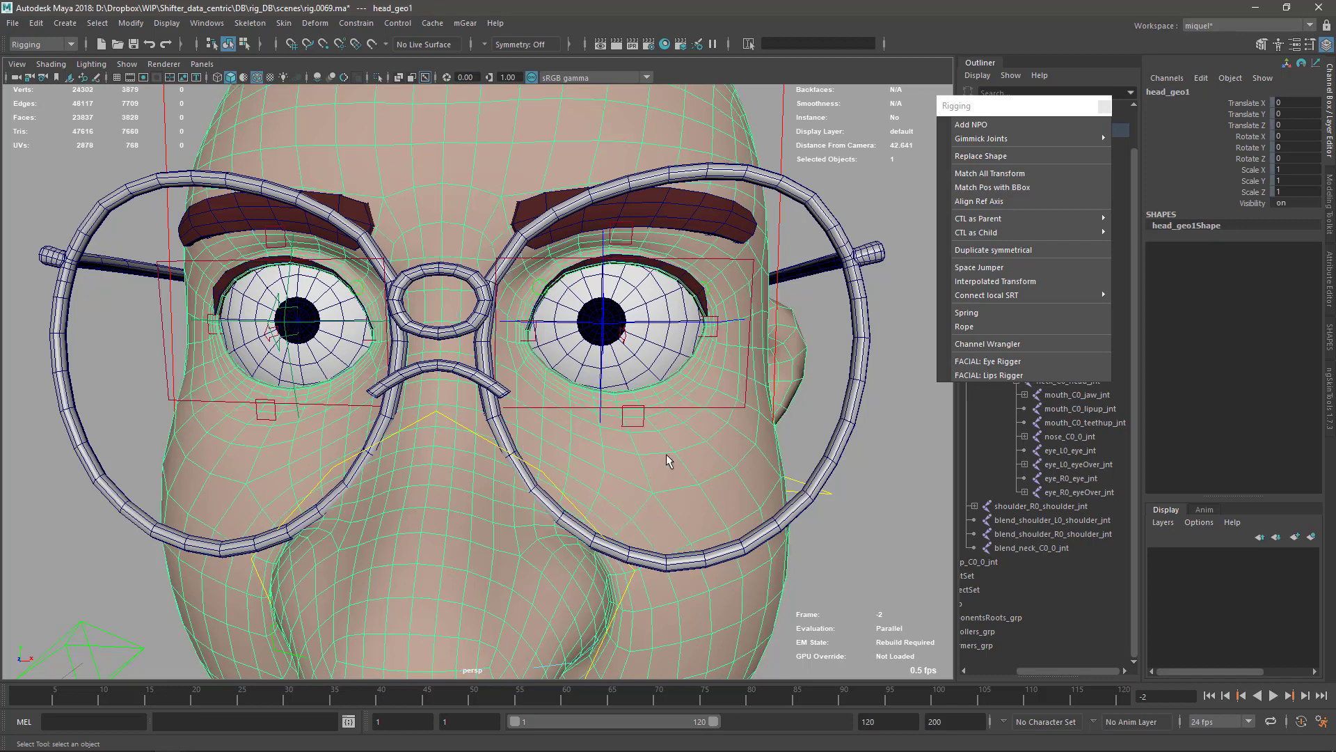
pyautogui.hotkey('ctrl', '1')
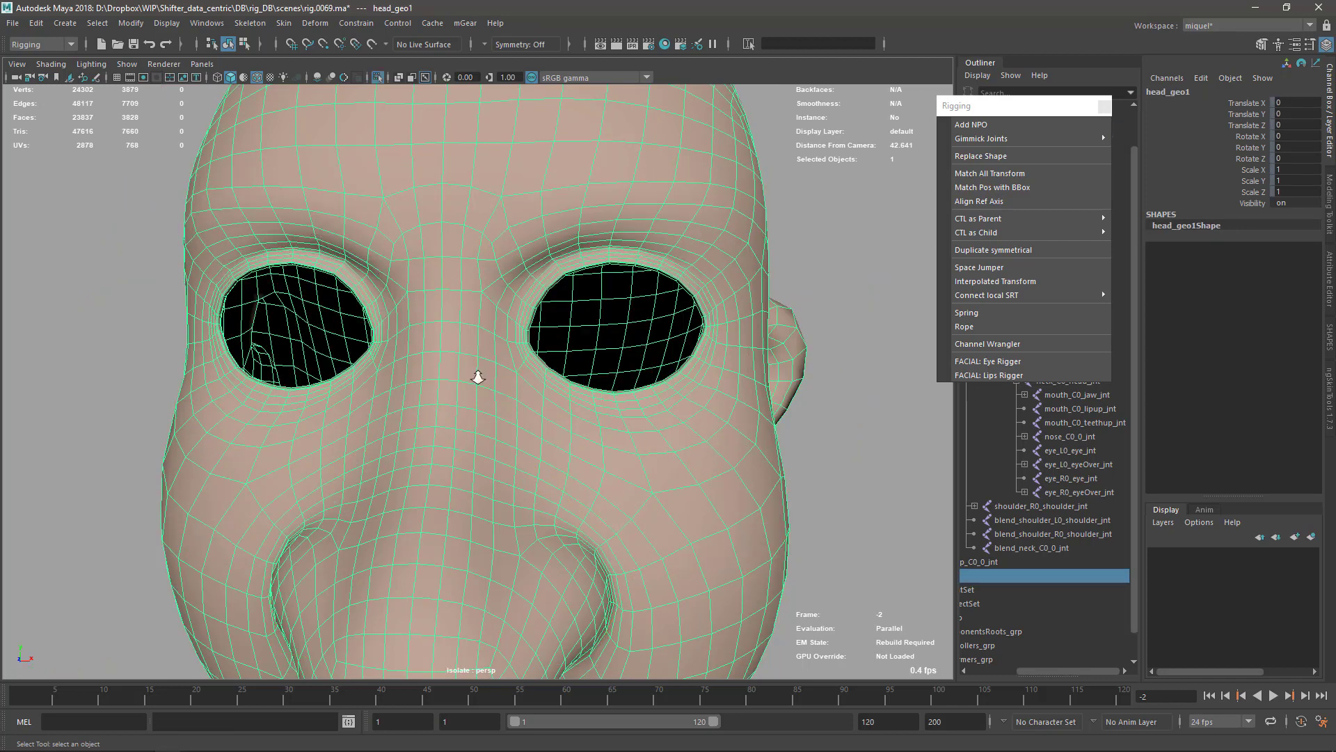
pyautogui.keyDown('alt'); pyautogui.moveTo(477, 377); pyautogui.dragTo(495, 380, button='right'); pyautogui.keyUp('alt')
pyautogui.keyDown('alt'); pyautogui.moveTo(1053, 608); pyautogui.dragTo(1131, 588, button='middle'); pyautogui.keyUp('alt')
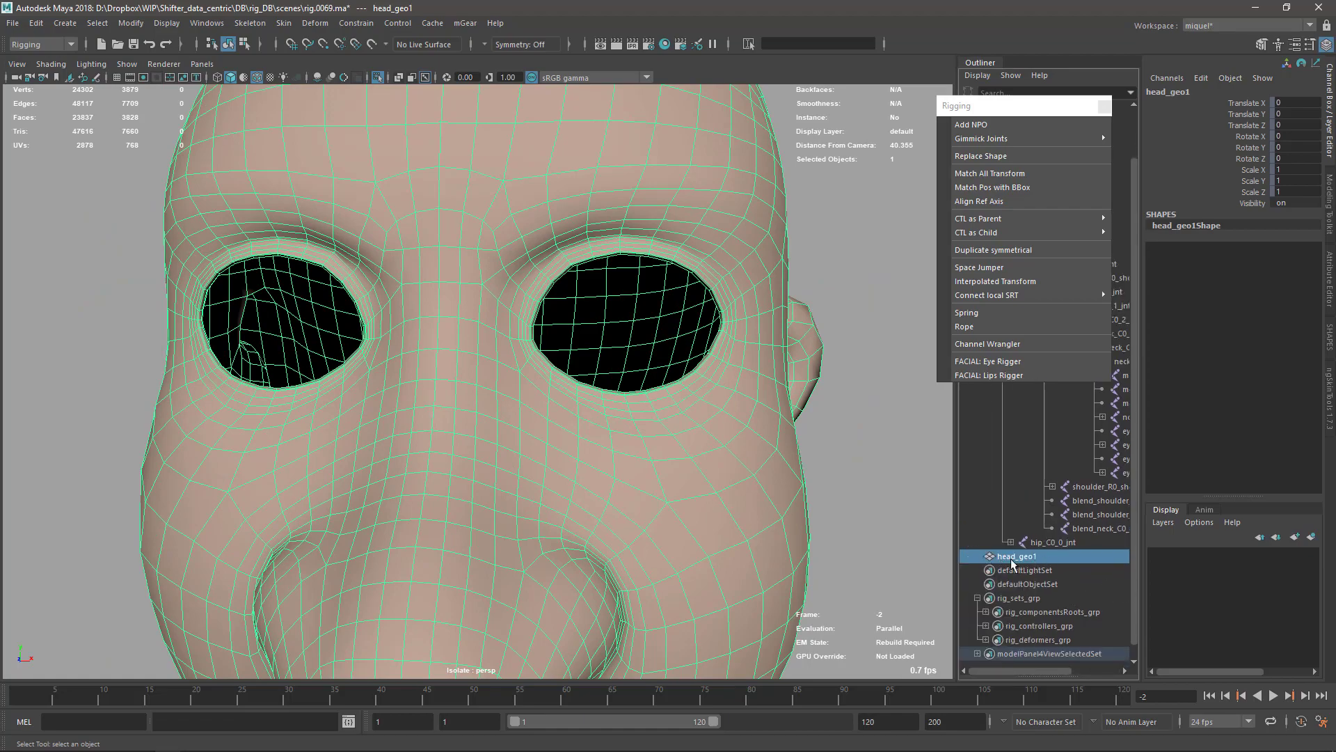
# Select the face loop running along the inner rim of the left eyelid on the head copy
pyautogui.keyDown('alt'); pyautogui.moveTo(594, 499); pyautogui.dragTo(426, 425); pyautogui.keyUp('alt')
pyautogui.keyDown('alt'); pyautogui.moveTo(426, 425); pyautogui.dragTo(457, 403, button='right'); pyautogui.keyUp('alt')
pyautogui.keyDown('alt'); pyautogui.moveTo(458, 404); pyautogui.dragTo(419, 477); pyautogui.keyUp('alt')
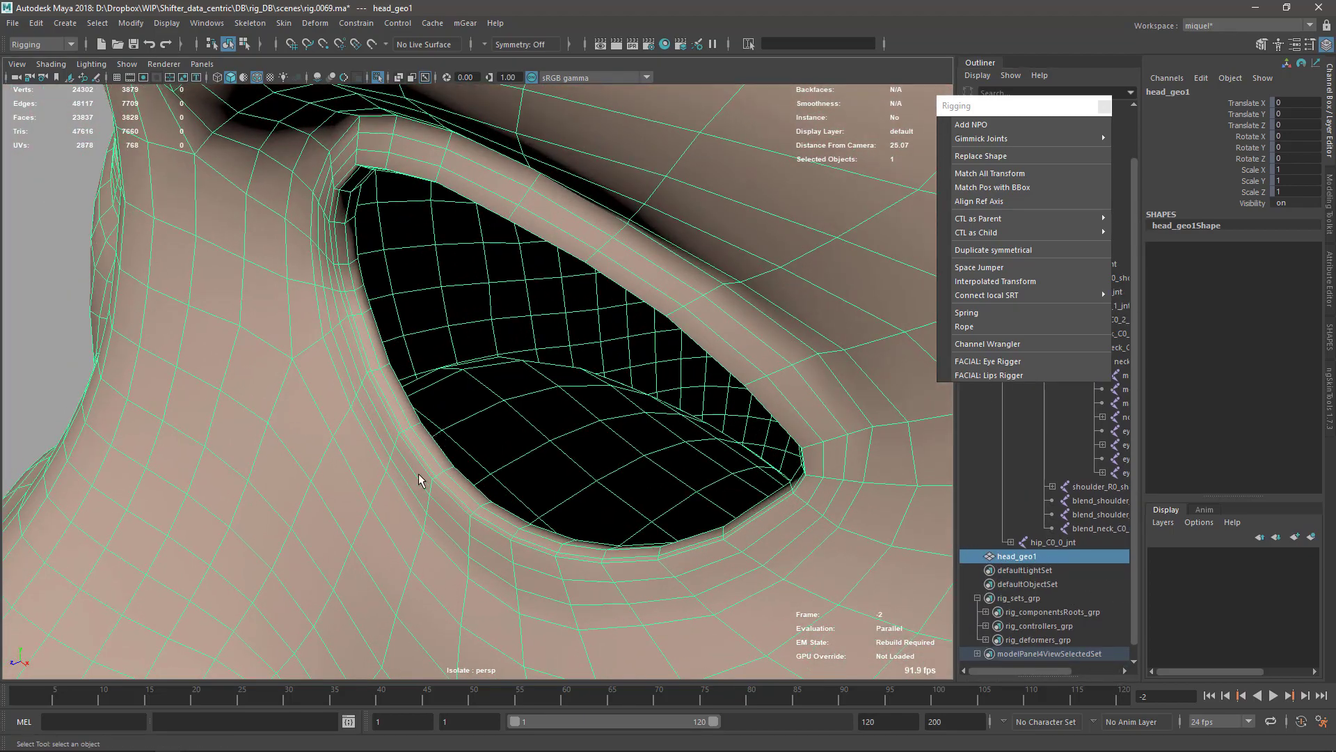
pyautogui.press('F11')
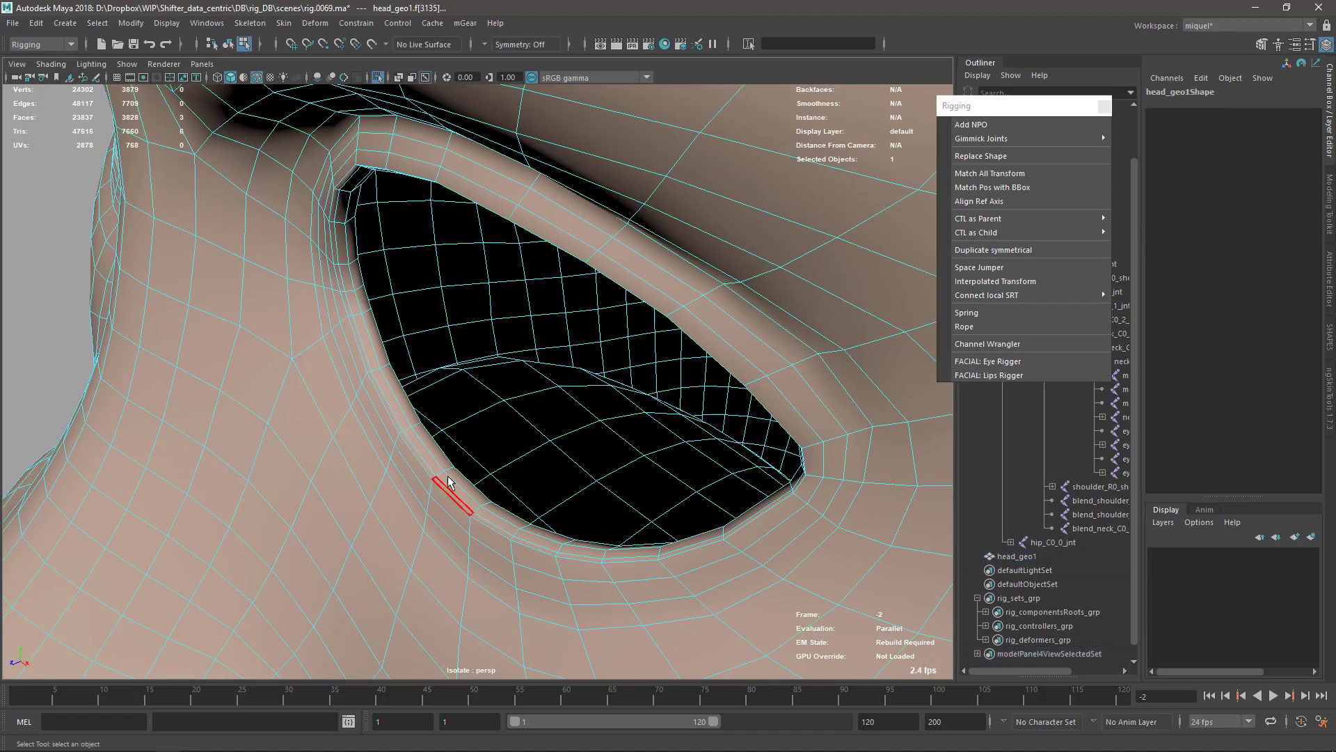
pyautogui.click(435, 474)
pyautogui.keyDown('shift'); pyautogui.doubleClick(451, 483); pyautogui.keyUp('shift')
# Add the face loop along the right eyelid's inner rim to the face selection
pyautogui.keyDown('alt'); pyautogui.moveTo(466, 550); pyautogui.dragTo(352, 492, button='right'); pyautogui.keyUp('alt')
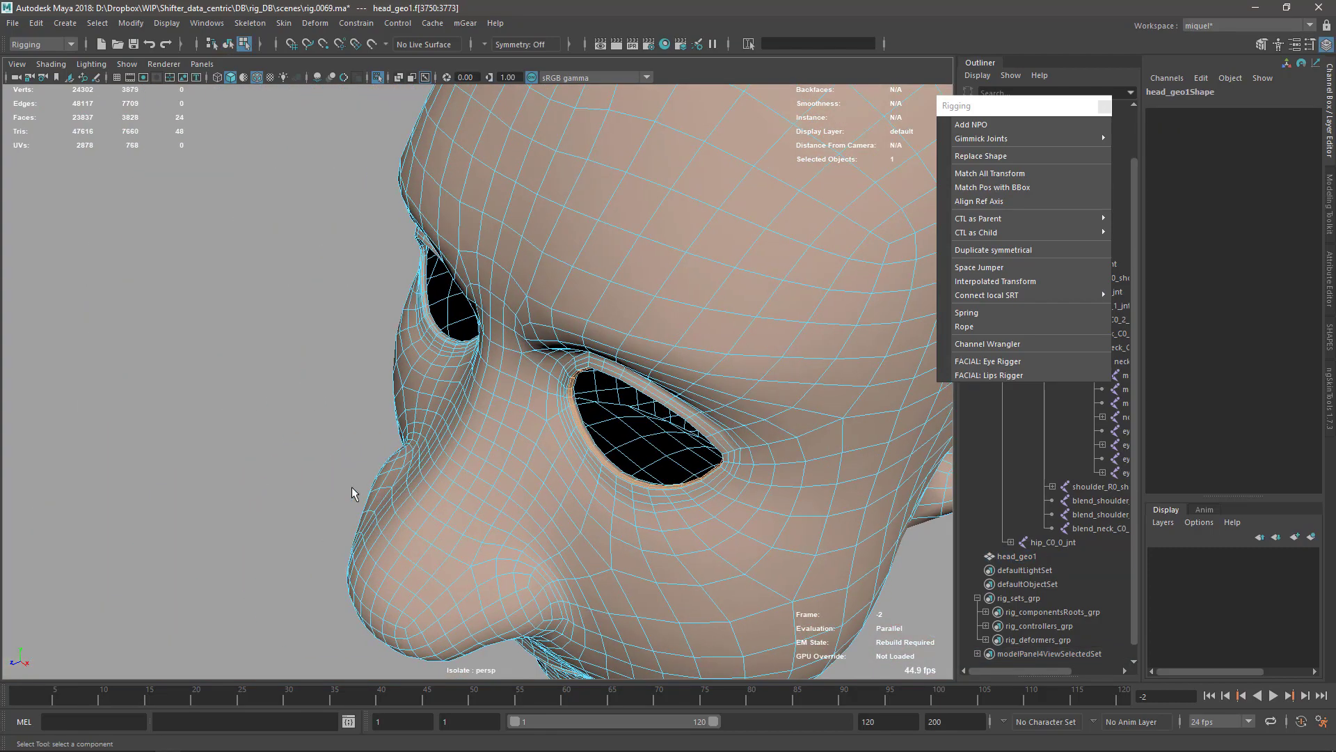
pyautogui.keyDown('alt'); pyautogui.moveTo(352, 492); pyautogui.dragTo(465, 498); pyautogui.keyUp('alt')
pyautogui.keyDown('alt'); pyautogui.moveTo(483, 478); pyautogui.dragTo(404, 272, button='middle'); pyautogui.keyUp('alt')
pyautogui.keyDown('alt'); pyautogui.moveTo(404, 272); pyautogui.dragTo(504, 265, button='right'); pyautogui.keyUp('alt')
pyautogui.keyDown('alt'); pyautogui.moveTo(504, 265); pyautogui.dragTo(509, 270, button='middle'); pyautogui.keyUp('alt')
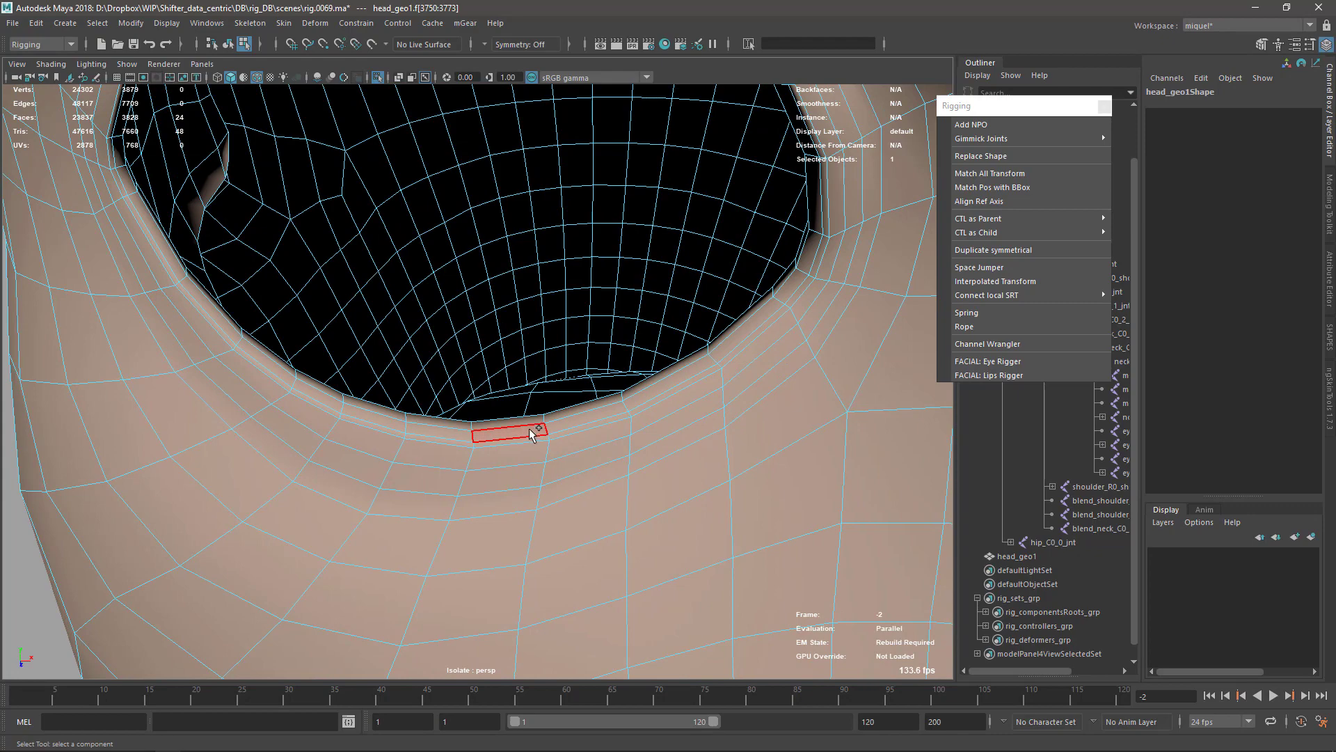
pyautogui.keyDown('shift'); pyautogui.click(537, 432); pyautogui.keyUp('shift')
pyautogui.keyDown('shift'); pyautogui.doubleClick(556, 427); pyautogui.keyUp('shift')
# Invert the face selection, delete everything except the two eyelid rims, and exit component mode and isolation
pyautogui.keyDown('alt'); pyautogui.moveTo(671, 317); pyautogui.dragTo(521, 28, button='right'); pyautogui.keyUp('alt')
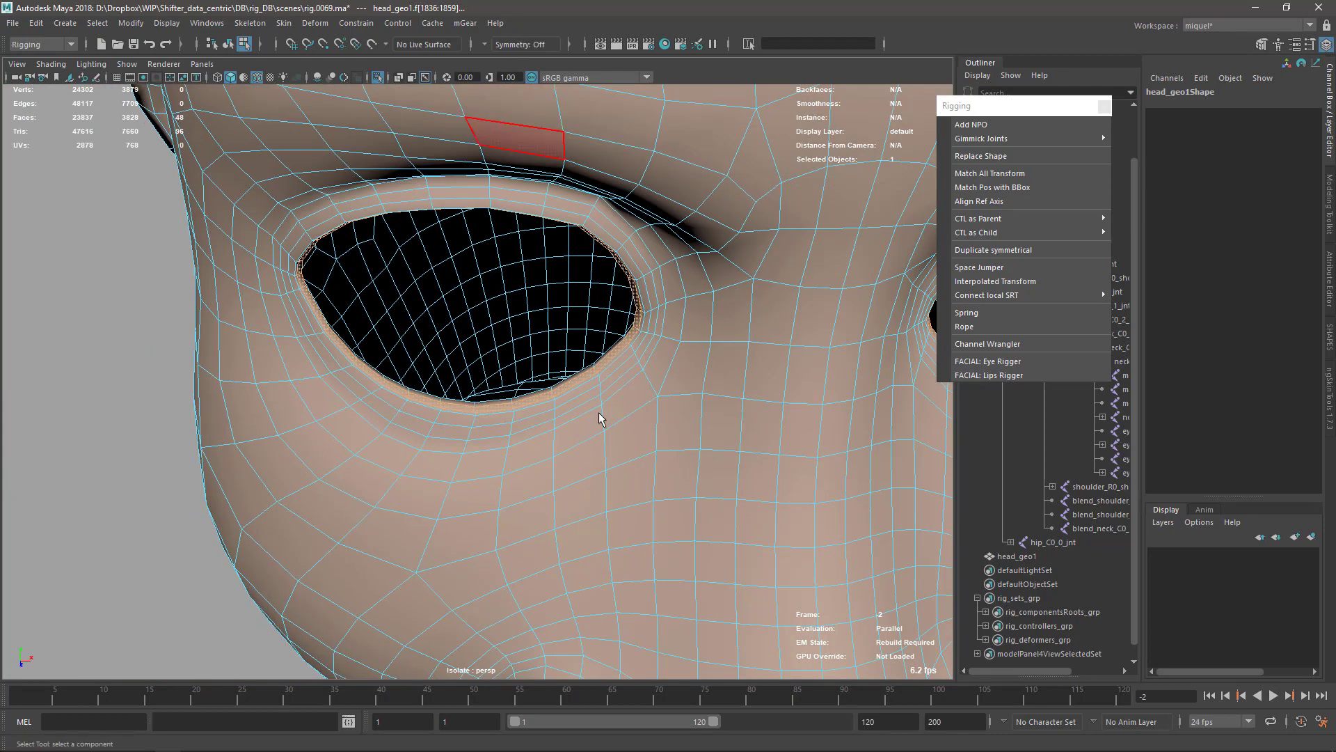
pyautogui.keyDown('alt'); pyautogui.moveTo(599, 418); pyautogui.dragTo(515, 390, button='right'); pyautogui.keyUp('alt')
pyautogui.keyDown('alt'); pyautogui.moveTo(515, 390); pyautogui.dragTo(588, 483); pyautogui.keyUp('alt')
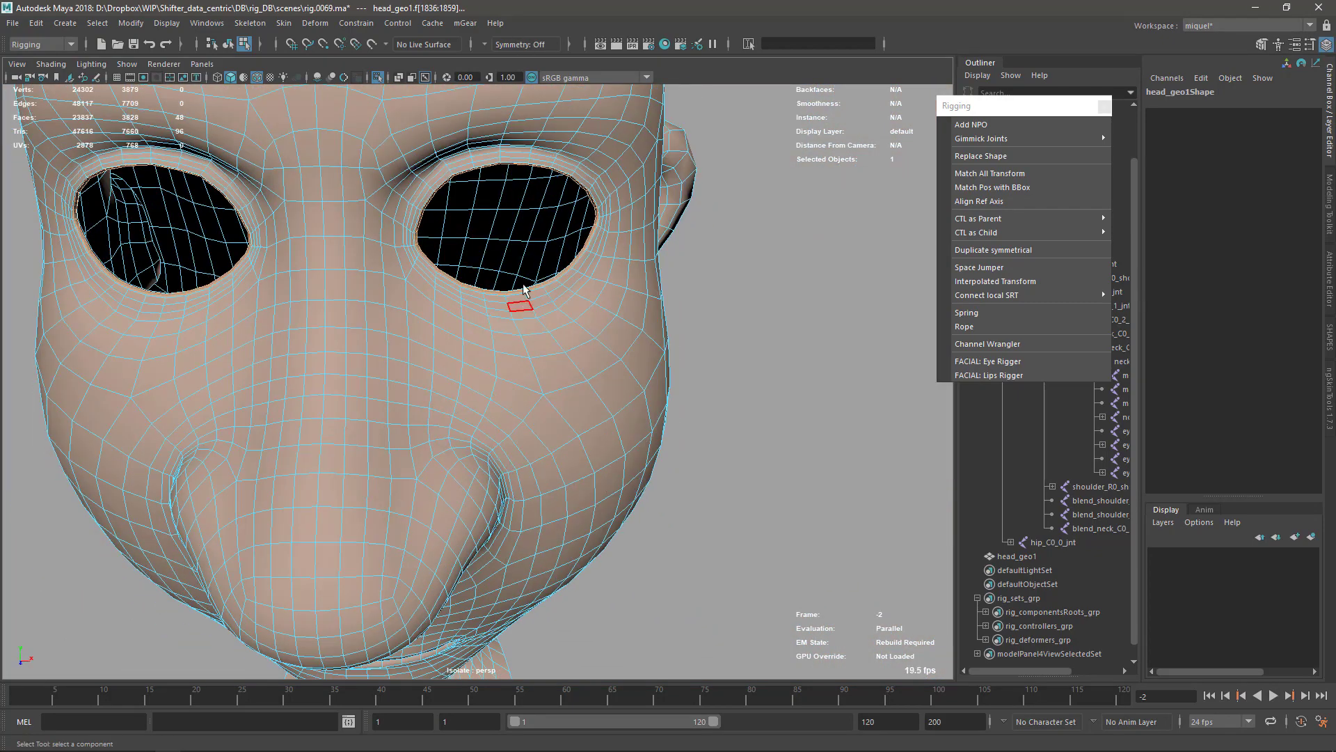
pyautogui.moveTo(516, 289); pyautogui.dragTo(519, 430, button='right')
pyautogui.press('Delete')
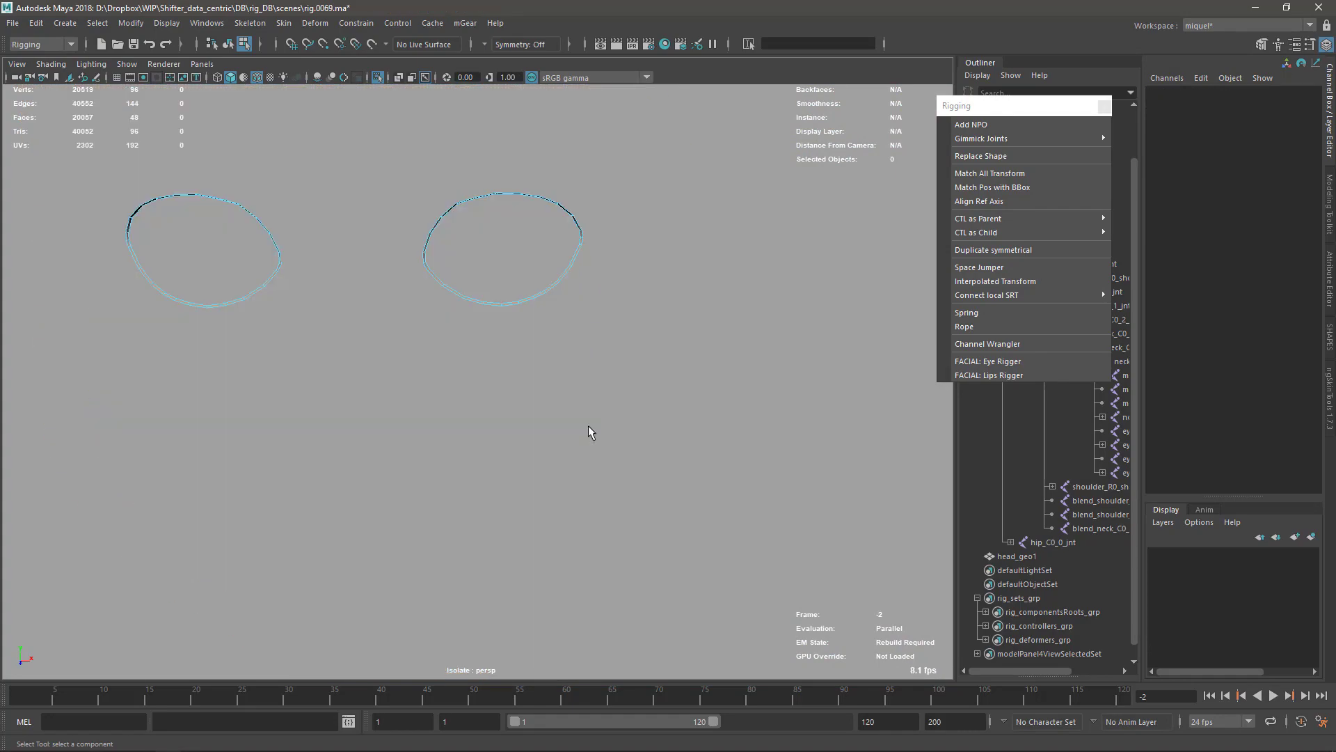
pyautogui.press('F8')
pyautogui.hotkey('ctrl', '1')
pyautogui.keyDown('alt'); pyautogui.moveTo(288, 368); pyautogui.dragTo(428, 379, button='middle'); pyautogui.keyUp('alt')
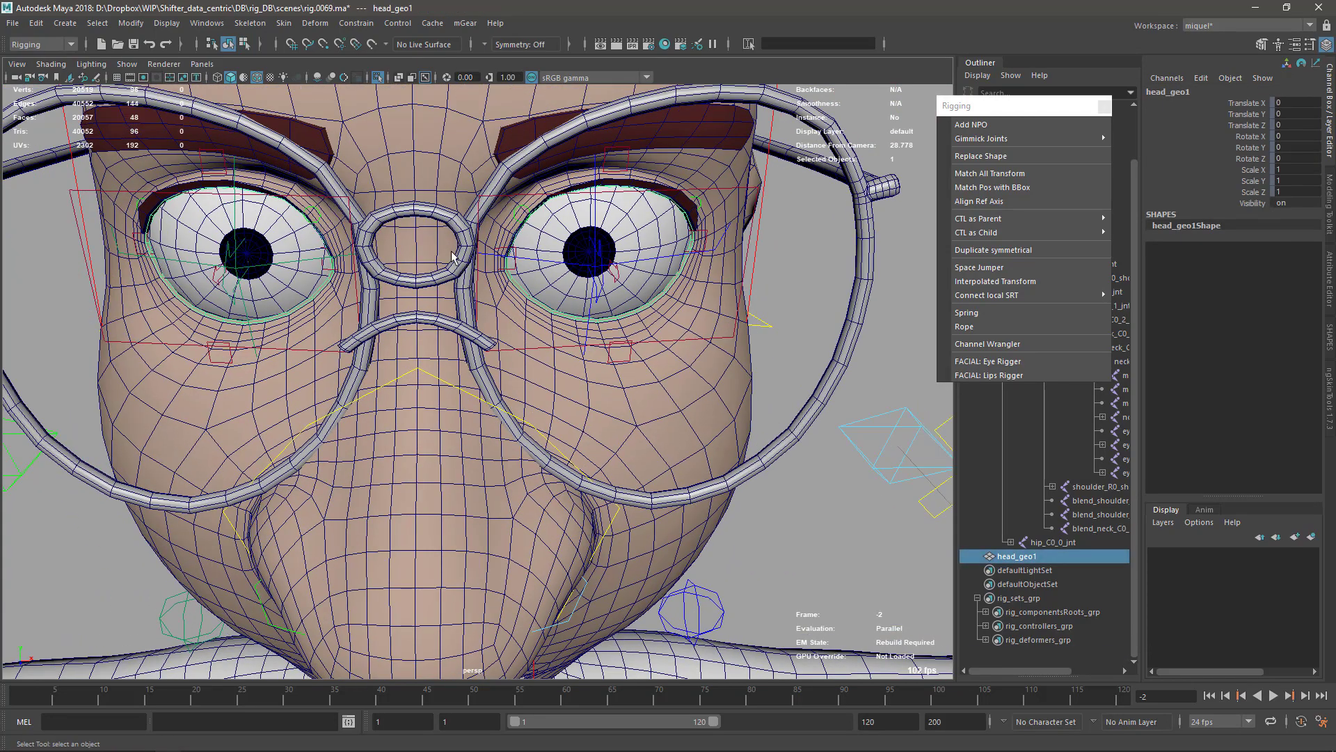
# Copy the skin from the original head mesh to the eyelid rim mesh head_geo1 with mGear's Copy Skin
pyautogui.scroll(10, 638, 326)
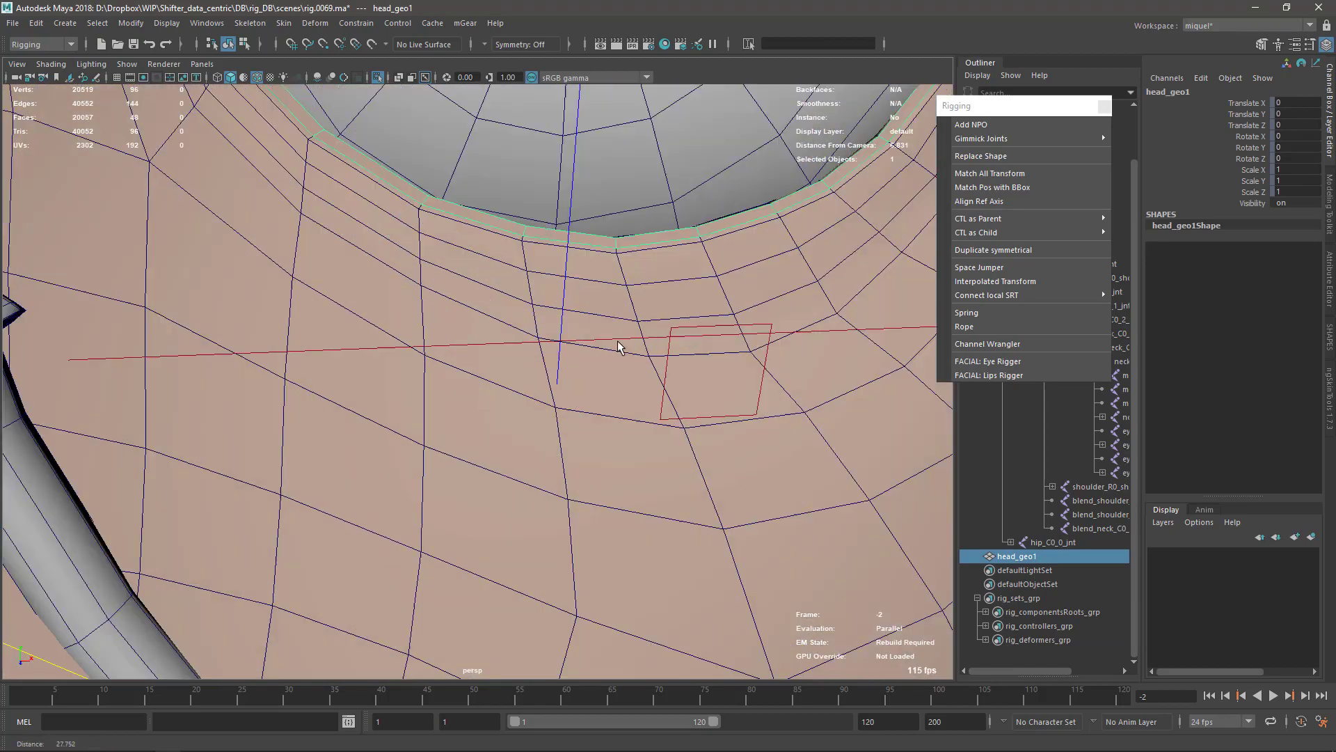
pyautogui.keyDown('alt'); pyautogui.moveTo(638, 327); pyautogui.dragTo(578, 296); pyautogui.keyUp('alt')
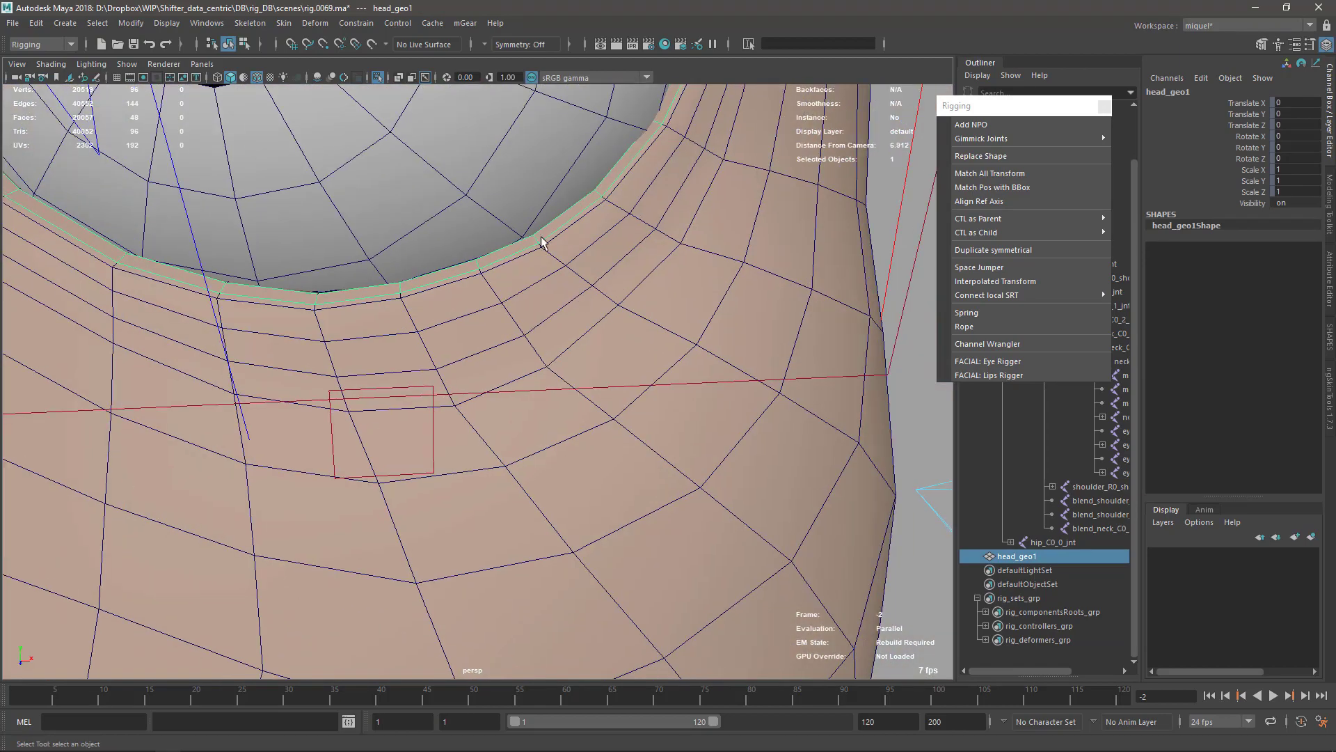
pyautogui.click(583, 296)
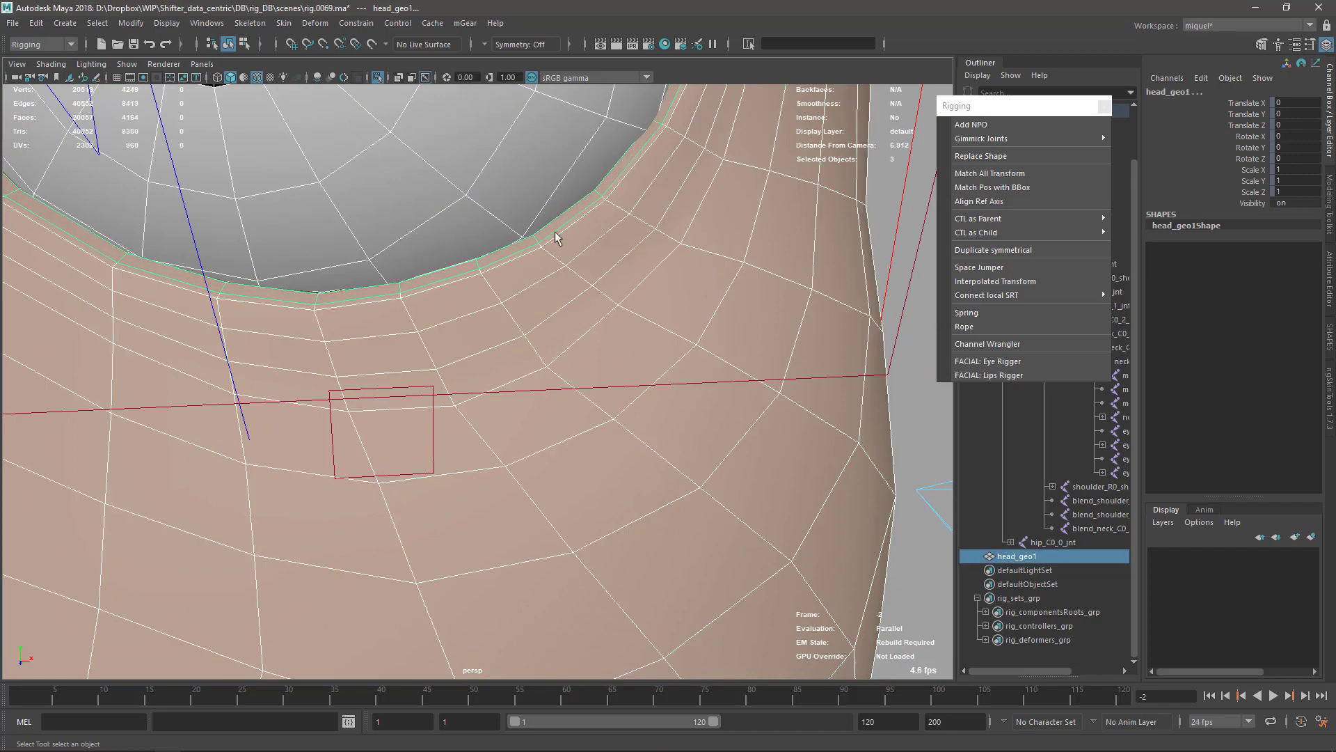
pyautogui.keyDown('alt'); pyautogui.moveTo(584, 277); pyautogui.dragTo(550, 301); pyautogui.keyUp('alt')
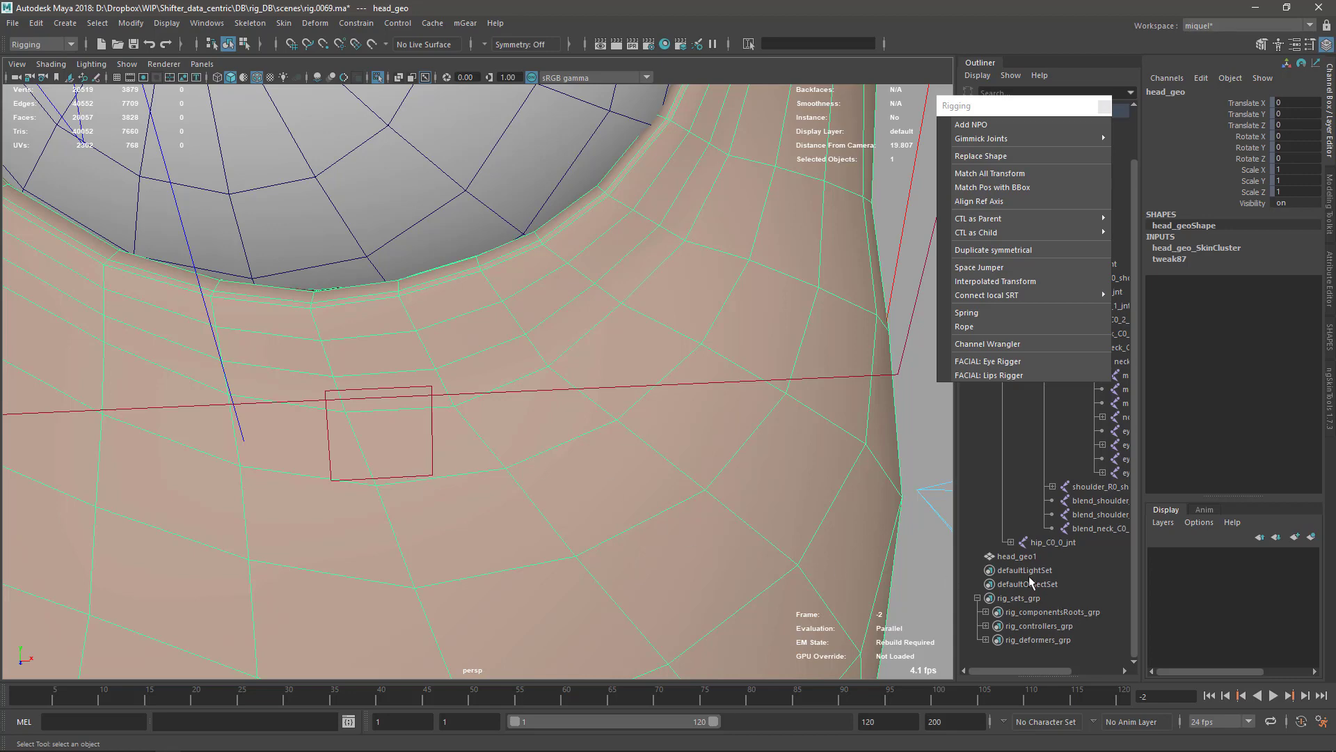
pyautogui.click(1017, 556)
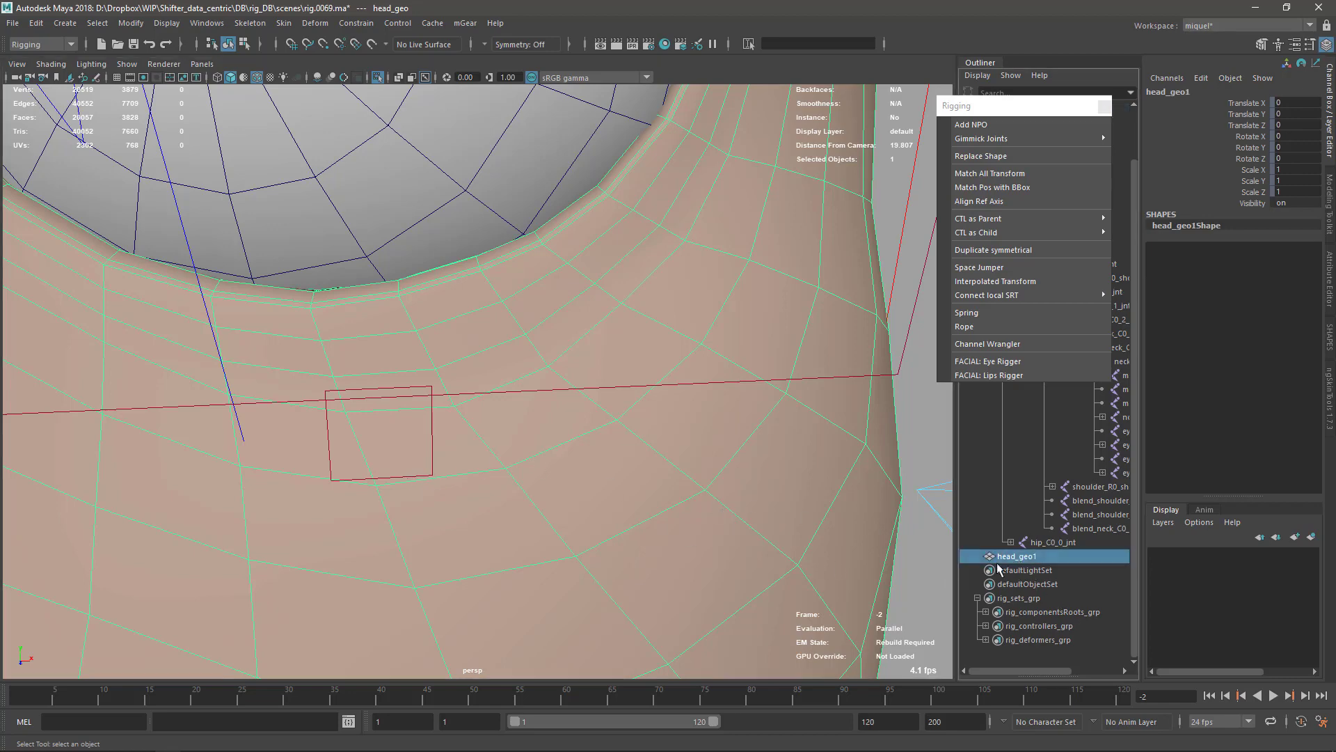
pyautogui.keyDown('shift'); pyautogui.click(497, 167); pyautogui.keyUp('shift')
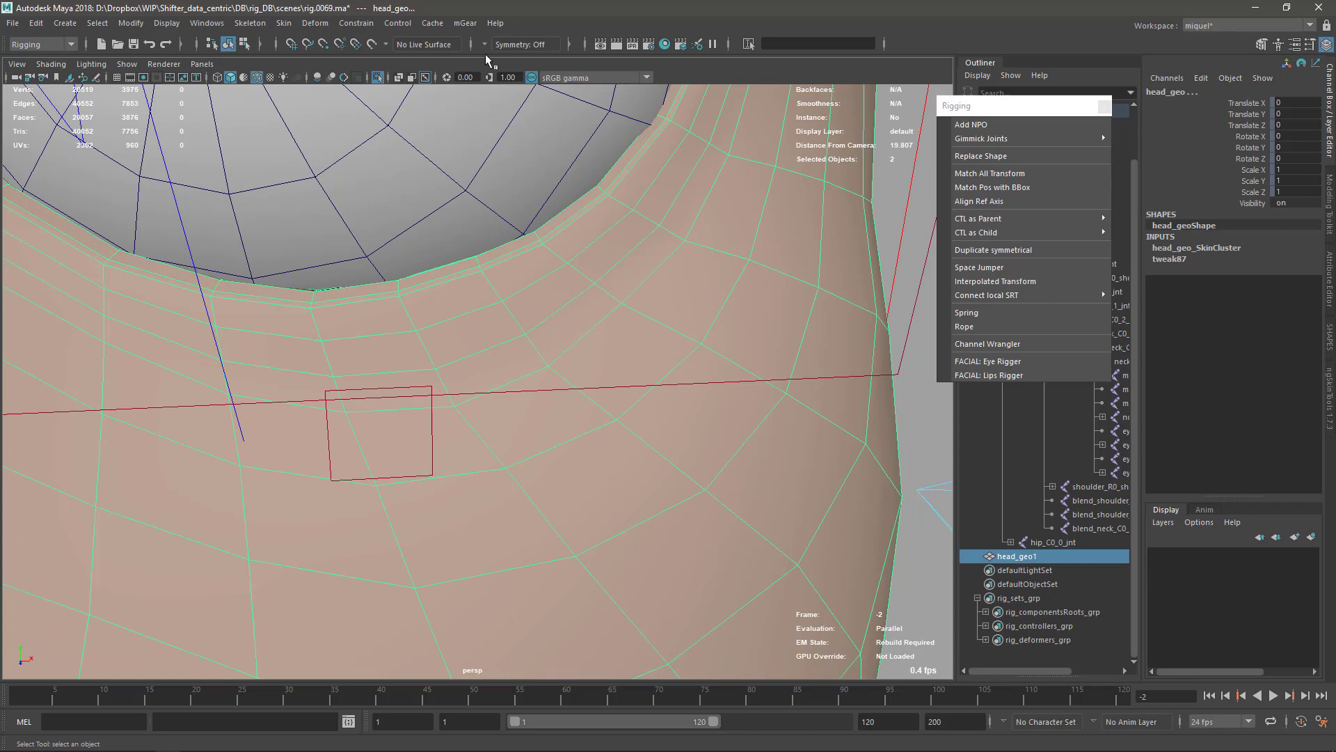
pyautogui.click(465, 23)
pyautogui.moveTo(515, 99)
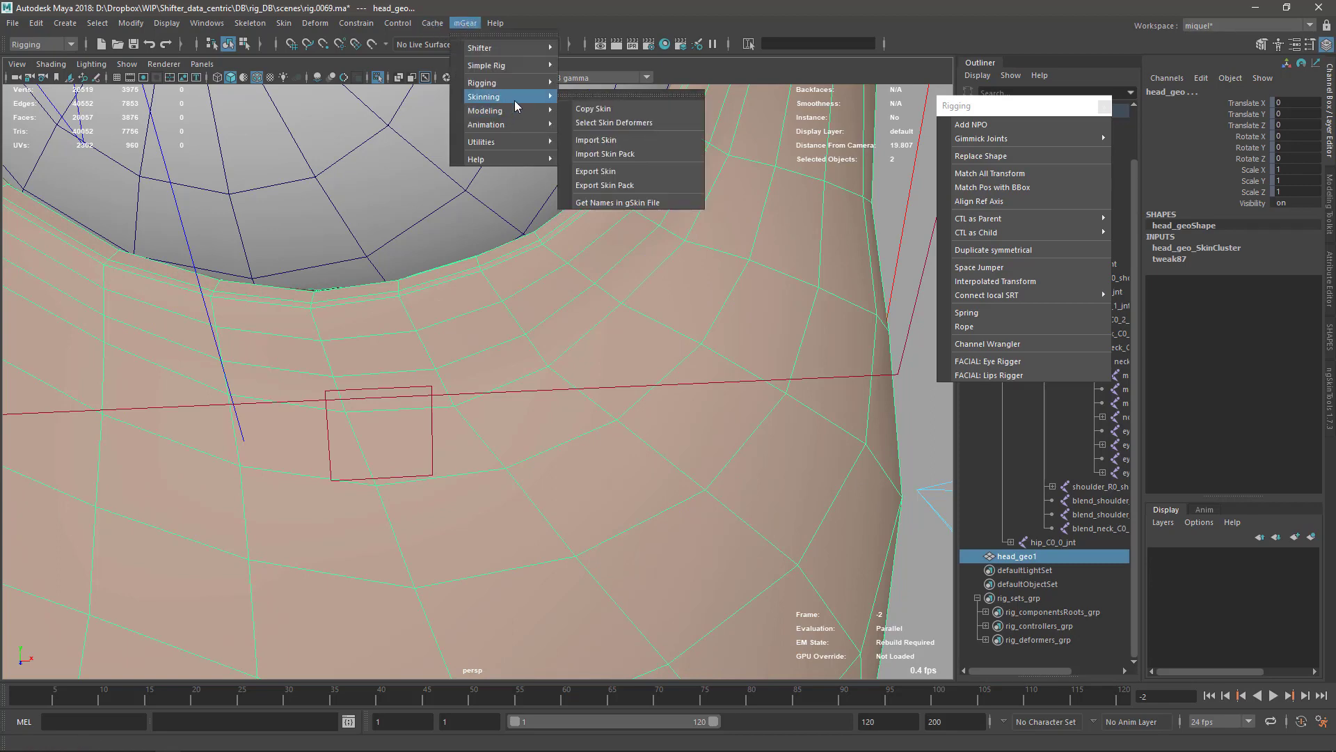
pyautogui.click(612, 108)
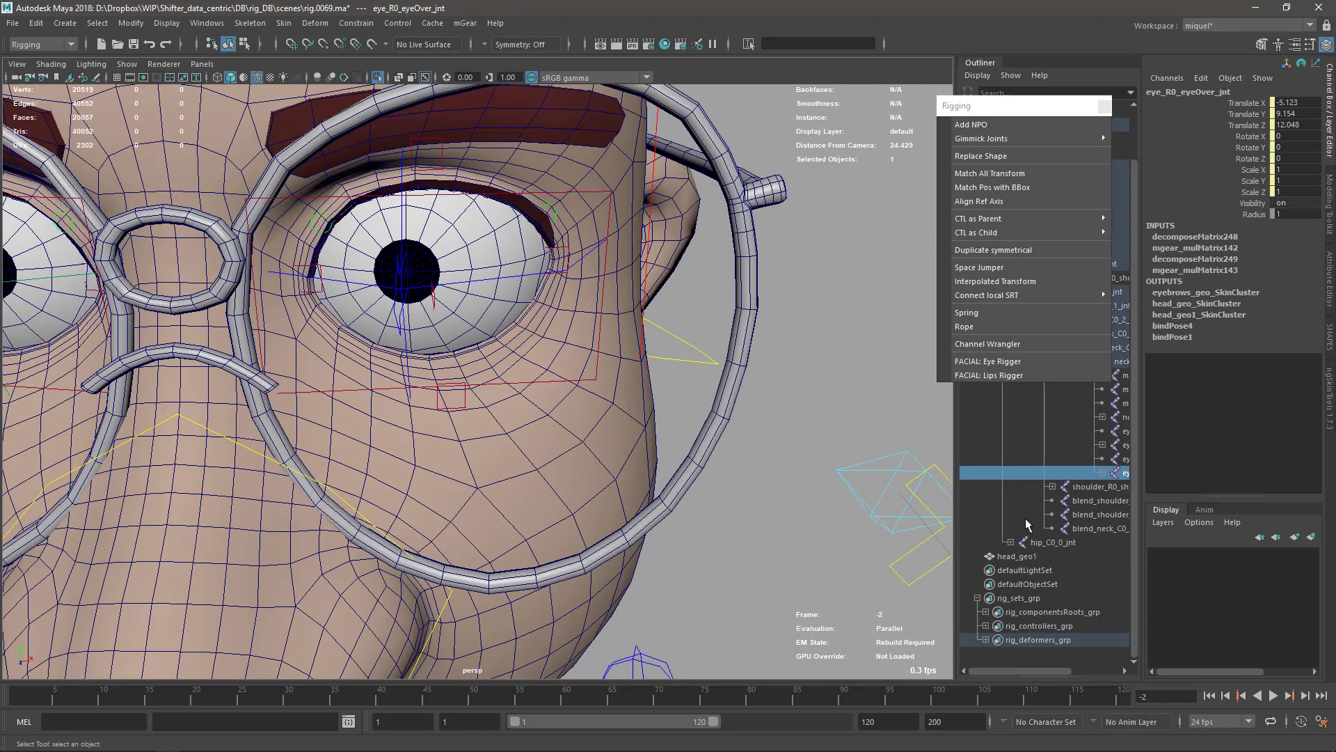
# Copy the skin from the eyelid rim mesh head_geo1 to the eyelashes mesh
pyautogui.click(529, 212)
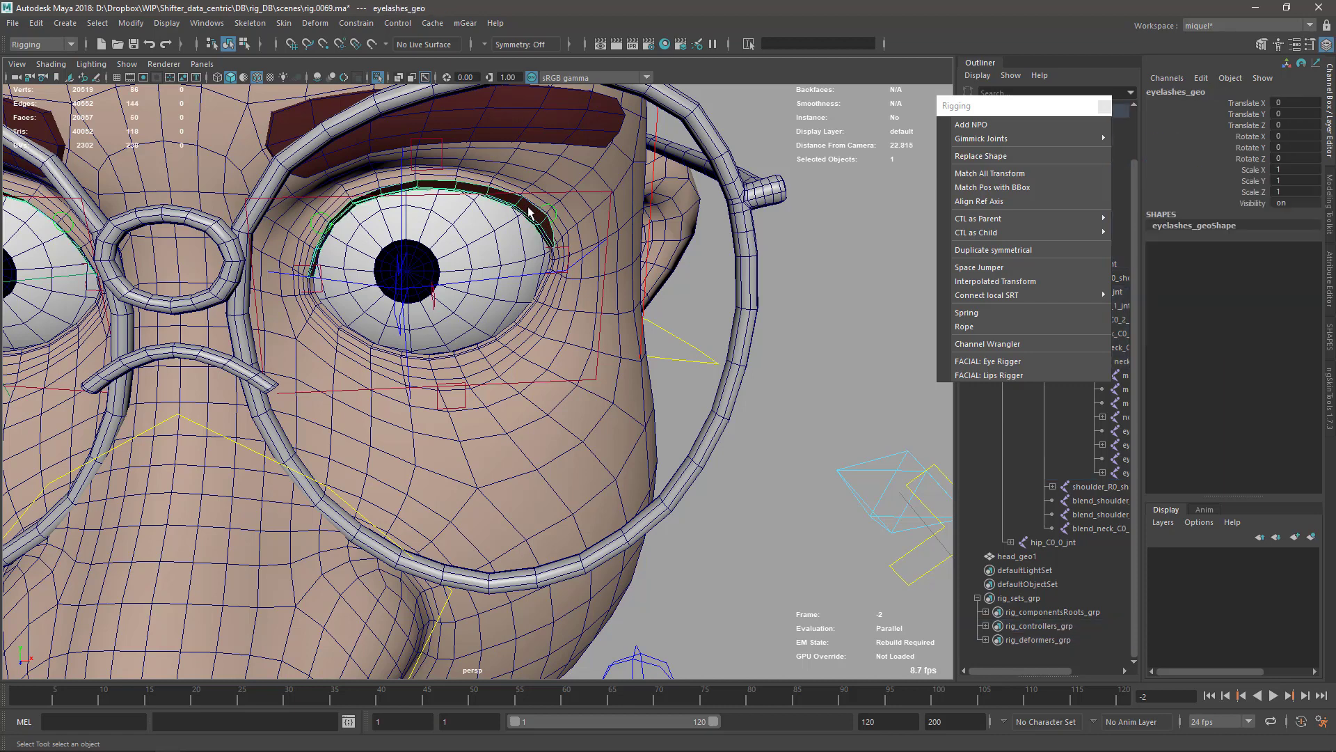
pyautogui.keyDown('ctrl'); pyautogui.click(1008, 557); pyautogui.keyUp('ctrl')
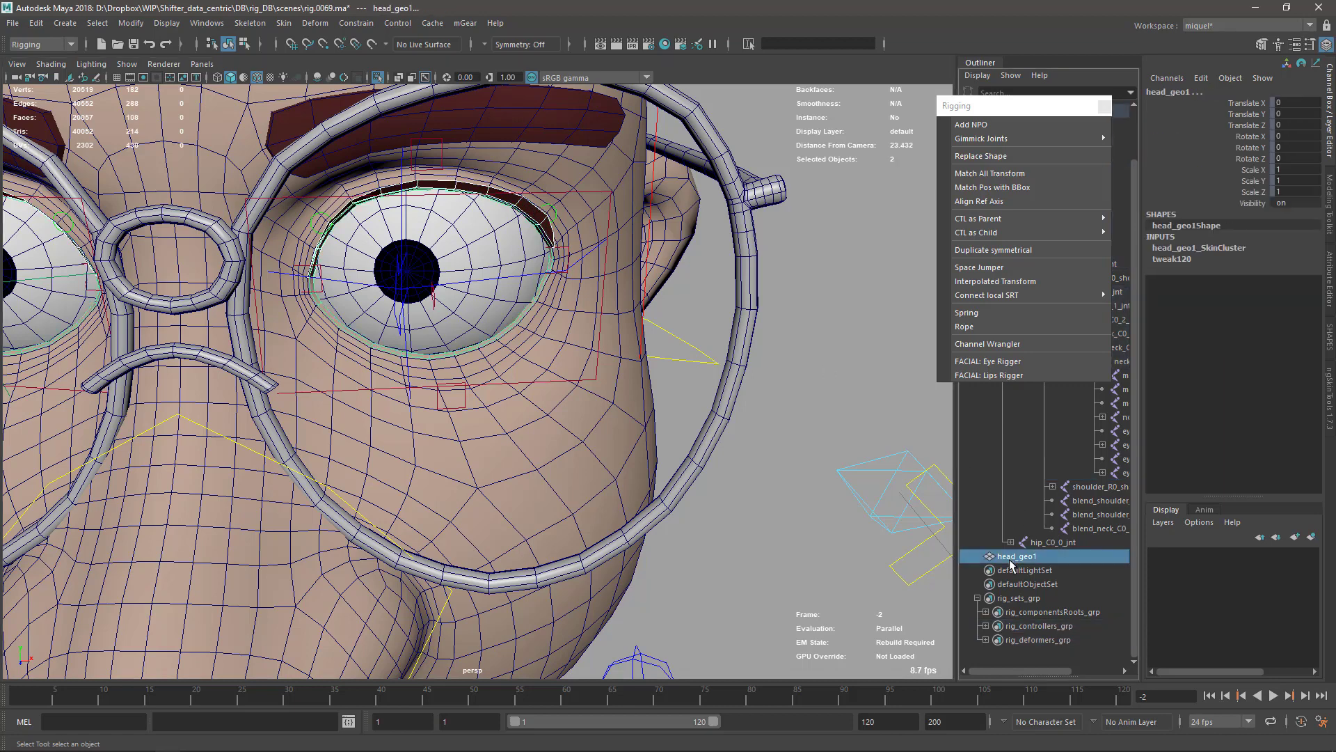
pyautogui.click(464, 24)
pyautogui.moveTo(494, 100)
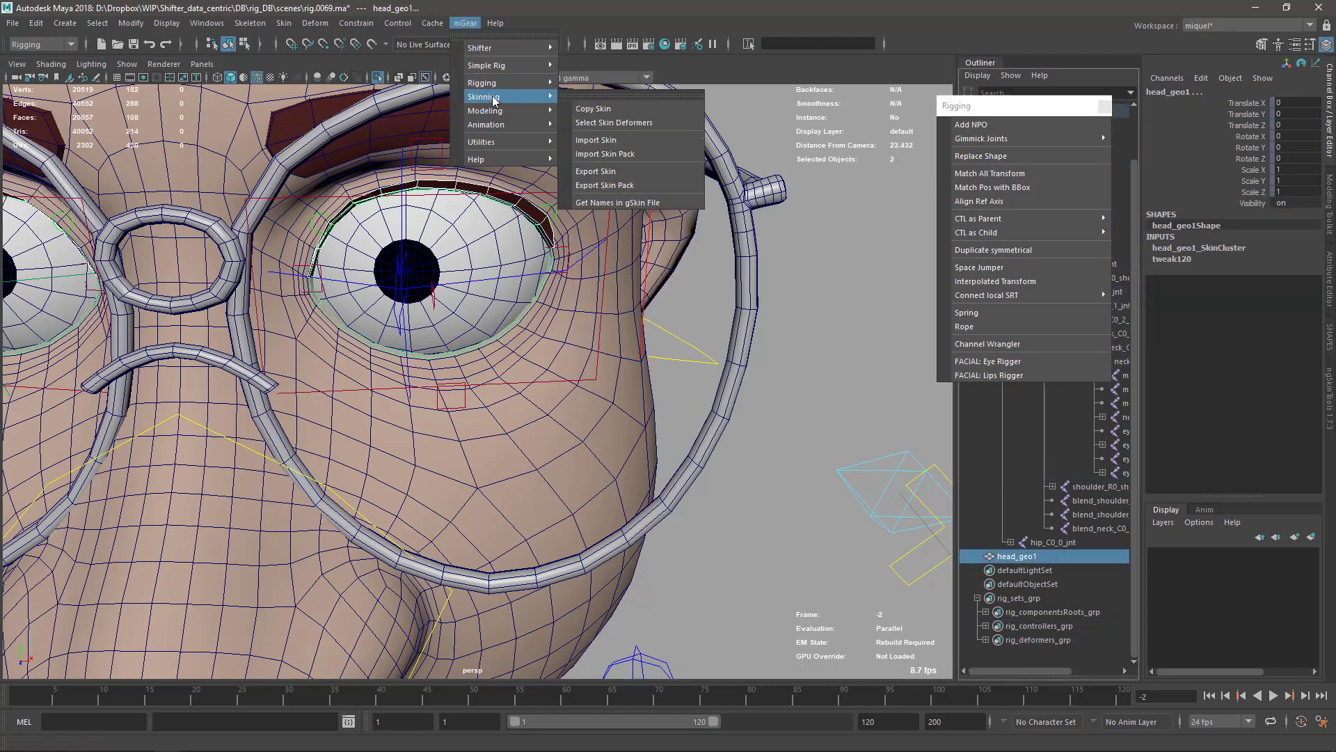
pyautogui.click(628, 107)
pyautogui.keyDown('alt'); pyautogui.moveTo(562, 400); pyautogui.dragTo(540, 327, button='right'); pyautogui.keyUp('alt')
pyautogui.keyDown('alt'); pyautogui.moveTo(540, 327); pyautogui.dragTo(559, 296); pyautogui.keyUp('alt')
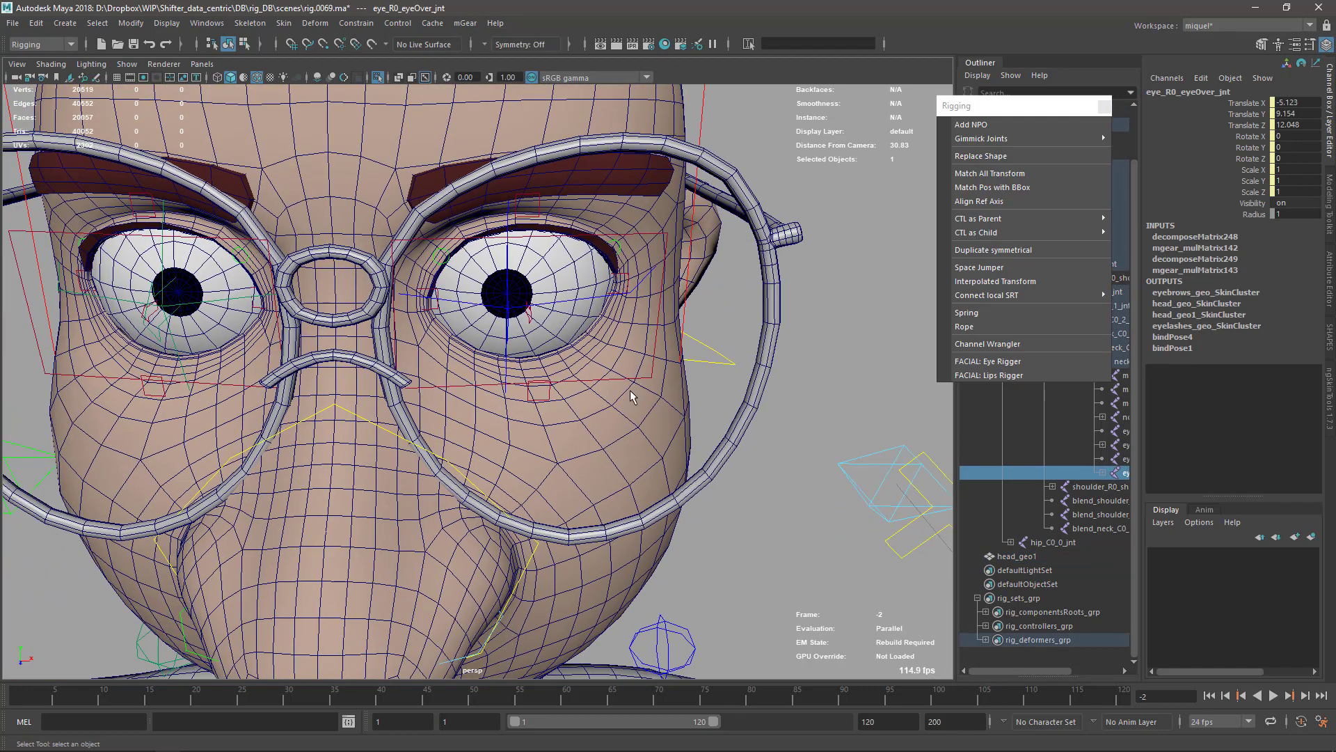
# Select both eyes' over controls and test Blink at 1 while examining the eyelashes from both sides
pyautogui.click(629, 382)
pyautogui.keyDown('shift'); pyautogui.click(217, 387); pyautogui.keyUp('shift')
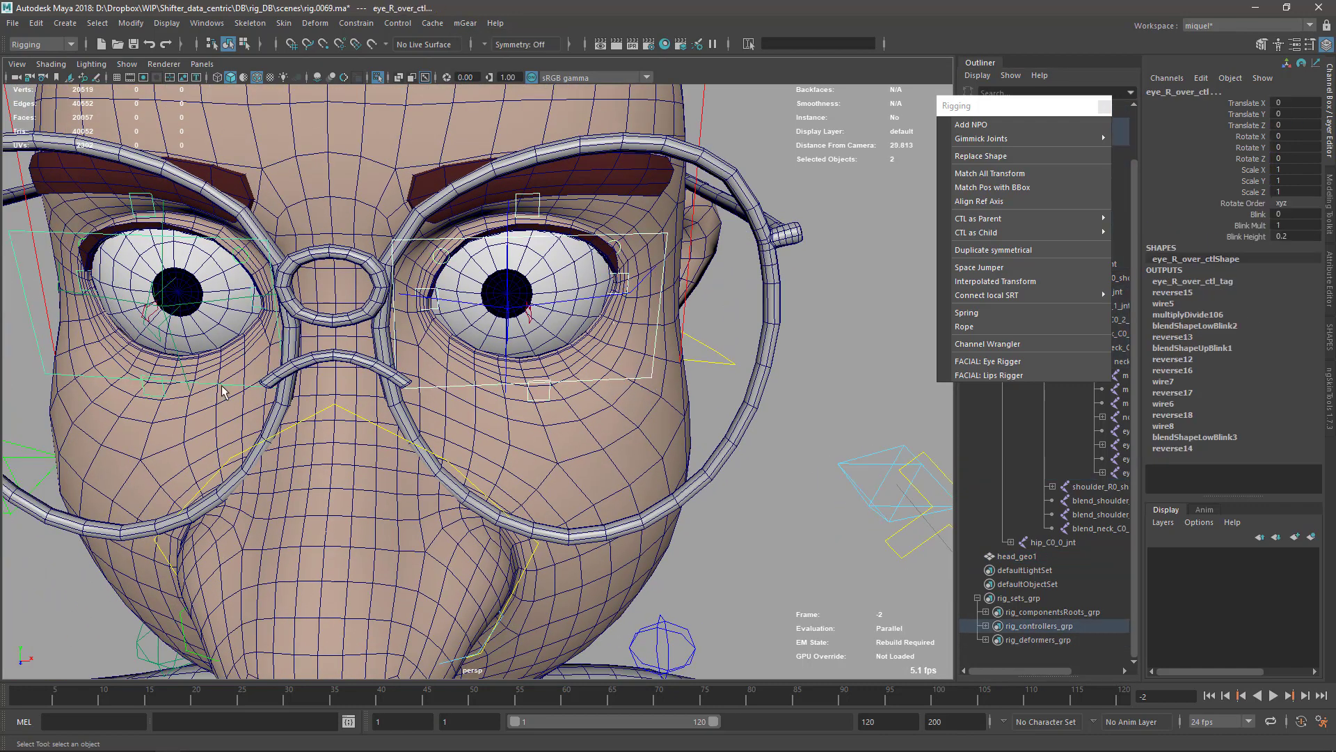
pyautogui.click(1257, 218)
pyautogui.moveTo(341, 411)
pyautogui.mouseDown(button='middle')
pyautogui.moveTo(289, 396)
pyautogui.moveTo(341, 400)
pyautogui.moveTo(300, 403)
pyautogui.moveTo(327, 411)
pyautogui.mouseUp(button='middle')
pyautogui.keyDown('alt'); pyautogui.moveTo(327, 409); pyautogui.dragTo(266, 422); pyautogui.keyUp('alt')
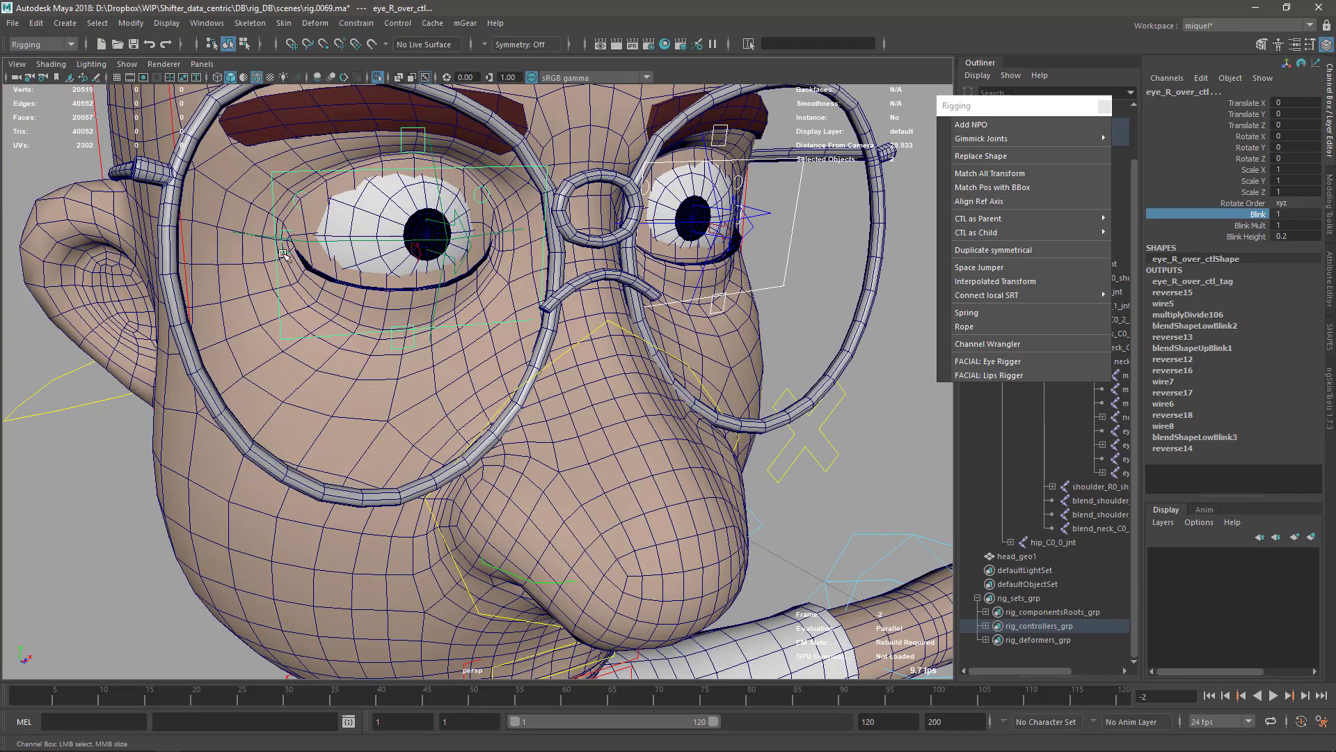
pyautogui.keyDown('alt'); pyautogui.moveTo(493, 300); pyautogui.dragTo(493, 370); pyautogui.keyUp('alt')
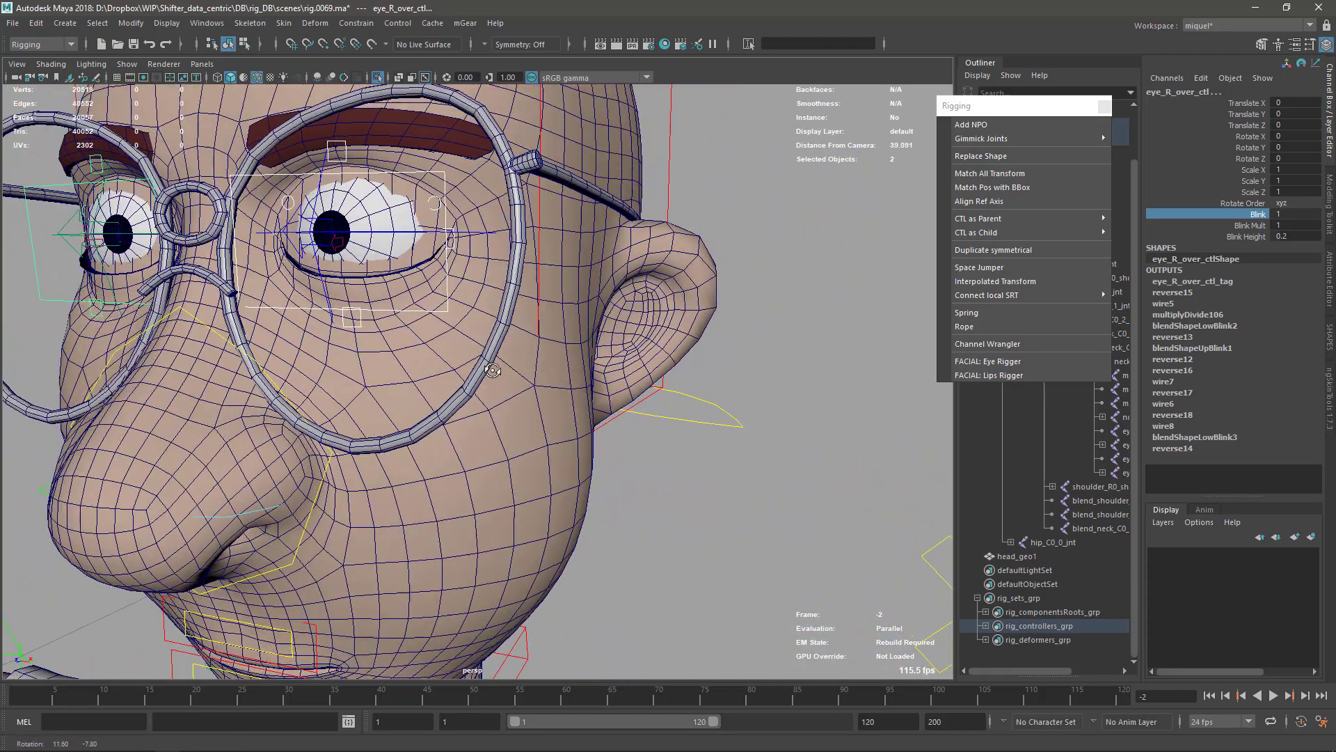
# Set the Skinning Method of the head mesh's skin cluster to Dual Quaternion
pyautogui.click(527, 377)
pyautogui.keyDown('alt'); pyautogui.moveTo(405, 447); pyautogui.dragTo(464, 457); pyautogui.keyUp('alt')
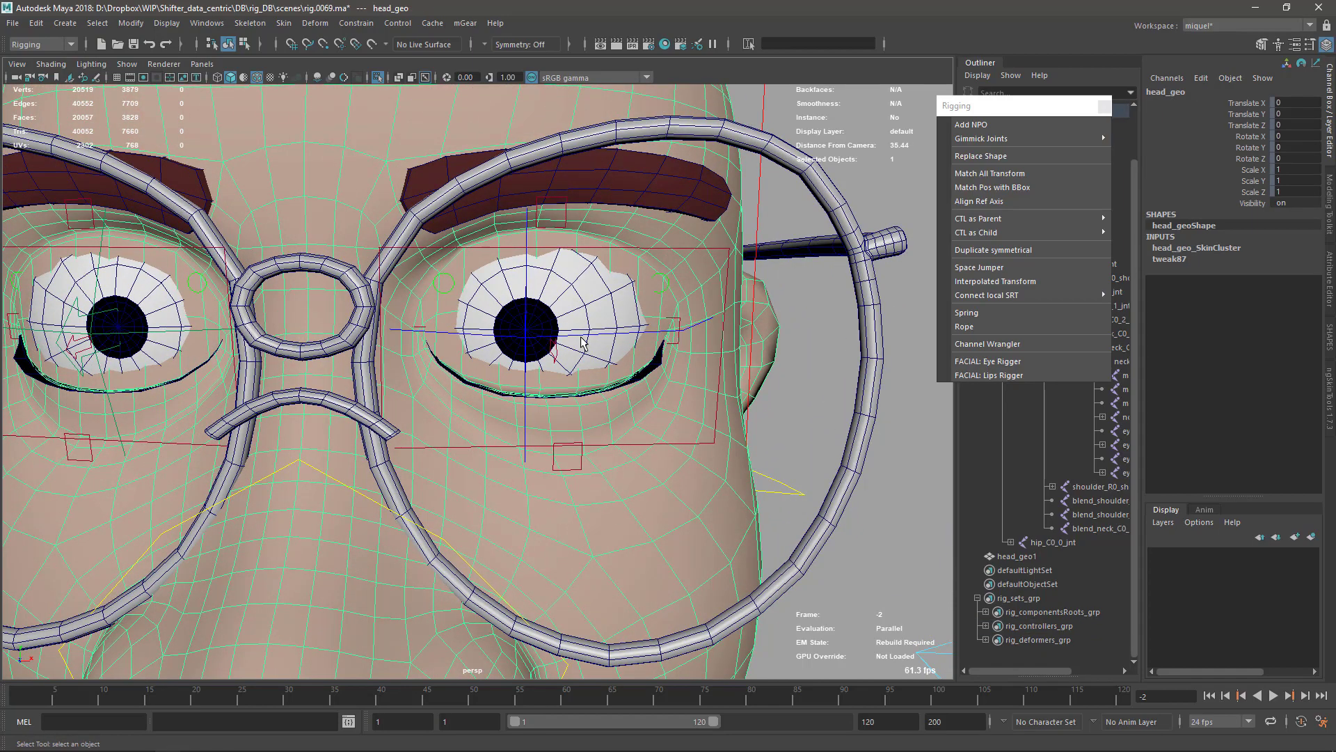
pyautogui.keyDown('alt'); pyautogui.moveTo(582, 341); pyautogui.dragTo(567, 473); pyautogui.keyUp('alt')
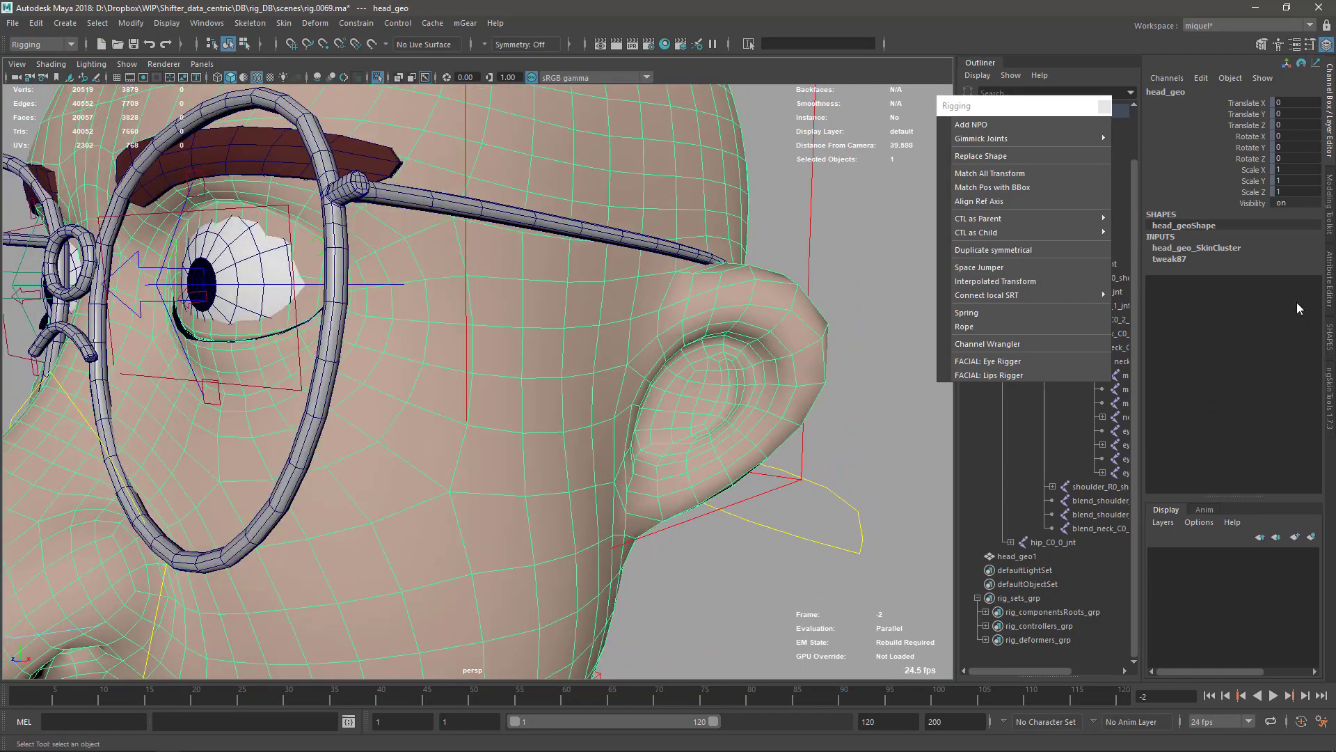
pyautogui.click(1191, 249)
pyautogui.click(1261, 272)
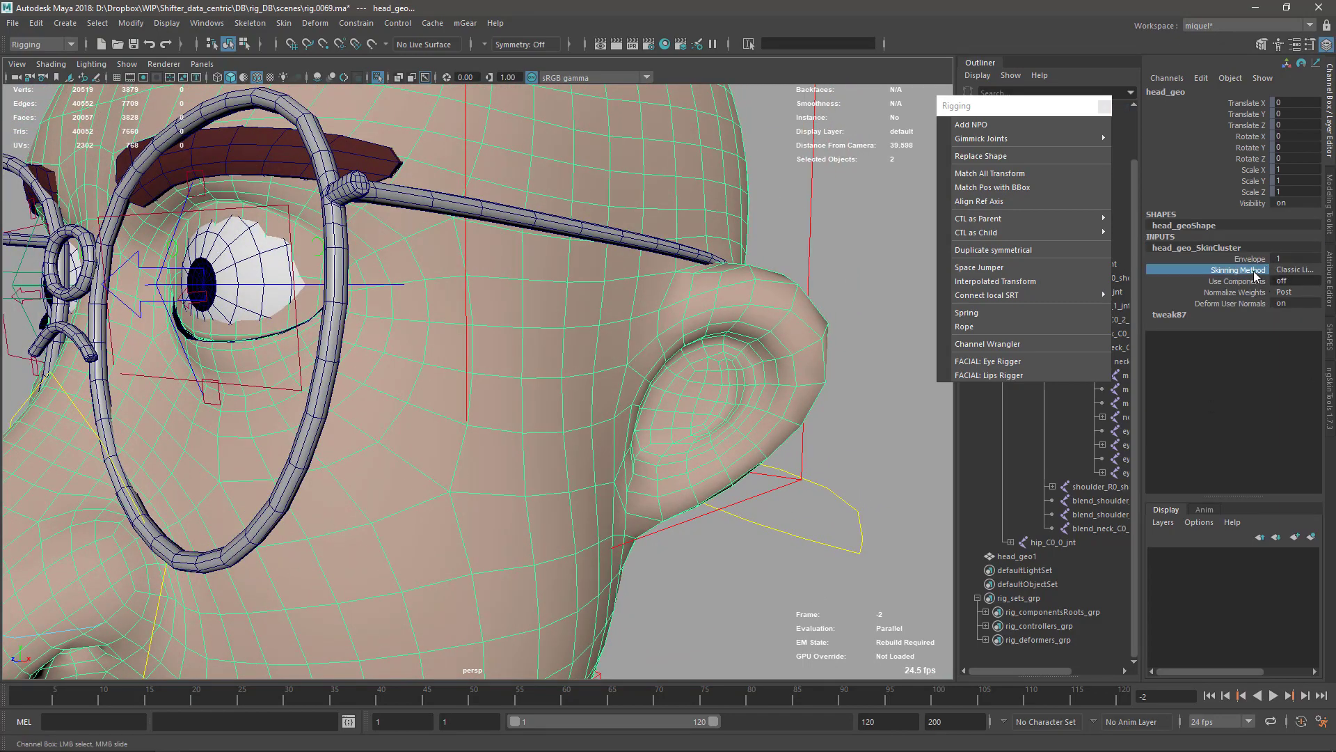
pyautogui.click(1287, 271)
pyautogui.click(1289, 292)
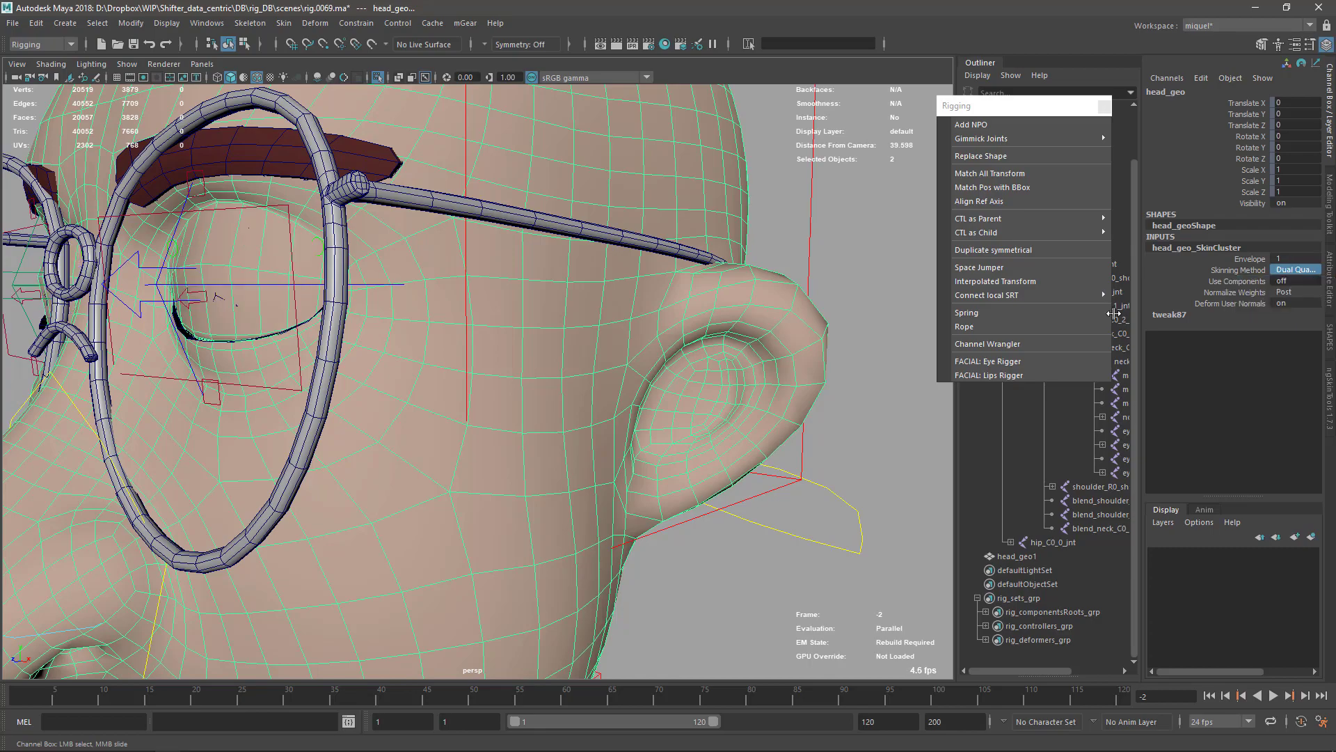
# Select both eyes' over controls, scrub Blink and leave it at 1, examining the eyelids and eyelashes from the front and side
pyautogui.keyDown('alt'); pyautogui.moveTo(332, 432); pyautogui.dragTo(622, 410); pyautogui.keyUp('alt')
pyautogui.click(748, 355)
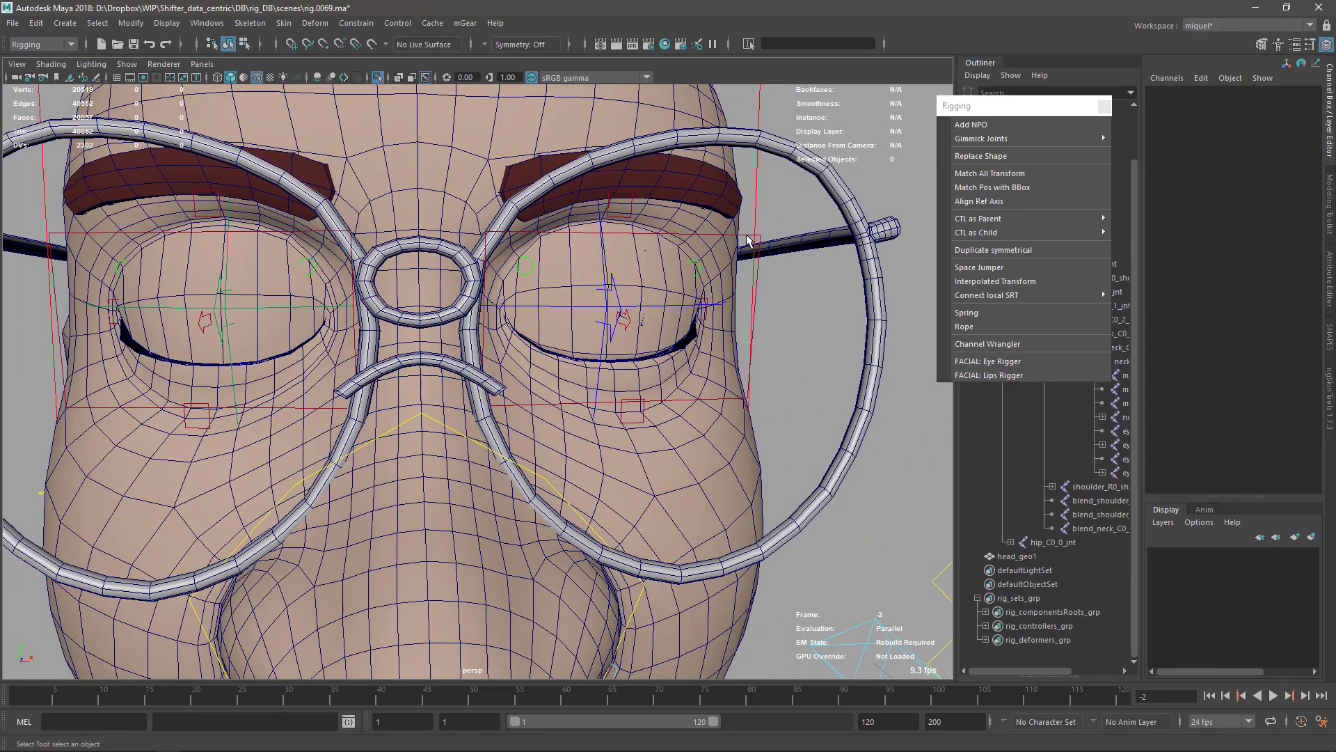
pyautogui.click(748, 240)
pyautogui.keyDown('shift'); pyautogui.click(79, 240); pyautogui.keyUp('shift')
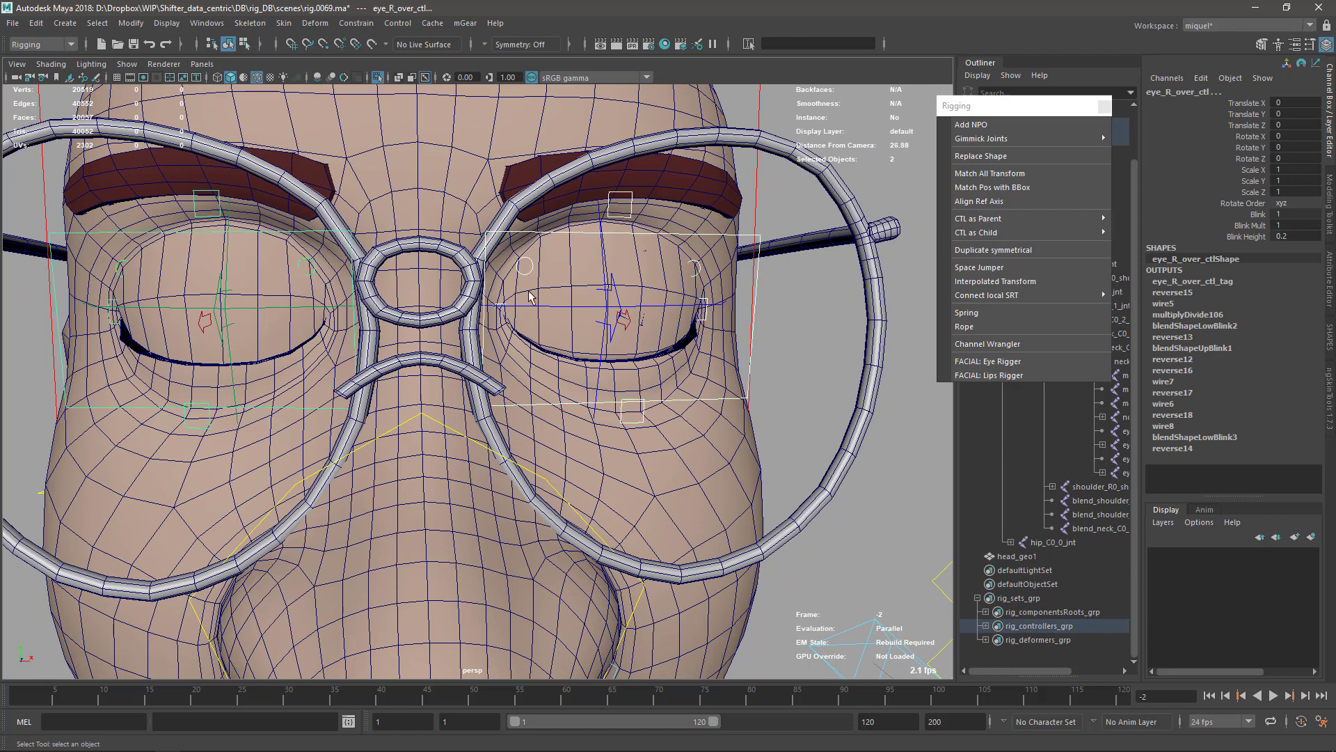
pyautogui.click(1257, 216)
pyautogui.moveTo(627, 354); pyautogui.dragTo(492, 357, button='middle')
pyautogui.moveTo(492, 358)
pyautogui.keyDown('alt'); pyautogui.mouseDown()
pyautogui.moveTo(427, 364)
pyautogui.moveTo(466, 355)
pyautogui.mouseUp(); pyautogui.keyUp('alt')
pyautogui.keyDown('alt'); pyautogui.moveTo(467, 355); pyautogui.dragTo(561, 360, button='right'); pyautogui.keyUp('alt')
pyautogui.keyDown('alt'); pyautogui.moveTo(561, 360); pyautogui.dragTo(358, 334); pyautogui.keyUp('alt')
pyautogui.moveTo(358, 334)
pyautogui.keyDown('alt'); pyautogui.mouseDown(button='right')
pyautogui.moveTo(387, 379)
pyautogui.moveTo(373, 351)
pyautogui.mouseUp(button='right'); pyautogui.keyUp('alt')
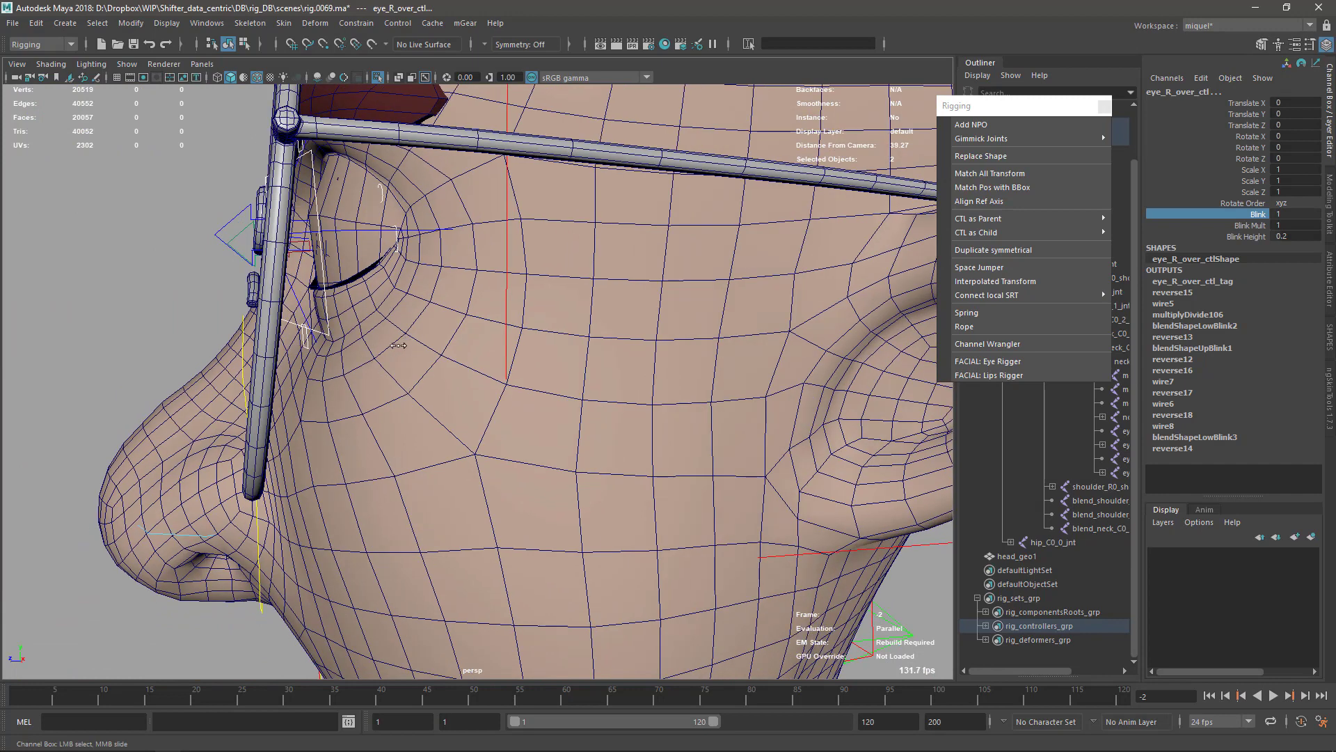
pyautogui.moveTo(373, 352); pyautogui.dragTo(409, 339, button='middle')
pyautogui.keyDown('alt'); pyautogui.moveTo(371, 348); pyautogui.dragTo(739, 527); pyautogui.keyUp('alt')
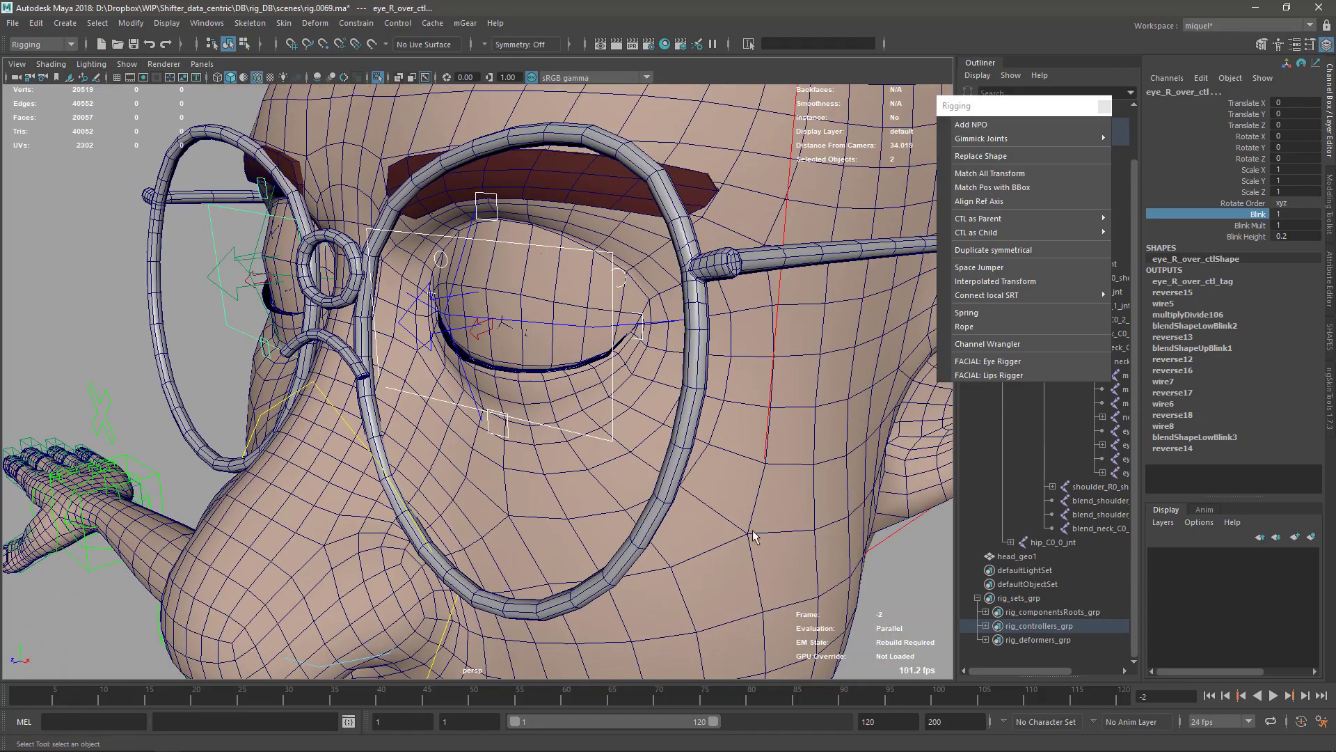
# Select the edge loops encircling both eyes on the head mesh and convert them to a vertex selection
pyautogui.click(752, 531)
pyautogui.keyDown('alt'); pyautogui.moveTo(687, 450); pyautogui.dragTo(600, 446); pyautogui.keyUp('alt')
pyautogui.click(689, 527)
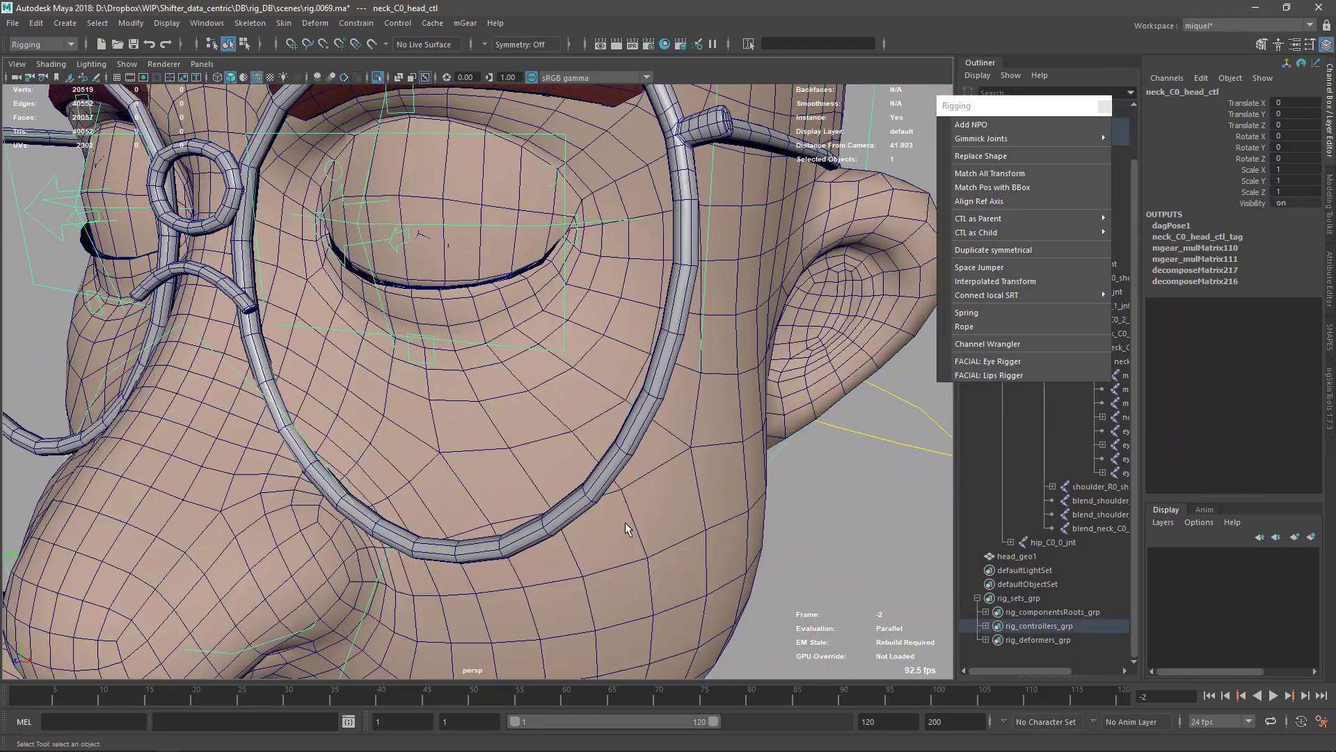
pyautogui.click(495, 462)
pyautogui.keyDown('alt'); pyautogui.moveTo(496, 462); pyautogui.dragTo(549, 399); pyautogui.keyUp('alt')
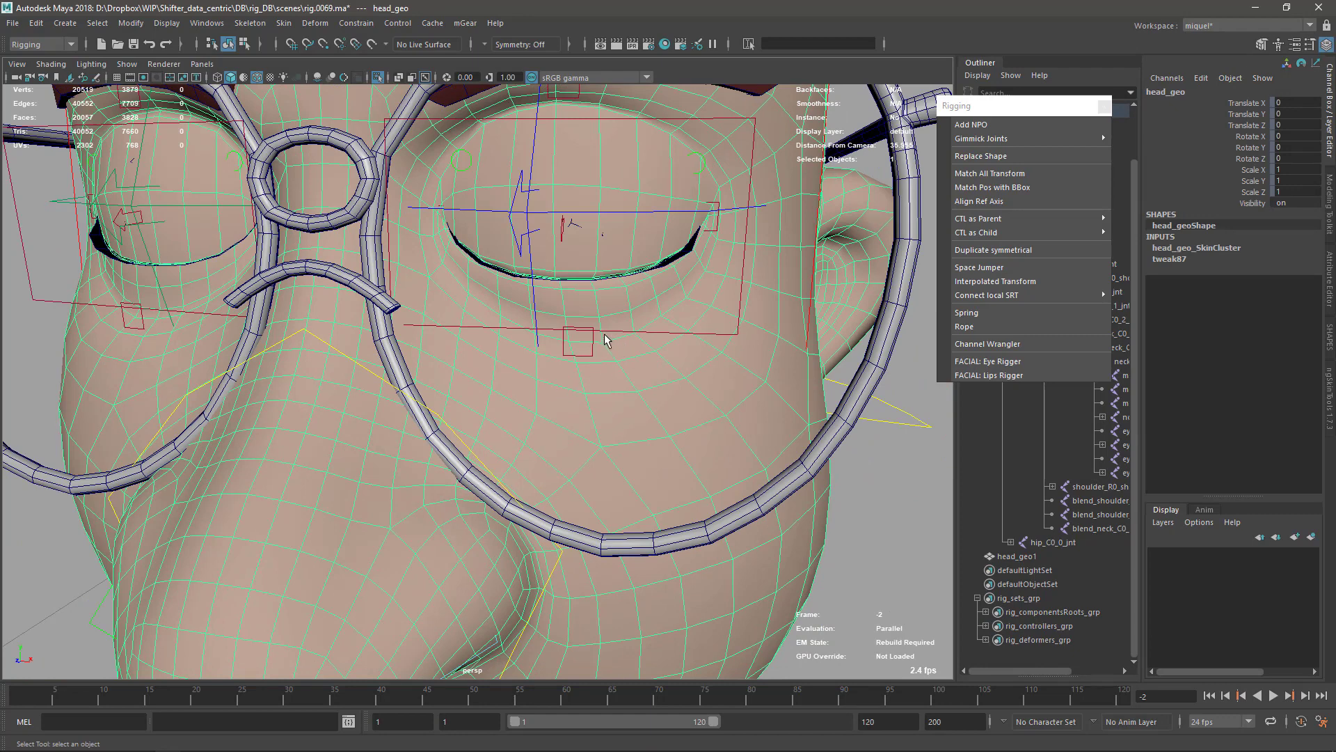
pyautogui.press('F10')
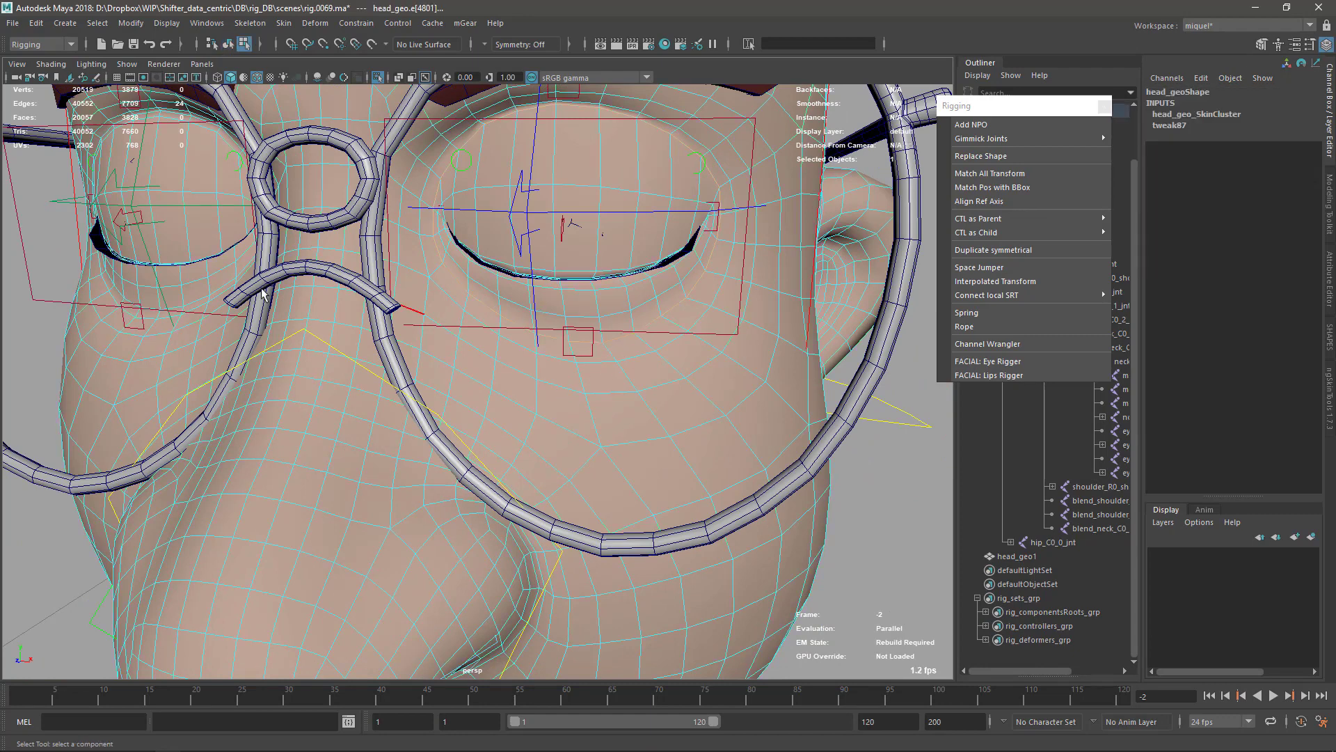
pyautogui.click(218, 297)
pyautogui.keyDown('shift'); pyautogui.doubleClick(220, 291); pyautogui.keyUp('shift')
pyautogui.scroll(-2, 604, 362)
pyautogui.hotkey('ctrl', 'F9')
pyautogui.keyDown('alt'); pyautogui.moveTo(573, 334); pyautogui.dragTo(588, 390); pyautogui.keyUp('alt')
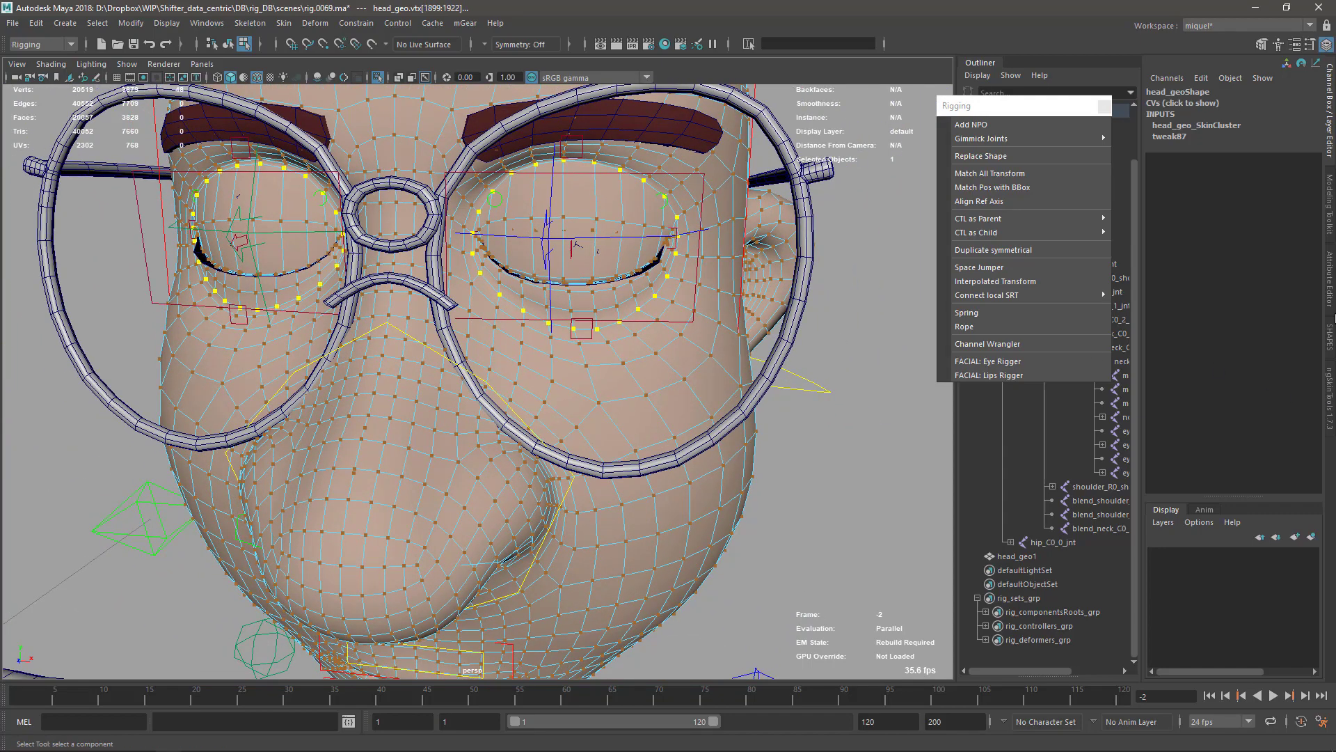
# Initialize skinning layers on the head mesh in ngSkinTools and duplicate the Base Weights layer
pyautogui.click(1330, 402)
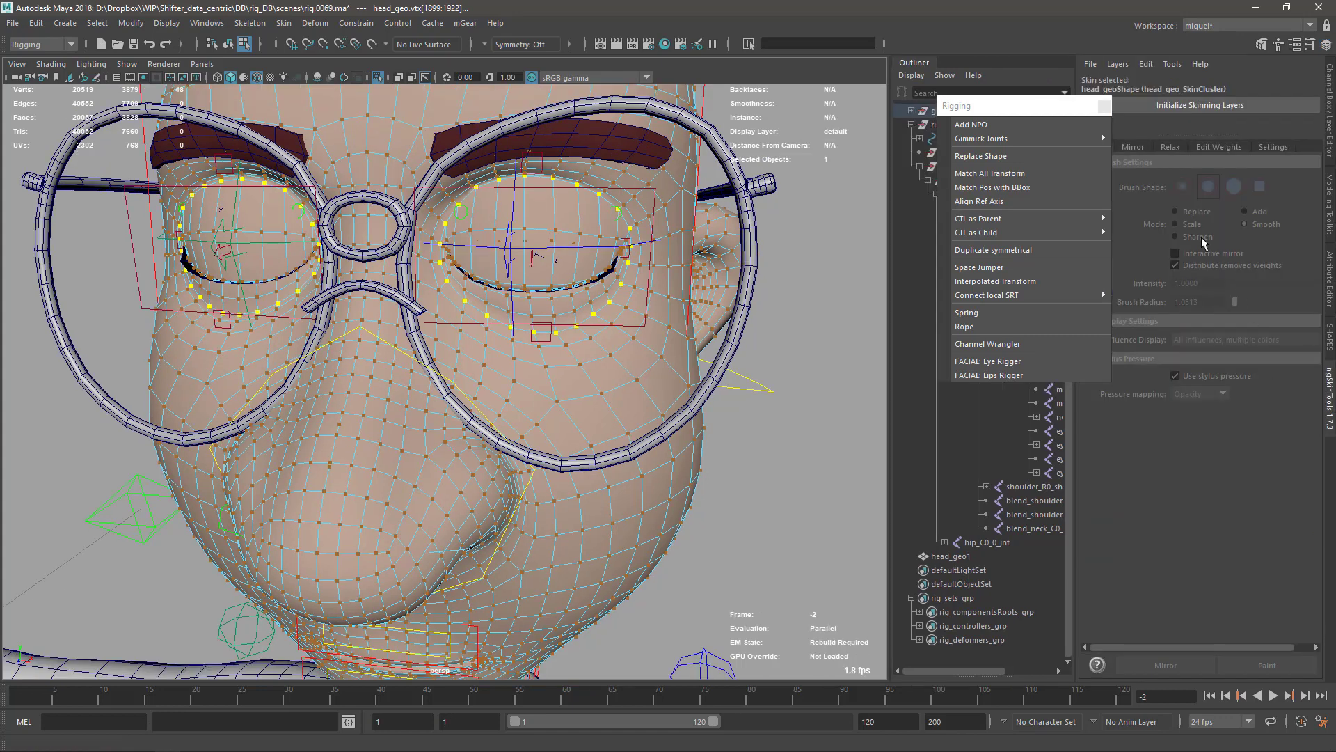
pyautogui.click(1191, 106)
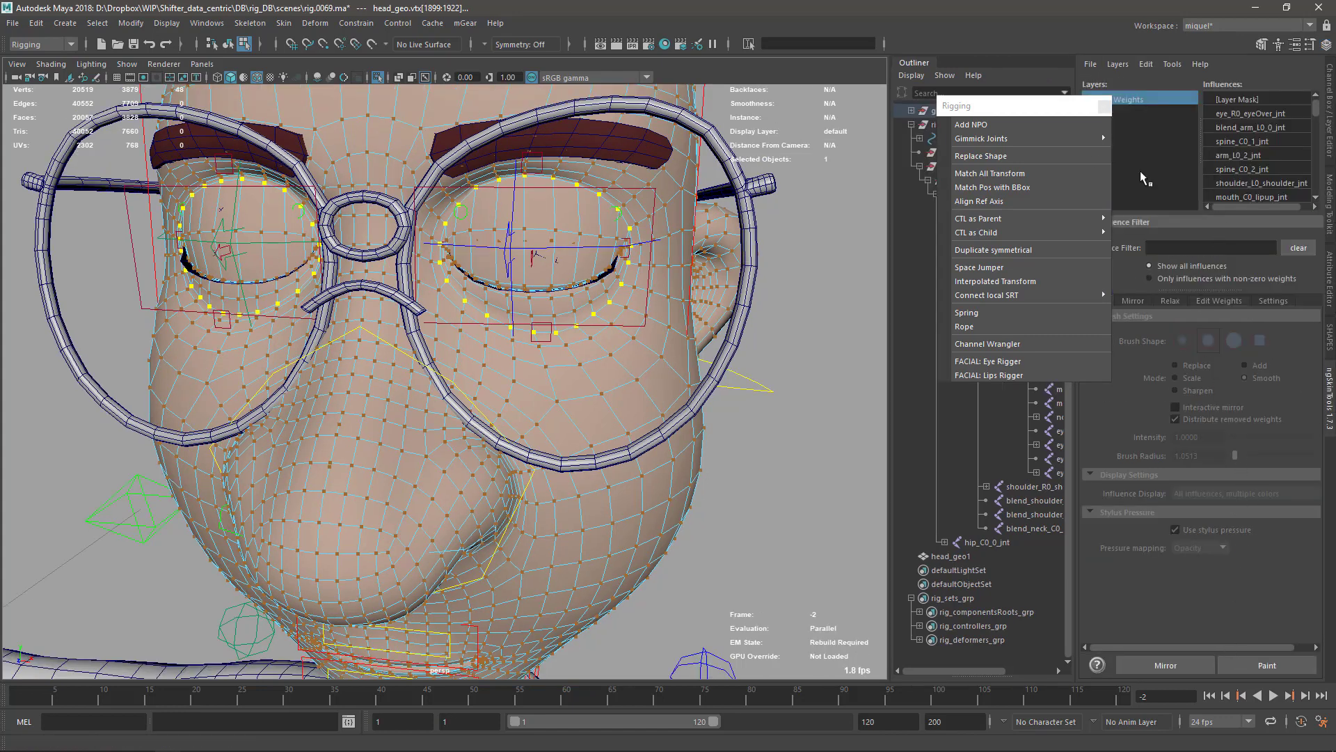
pyautogui.moveTo(1016, 105); pyautogui.dragTo(861, 104)
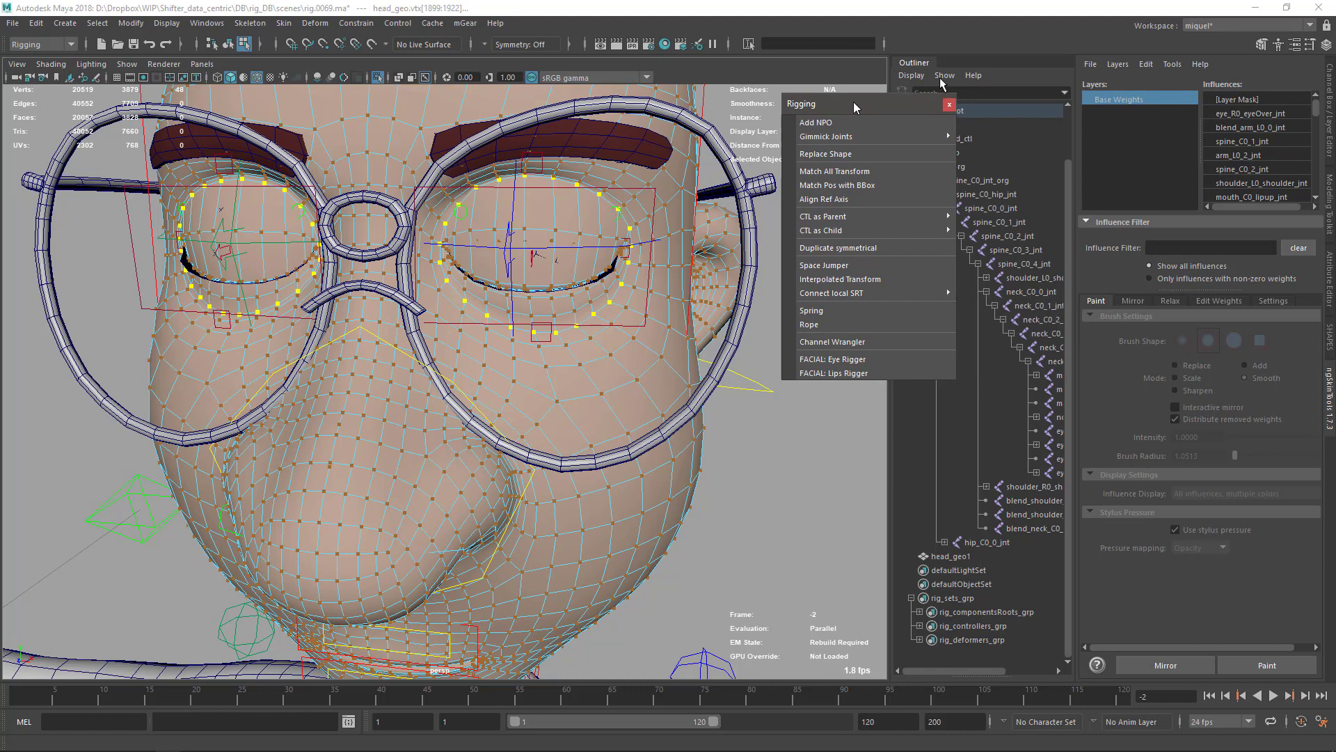
pyautogui.click(1118, 64)
pyautogui.click(1195, 128)
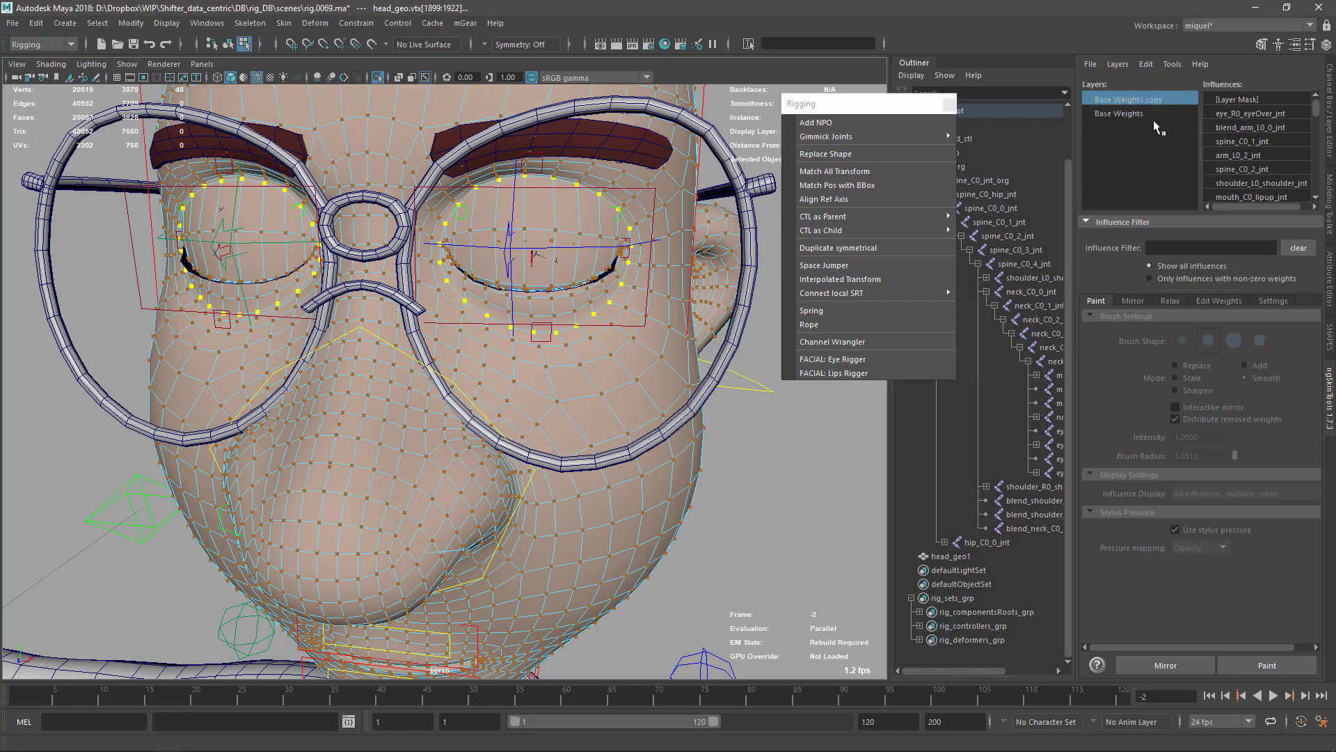
# Flood the selected eye-contour vertices on the Base Weights copy layer with Smooth at intensity 0.4336, and leave component mode with nothing selected
pyautogui.click(1251, 661)
pyautogui.click(1263, 168)
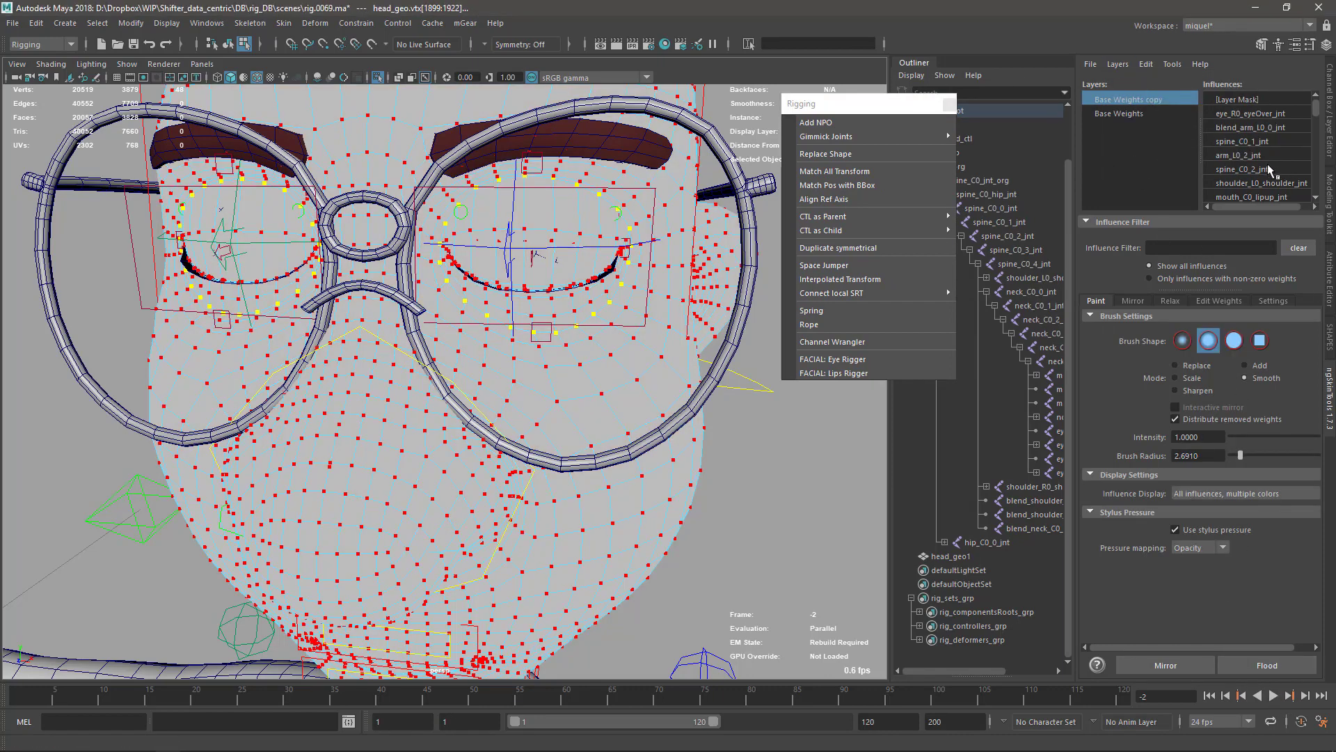
pyautogui.click(1264, 661)
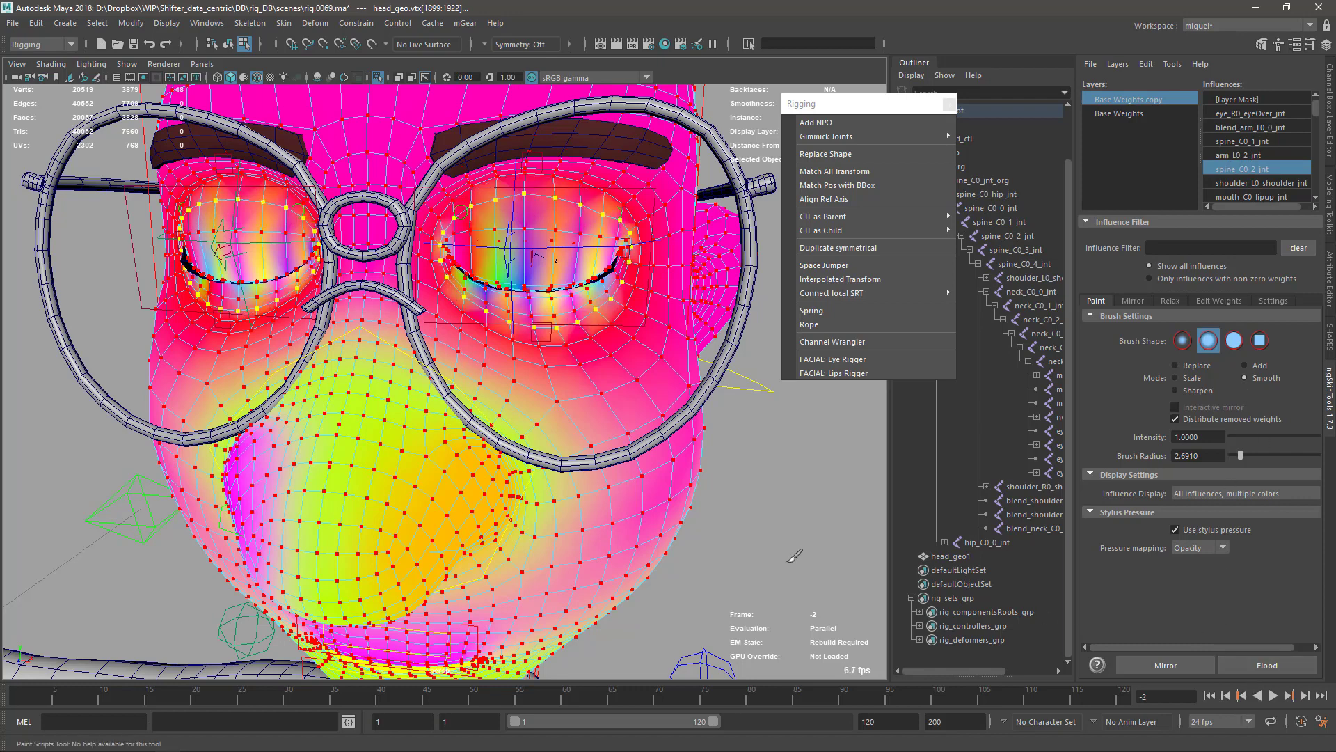
pyautogui.hotkey('ctrl', 'z')
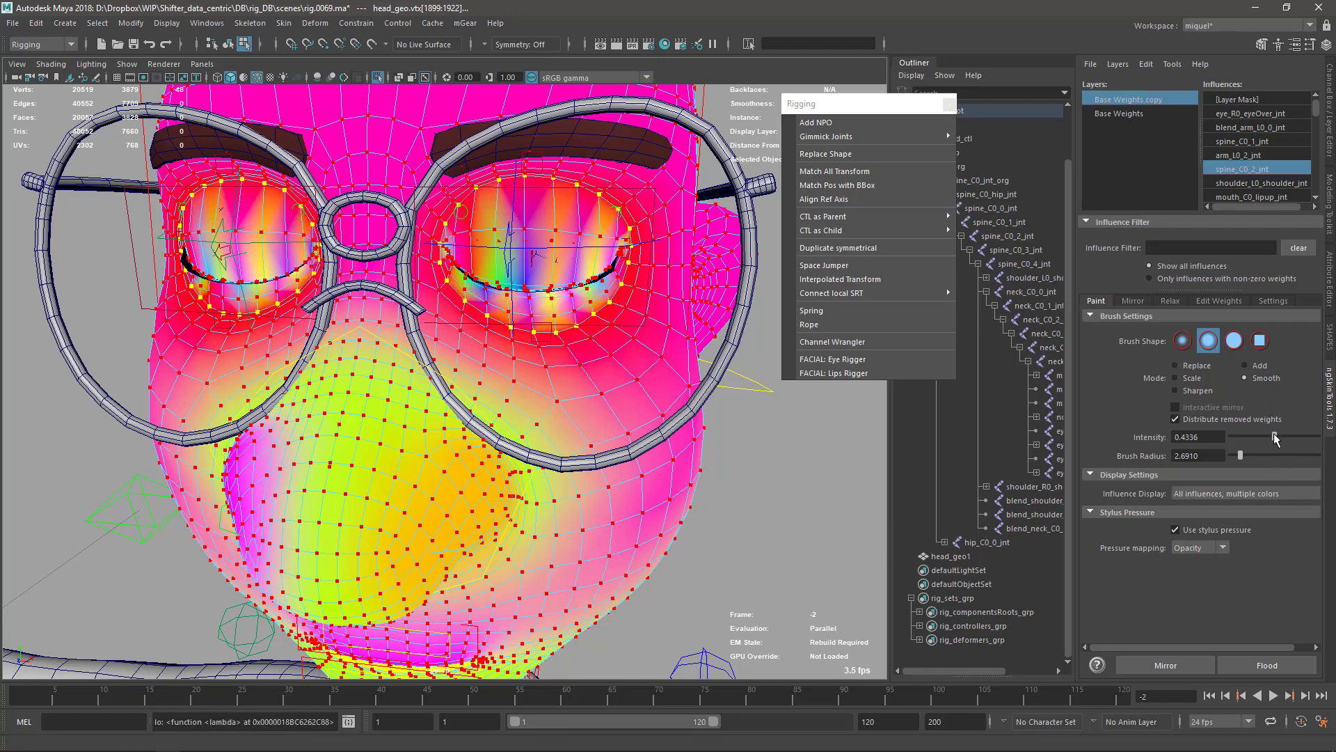
pyautogui.click(1243, 668)
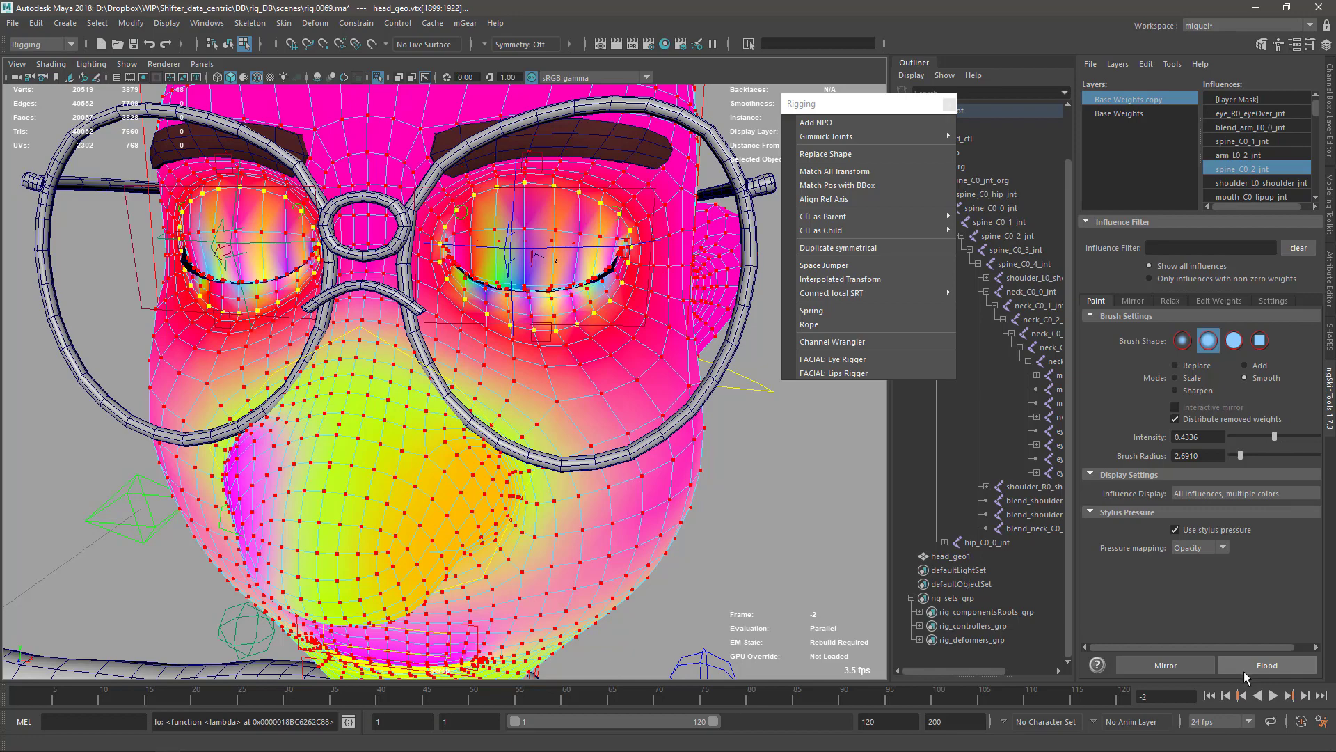
pyautogui.press('q')
pyautogui.press('F8')
pyautogui.click(828, 560)
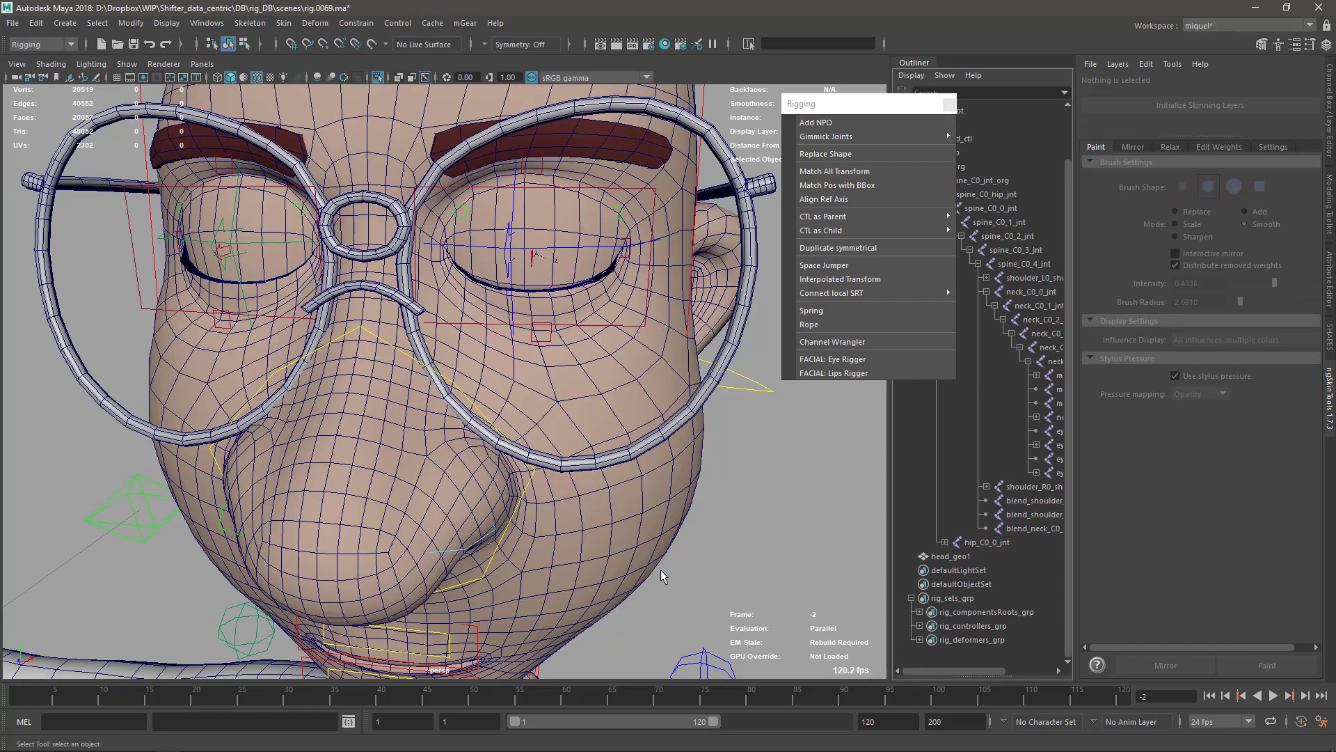
# Select both eyes' over controls and scrub Blink down to 0 while examining the eyelid deformation from the front and side
pyautogui.keyDown('alt'); pyautogui.moveTo(661, 569); pyautogui.dragTo(658, 441, button='right'); pyautogui.keyUp('alt')
pyautogui.click(608, 325)
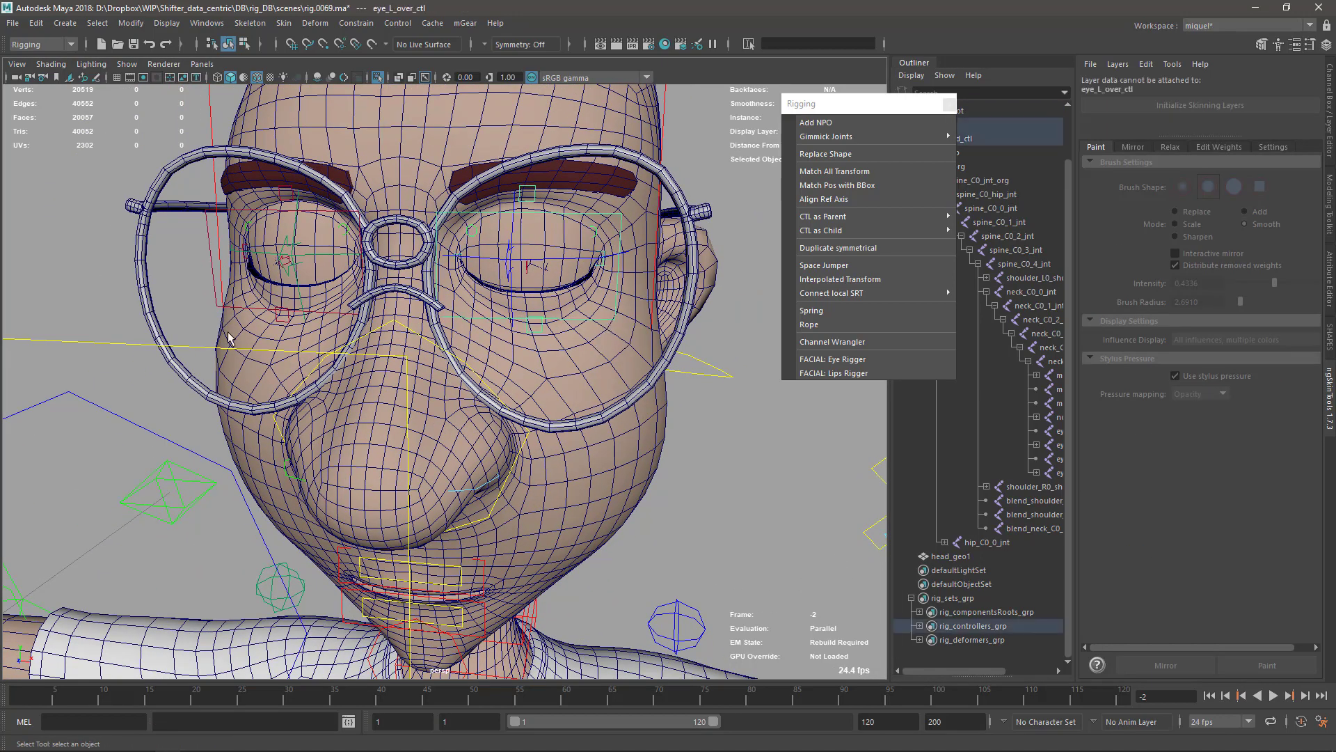
pyautogui.keyDown('shift'); pyautogui.click(269, 316); pyautogui.keyUp('shift')
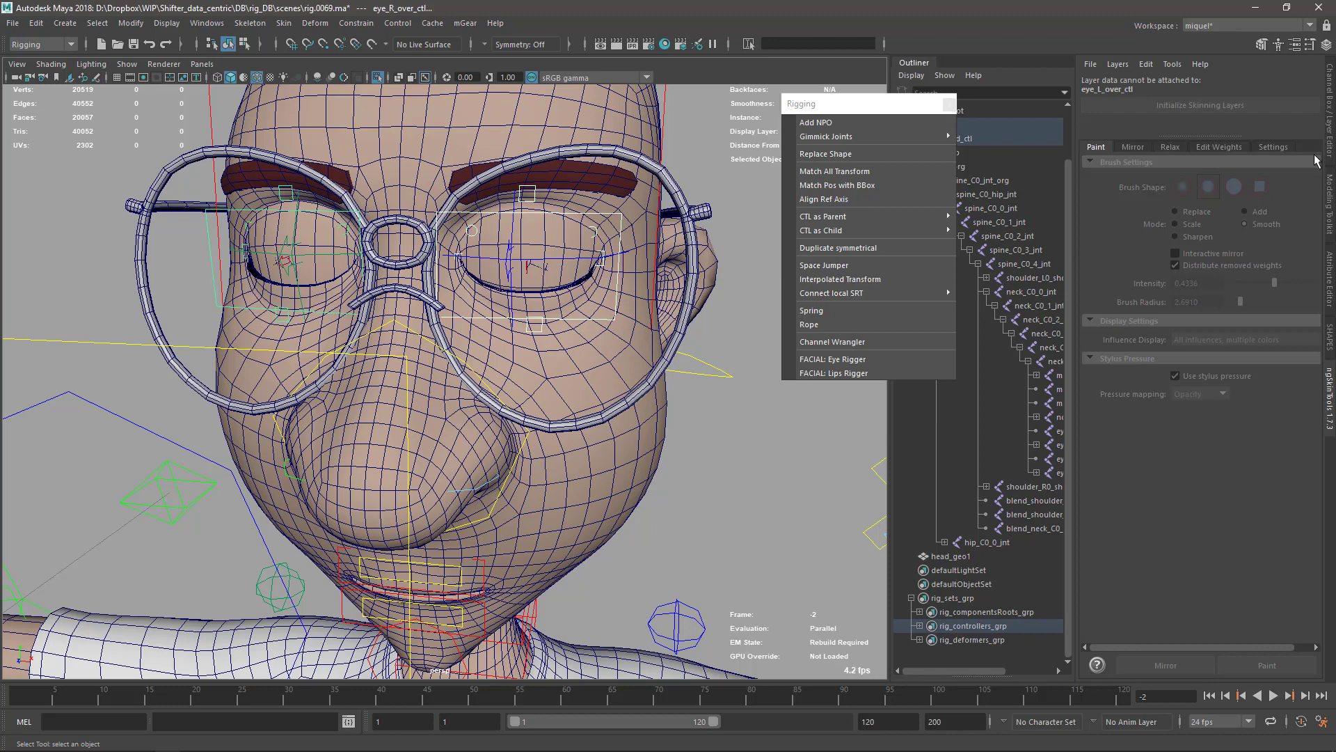
pyautogui.click(1329, 111)
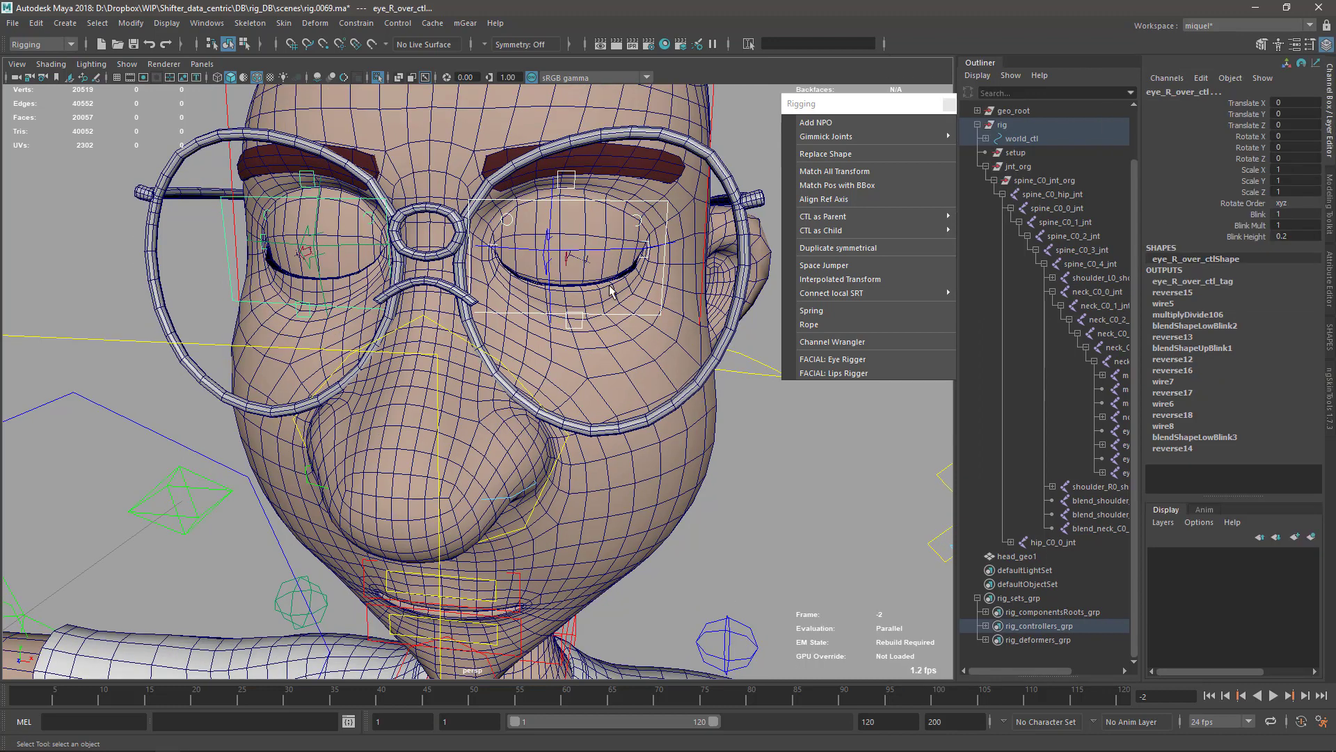
pyautogui.click(1258, 214)
pyautogui.moveTo(445, 374)
pyautogui.mouseDown(button='middle')
pyautogui.moveTo(417, 374)
pyautogui.moveTo(449, 374)
pyautogui.mouseUp(button='middle')
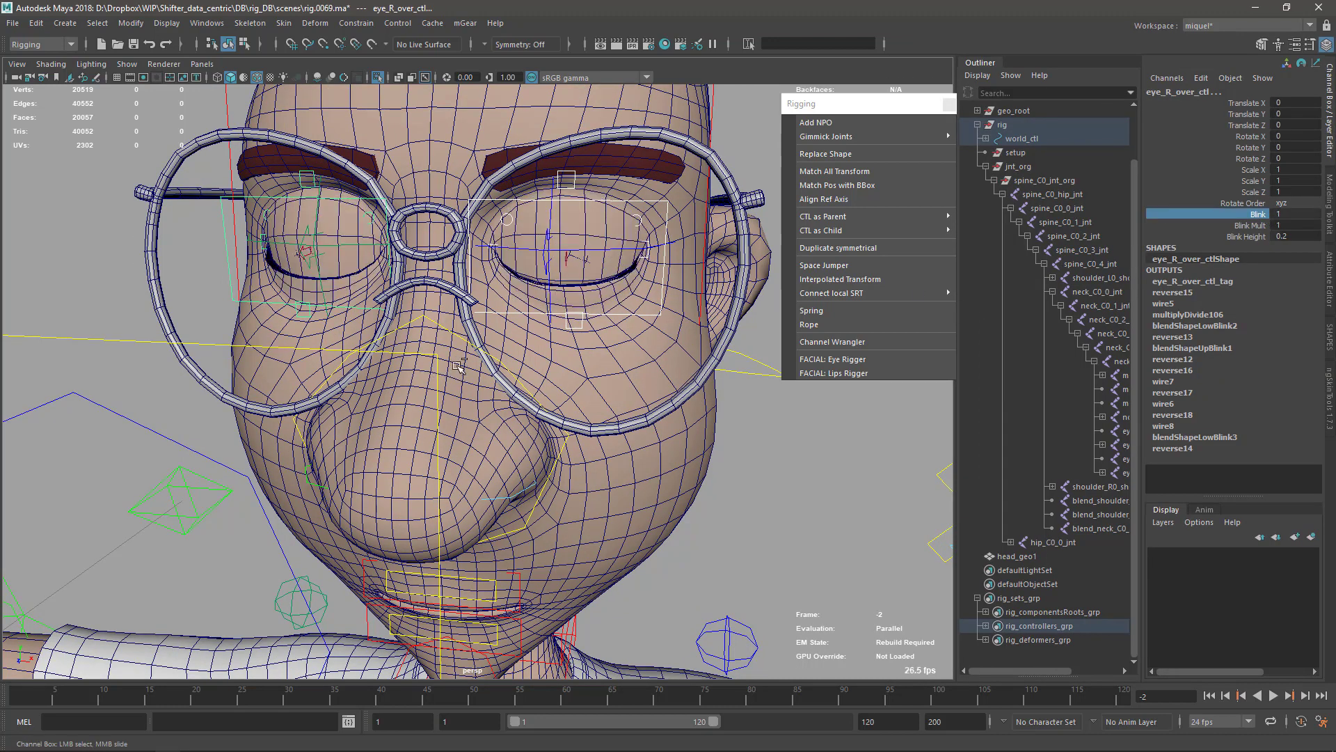
pyautogui.keyDown('alt'); pyautogui.moveTo(510, 390); pyautogui.dragTo(462, 355); pyautogui.keyUp('alt')
pyautogui.moveTo(559, 324); pyautogui.dragTo(428, 319, button='middle')
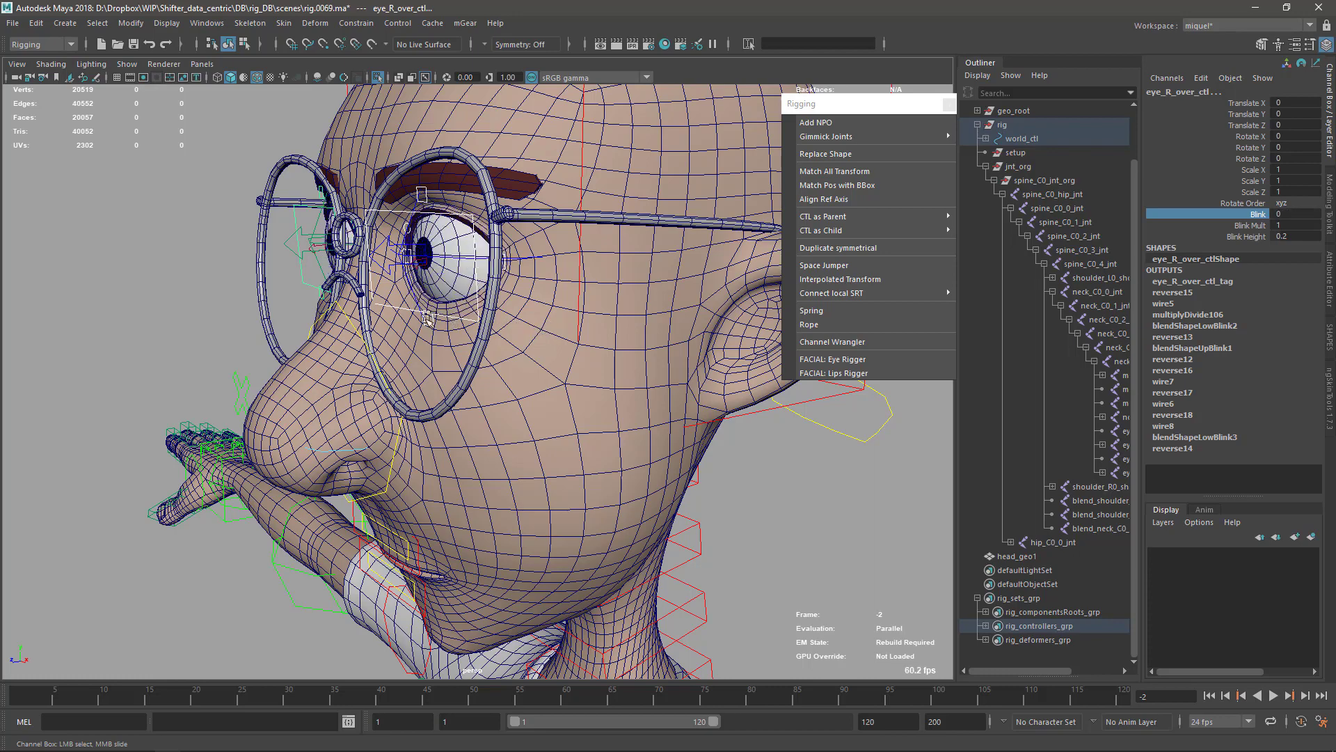
pyautogui.keyDown('alt'); pyautogui.moveTo(427, 318); pyautogui.dragTo(559, 271); pyautogui.keyUp('alt')
# Try lowering the left eye's upper mid eyelid control and raising its lower mid control until the lids meet
pyautogui.click(647, 251)
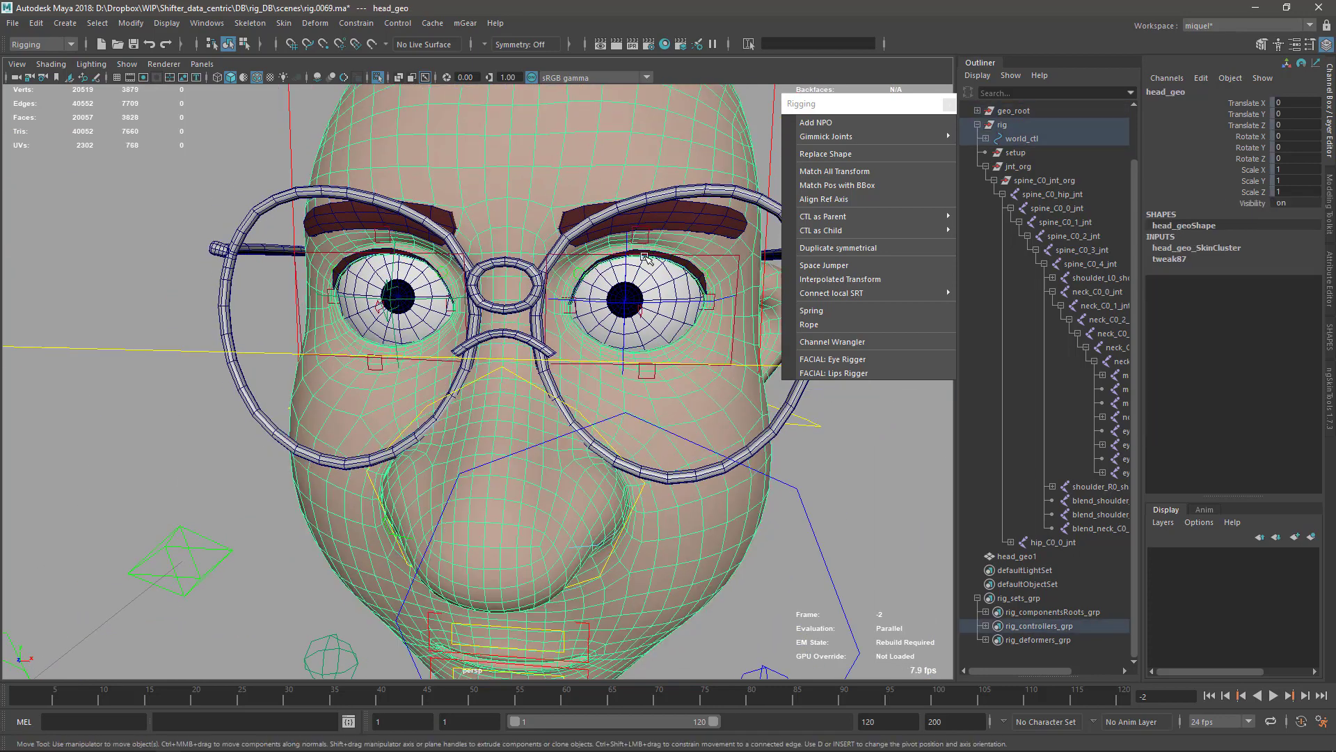
pyautogui.click(644, 244)
pyautogui.moveTo(642, 238); pyautogui.dragTo(628, 280)
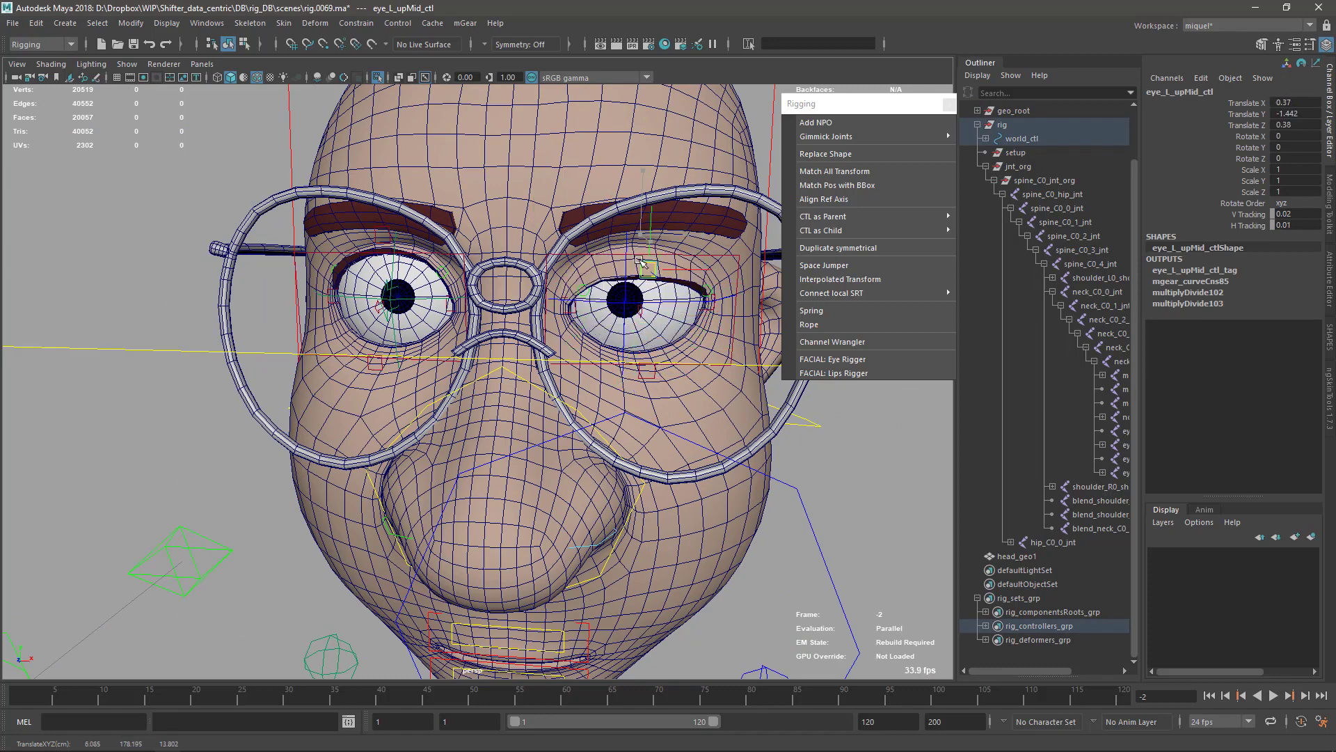
pyautogui.moveTo(639, 392); pyautogui.dragTo(639, 318)
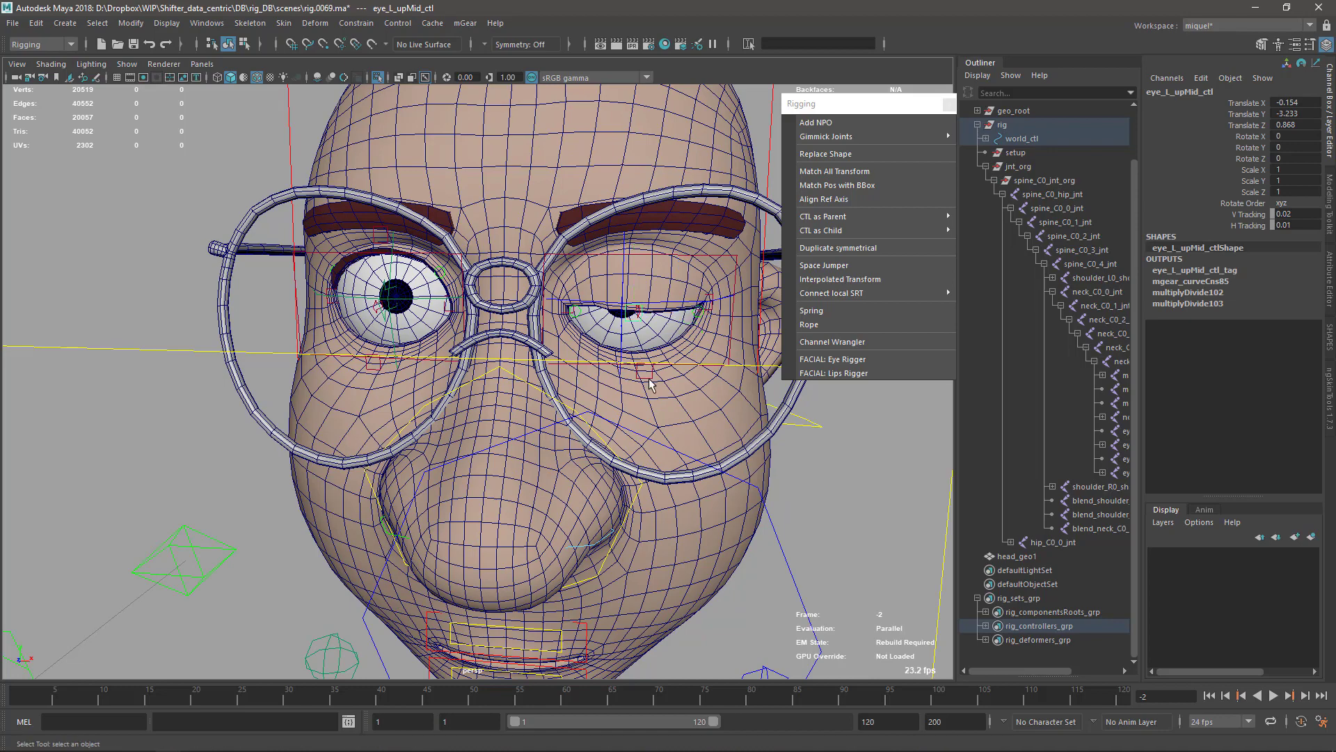
pyautogui.click(644, 340)
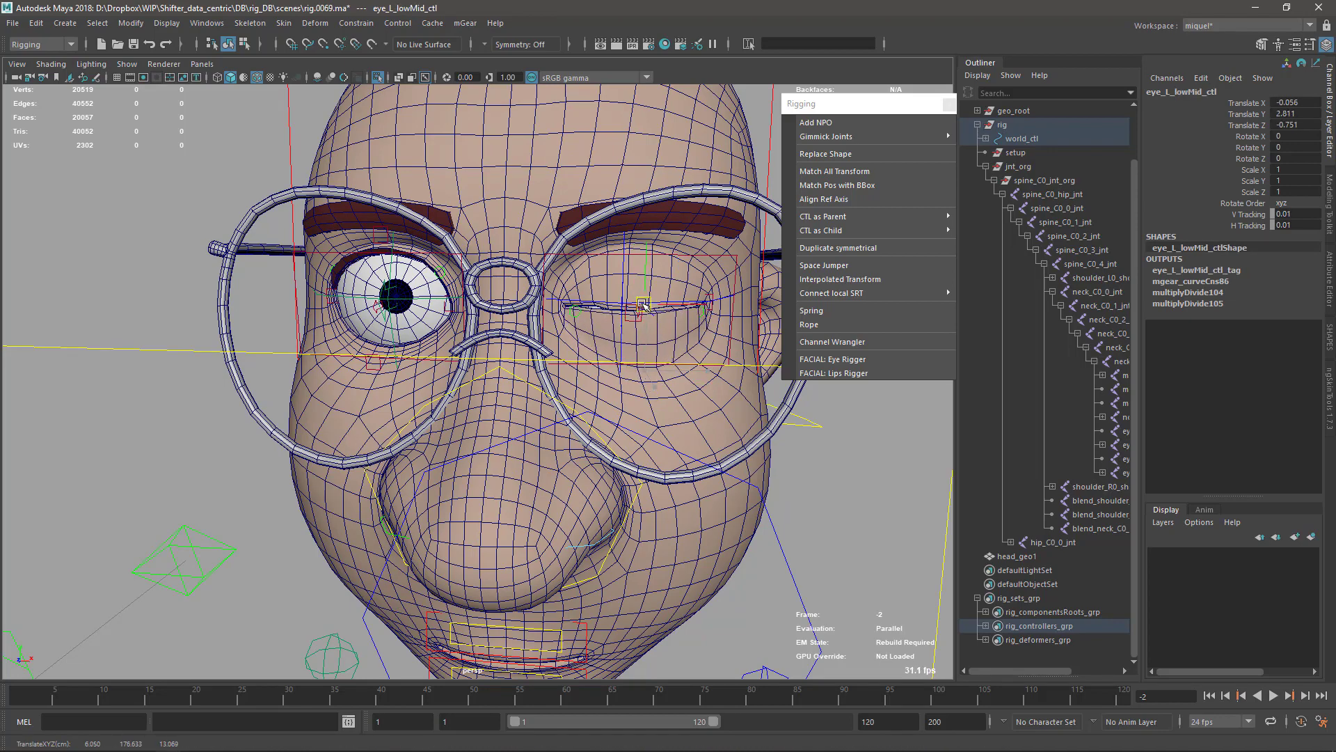
# Try other positions for the left eye's lower mid eyelid control and undo its moves back to rest
pyautogui.scroll(5, 647, 326)
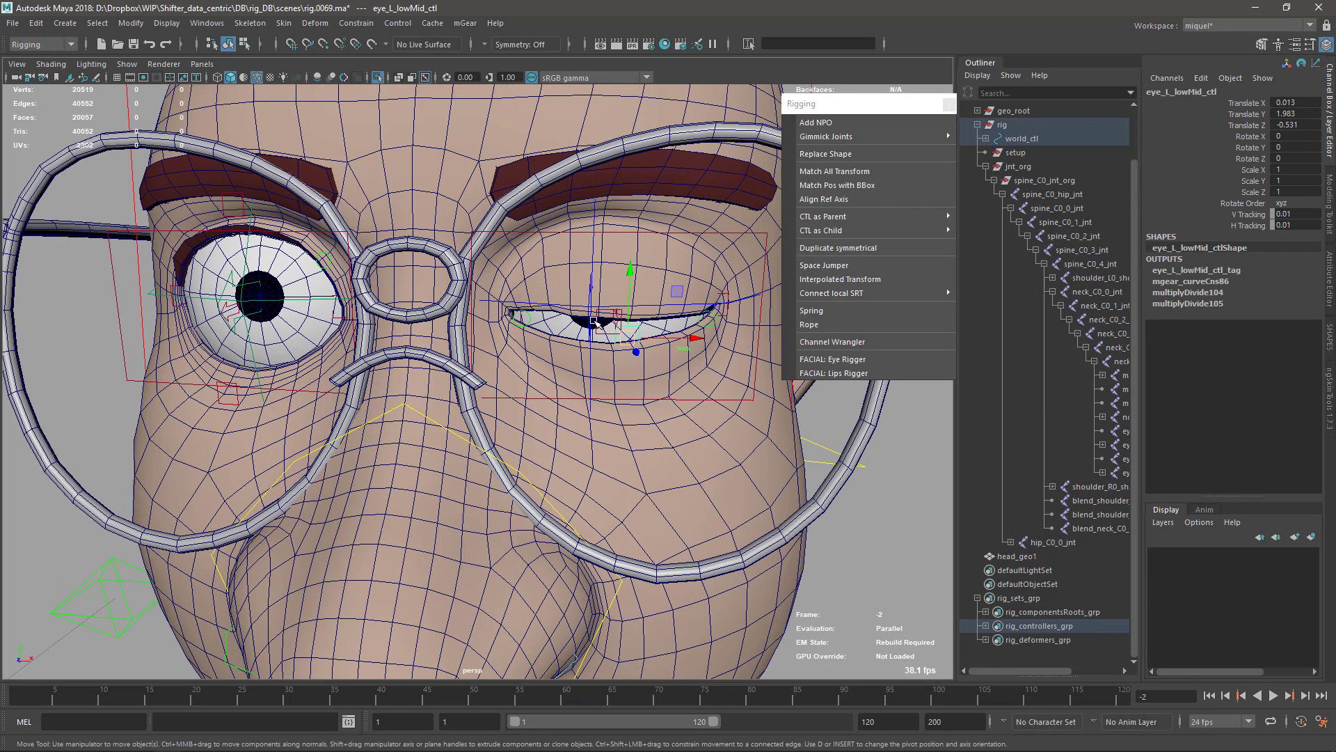
pyautogui.click(581, 336)
pyautogui.moveTo(581, 336); pyautogui.dragTo(630, 331)
pyautogui.click(634, 330)
pyautogui.hotkey('ctrl', 'z')
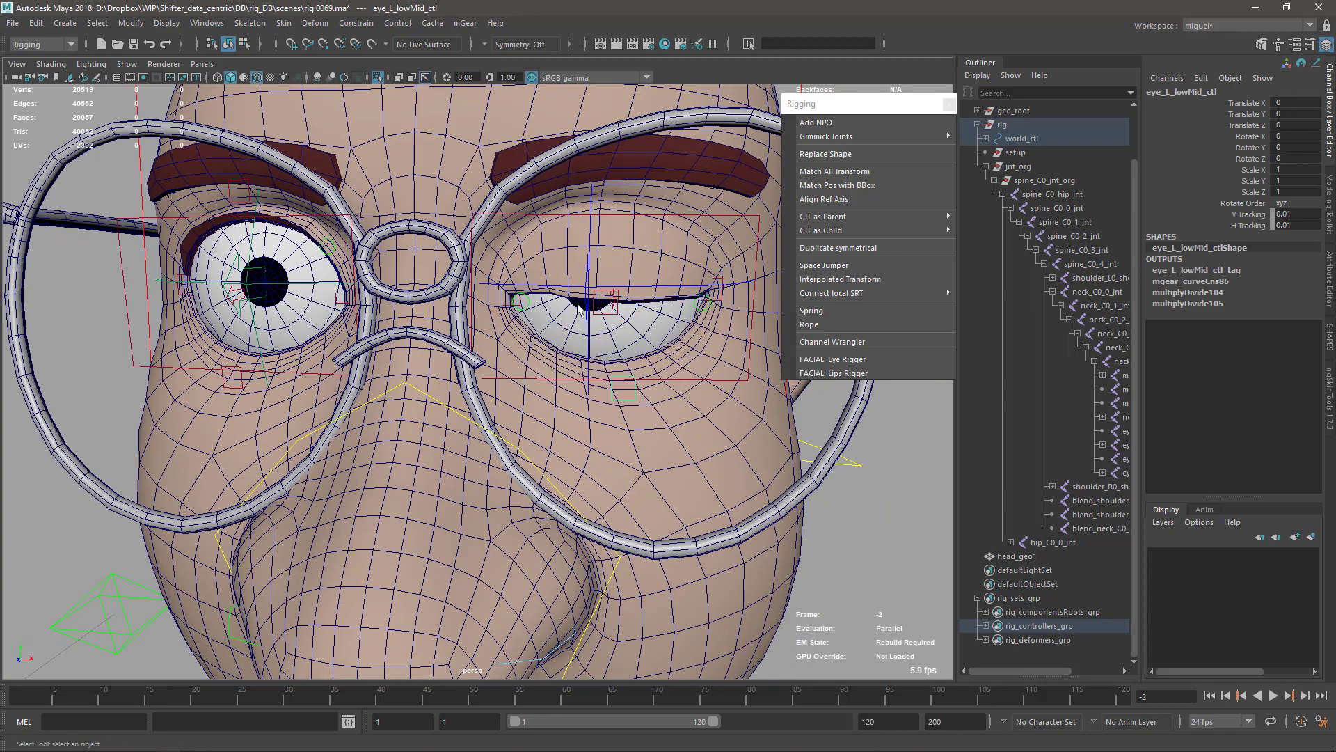
# Try moving the left eye's upper mid eyelid control and undo its moves back to rest
pyautogui.press('w')
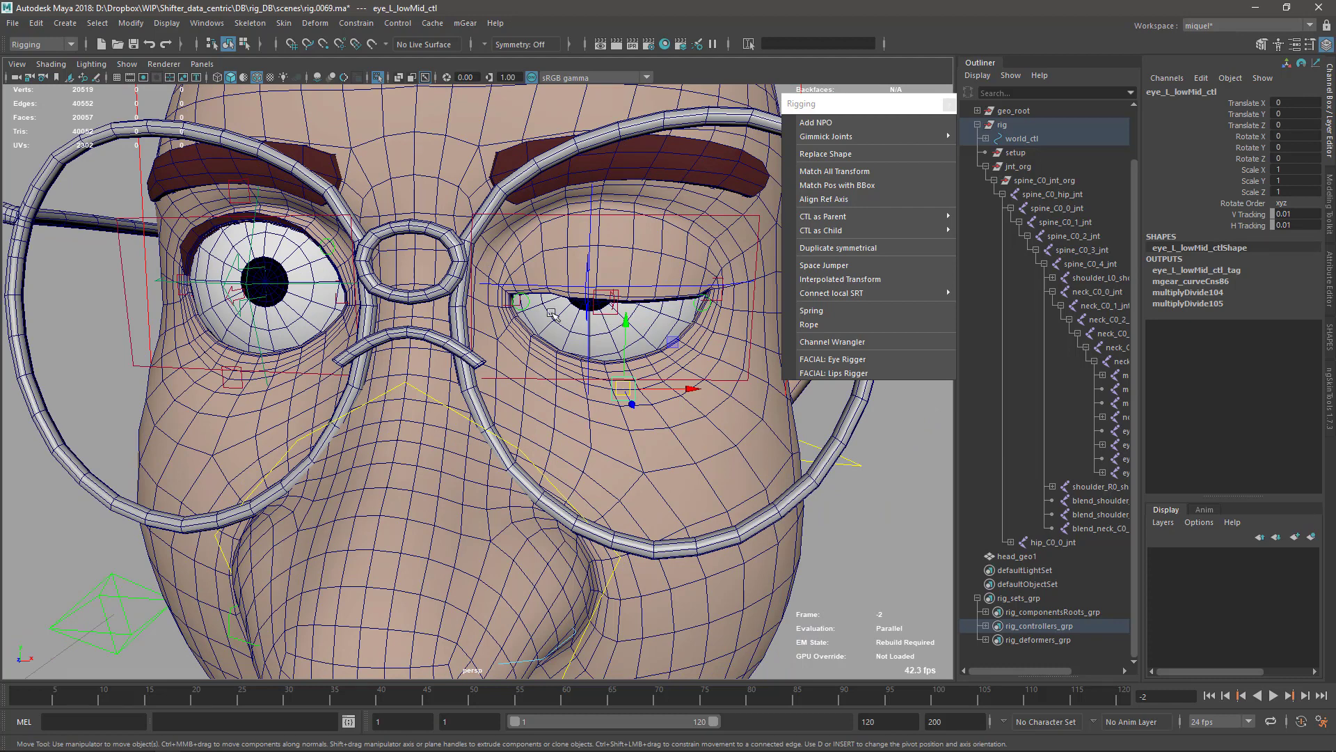
pyautogui.click(509, 314)
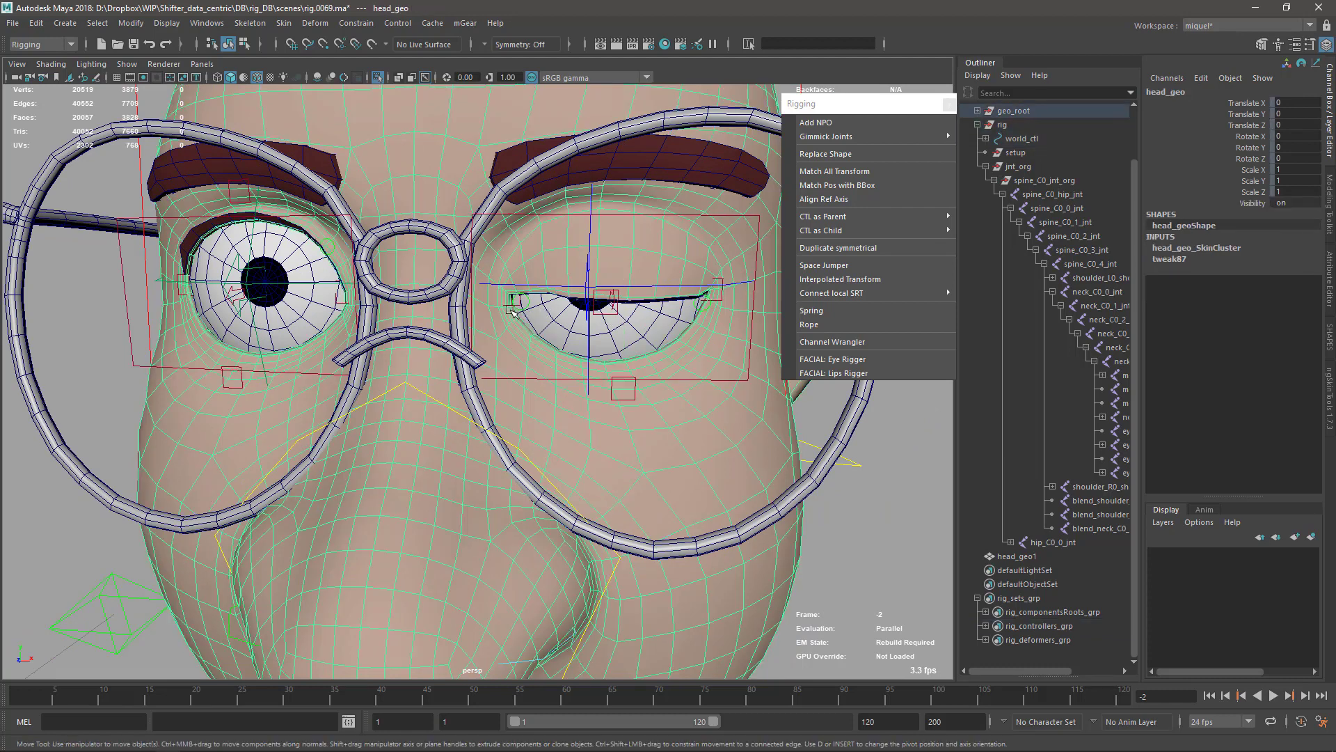
pyautogui.click(608, 310)
pyautogui.moveTo(609, 311)
pyautogui.mouseDown()
pyautogui.moveTo(610, 325)
pyautogui.moveTo(607, 304)
pyautogui.moveTo(591, 323)
pyautogui.moveTo(643, 334)
pyautogui.moveTo(590, 315)
pyautogui.mouseUp()
pyautogui.hotkey('ctrl', 'z')
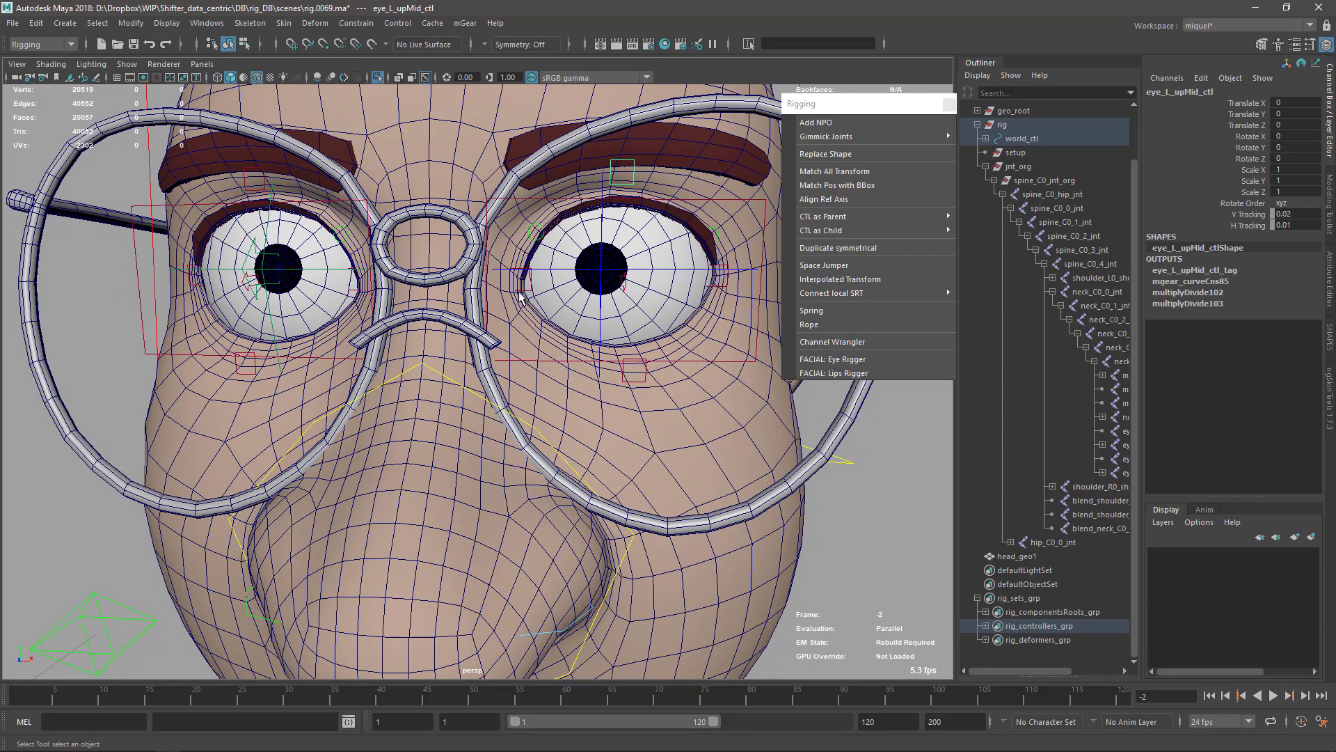
# Lower the left eye's upper mid eyelid control to a Translate Y of about -2.641, half closing the lid
pyautogui.press('w')
pyautogui.moveTo(621, 165); pyautogui.dragTo(636, 252)
pyautogui.press('q')
pyautogui.scroll(2, 526, 315)
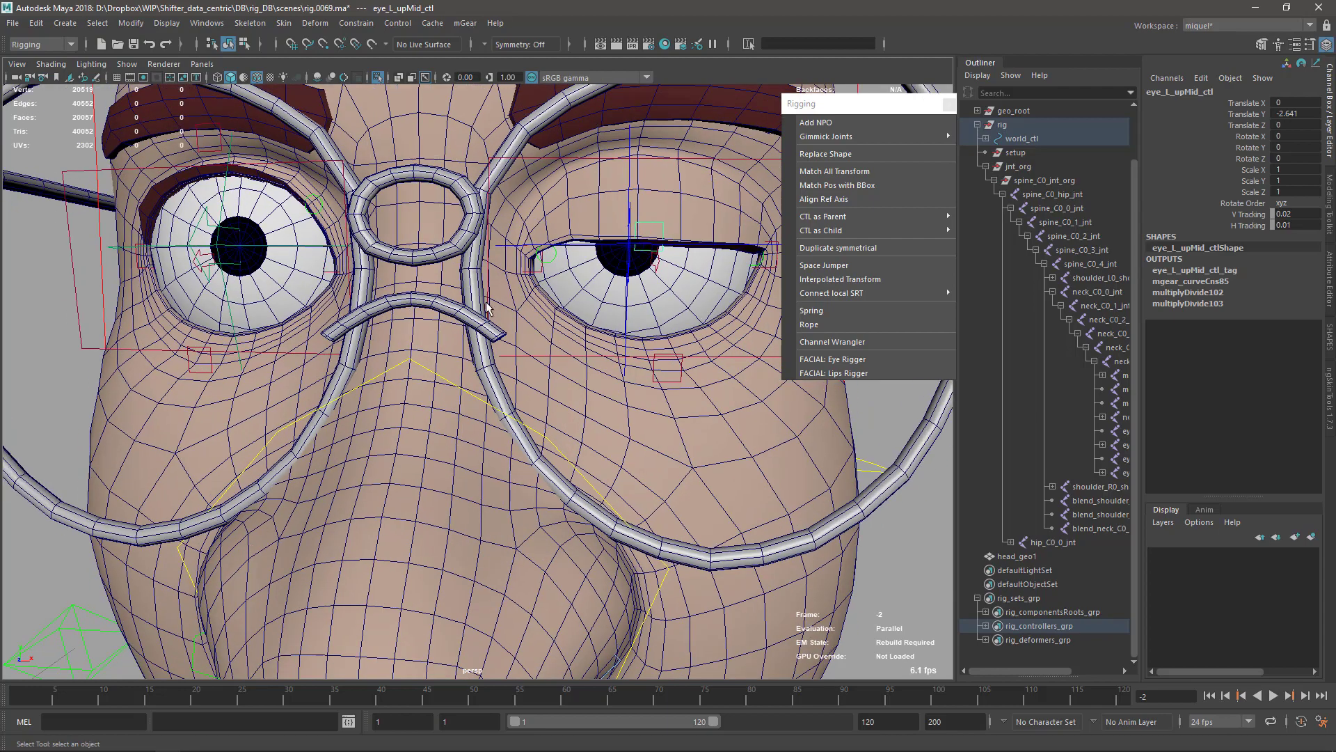
# Switch to Mischief and reduce its canvas opacity to 0% so the rig shows through for annotation
pyautogui.press('super')
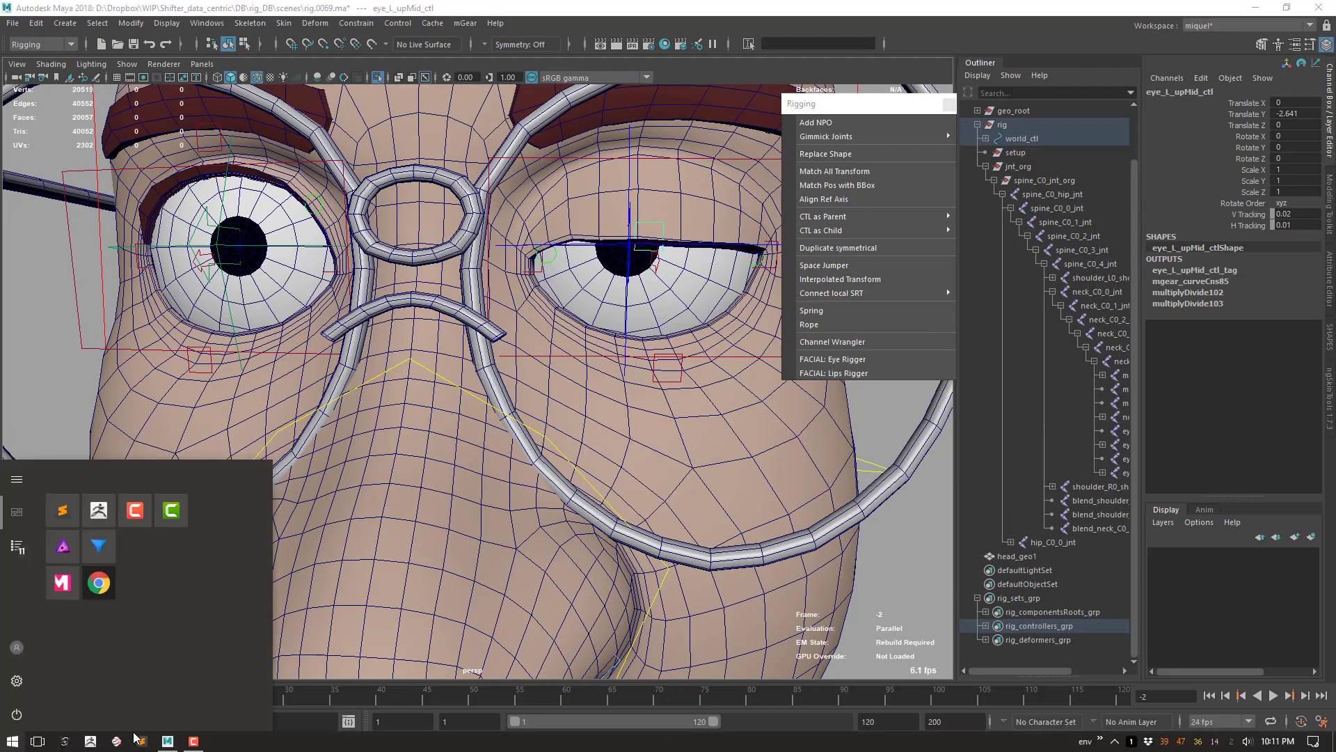
pyautogui.click(119, 741)
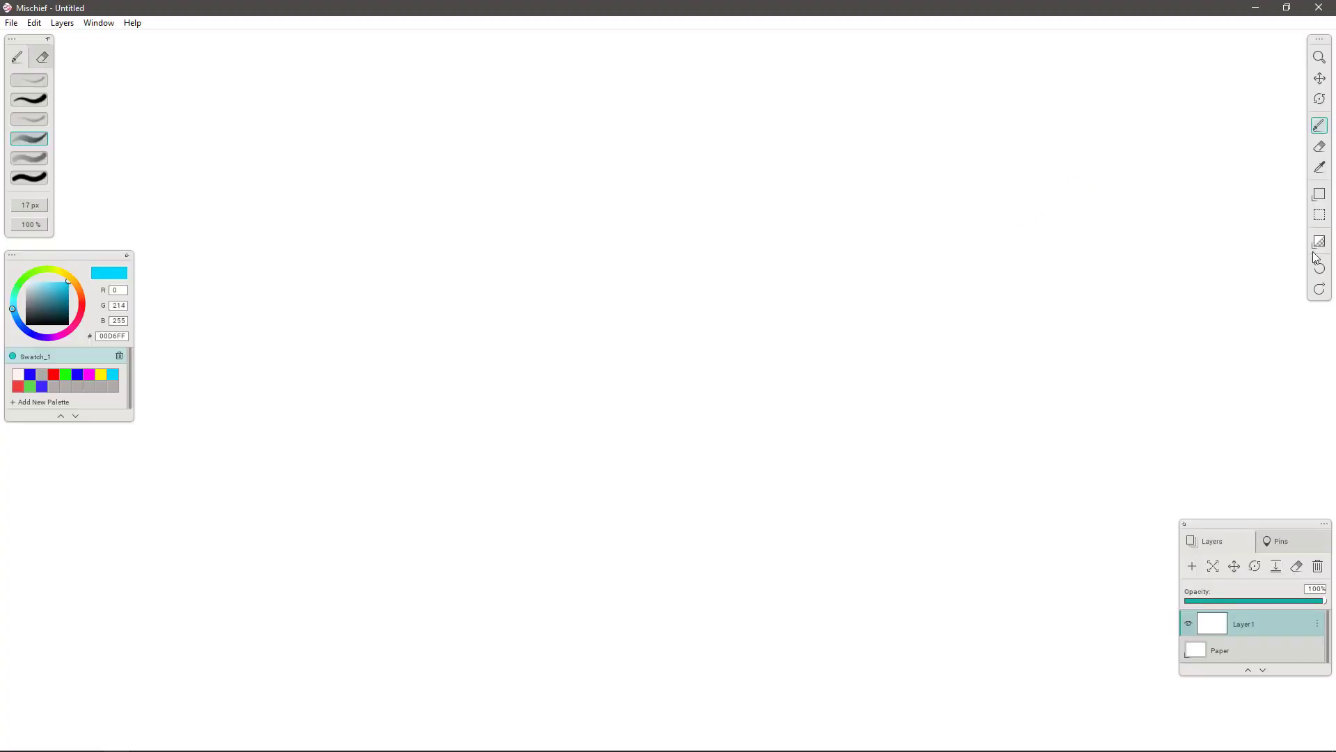
pyautogui.click(1318, 241)
pyautogui.moveTo(1241, 250); pyautogui.dragTo(1139, 245)
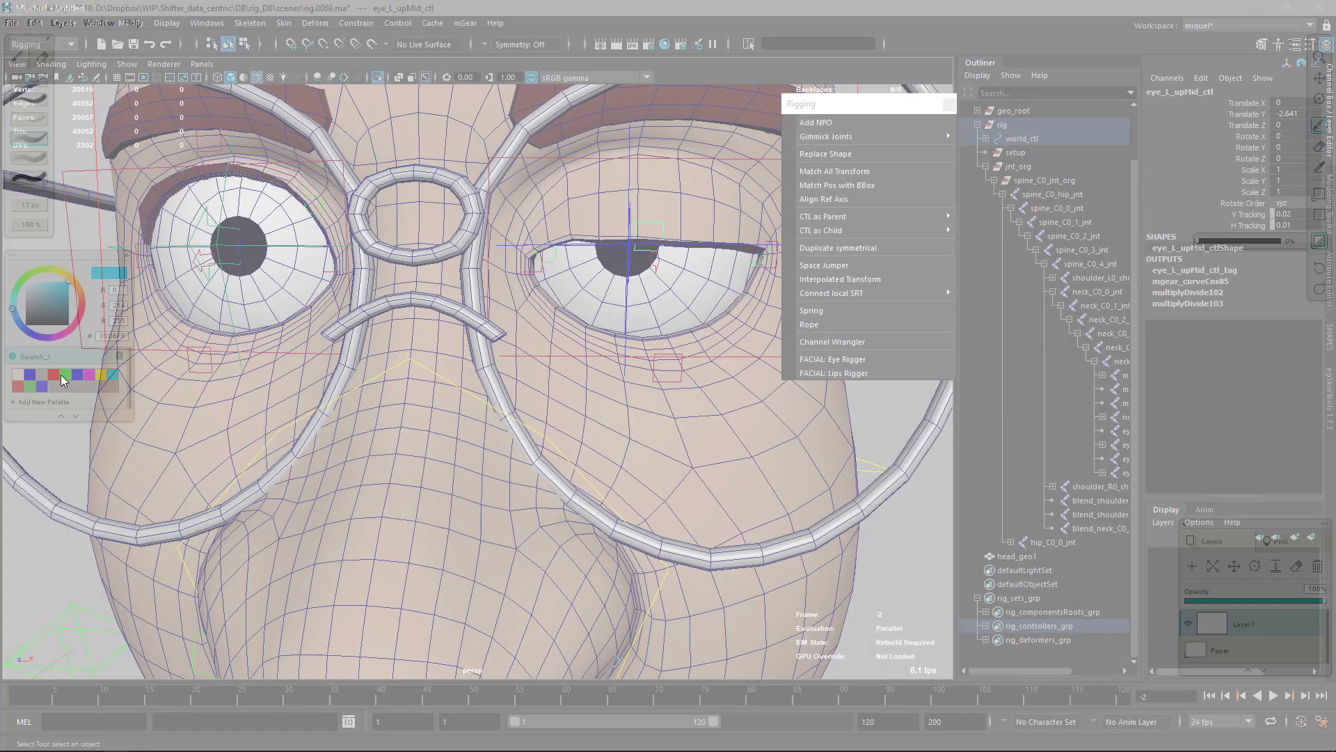
# Mark the inner and outer corners of the rig's left eye with 2 px magenta brush strokes
pyautogui.click(30, 376)
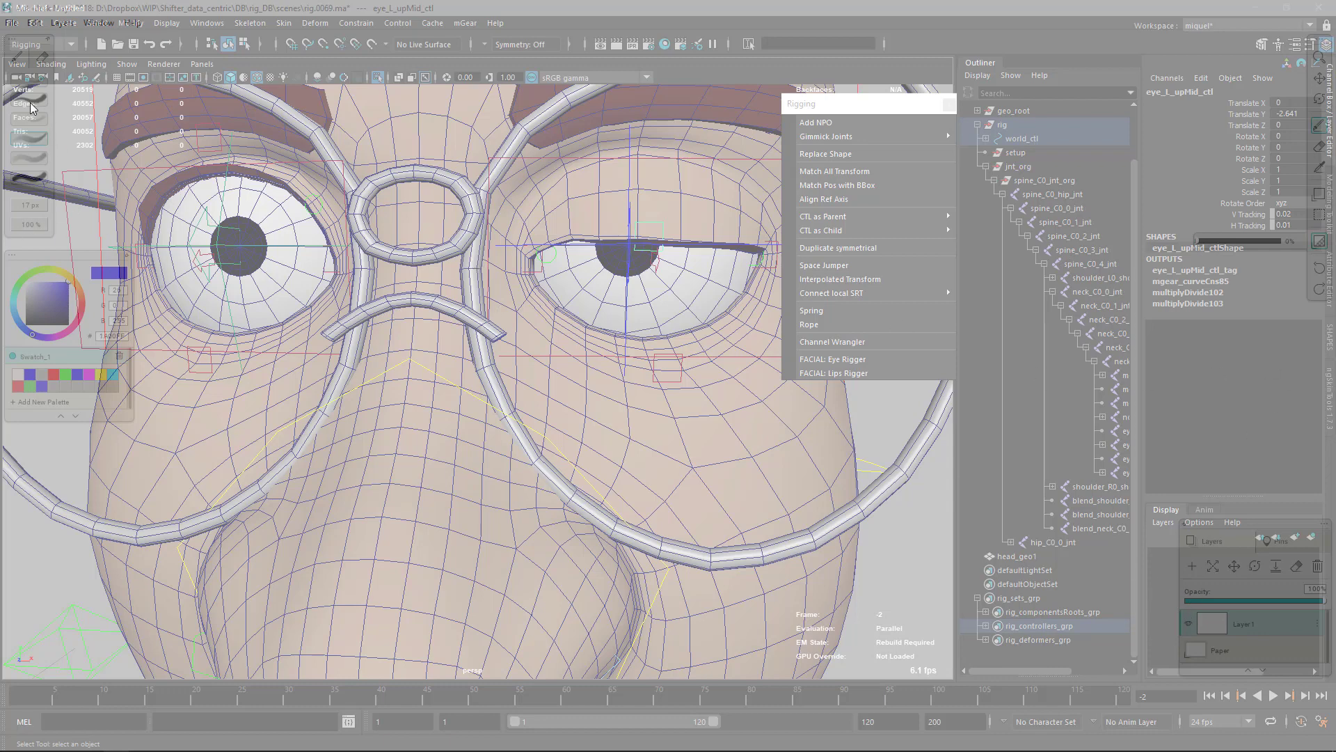
pyautogui.moveTo(31, 205); pyautogui.dragTo(61, 216)
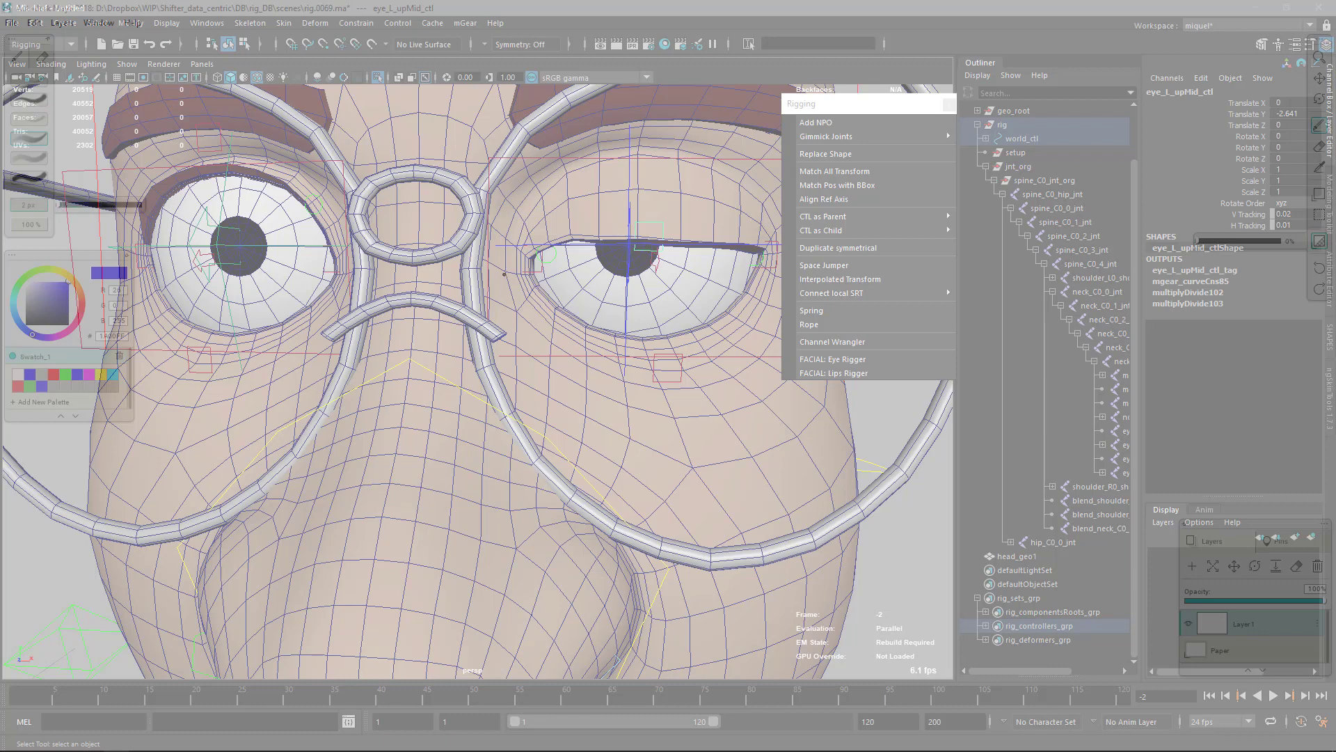
pyautogui.moveTo(74, 342); pyautogui.dragTo(69, 338)
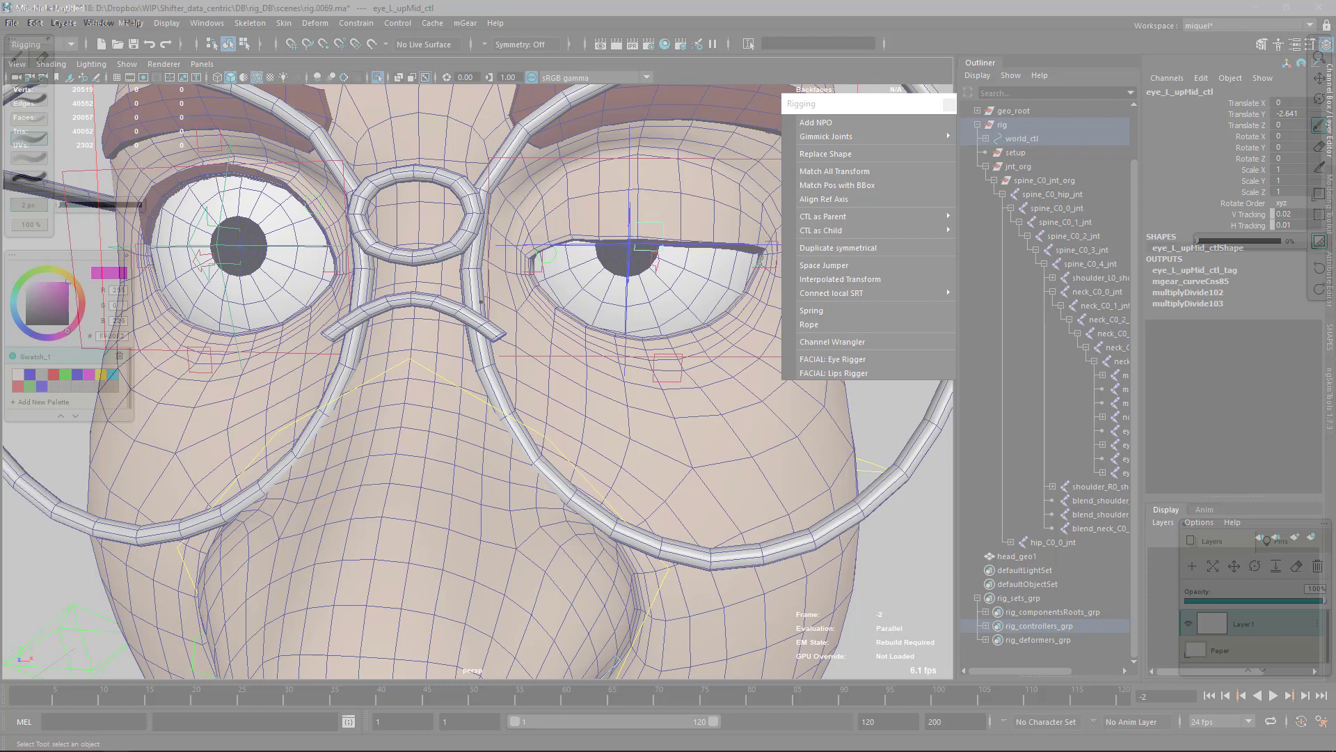
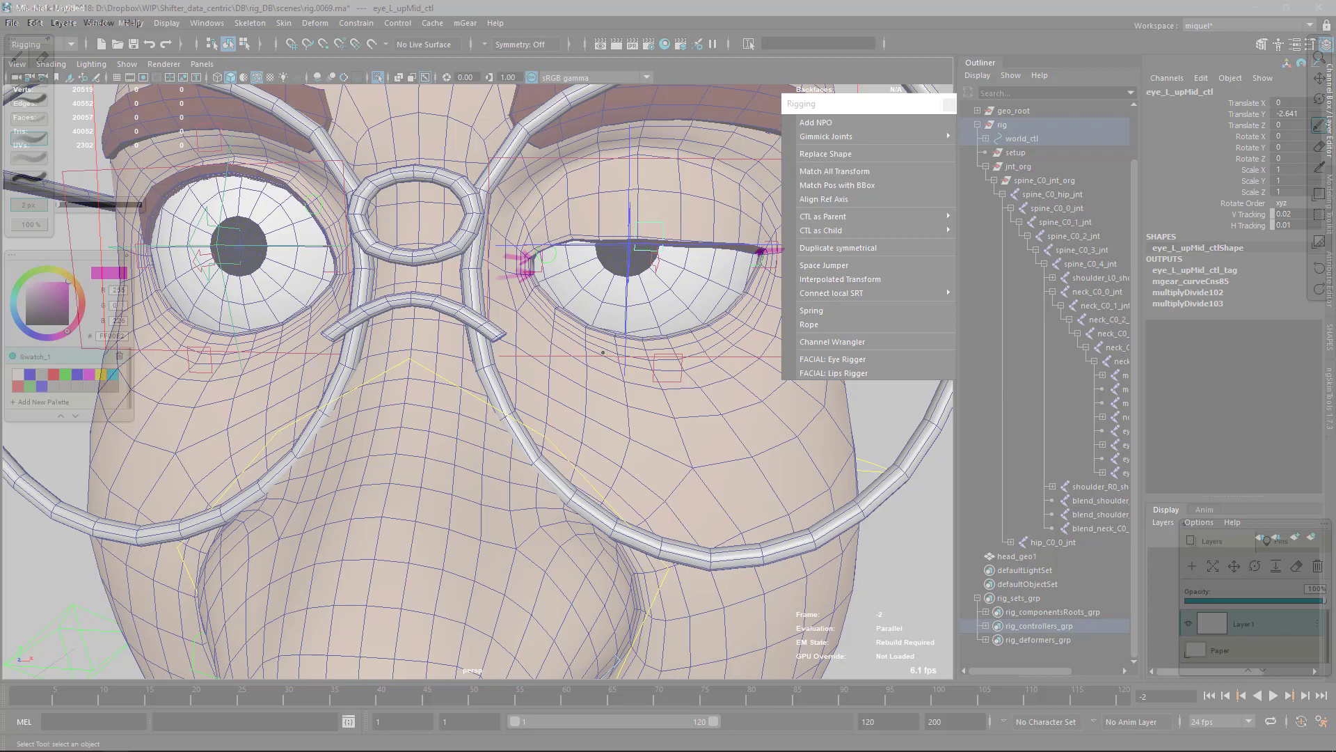
pyautogui.press('alt')
pyautogui.click(635, 325)
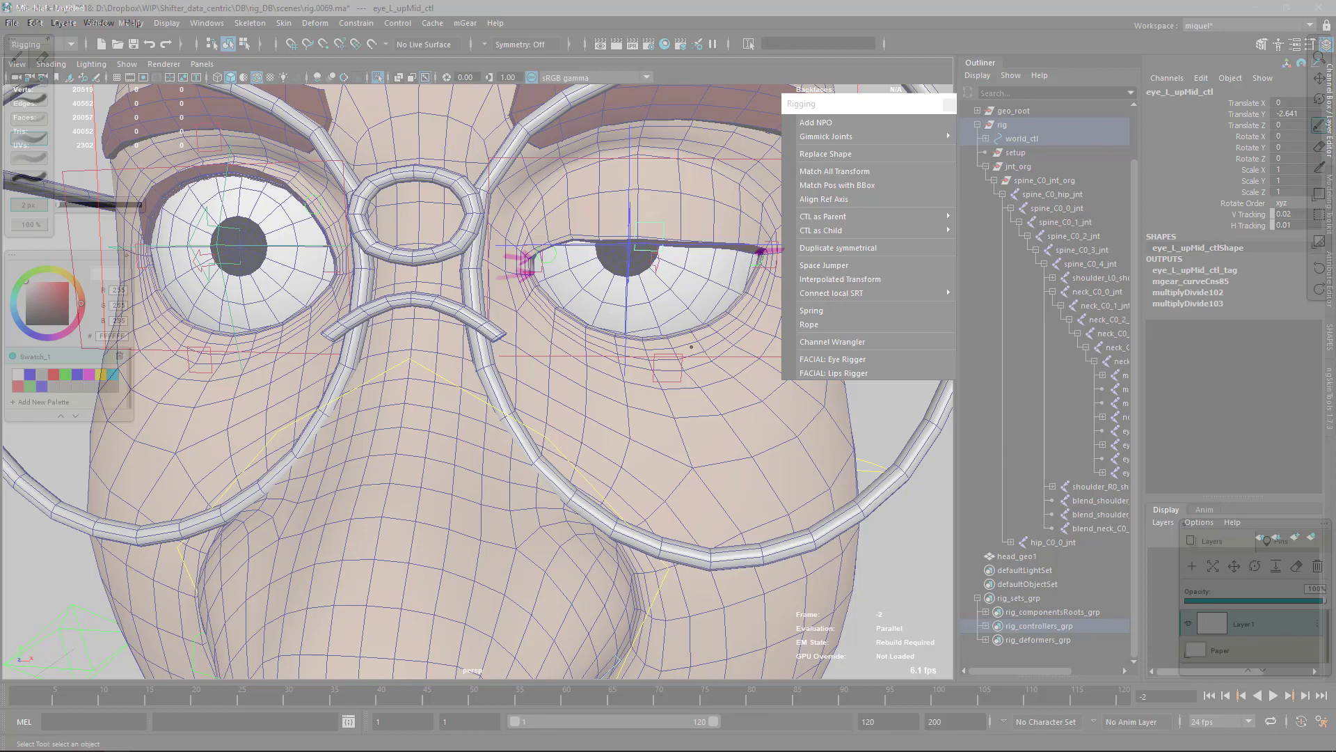
# Switch back to Maya and examine the half-closed left eyelid within the whole face from the front
pyautogui.hotkey('alt', 'Tab')
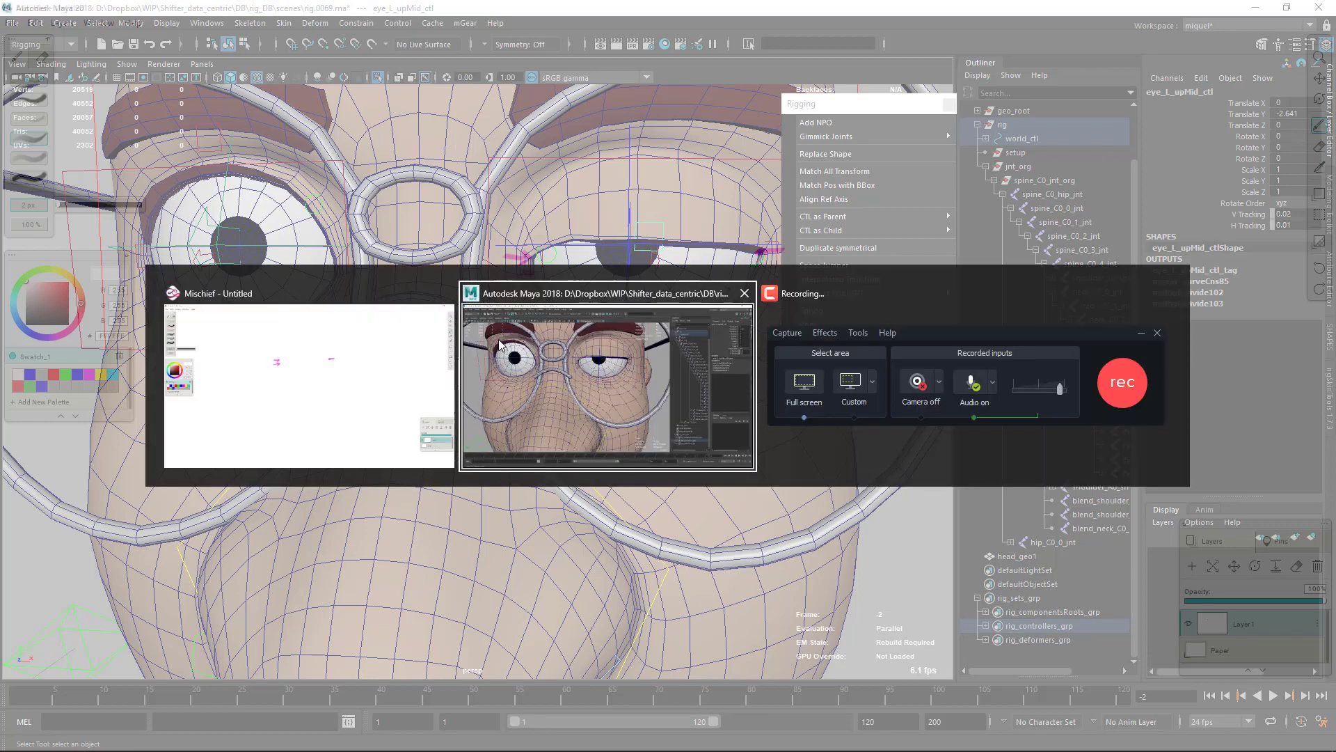
pyautogui.scroll(-8, 529, 403)
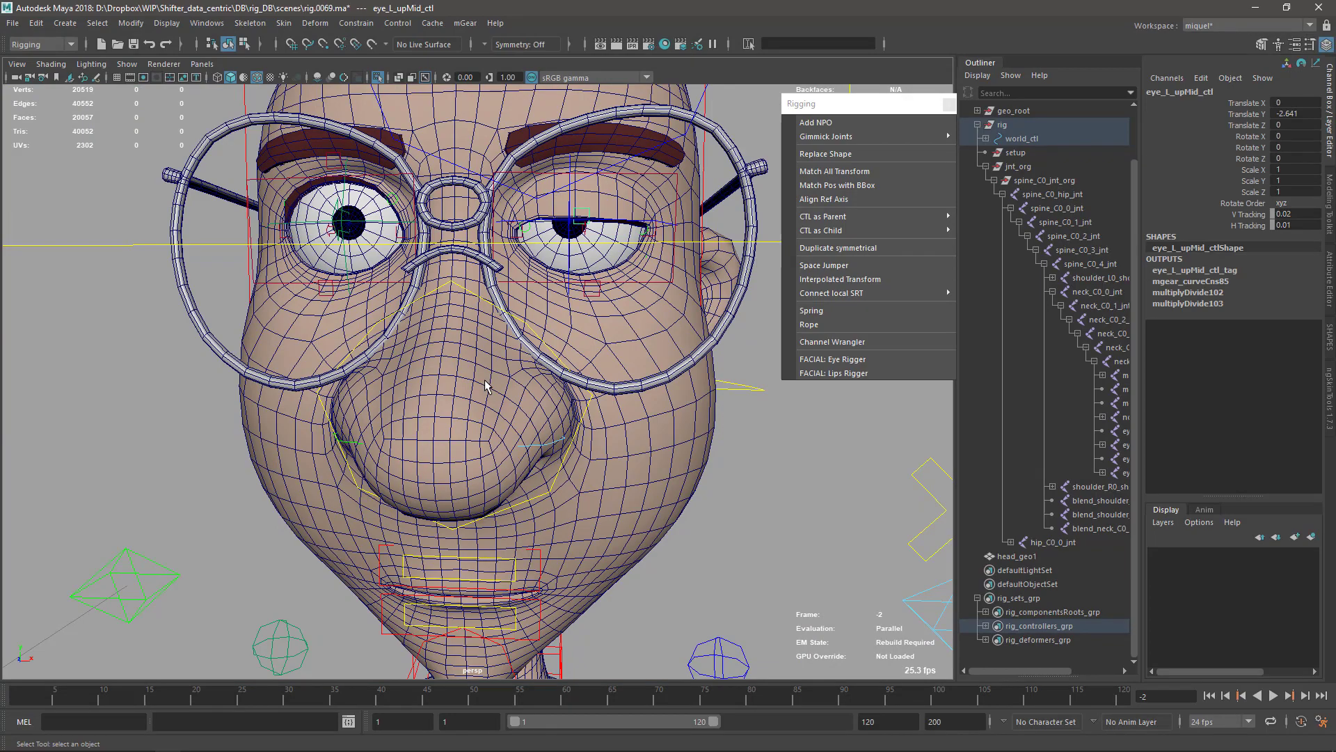
pyautogui.scroll(-1, 524, 441)
pyautogui.keyDown('alt'); pyautogui.moveTo(523, 441); pyautogui.dragTo(508, 377); pyautogui.keyUp('alt')
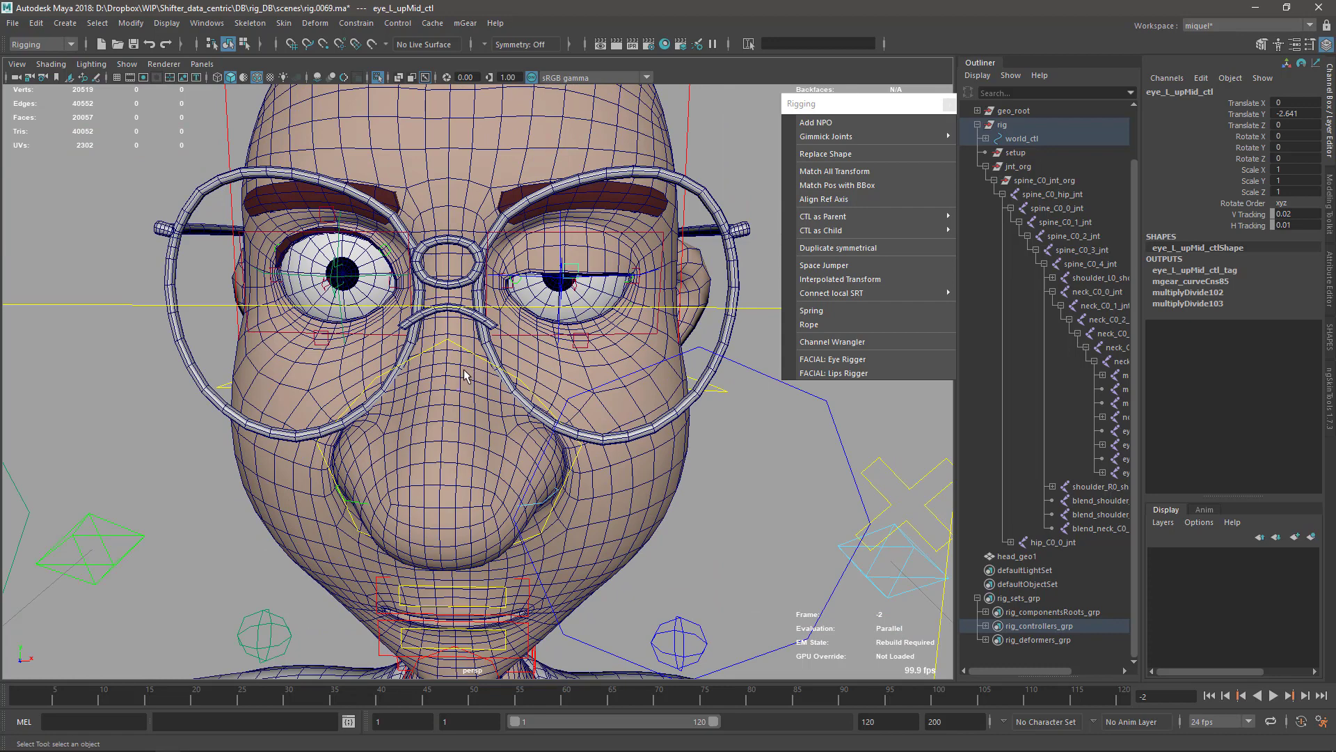
# Open the earlier scene file rig.0067.ma from the project's scenes folder
pyautogui.hotkey('ctrl', 'o')
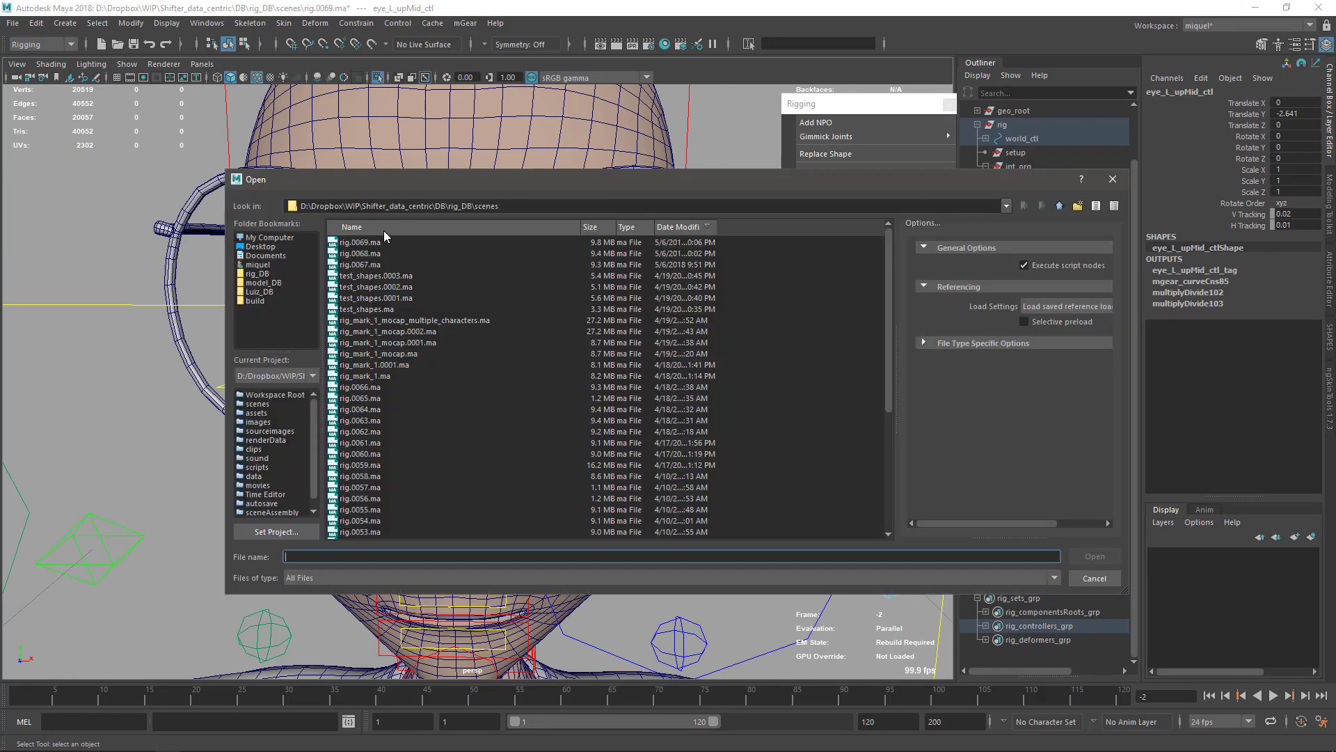
pyautogui.click(376, 264)
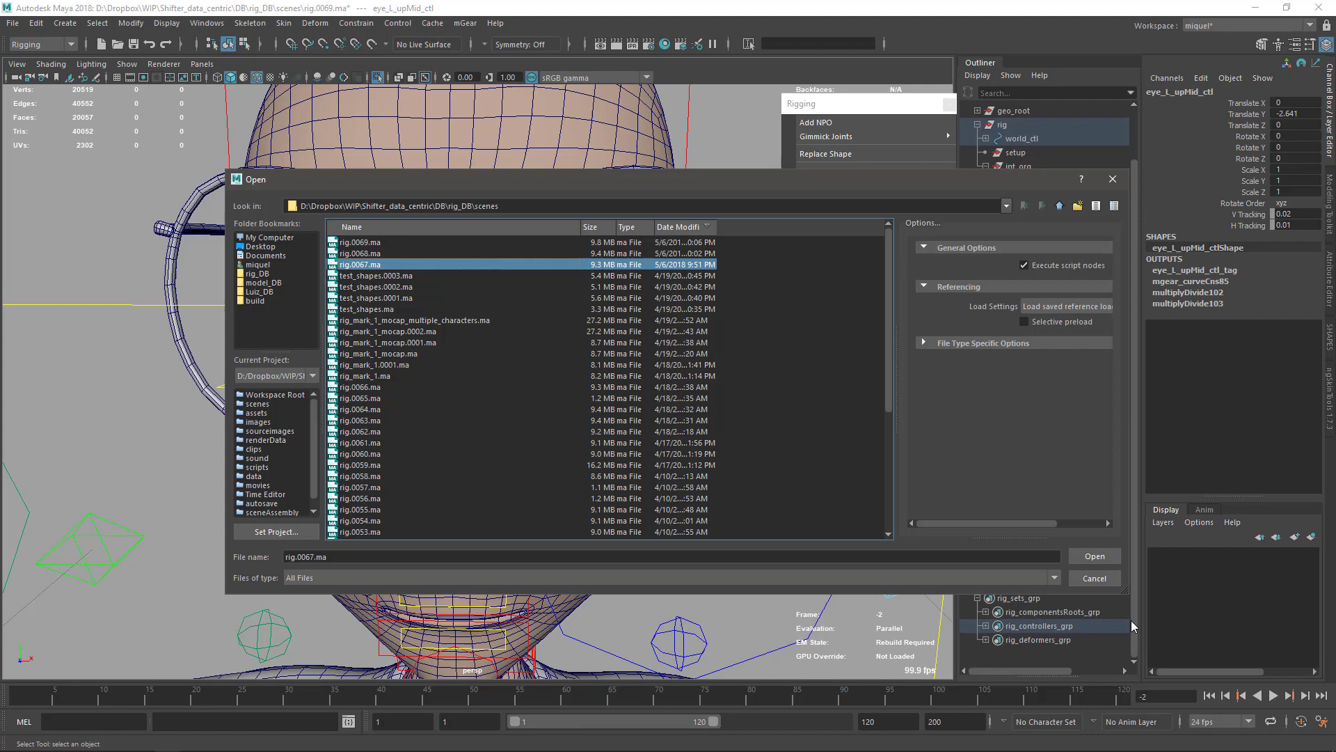
pyautogui.click(1095, 556)
pyautogui.click(665, 386)
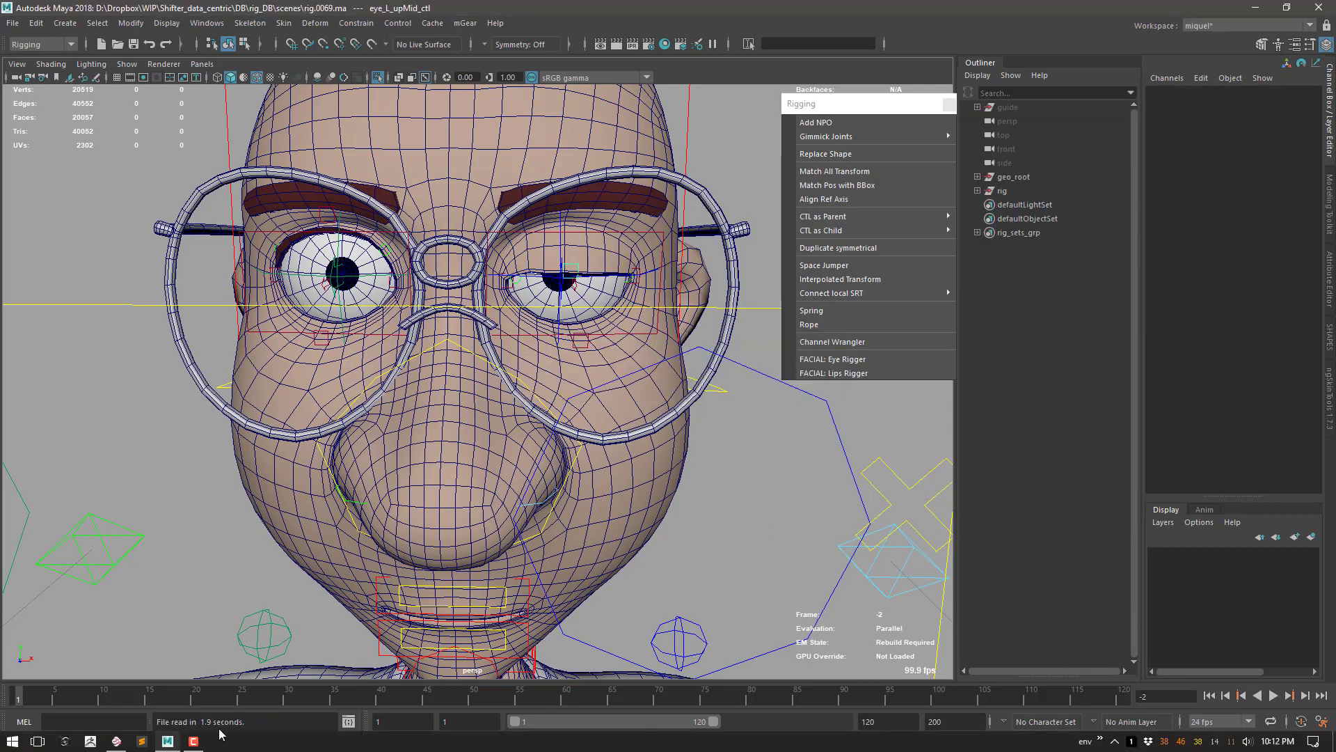
pyautogui.click(264, 736)
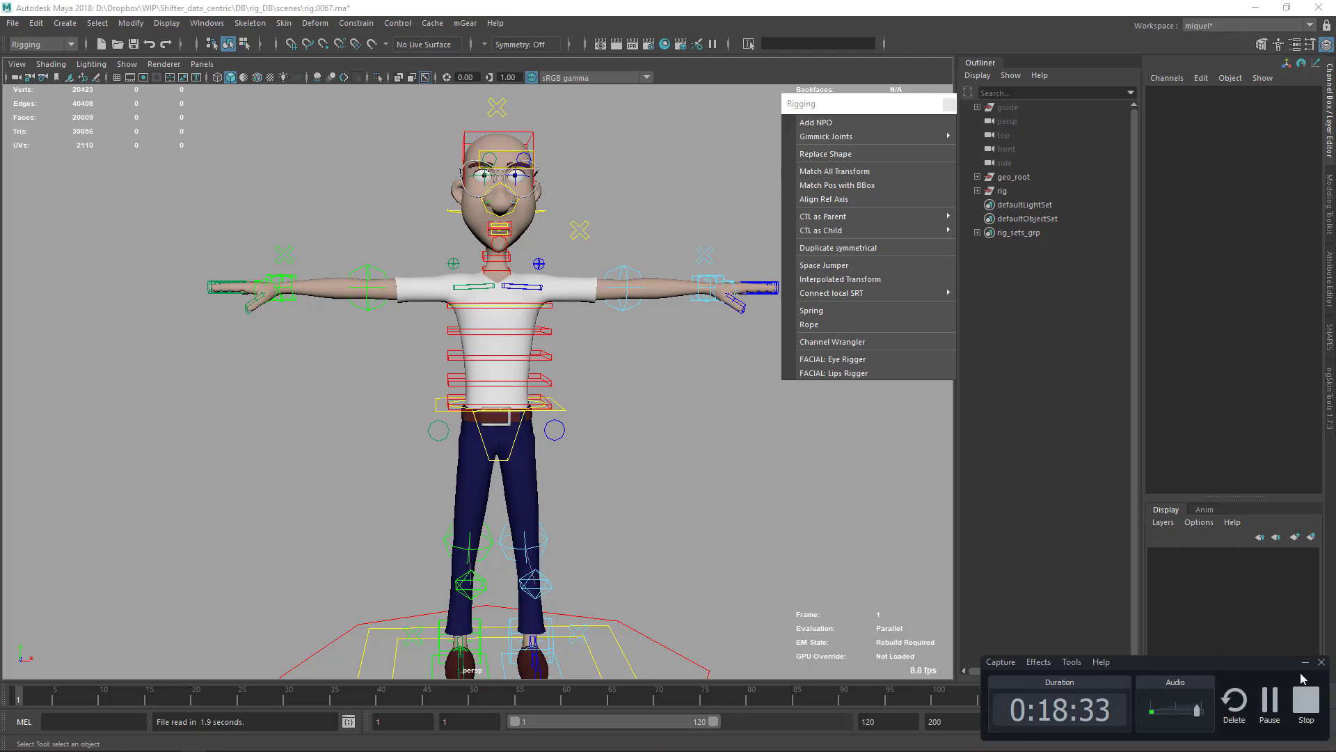
# Open the Rigbits Eye Rigger and place its window clear of the character's face
pyautogui.scroll(5, 513, 510)
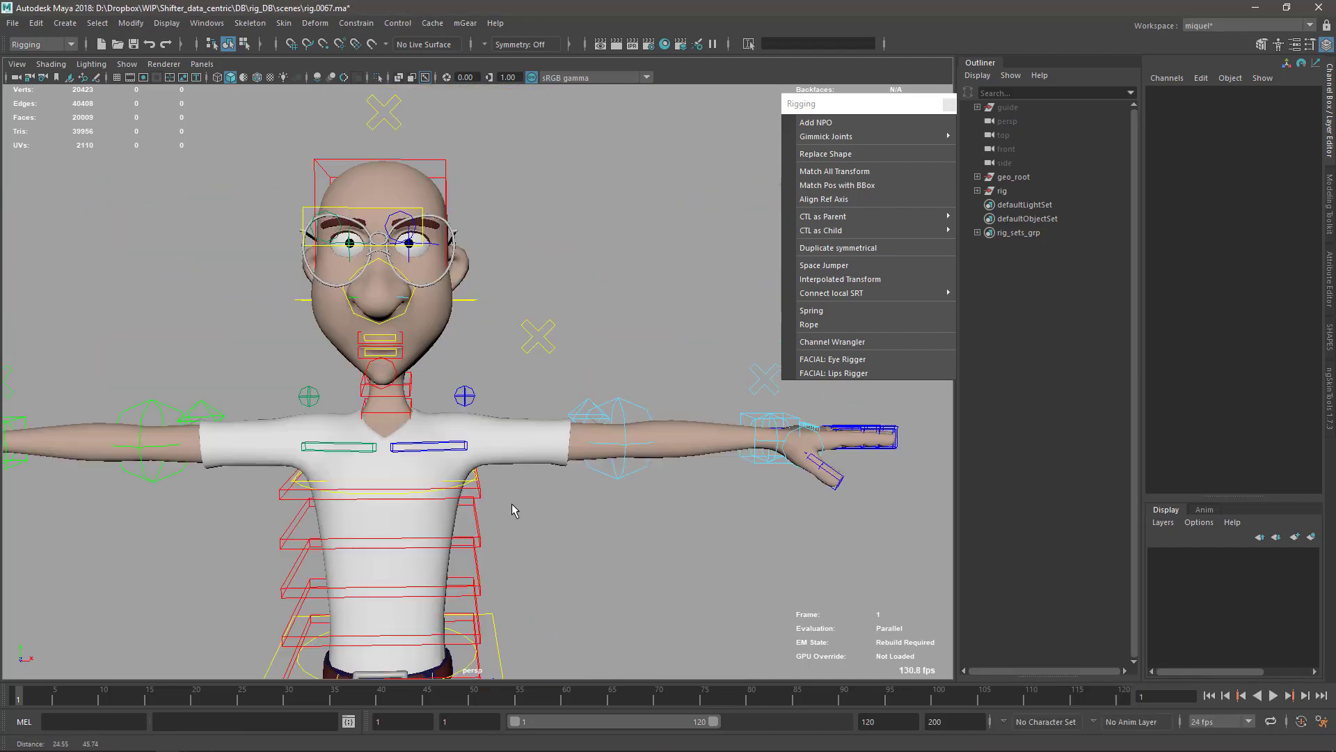
pyautogui.scroll(8, 513, 510)
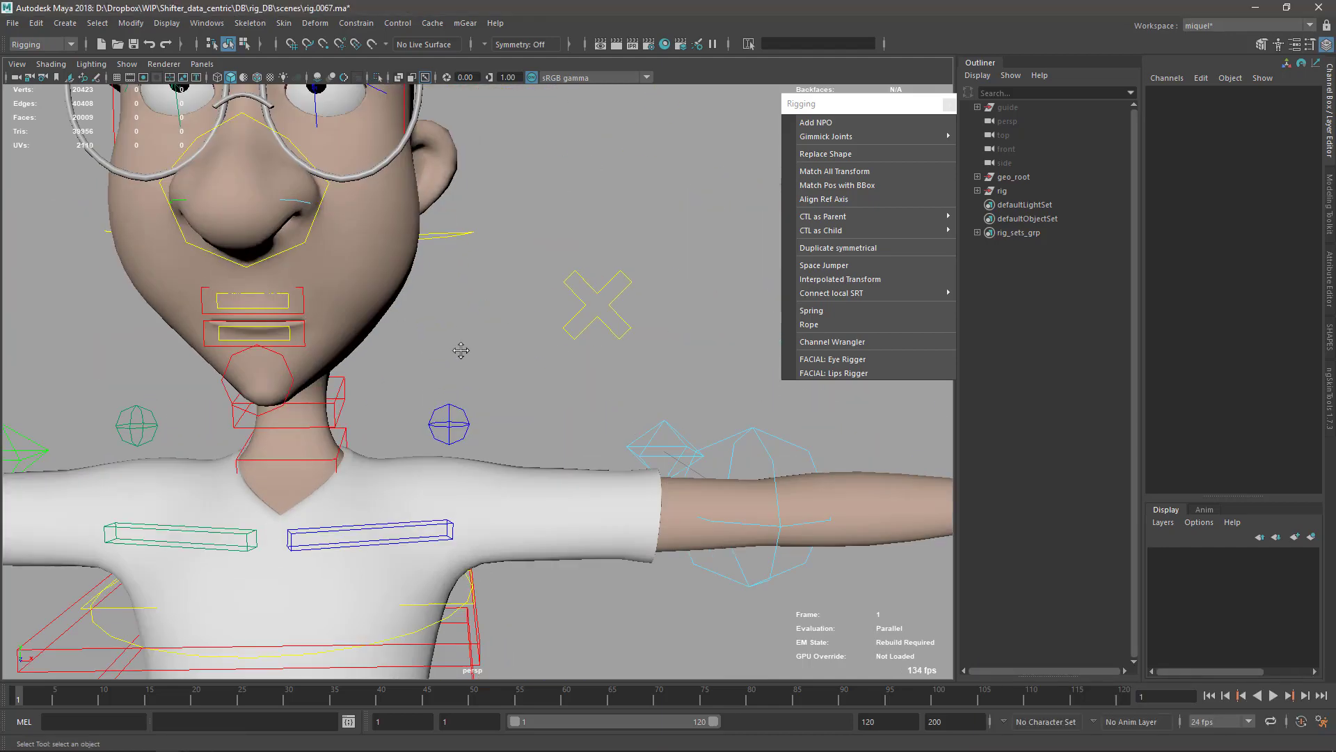
pyautogui.click(543, 406)
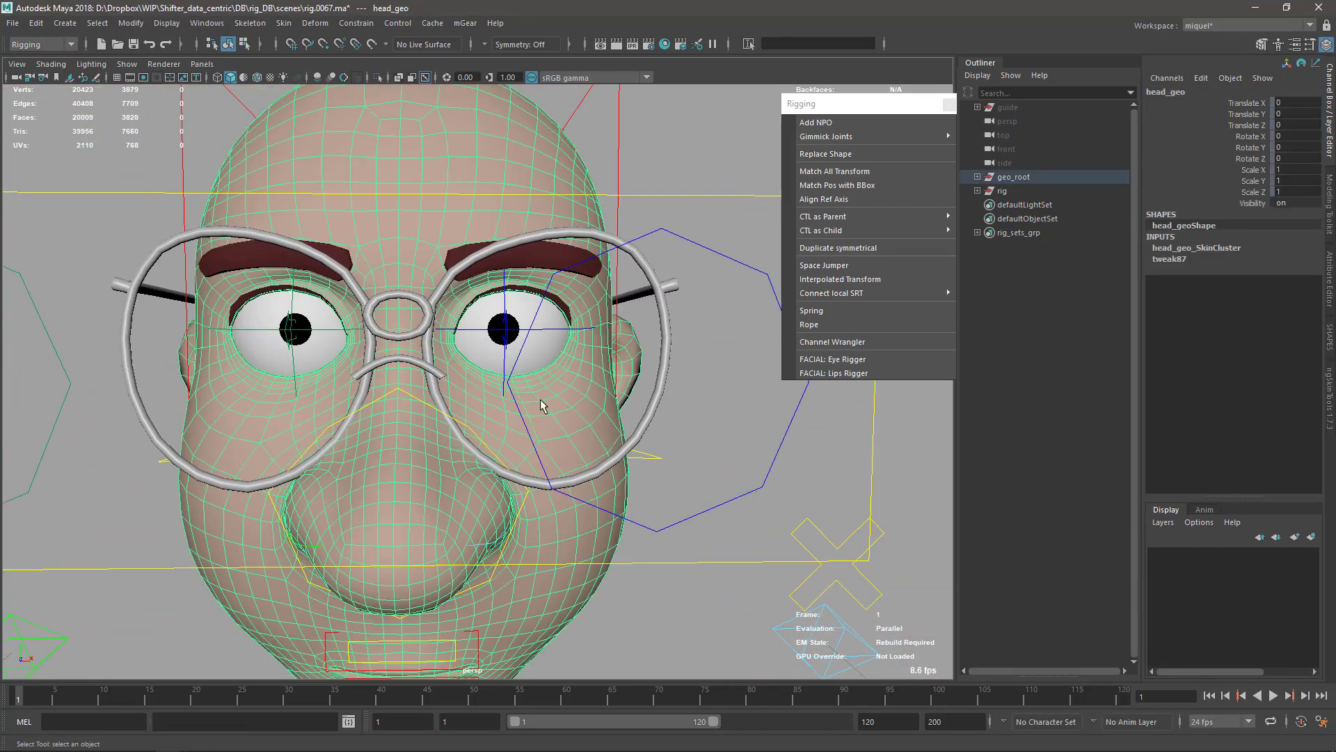
pyautogui.keyDown('alt'); pyautogui.moveTo(541, 399); pyautogui.dragTo(569, 419); pyautogui.keyUp('alt')
pyautogui.scroll(-3, 569, 419)
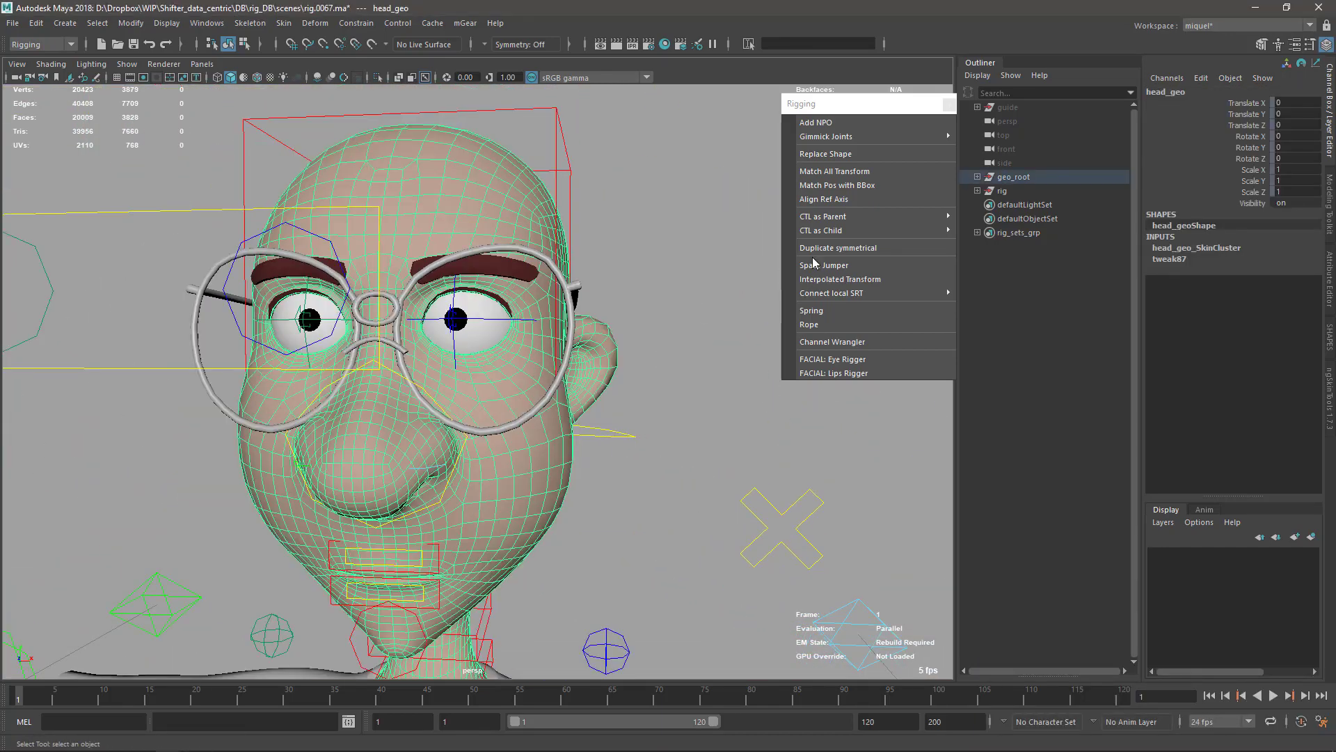
pyautogui.click(839, 360)
pyautogui.scroll(1, 387, 335)
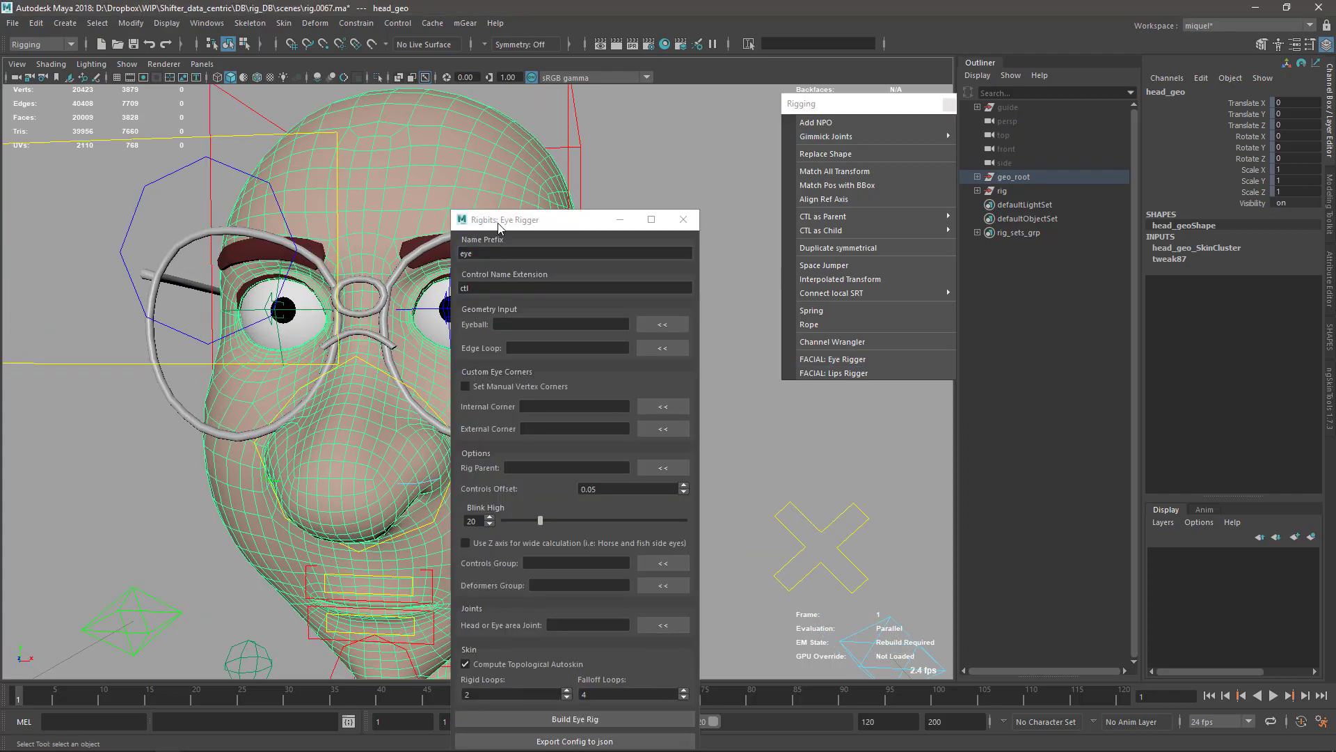
pyautogui.moveTo(499, 226); pyautogui.dragTo(714, 155)
# Assign the left eyeball mesh eye_L_geo as the Eyeball geometry input in the Eye Rigger
pyautogui.scroll(8, 476, 335)
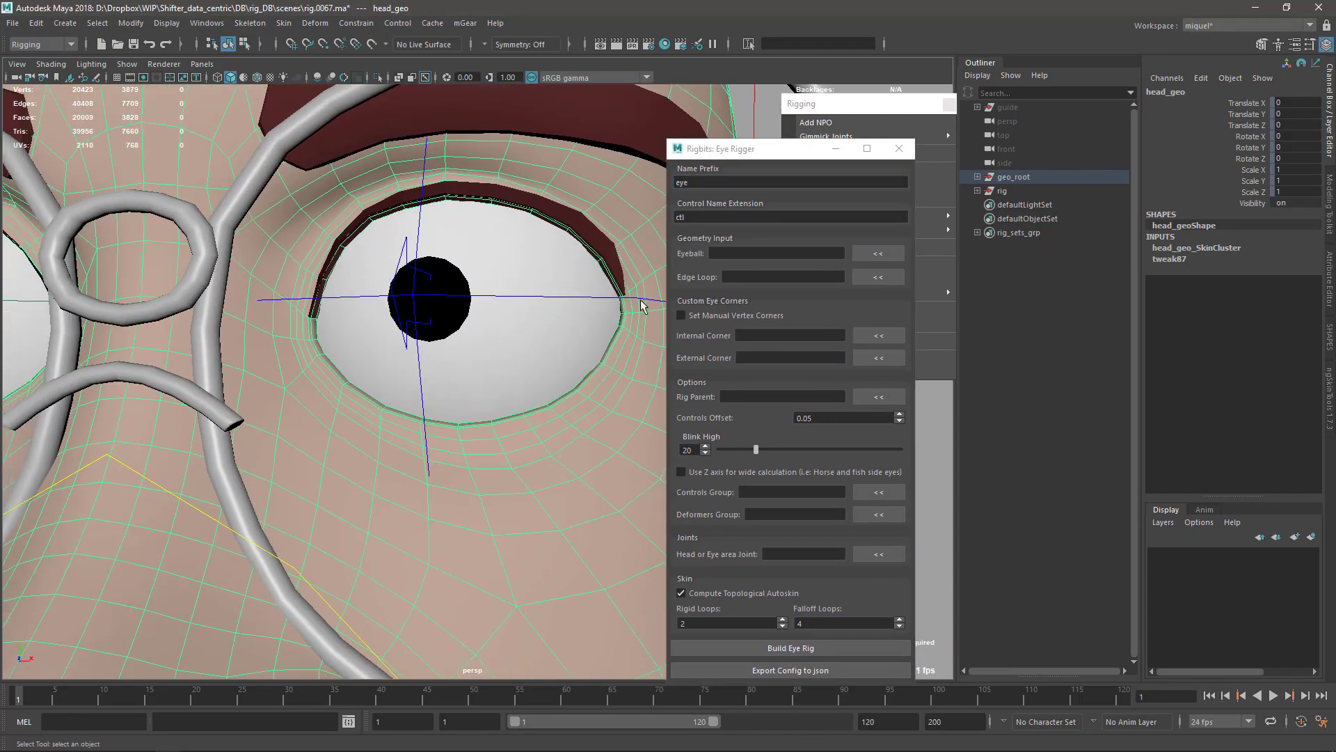
pyautogui.click(532, 365)
pyautogui.click(877, 252)
# Select the edge loop around the left eyelid's rim on the head mesh and assign it as the Edge Loop input
pyautogui.click(532, 465)
pyautogui.press('F10')
pyautogui.scroll(3, 475, 409)
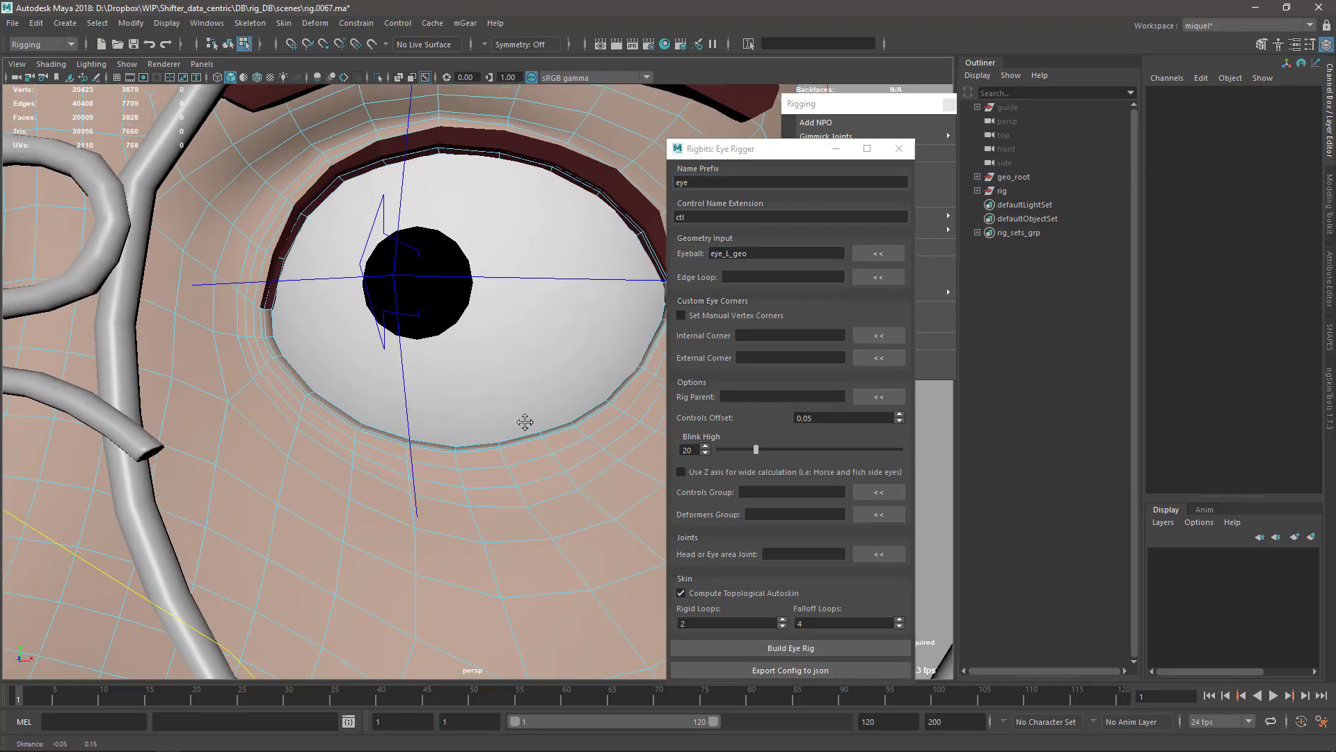
pyautogui.keyDown('alt'); pyautogui.moveTo(525, 424); pyautogui.dragTo(491, 445); pyautogui.keyUp('alt')
pyautogui.scroll(-3, 491, 445)
pyautogui.scroll(4, 490, 446)
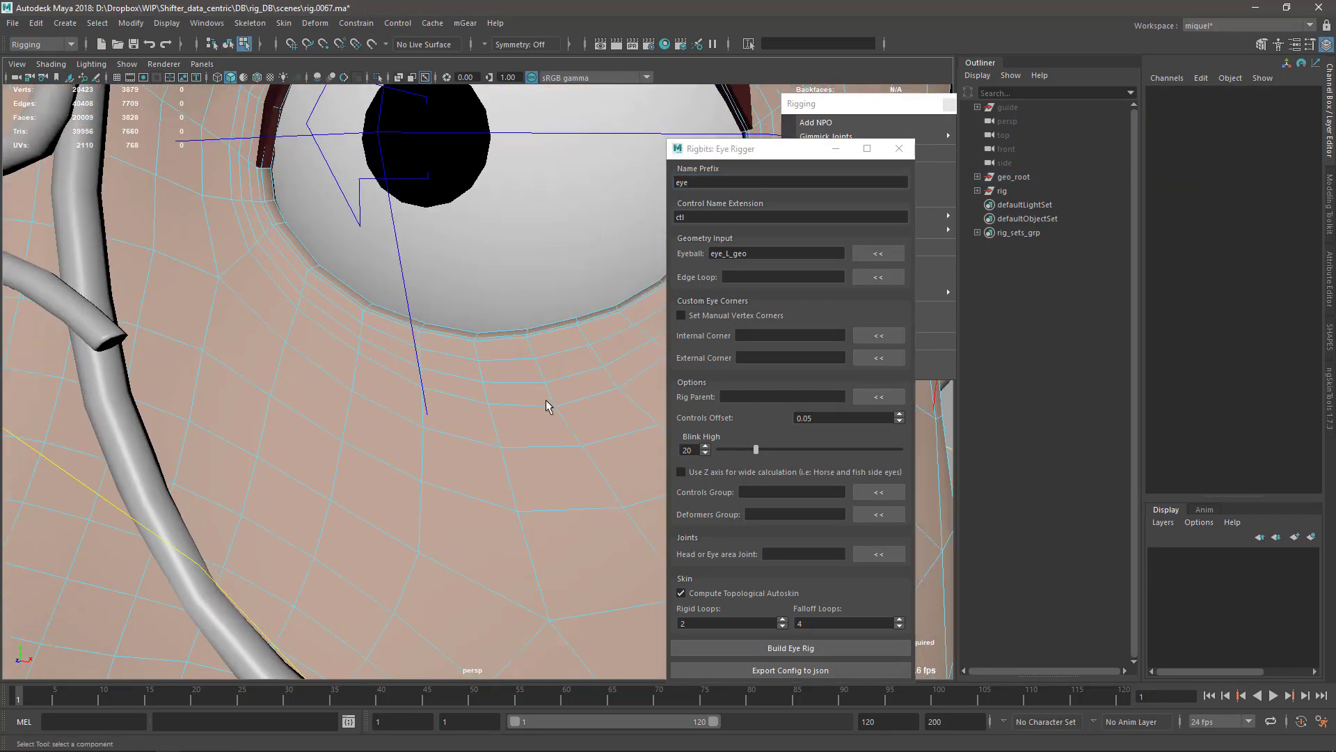
pyautogui.doubleClick(495, 340)
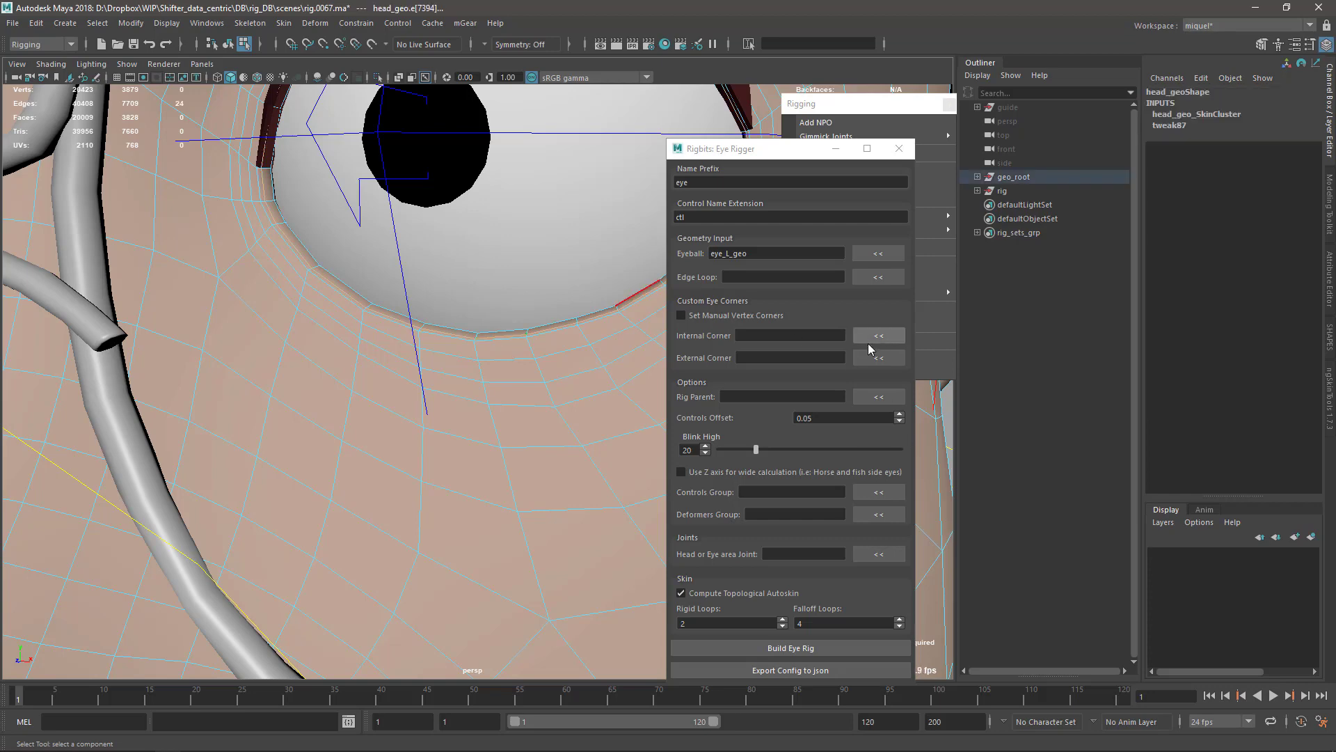
pyautogui.click(878, 276)
# Enable Set Manual Vertex Corners and assign the vertex at the left eye's outer corner as the External Corner
pyautogui.keyDown('alt'); pyautogui.moveTo(495, 387); pyautogui.dragTo(327, 529, button='middle'); pyautogui.keyUp('alt')
pyautogui.click(681, 315)
pyautogui.press('F8')
pyautogui.scroll(4, 495, 314)
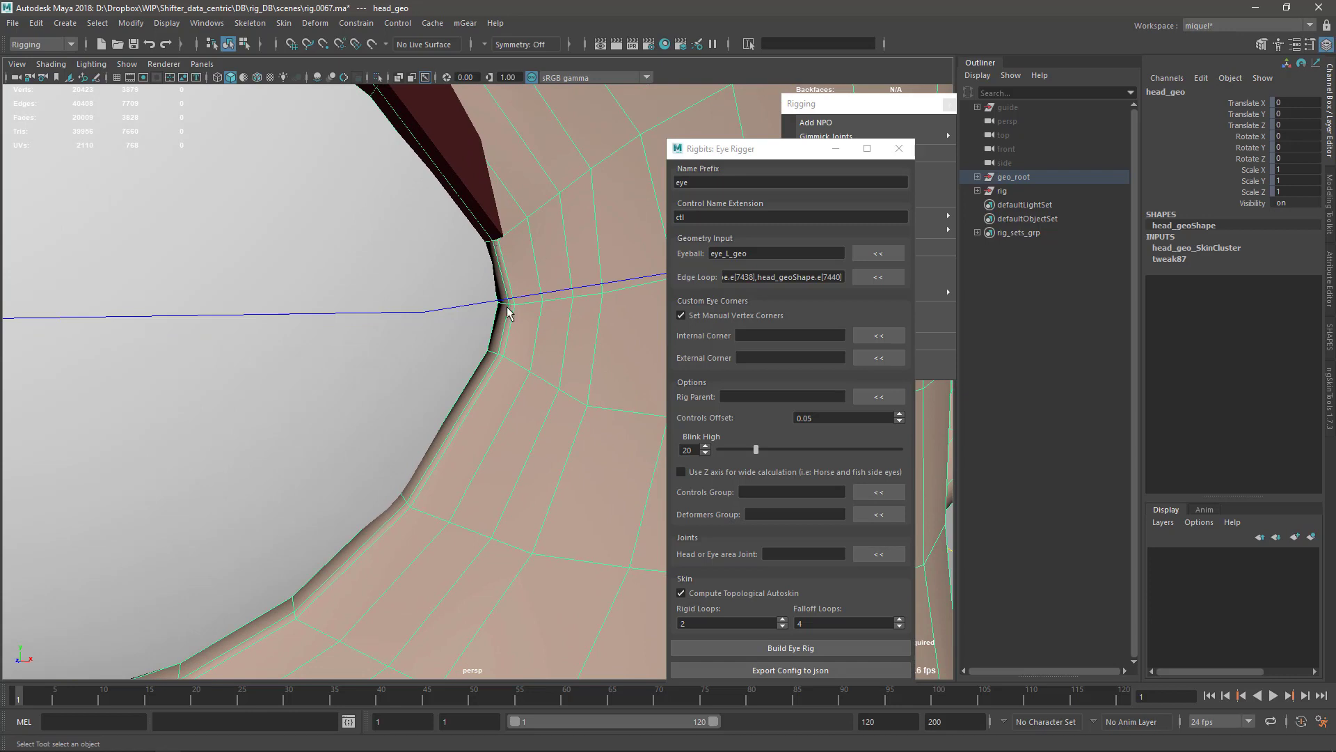
pyautogui.press('F9')
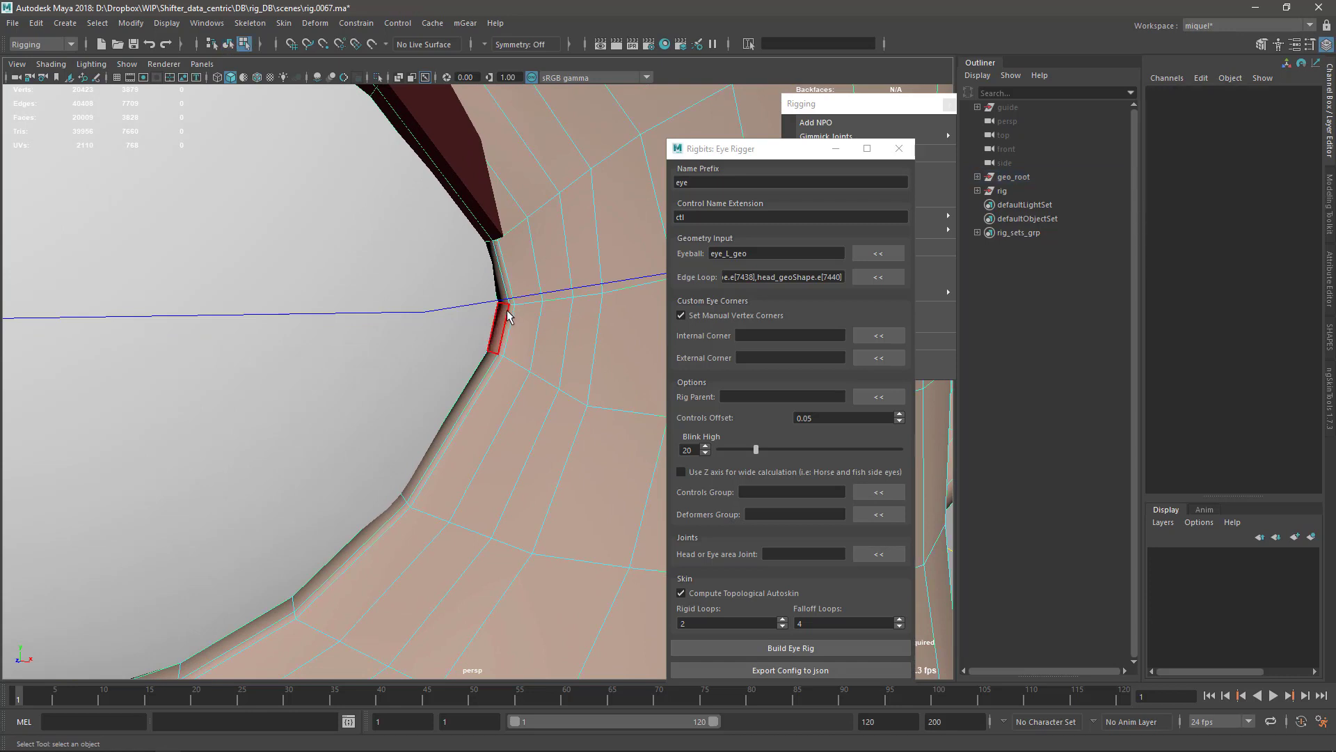
pyautogui.click(509, 307)
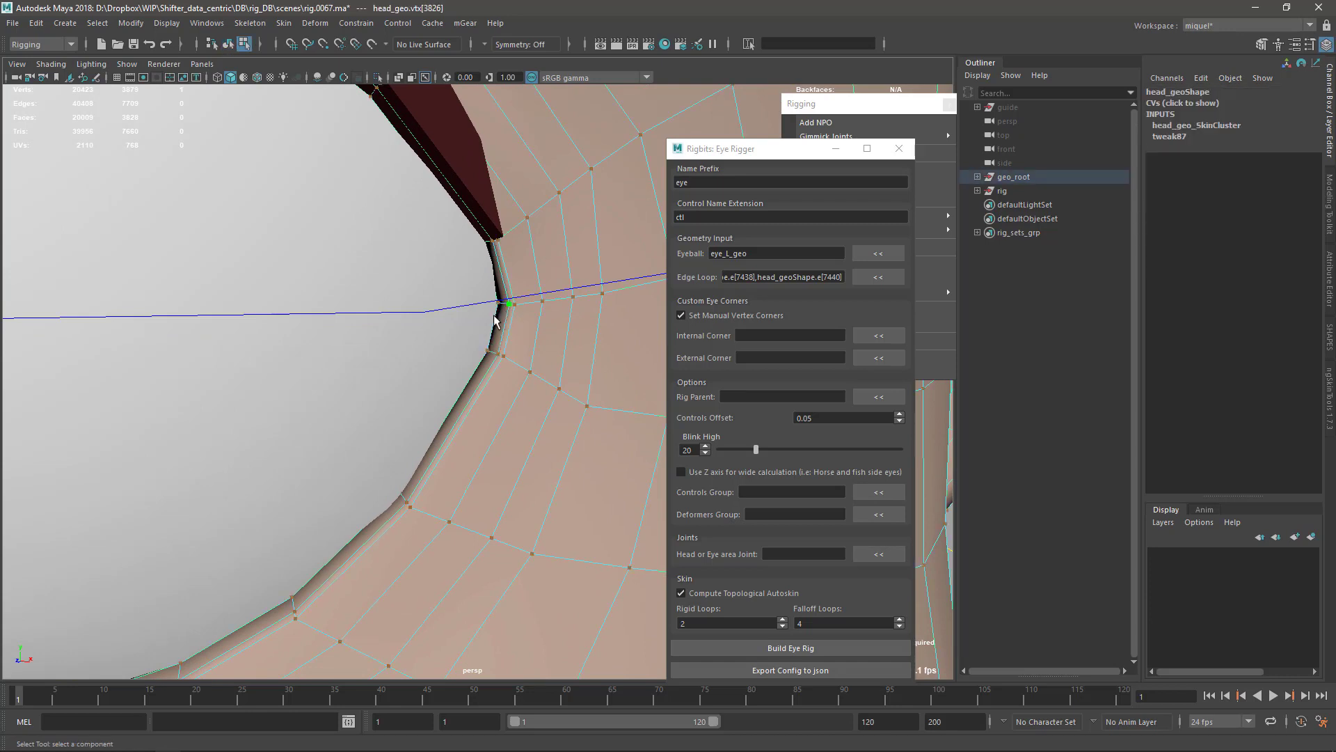
pyautogui.click(887, 363)
# Assign the eyelid rim vertex at the left eye's inner corner, beside the nose, as the Internal Corner
pyautogui.scroll(-5, 497, 469)
pyautogui.keyDown('alt'); pyautogui.moveTo(334, 354); pyautogui.dragTo(627, 363, button='middle'); pyautogui.keyUp('alt')
pyautogui.scroll(3, 188, 369)
pyautogui.keyDown('alt'); pyautogui.moveTo(188, 368); pyautogui.dragTo(317, 346, button='middle'); pyautogui.keyUp('alt')
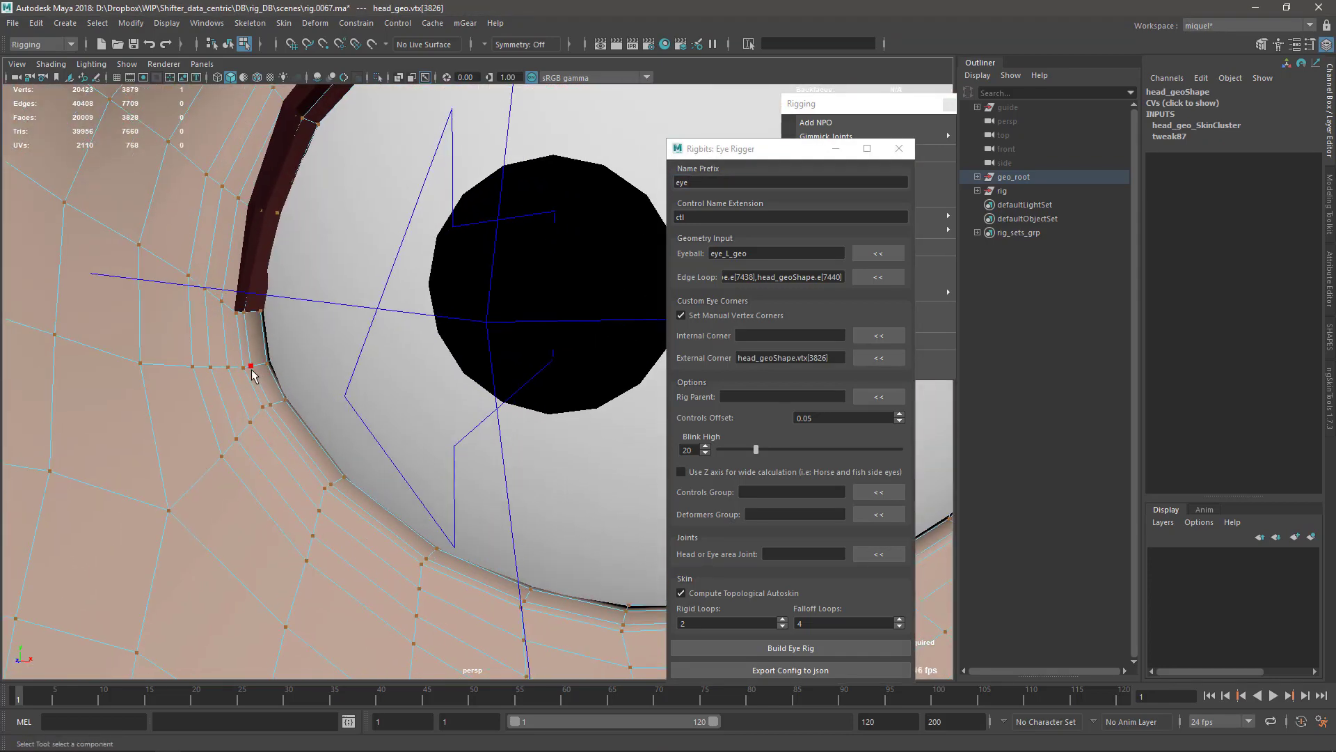
pyautogui.click(251, 369)
pyautogui.click(878, 335)
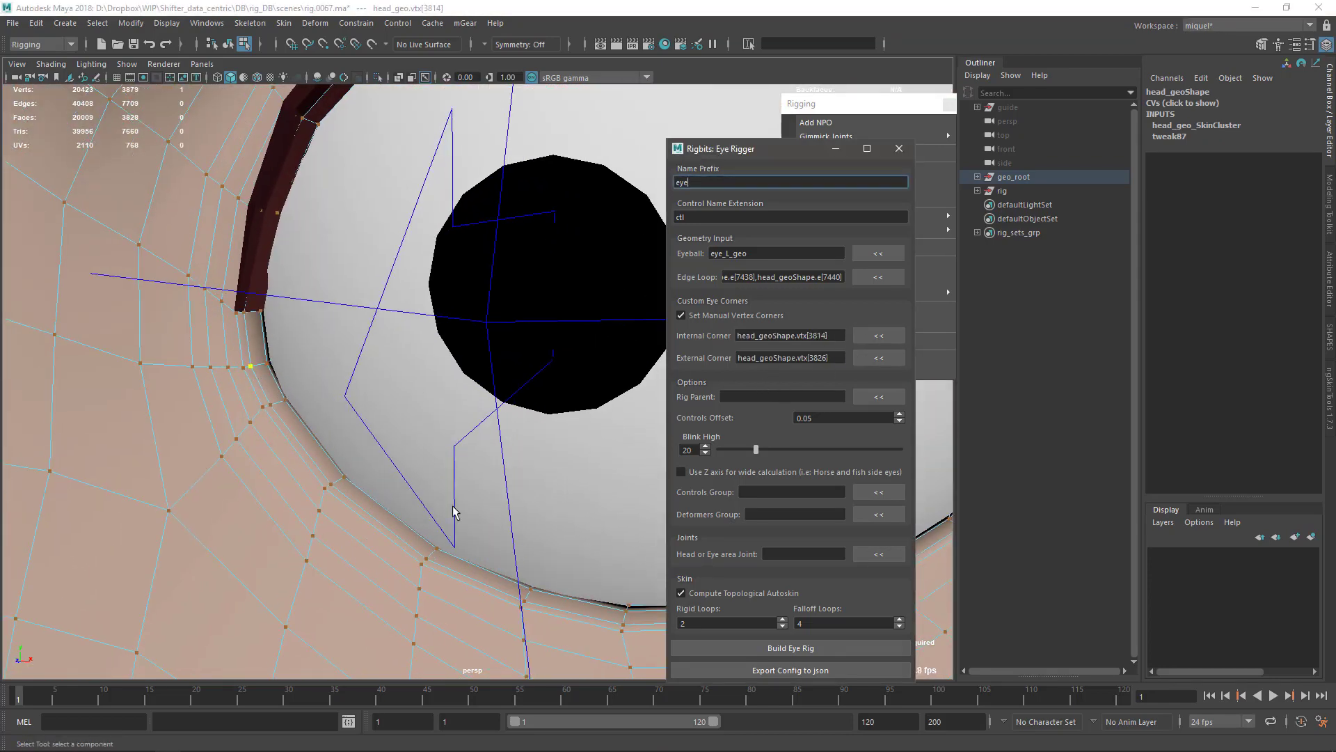
# Set the rig parent for the eye rig to the eye_L0_Over_ctl control
pyautogui.scroll(-4, 248, 373)
pyautogui.keyDown('alt'); pyautogui.moveTo(249, 373); pyautogui.dragTo(673, 459); pyautogui.keyUp('alt')
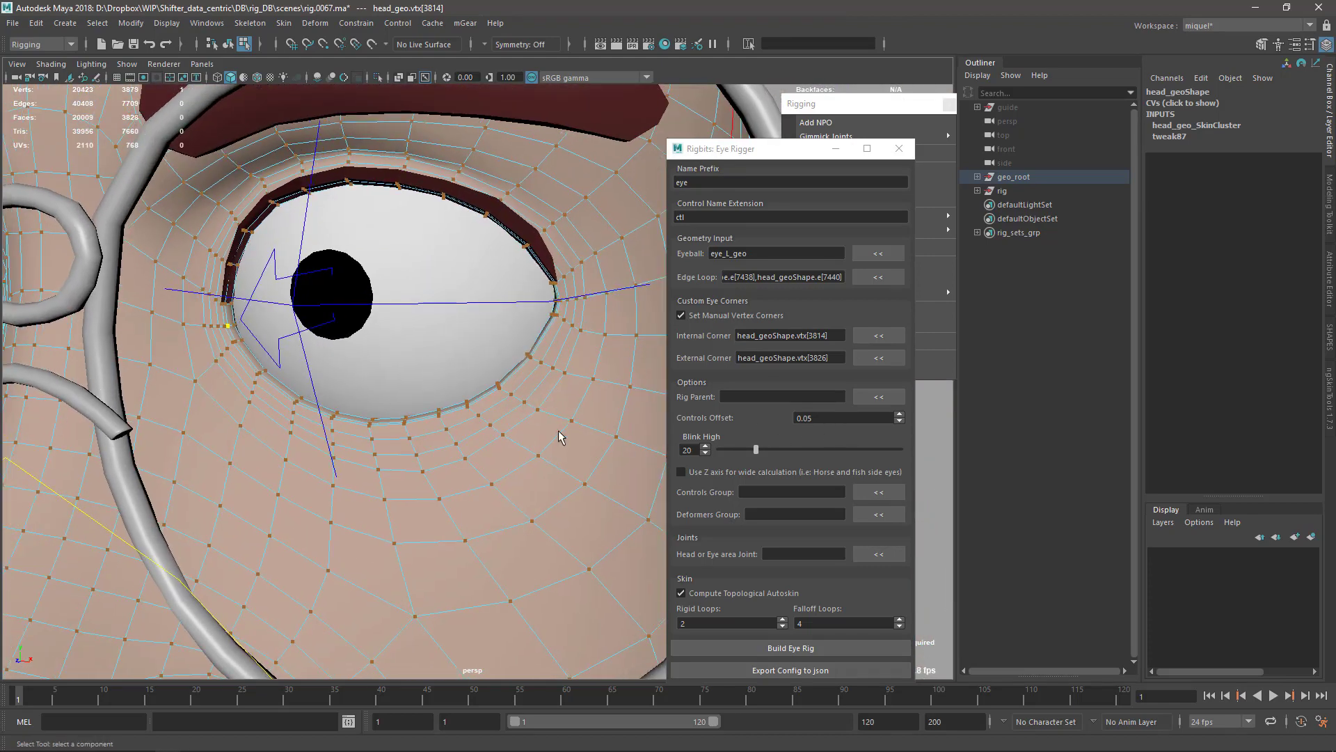
pyautogui.scroll(-1, 558, 436)
pyautogui.click(479, 314)
pyautogui.click(878, 397)
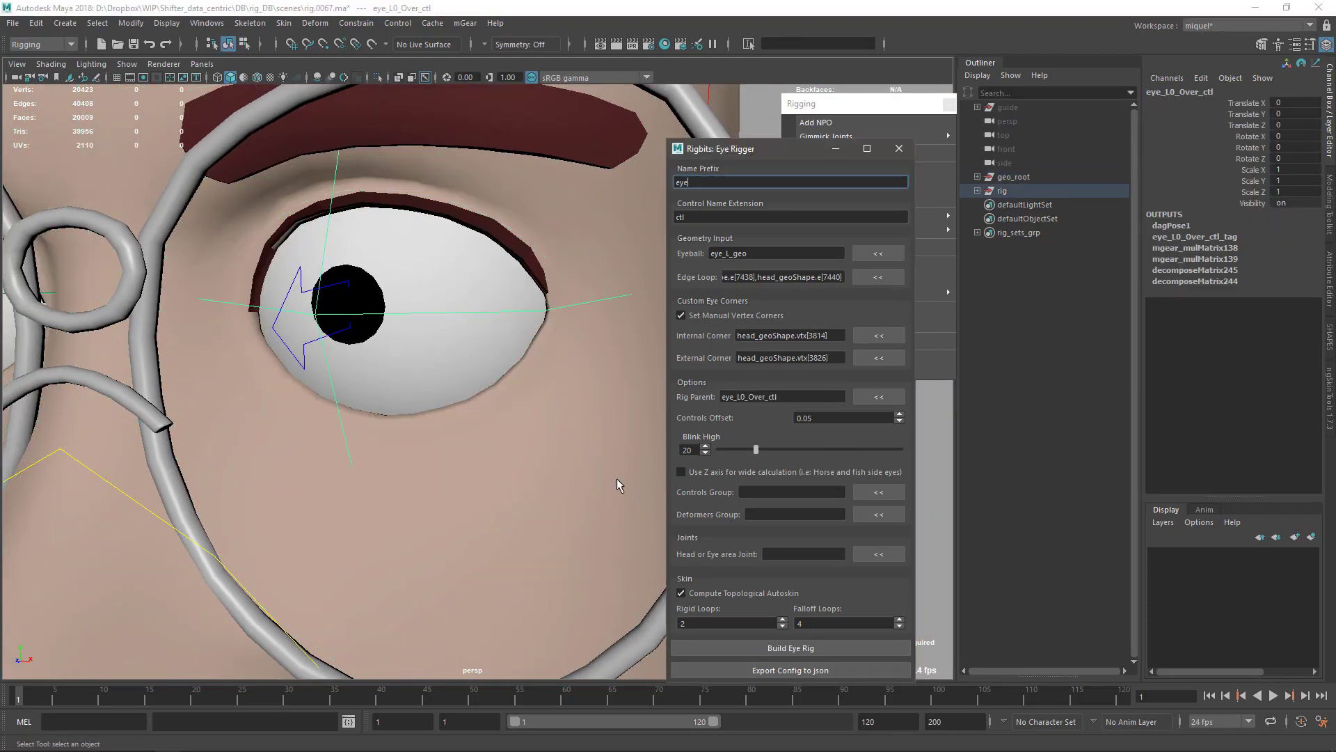
# Assign the rig_controllers_grp set from rig_sets_grp as the controls group
pyautogui.scroll(-3, 617, 478)
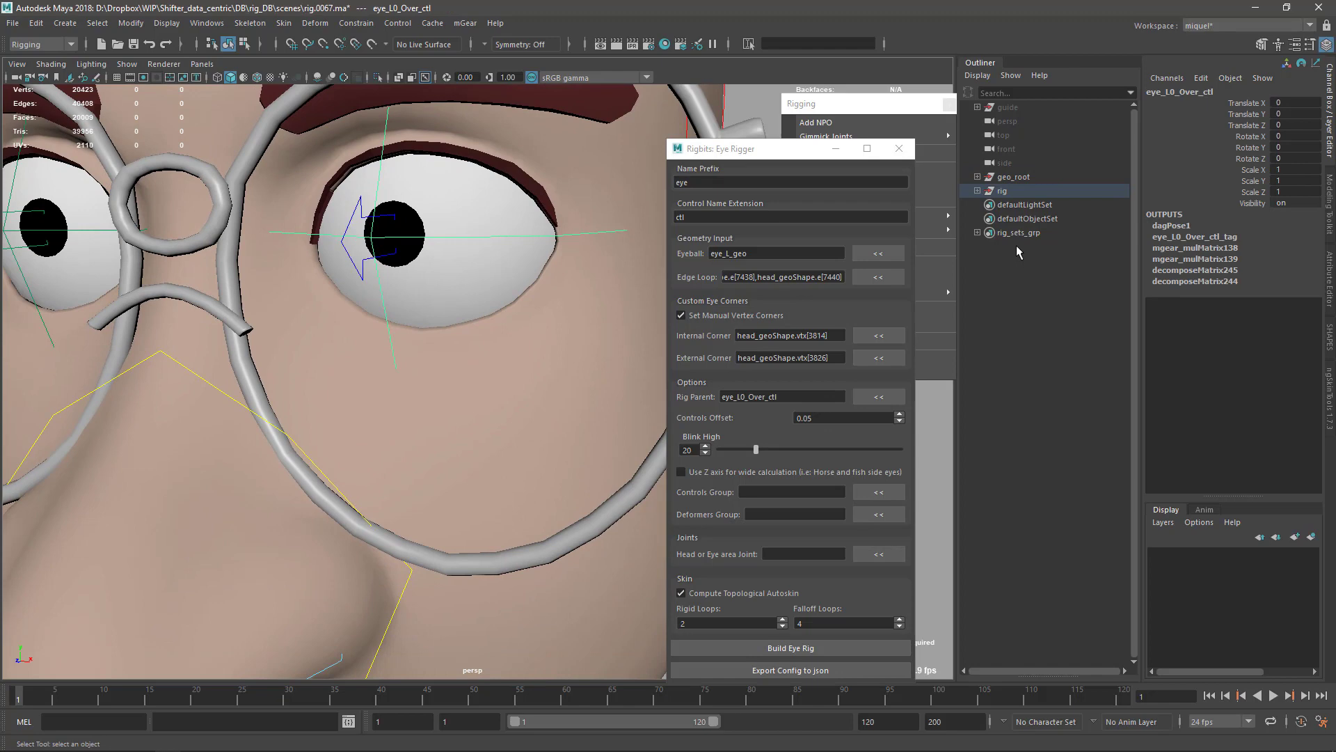
pyautogui.click(977, 232)
pyautogui.click(1047, 261)
pyautogui.click(880, 492)
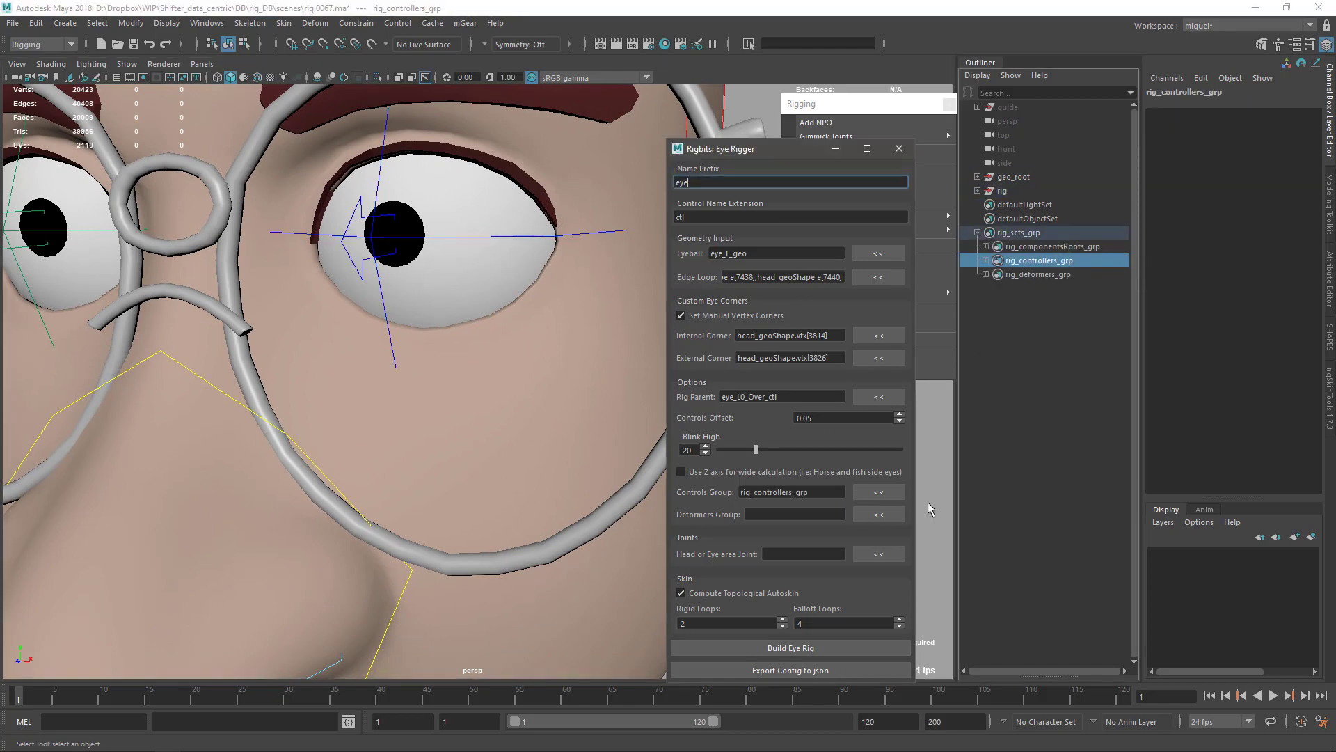
# Show the skeleton in the viewport and assign eye_L0_eyeOver_jnt as the head or eye area joint
pyautogui.click(1041, 274)
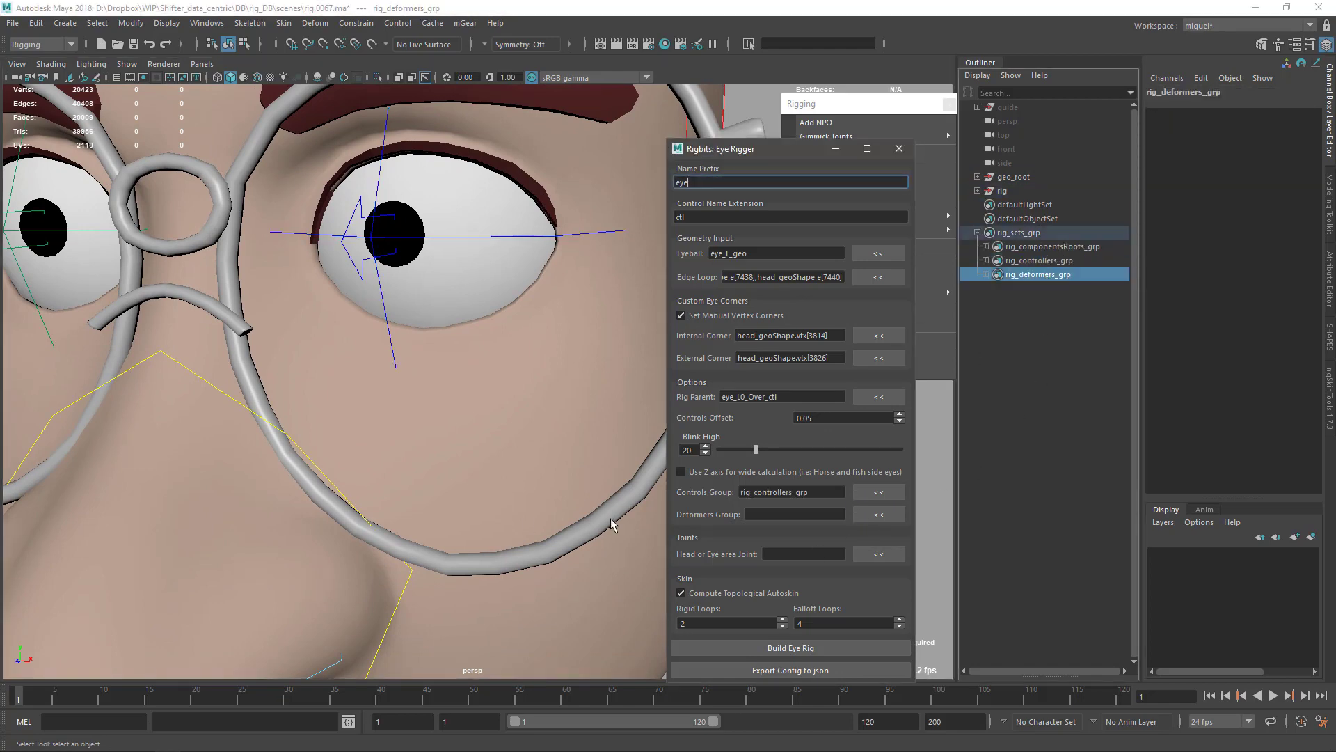
pyautogui.scroll(-1, 382, 470)
pyautogui.keyDown('alt'); pyautogui.moveTo(381, 470); pyautogui.dragTo(411, 341, button='right'); pyautogui.keyUp('alt')
pyautogui.keyDown('alt'); pyautogui.moveTo(410, 341); pyautogui.dragTo(454, 473, button='middle'); pyautogui.keyUp('alt')
pyautogui.press('j')
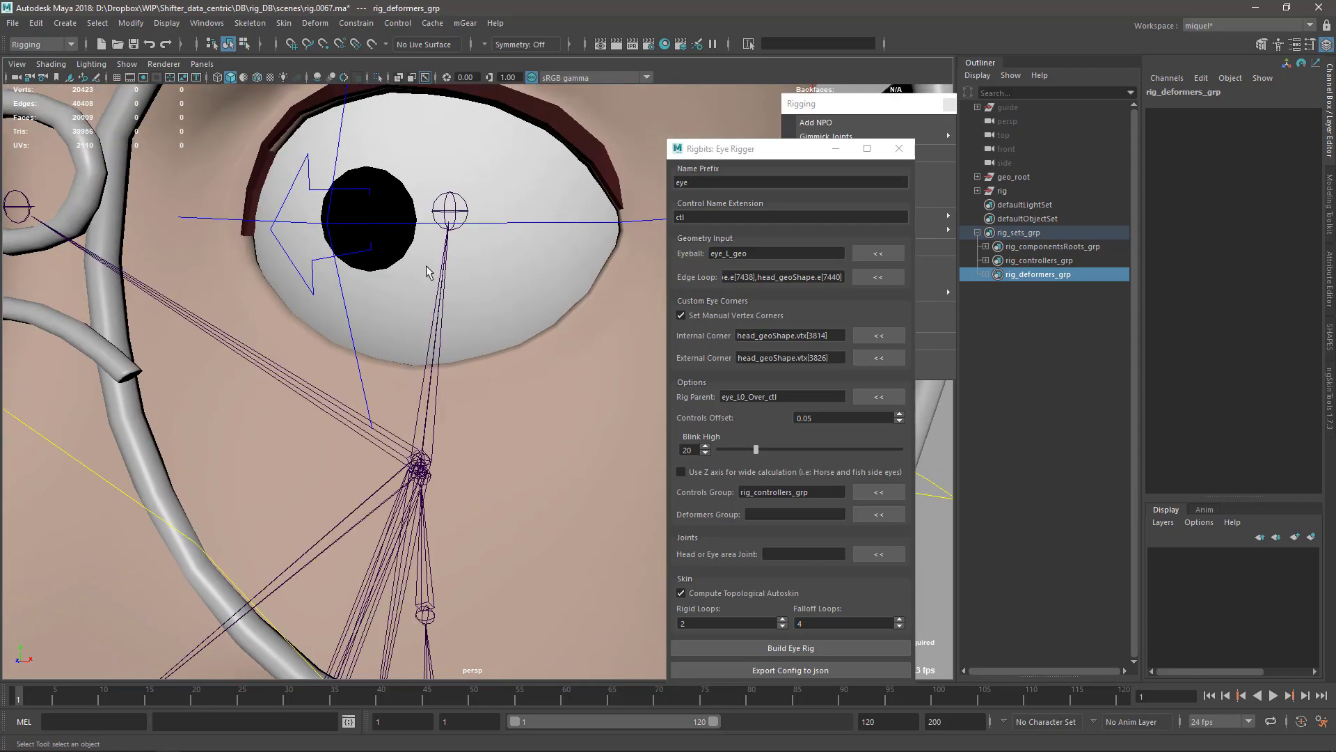
pyautogui.click(465, 211)
pyautogui.click(470, 222)
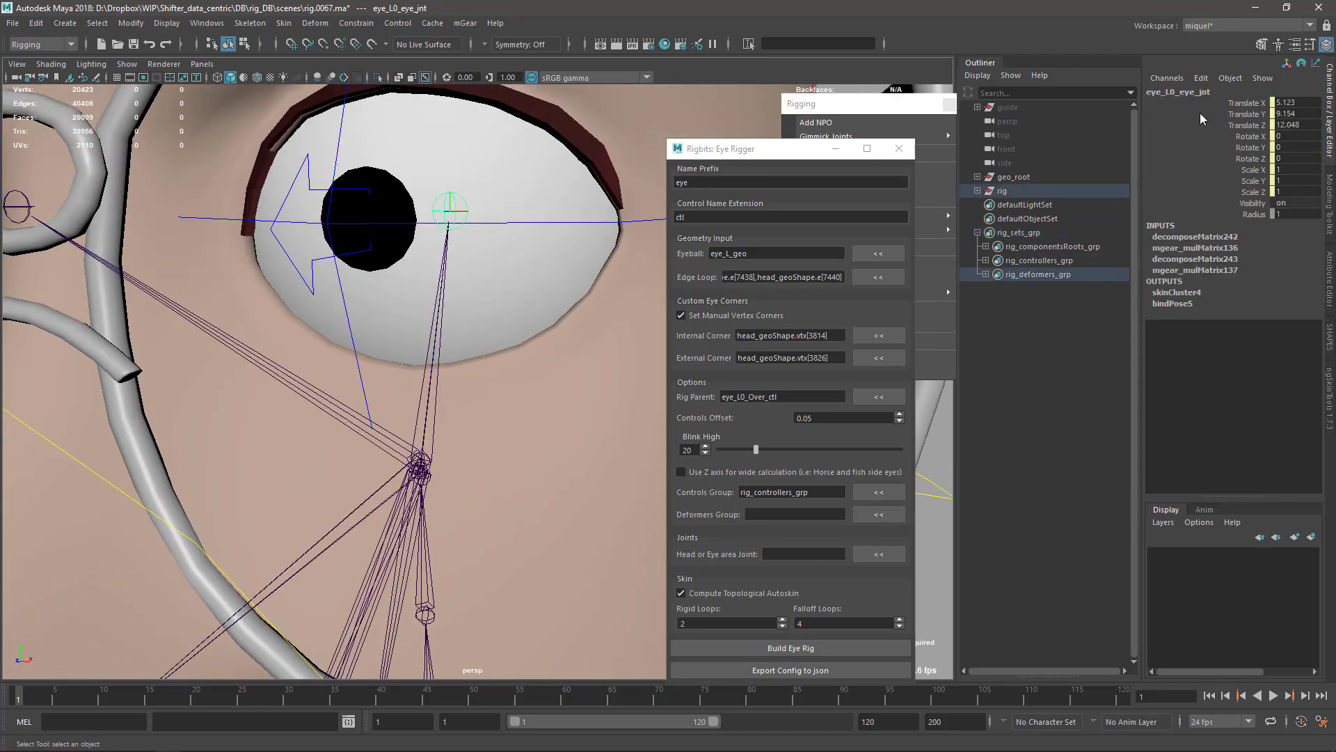
pyautogui.press('f')
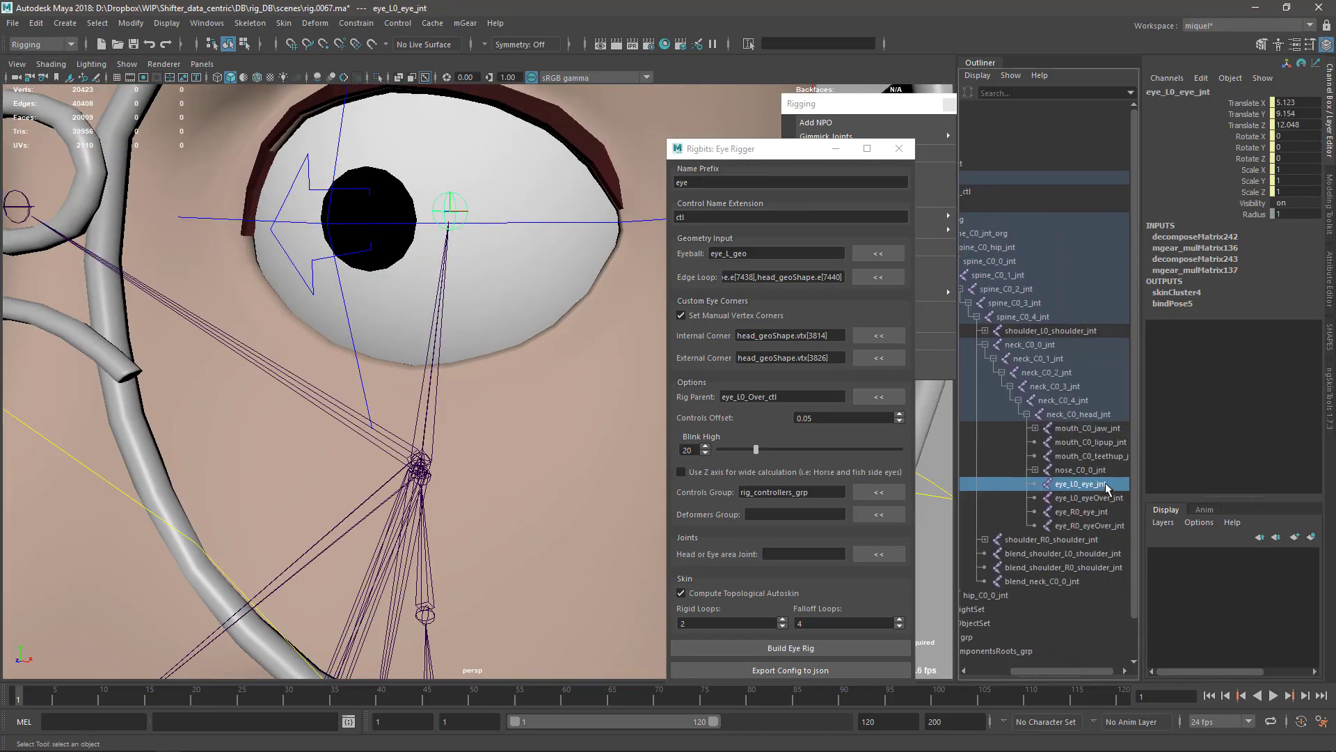
pyautogui.click(1105, 497)
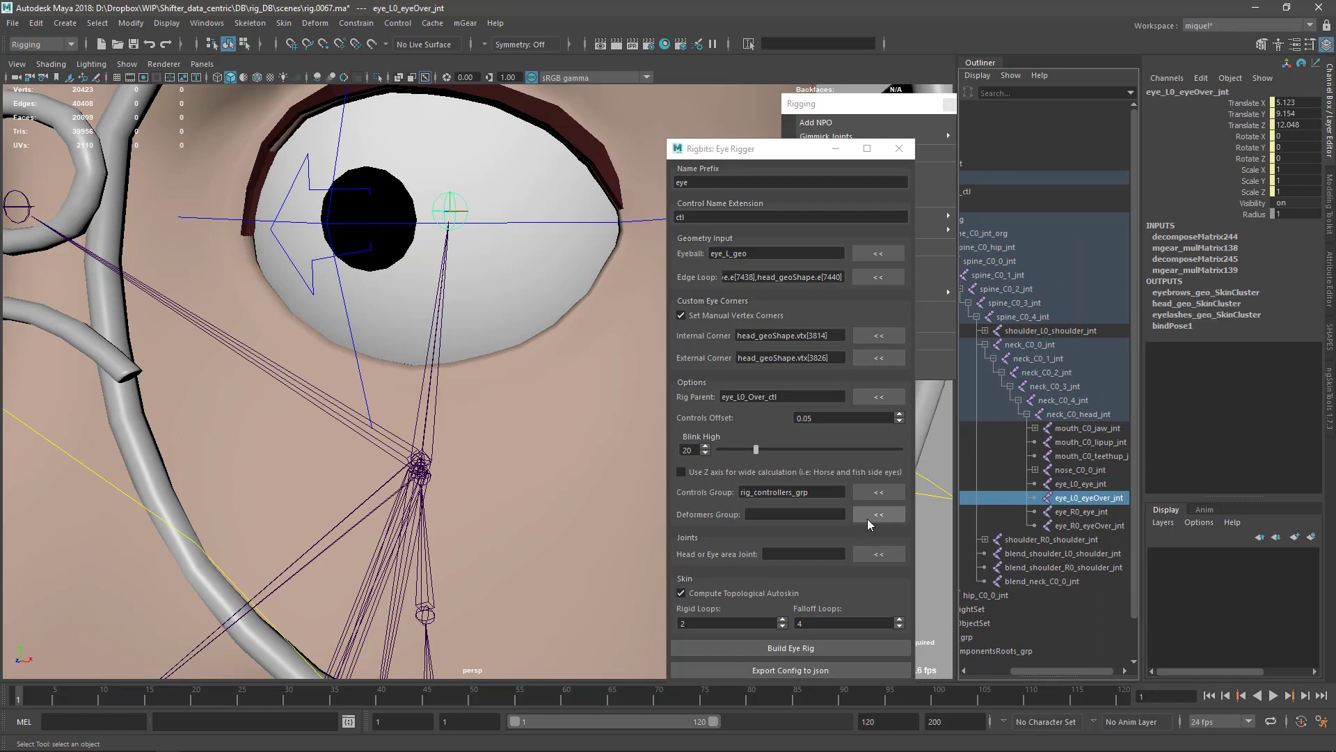
pyautogui.click(870, 555)
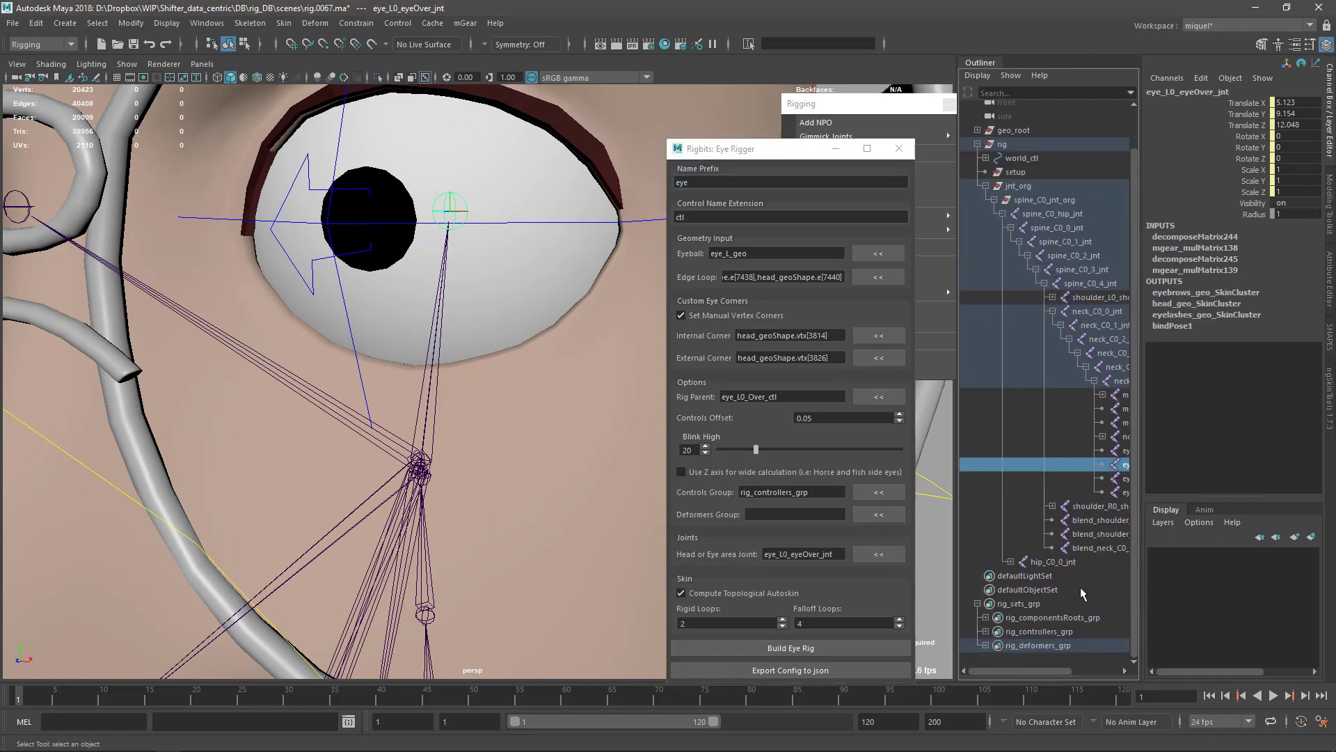
# Assign the rig_deformers_grp set as the deformers group
pyautogui.click(1053, 617)
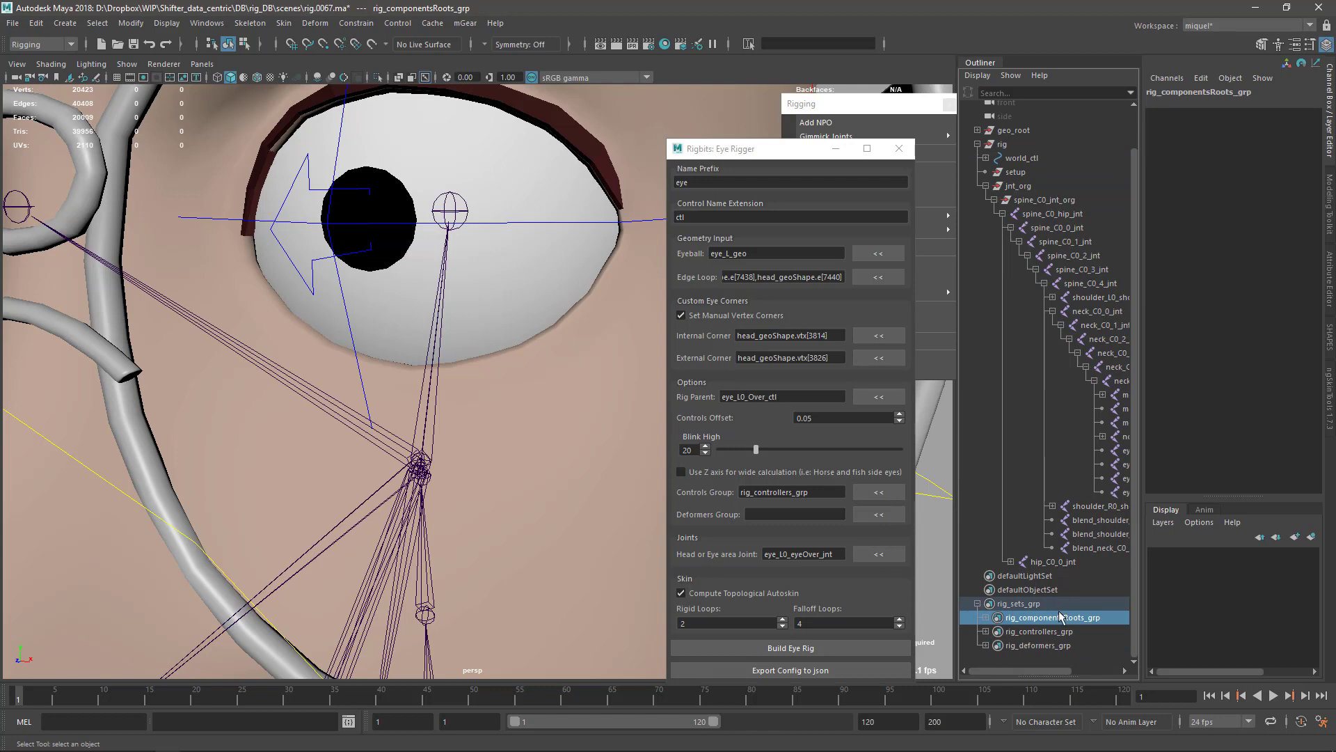
pyautogui.click(1048, 643)
pyautogui.click(863, 517)
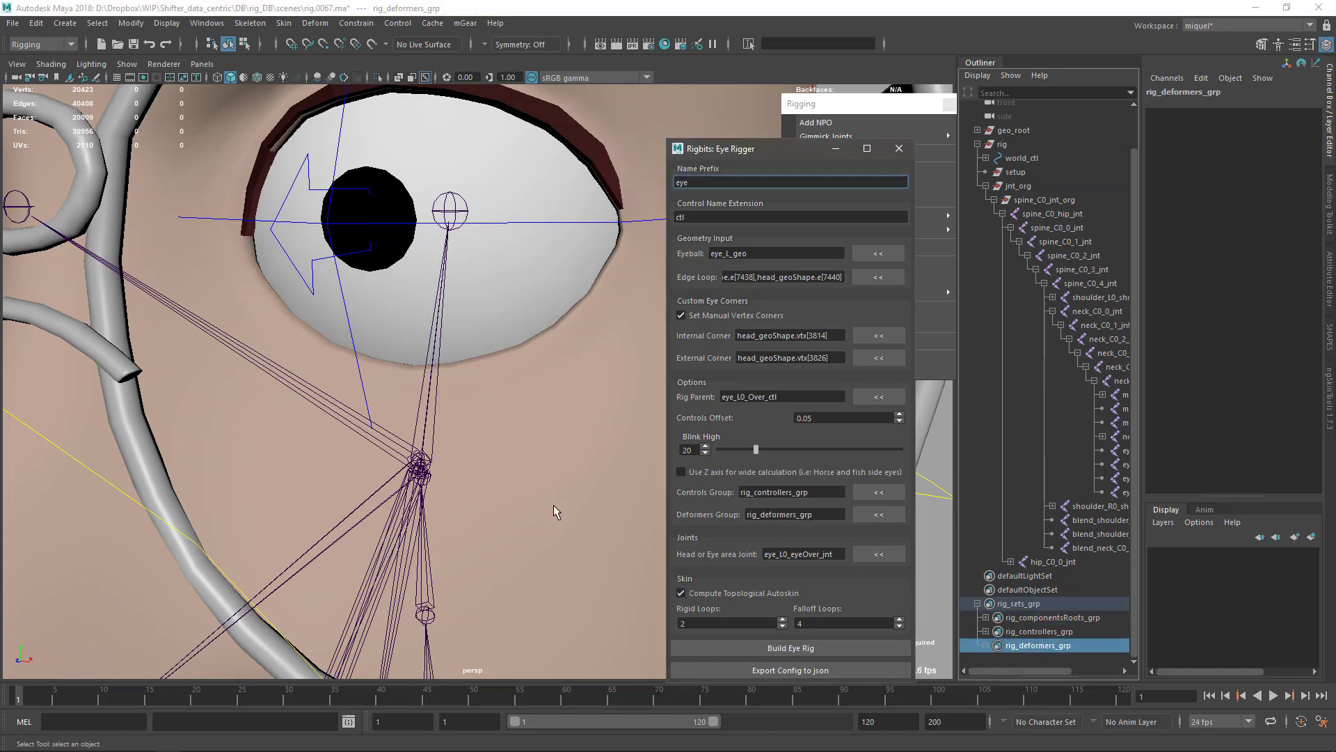
# Set the topological autoskin to 1 rigid loop and 3 falloff loops
pyautogui.click(782, 626)
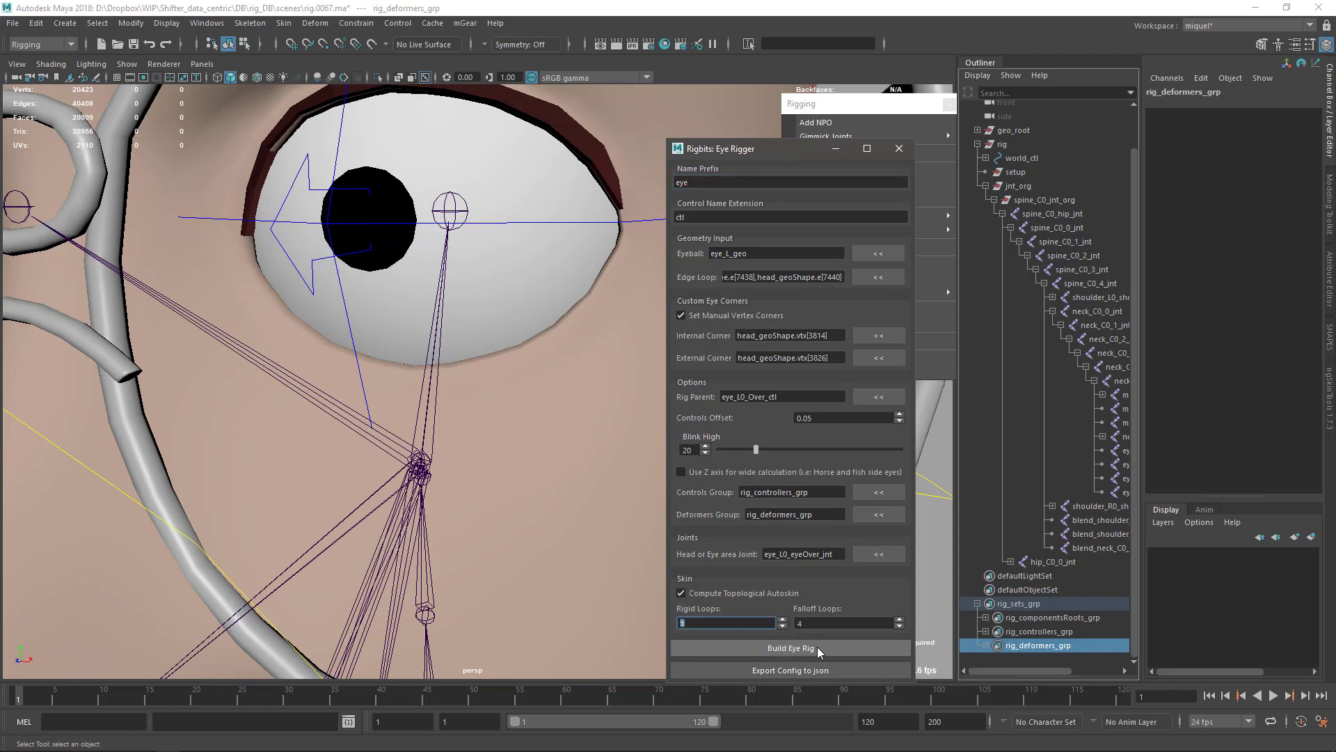
pyautogui.click(900, 627)
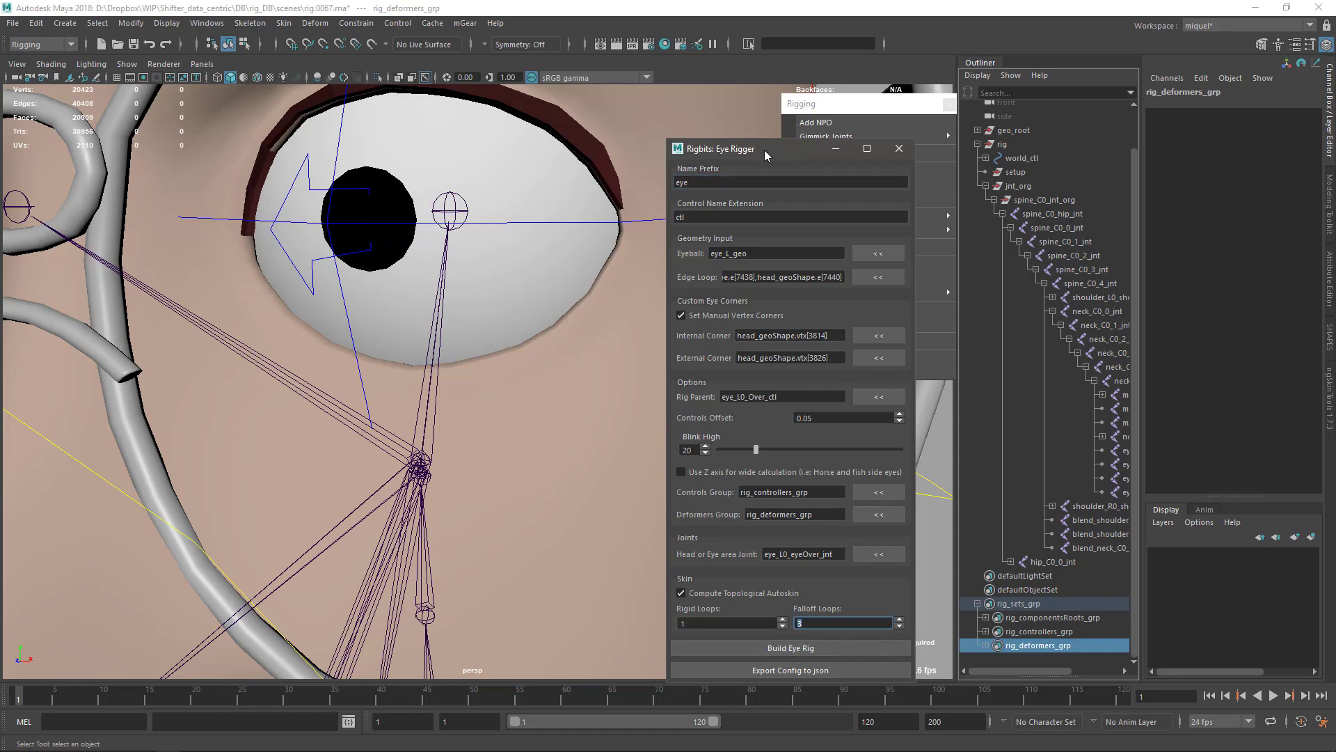
pyautogui.moveTo(746, 155); pyautogui.dragTo(768, 94)
pyautogui.scroll(-5, 521, 421)
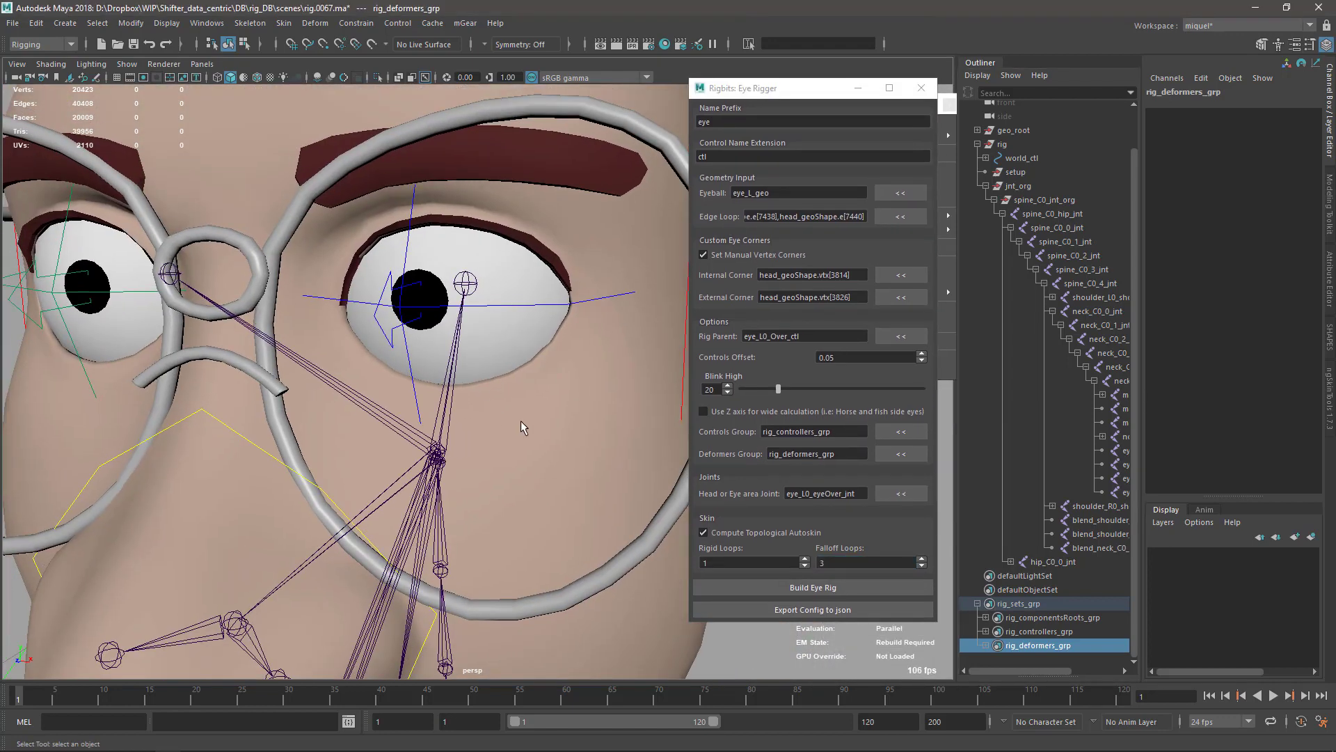
# Export the left eye configuration to the build\data folder, overwriting eyelide_L.eyes
pyautogui.click(806, 610)
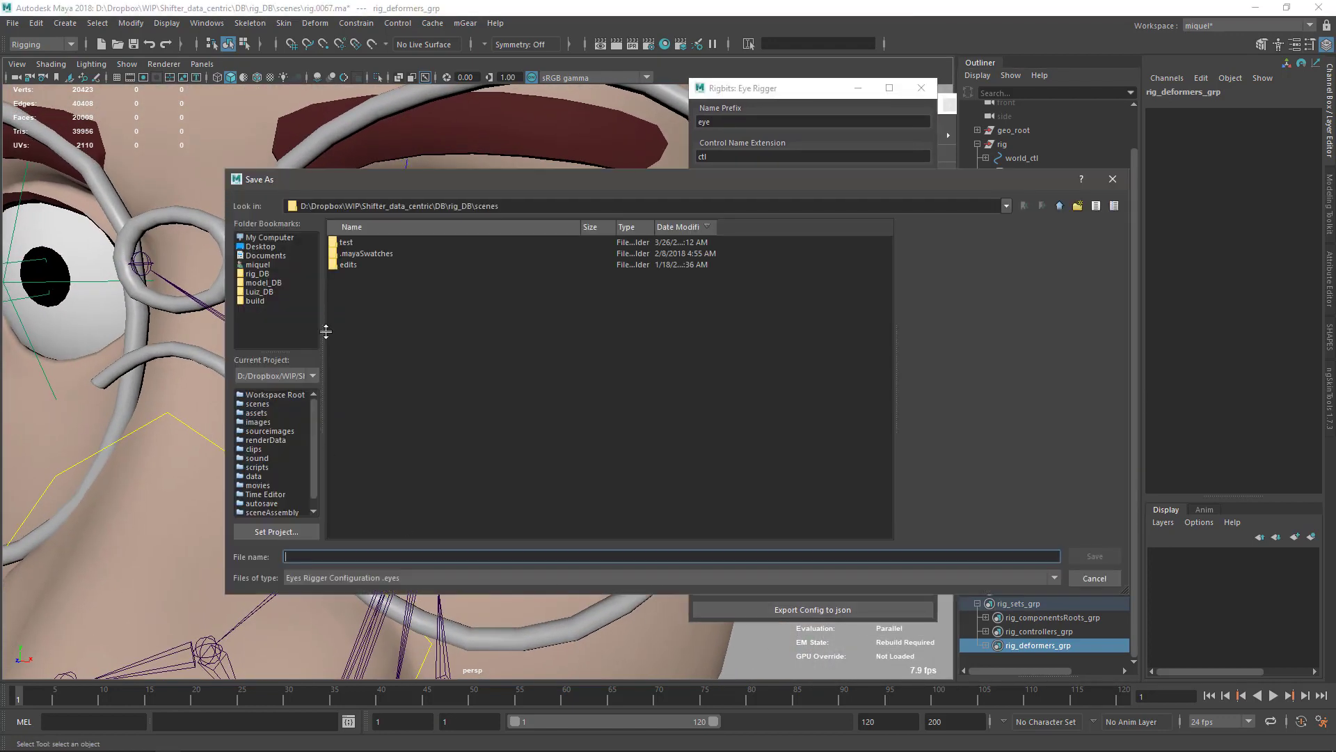
pyautogui.click(255, 300)
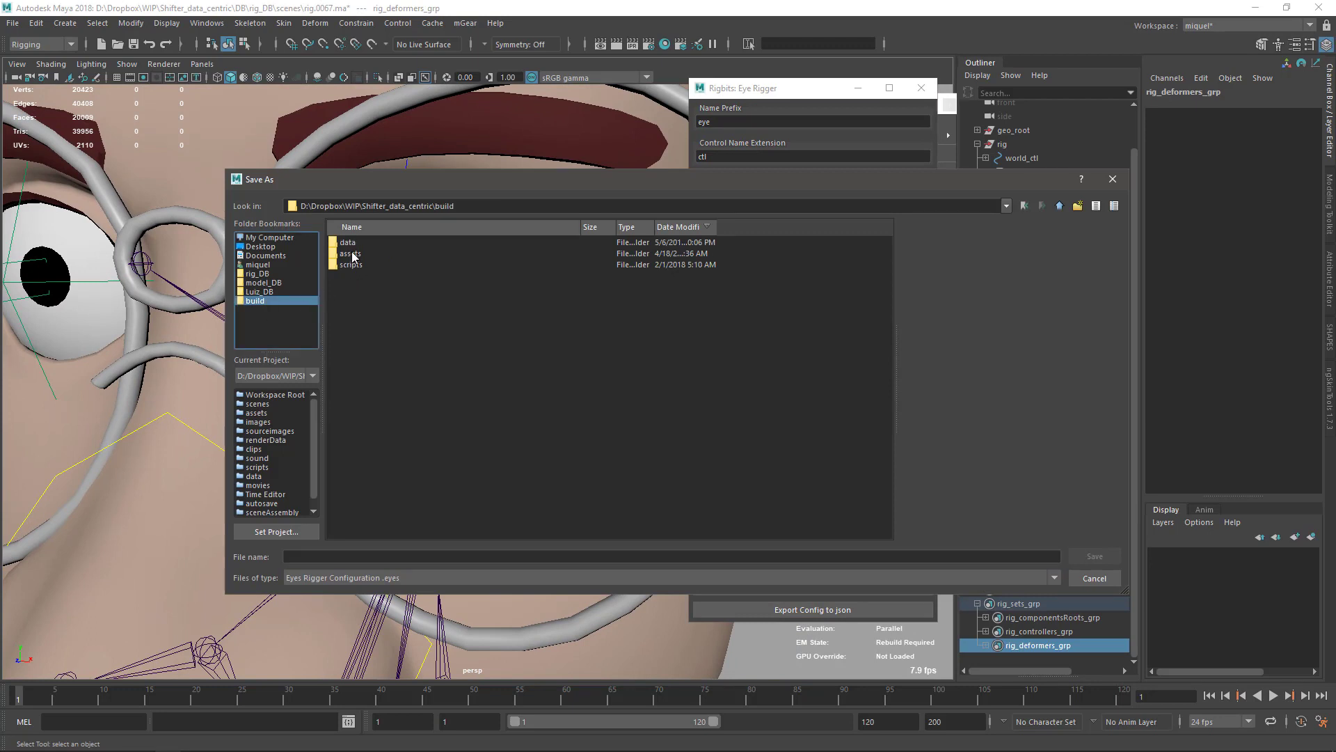
pyautogui.doubleClick(347, 242)
pyautogui.click(376, 254)
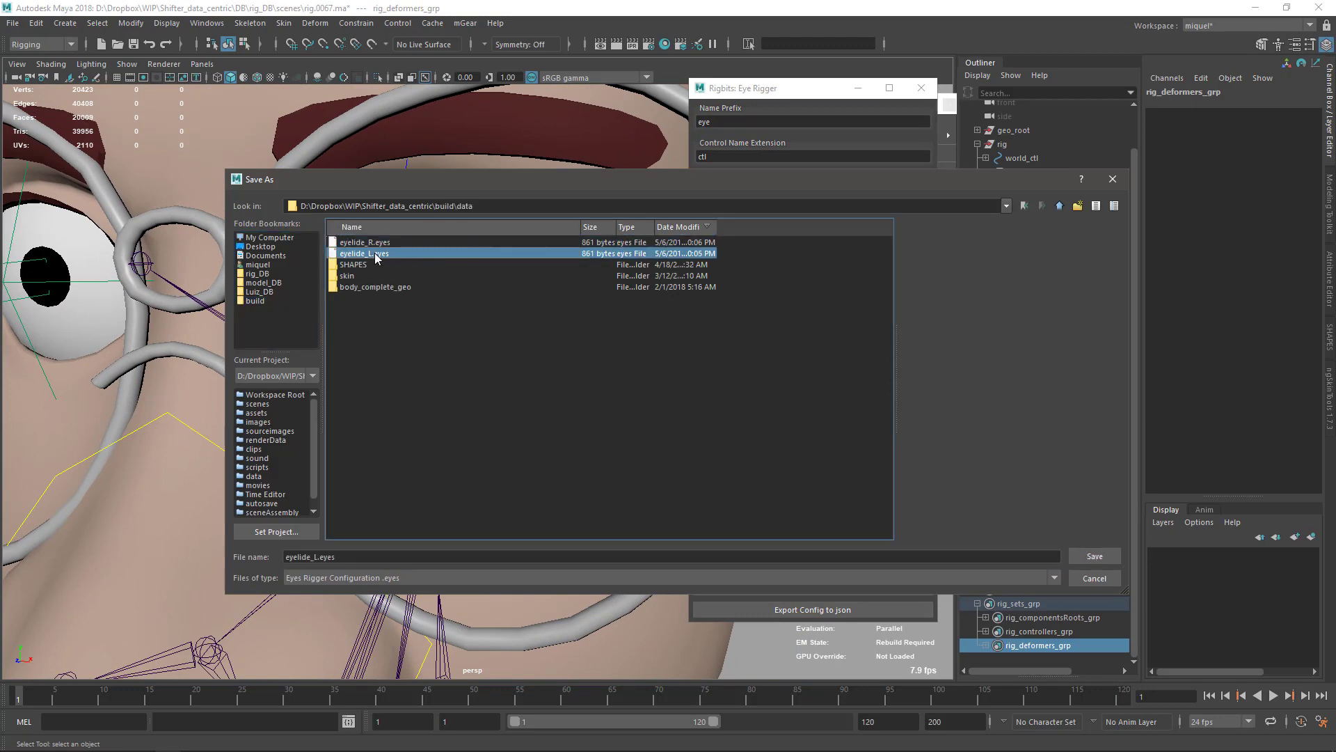
pyautogui.doubleClick(376, 256)
pyautogui.click(648, 406)
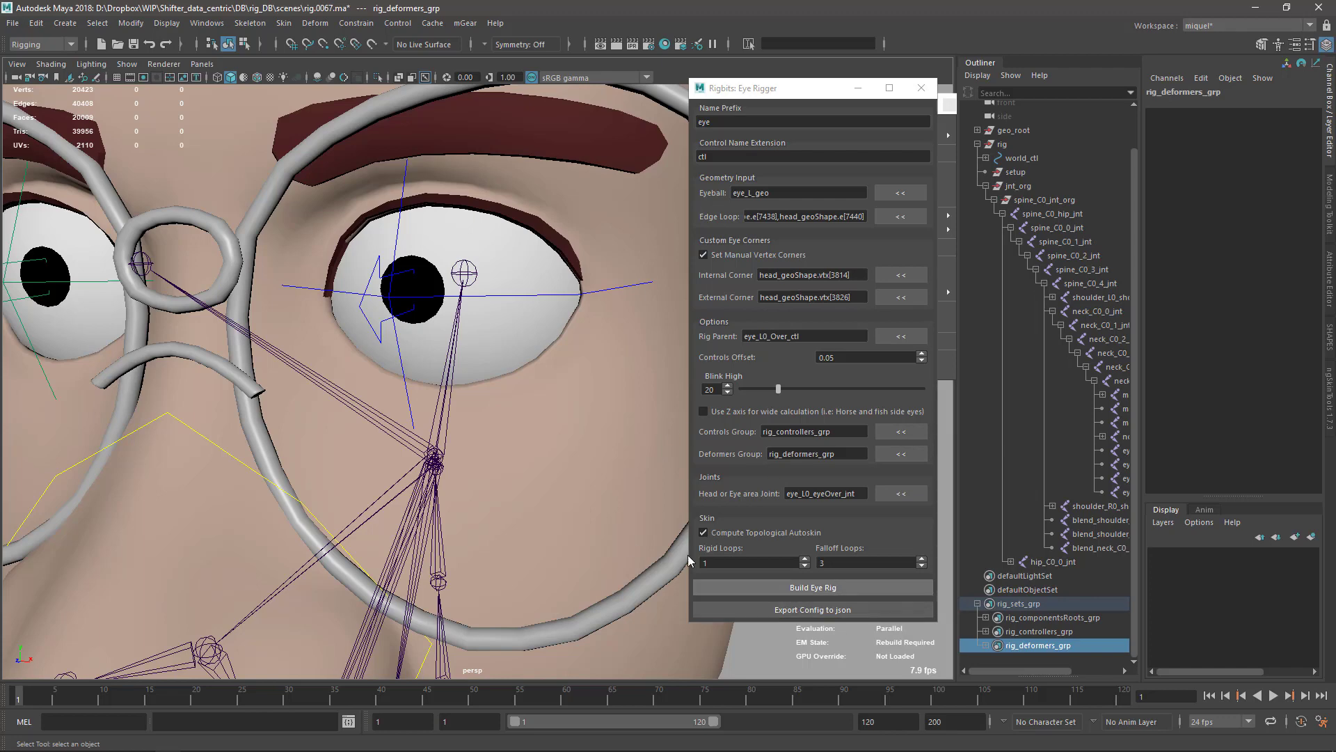
# Build the left eye rig from the current Eye Rigger settings
pyautogui.scroll(-3, 500, 465)
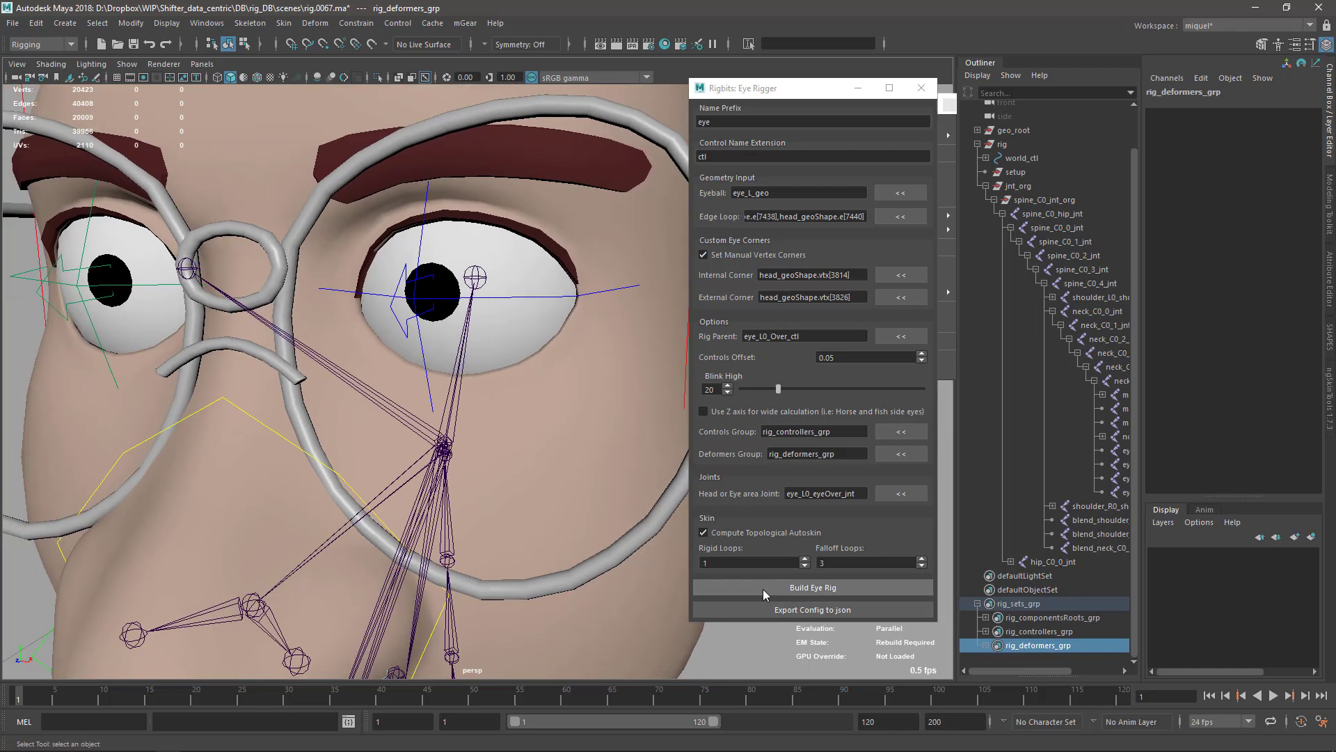
pyautogui.click(763, 589)
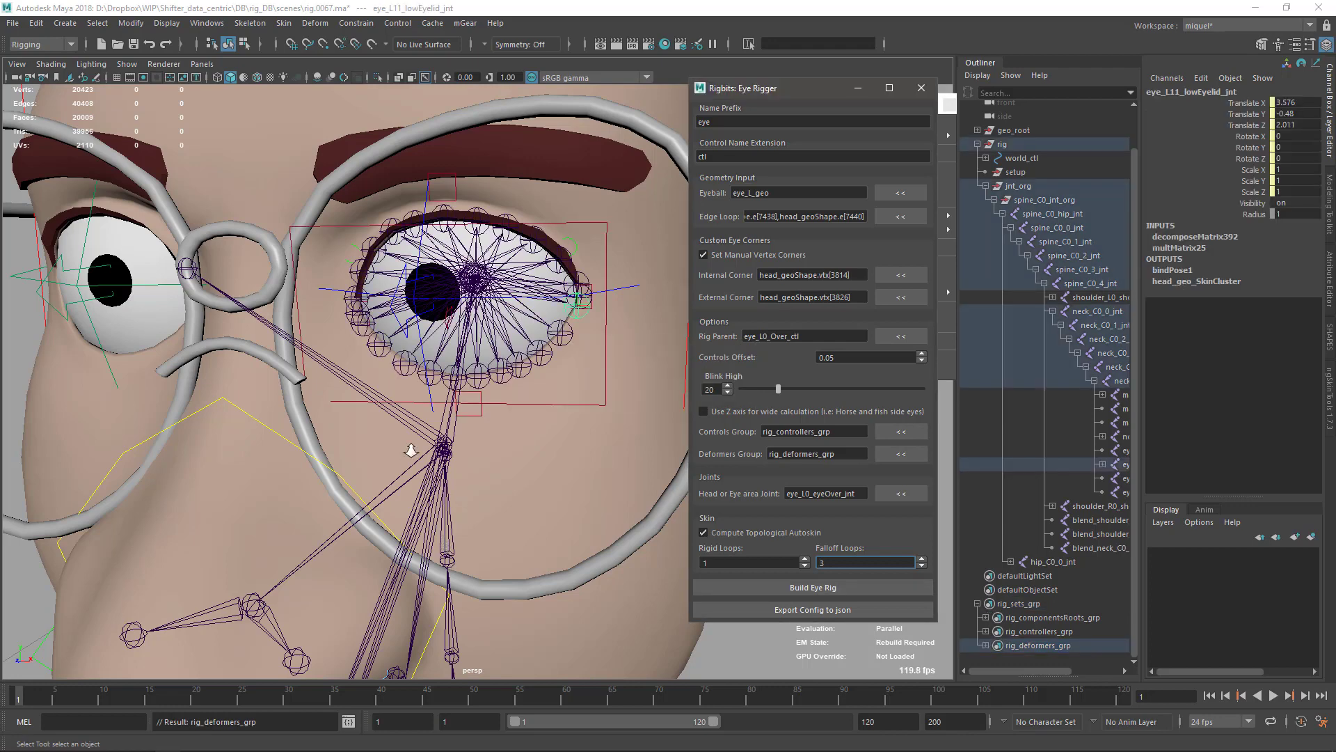
# Test the left eyelids by scrubbing the Blink attribute of eye_L_over_ctl and returning it to 0
pyautogui.scroll(4, 395, 432)
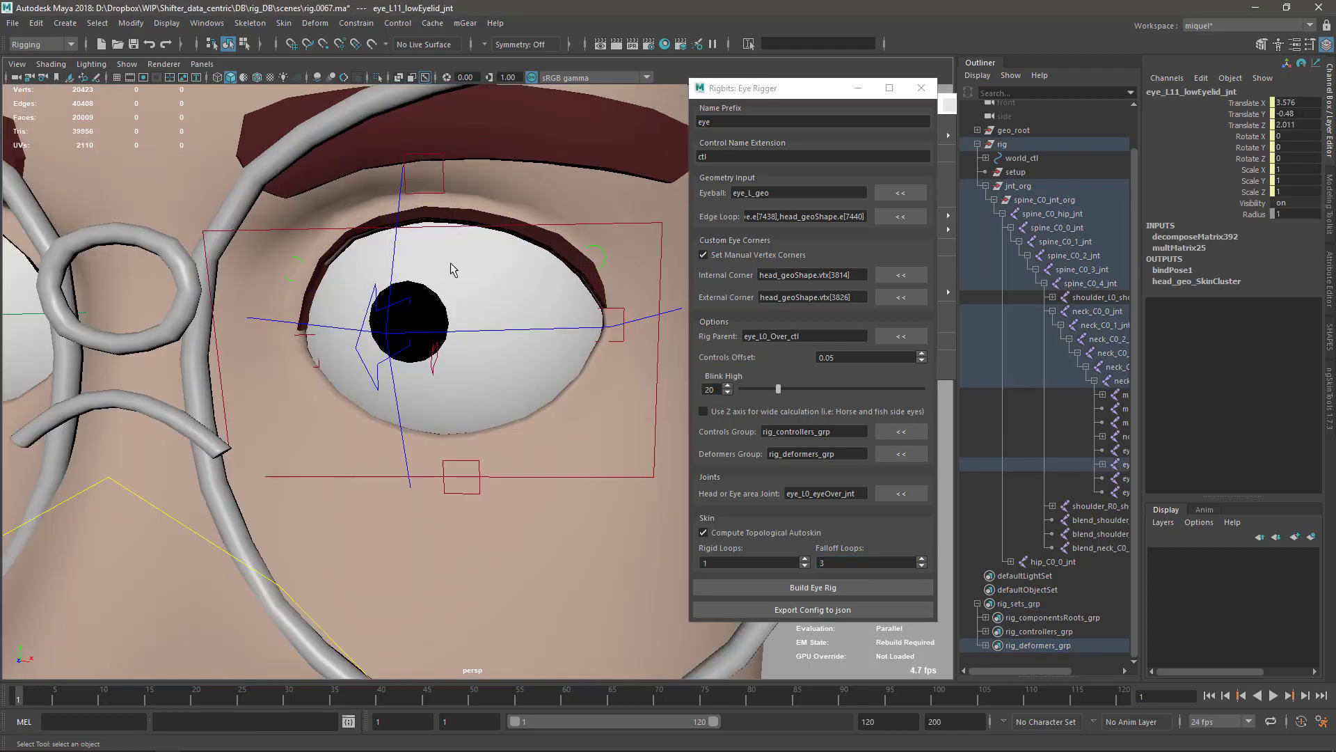
pyautogui.click(479, 226)
pyautogui.click(1246, 214)
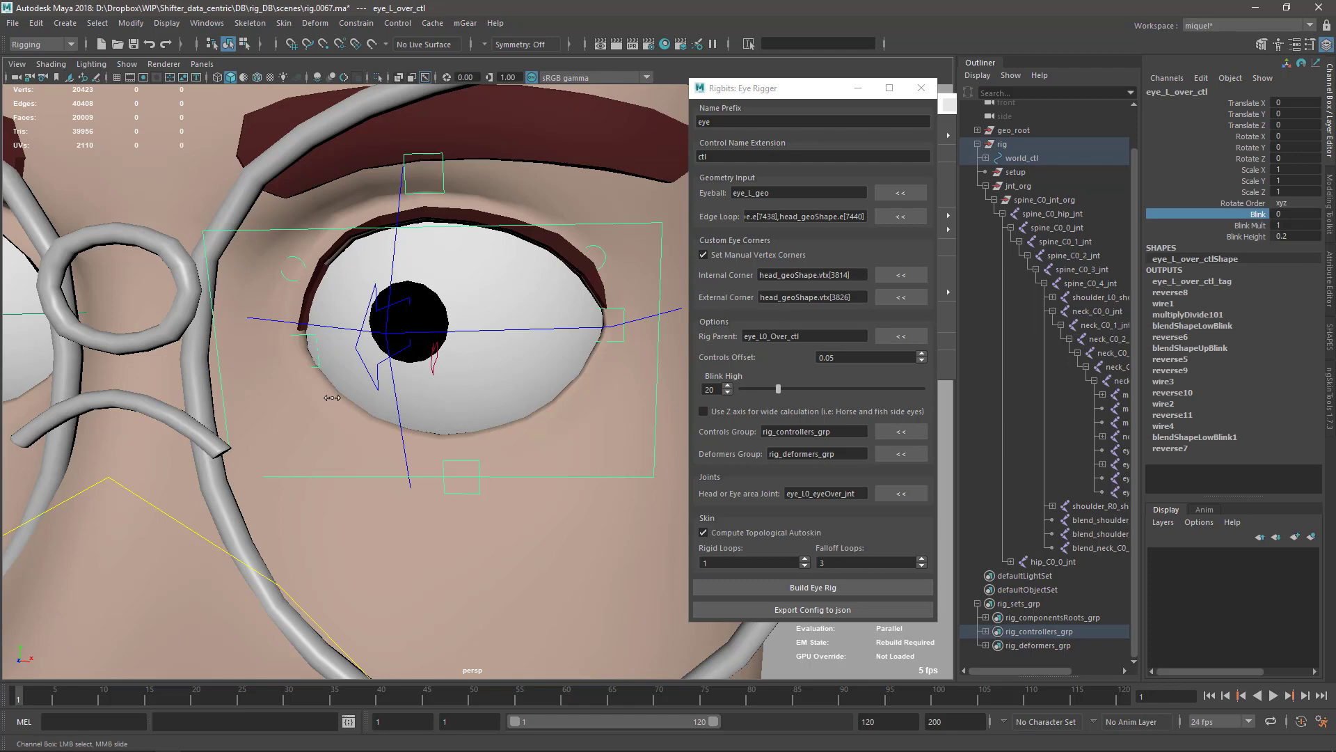
pyautogui.moveTo(362, 393)
pyautogui.mouseDown(button='middle')
pyautogui.moveTo(376, 393)
pyautogui.moveTo(348, 393)
pyautogui.moveTo(392, 385)
pyautogui.moveTo(350, 374)
pyautogui.mouseUp(button='middle')
# Test the upper eyelid deformation by moving eye_L_upMid_ctl down over the eye, and undo the move
pyautogui.click(444, 185)
pyautogui.press('w')
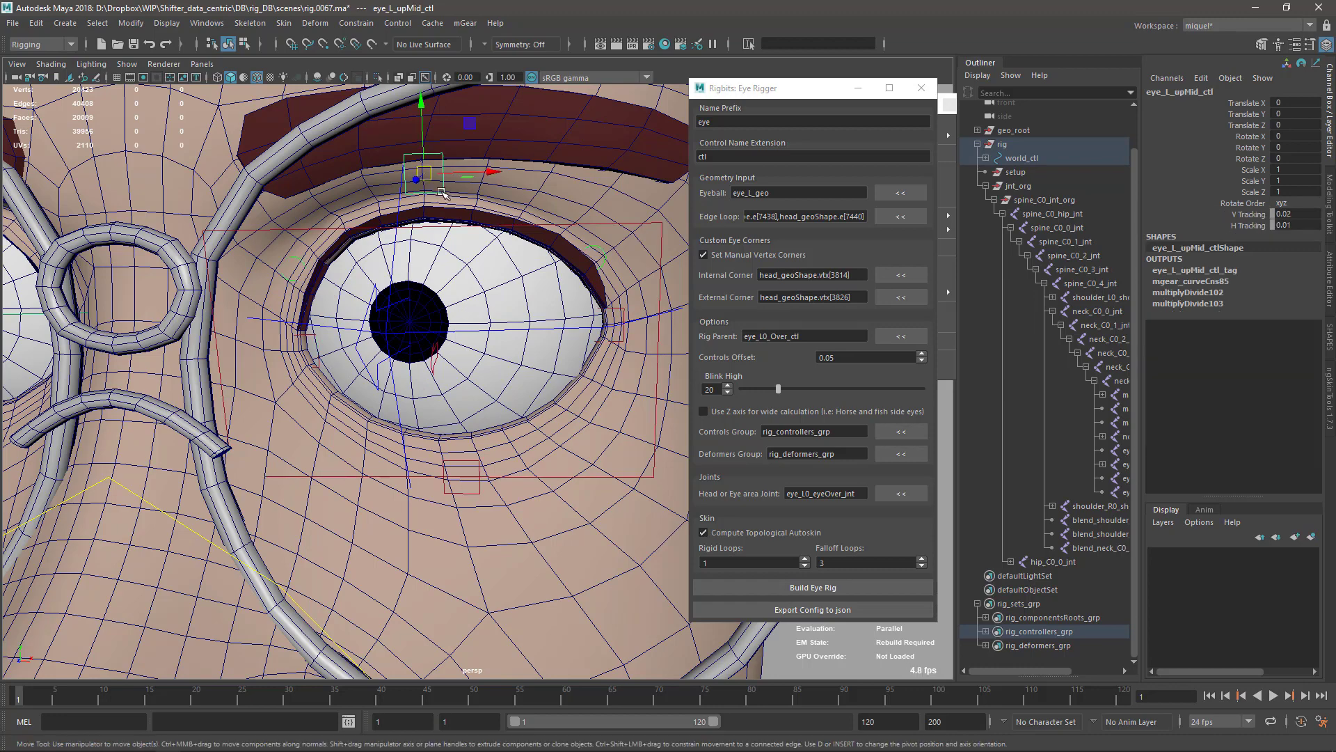
pyautogui.moveTo(444, 185); pyautogui.dragTo(441, 371)
pyautogui.moveTo(440, 371); pyautogui.dragTo(513, 332, button='middle')
pyautogui.hotkey('ctrl', 'z')
# Select the eyelid edge loop around the right eye on head_geo and load it as the edge loop input
pyautogui.keyDown('alt'); pyautogui.moveTo(513, 332); pyautogui.dragTo(390, 341, button='right'); pyautogui.keyUp('alt')
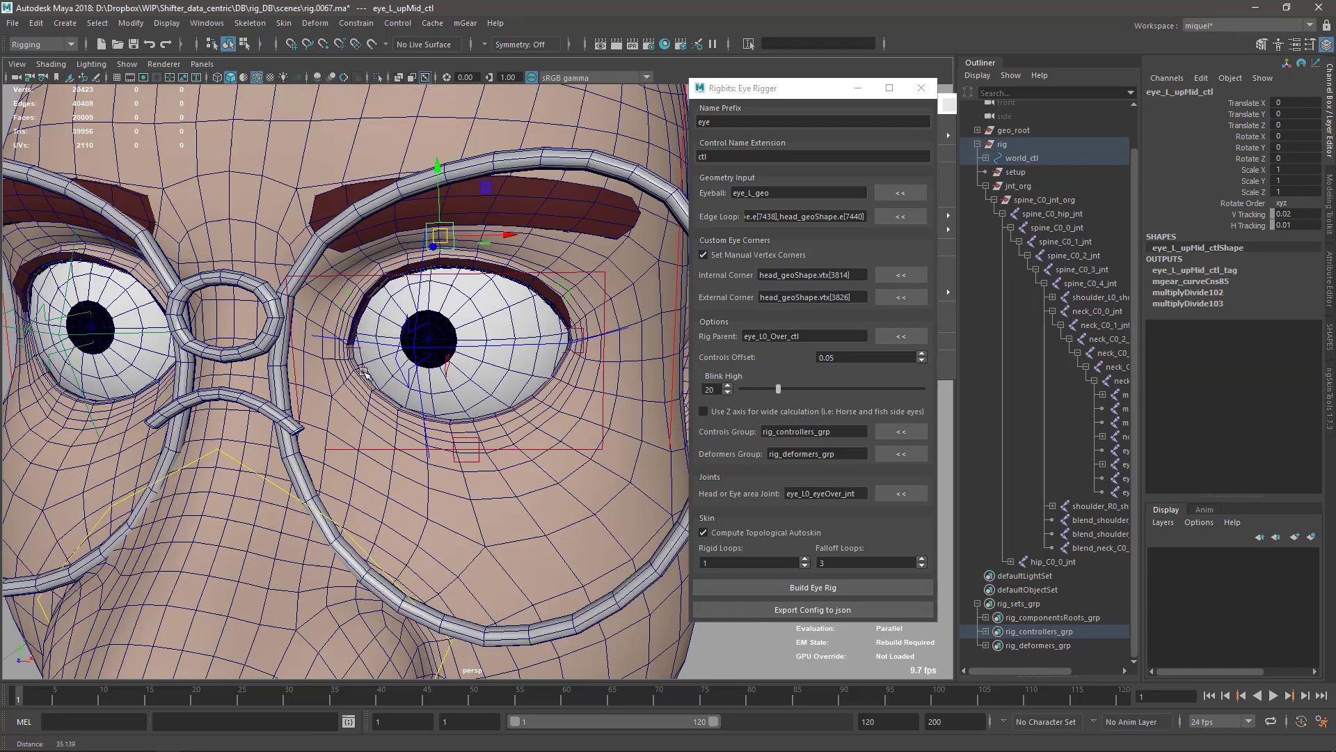
pyautogui.keyDown('alt'); pyautogui.moveTo(278, 362); pyautogui.dragTo(376, 380, button='middle'); pyautogui.keyUp('alt')
pyautogui.keyDown('alt'); pyautogui.moveTo(348, 379); pyautogui.dragTo(286, 397, button='right'); pyautogui.keyUp('alt')
pyautogui.keyDown('alt'); pyautogui.moveTo(285, 396); pyautogui.dragTo(390, 381, button='middle'); pyautogui.keyUp('alt')
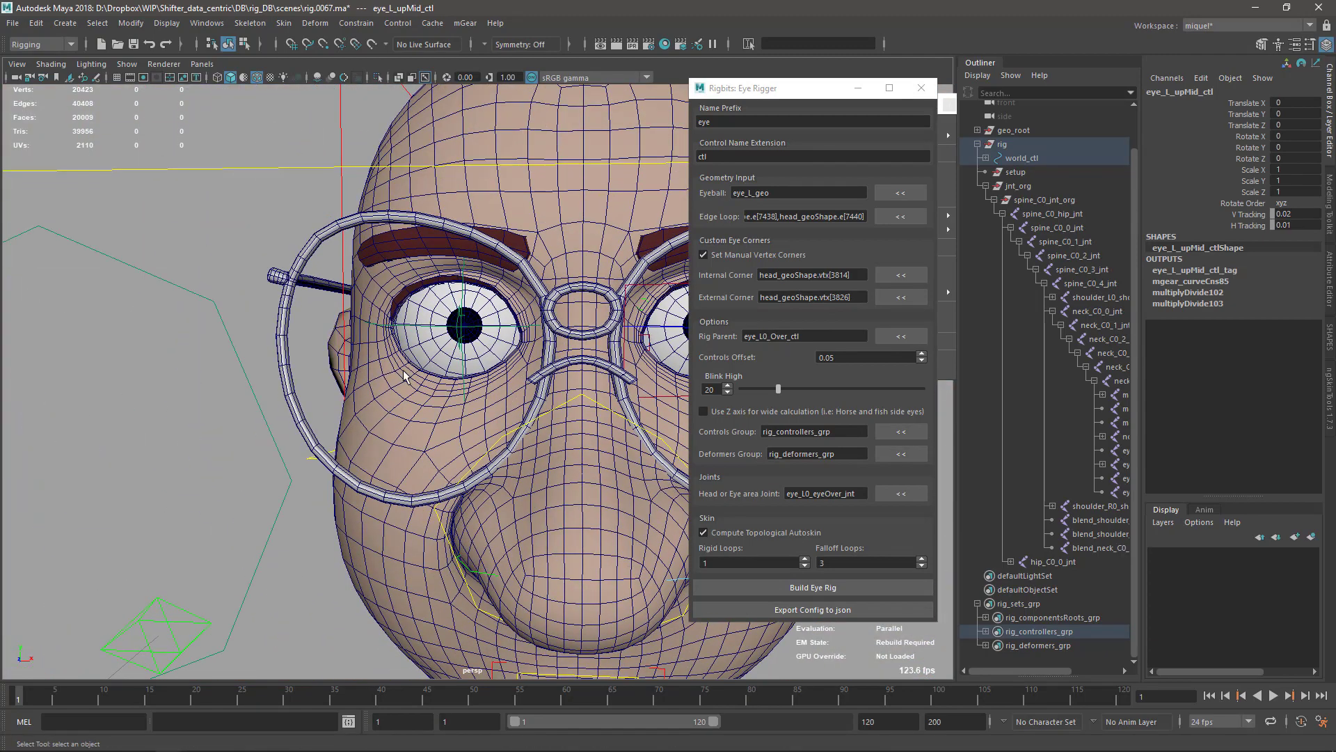
pyautogui.keyDown('alt'); pyautogui.moveTo(428, 416); pyautogui.dragTo(529, 389, button='right'); pyautogui.keyUp('alt')
pyautogui.click(474, 412)
pyautogui.keyDown('alt'); pyautogui.moveTo(529, 390); pyautogui.dragTo(492, 364); pyautogui.keyUp('alt')
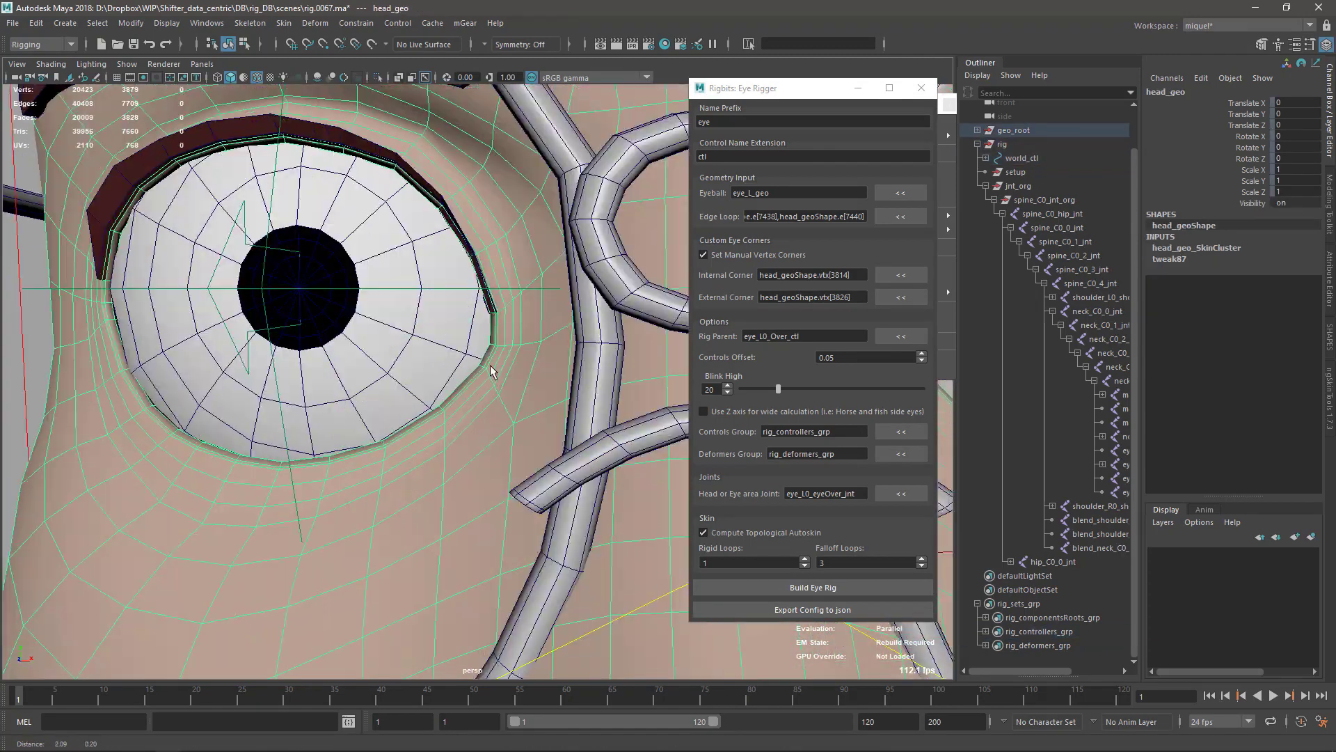
pyautogui.keyDown('alt'); pyautogui.moveTo(492, 364); pyautogui.dragTo(519, 352, button='right'); pyautogui.keyUp('alt')
pyautogui.keyDown('alt'); pyautogui.moveTo(473, 341); pyautogui.dragTo(504, 348); pyautogui.keyUp('alt')
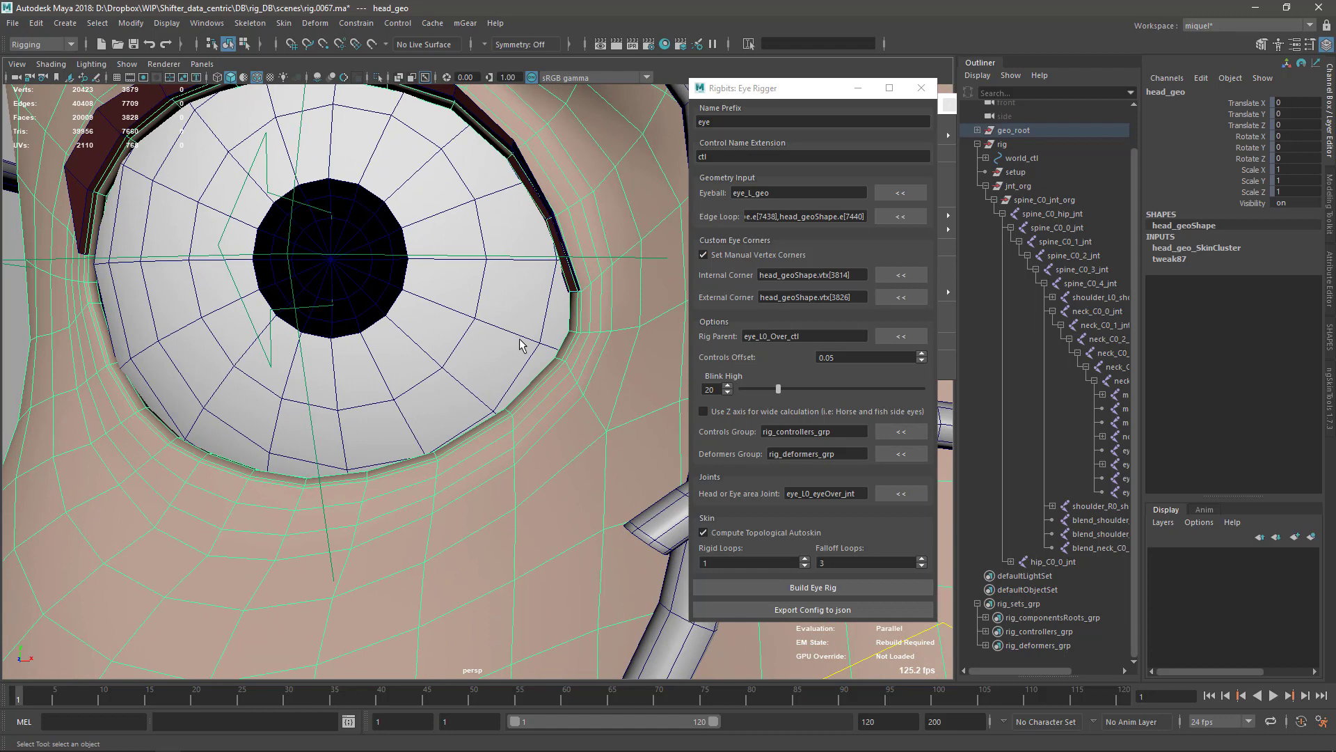
pyautogui.press('F8')
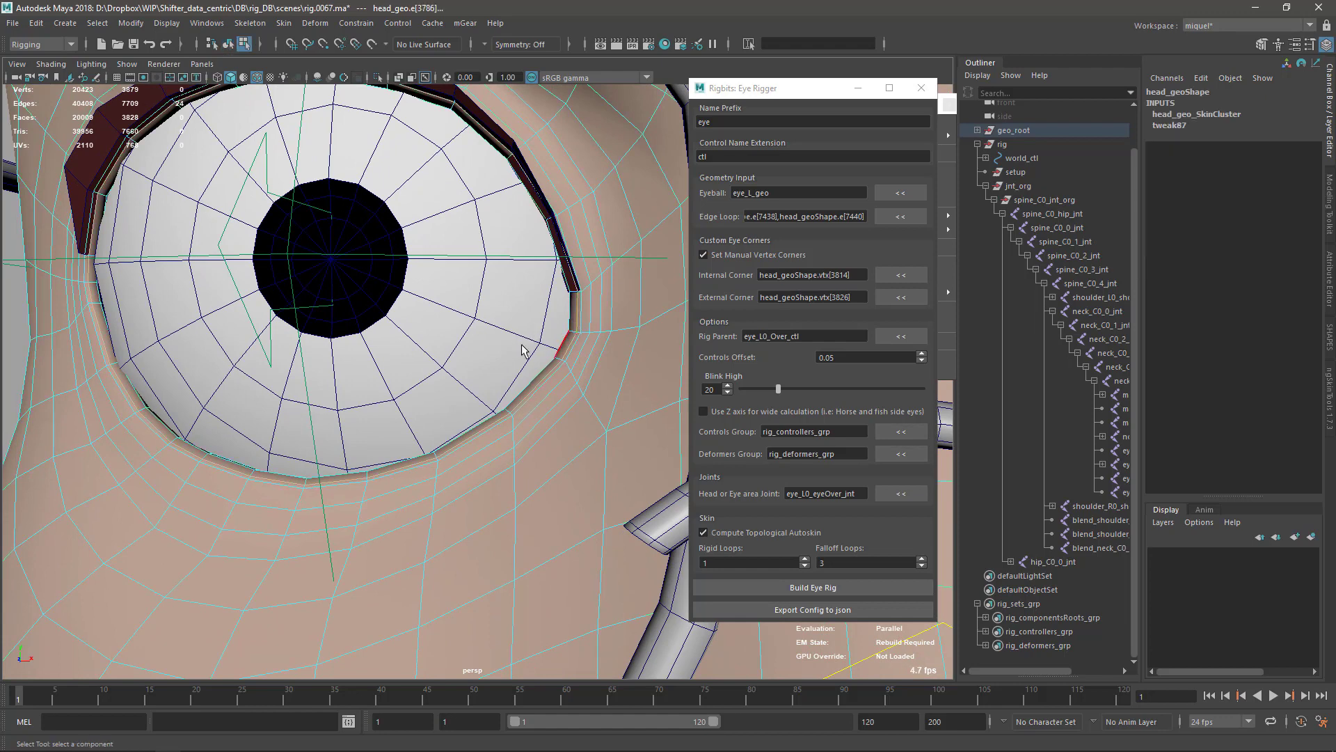
pyautogui.keyDown('alt'); pyautogui.moveTo(524, 349); pyautogui.dragTo(539, 343); pyautogui.keyUp('alt')
pyautogui.click(898, 216)
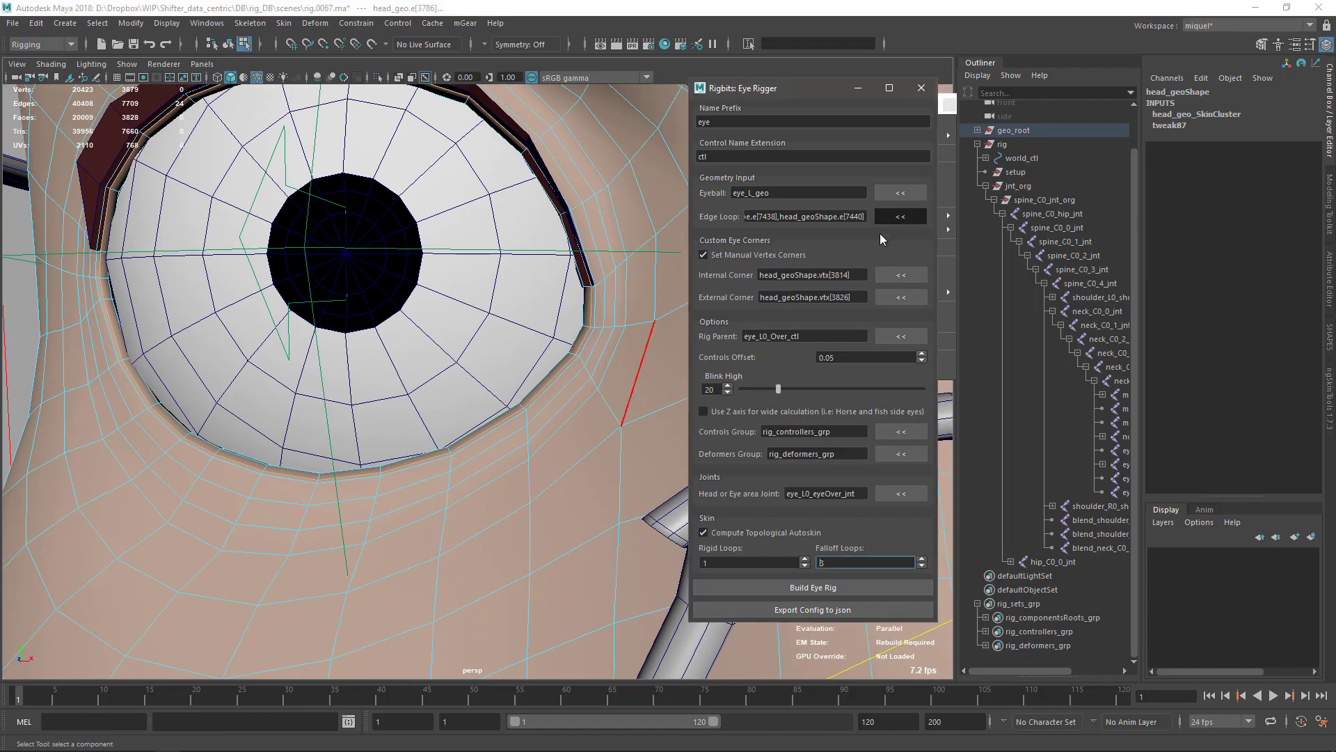
# Change the eyeball input to eye_R_geo and the rig parent to eye_R0_Over_ctl
pyautogui.click(752, 194)
pyautogui.write('R')
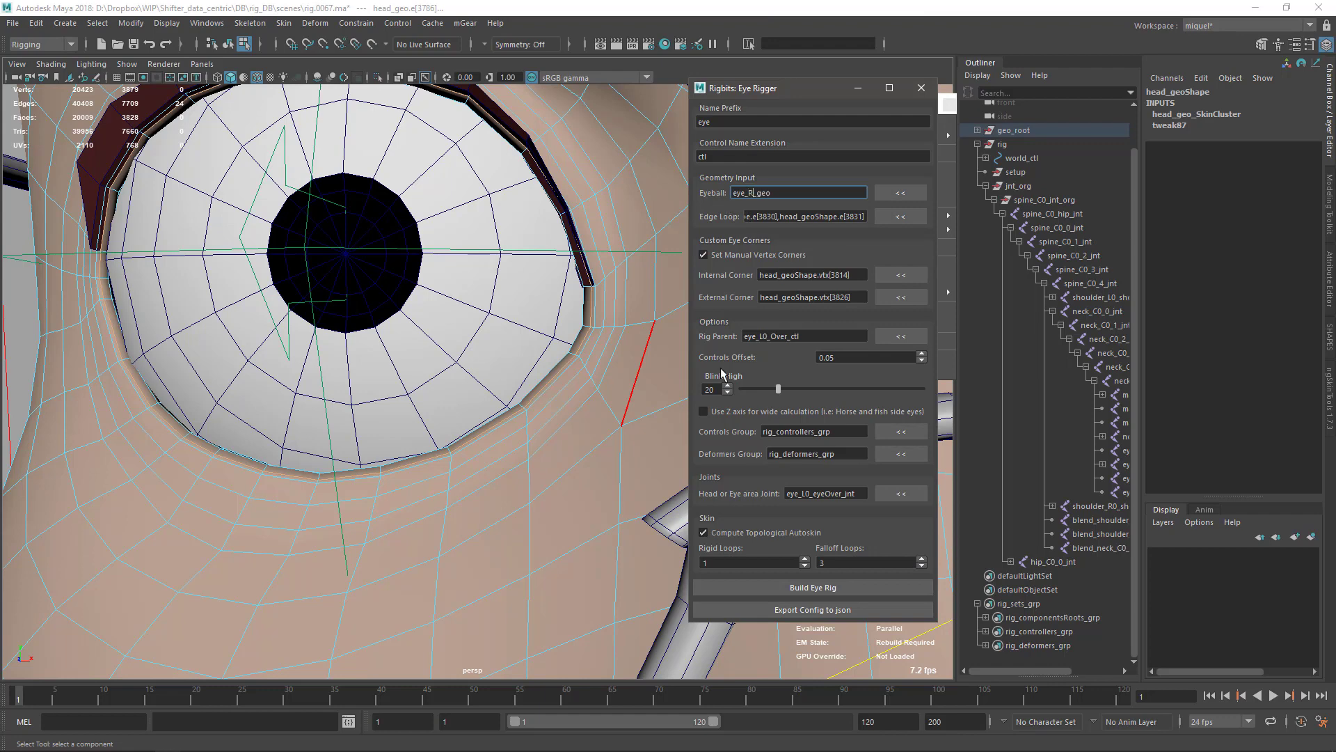
pyautogui.click(768, 337)
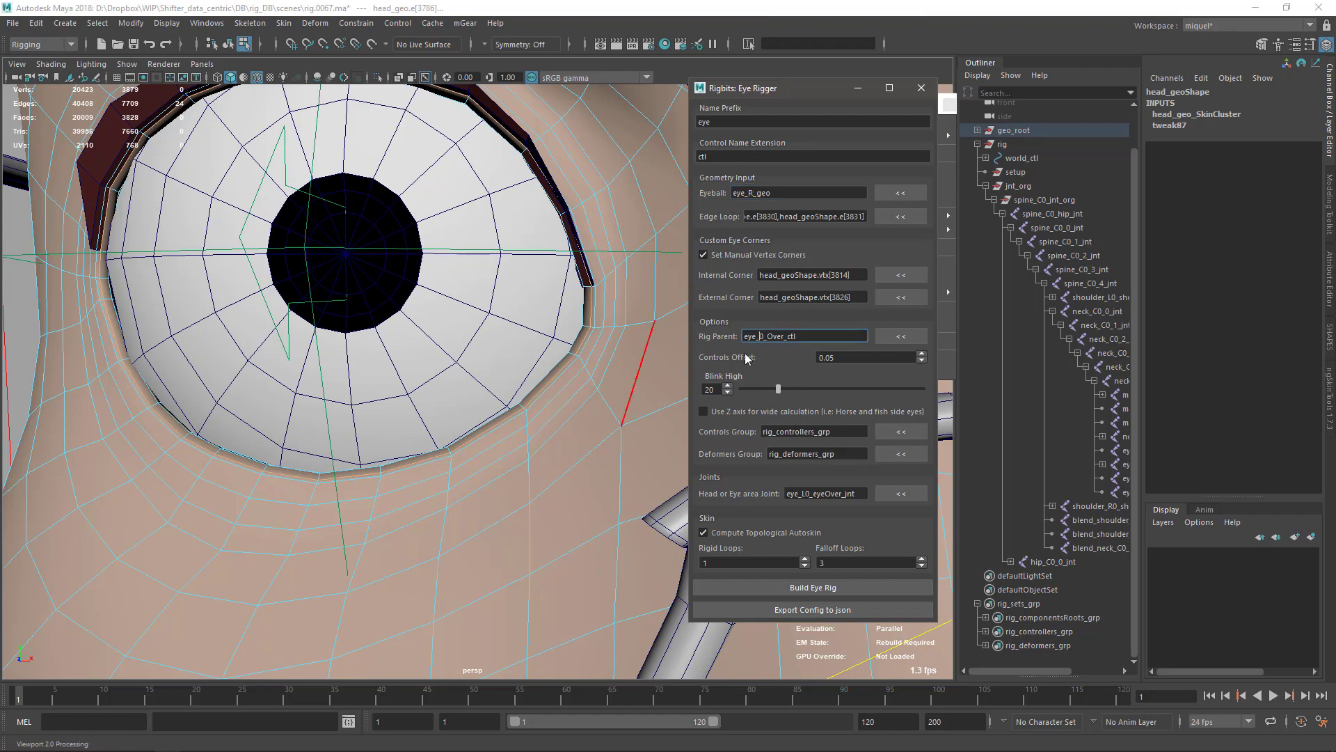
pyautogui.write('R')
# Change the head or eye area joint to eye_R0_eyeOver_jnt
pyautogui.click(802, 495)
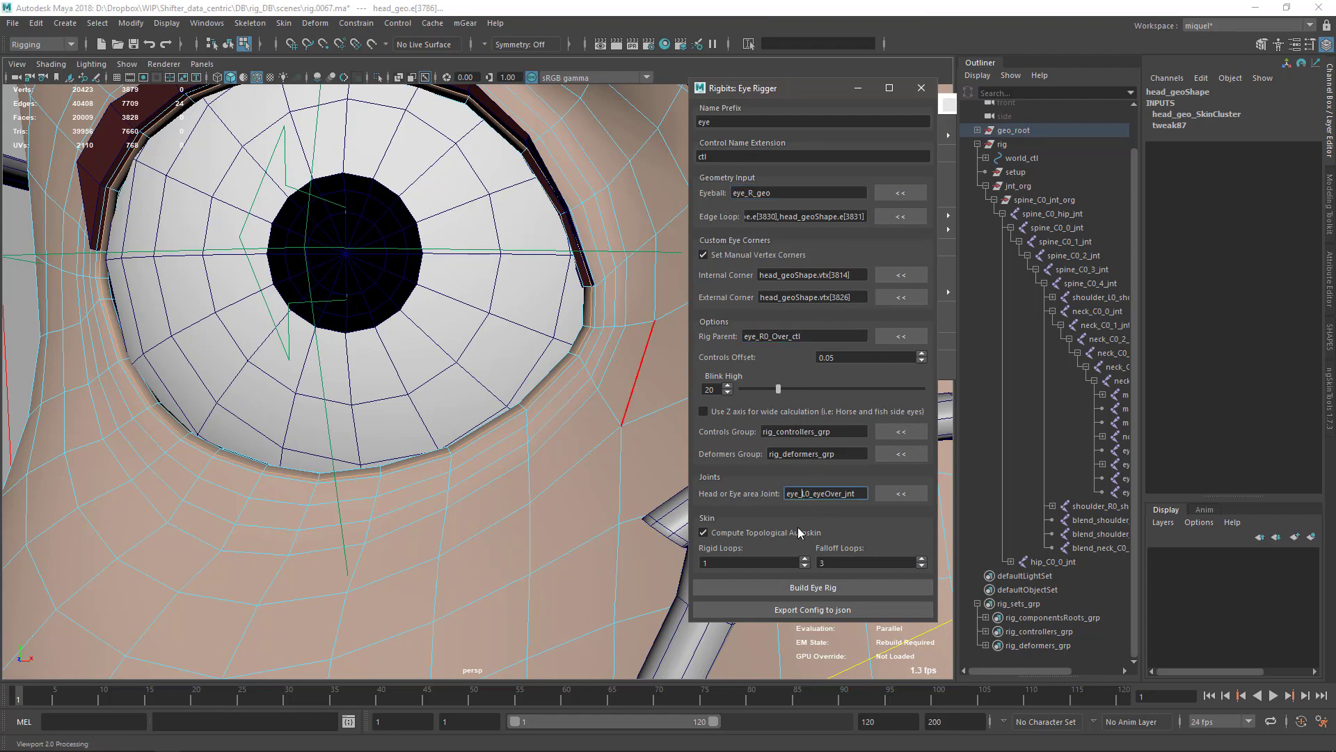
pyautogui.press('Delete')
pyautogui.write('R')
# Assign head_geoShape.vtx[1954] at the inner corner of the right eye as the internal corner
pyautogui.keyDown('alt'); pyautogui.moveTo(567, 488); pyautogui.dragTo(546, 489, button='right'); pyautogui.keyUp('alt')
pyautogui.keyDown('alt'); pyautogui.moveTo(546, 489); pyautogui.dragTo(534, 415, button='middle'); pyautogui.keyUp('alt')
pyautogui.keyDown('alt'); pyautogui.moveTo(534, 415); pyautogui.dragTo(422, 435, button='right'); pyautogui.keyUp('alt')
pyautogui.keyDown('alt'); pyautogui.moveTo(479, 438); pyautogui.dragTo(432, 544, button='middle'); pyautogui.keyUp('alt')
pyautogui.keyDown('alt'); pyautogui.moveTo(432, 543); pyautogui.dragTo(529, 488, button='right'); pyautogui.keyUp('alt')
pyautogui.click(557, 397)
pyautogui.click(901, 275)
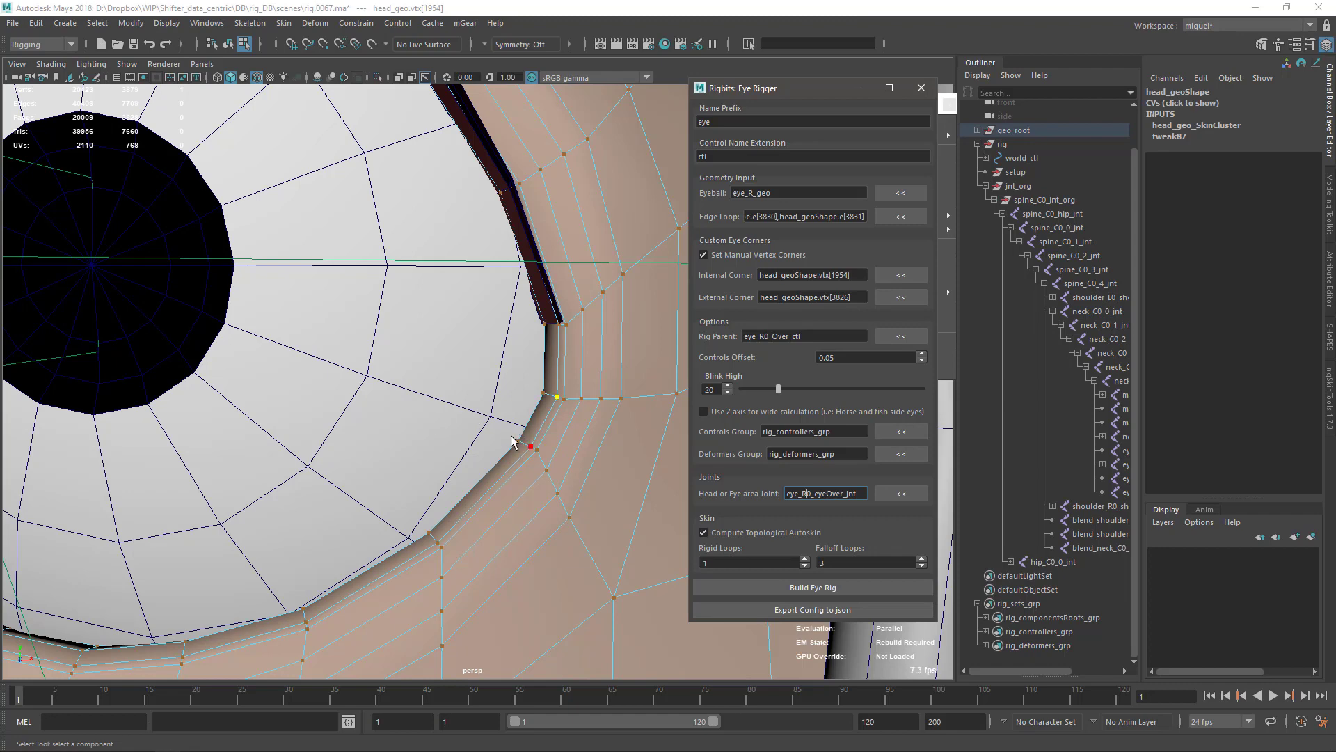
# Assign head_geoShape.vtx[1966] at the outer corner of the right eye as the external corner
pyautogui.keyDown('alt'); pyautogui.moveTo(406, 376); pyautogui.dragTo(300, 381, button='right'); pyautogui.keyUp('alt')
pyautogui.keyDown('alt'); pyautogui.moveTo(299, 382); pyautogui.dragTo(449, 373, button='middle'); pyautogui.keyUp('alt')
pyautogui.click(443, 365)
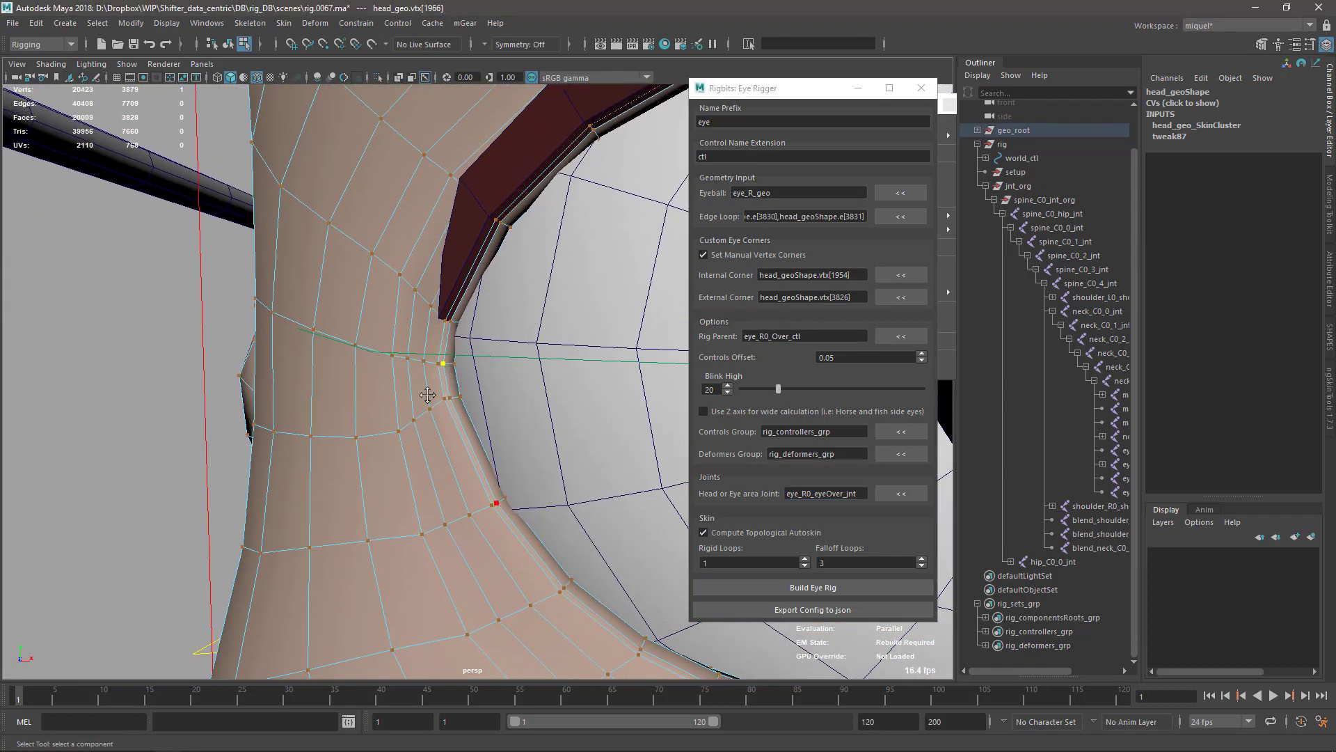
pyautogui.keyDown('alt'); pyautogui.moveTo(446, 417); pyautogui.dragTo(524, 398, button='right'); pyautogui.keyUp('alt')
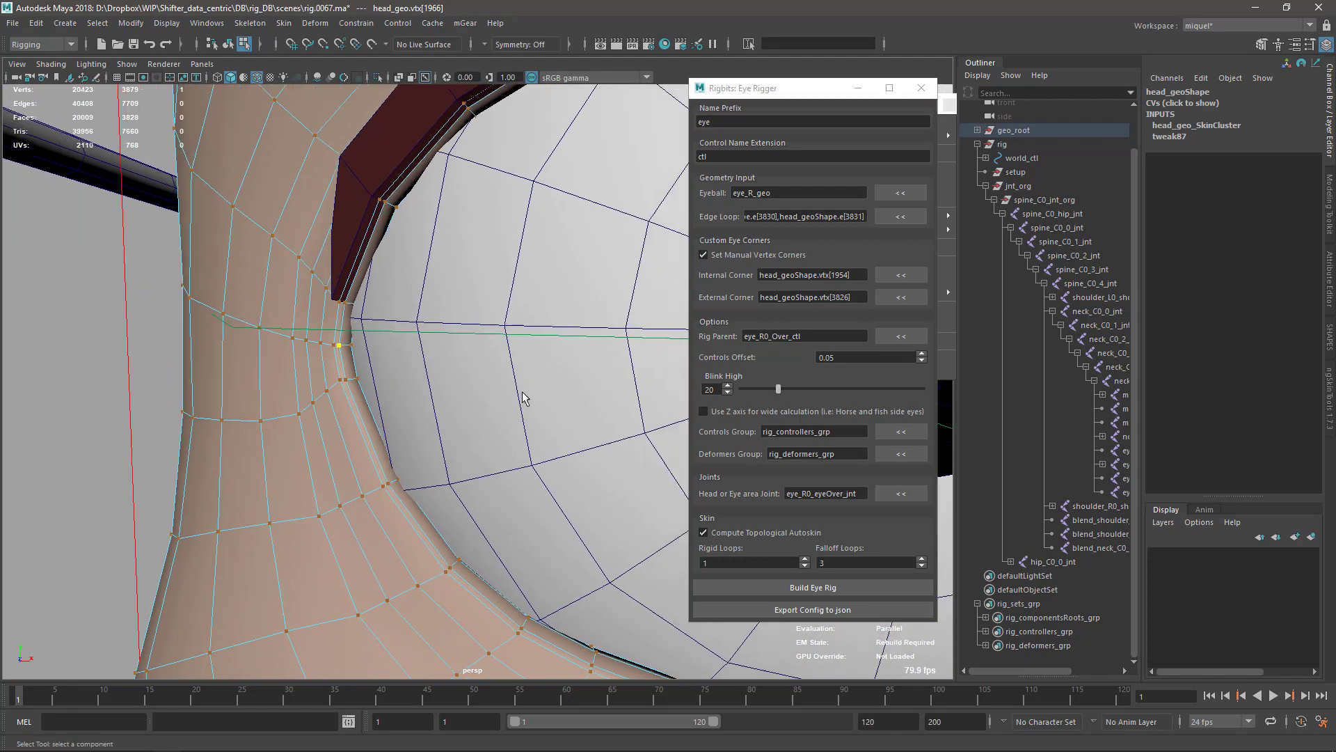
pyautogui.click(899, 299)
pyautogui.keyDown('alt'); pyautogui.moveTo(557, 531); pyautogui.dragTo(425, 536, button='right'); pyautogui.keyUp('alt')
pyautogui.keyDown('alt'); pyautogui.moveTo(425, 535); pyautogui.dragTo(312, 511, button='middle'); pyautogui.keyUp('alt')
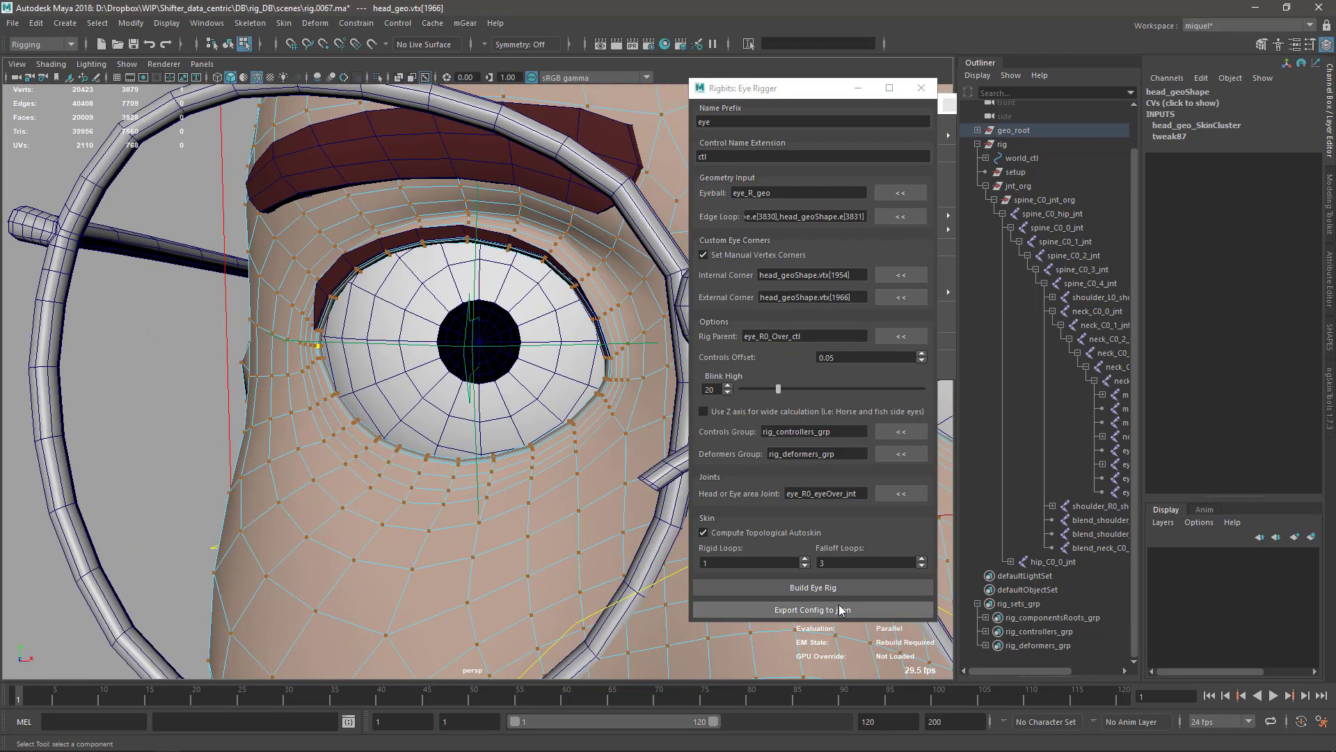
# Export the configuration over the existing eyelide_R.eyes file and build the right eye rig
pyautogui.click(817, 611)
pyautogui.doubleClick(369, 254)
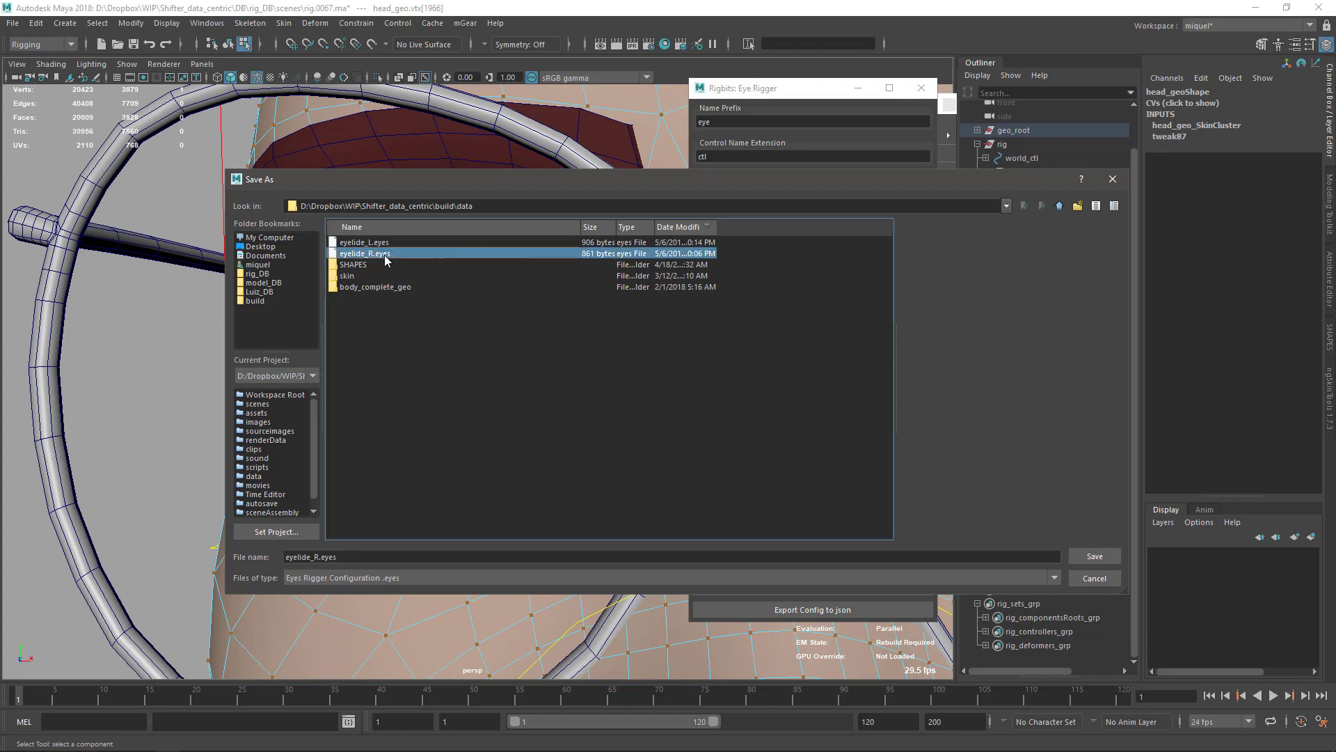
pyautogui.click(647, 407)
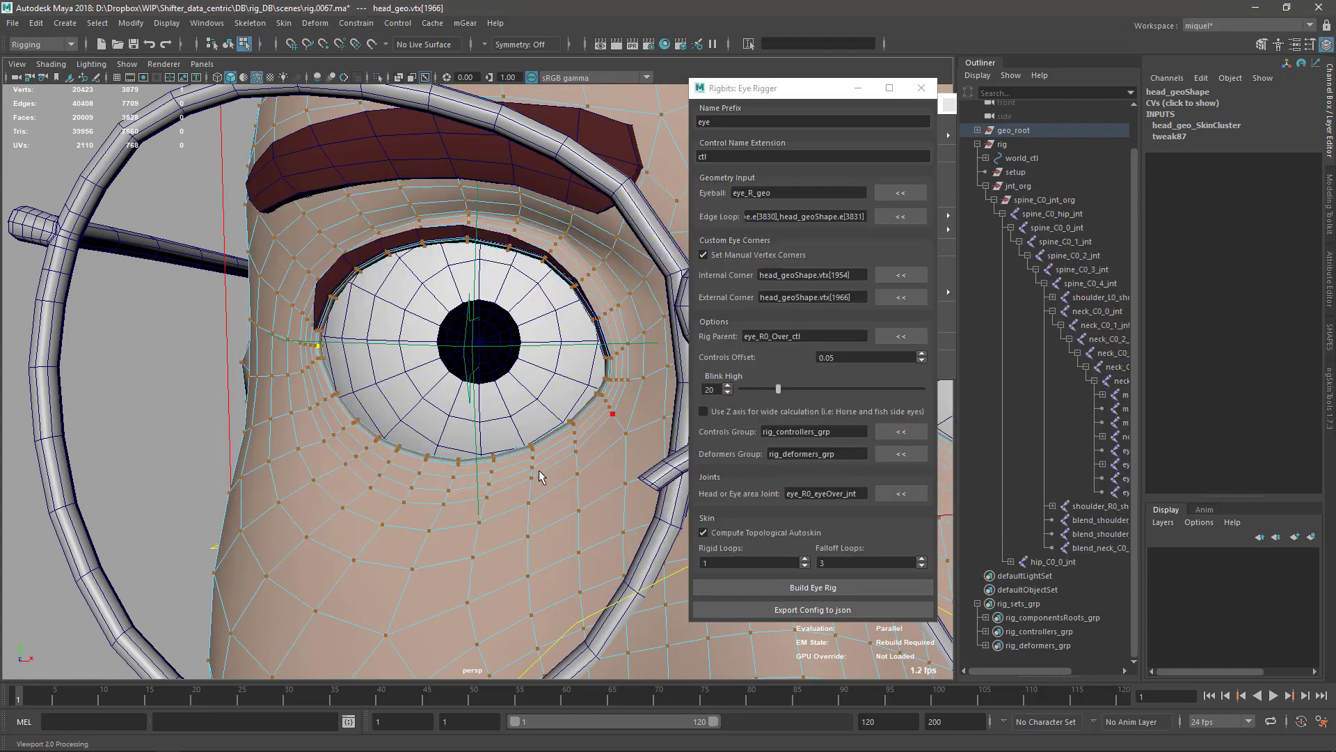
pyautogui.click(808, 591)
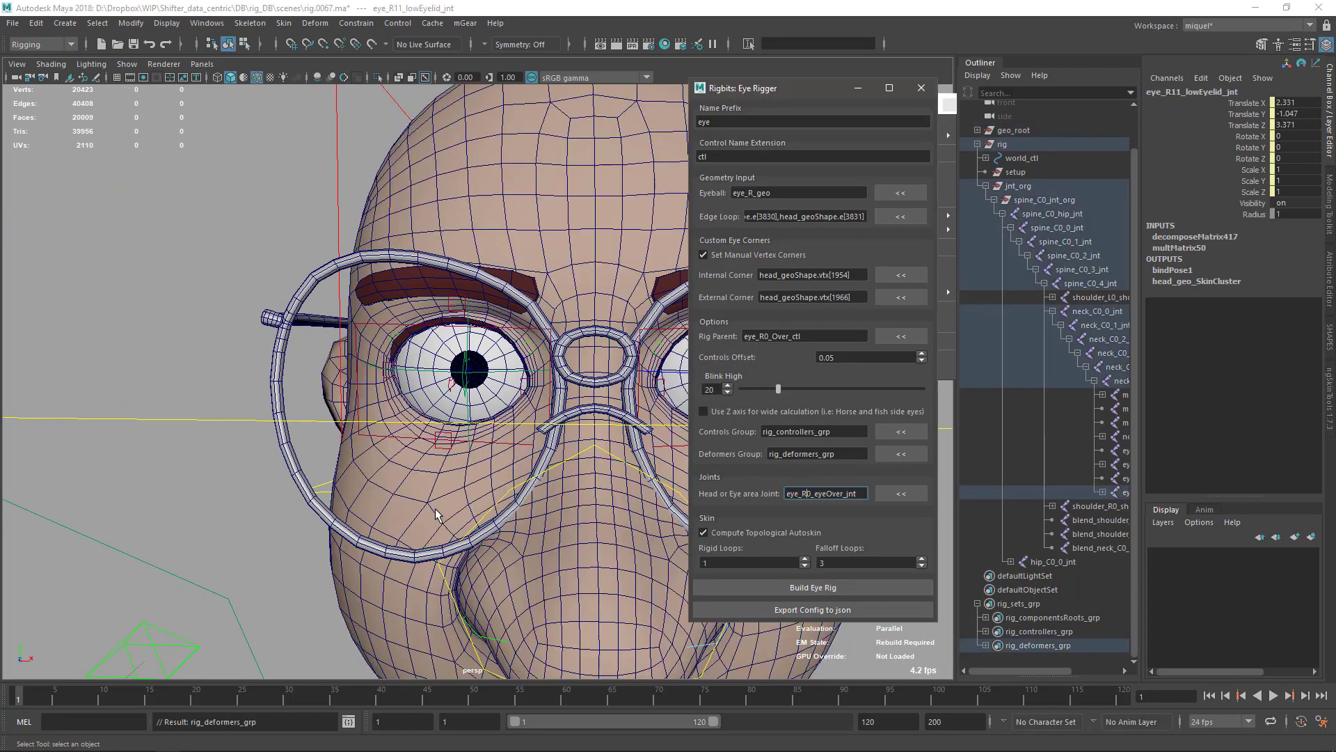
# Move the Eye Rigger window off the face and test the Blink attribute with both eyes' over controls selected
pyautogui.keyDown('alt'); pyautogui.moveTo(575, 505); pyautogui.dragTo(508, 476, button='right'); pyautogui.keyUp('alt')
pyautogui.keyDown('alt'); pyautogui.moveTo(507, 476); pyautogui.dragTo(515, 379, button='middle'); pyautogui.keyUp('alt')
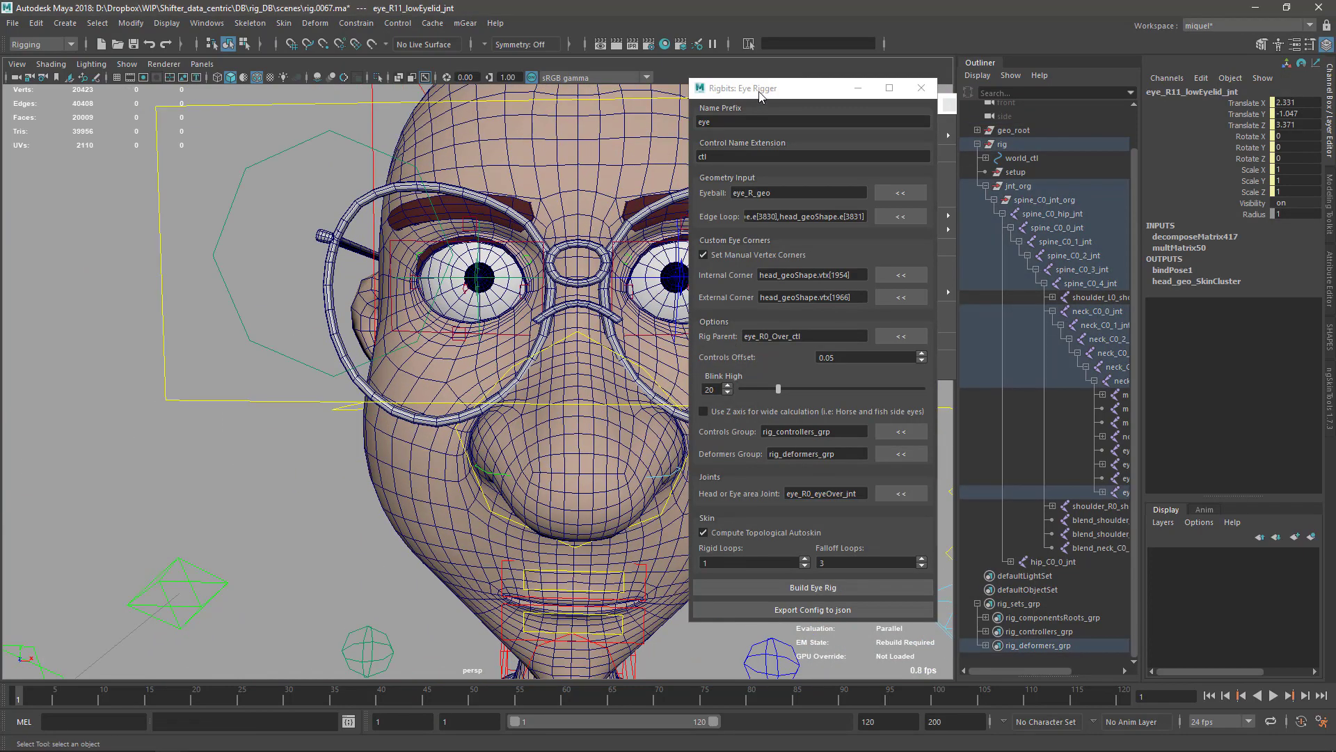
pyautogui.moveTo(761, 95); pyautogui.dragTo(951, 106)
pyautogui.scroll(2, 411, 275)
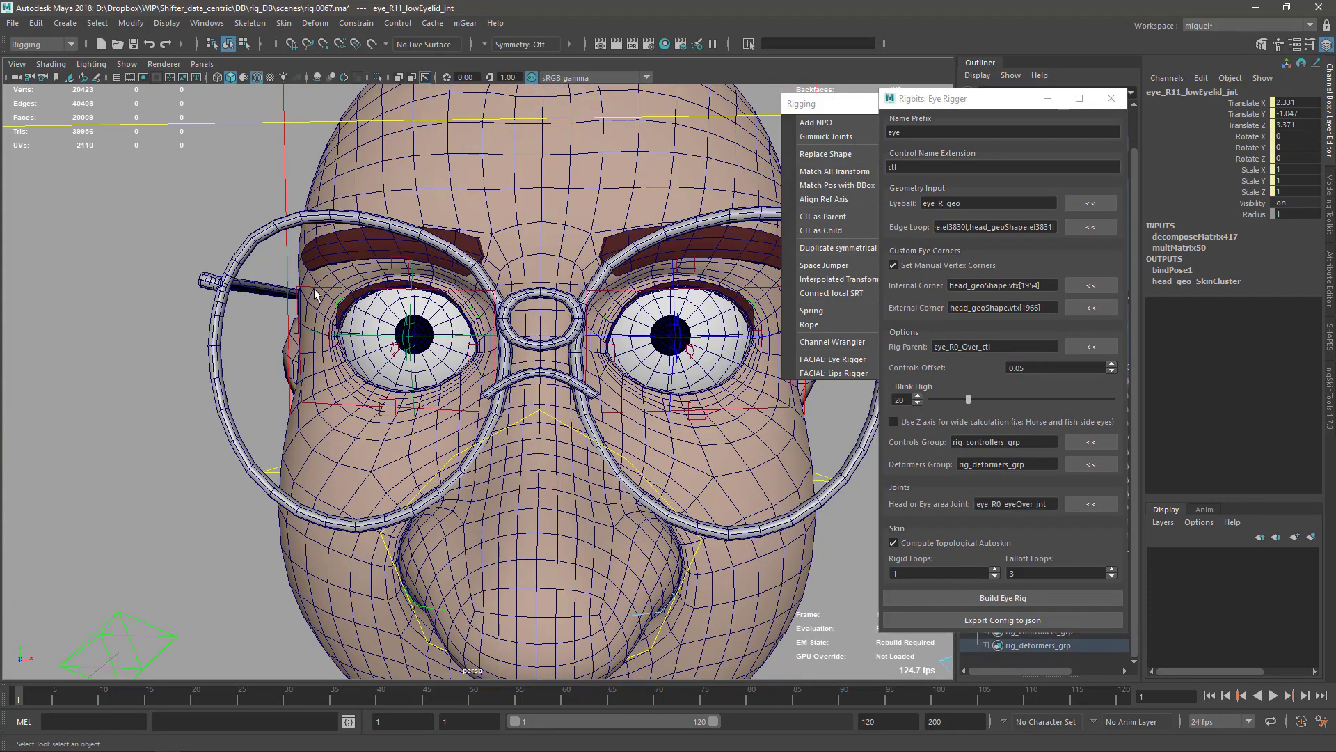
pyautogui.click(422, 307)
pyautogui.moveTo(603, 295); pyautogui.dragTo(380, 298)
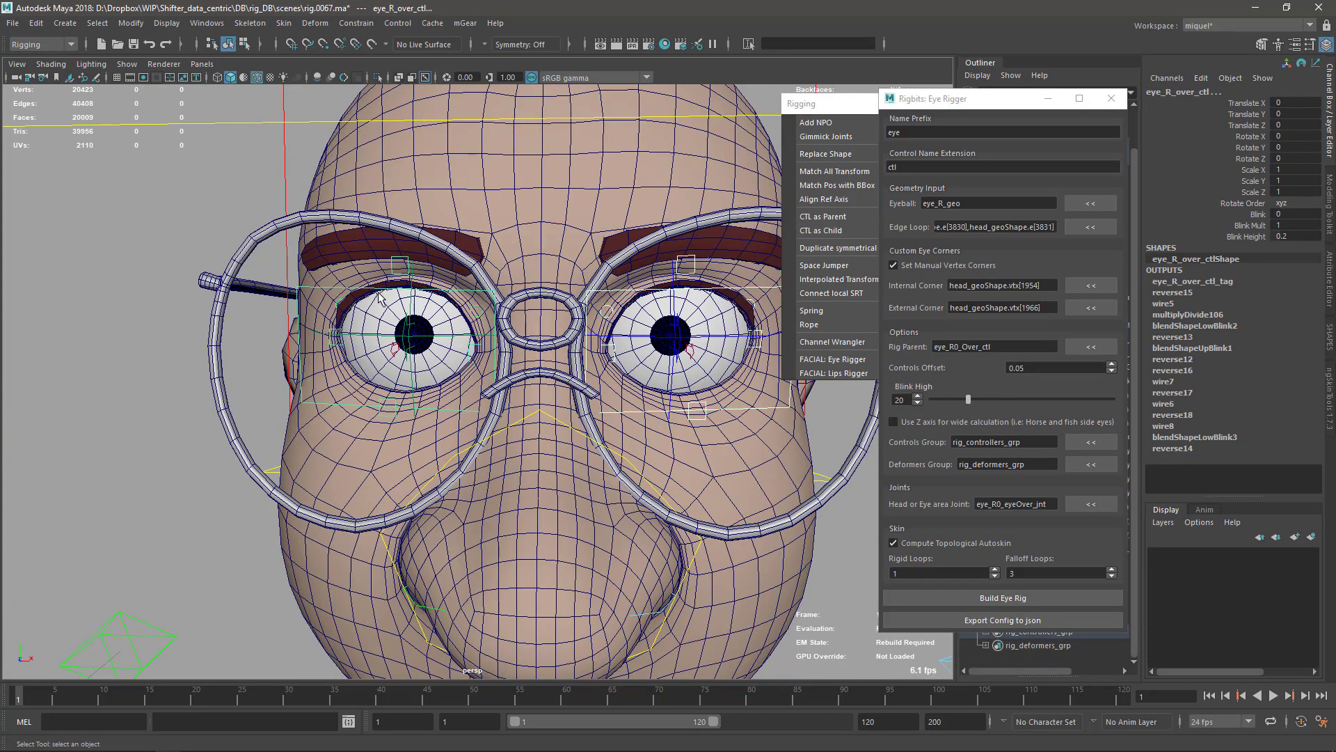
pyautogui.click(1259, 214)
pyautogui.moveTo(547, 355); pyautogui.dragTo(283, 357, button='middle')
# Select head_geo and set the modeling symmetry to Object X
pyautogui.keyDown('alt'); pyautogui.moveTo(456, 360); pyautogui.dragTo(547, 364, button='right'); pyautogui.keyUp('alt')
pyautogui.keyDown('alt'); pyautogui.moveTo(547, 365); pyautogui.dragTo(320, 391, button='middle'); pyautogui.keyUp('alt')
pyautogui.click(633, 397)
pyautogui.scroll(5, 591, 445)
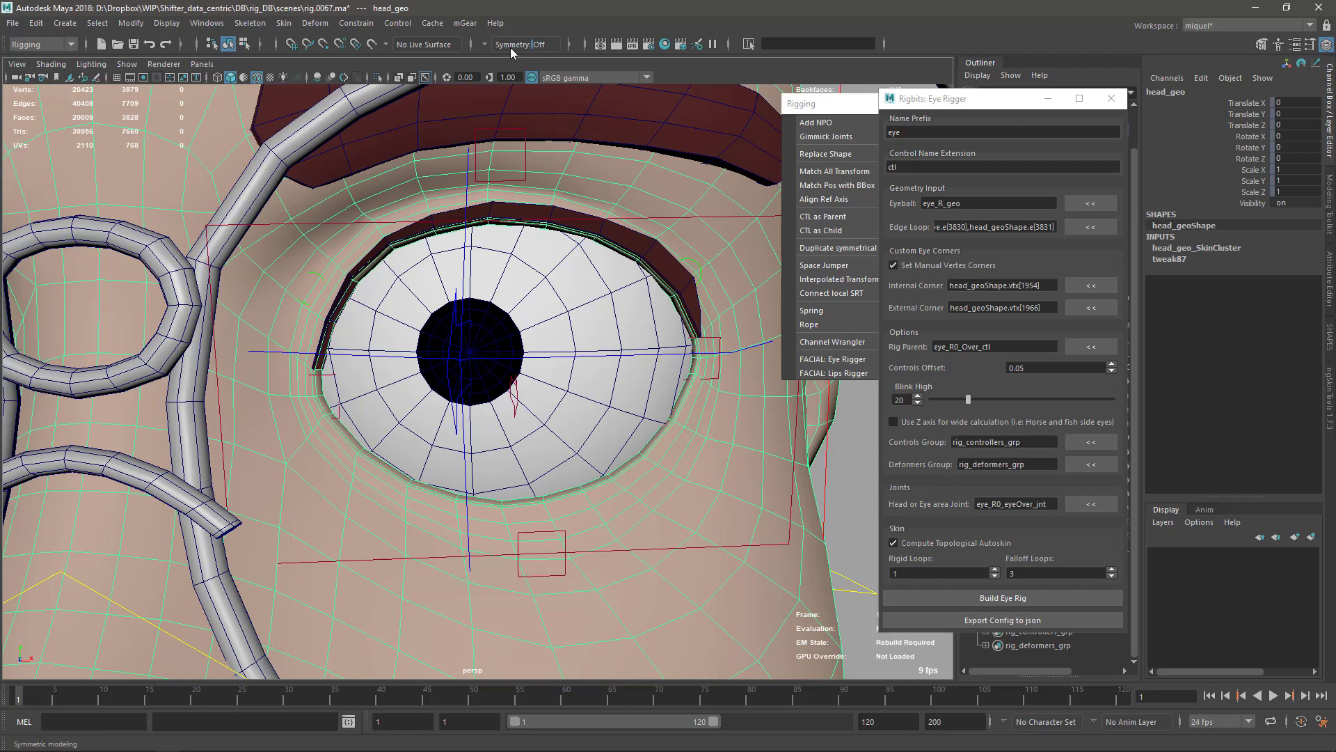
pyautogui.click(511, 44)
pyautogui.click(522, 61)
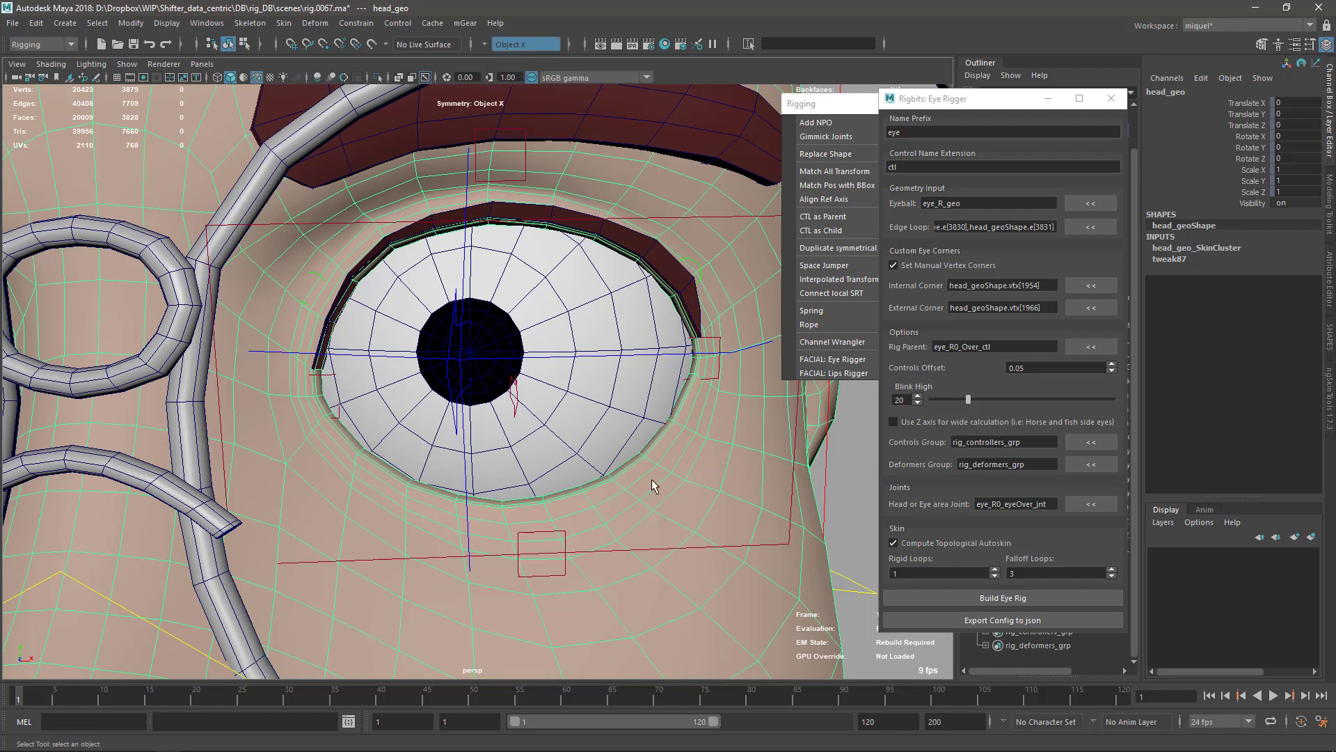
# Select the innermost face loop along the eyelid edge around both eyes on head_geo
pyautogui.press('F10')
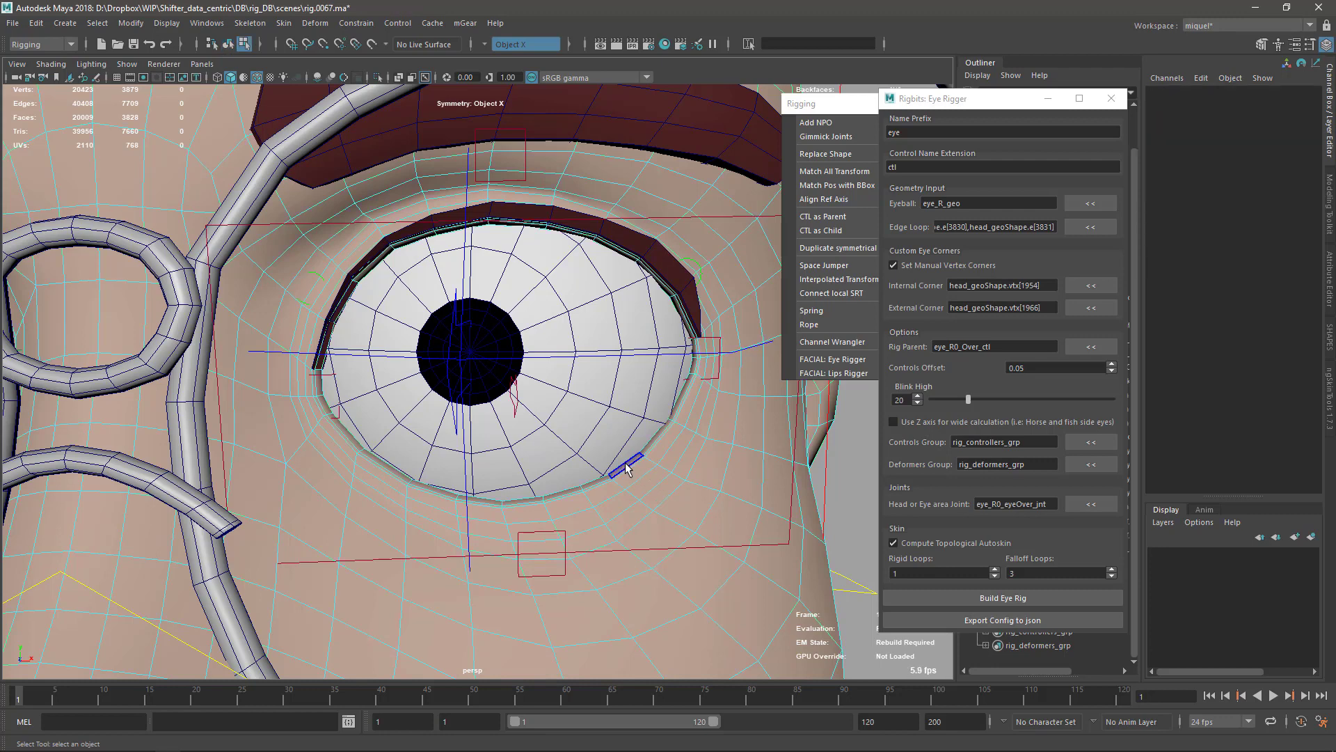
pyautogui.press('F8')
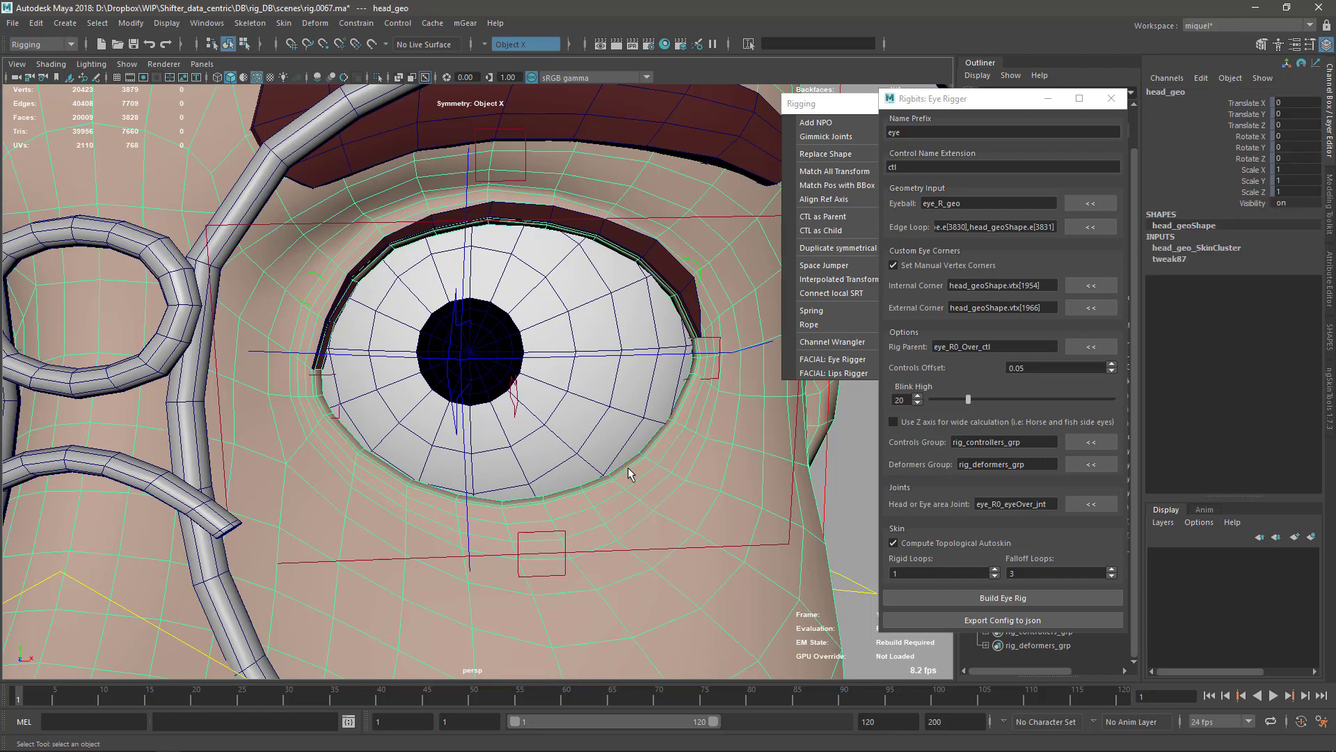
pyautogui.press('F11')
pyautogui.click(625, 464)
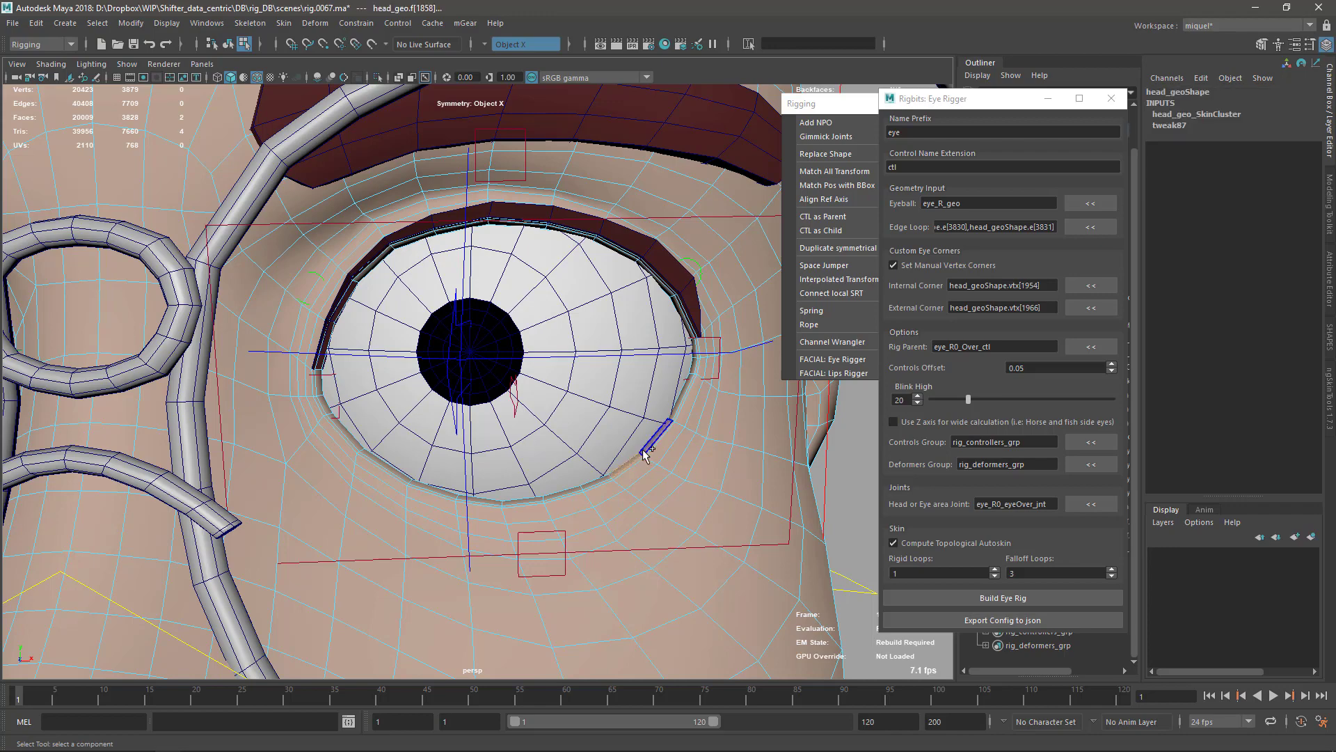
pyautogui.keyDown('shift'); pyautogui.doubleClick(645, 448); pyautogui.keyUp('shift')
pyautogui.scroll(-8, 644, 451)
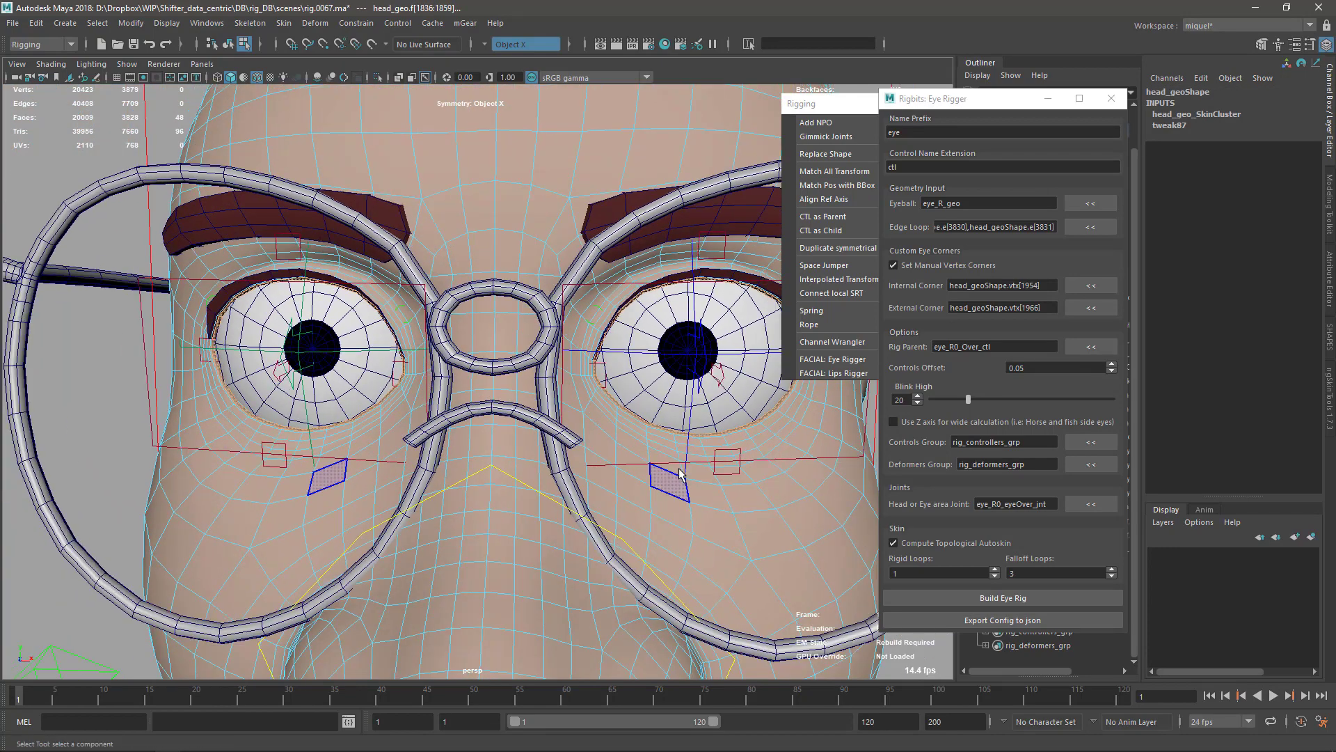
# Duplicate head_geo and delete all faces of the isolated copy except the two eyelid loops
pyautogui.press('F8')
pyautogui.hotkey('ctrl', 'd')
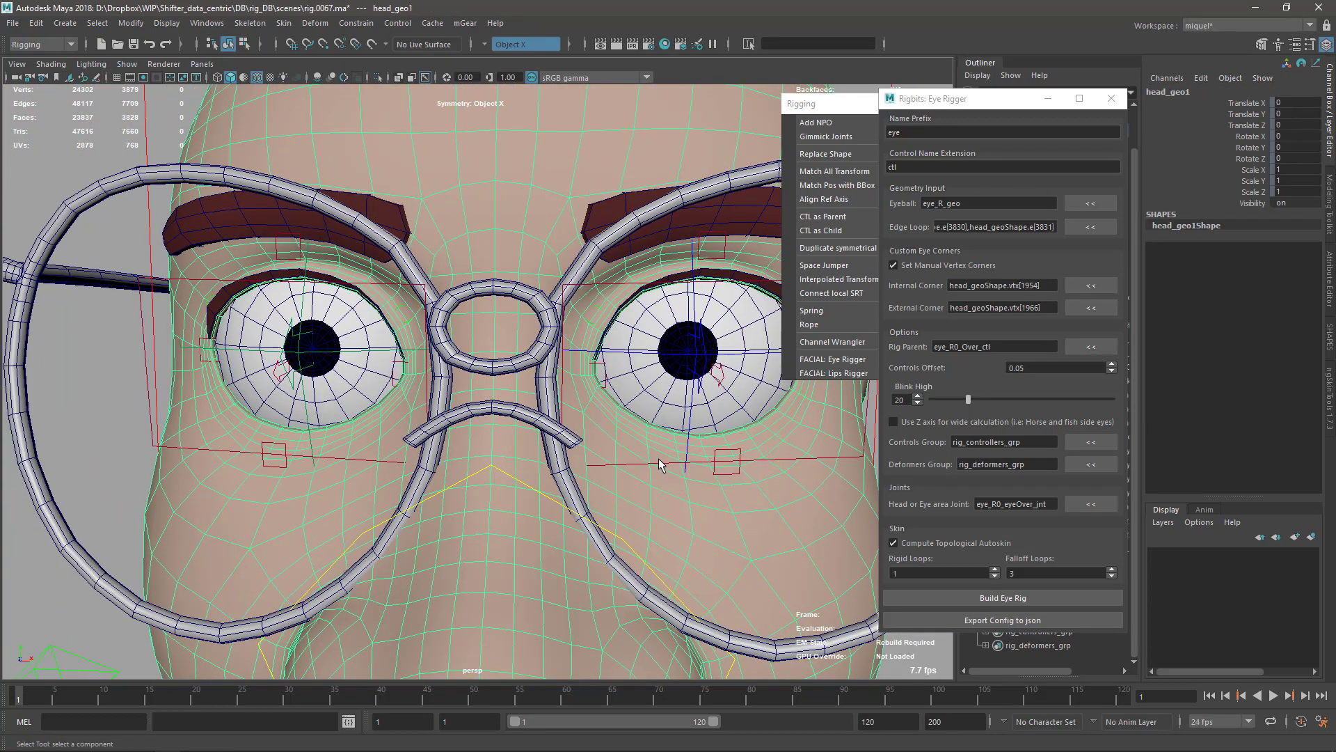
pyautogui.hotkey('ctrl', '1')
pyautogui.press('F11')
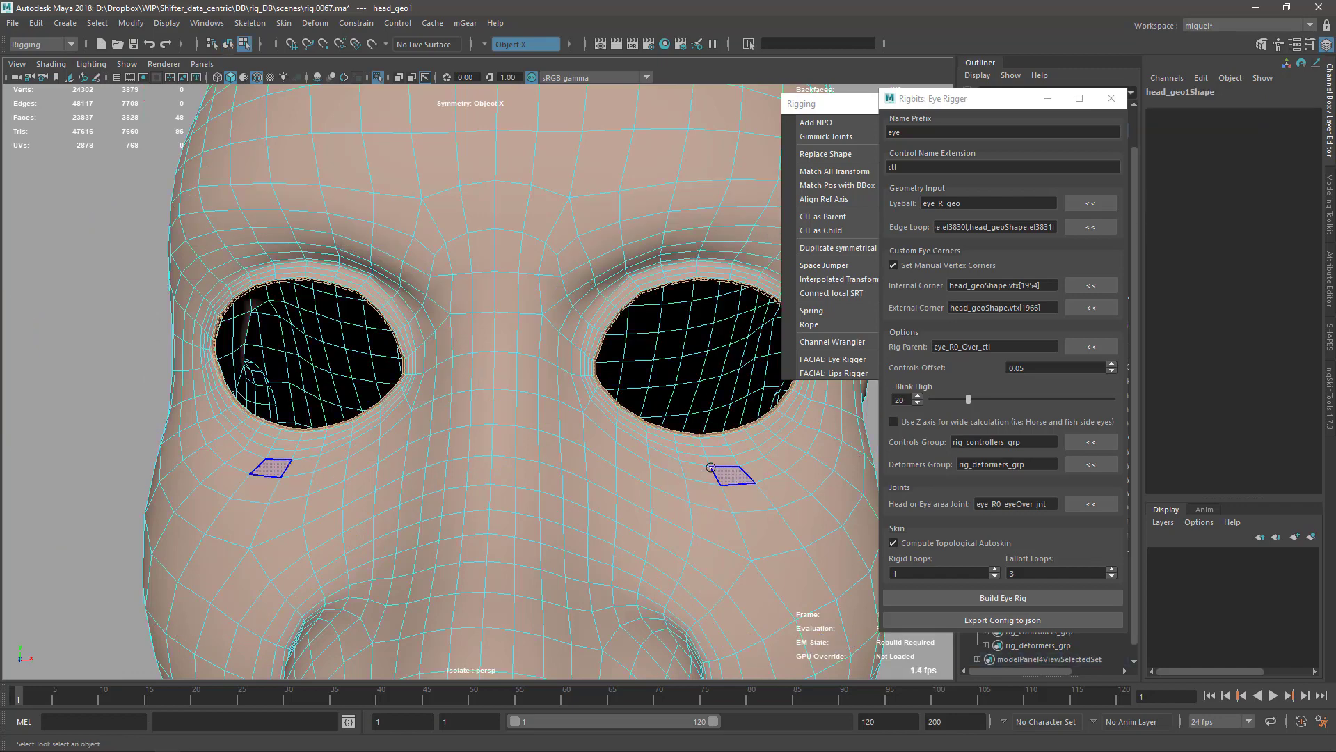
pyautogui.keyDown('alt'); pyautogui.moveTo(731, 477); pyautogui.dragTo(637, 462, button='middle'); pyautogui.keyUp('alt')
pyautogui.moveTo(550, 354); pyautogui.dragTo(532, 495, button='right')
pyautogui.press('Delete')
pyautogui.hotkey('ctrl', '1')
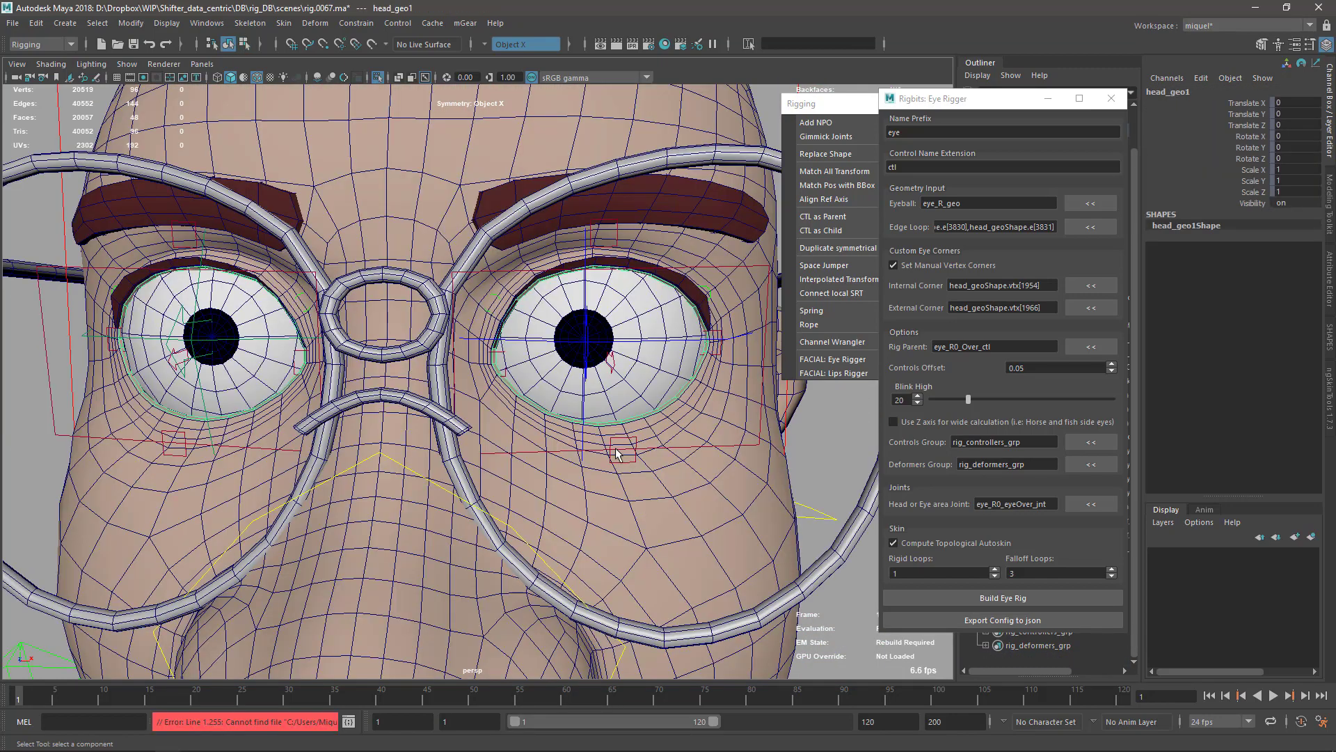
# Turn symmetry off and copy the skin from head_geo to the eyelid strip head_geo1 with mGear Copy Skin
pyautogui.click(790, 479)
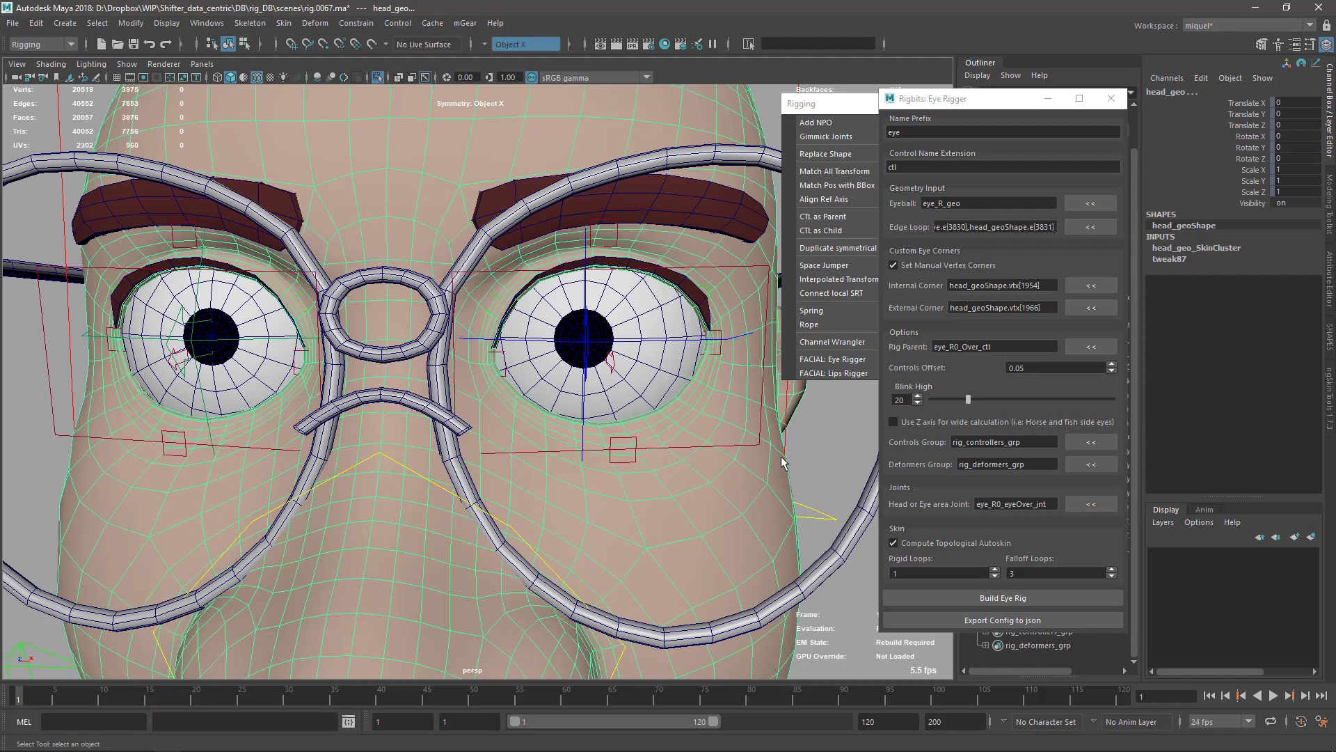
pyautogui.click(494, 47)
pyautogui.click(495, 48)
pyautogui.click(466, 26)
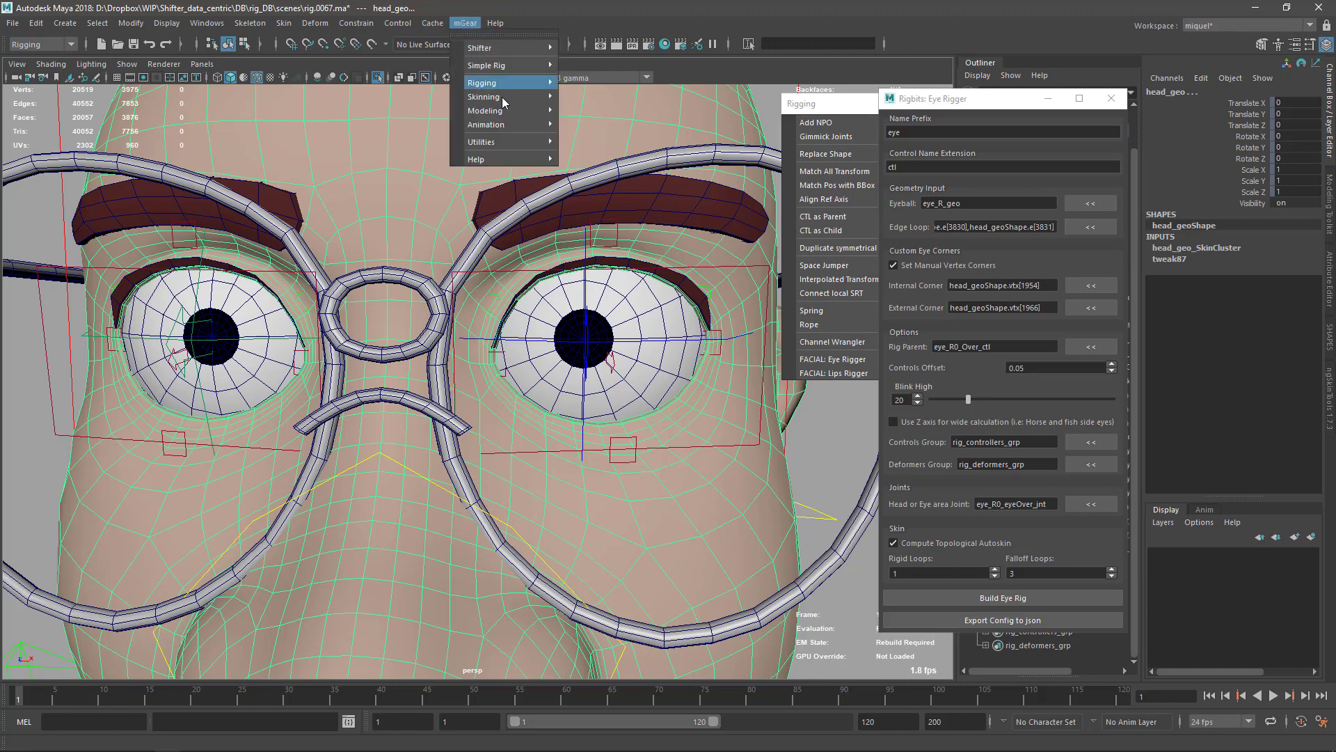
pyautogui.moveTo(514, 99)
pyautogui.click(600, 108)
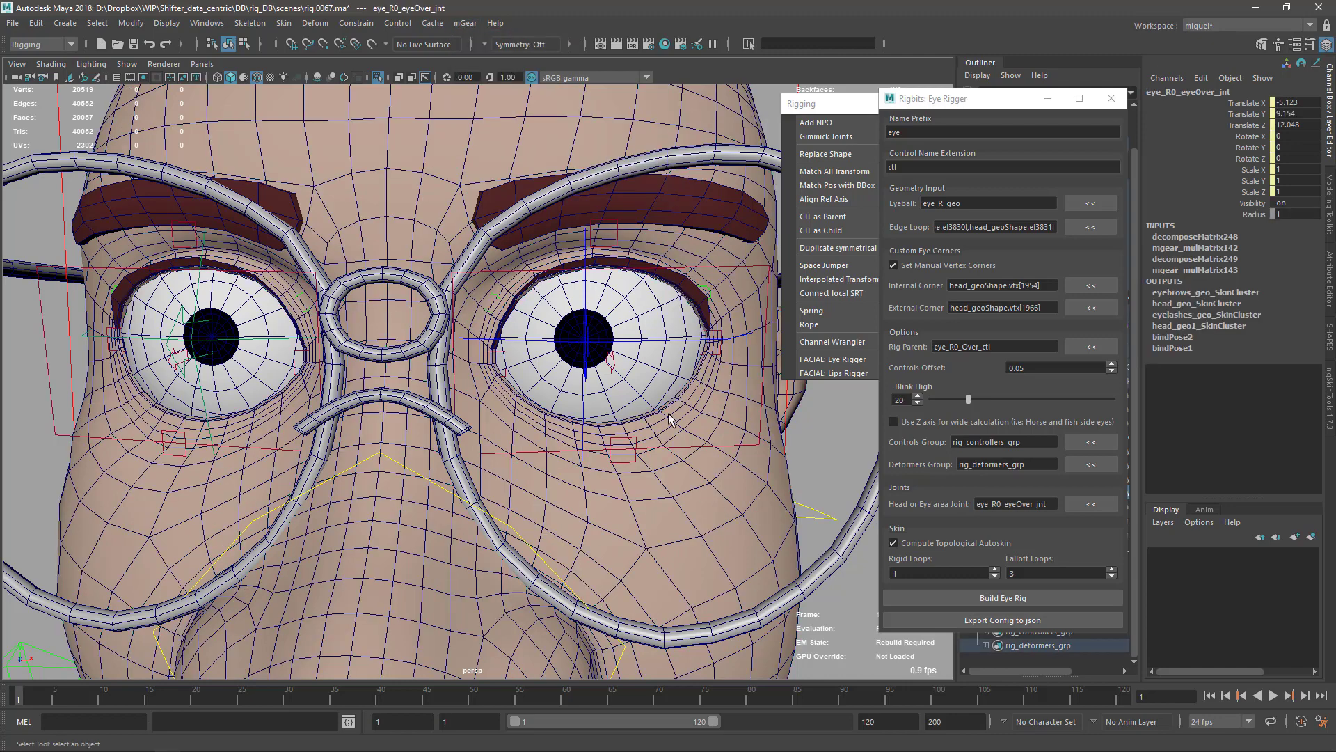
# Minimize the Eye Rigger window, then collapse the rig hierarchy and expand geo_root to list the meshes
pyautogui.press('f')
pyautogui.click(540, 286)
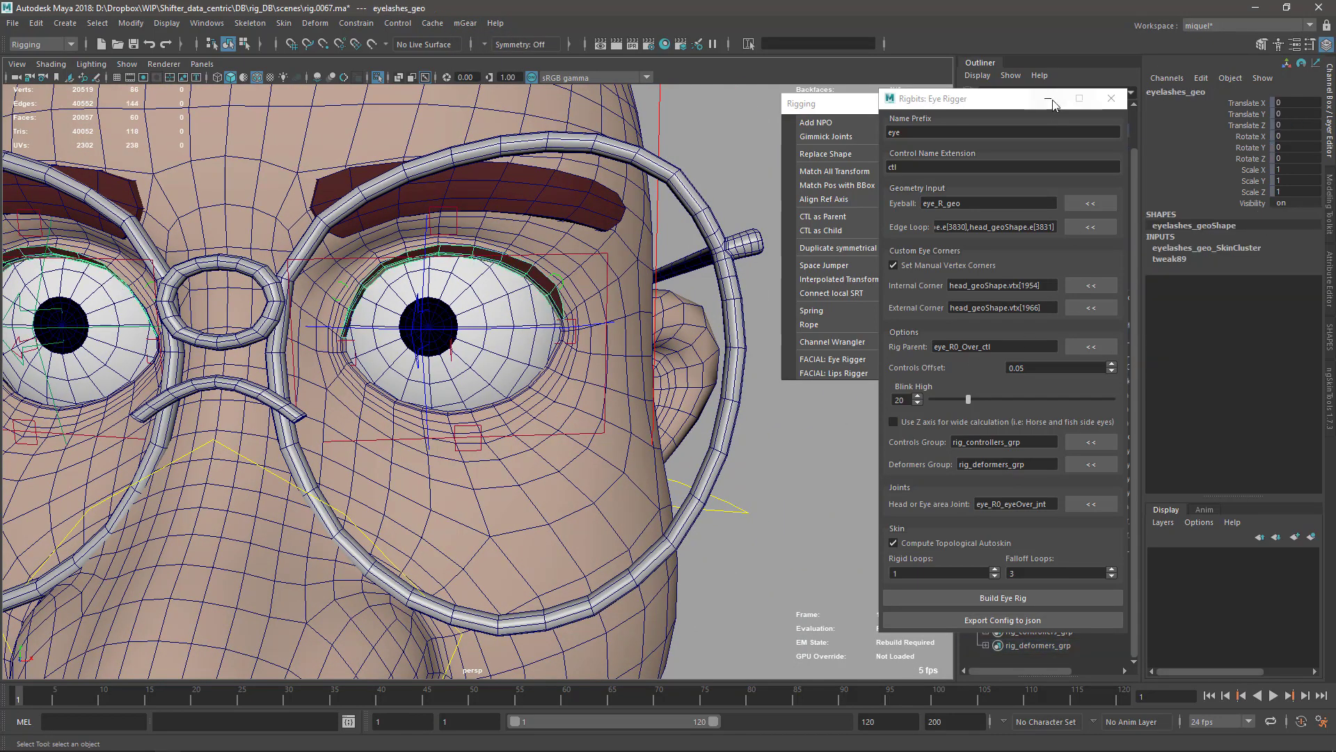
pyautogui.moveTo(1053, 105); pyautogui.dragTo(662, 196)
pyautogui.click(721, 197)
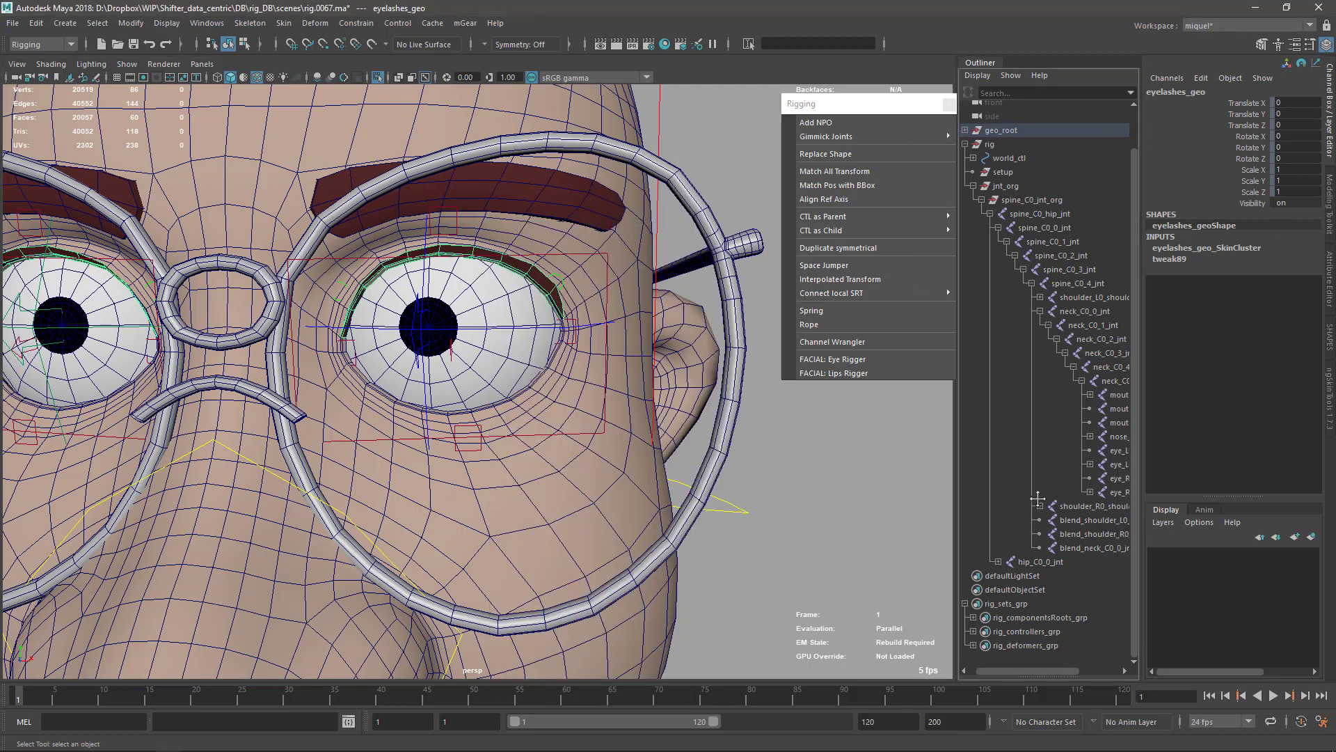
pyautogui.keyDown('alt'); pyautogui.moveTo(1025, 635); pyautogui.dragTo(1146, 614, button='middle'); pyautogui.keyUp('alt')
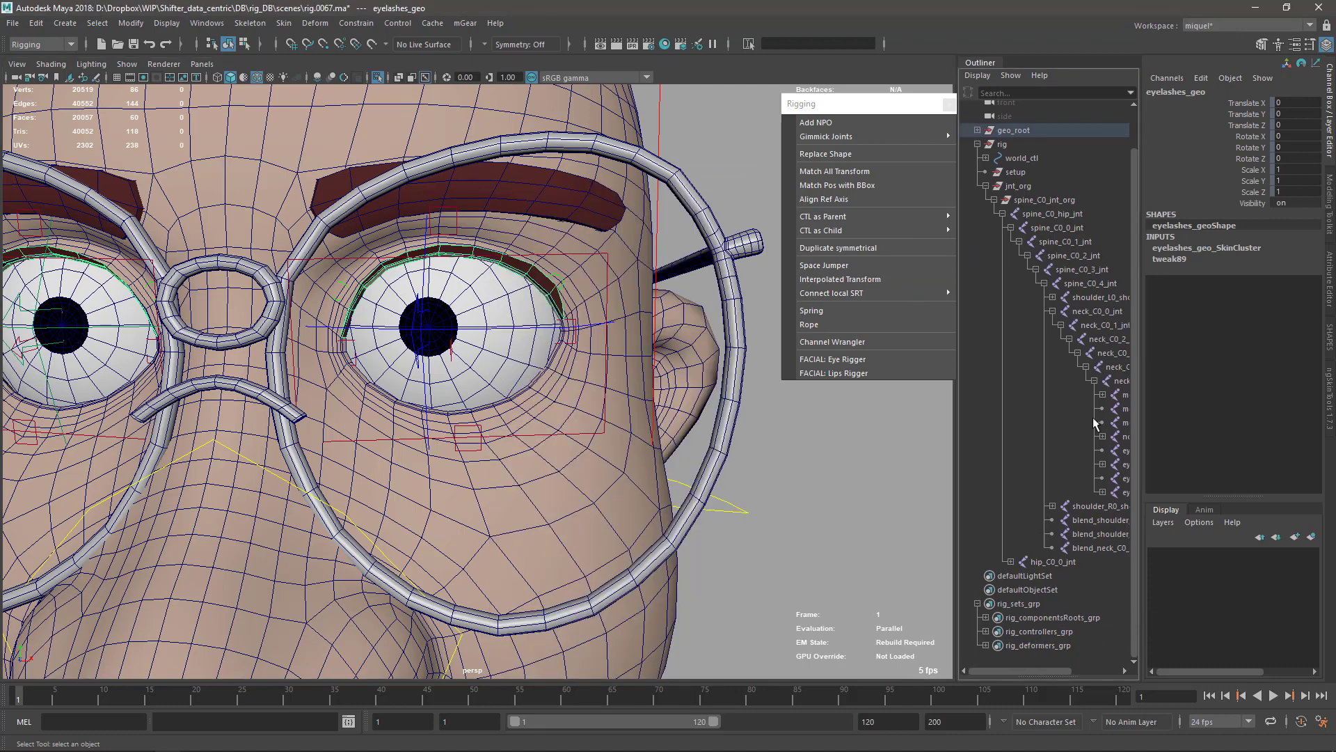
pyautogui.click(977, 144)
pyautogui.click(977, 177)
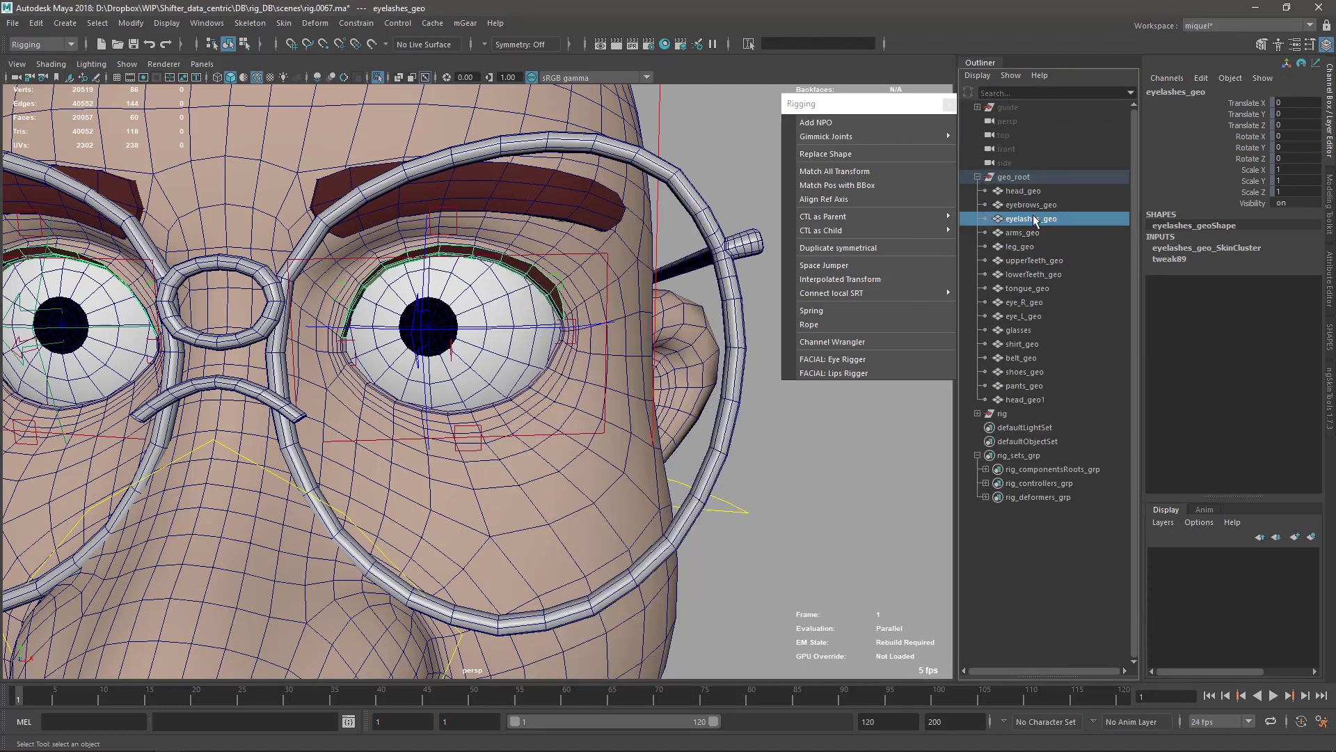
# Try to copy the skin from head_geo1 onto the already bound eyelashes_geo
pyautogui.keyDown('ctrl'); pyautogui.doubleClick(1025, 401); pyautogui.keyUp('ctrl')
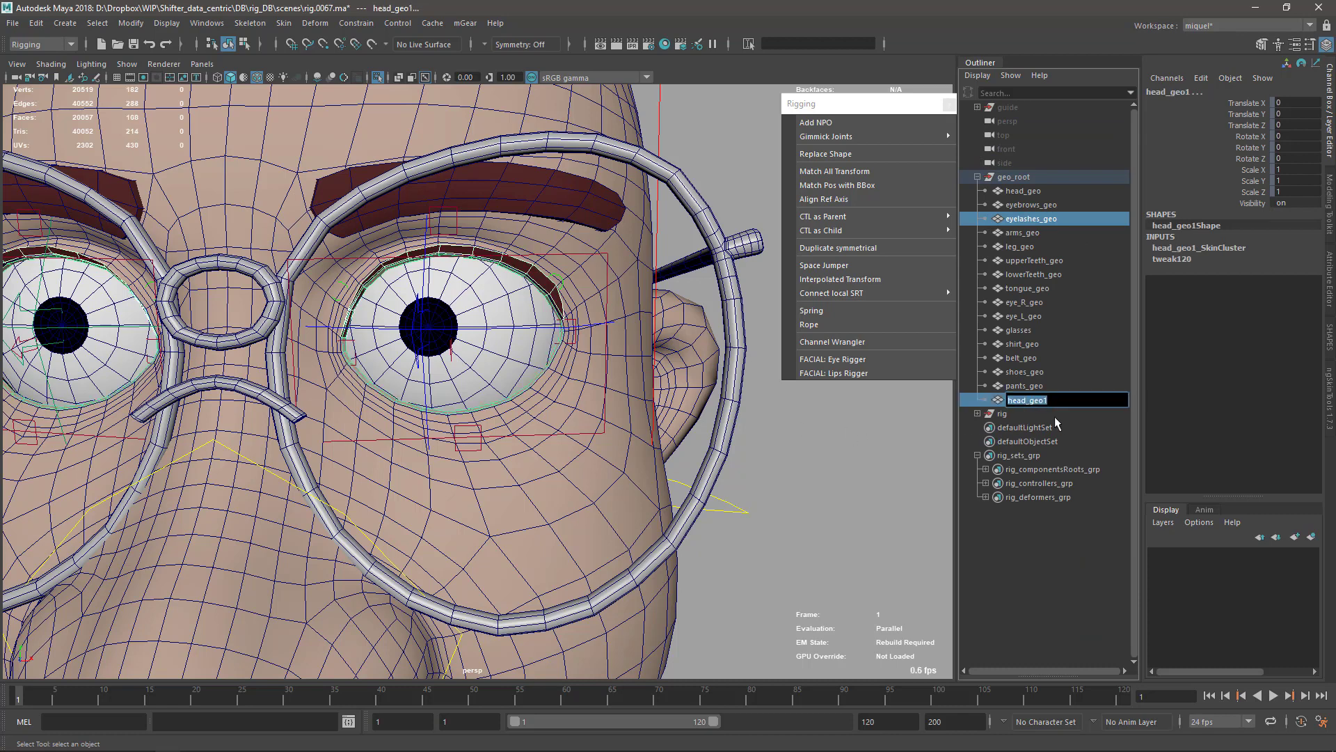
pyautogui.click(1032, 222)
pyautogui.keyDown('ctrl'); pyautogui.click(1036, 401); pyautogui.keyUp('ctrl')
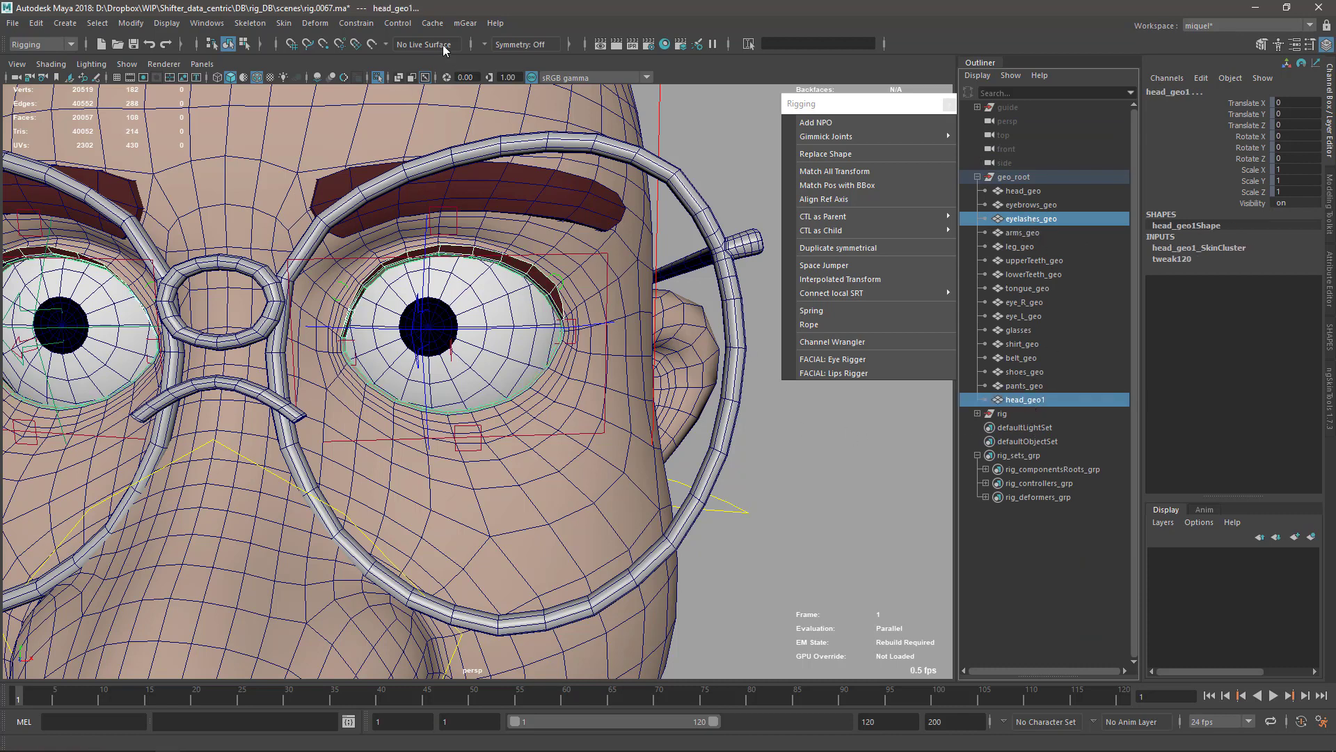
pyautogui.click(471, 28)
pyautogui.moveTo(496, 111)
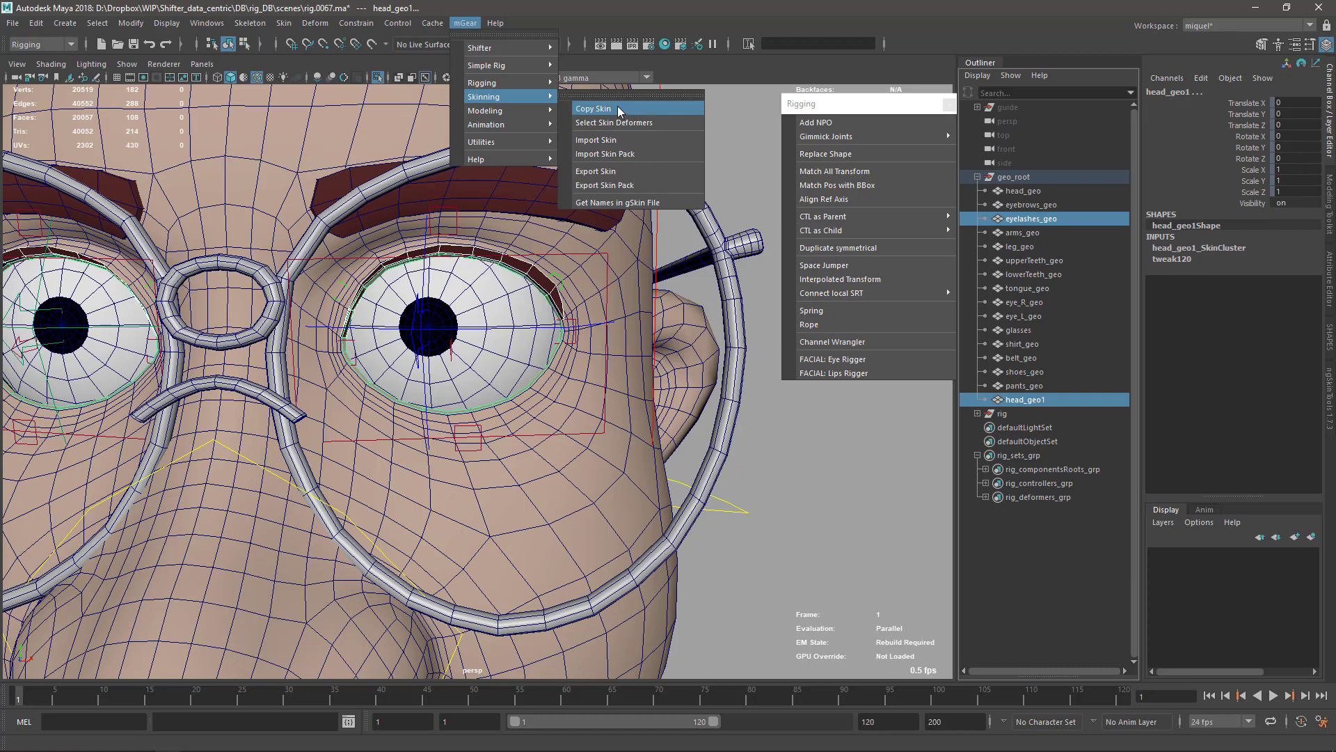
pyautogui.click(672, 110)
pyautogui.click(836, 484)
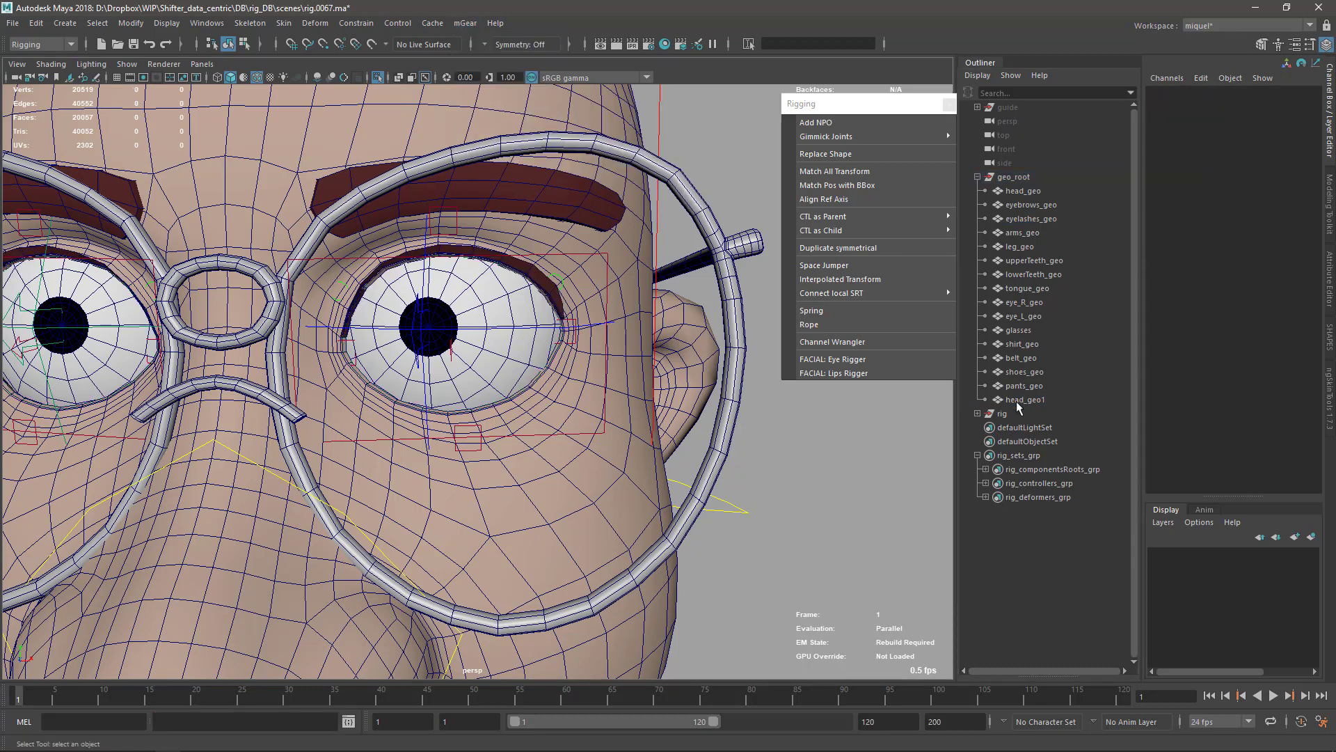
# Unbind the existing skin from eyelashes_geo
pyautogui.click(528, 287)
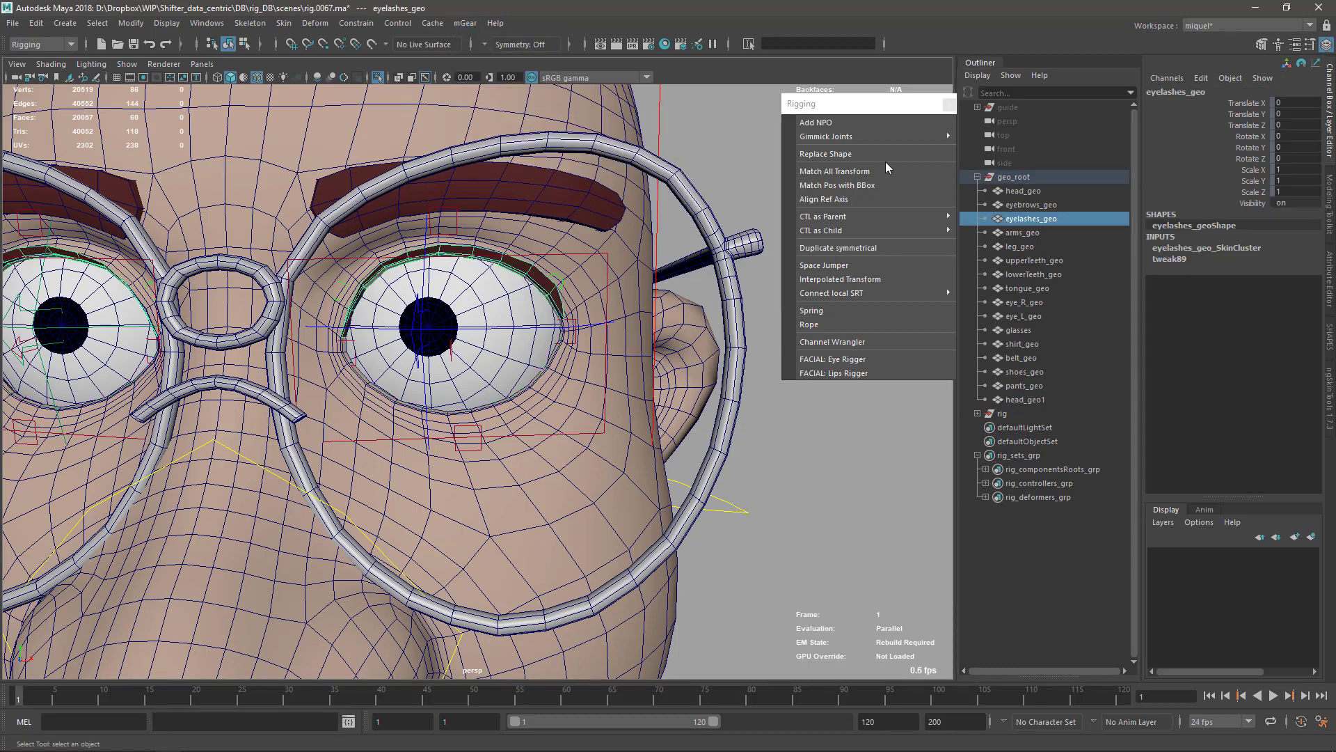
pyautogui.click(283, 23)
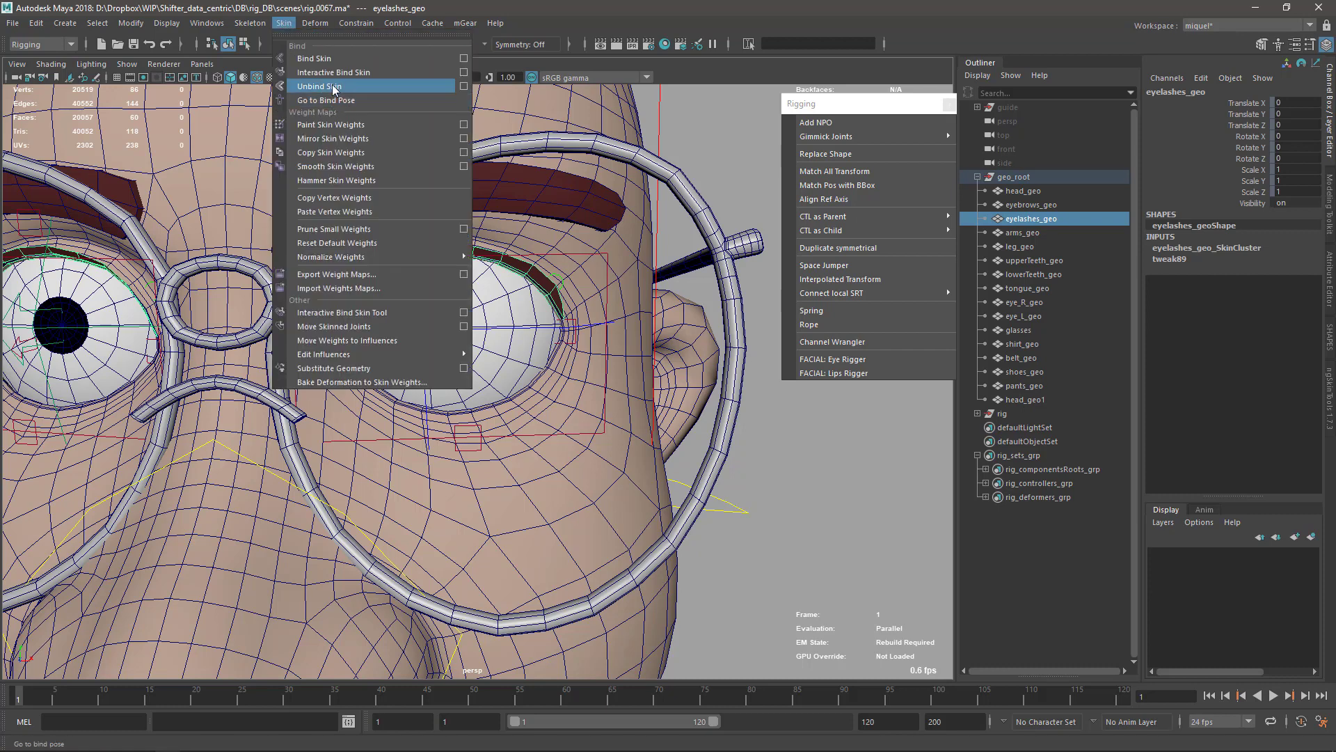
pyautogui.click(333, 86)
pyautogui.click(745, 462)
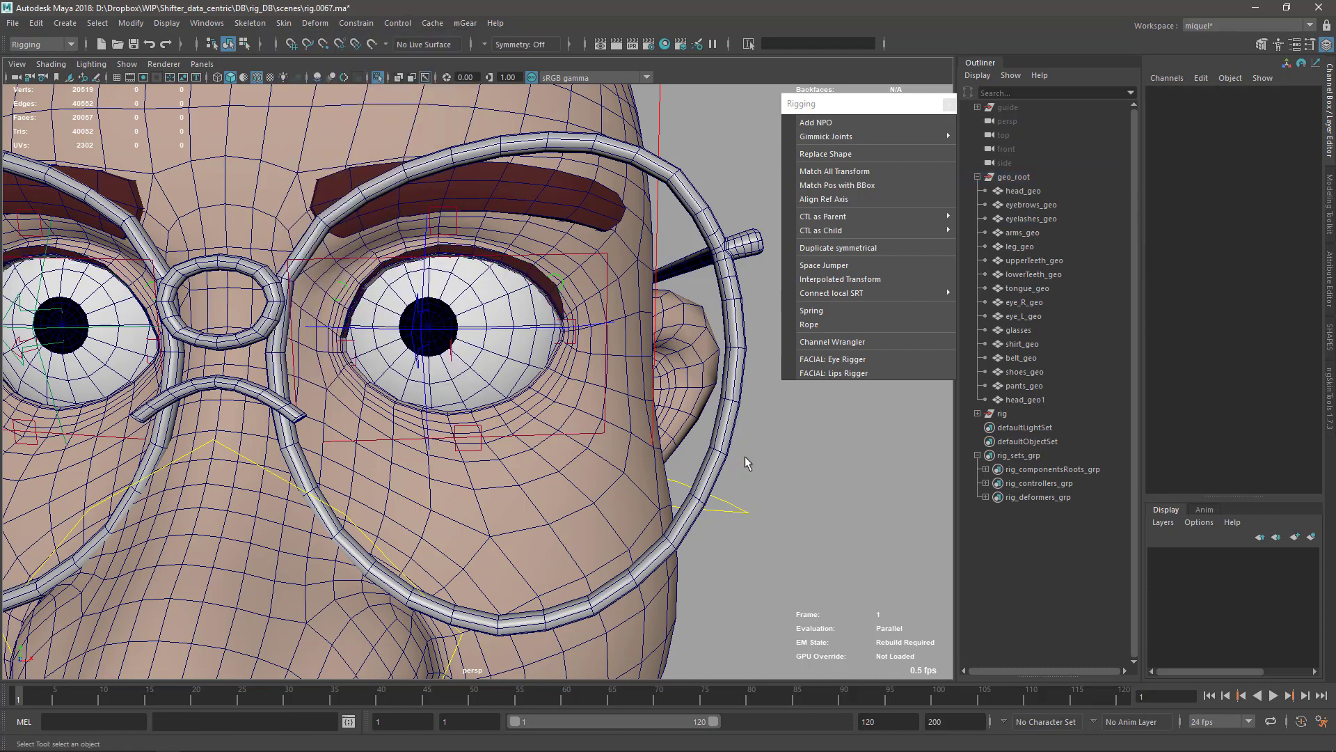
# Copy the skin from head_geo1 to the unbound eyelashes_geo with mGear Copy Skin
pyautogui.click(528, 279)
pyautogui.keyDown('ctrl'); pyautogui.click(1025, 403); pyautogui.keyUp('ctrl')
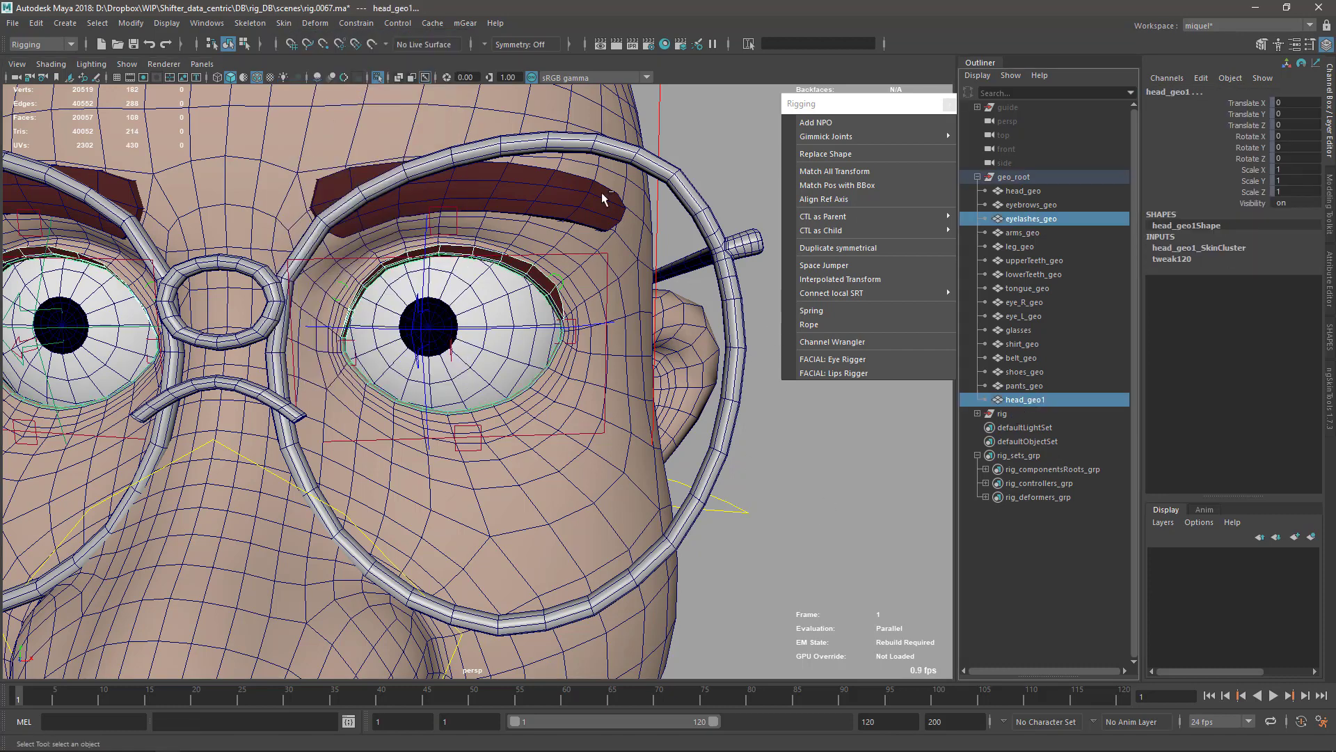
pyautogui.click(465, 23)
pyautogui.moveTo(494, 97)
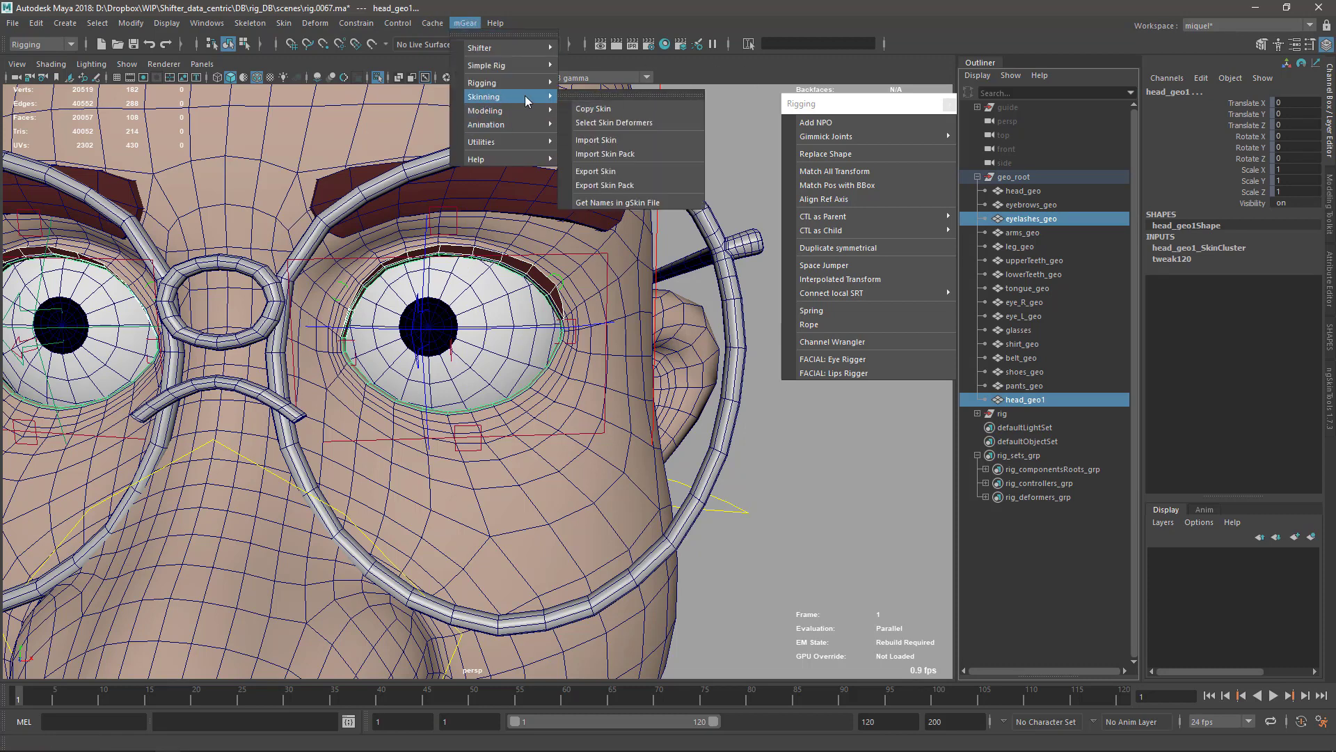
pyautogui.click(593, 109)
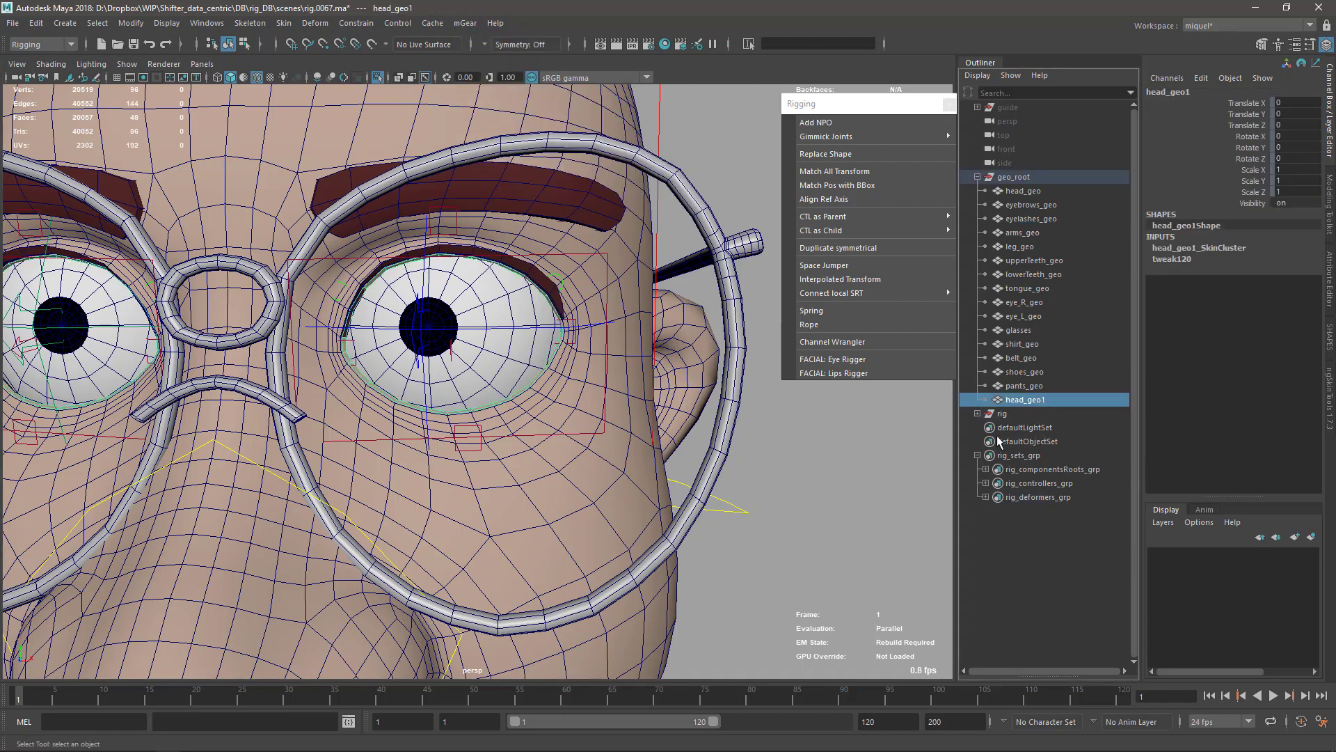
# Delete the head_geo1 helper mesh and set Blink to 1 on both eyes' over controls
pyautogui.press('Delete')
pyautogui.keyDown('alt'); pyautogui.moveTo(862, 404); pyautogui.dragTo(1002, 413, button='middle'); pyautogui.keyUp('alt')
pyautogui.click(739, 348)
pyautogui.keyDown('shift'); pyautogui.click(23, 348); pyautogui.keyUp('shift')
pyautogui.click(1246, 215)
pyautogui.moveTo(668, 487); pyautogui.dragTo(782, 492, button='middle')
pyautogui.click(783, 495)
# Change the skinning method of head_geo's skin cluster to Dual Quaternion
pyautogui.click(764, 501)
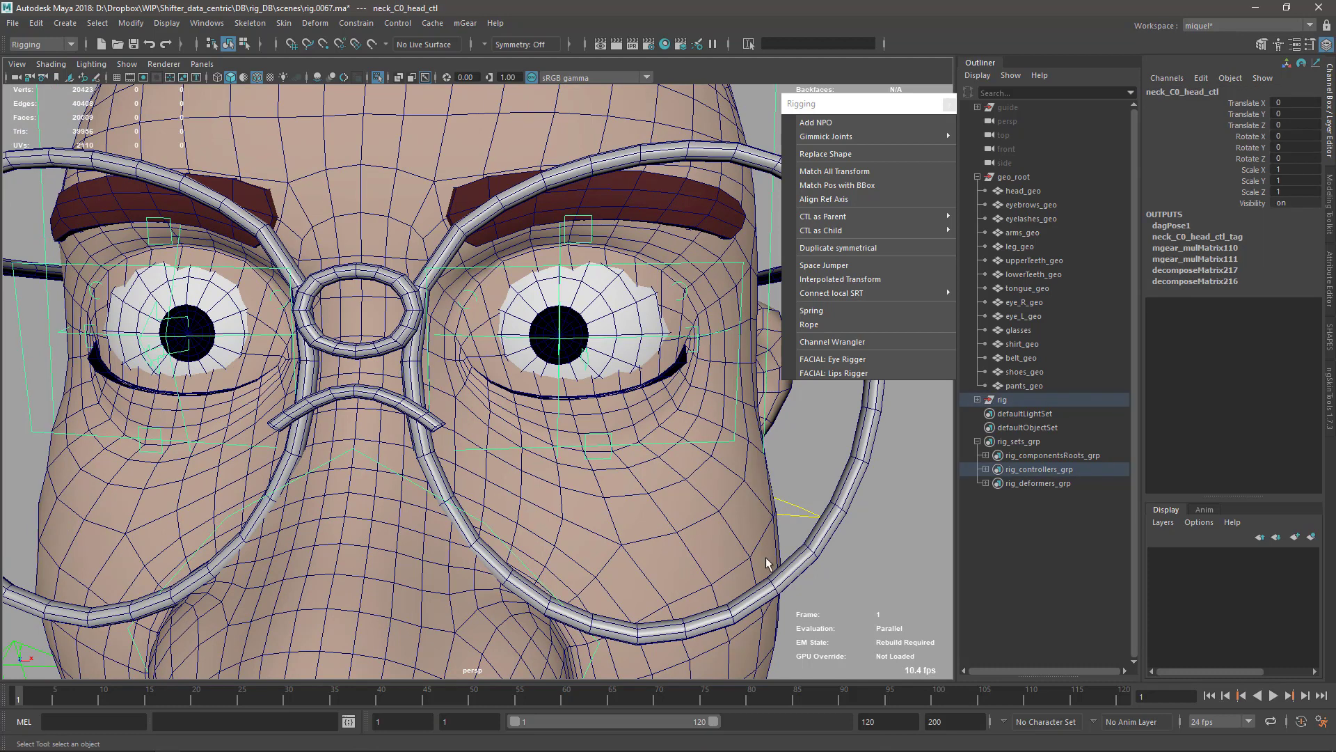
pyautogui.click(773, 642)
pyautogui.click(1206, 248)
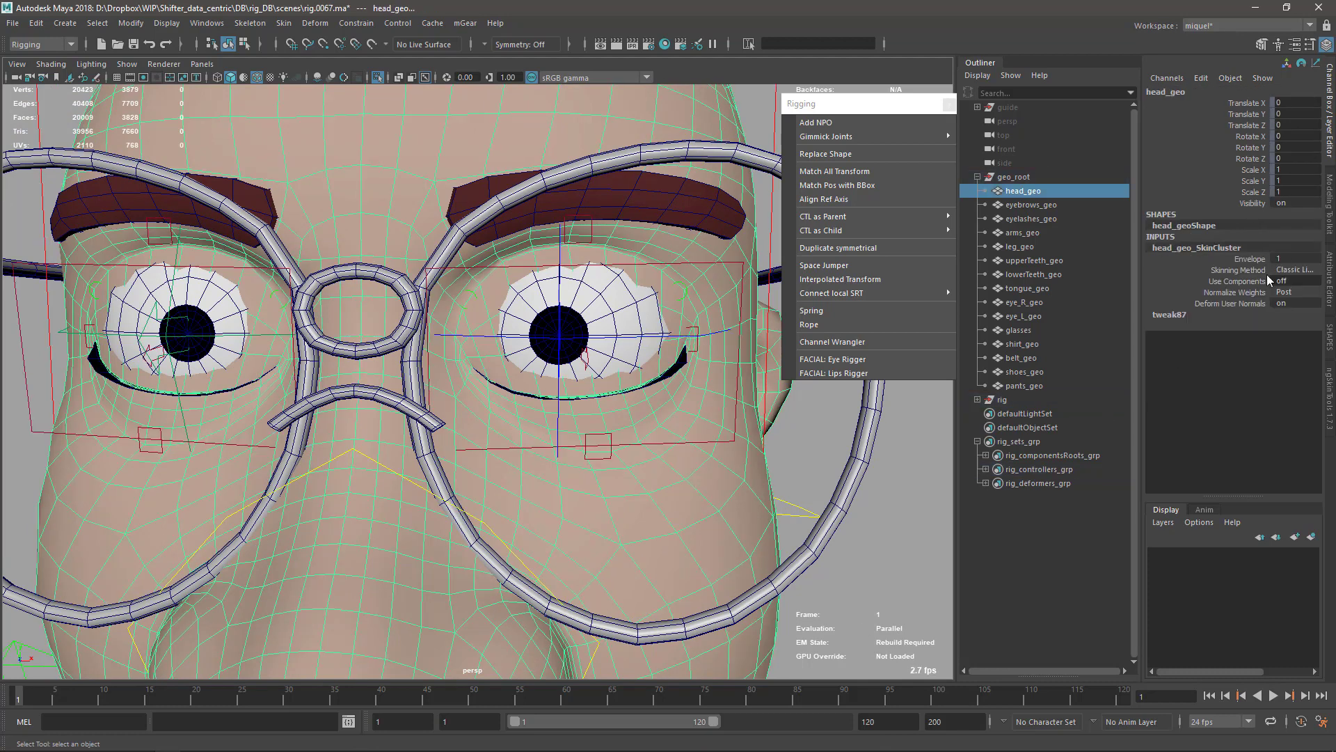
pyautogui.click(1252, 294)
pyautogui.click(1272, 273)
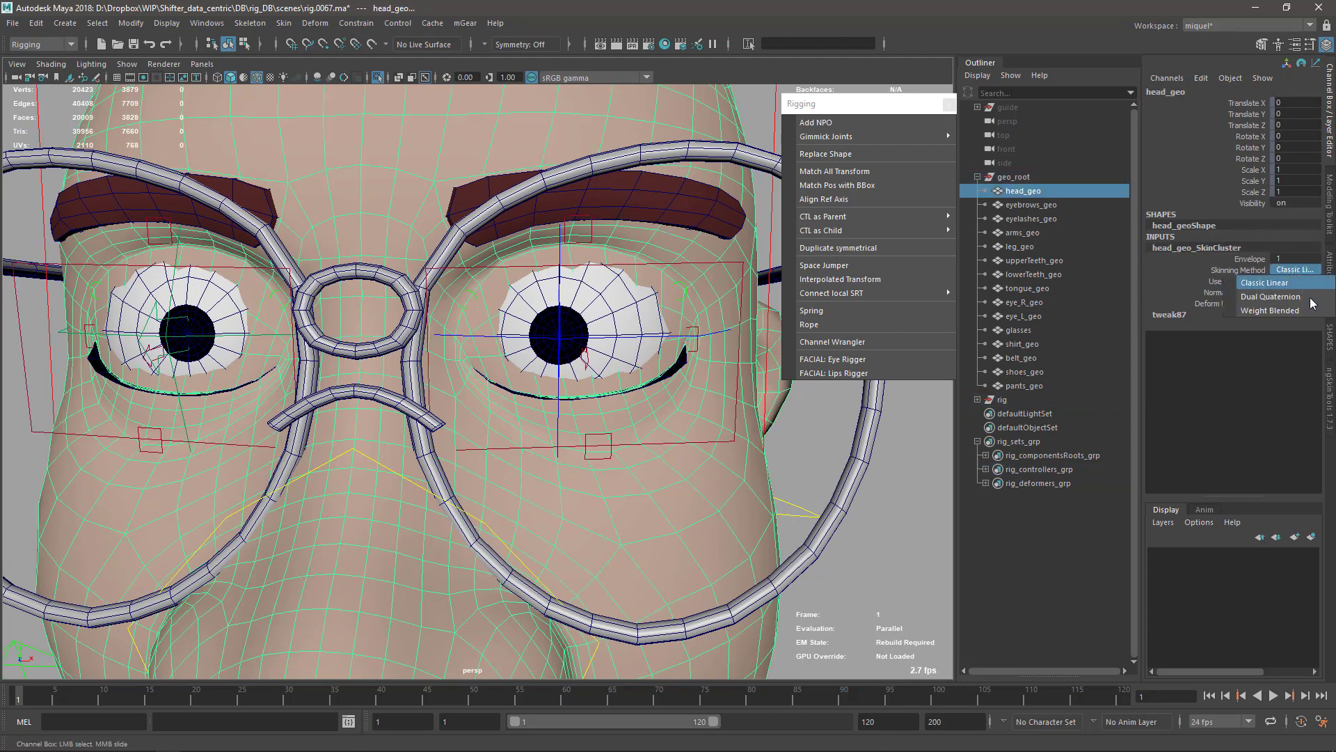
pyautogui.click(1277, 301)
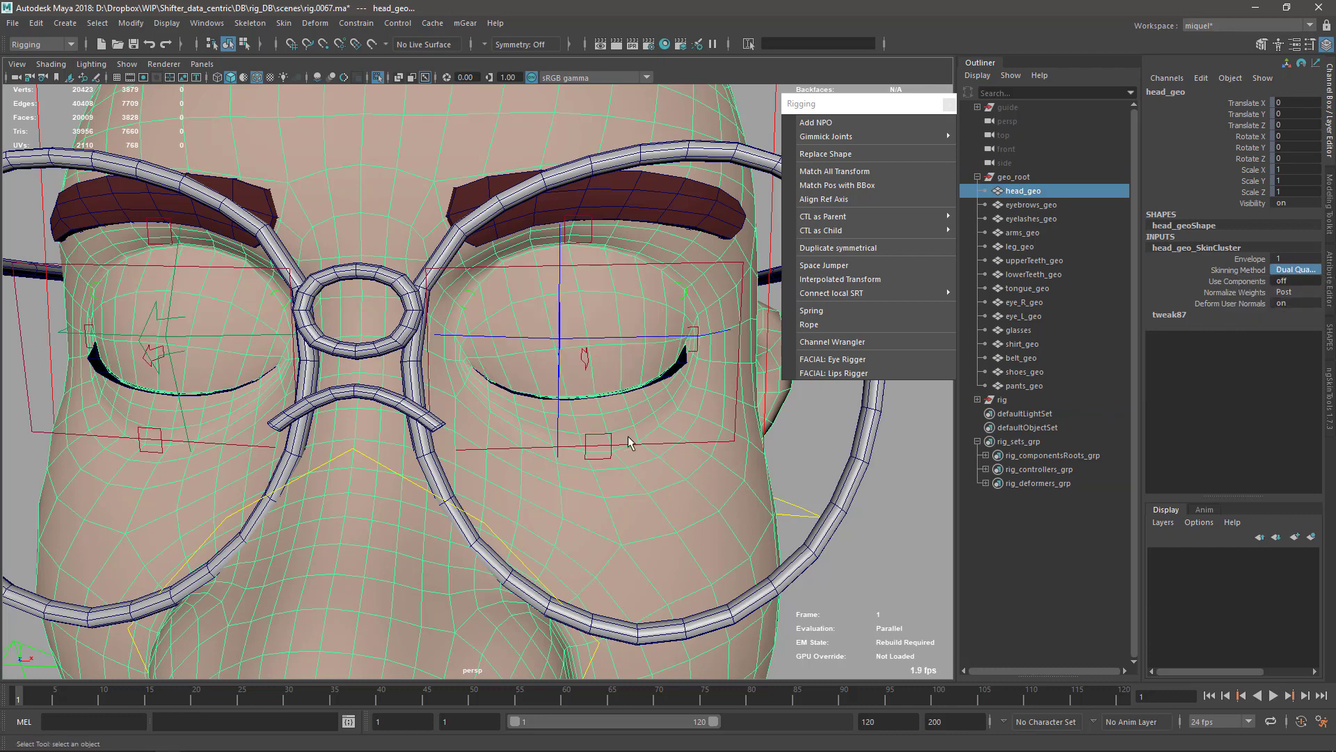
# Set Blink to 0 on both eye_R_over_ctl and eye_L_over_ctl
pyautogui.click(476, 478)
pyautogui.click(214, 449)
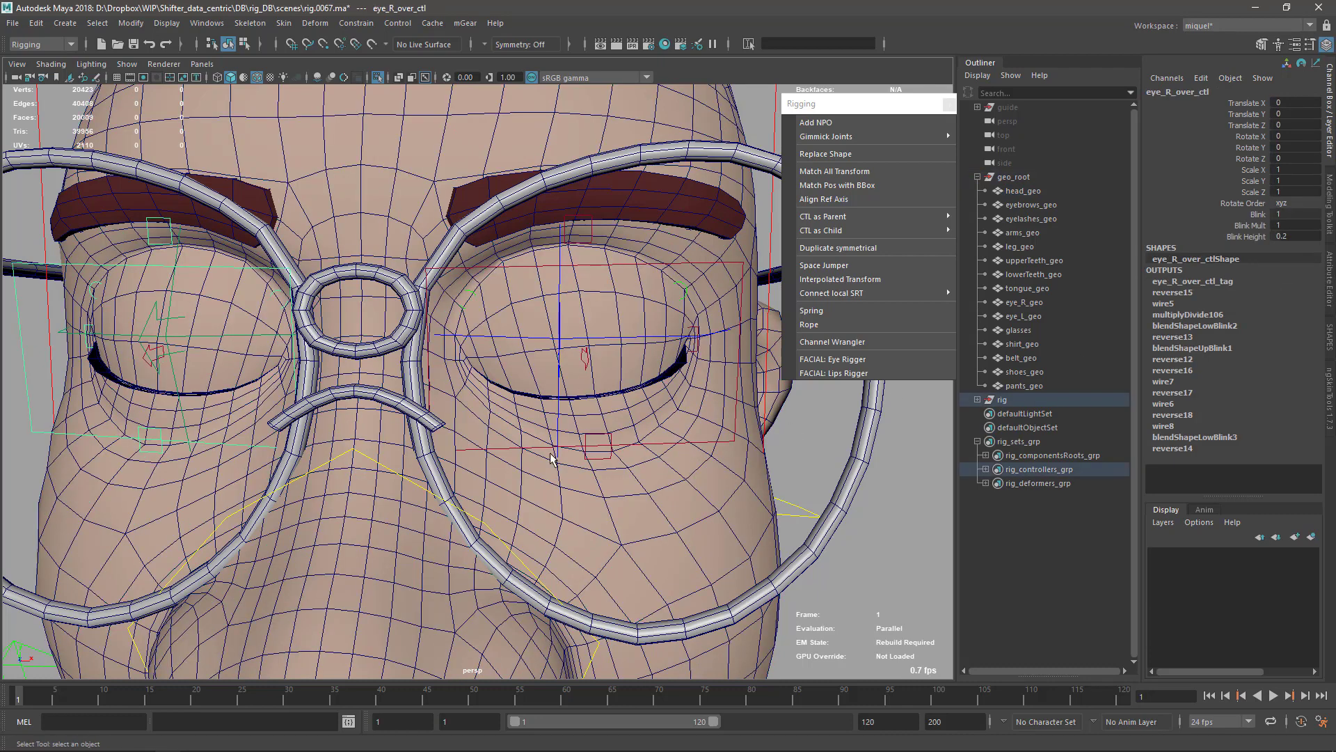
pyautogui.click(653, 449)
pyautogui.click(1258, 214)
pyautogui.moveTo(560, 422); pyautogui.dragTo(432, 407, button='middle')
pyautogui.scroll(-3, 433, 407)
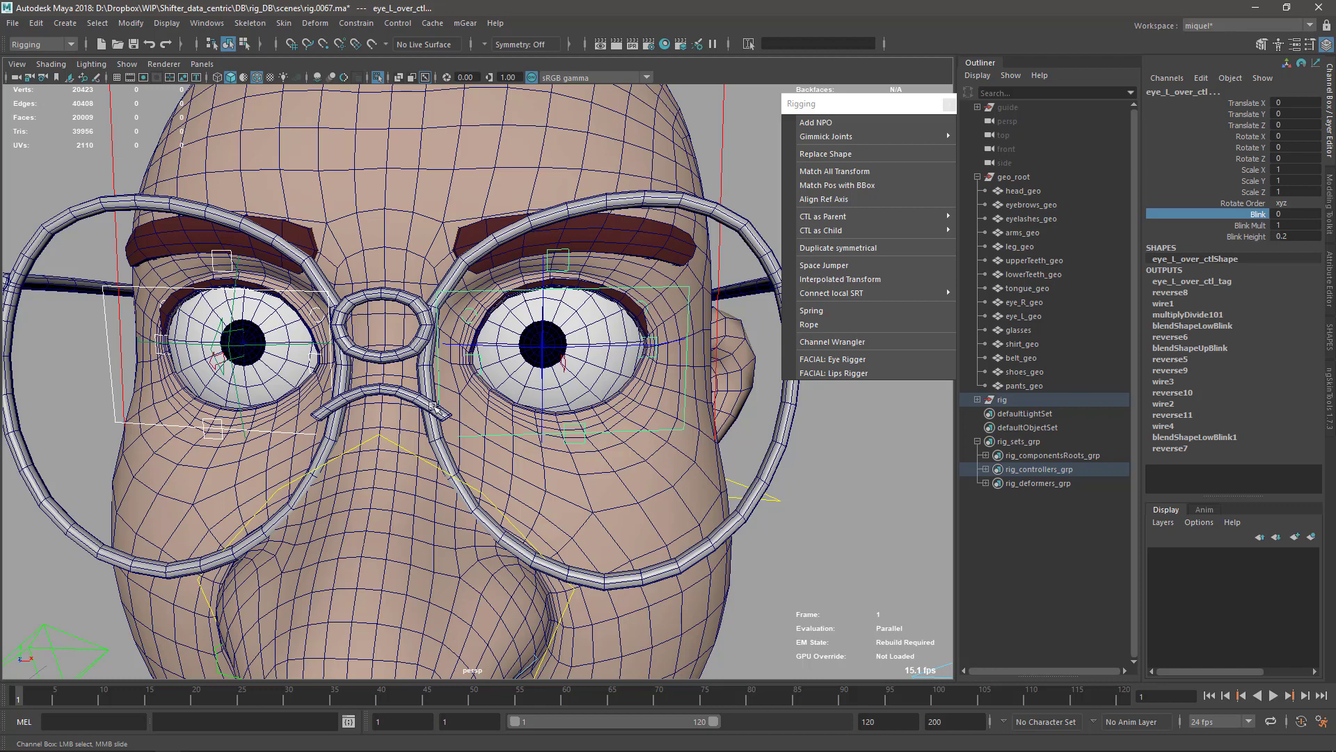
pyautogui.scroll(-3, 433, 407)
pyautogui.hotkey('alt', 'Tab')
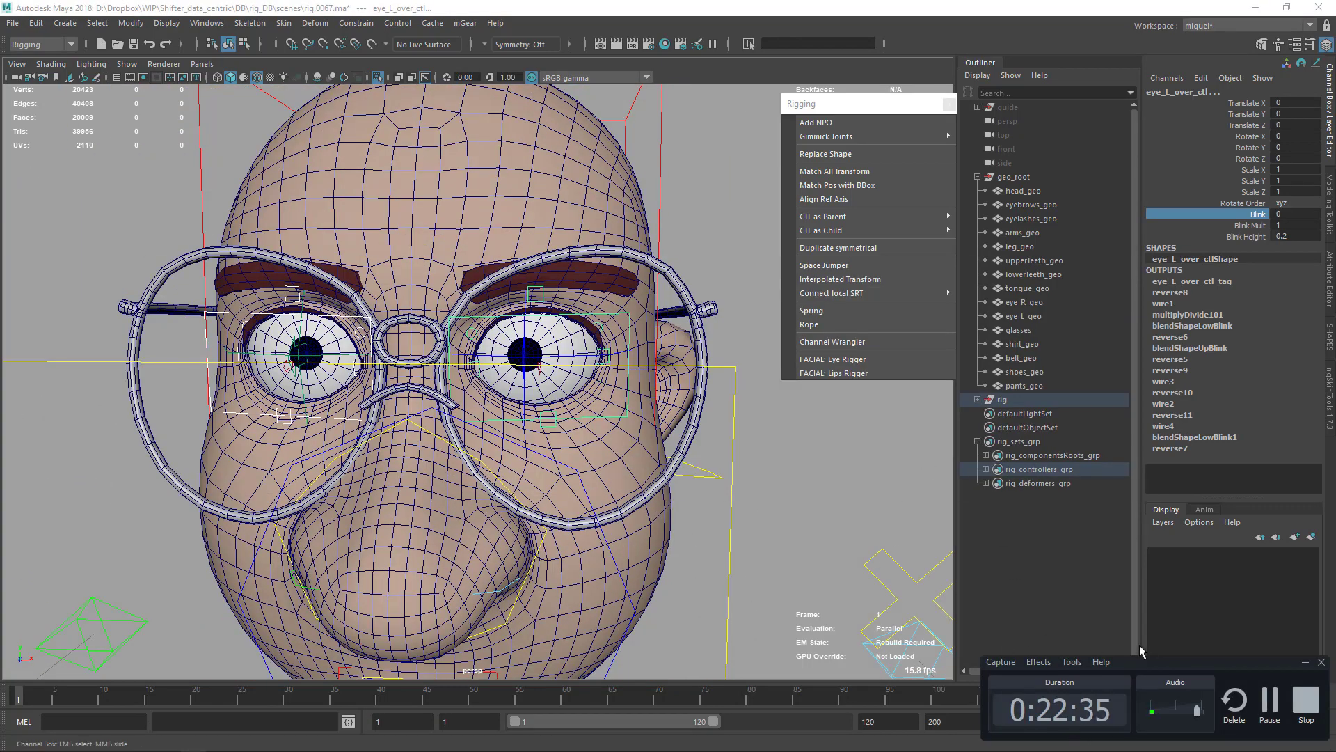
pyautogui.click(1305, 665)
# Test the jaw control mouth_C0_jaw_ctl with a downward move of about 0.87 units and undo it
pyautogui.scroll(5, 378, 427)
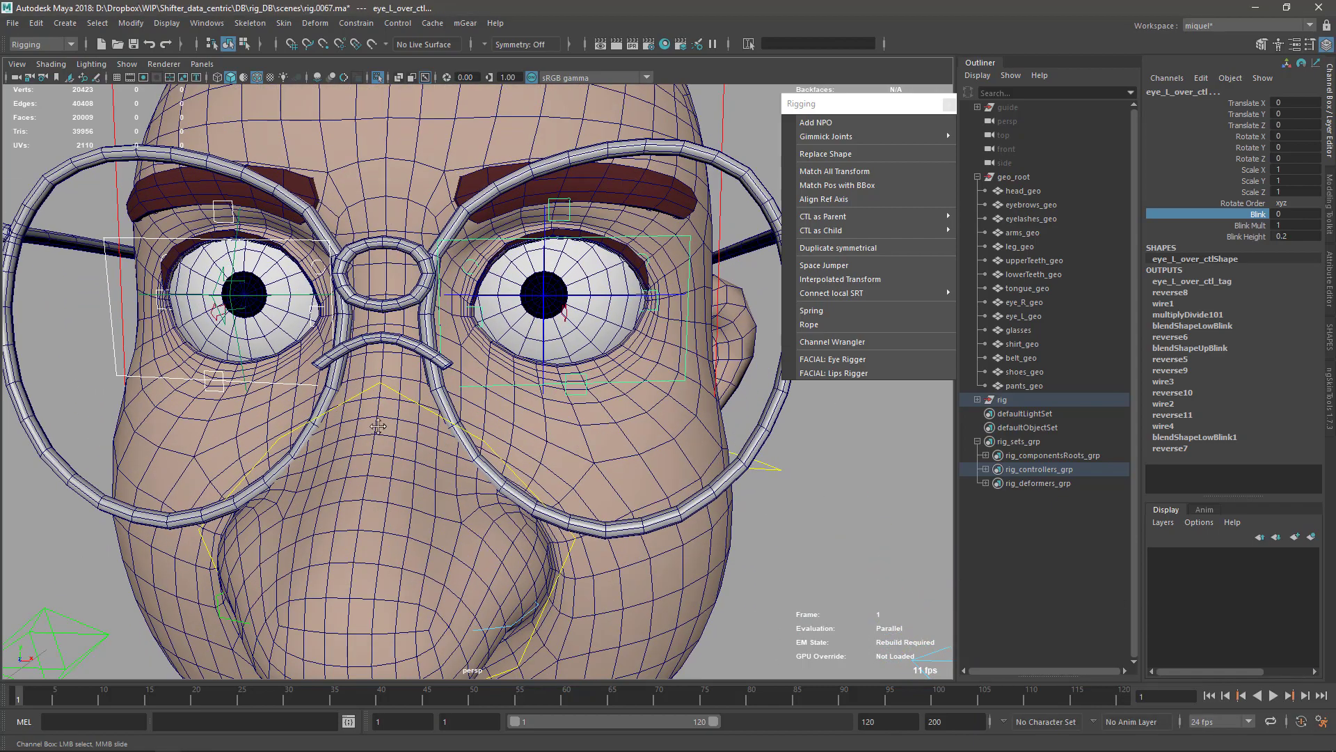
pyautogui.keyDown('alt'); pyautogui.moveTo(378, 427); pyautogui.dragTo(531, 536); pyautogui.keyUp('alt')
pyautogui.keyDown('alt'); pyautogui.moveTo(515, 541); pyautogui.dragTo(299, 397, button='right'); pyautogui.keyUp('alt')
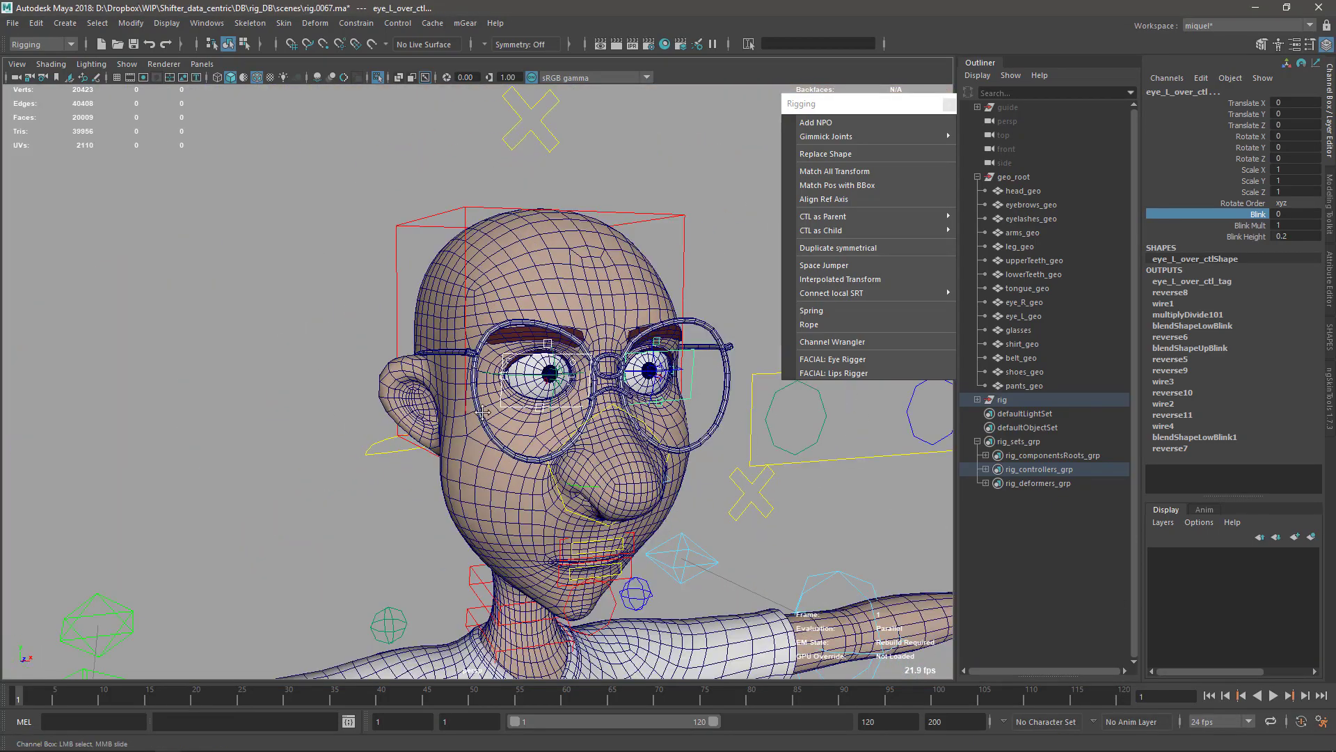
pyautogui.keyDown('alt'); pyautogui.moveTo(655, 494); pyautogui.dragTo(562, 458, button='middle'); pyautogui.keyUp('alt')
pyautogui.moveTo(511, 456)
pyautogui.keyDown('alt'); pyautogui.mouseDown(button='right')
pyautogui.moveTo(565, 550)
pyautogui.moveTo(459, 435)
pyautogui.moveTo(536, 453)
pyautogui.mouseUp(button='right'); pyautogui.keyUp('alt')
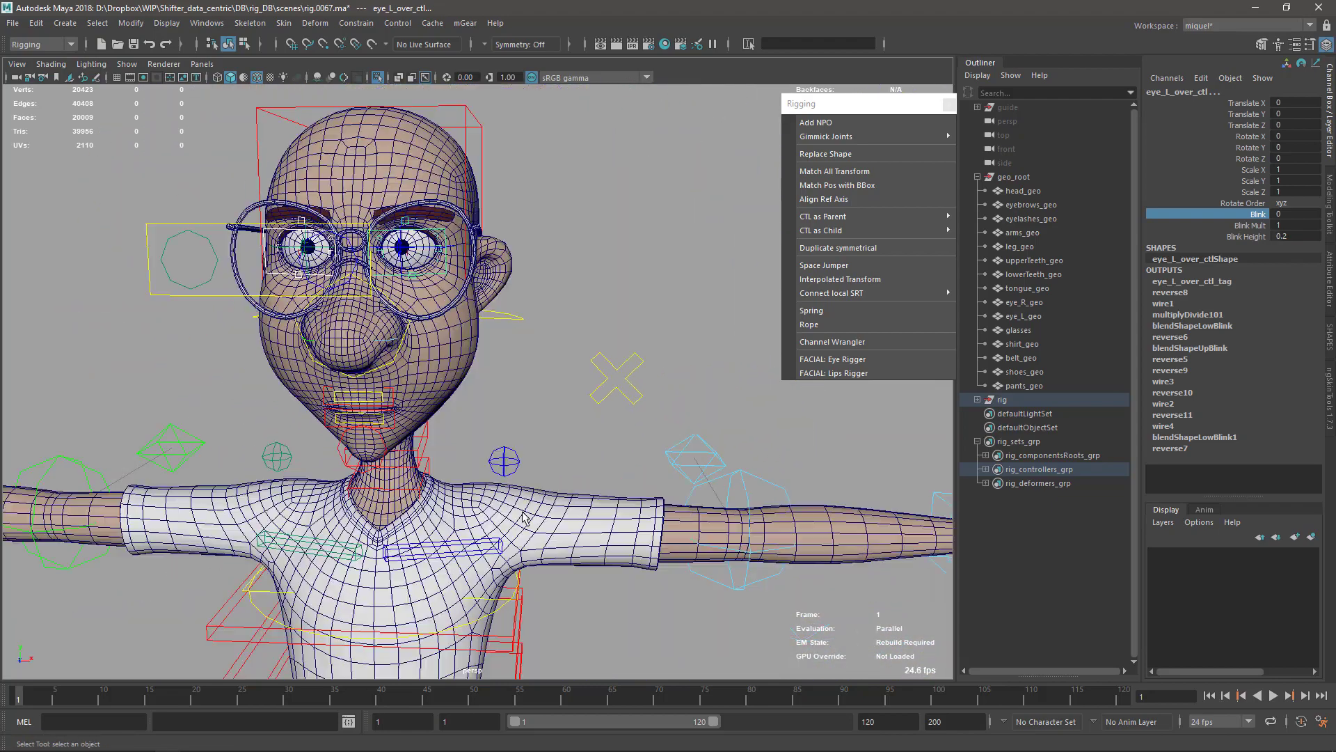
pyautogui.keyDown('alt'); pyautogui.moveTo(598, 445); pyautogui.dragTo(537, 438); pyautogui.keyUp('alt')
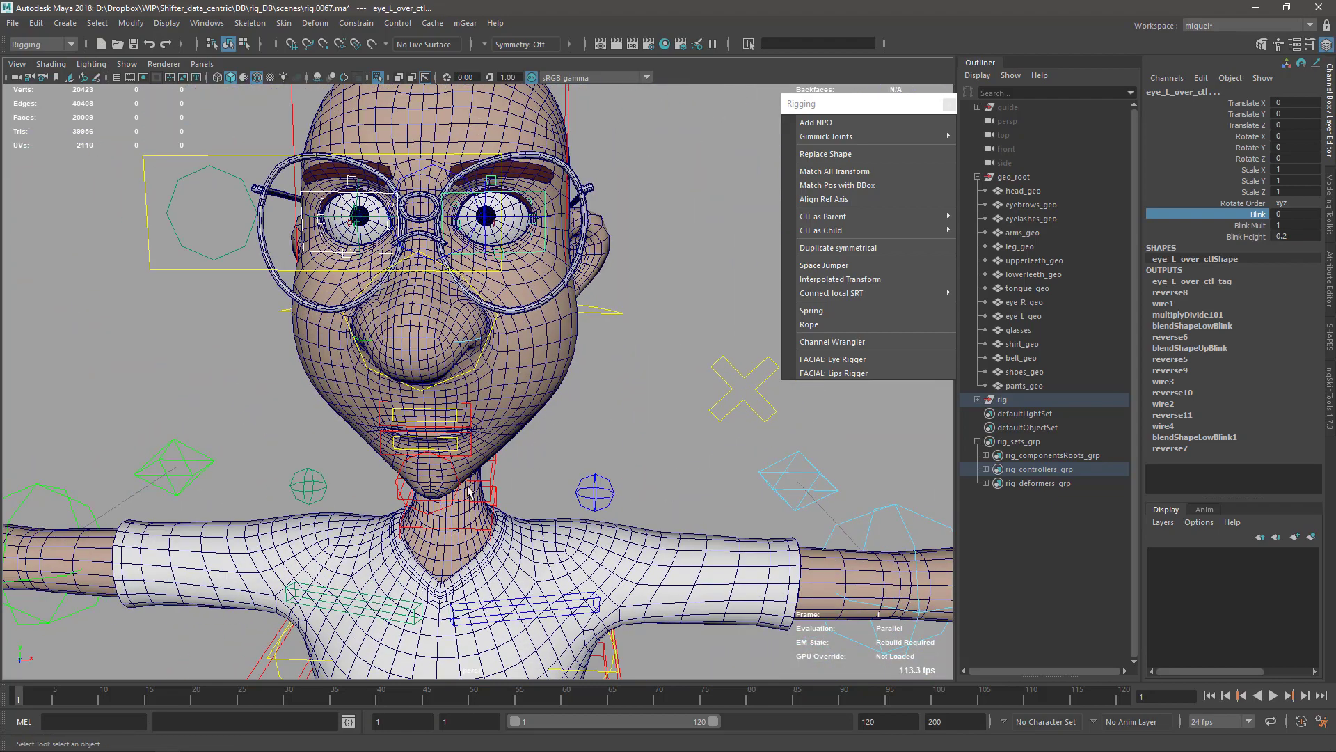
pyautogui.keyDown('alt'); pyautogui.moveTo(411, 345); pyautogui.dragTo(427, 384, button='middle'); pyautogui.keyUp('alt')
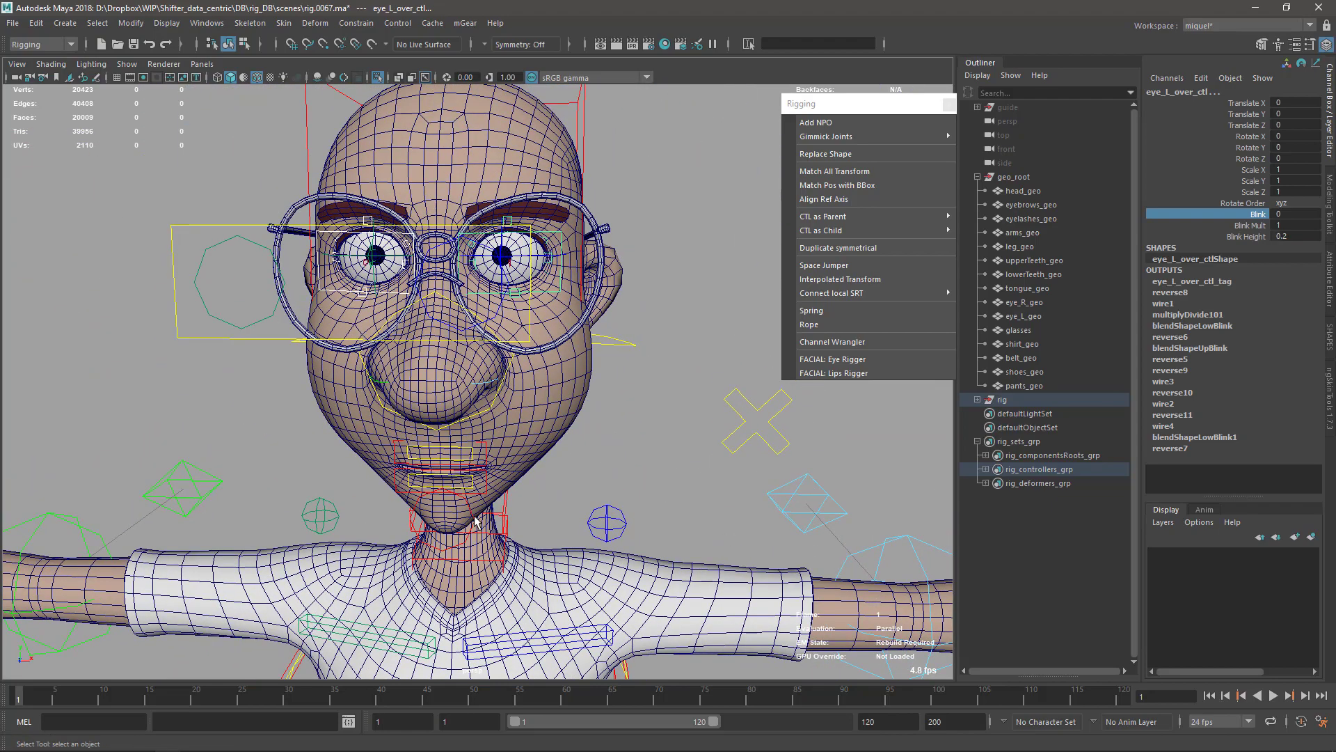
pyautogui.click(475, 516)
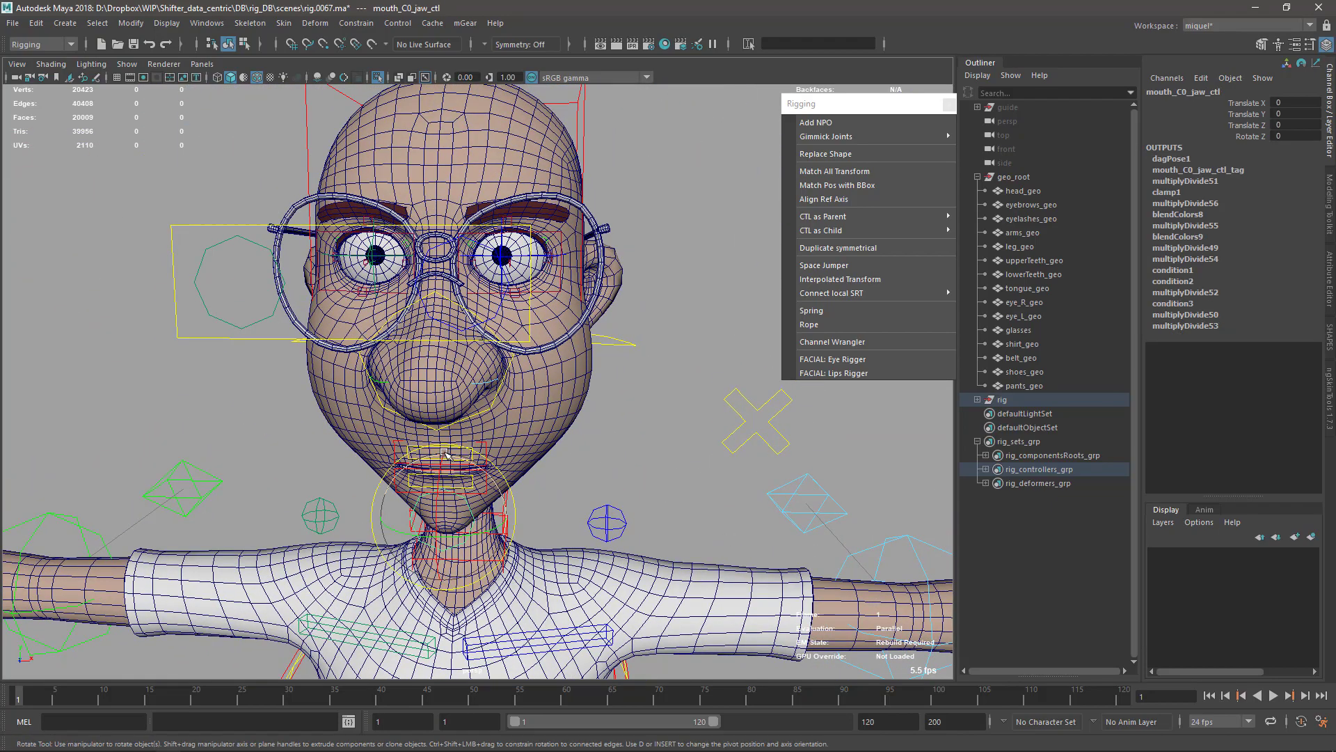
pyautogui.press('w')
pyautogui.moveTo(445, 450); pyautogui.dragTo(452, 460)
pyautogui.hotkey('ctrl', 'z')
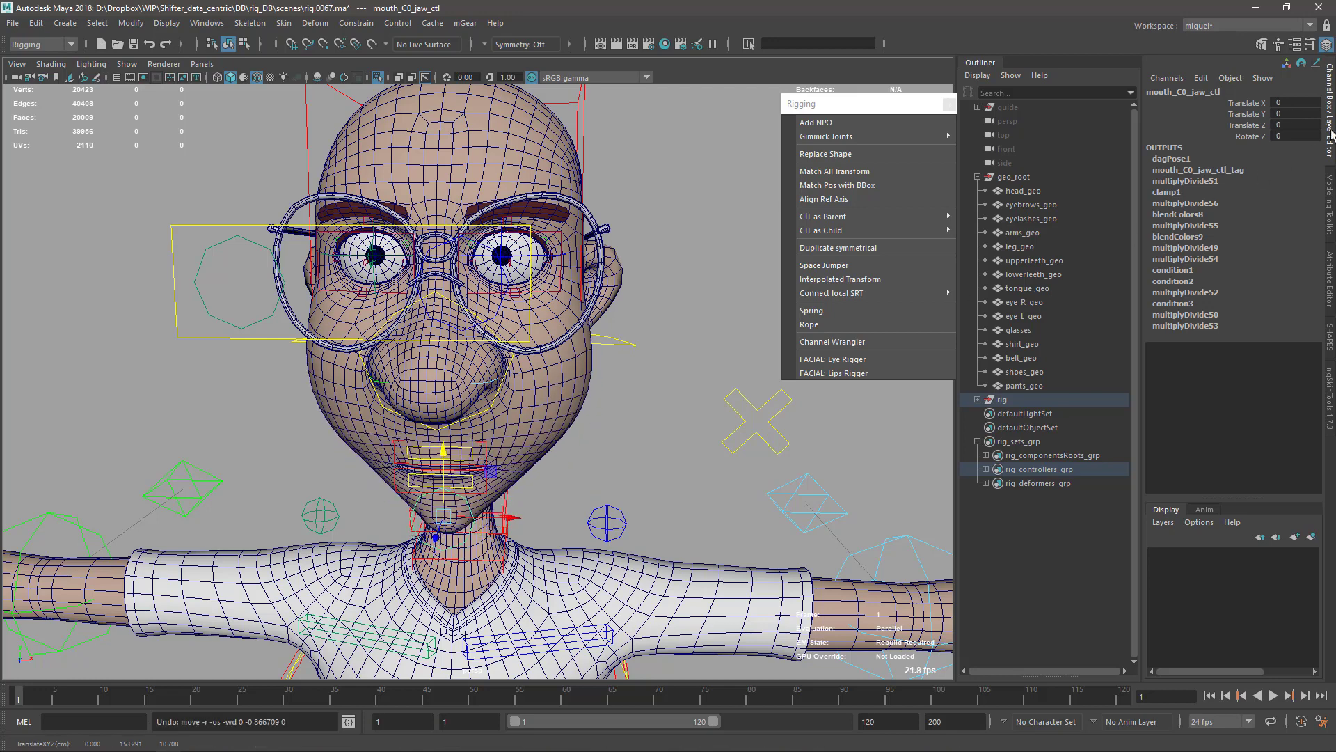
pyautogui.press('q')
# Set Sides Rotation to 1 and Vertical Rotation to 2 on headUI_C0_ctl above the head
pyautogui.keyDown('alt'); pyautogui.moveTo(480, 112); pyautogui.dragTo(481, 341, button='middle'); pyautogui.keyUp('alt')
pyautogui.click(460, 175)
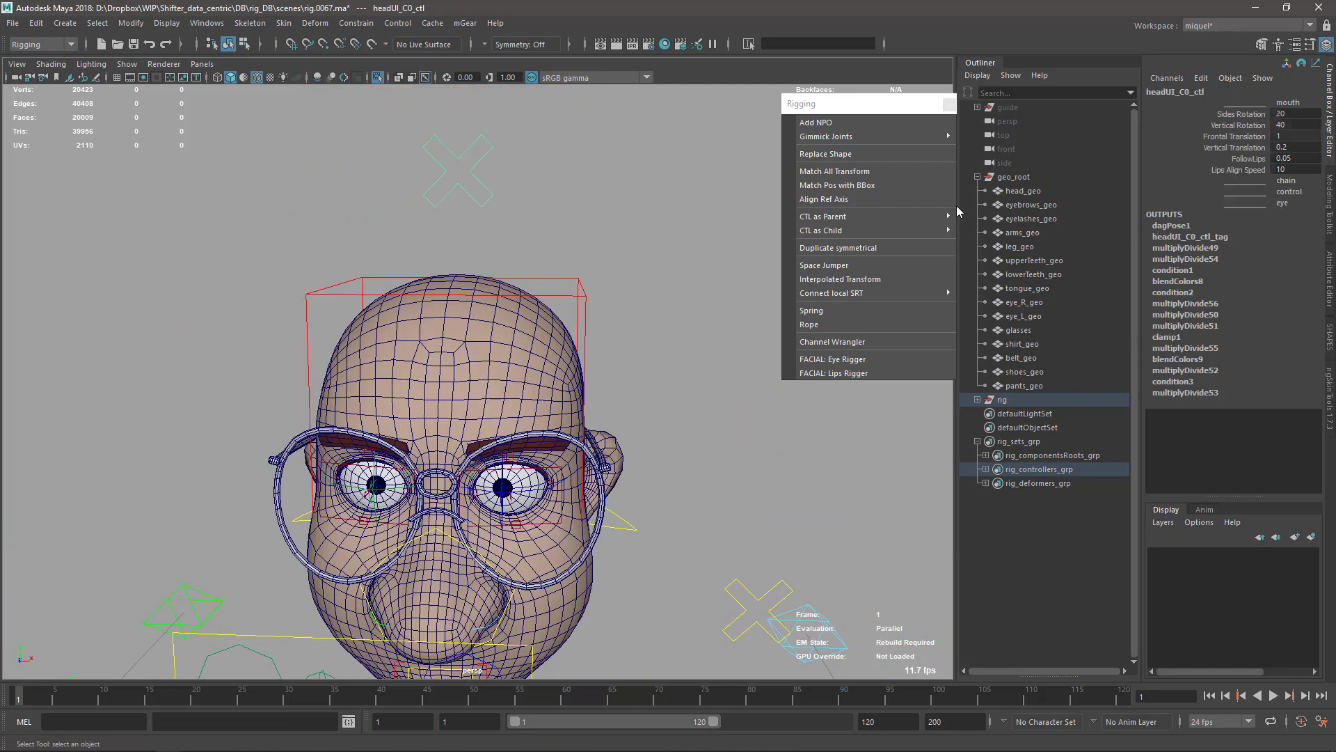
pyautogui.click(1291, 115)
pyautogui.write('1')
pyautogui.press('Tab')
pyautogui.press('Return')
# Save the scene incrementally, overwriting the existing rig.0068.ma
pyautogui.keyDown('alt'); pyautogui.moveTo(621, 529); pyautogui.dragTo(546, 438, button='right'); pyautogui.keyUp('alt')
pyautogui.keyDown('alt'); pyautogui.moveTo(546, 438); pyautogui.dragTo(534, 301, button='middle'); pyautogui.keyUp('alt')
pyautogui.hotkey('ctrl', 's')
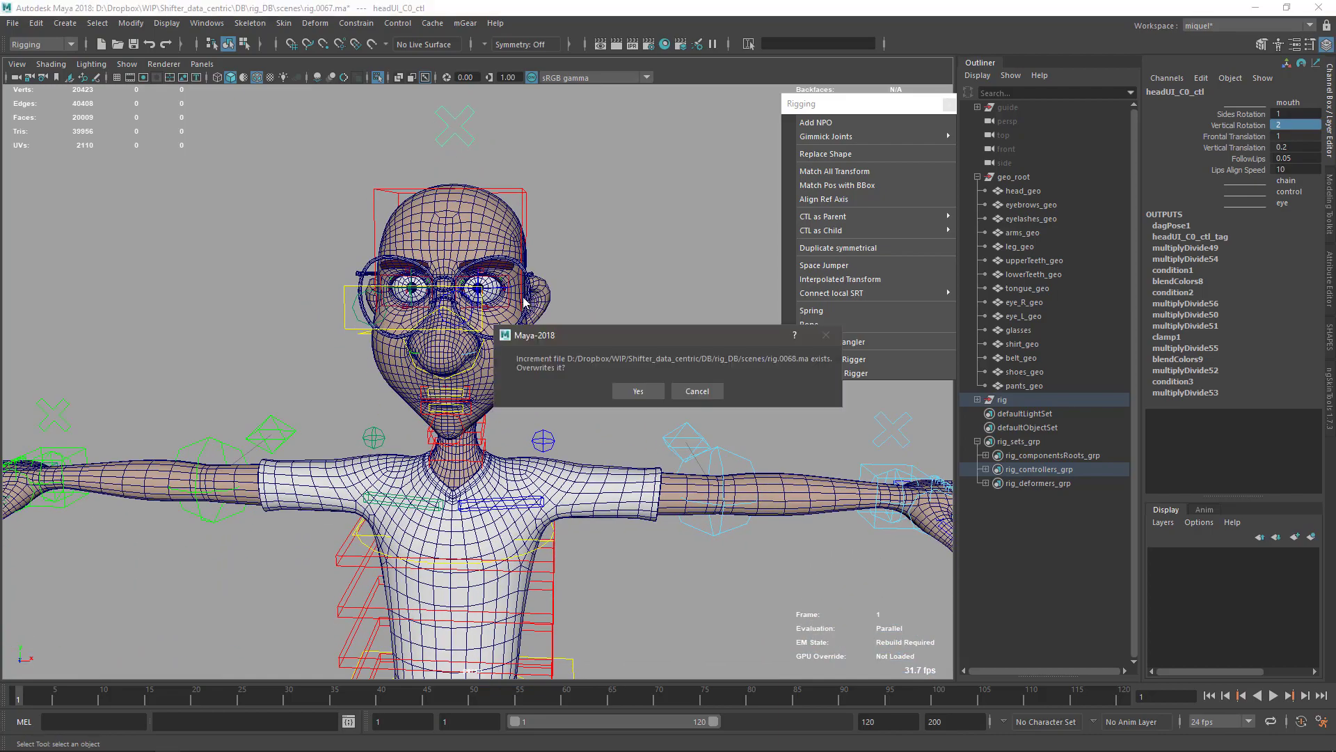
pyautogui.click(638, 391)
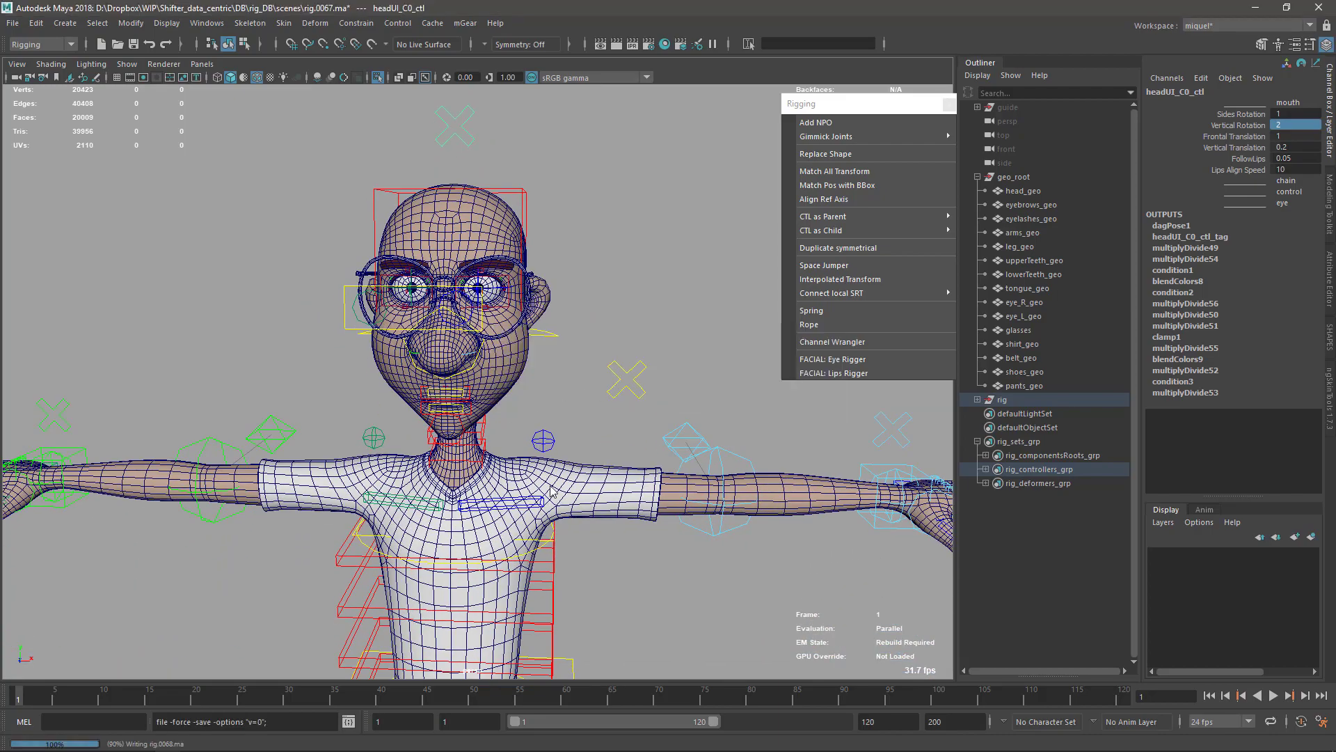
# Test the jaw opening by moving mouth_C0_jaw_ctl down about 7 units, and undo the move
pyautogui.scroll(6, 566, 356)
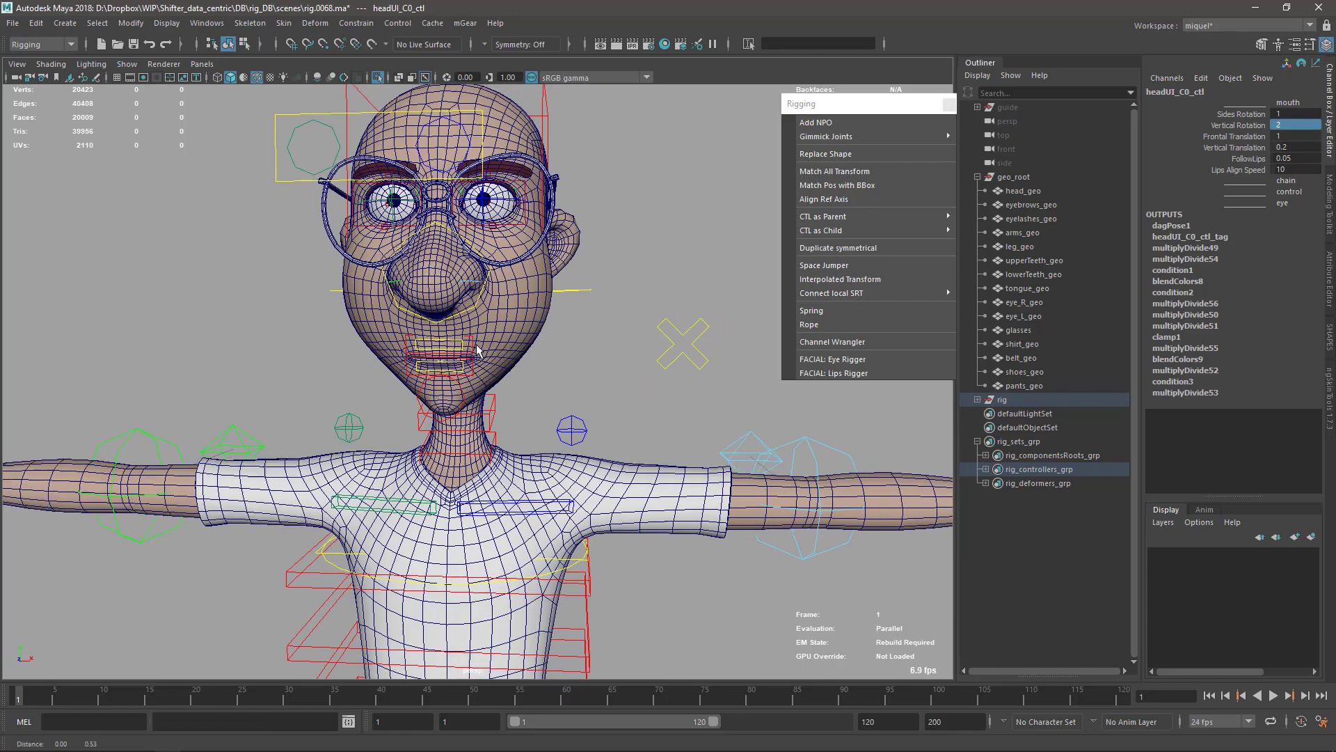
pyautogui.click(459, 408)
pyautogui.press('w')
pyautogui.click(444, 365)
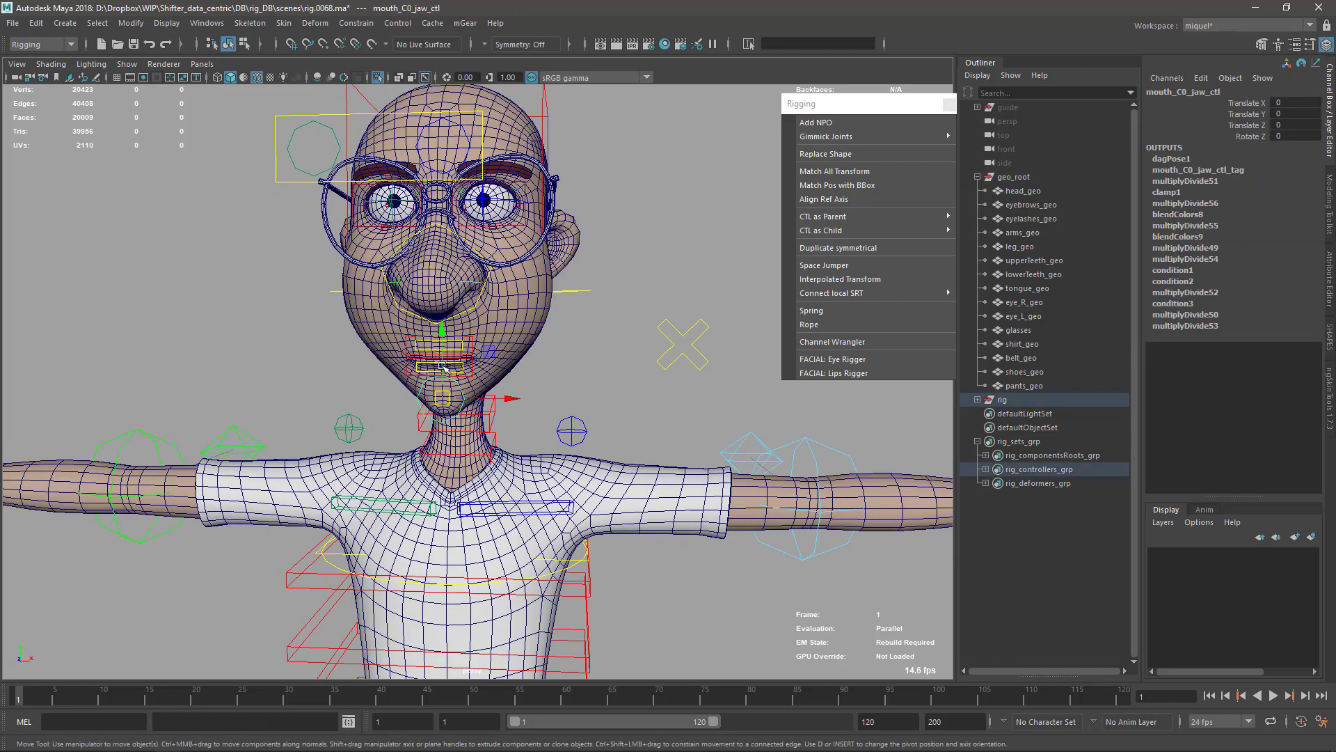
pyautogui.moveTo(444, 366); pyautogui.dragTo(446, 416)
pyautogui.hotkey('ctrl', 'z')
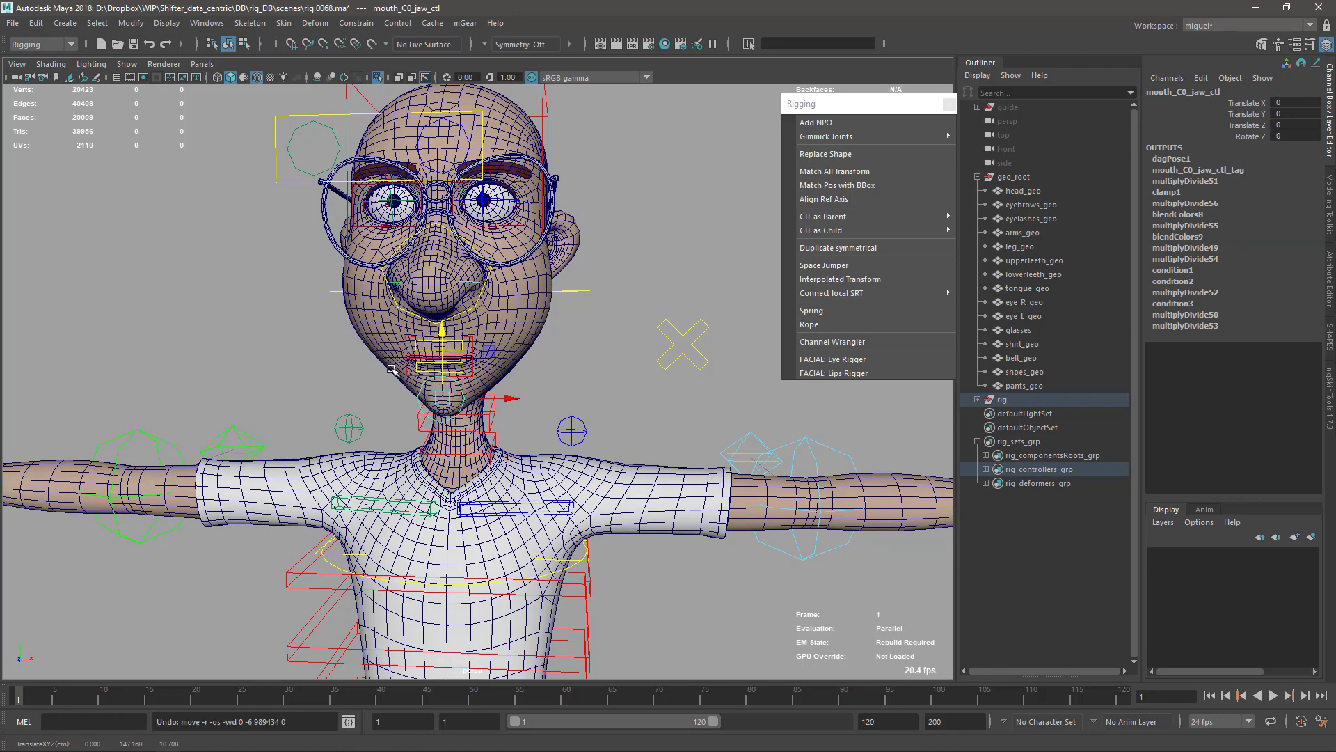
pyautogui.scroll(5, 391, 369)
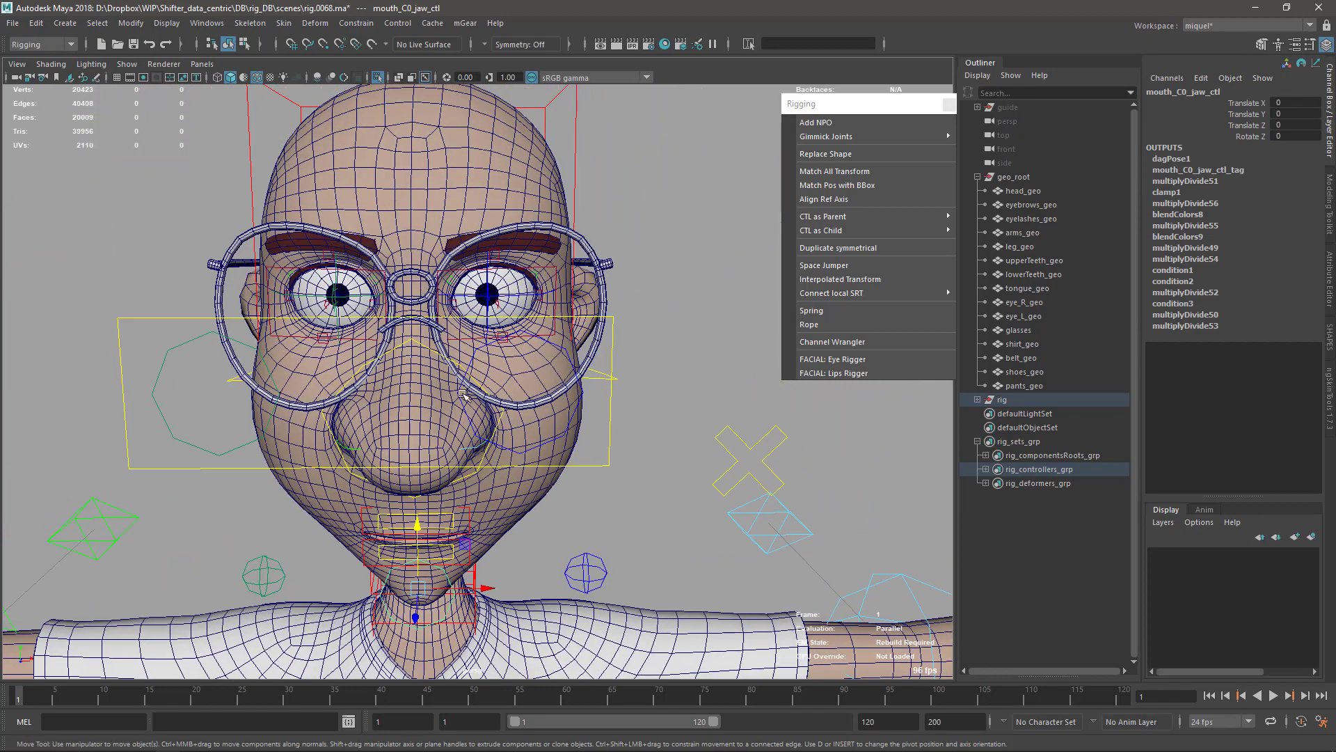
pyautogui.press('q')
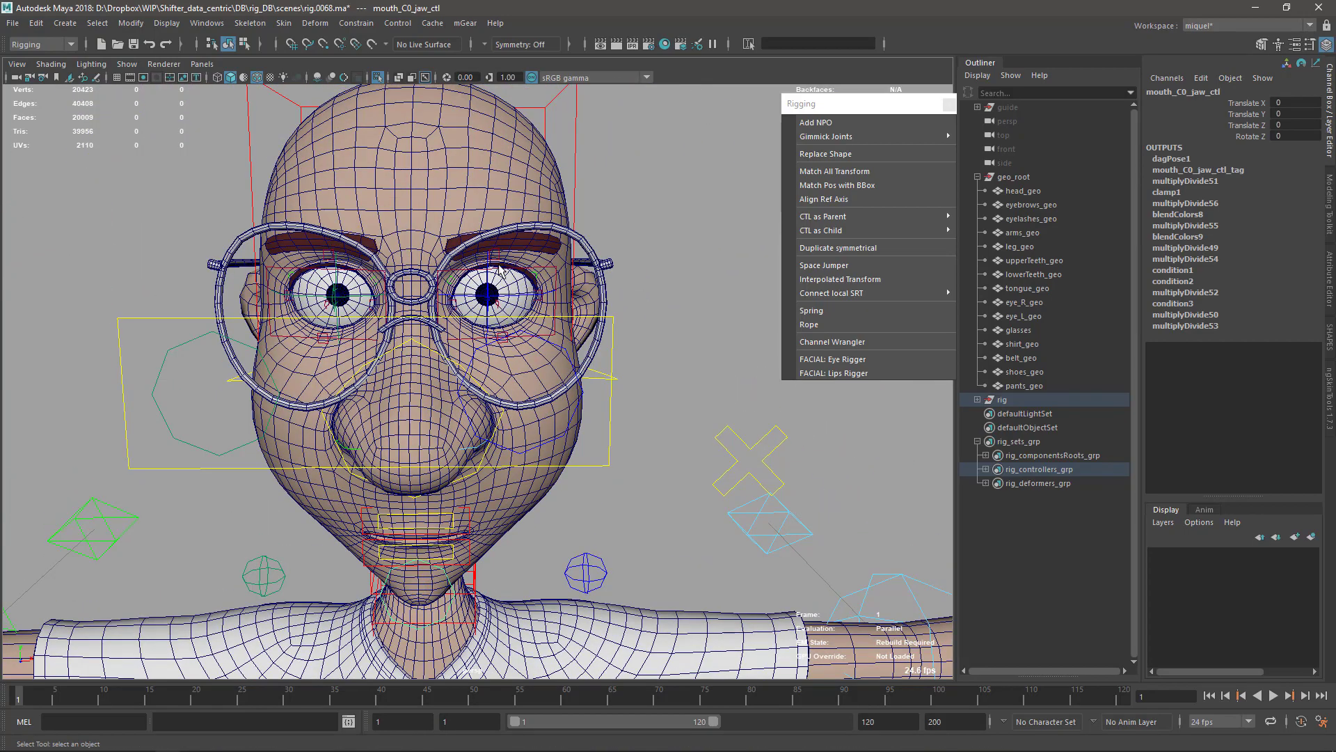
# Test the left upper eyelid by pulling eye_L_upMid_ctl down about 5.2 units, and undo the moves
pyautogui.scroll(4, 485, 300)
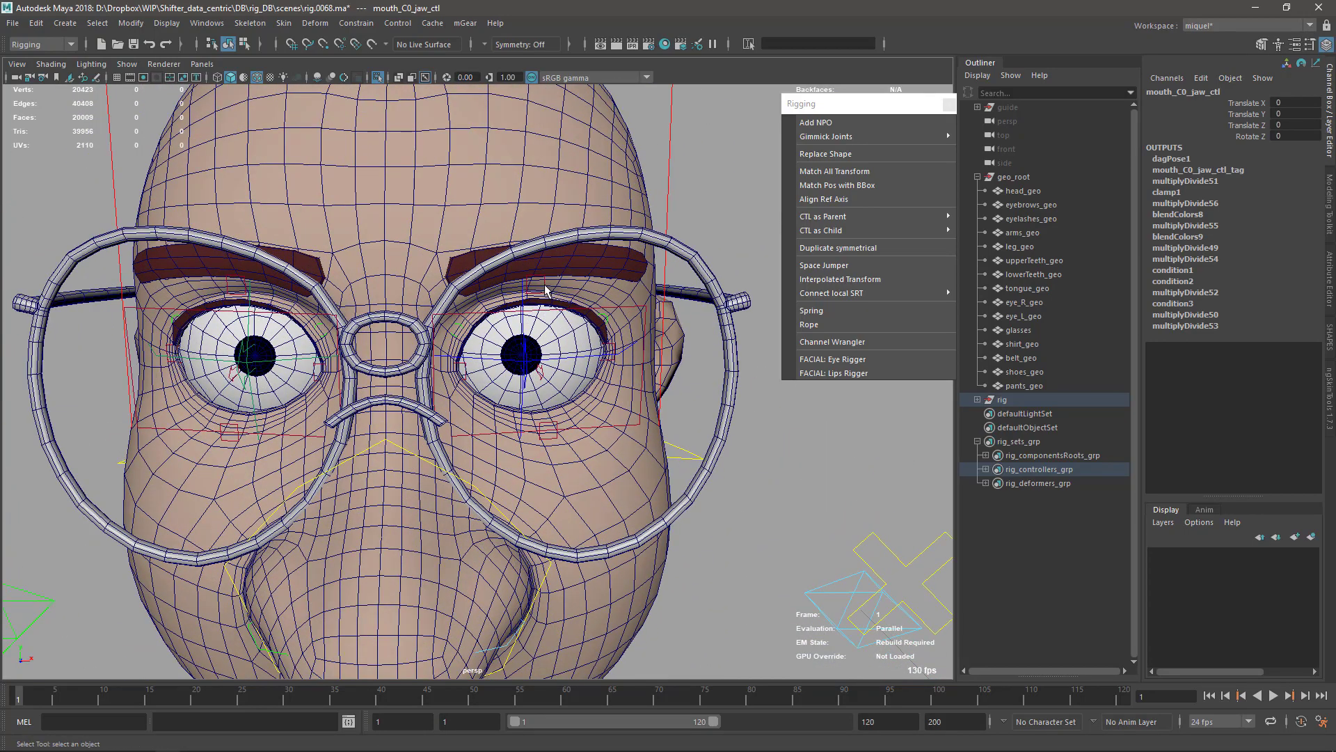
pyautogui.click(546, 291)
pyautogui.press('w')
pyautogui.moveTo(545, 291); pyautogui.dragTo(540, 375)
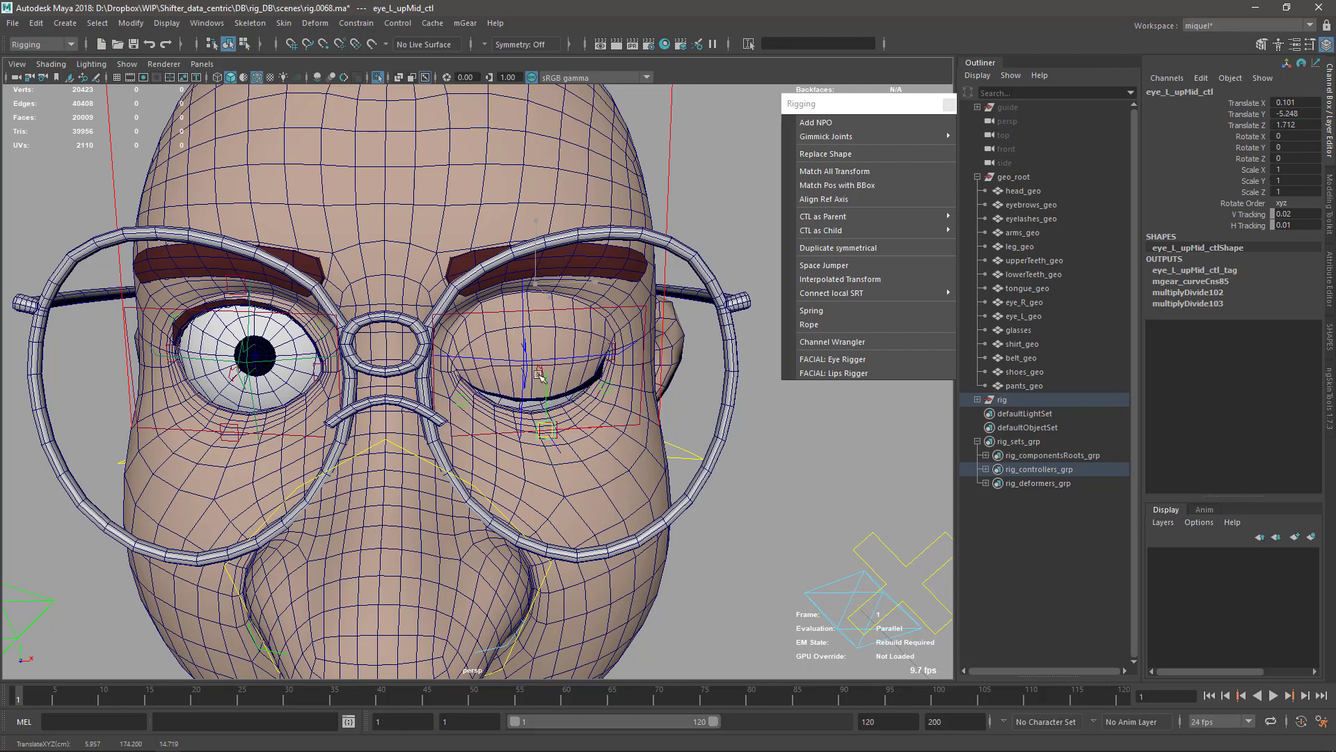
pyautogui.hotkey('ctrl', 'z')
pyautogui.hotkey('ctrl', 'z')
pyautogui.hotkey('ctrl', 'z')
pyautogui.hotkey('ctrl', 'z')
pyautogui.hotkey('ctrl', 'z')
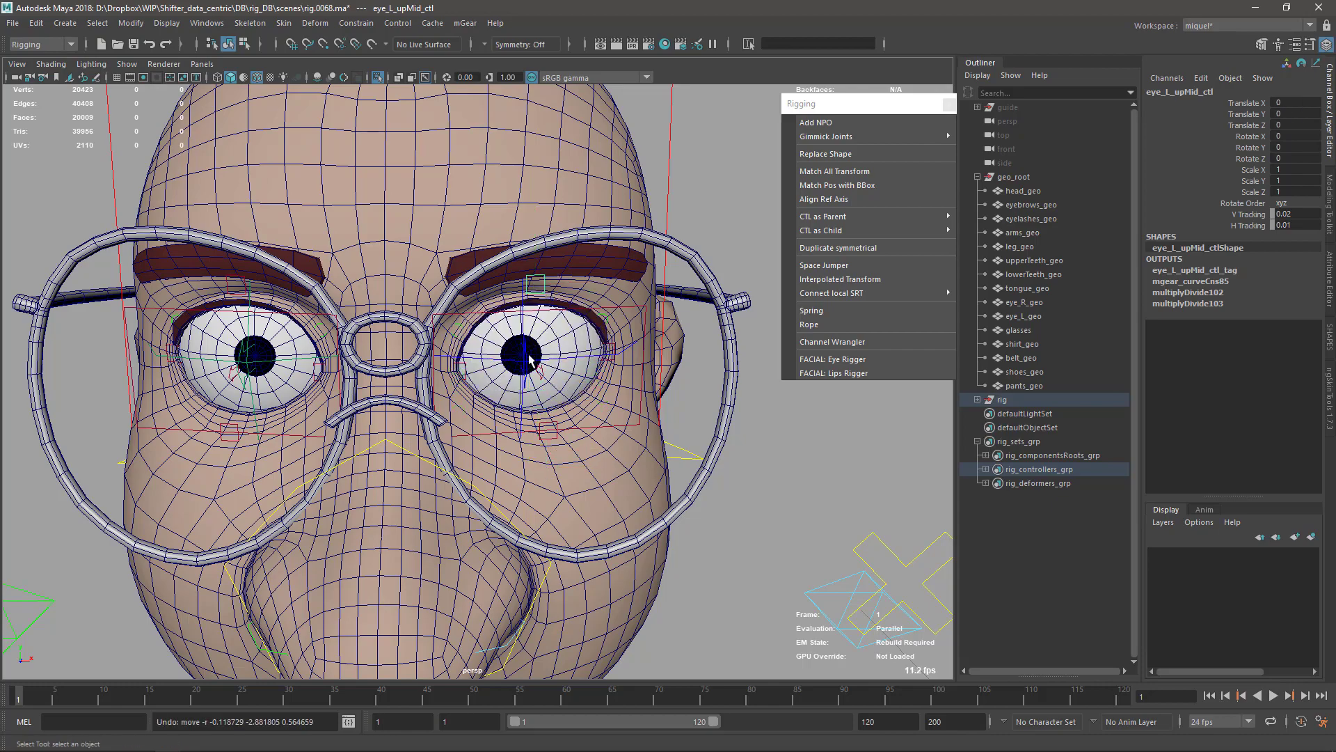
# Test the mouth deformation by moving mouth_C0_jaw_ctl up about 4.9 units, and undo the move
pyautogui.keyDown('alt'); pyautogui.moveTo(637, 466); pyautogui.dragTo(608, 485, button='right'); pyautogui.keyUp('alt')
pyautogui.keyDown('alt'); pyautogui.moveTo(608, 485); pyautogui.dragTo(616, 348, button='middle'); pyautogui.keyUp('alt')
pyautogui.click(618, 433)
pyautogui.keyDown('alt'); pyautogui.moveTo(615, 348); pyautogui.dragTo(540, 410, button='right'); pyautogui.keyUp('alt')
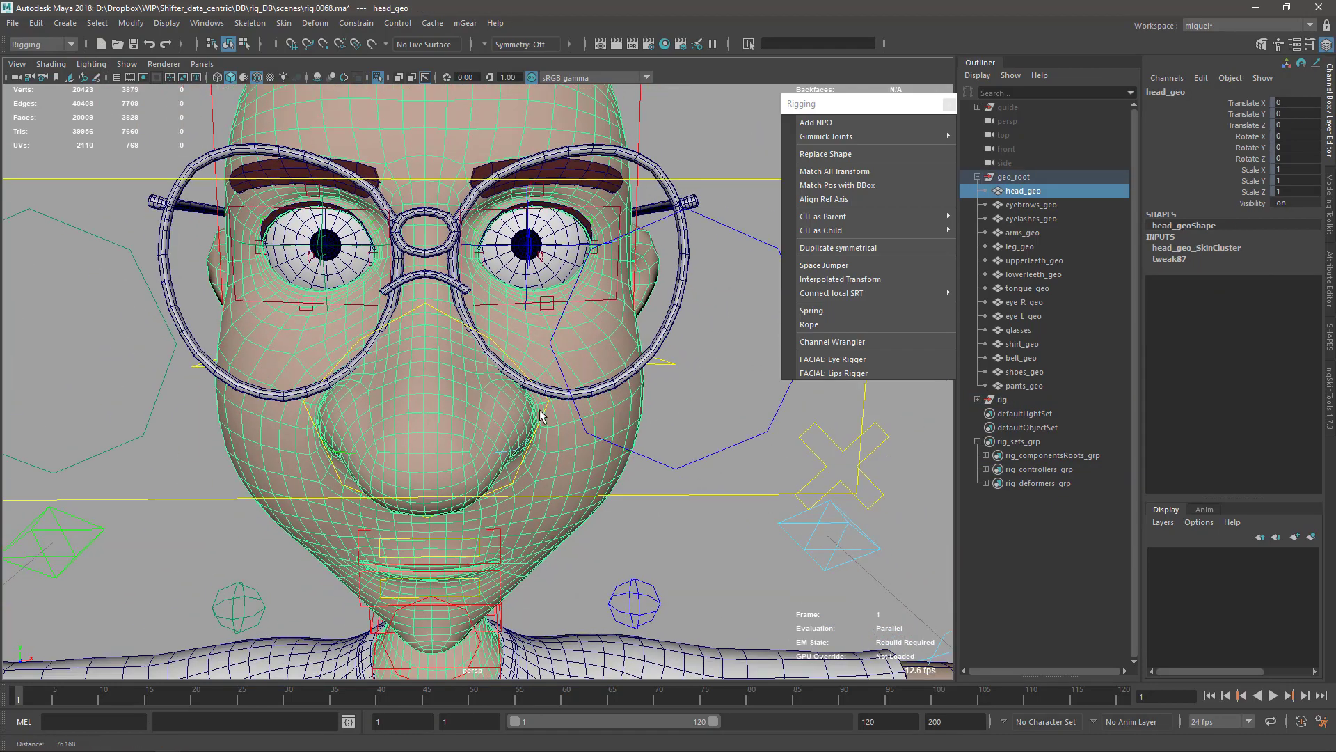
pyautogui.keyDown('alt'); pyautogui.moveTo(515, 480); pyautogui.dragTo(503, 344, button='middle'); pyautogui.keyUp('alt')
pyautogui.keyDown('alt'); pyautogui.moveTo(503, 344); pyautogui.dragTo(508, 458, button='right'); pyautogui.keyUp('alt')
pyautogui.keyDown('alt'); pyautogui.moveTo(508, 458); pyautogui.dragTo(508, 339, button='middle'); pyautogui.keyUp('alt')
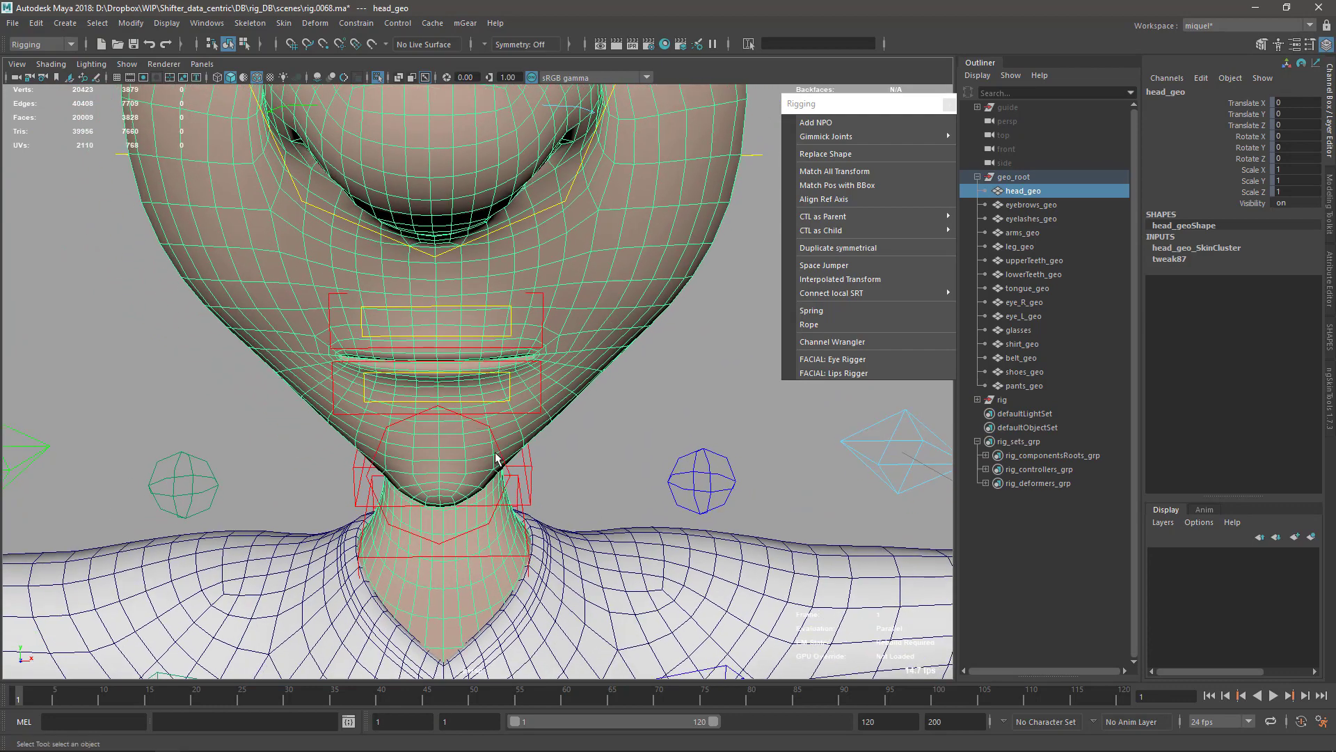
pyautogui.click(437, 420)
pyautogui.press('w')
pyautogui.moveTo(440, 344); pyautogui.dragTo(449, 311)
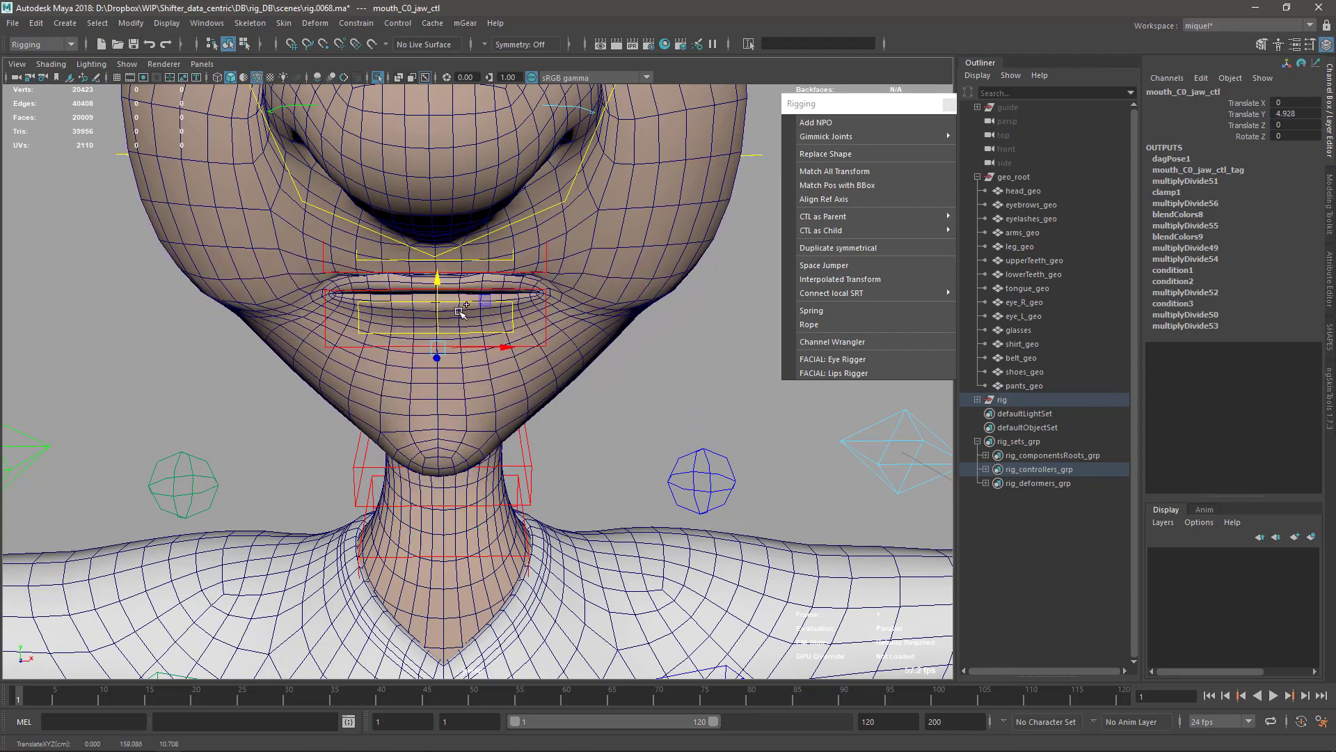
pyautogui.hotkey('ctrl', 'z')
# Examine the jaw, mouth and neck of the head mesh from a three-quarter angle
pyautogui.scroll(-6, 491, 422)
pyautogui.keyDown('alt'); pyautogui.moveTo(559, 437); pyautogui.dragTo(501, 441); pyautogui.keyUp('alt')
pyautogui.scroll(-2, 501, 442)
pyautogui.keyDown('alt'); pyautogui.moveTo(501, 441); pyautogui.dragTo(465, 497, button='middle'); pyautogui.keyUp('alt')
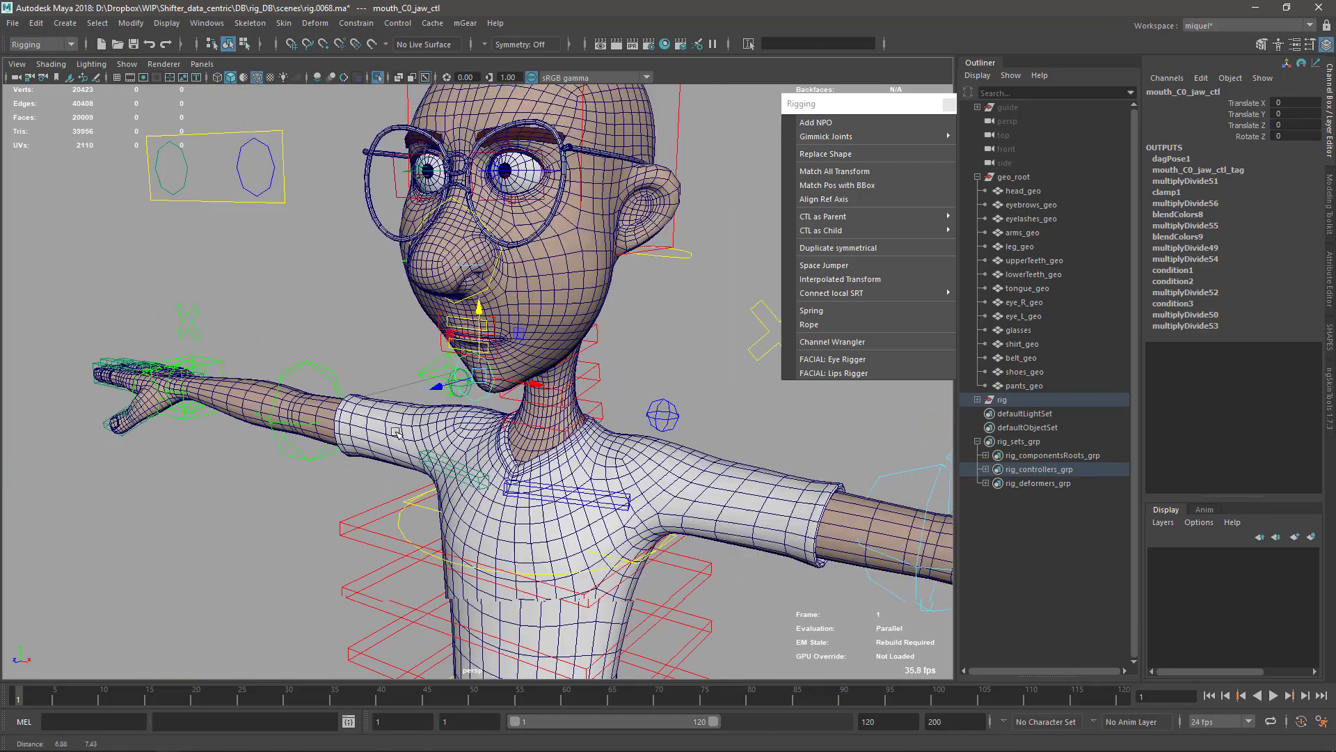
pyautogui.scroll(4, 529, 389)
pyautogui.keyDown('alt'); pyautogui.moveTo(624, 302); pyautogui.dragTo(509, 412, button='middle'); pyautogui.keyUp('alt')
pyautogui.scroll(2, 586, 341)
pyautogui.press('q')
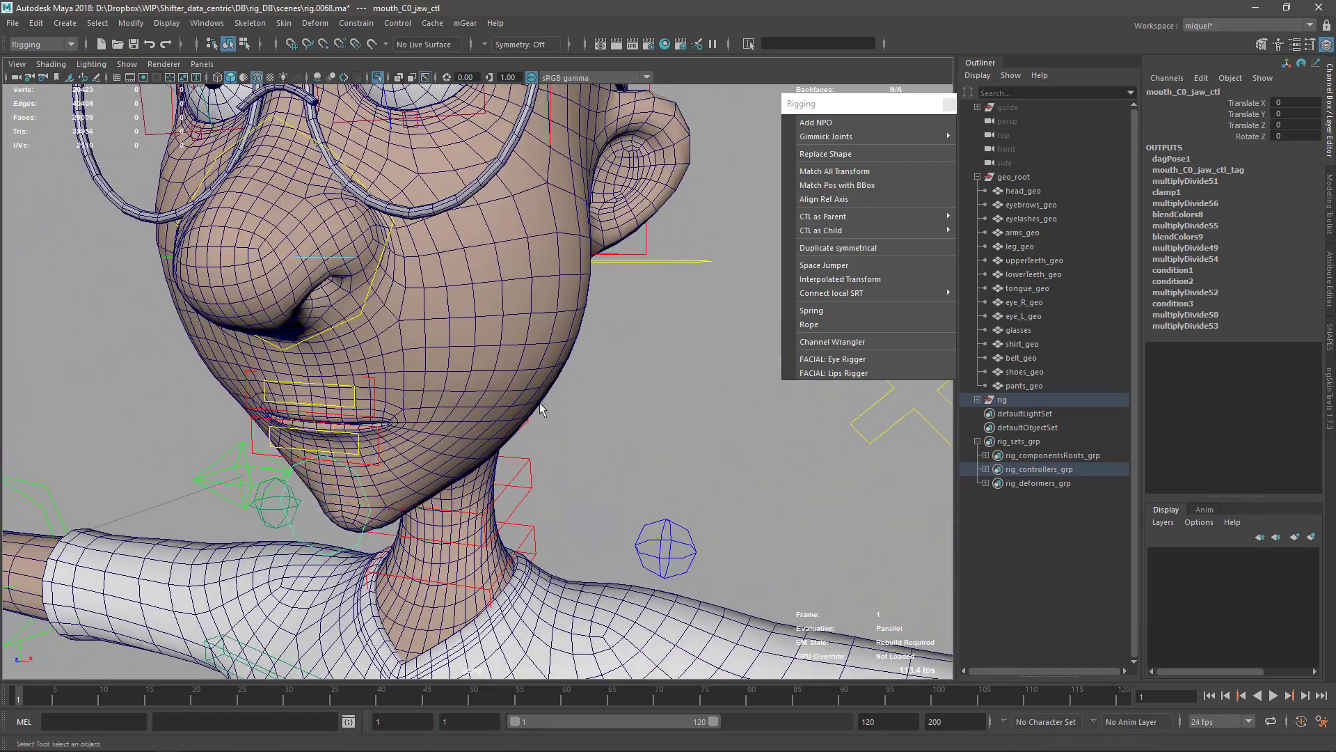
# Select head_geo and initialize its skinning layers in ngSkinTools
pyautogui.click(481, 391)
pyautogui.keyDown('alt'); pyautogui.moveTo(354, 390); pyautogui.dragTo(418, 372); pyautogui.keyUp('alt')
pyautogui.keyDown('alt'); pyautogui.moveTo(376, 373); pyautogui.dragTo(279, 383, button='right'); pyautogui.keyUp('alt')
pyautogui.keyDown('alt'); pyautogui.moveTo(278, 383); pyautogui.dragTo(418, 312, button='middle'); pyautogui.keyUp('alt')
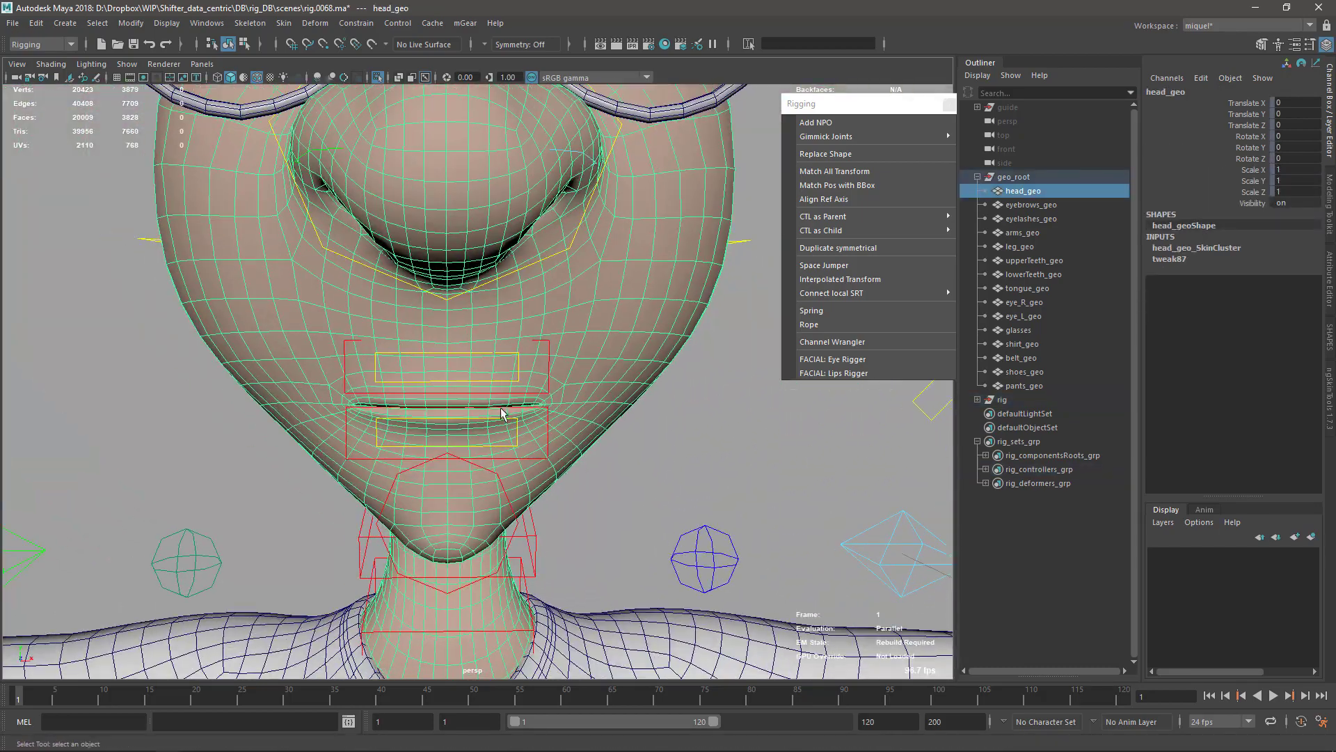
pyautogui.keyDown('alt'); pyautogui.moveTo(572, 481); pyautogui.dragTo(554, 445); pyautogui.keyUp('alt')
pyautogui.keyDown('alt'); pyautogui.moveTo(599, 435); pyautogui.dragTo(571, 419, button='right'); pyautogui.keyUp('alt')
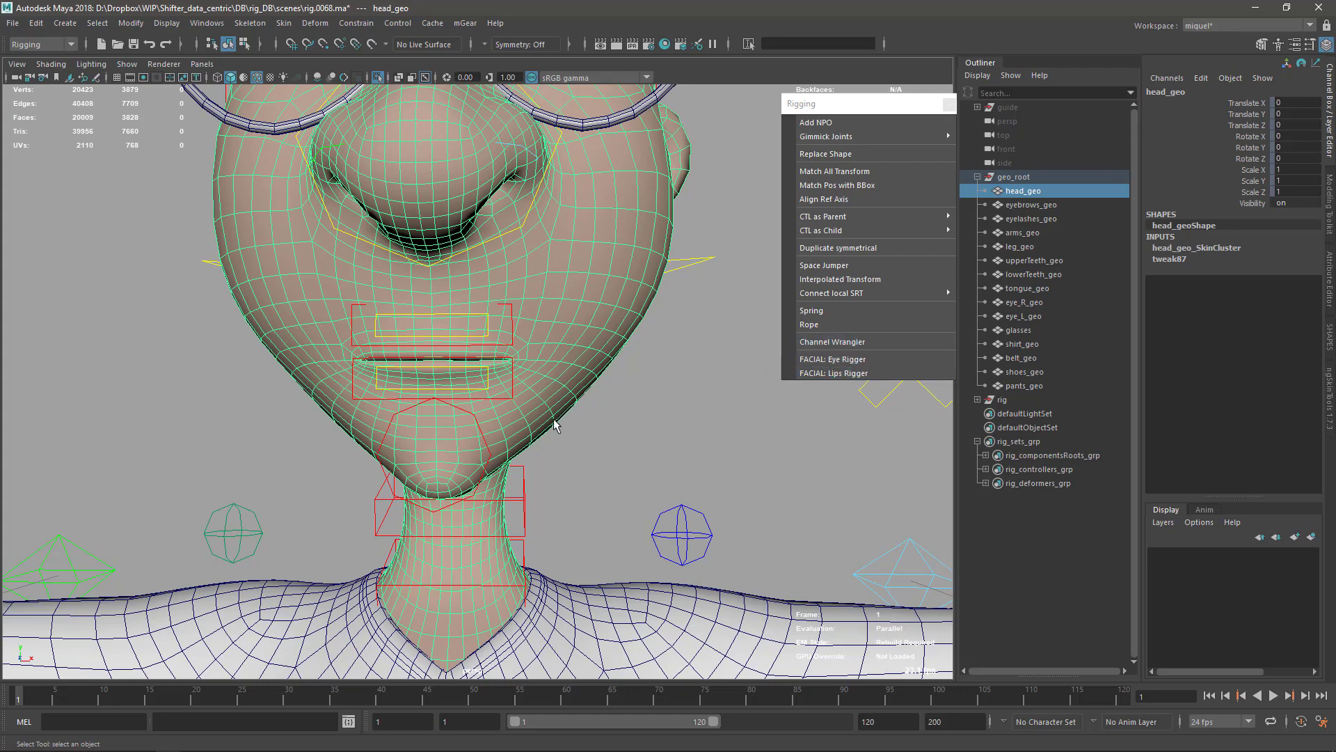
pyautogui.click(1330, 416)
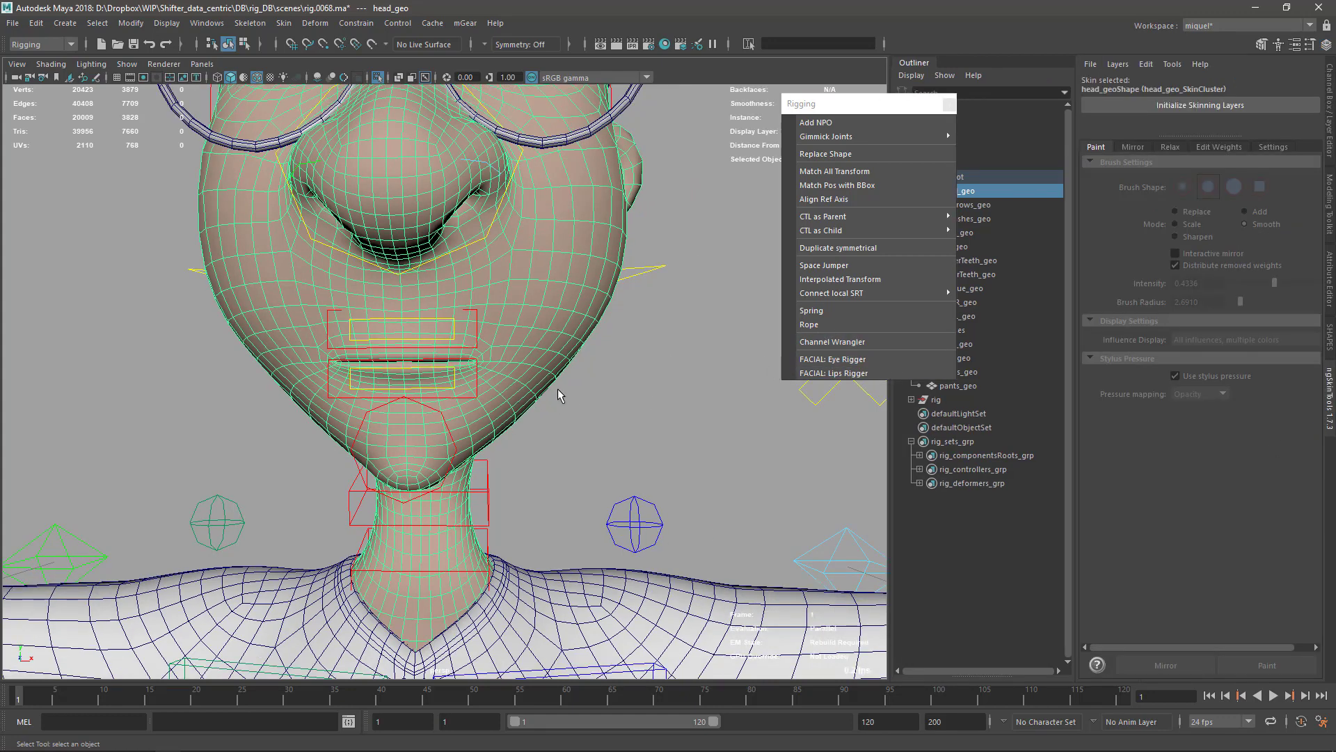
pyautogui.click(1148, 105)
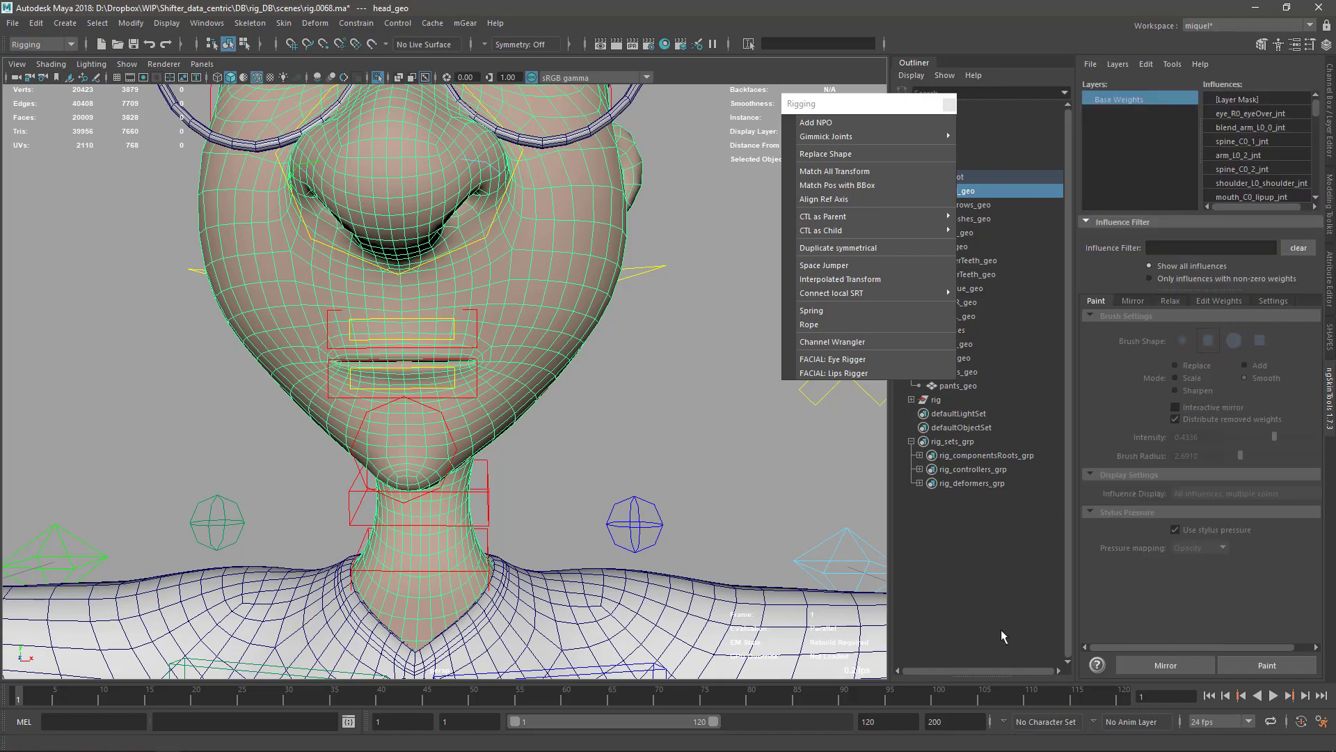
# Test the mouth deformation by moving mouth_C0_jaw_ctl upward
pyautogui.scroll(1, 387, 434)
pyautogui.click(419, 405)
pyautogui.press('w')
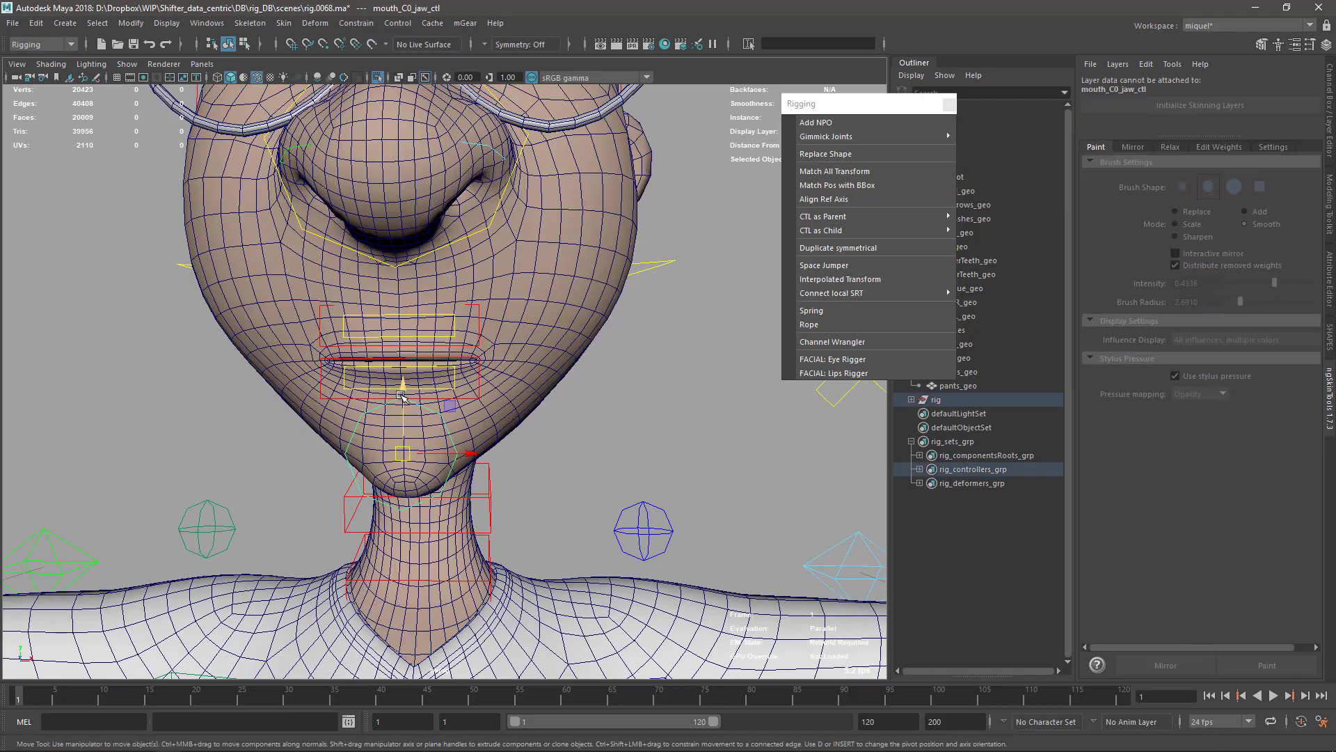
pyautogui.moveTo(403, 396); pyautogui.dragTo(402, 328)
# Select head_geo, start weight painting, duplicate the Base Weights layer, and pick the blend_arm_L0_0_jnt influence
pyautogui.press('q')
pyautogui.click(502, 381)
pyautogui.scroll(1, 572, 415)
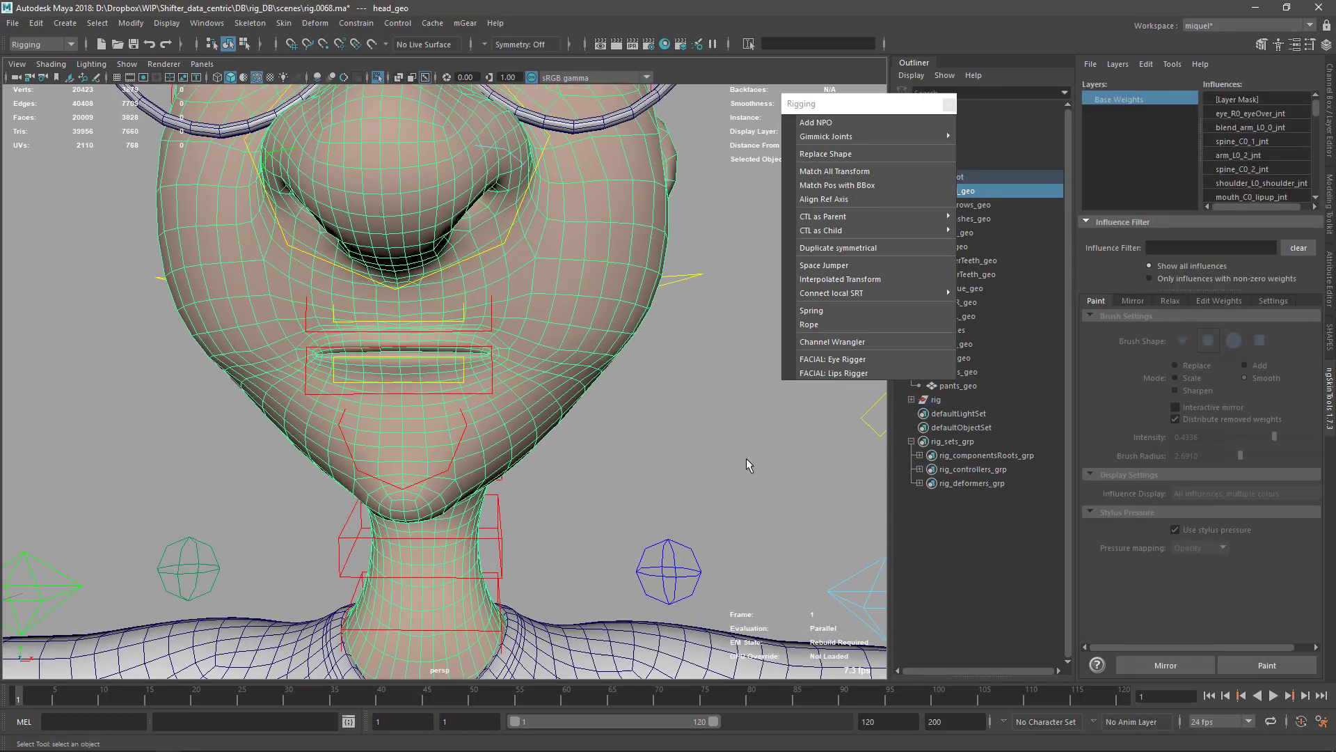
pyautogui.click(1262, 667)
pyautogui.click(1122, 65)
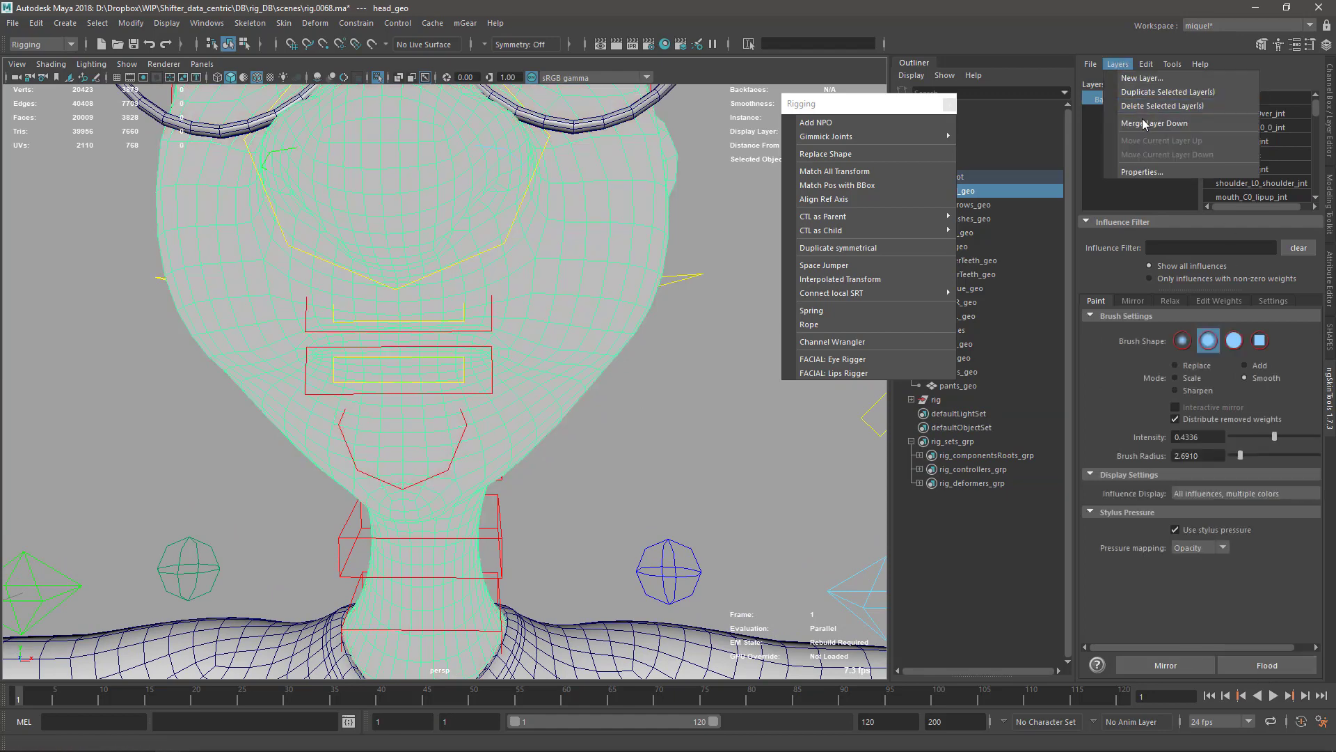
pyautogui.click(1165, 107)
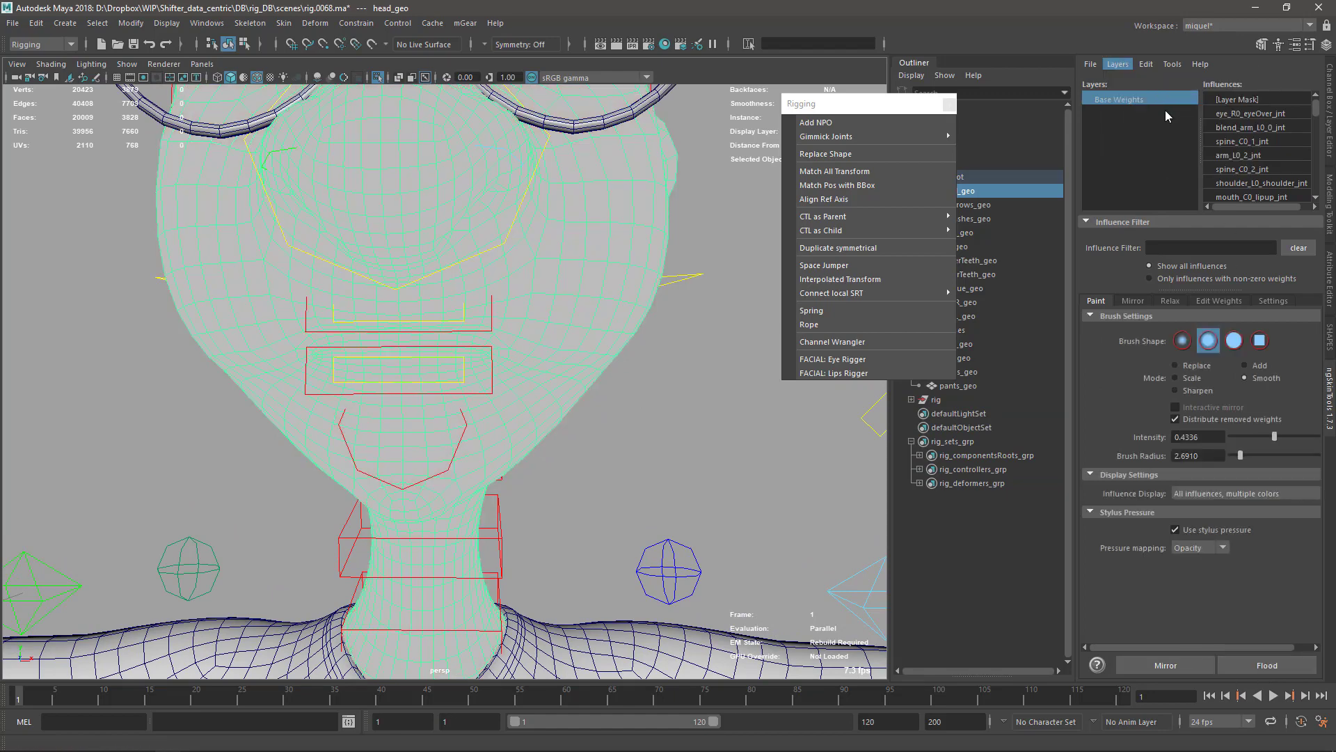
pyautogui.click(1243, 127)
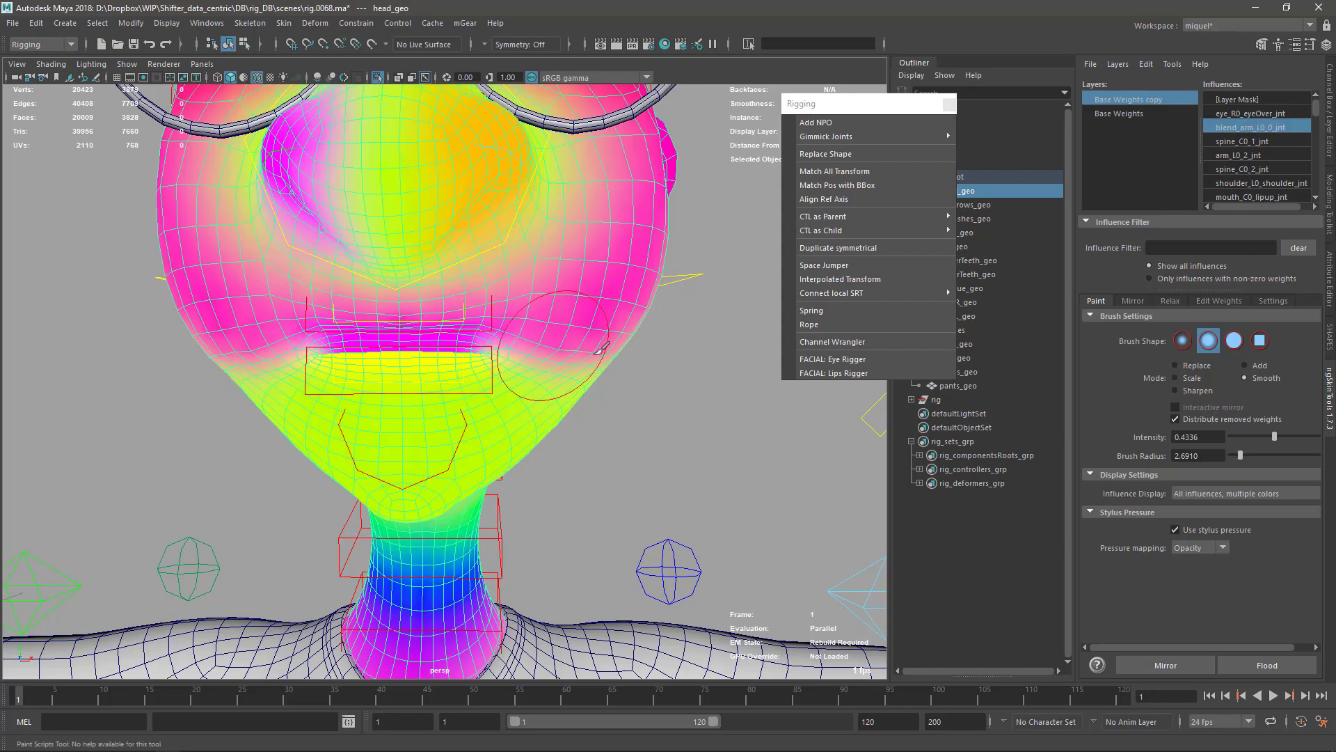
# Examine the multicolor influence display on the head and neck from several angles
pyautogui.keyDown('alt'); pyautogui.moveTo(487, 334); pyautogui.dragTo(545, 336); pyautogui.keyUp('alt')
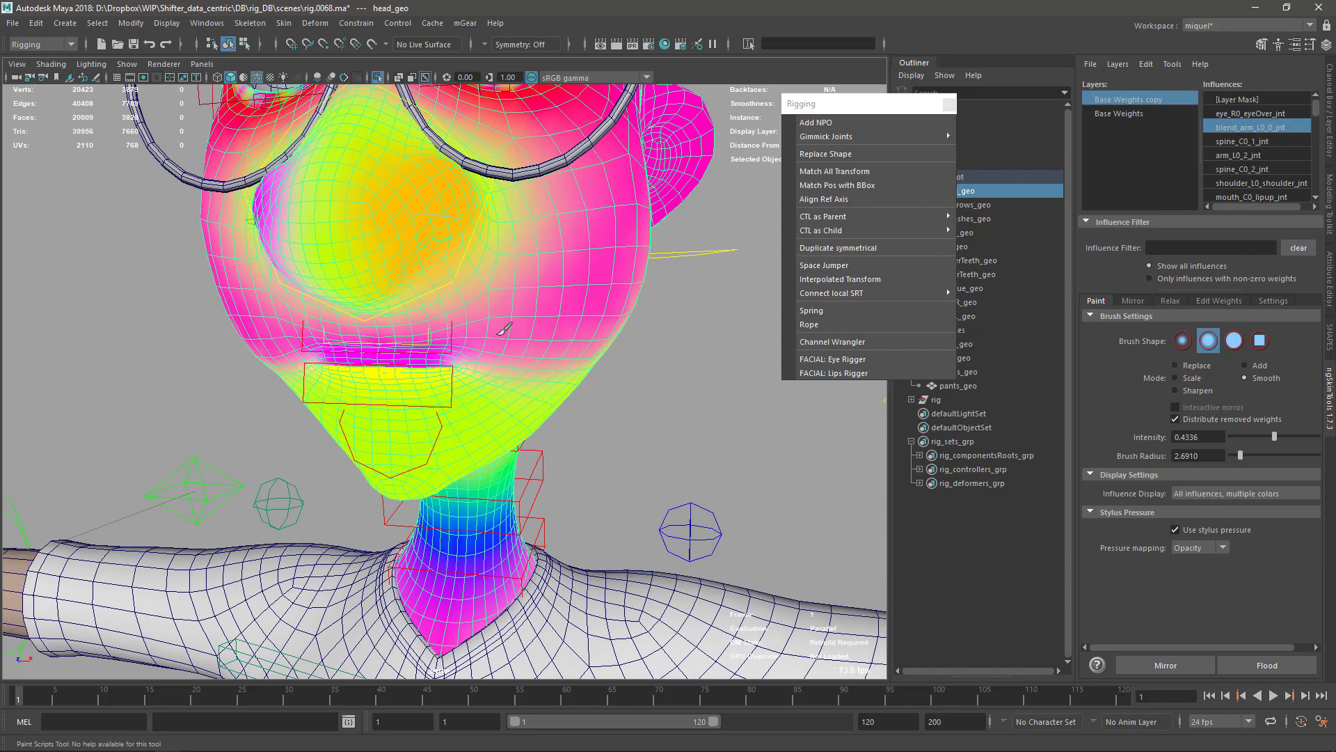
pyautogui.keyDown('alt'); pyautogui.moveTo(566, 351); pyautogui.dragTo(529, 244, button='right'); pyautogui.keyUp('alt')
pyautogui.keyDown('alt'); pyautogui.moveTo(529, 244); pyautogui.dragTo(570, 360, button='middle'); pyautogui.keyUp('alt')
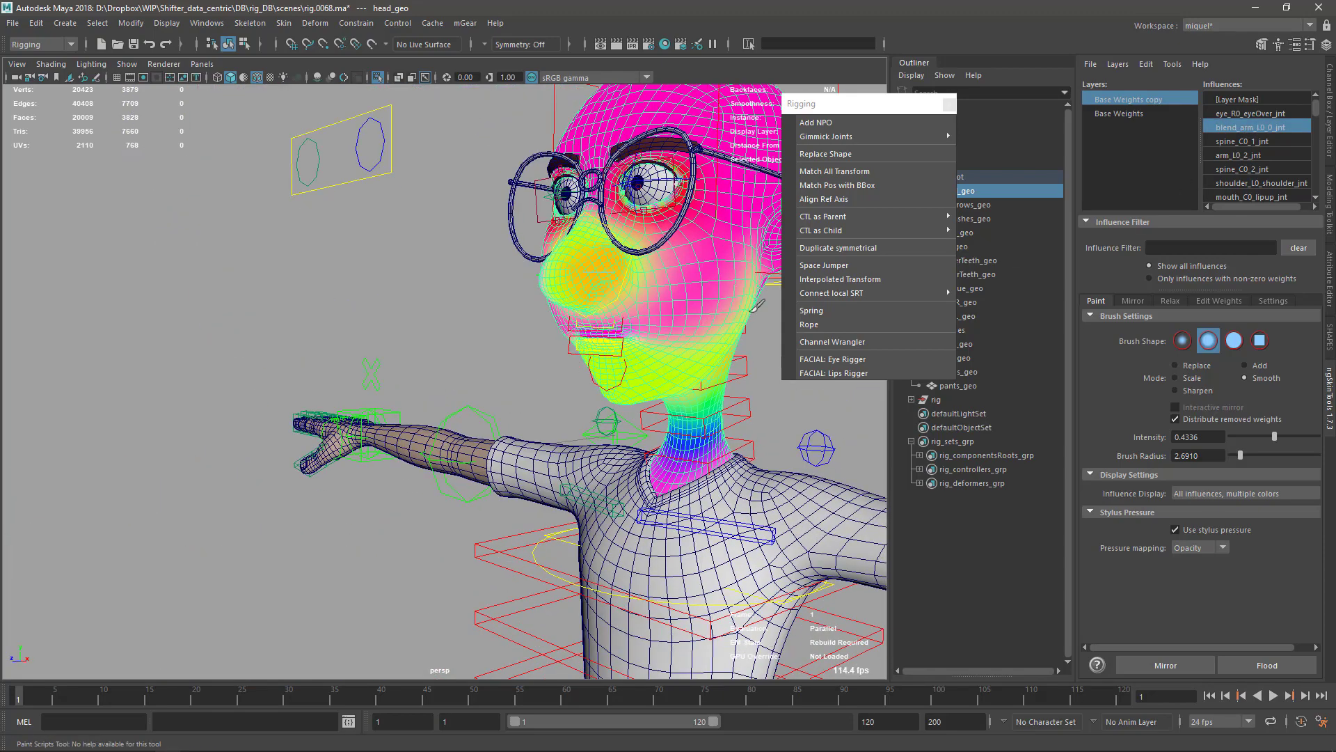
pyautogui.keyDown('alt'); pyautogui.moveTo(651, 317); pyautogui.dragTo(667, 377, button='right'); pyautogui.keyUp('alt')
pyautogui.keyDown('alt'); pyautogui.moveTo(667, 377); pyautogui.dragTo(623, 380); pyautogui.keyUp('alt')
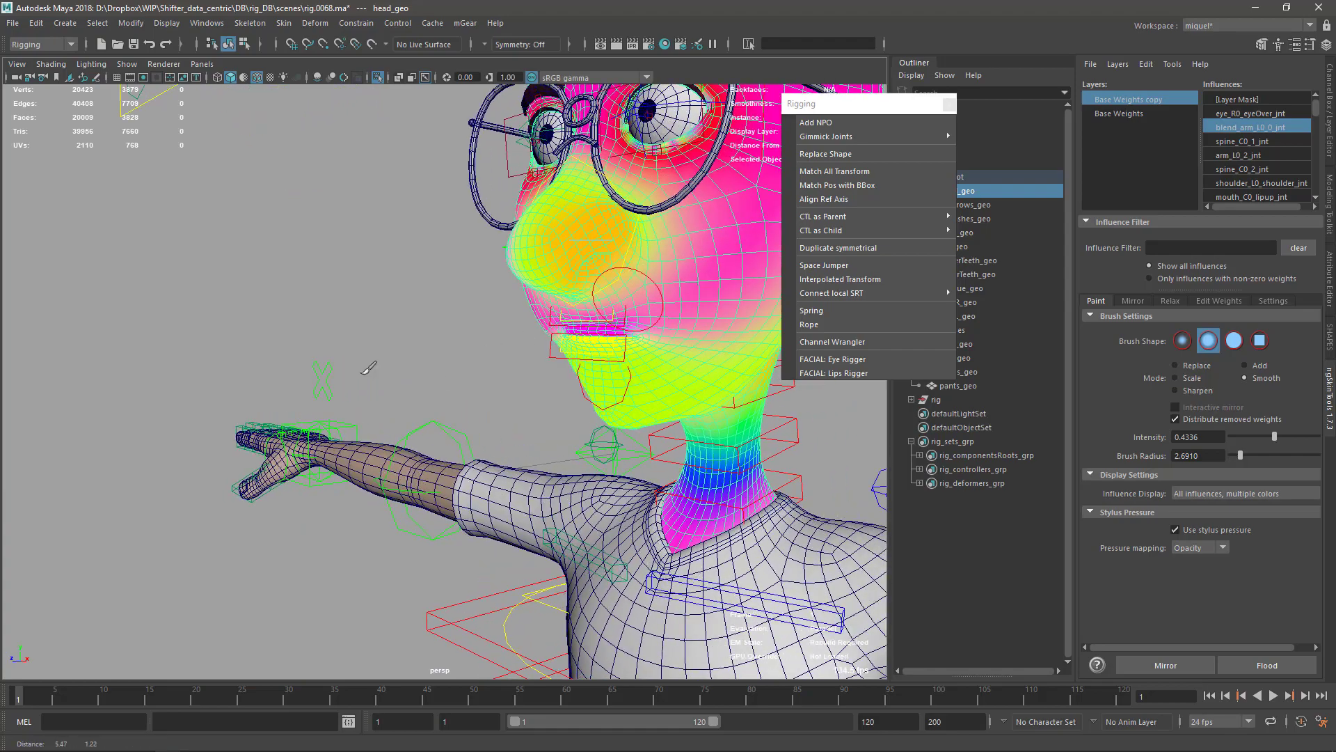
pyautogui.keyDown('alt'); pyautogui.moveTo(623, 380); pyautogui.dragTo(512, 363, button='right'); pyautogui.keyUp('alt')
pyautogui.keyDown('alt'); pyautogui.moveTo(512, 363); pyautogui.dragTo(381, 422, button='middle'); pyautogui.keyUp('alt')
# Frame the mouth on mouth_C0_lipup_ctl, reselect head_geo, and examine its skin weights around the lips
pyautogui.press('q')
pyautogui.click(377, 424)
pyautogui.press('f')
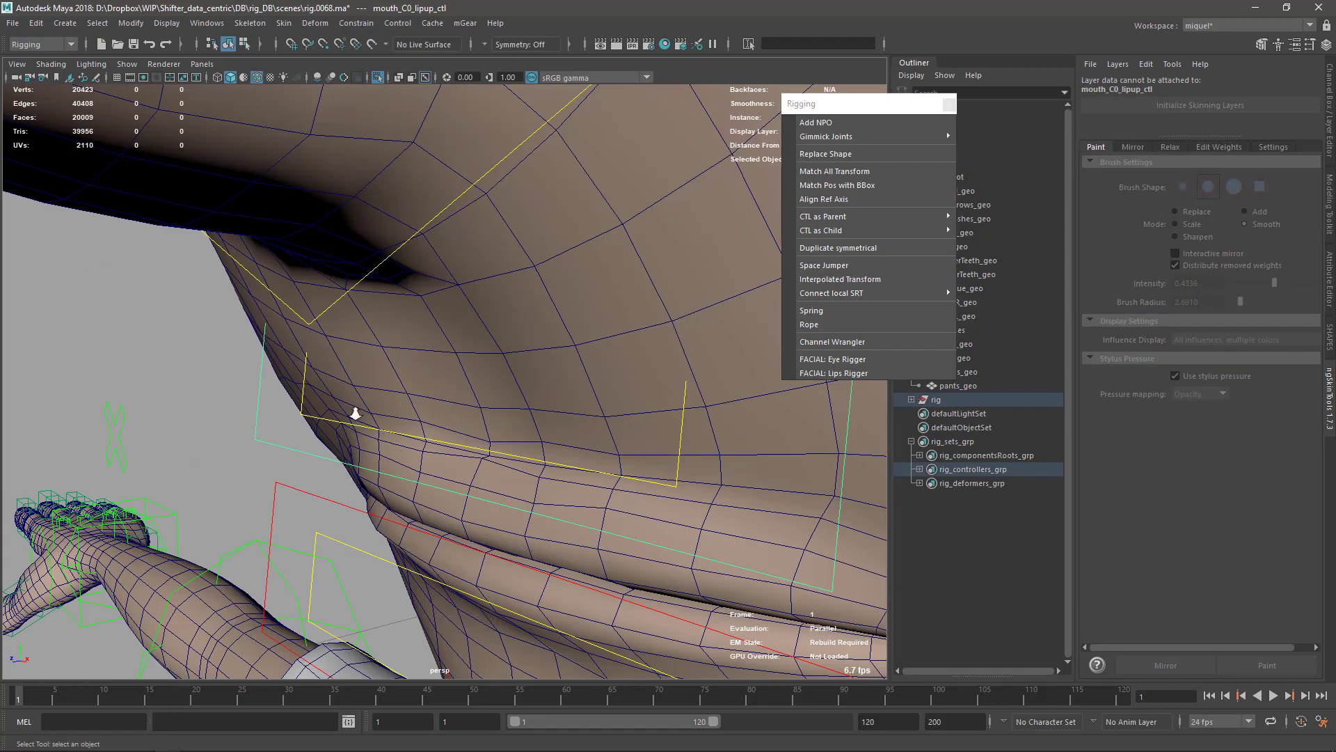
pyautogui.keyDown('alt'); pyautogui.moveTo(355, 414); pyautogui.dragTo(378, 382, button='right'); pyautogui.keyUp('alt')
pyautogui.keyDown('alt'); pyautogui.moveTo(379, 382); pyautogui.dragTo(551, 391); pyautogui.keyUp('alt')
pyautogui.click(611, 419)
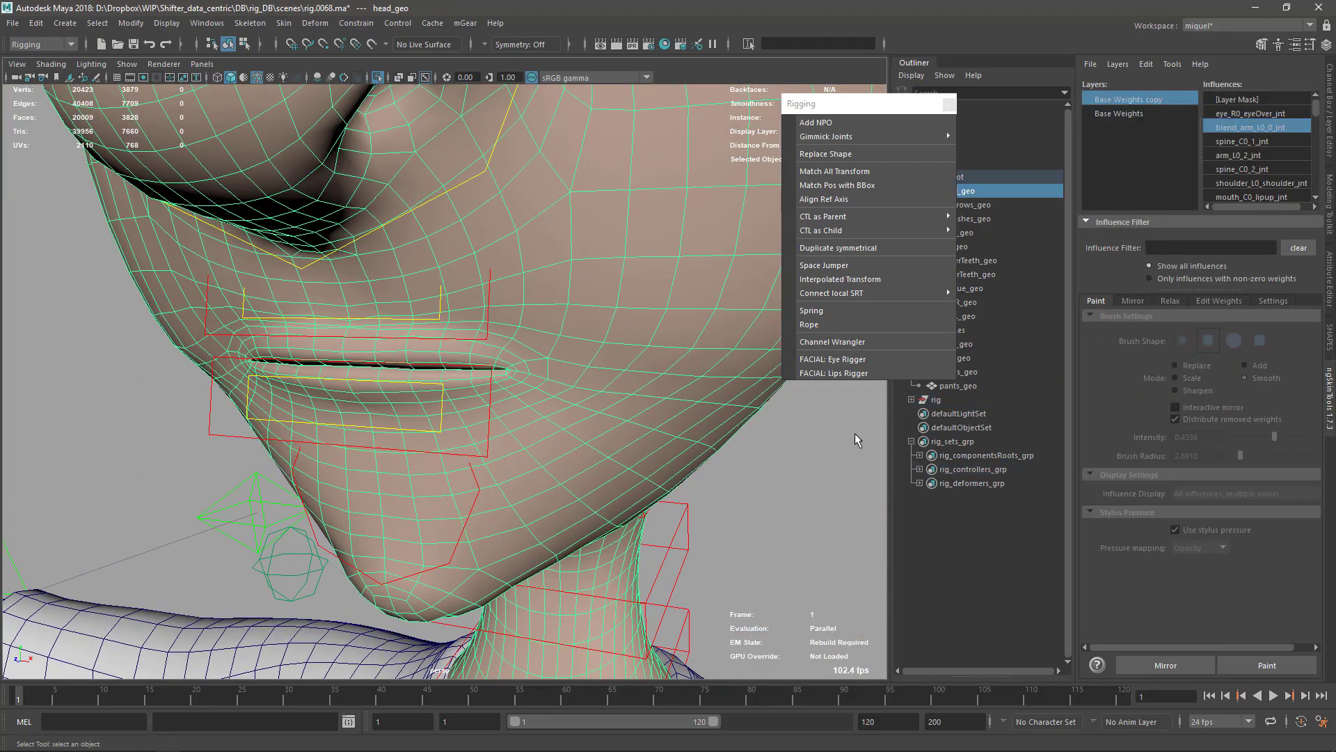
pyautogui.keyDown('alt'); pyautogui.moveTo(475, 369); pyautogui.dragTo(495, 402, button='middle'); pyautogui.keyUp('alt')
pyautogui.keyDown('alt'); pyautogui.moveTo(494, 403); pyautogui.dragTo(529, 386); pyautogui.keyUp('alt')
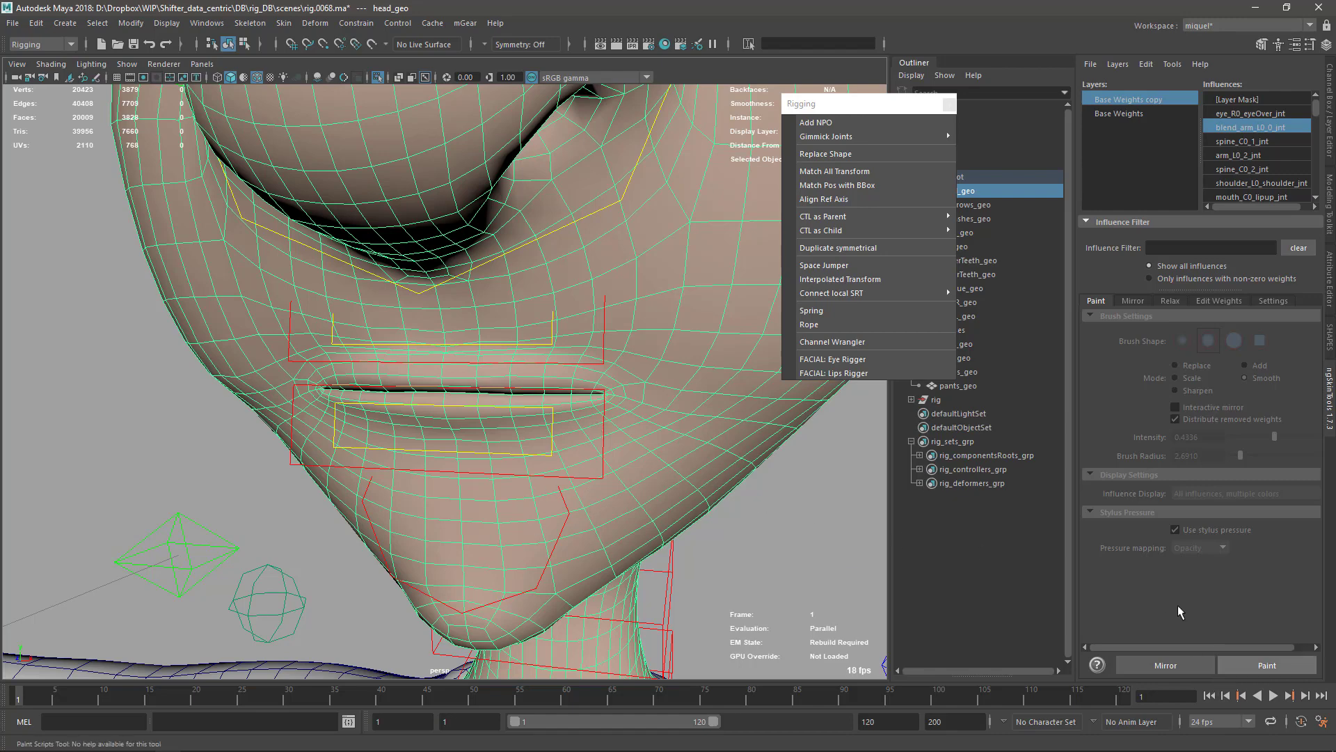
pyautogui.click(1267, 664)
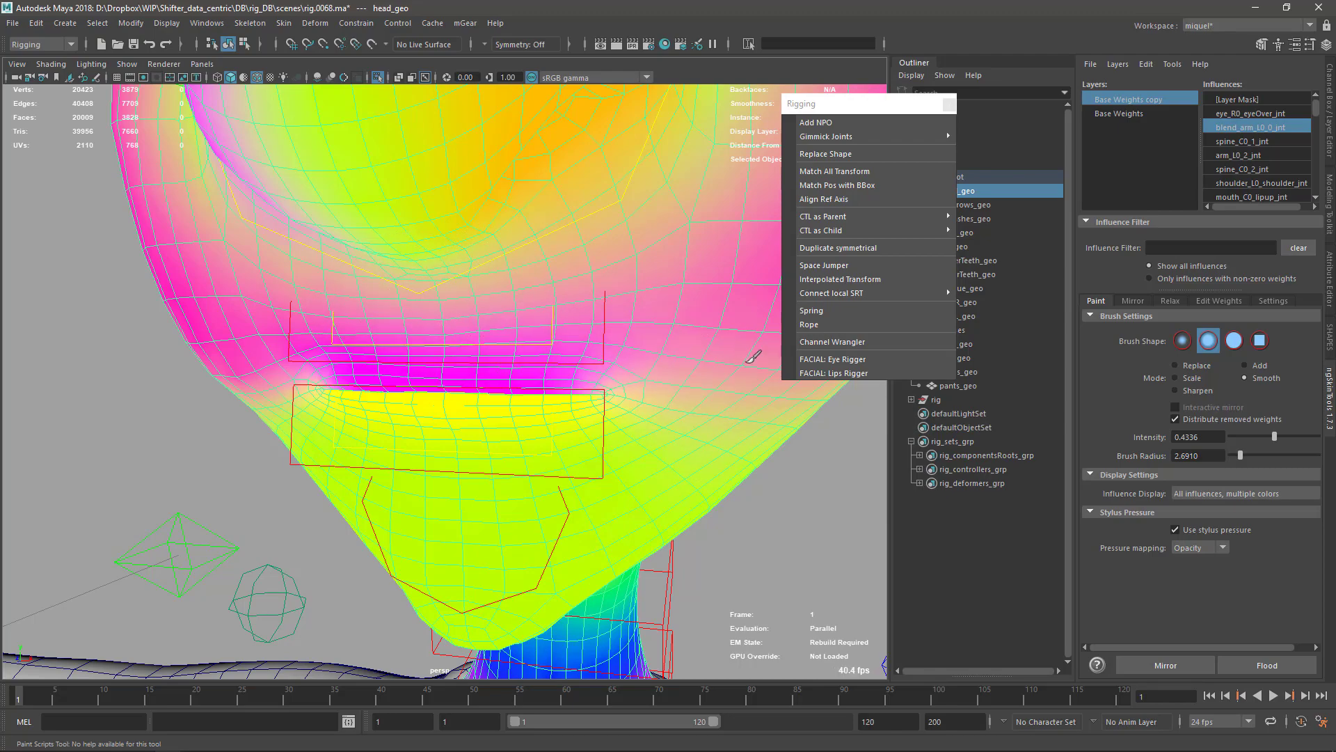
pyautogui.press('f')
pyautogui.keyDown('alt'); pyautogui.moveTo(554, 391); pyautogui.dragTo(600, 394); pyautogui.keyUp('alt')
pyautogui.press('q')
# Select eye_L_over_ctl and eye_R_over_ctl and set their Blink to 1
pyautogui.keyDown('alt'); pyautogui.moveTo(606, 396); pyautogui.dragTo(694, 379, button='right'); pyautogui.keyUp('alt')
pyautogui.keyDown('alt'); pyautogui.moveTo(694, 379); pyautogui.dragTo(659, 382, button='middle'); pyautogui.keyUp('alt')
pyautogui.keyDown('alt'); pyautogui.moveTo(658, 382); pyautogui.dragTo(549, 394, button='right'); pyautogui.keyUp('alt')
pyautogui.keyDown('alt'); pyautogui.moveTo(549, 394); pyautogui.dragTo(568, 415, button='middle'); pyautogui.keyUp('alt')
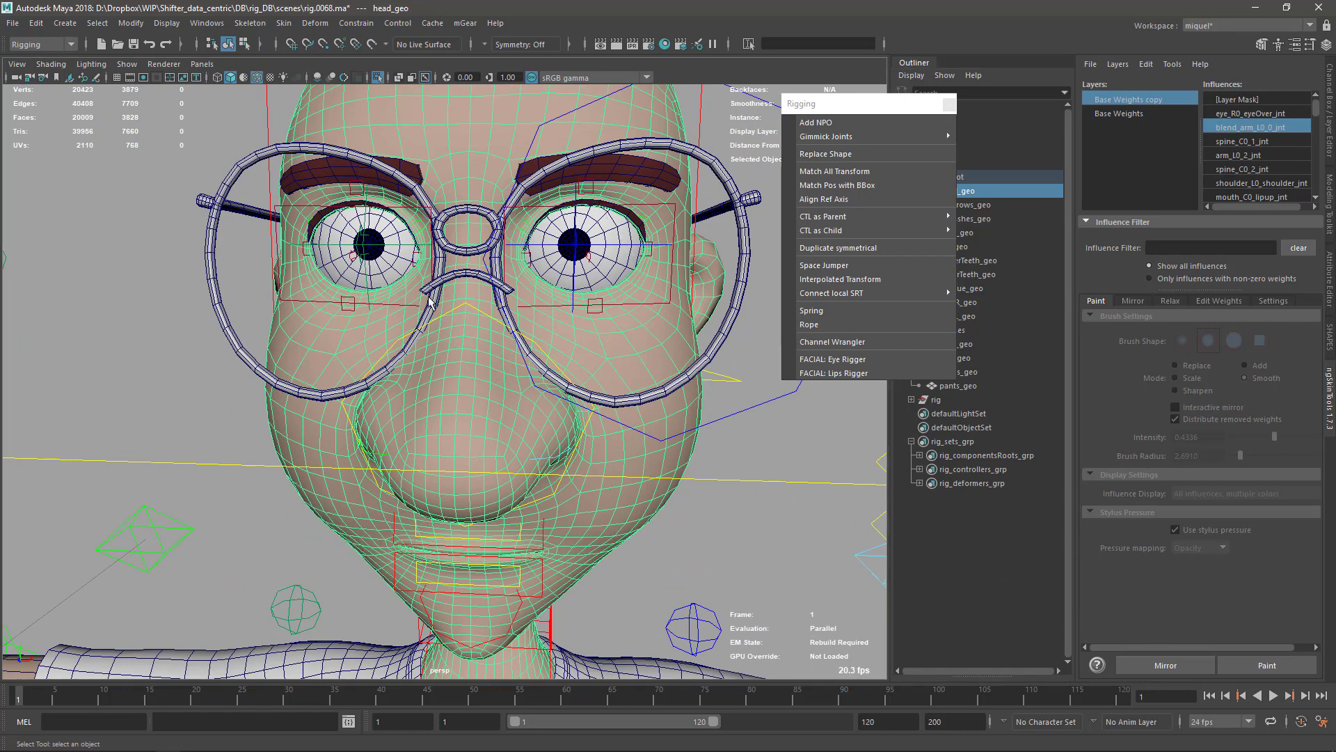
pyautogui.click(355, 199)
pyautogui.moveTo(354, 199)
pyautogui.mouseDown()
pyautogui.moveTo(356, 277)
pyautogui.moveTo(355, 202)
pyautogui.mouseUp()
pyautogui.click(532, 226)
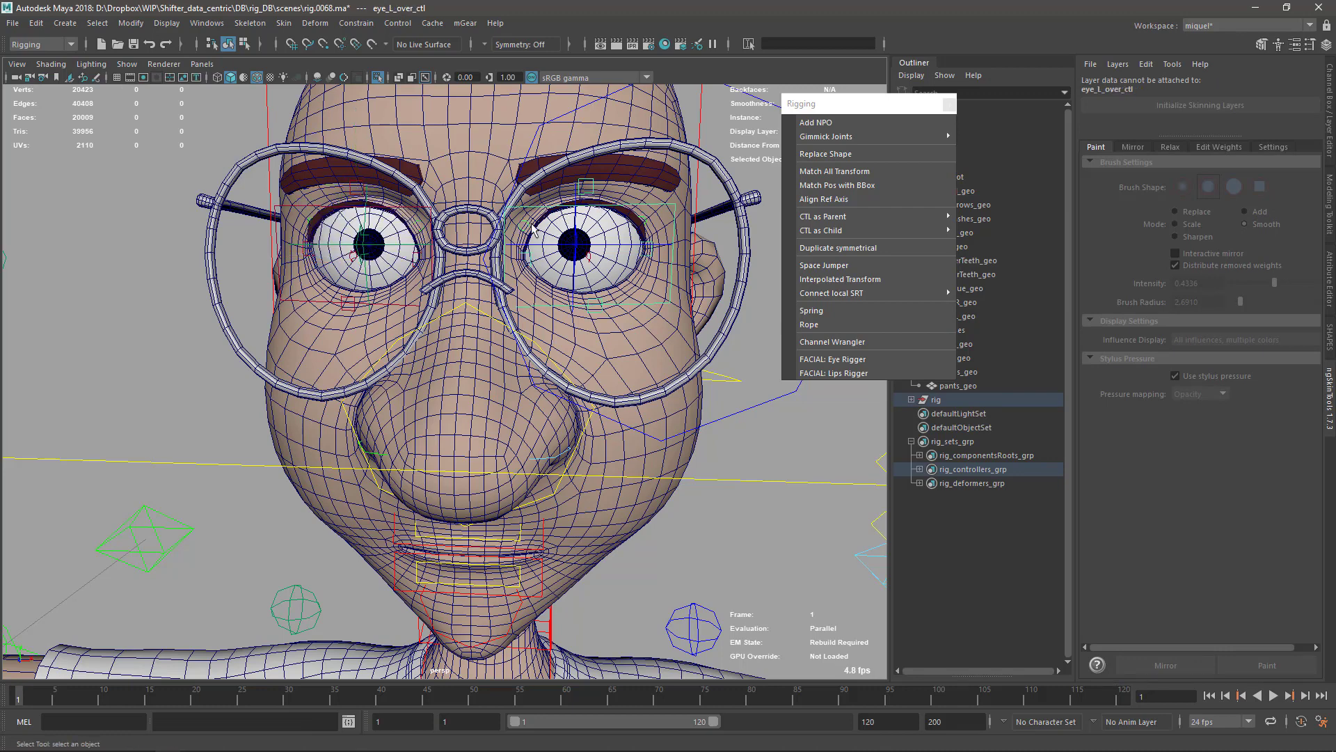
pyautogui.keyDown('shift'); pyautogui.click(403, 207); pyautogui.keyUp('shift')
pyautogui.click(1326, 44)
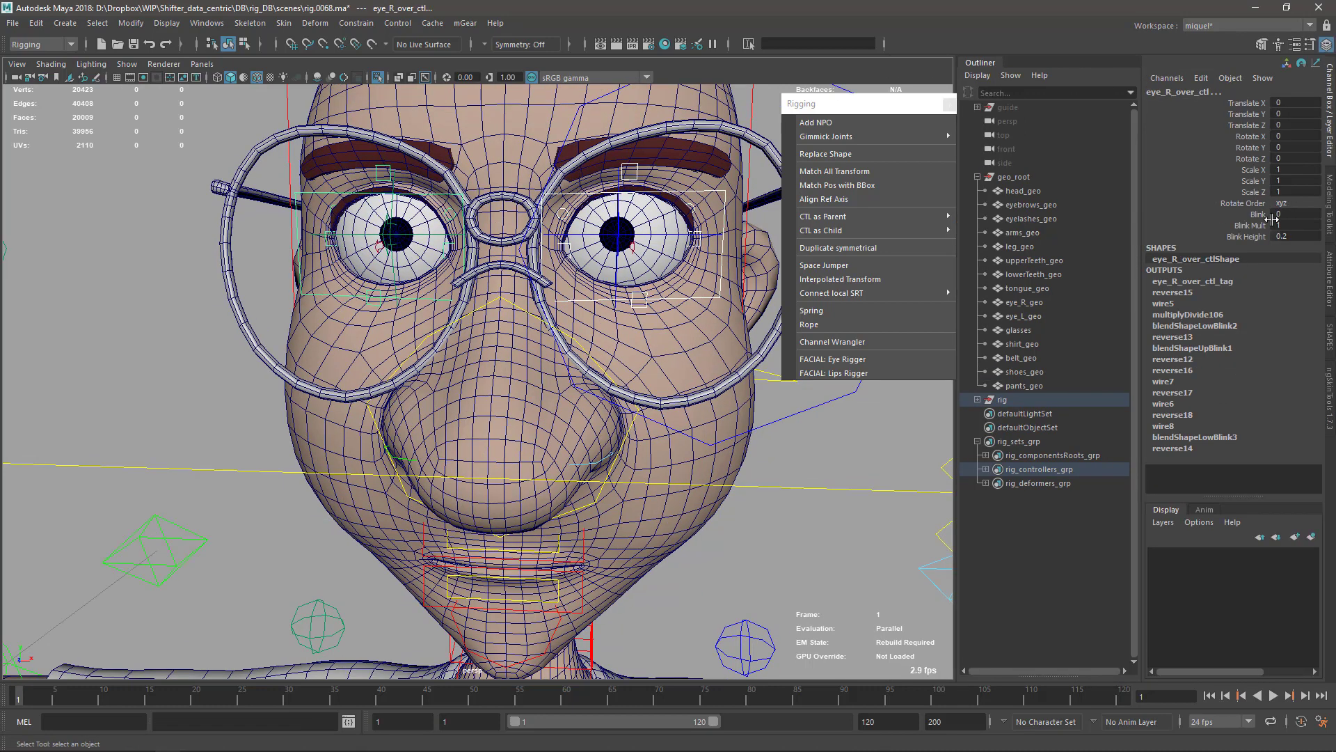
pyautogui.click(1257, 215)
pyautogui.moveTo(478, 327); pyautogui.dragTo(494, 323, button='middle')
pyautogui.keyDown('alt'); pyautogui.moveTo(494, 323); pyautogui.dragTo(511, 369); pyautogui.keyUp('alt')
# Set Blink Height to 0.43 on both eye over controls, keeping Blink at 1
pyautogui.click(1283, 239)
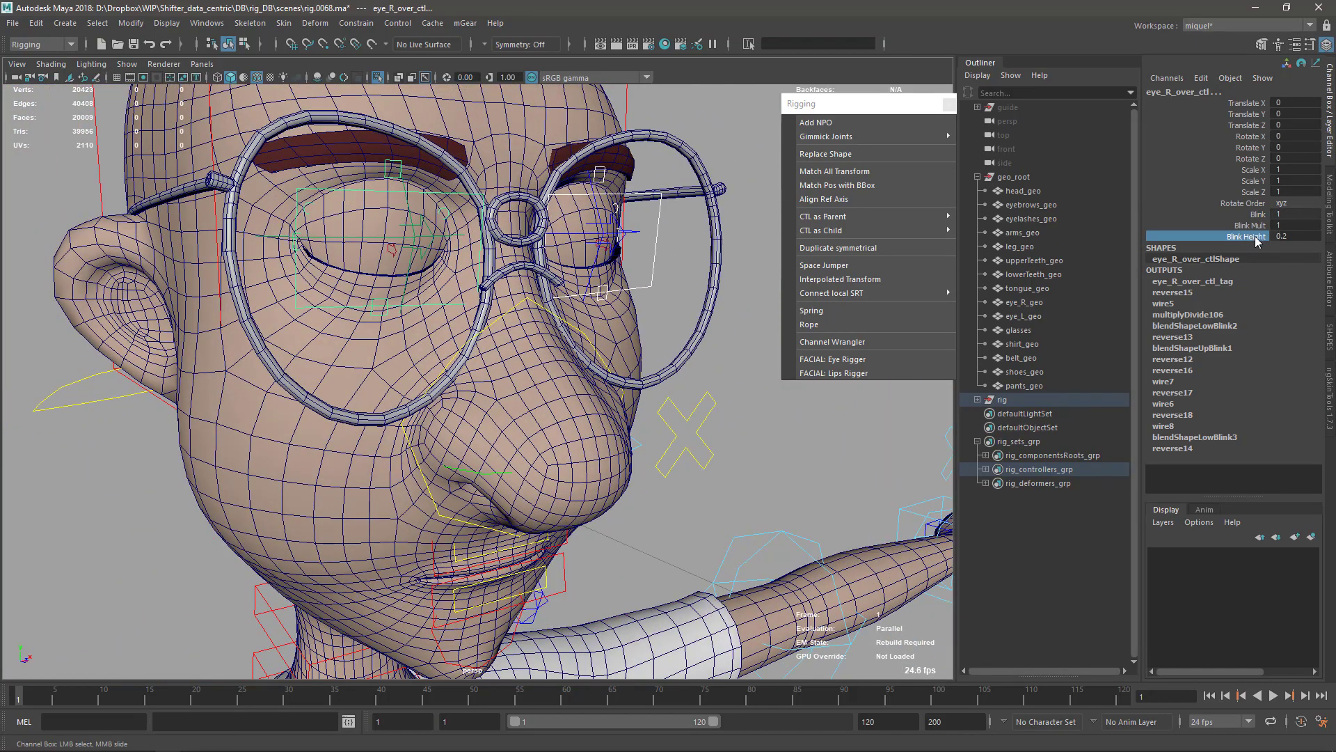
pyautogui.moveTo(647, 327); pyautogui.dragTo(654, 379, button='middle')
pyautogui.keyDown('alt'); pyautogui.moveTo(654, 379); pyautogui.dragTo(613, 369); pyautogui.keyUp('alt')
pyautogui.click(1259, 214)
pyautogui.moveTo(659, 337); pyautogui.dragTo(504, 175, button='middle')
# Test the jaw by pulling mouth_C0_jaw_ctl down, and undo the move
pyautogui.click(472, 518)
pyautogui.moveTo(471, 518); pyautogui.dragTo(456, 583)
pyautogui.hotkey('ctrl', 'z')
pyautogui.keyDown('alt'); pyautogui.moveTo(523, 476); pyautogui.dragTo(531, 403); pyautogui.keyUp('alt')
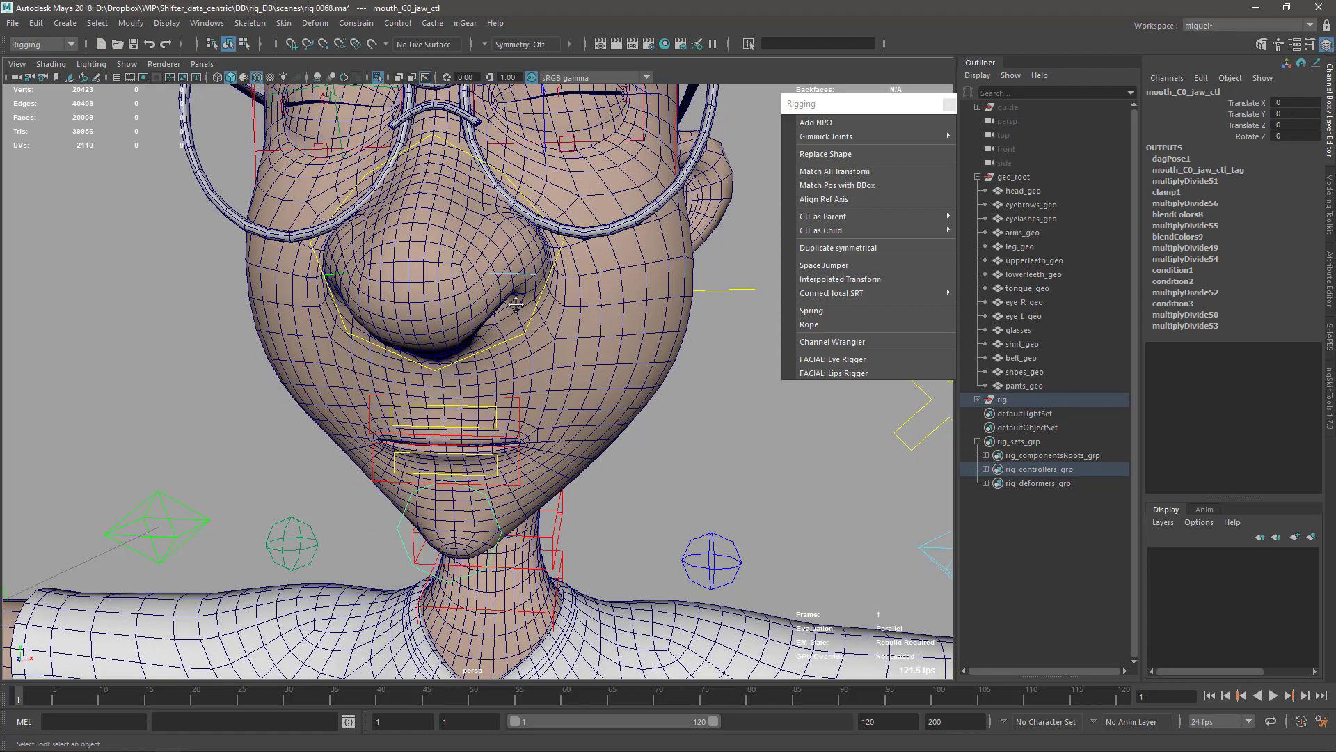
# Examine the face and the closed eyelids from the front and a three-quarter angle
pyautogui.keyDown('alt'); pyautogui.moveTo(535, 369); pyautogui.dragTo(509, 467, button='middle'); pyautogui.keyUp('alt')
pyautogui.keyDown('alt'); pyautogui.moveTo(512, 398); pyautogui.dragTo(473, 369, button='right'); pyautogui.keyUp('alt')
pyautogui.keyDown('alt'); pyautogui.moveTo(473, 369); pyautogui.dragTo(509, 348); pyautogui.keyUp('alt')
pyautogui.keyDown('alt'); pyautogui.moveTo(509, 348); pyautogui.dragTo(525, 318, button='middle'); pyautogui.keyUp('alt')
pyautogui.keyDown('alt'); pyautogui.moveTo(601, 259); pyautogui.dragTo(525, 299); pyautogui.keyUp('alt')
pyautogui.keyDown('alt'); pyautogui.moveTo(525, 299); pyautogui.dragTo(604, 318, button='right'); pyautogui.keyUp('alt')
pyautogui.keyDown('alt'); pyautogui.moveTo(604, 319); pyautogui.dragTo(583, 394, button='middle'); pyautogui.keyUp('alt')
pyautogui.keyDown('alt'); pyautogui.moveTo(582, 388); pyautogui.dragTo(568, 394); pyautogui.keyUp('alt')
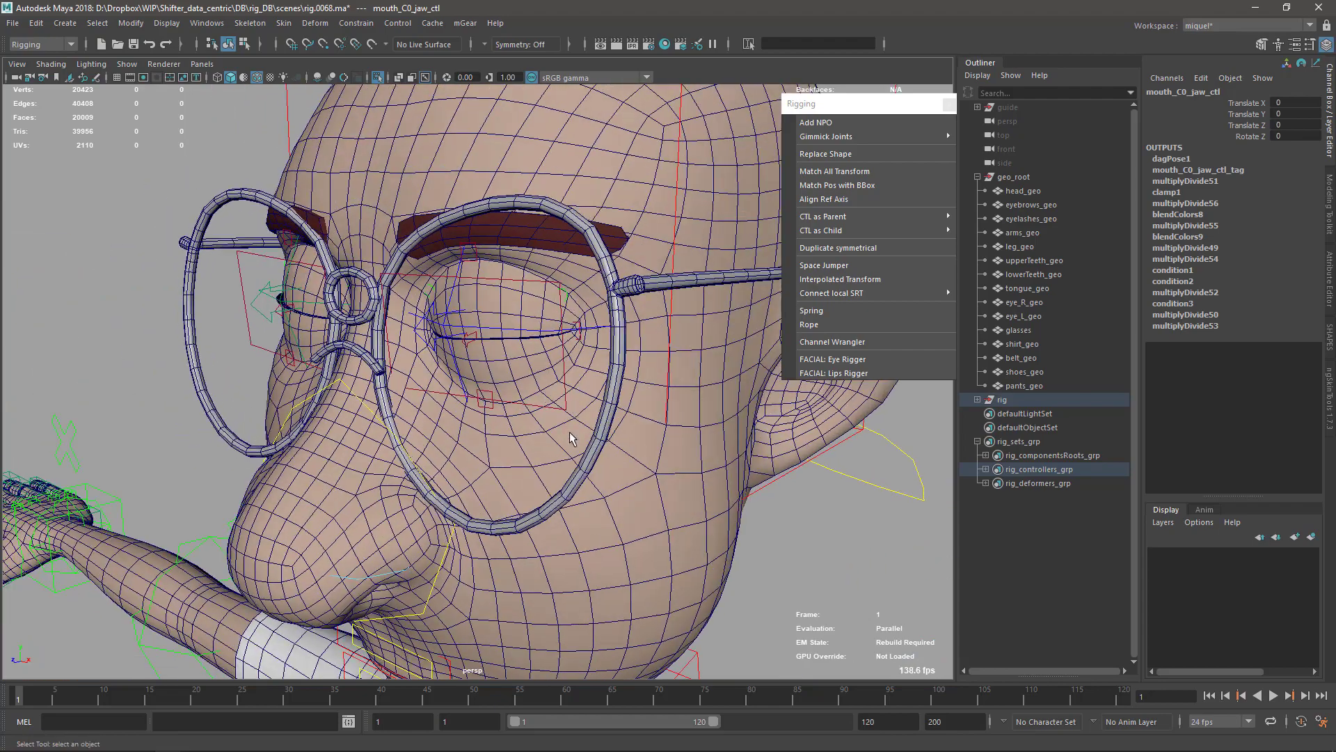
# Select the edge loops of head_geo around both closed eyes and convert the selection to vertices
pyautogui.click(546, 451)
pyautogui.keyDown('alt'); pyautogui.moveTo(503, 423); pyautogui.dragTo(552, 448, button='right'); pyautogui.keyUp('alt')
pyautogui.keyDown('alt'); pyautogui.moveTo(552, 449); pyautogui.dragTo(504, 382); pyautogui.keyUp('alt')
pyautogui.press('F10')
pyautogui.doubleClick(515, 437)
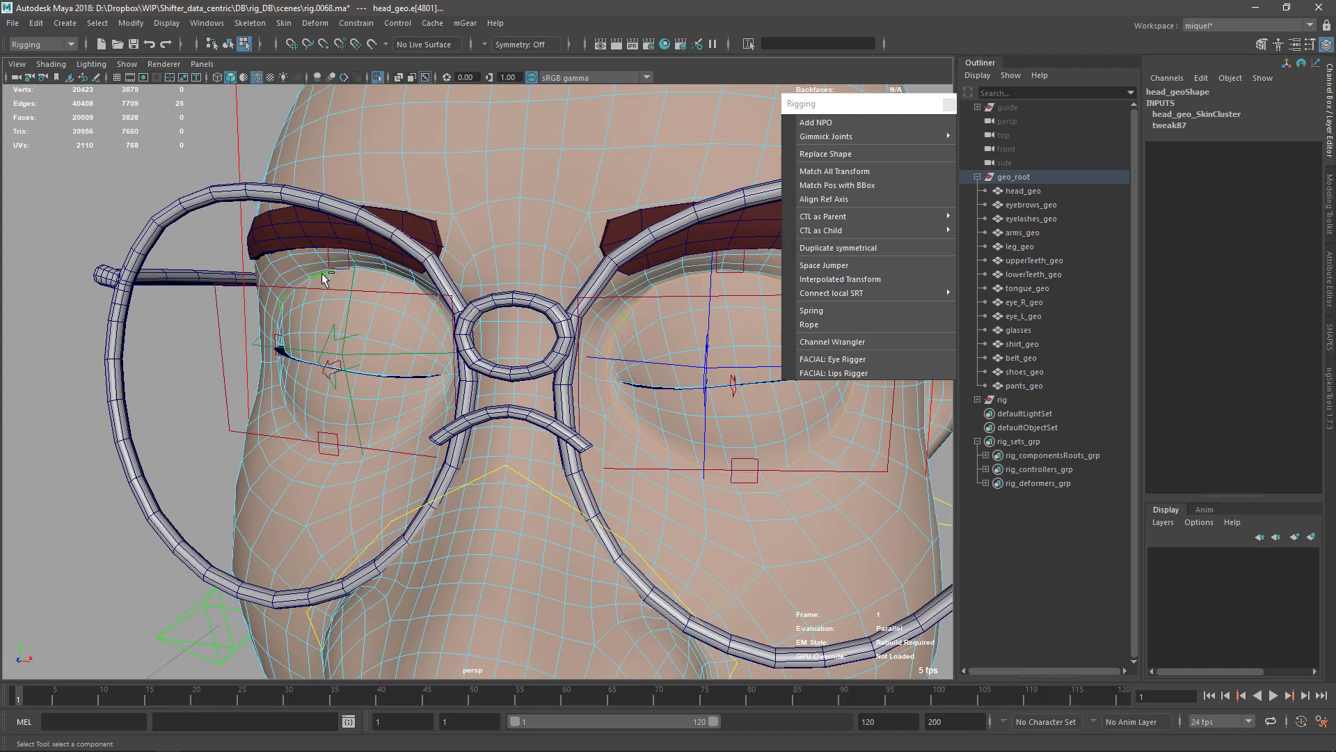
pyautogui.press('F9')
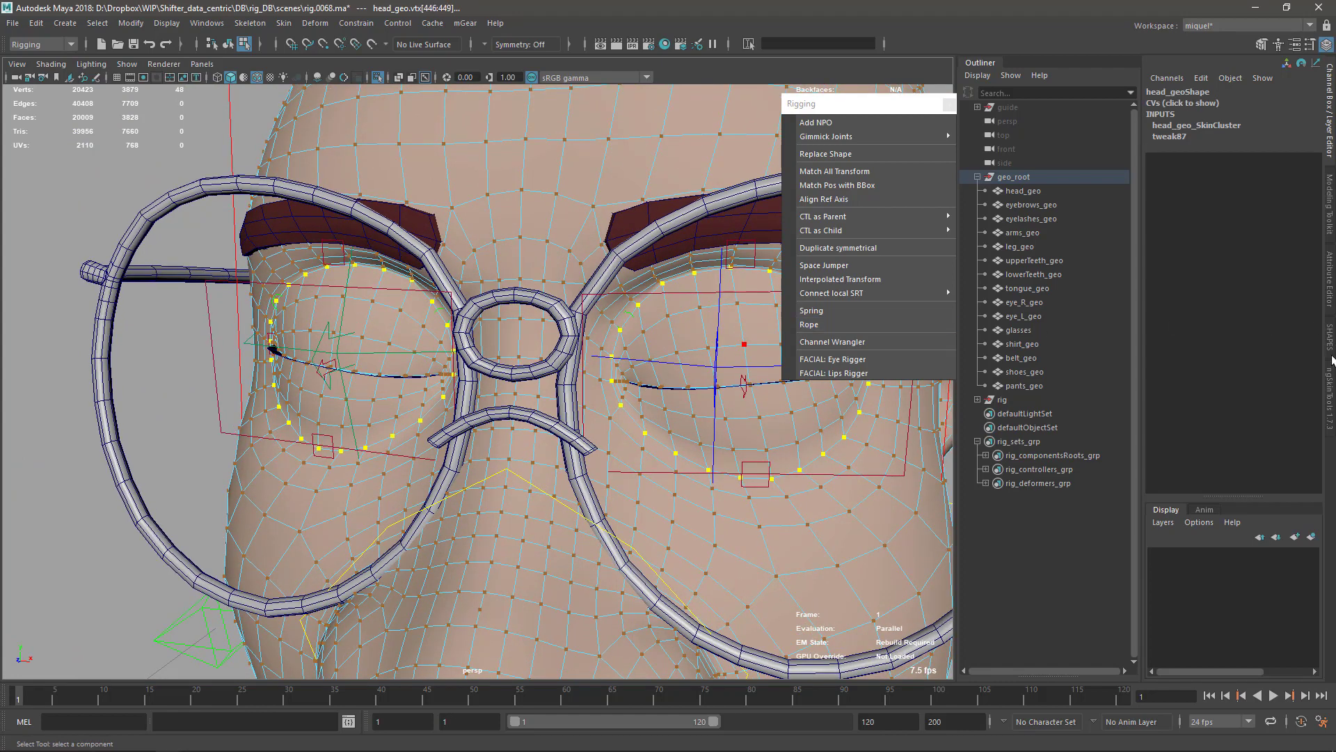
# Flood-smooth the weights of the selected eye-loop vertices on the Base Weights copy layer and return to object mode
pyautogui.click(1331, 393)
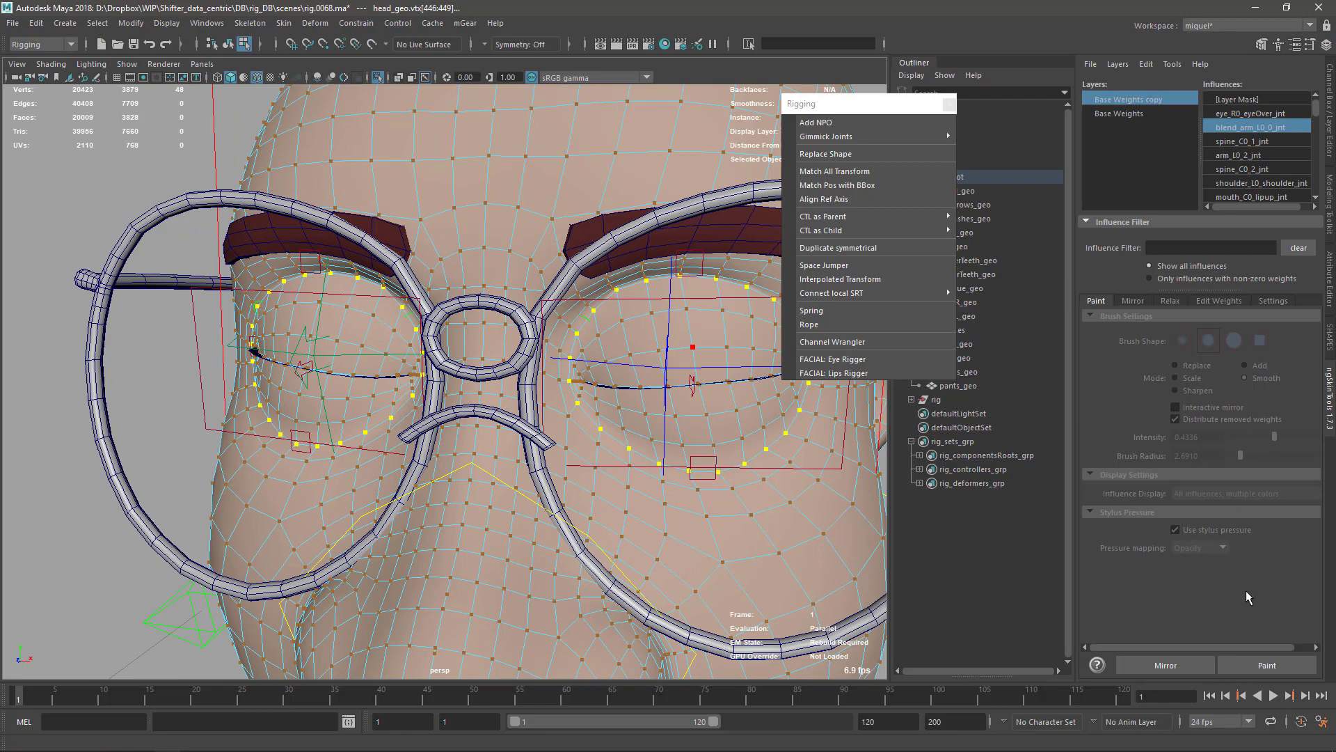
pyautogui.click(1251, 665)
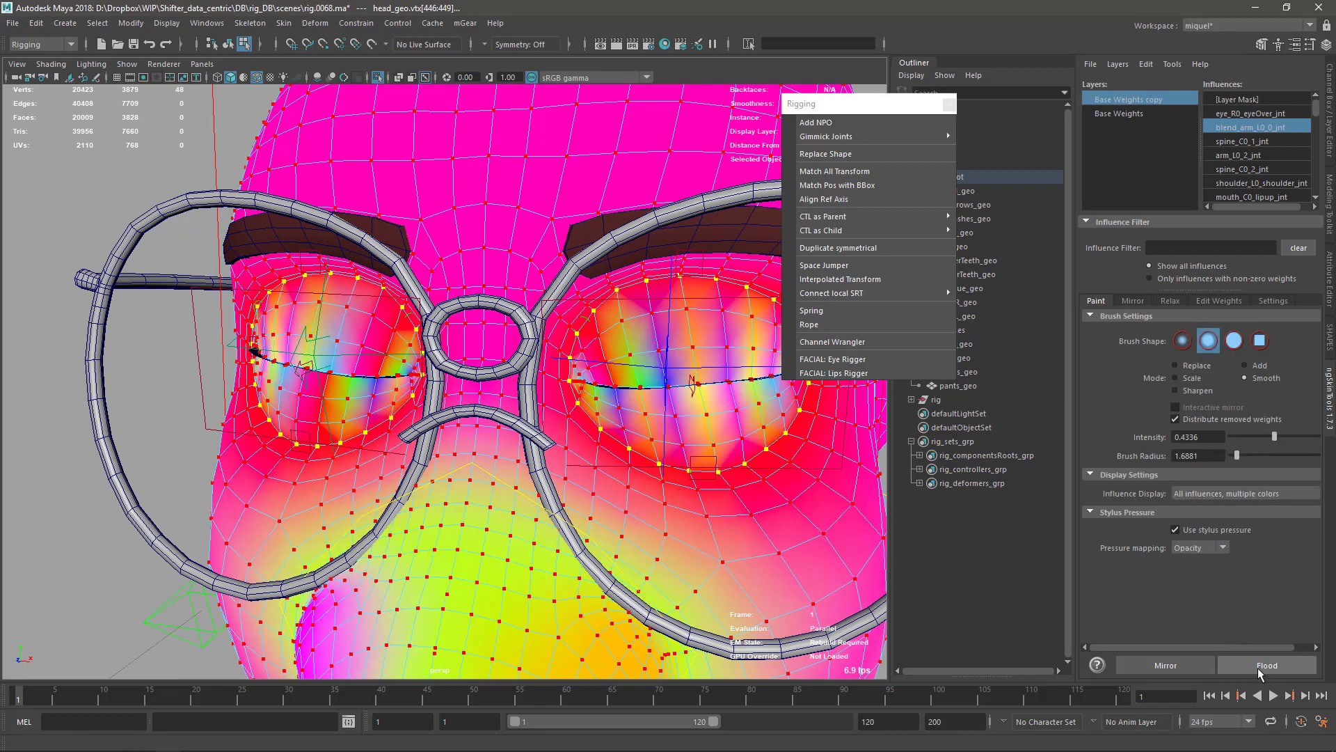
pyautogui.click(1259, 667)
pyautogui.press('F8')
pyautogui.scroll(-5, 396, 468)
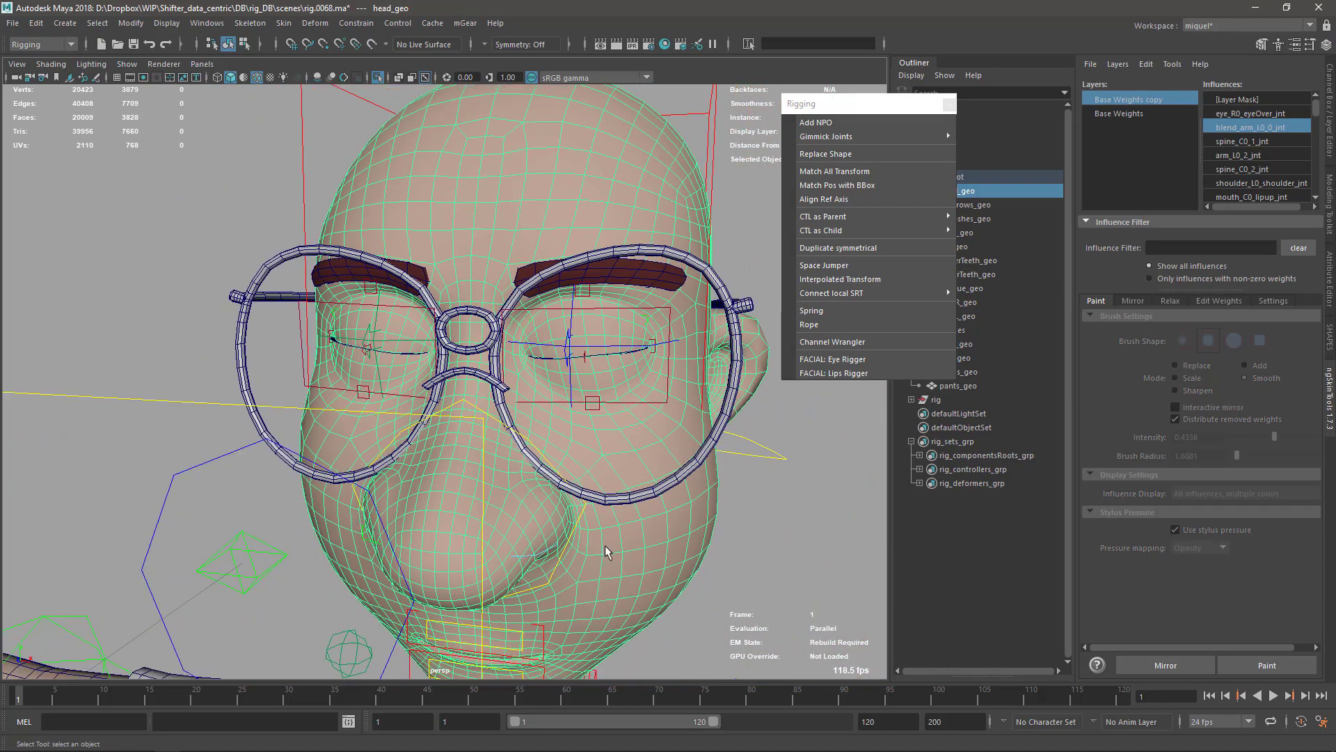
# Deselect the head and save the scene incrementally as rig.0069.ma, overwriting the existing file
pyautogui.click(785, 577)
pyautogui.hotkey('ctrl', 'alt', 's')
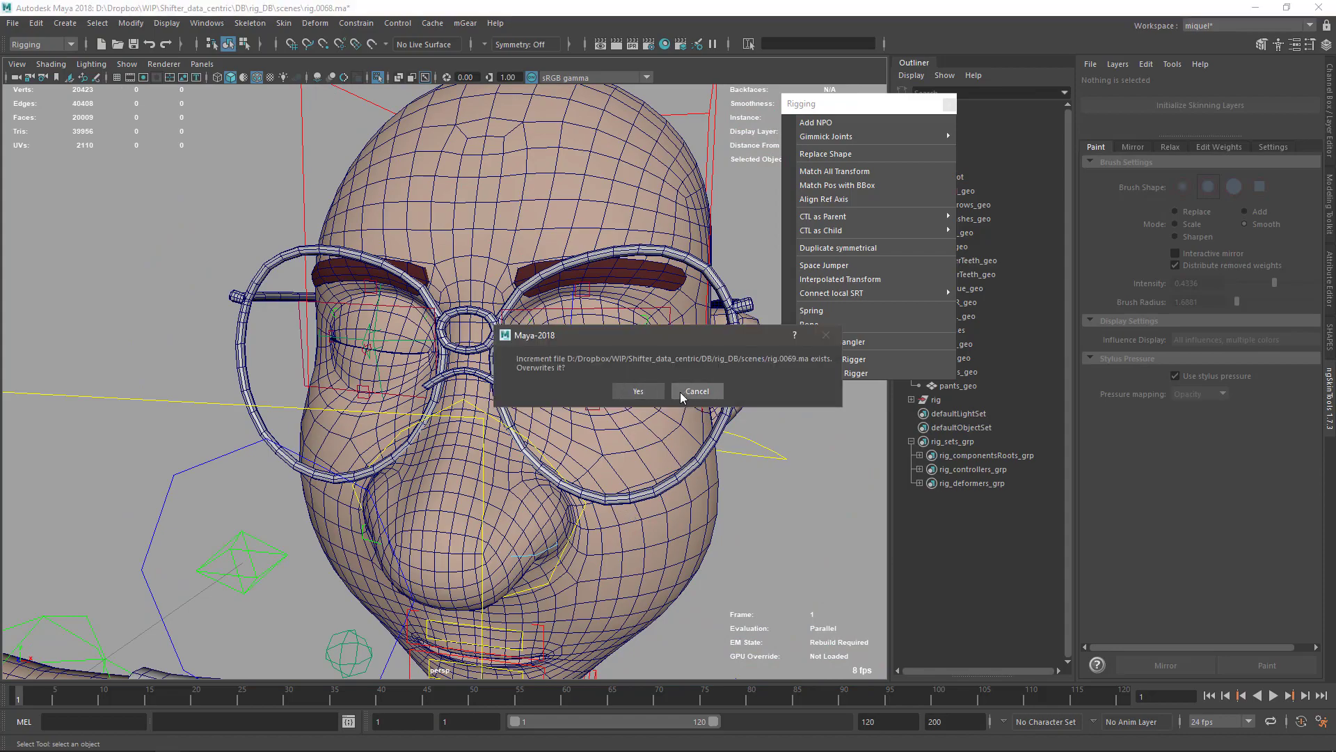
pyautogui.click(638, 390)
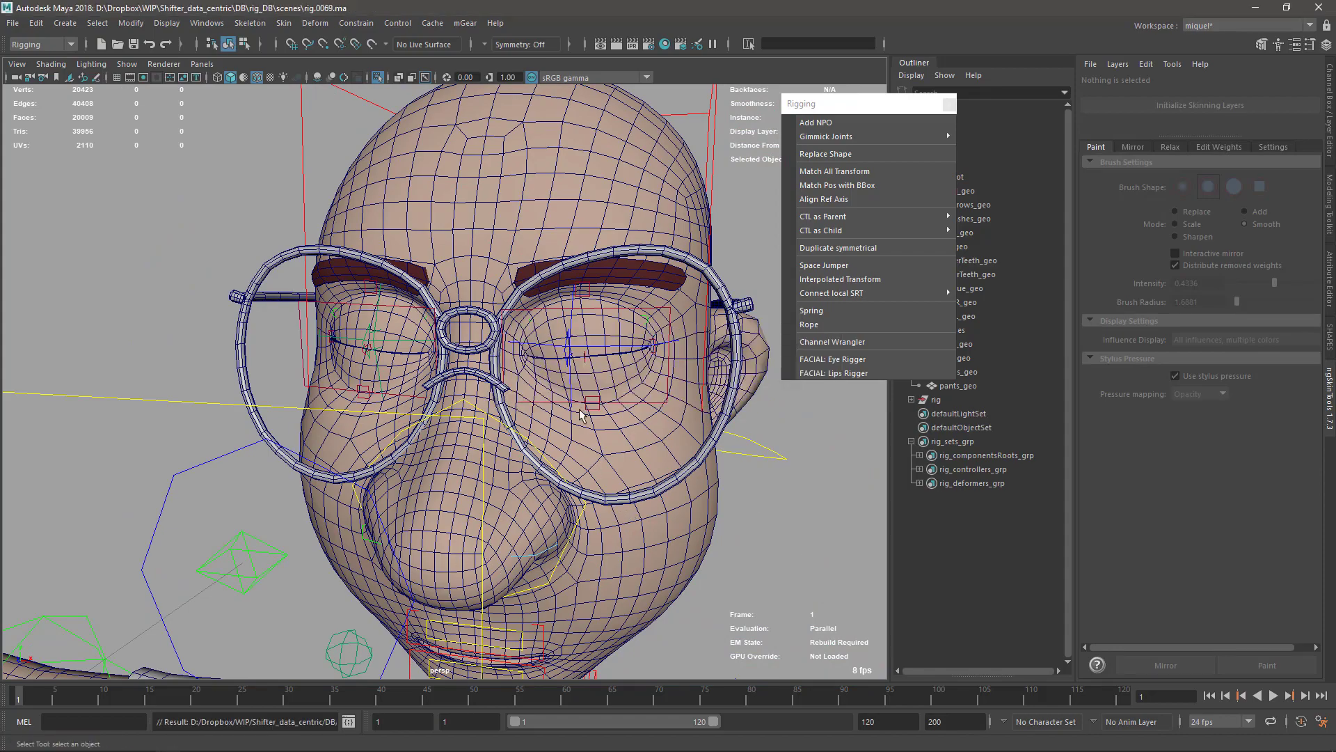
# Reselect eye_L_over_ctl and eye_R_over_ctl and set their Blink to 0
pyautogui.keyDown('alt'); pyautogui.moveTo(402, 418); pyautogui.dragTo(519, 481); pyautogui.keyUp('alt')
pyautogui.keyDown('alt'); pyautogui.moveTo(518, 481); pyautogui.dragTo(567, 441, button='right'); pyautogui.keyUp('alt')
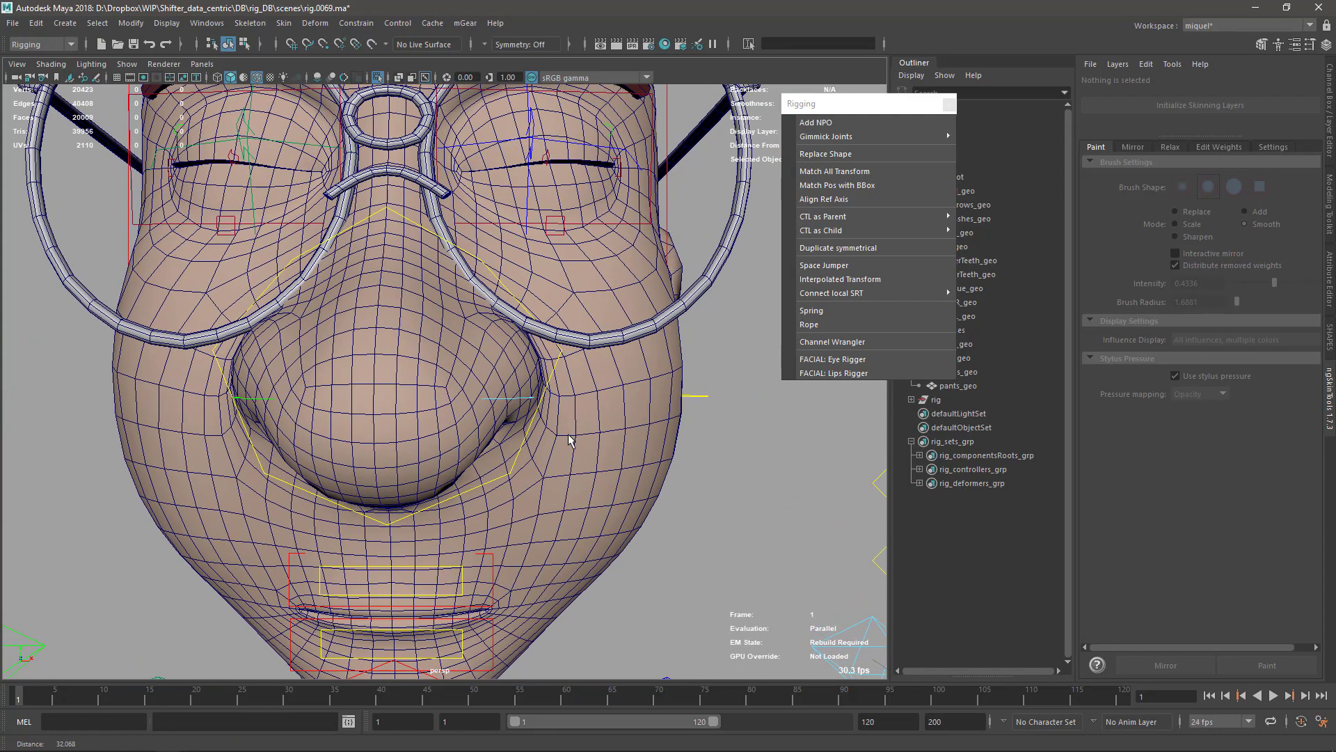
pyautogui.keyDown('alt'); pyautogui.moveTo(566, 442); pyautogui.dragTo(483, 516); pyautogui.keyUp('alt')
pyautogui.keyDown('alt'); pyautogui.moveTo(483, 516); pyautogui.dragTo(397, 391, button='right'); pyautogui.keyUp('alt')
pyautogui.keyDown('shift'); pyautogui.moveTo(244, 226); pyautogui.dragTo(512, 545); pyautogui.keyUp('shift')
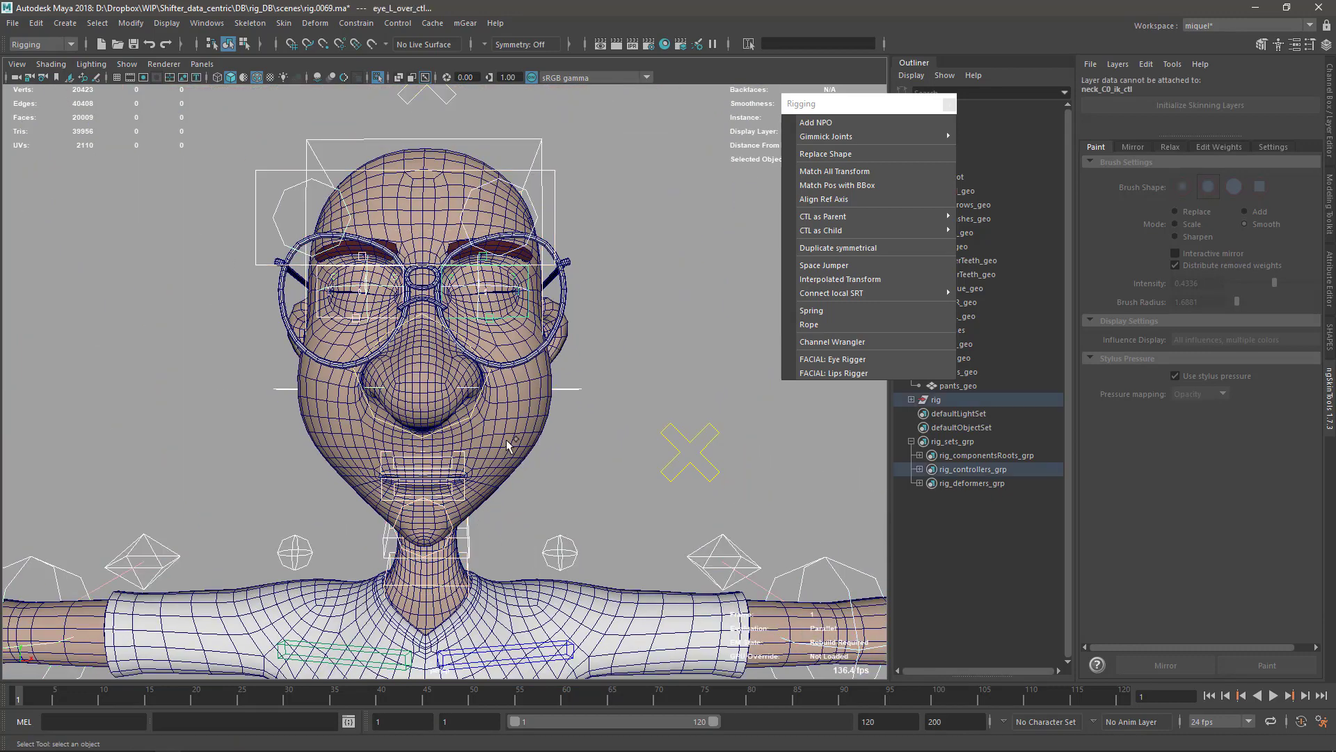
pyautogui.keyDown('alt'); pyautogui.moveTo(507, 445); pyautogui.dragTo(507, 345); pyautogui.keyUp('alt')
pyautogui.click(527, 320)
pyautogui.keyDown('shift'); pyautogui.click(331, 333); pyautogui.keyUp('shift')
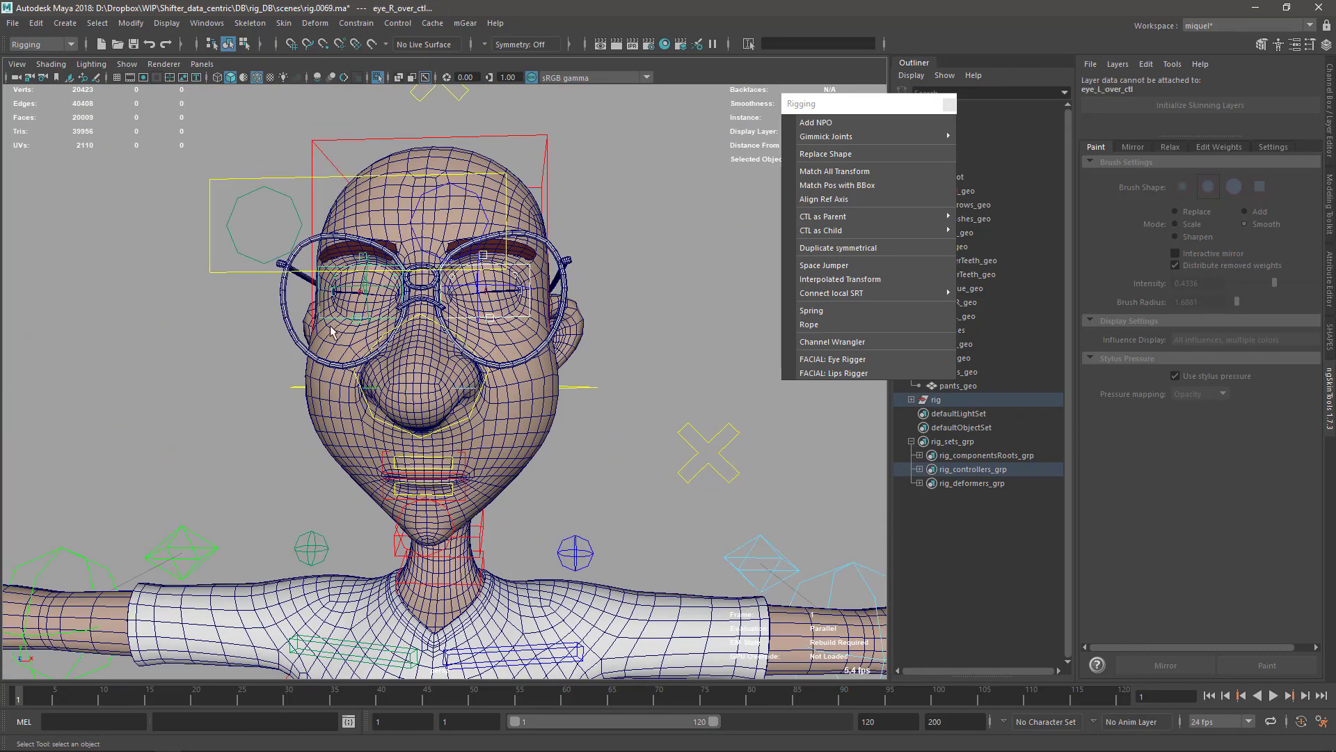
pyautogui.click(1330, 105)
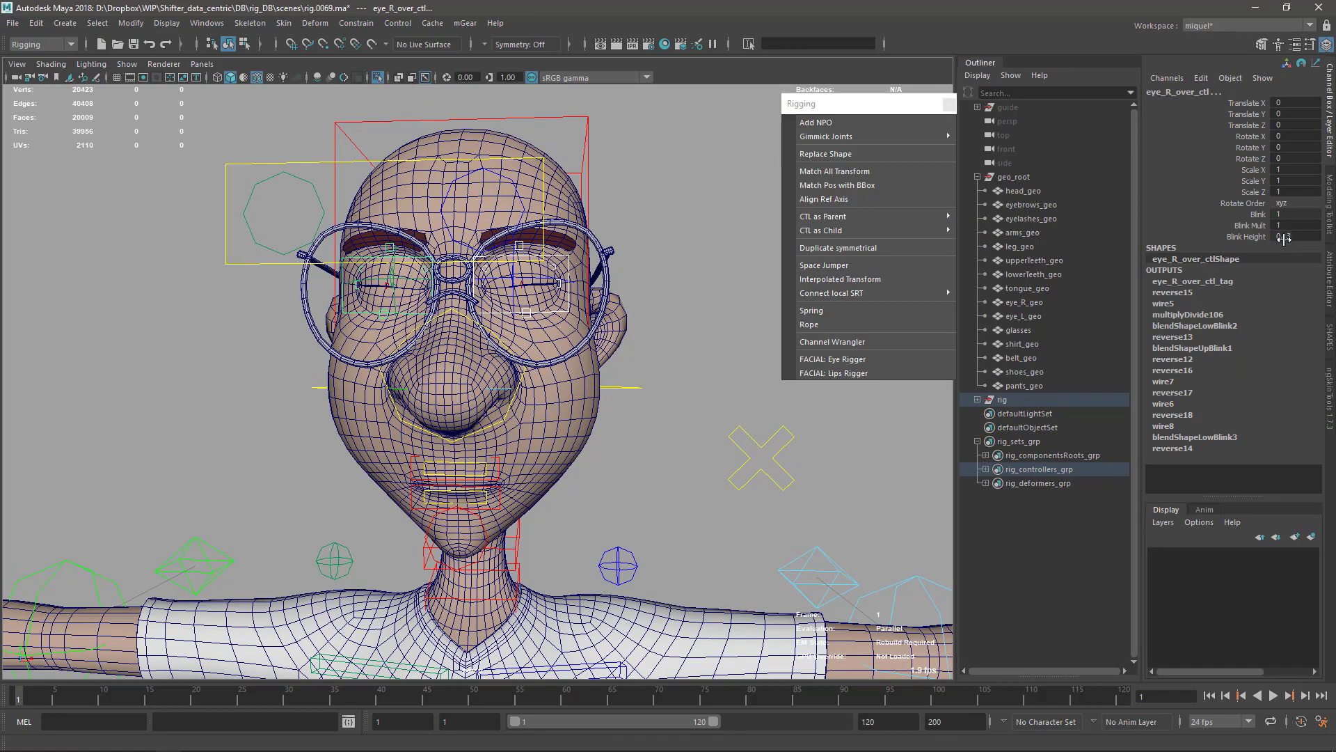
pyautogui.click(1258, 215)
pyautogui.moveTo(682, 473); pyautogui.dragTo(543, 481, button='middle')
pyautogui.keyDown('alt'); pyautogui.moveTo(543, 480); pyautogui.dragTo(609, 498, button='right'); pyautogui.keyUp('alt')
pyautogui.keyDown('alt'); pyautogui.moveTo(609, 497); pyautogui.dragTo(607, 521); pyautogui.keyUp('alt')
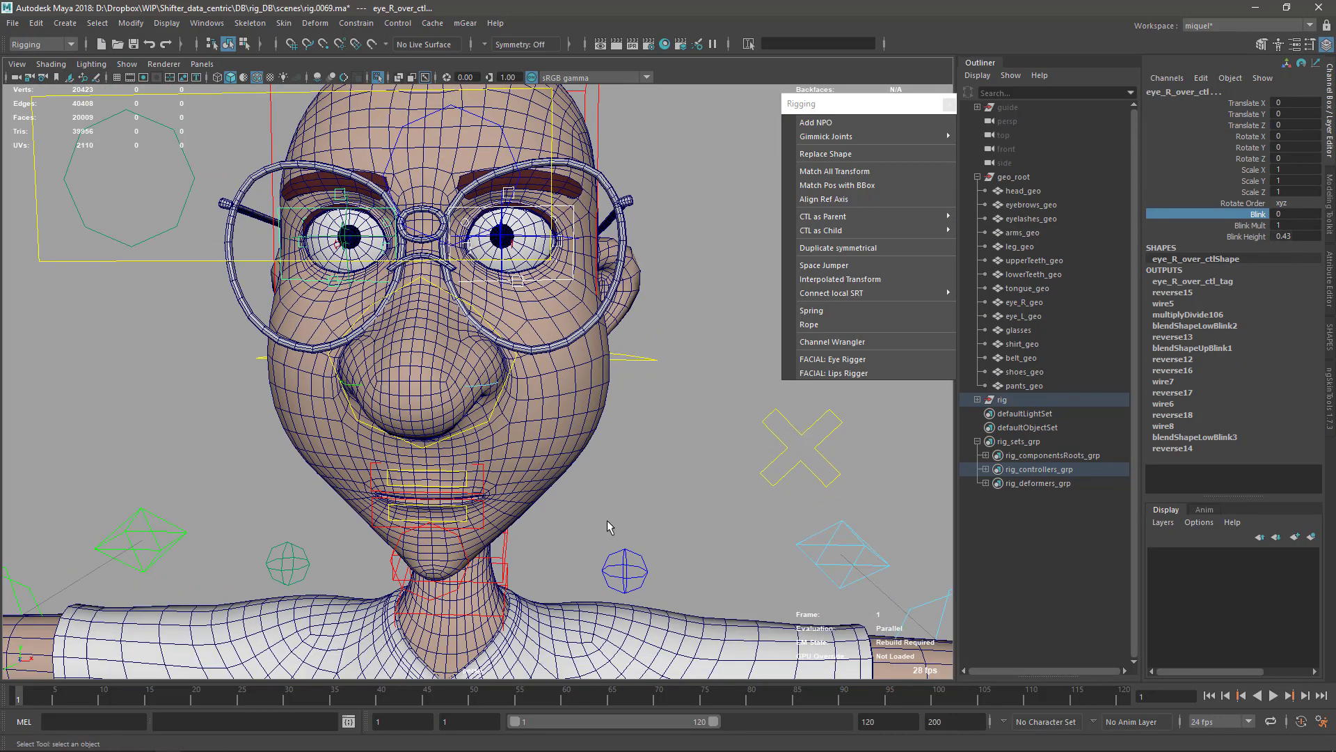
# Clear the selection and open the facial Lips Rigger with the mouth in close view
pyautogui.click(607, 520)
pyautogui.keyDown('alt'); pyautogui.moveTo(607, 520); pyautogui.dragTo(542, 387, button='middle'); pyautogui.keyUp('alt')
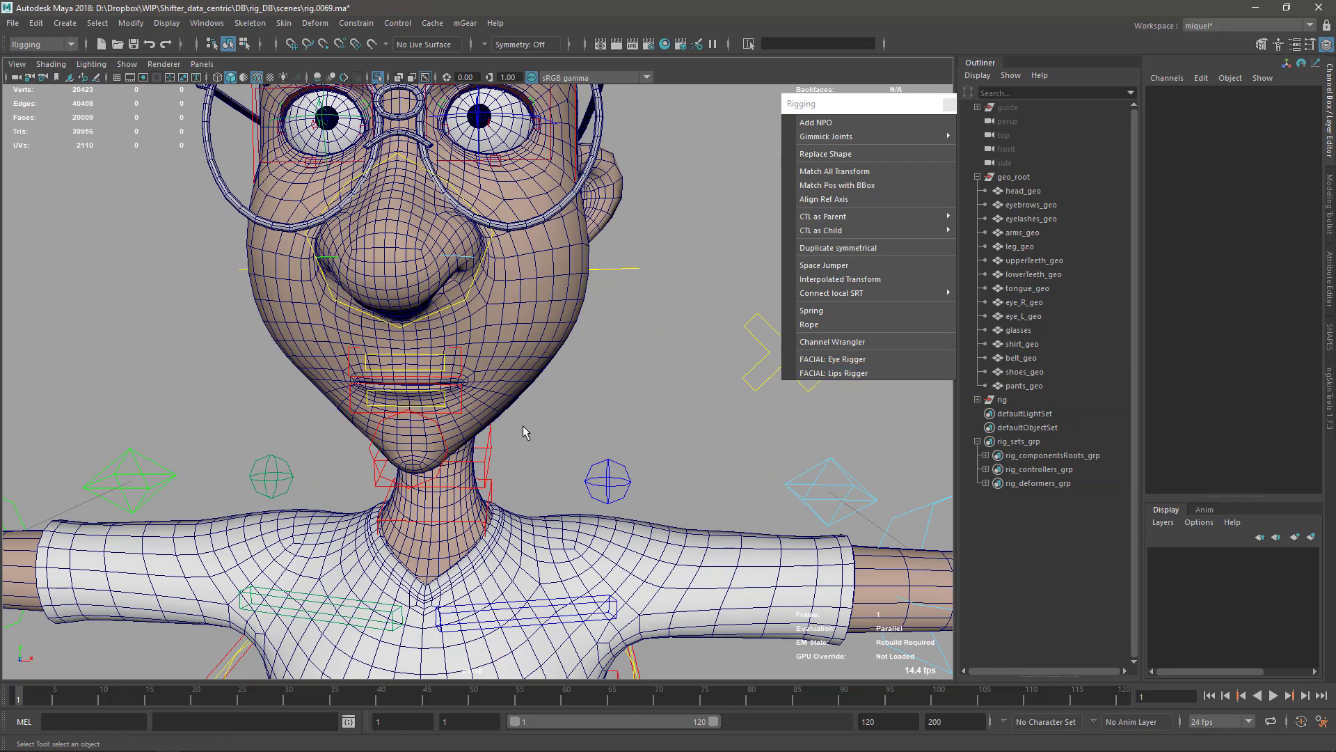
pyautogui.scroll(2, 533, 376)
pyautogui.click(835, 373)
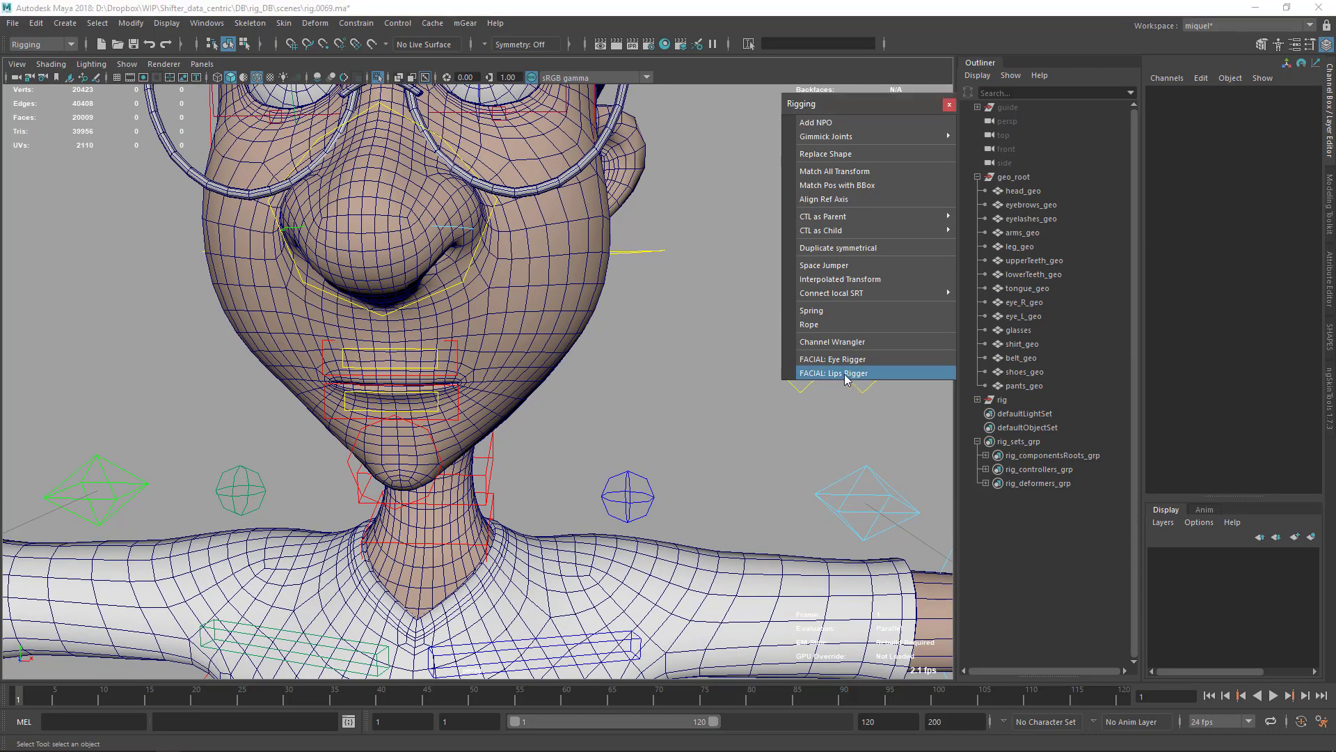
pyautogui.moveTo(510, 229); pyautogui.dragTo(705, 202)
pyautogui.scroll(3, 529, 336)
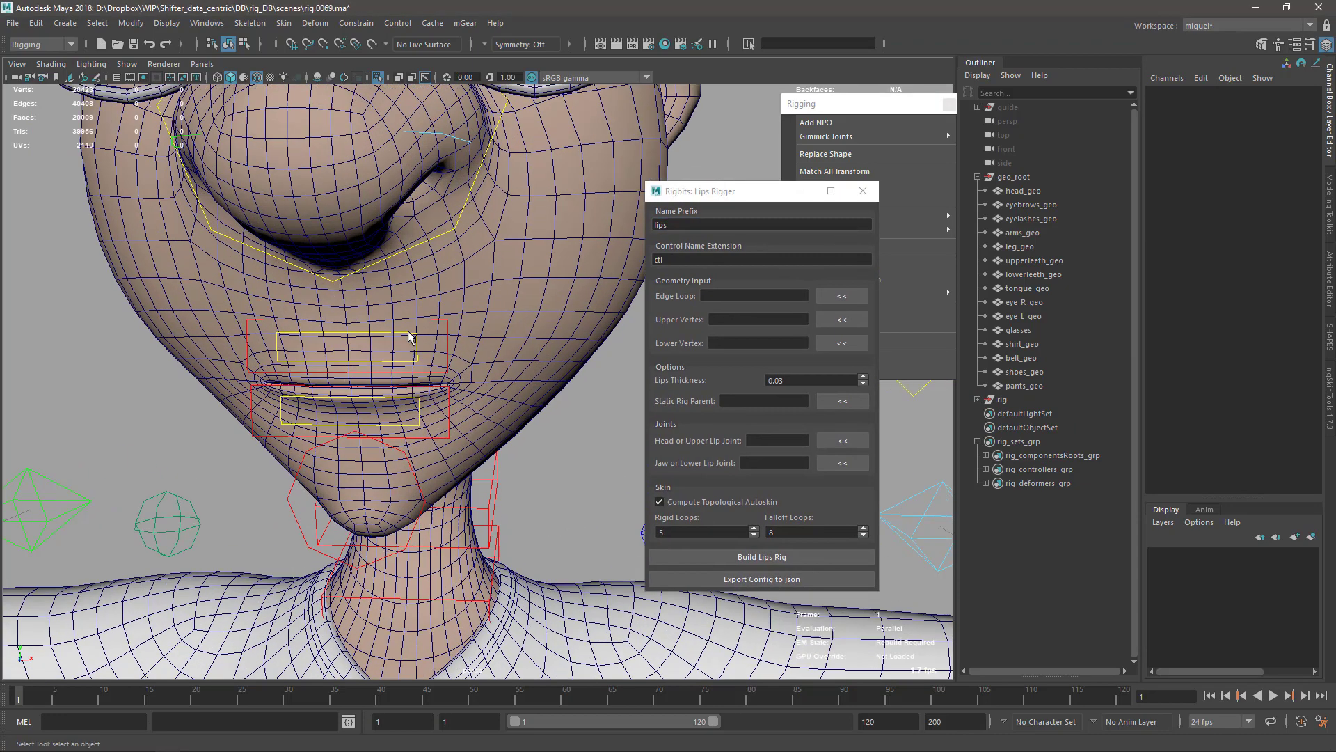
pyautogui.scroll(2, 320, 368)
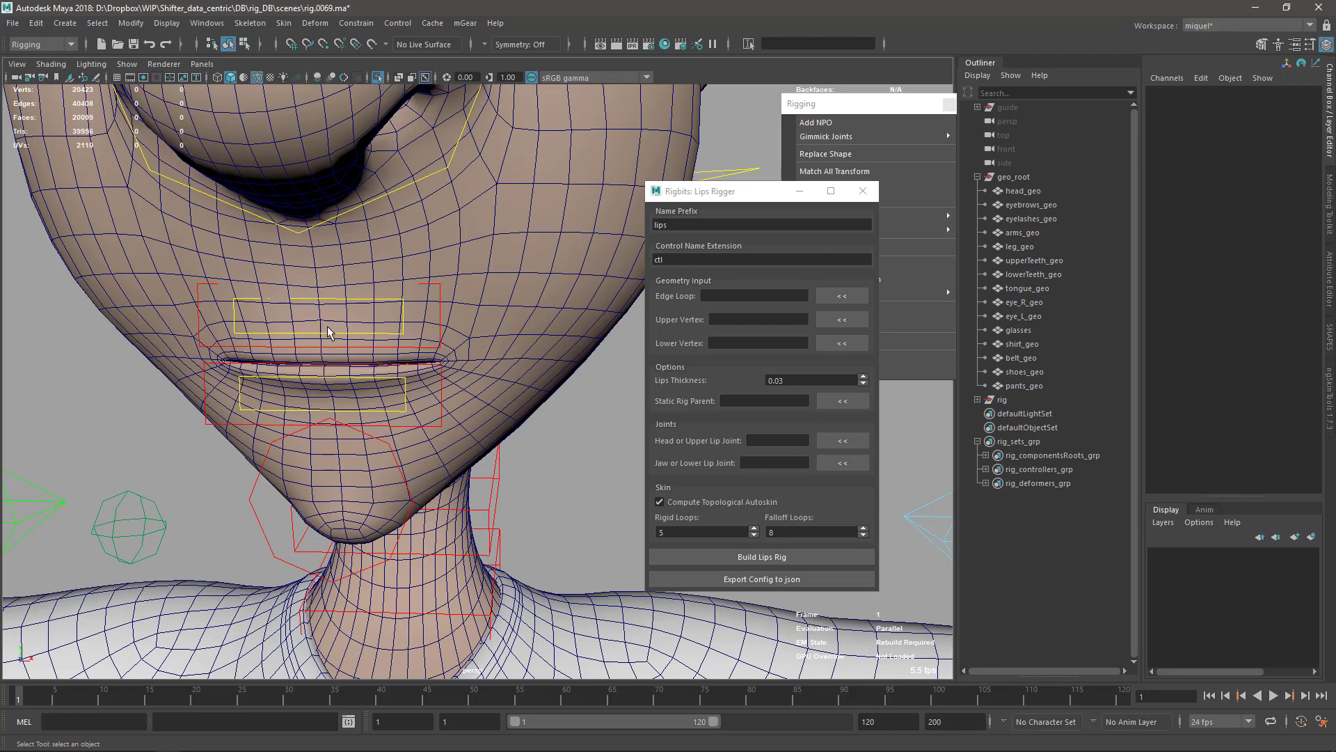
# Test the upper lip by moving mouth_C0_lipup_ctl up about 0.8 cm, and undo the move
pyautogui.click(440, 342)
pyautogui.press('w')
pyautogui.moveTo(329, 327); pyautogui.dragTo(326, 282)
pyautogui.hotkey('ctrl', 'z')
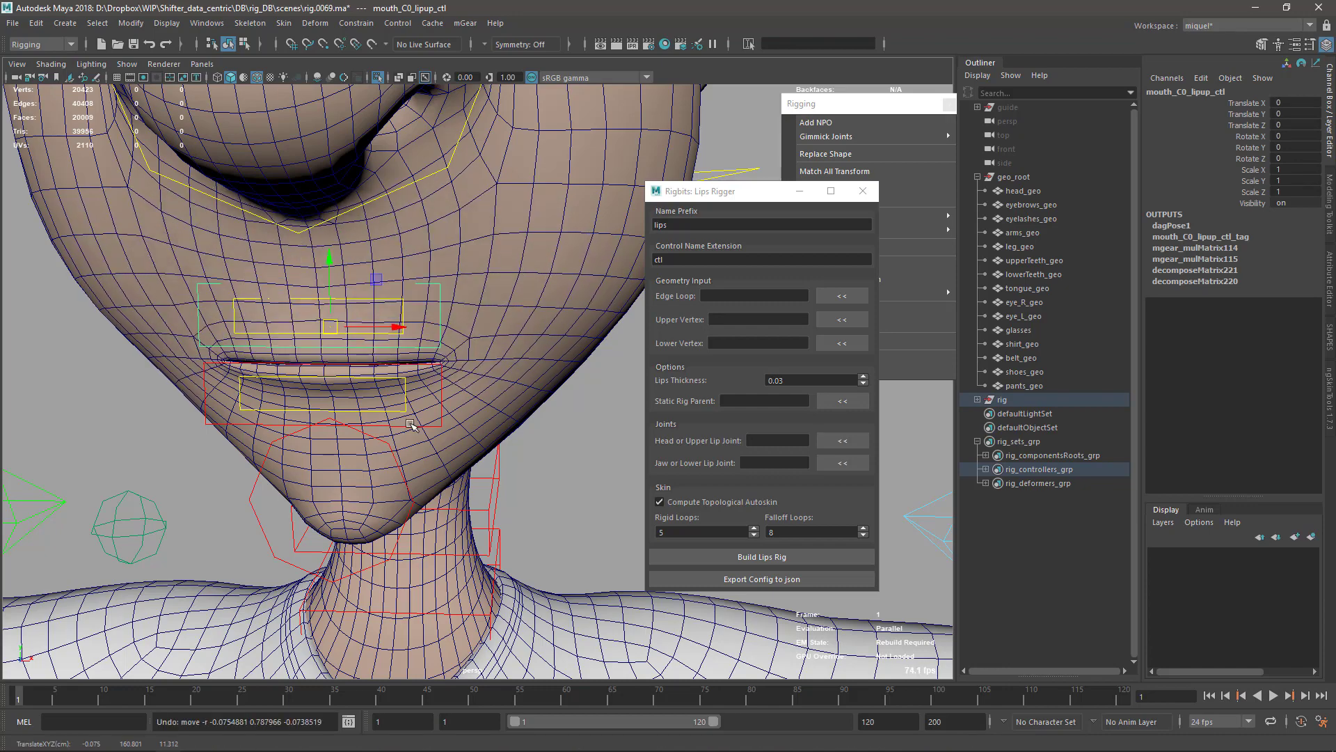
# Test the lower lip by moving mouth_C0_liplow_ctl down about 0.9 cm and inspect the opened mouth up close
pyautogui.click(412, 428)
pyautogui.click(389, 425)
pyautogui.moveTo(332, 382); pyautogui.dragTo(336, 410)
pyautogui.keyDown('alt'); pyautogui.moveTo(336, 410); pyautogui.dragTo(379, 466, button='right'); pyautogui.keyUp('alt')
pyautogui.keyDown('alt'); pyautogui.moveTo(379, 467); pyautogui.dragTo(376, 446); pyautogui.keyUp('alt')
pyautogui.keyDown('alt'); pyautogui.moveTo(375, 446); pyautogui.dragTo(456, 396, button='middle'); pyautogui.keyUp('alt')
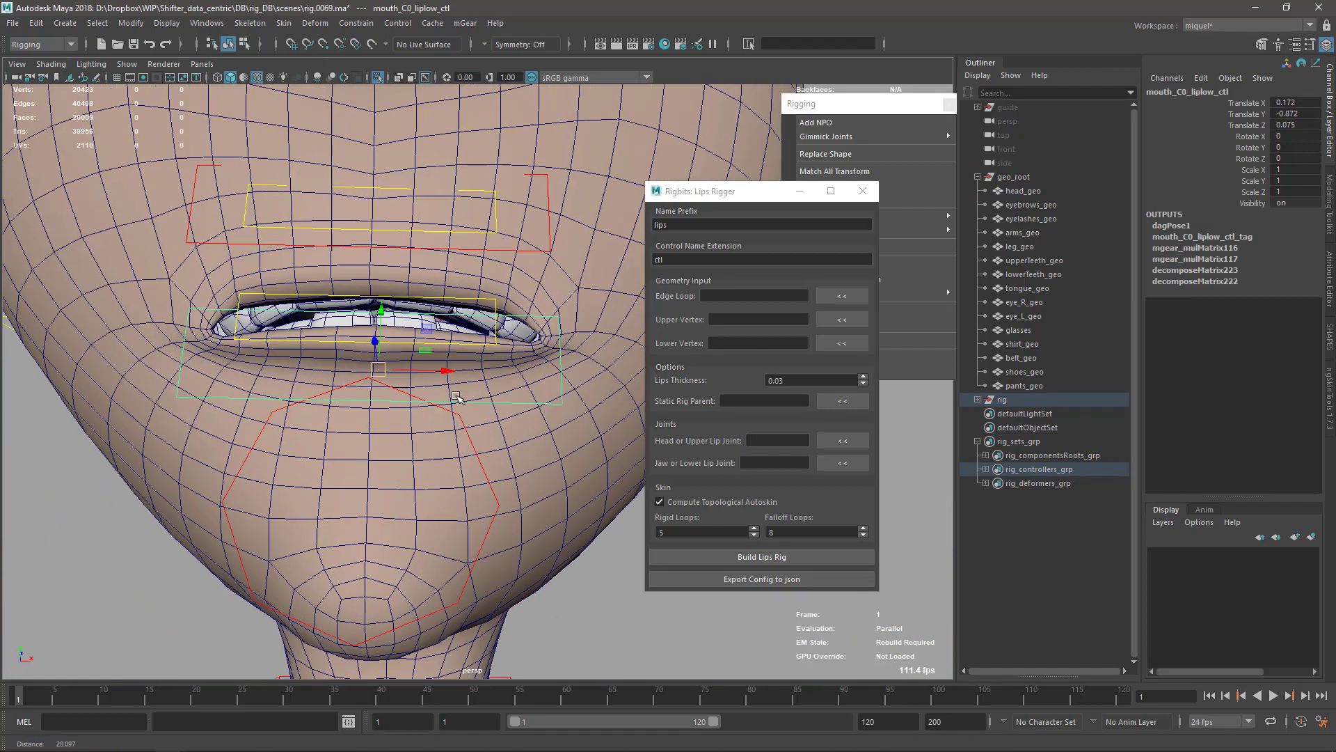
# Check head_geo around the open lips in ngSkinTools, and return mouth_C0_liplow_ctl to its rest position
pyautogui.keyDown('alt'); pyautogui.moveTo(456, 396); pyautogui.dragTo(533, 426, button='right'); pyautogui.keyUp('alt')
pyautogui.press('q')
pyautogui.click(598, 462)
pyautogui.click(1328, 410)
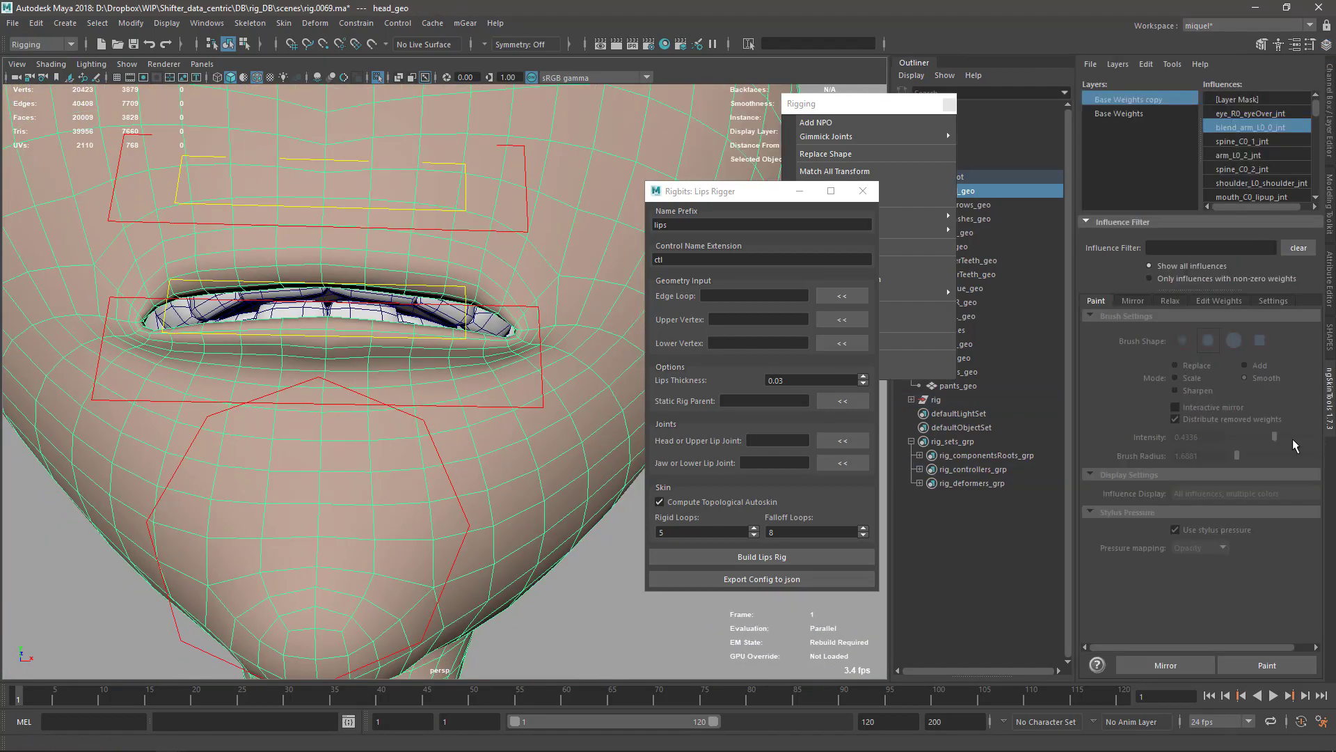
pyautogui.moveTo(475, 360); pyautogui.dragTo(461, 346)
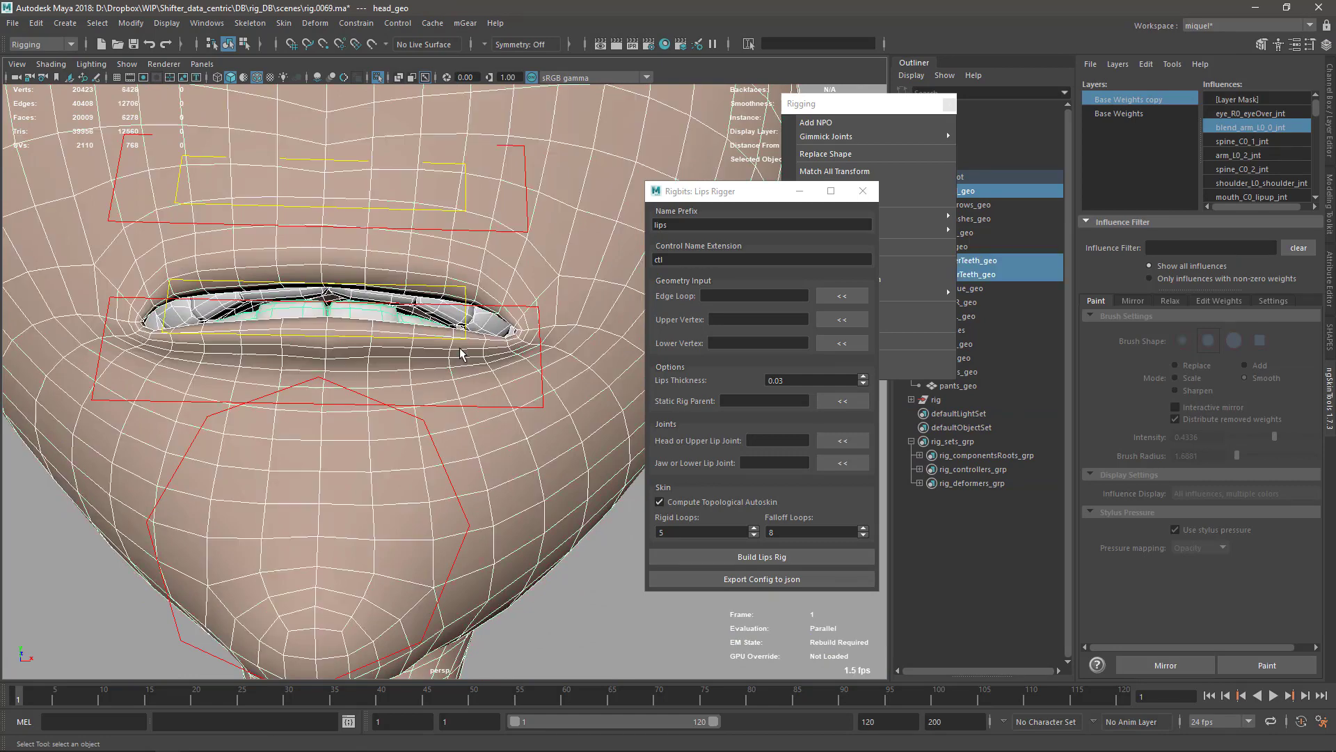
pyautogui.click(476, 409)
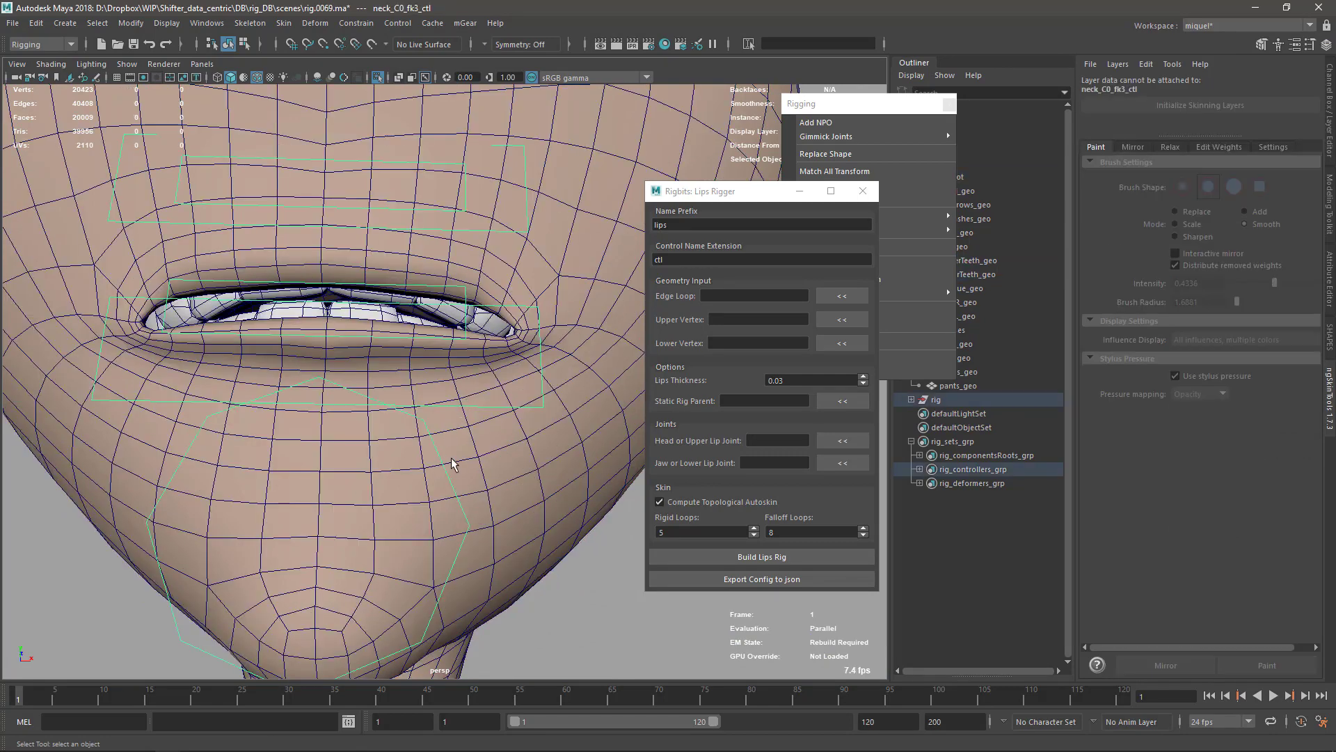
pyautogui.click(460, 349)
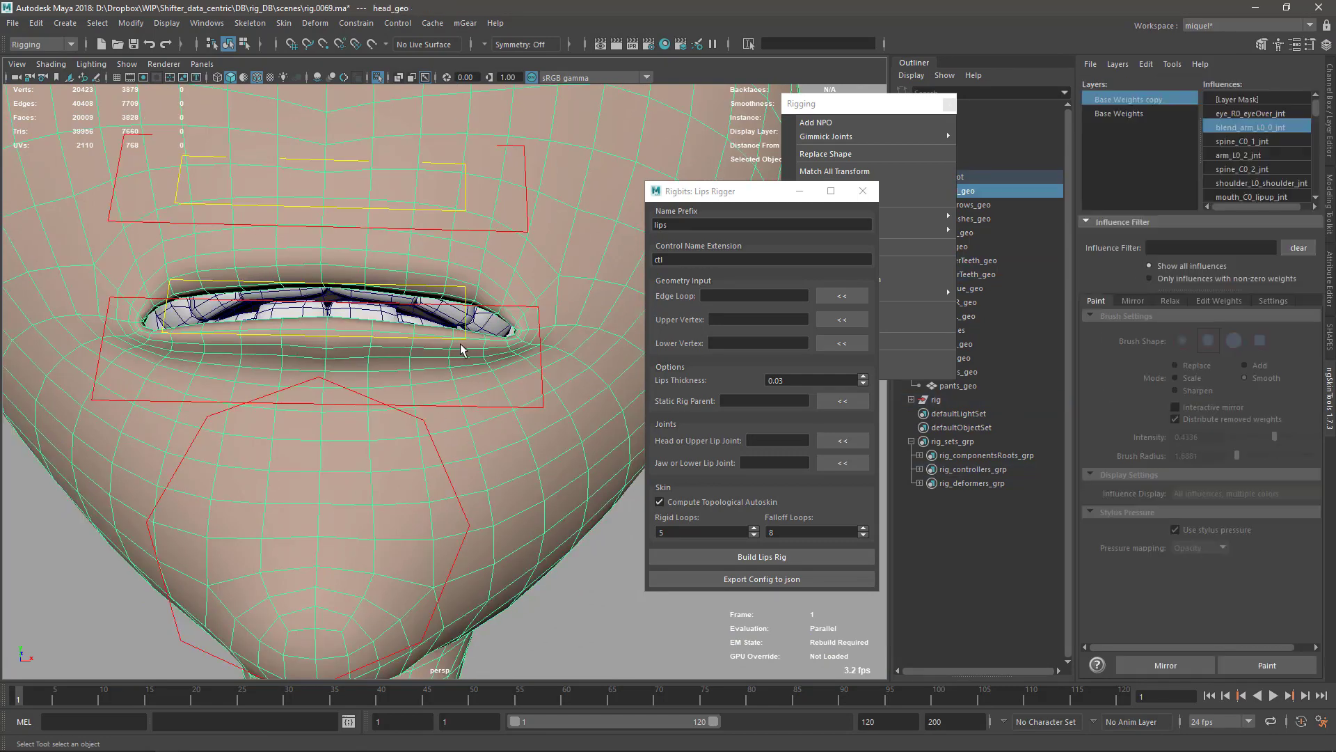
pyautogui.click(532, 410)
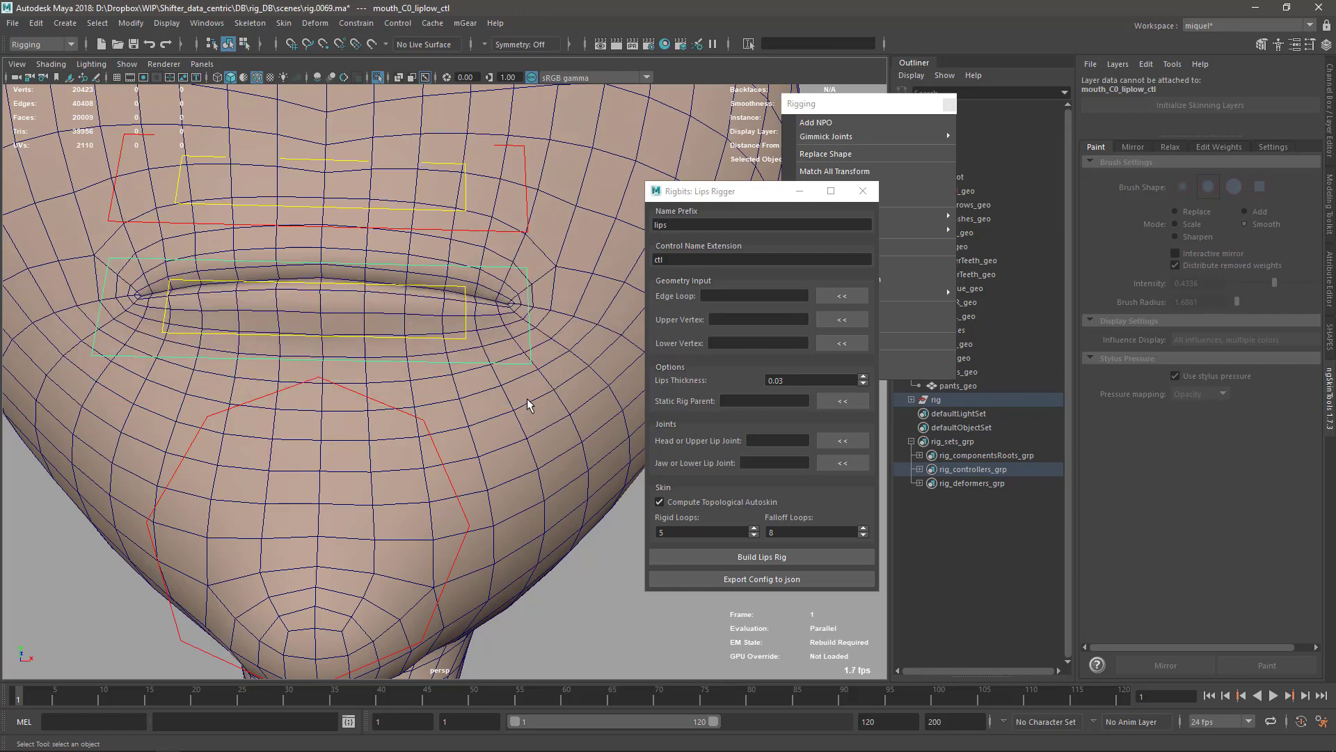
# Select the lip edge loop on head_geo in wireframe from the side and load it as the Lips Rigger's Edge Loop
pyautogui.keyDown('alt'); pyautogui.moveTo(528, 398); pyautogui.dragTo(487, 432); pyautogui.keyUp('alt')
pyautogui.keyDown('alt'); pyautogui.moveTo(486, 432); pyautogui.dragTo(334, 383, button='right'); pyautogui.keyUp('alt')
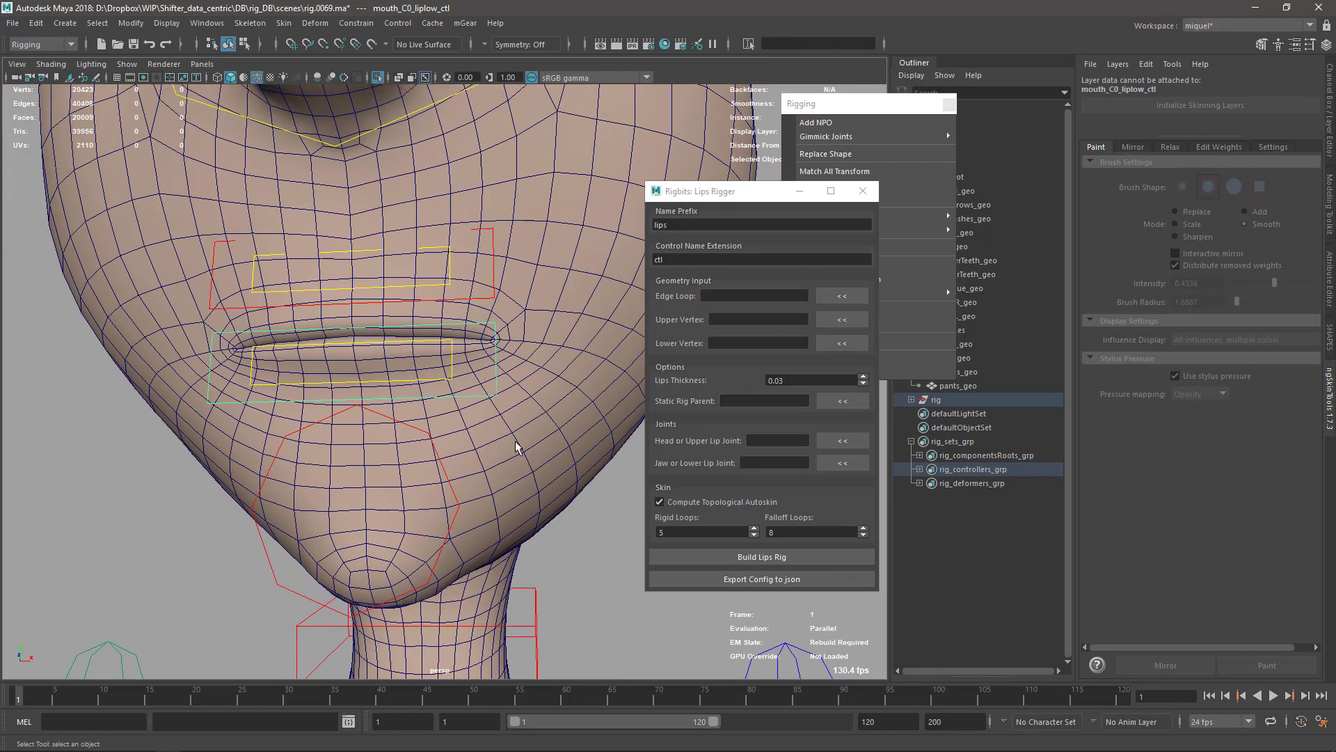
pyautogui.keyDown('alt'); pyautogui.moveTo(398, 336); pyautogui.dragTo(477, 367); pyautogui.keyUp('alt')
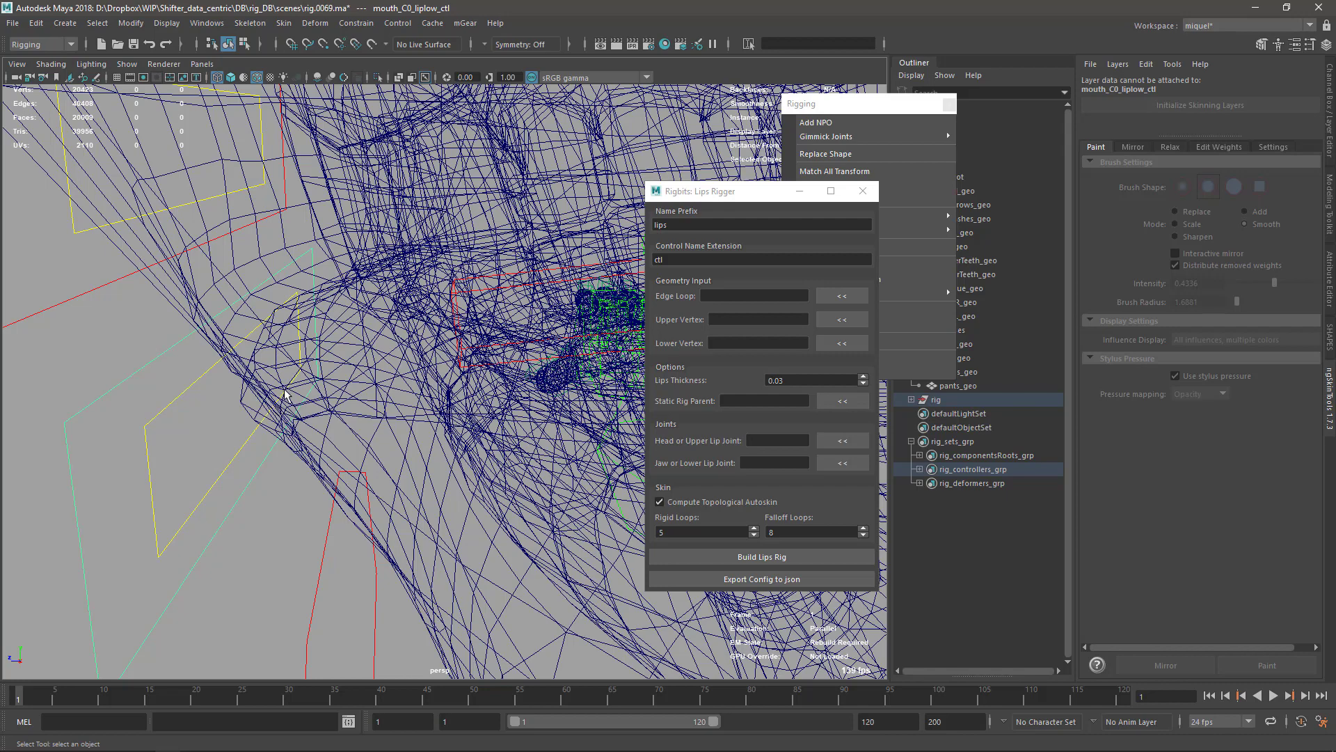
pyautogui.click(284, 394)
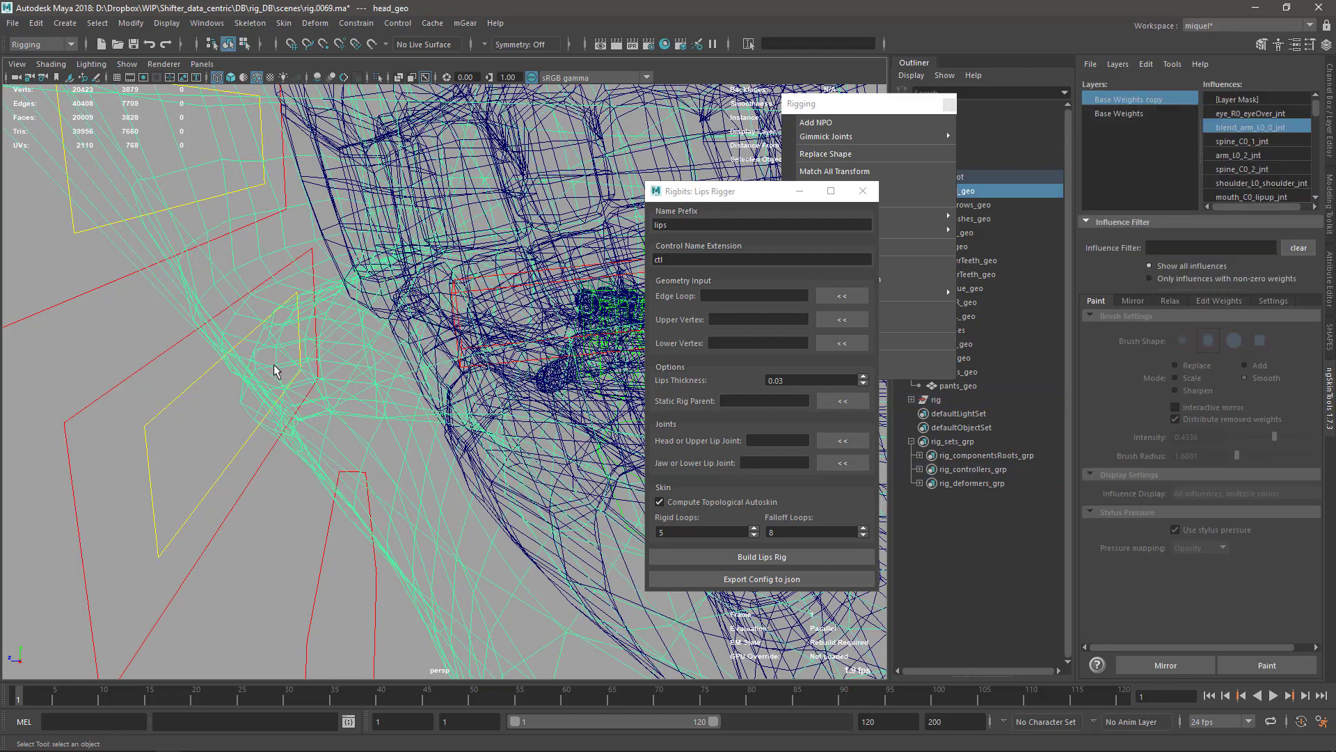
pyautogui.press('F10')
pyautogui.doubleClick(280, 358)
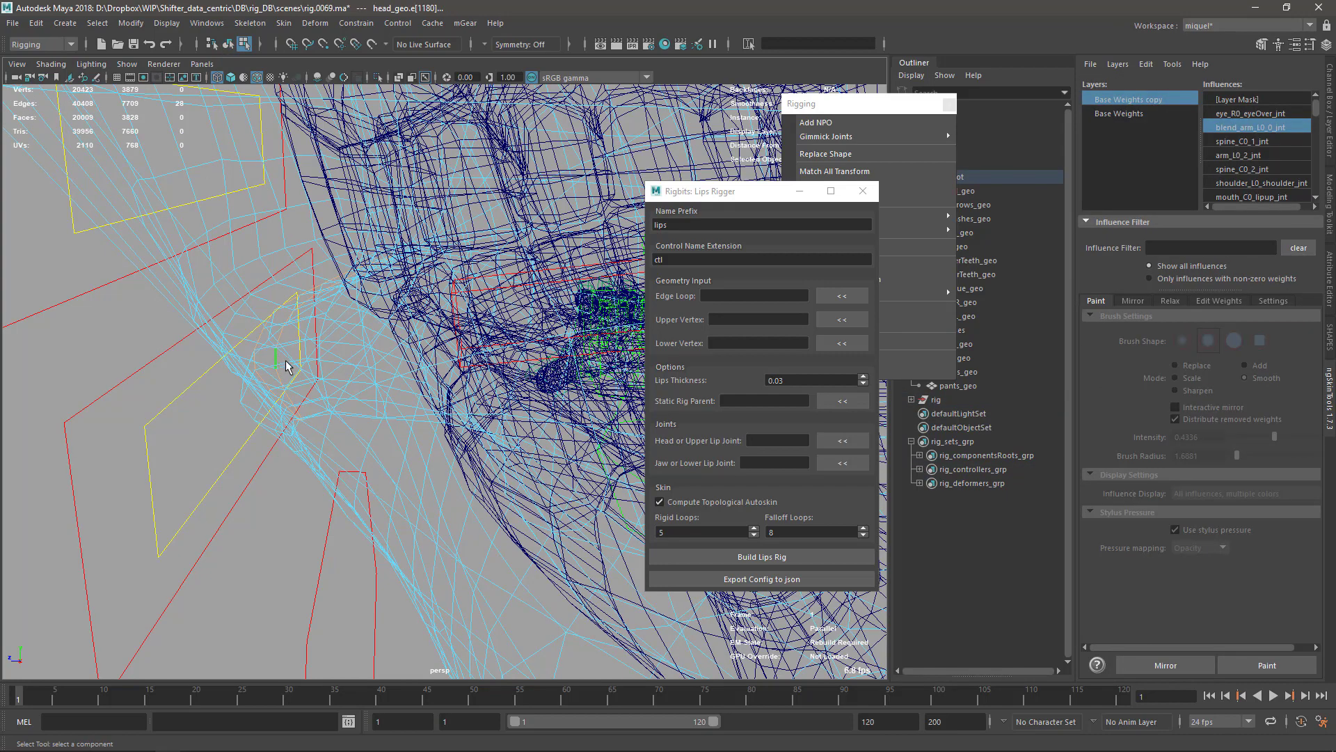
pyautogui.keyDown('alt'); pyautogui.moveTo(348, 383); pyautogui.dragTo(254, 306); pyautogui.keyUp('alt')
pyautogui.doubleClick(300, 353)
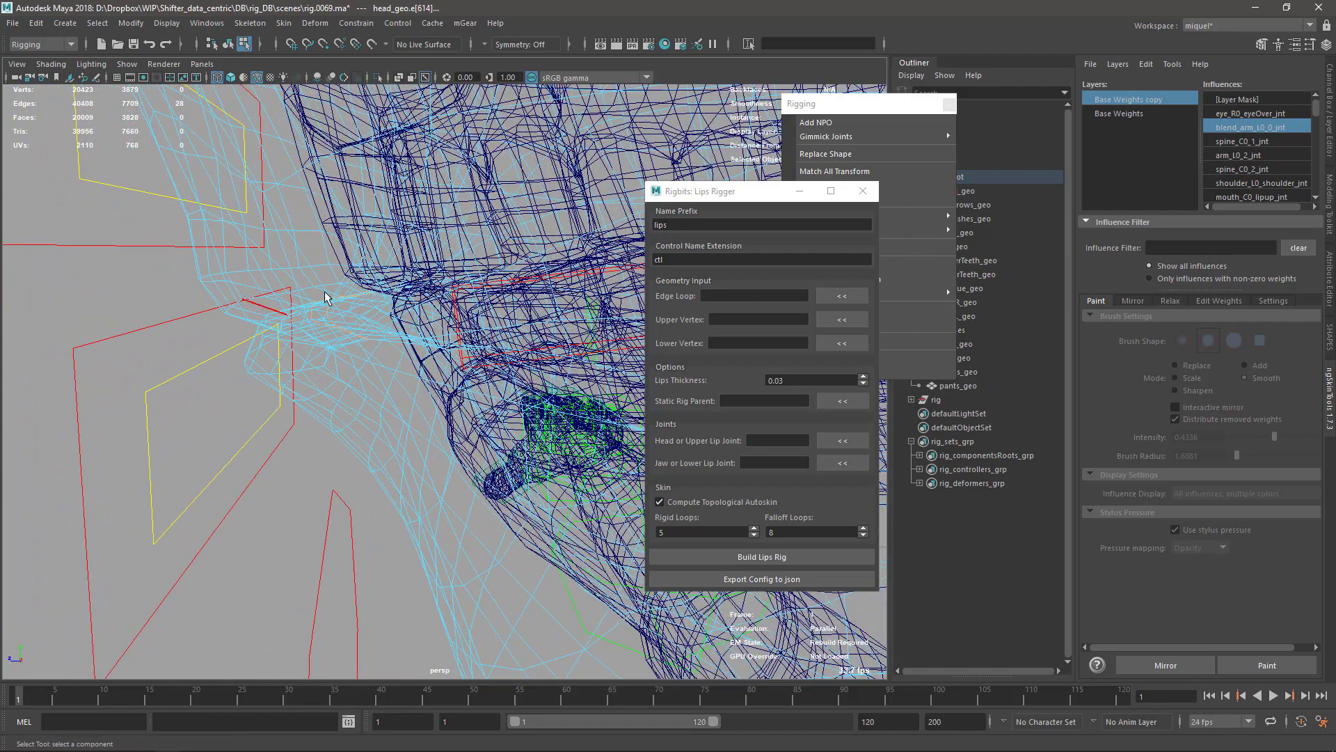
pyautogui.click(842, 296)
# Isolate the faces around the lip edge loop, frame its centre vertices and return to object selection
pyautogui.hotkey('ctrl', '1')
pyautogui.keyDown('alt'); pyautogui.moveTo(301, 346); pyautogui.dragTo(445, 401); pyautogui.keyUp('alt')
pyautogui.moveTo(723, 195); pyautogui.dragTo(1065, 254)
pyautogui.keyDown('alt'); pyautogui.moveTo(406, 204); pyautogui.dragTo(476, 357); pyautogui.keyUp('alt')
pyautogui.press('F9')
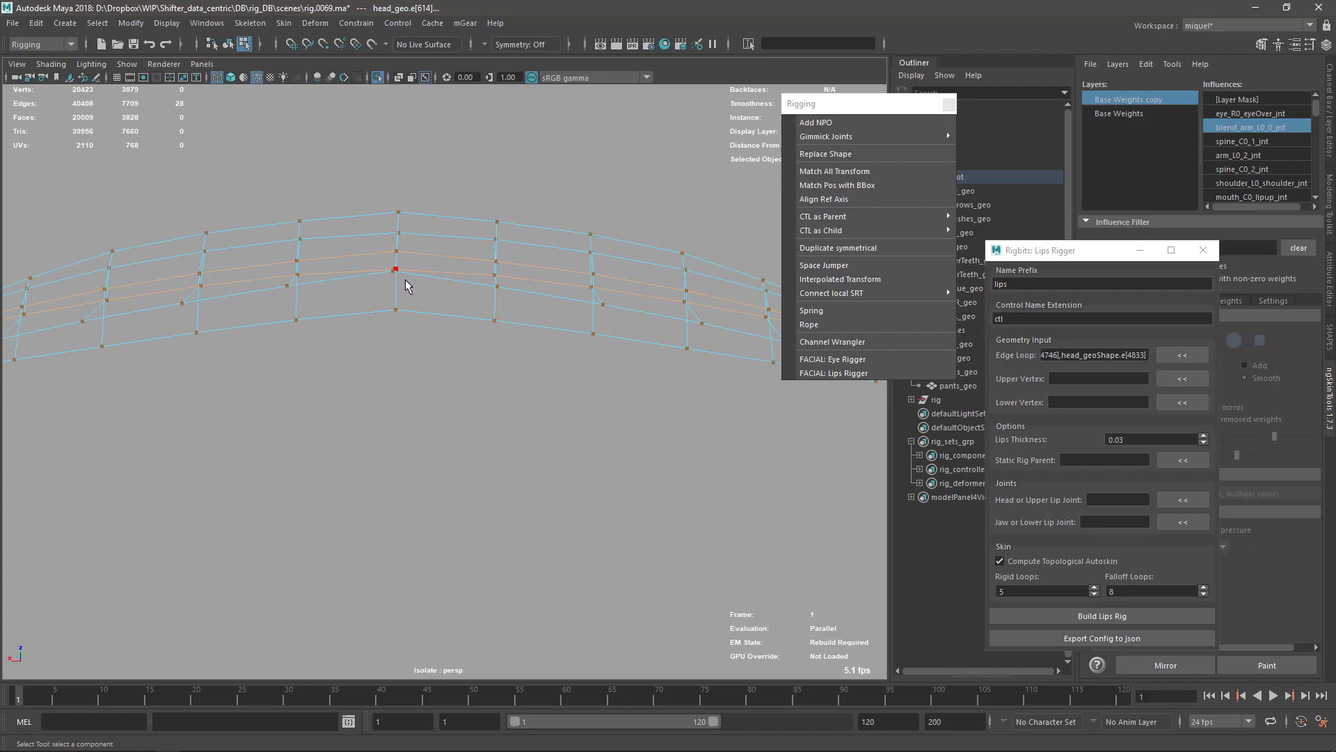
pyautogui.moveTo(384, 245); pyautogui.dragTo(414, 313)
pyautogui.press('f')
pyautogui.keyDown('alt'); pyautogui.moveTo(487, 451); pyautogui.dragTo(600, 446); pyautogui.keyUp('alt')
pyautogui.press('F8')
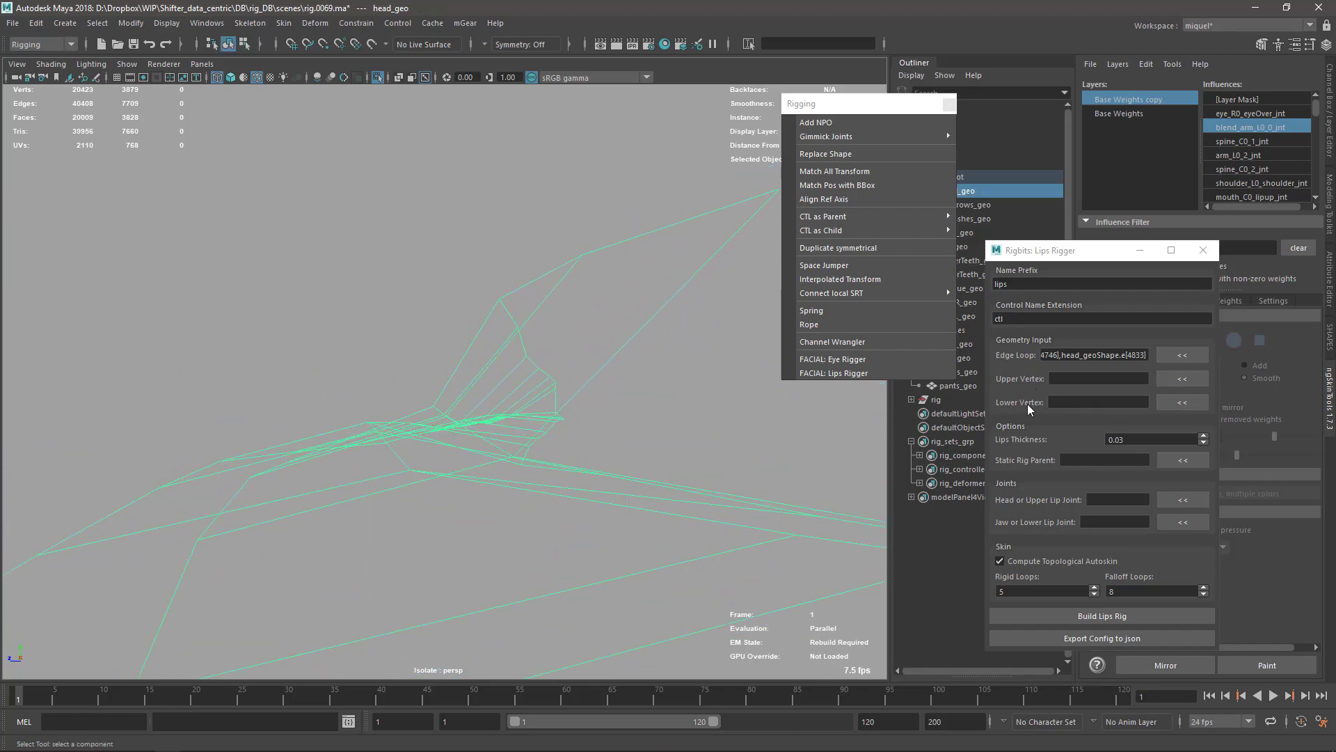
# Select the lower lip's centre vertex, vtx[150], on the isolated loop and load it as the Lower Vertex
pyautogui.keyDown('alt'); pyautogui.moveTo(369, 435); pyautogui.dragTo(439, 421); pyautogui.keyUp('alt')
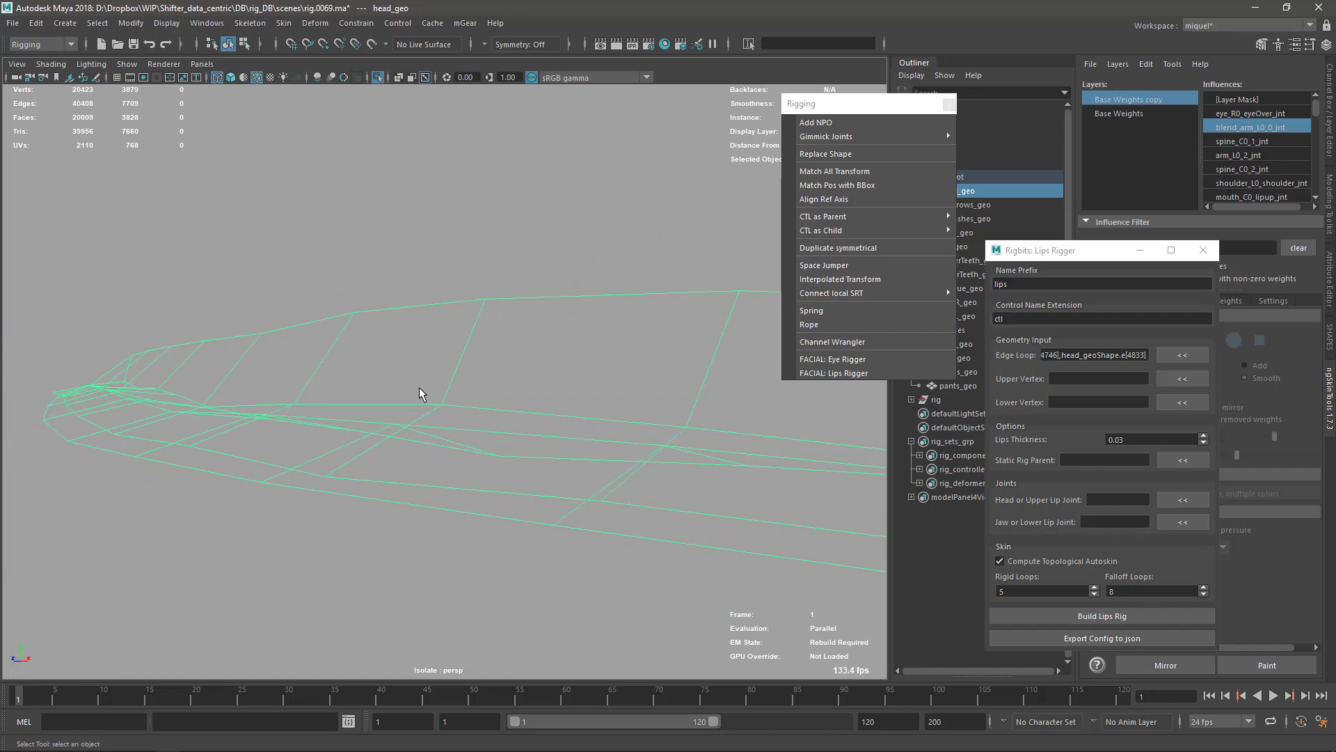
pyautogui.keyDown('alt'); pyautogui.moveTo(399, 379); pyautogui.dragTo(411, 426); pyautogui.keyUp('alt')
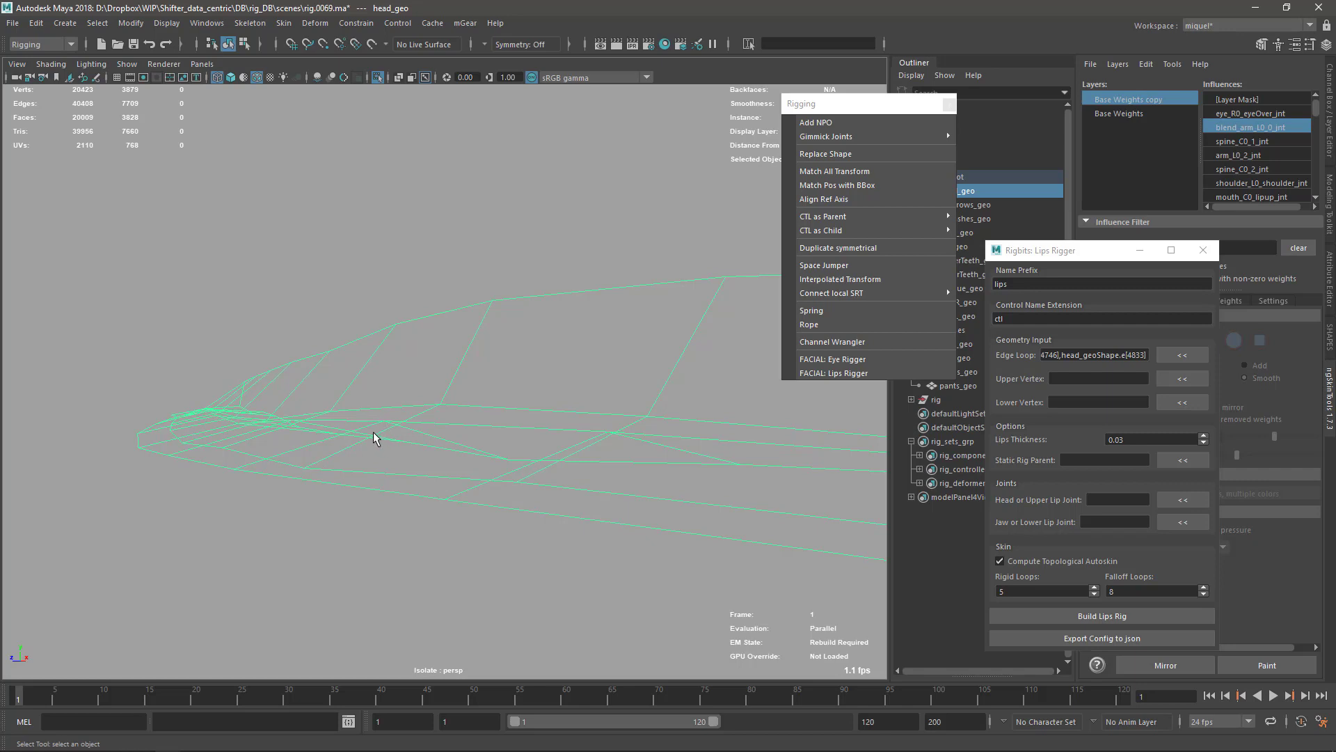
pyautogui.keyDown('alt'); pyautogui.moveTo(373, 442); pyautogui.dragTo(621, 392); pyautogui.keyUp('alt')
pyautogui.press('F9')
pyautogui.click(394, 435)
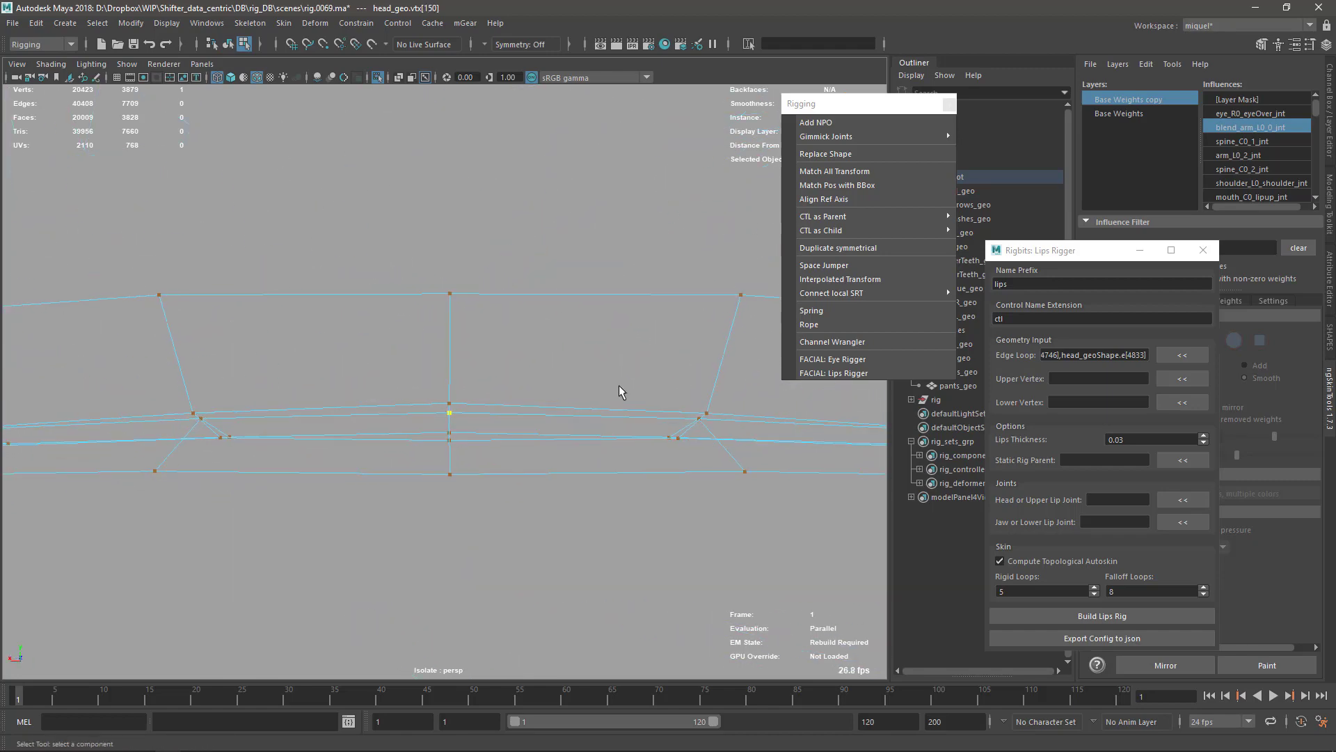
pyautogui.click(1182, 402)
# Select the upper lip's centre vertex, vtx[94], and load it as the Upper Vertex
pyautogui.keyDown('alt'); pyautogui.moveTo(382, 468); pyautogui.dragTo(443, 412); pyautogui.keyUp('alt')
pyautogui.click(443, 409)
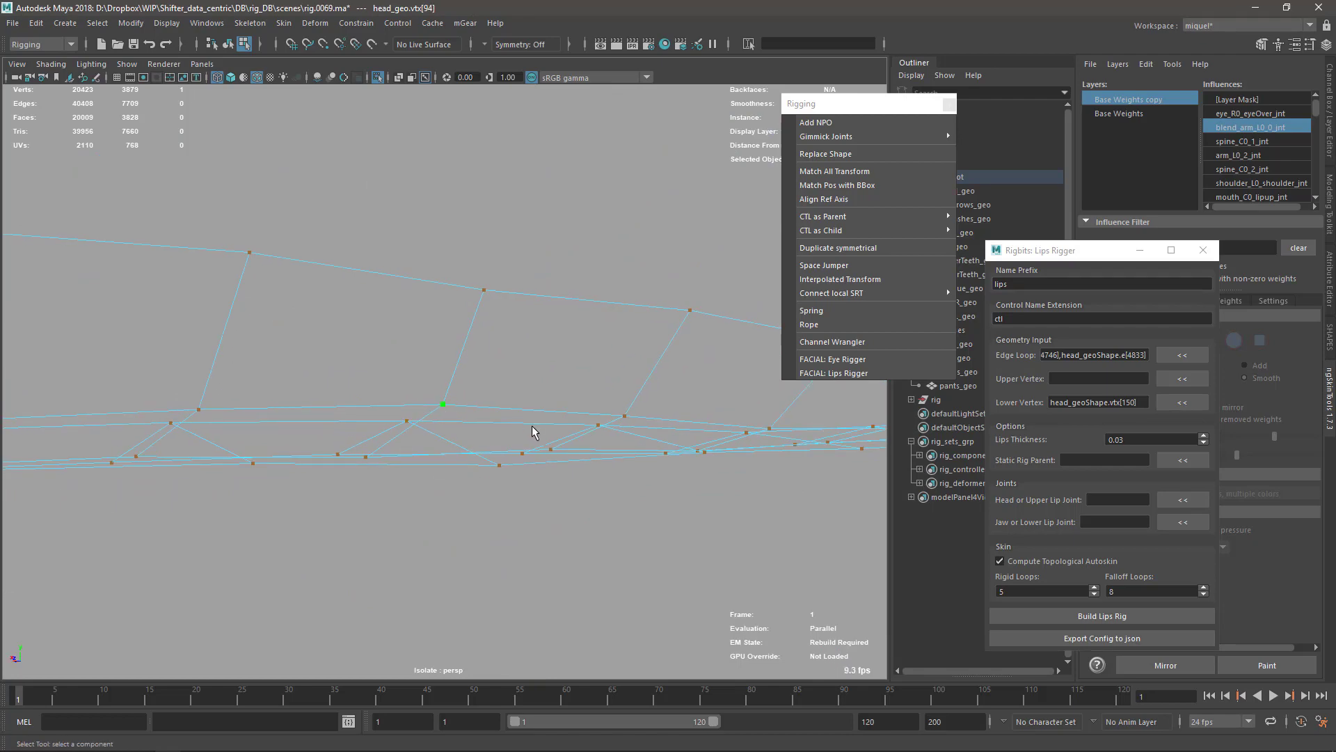
pyautogui.keyDown('alt'); pyautogui.moveTo(533, 436); pyautogui.dragTo(491, 444); pyautogui.keyUp('alt')
pyautogui.click(1183, 379)
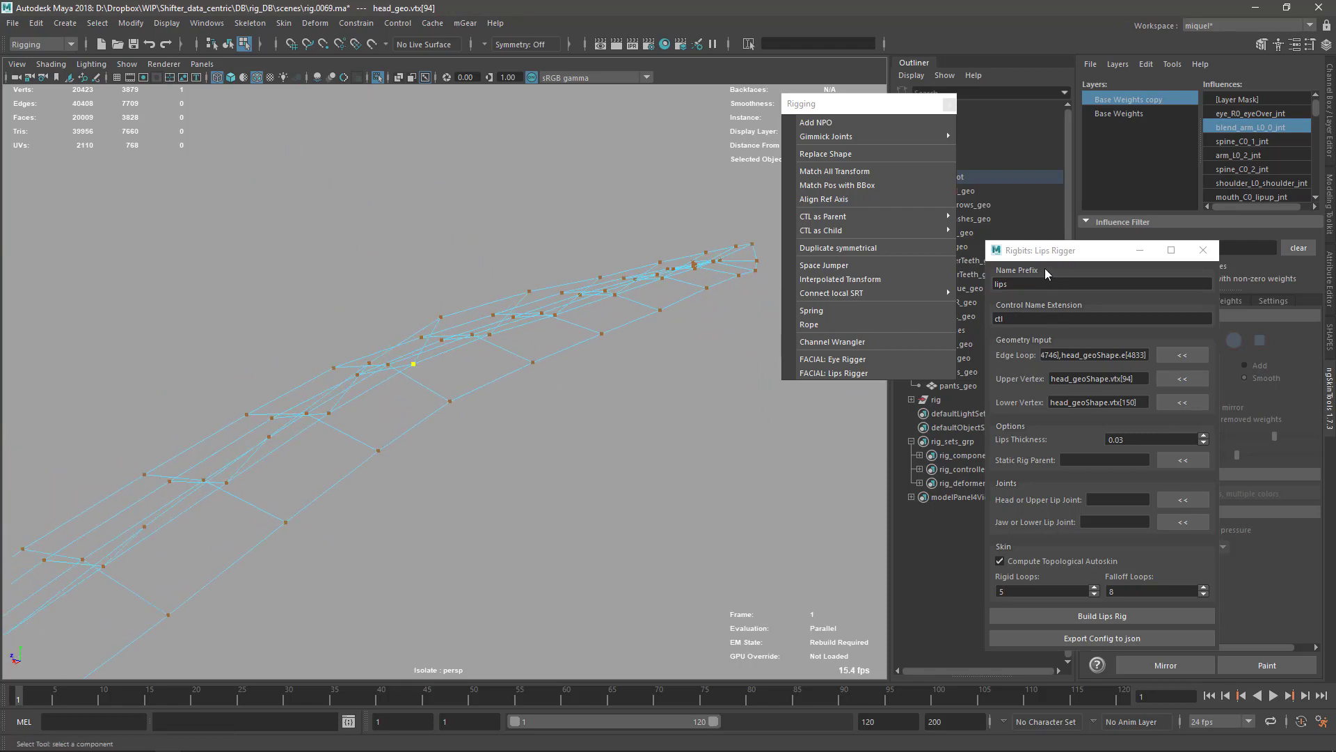
# Expand the rig group in the Outliner and load its setup group as the Static Rig Parent
pyautogui.moveTo(1042, 254); pyautogui.dragTo(528, 274)
pyautogui.moveTo(865, 112); pyautogui.dragTo(755, 103)
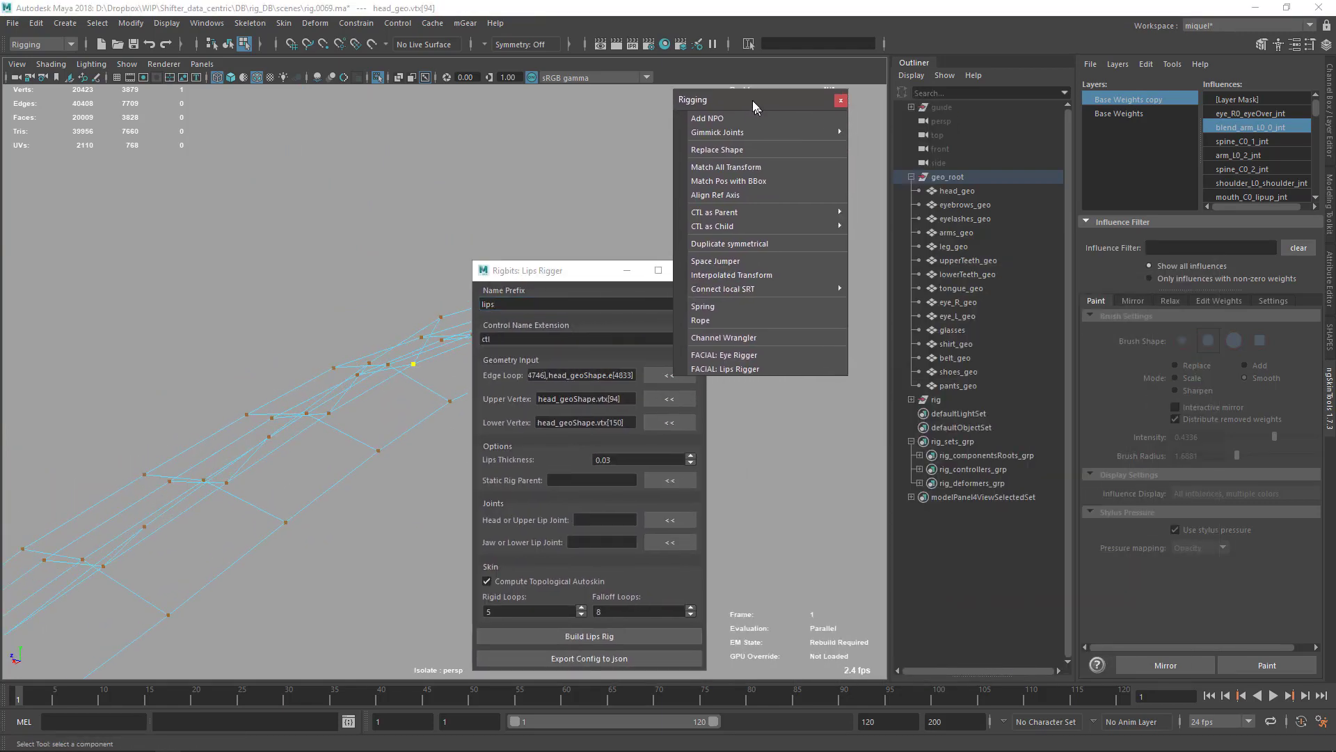
pyautogui.click(912, 399)
pyautogui.click(920, 442)
pyautogui.click(949, 427)
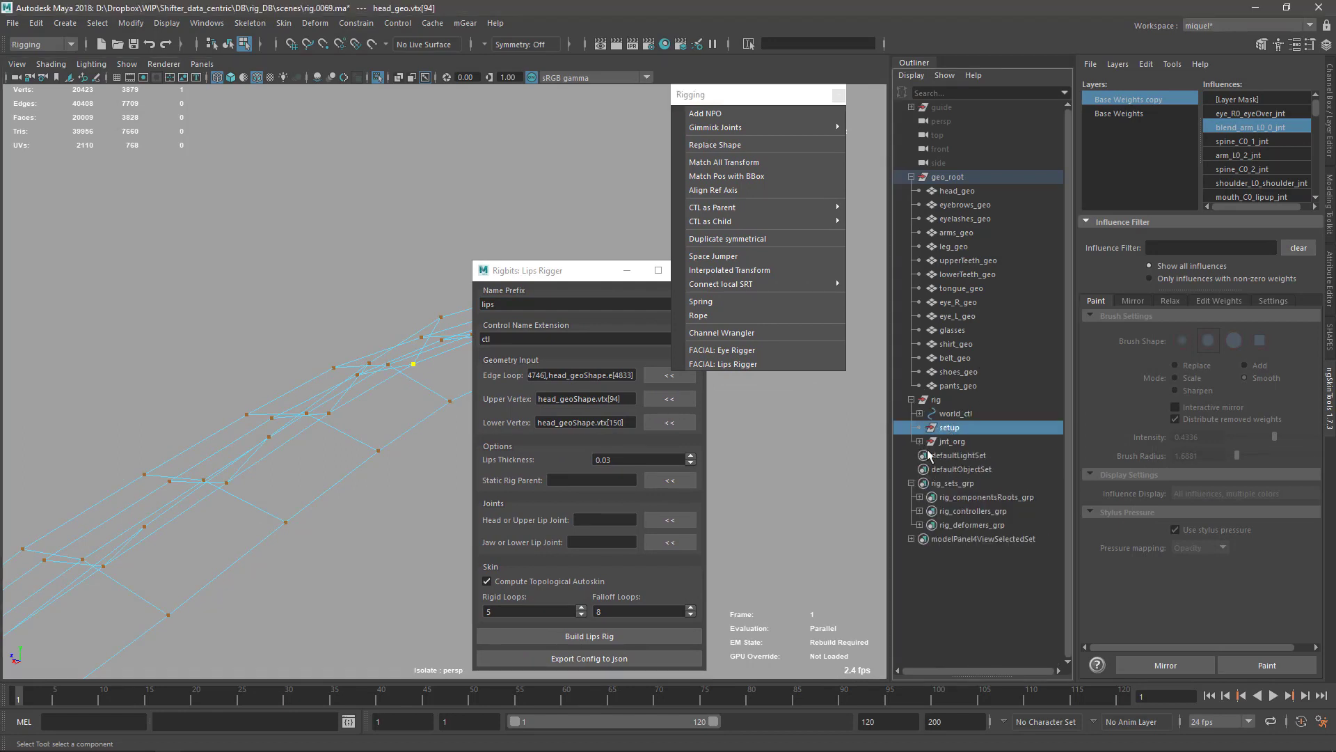
pyautogui.click(670, 481)
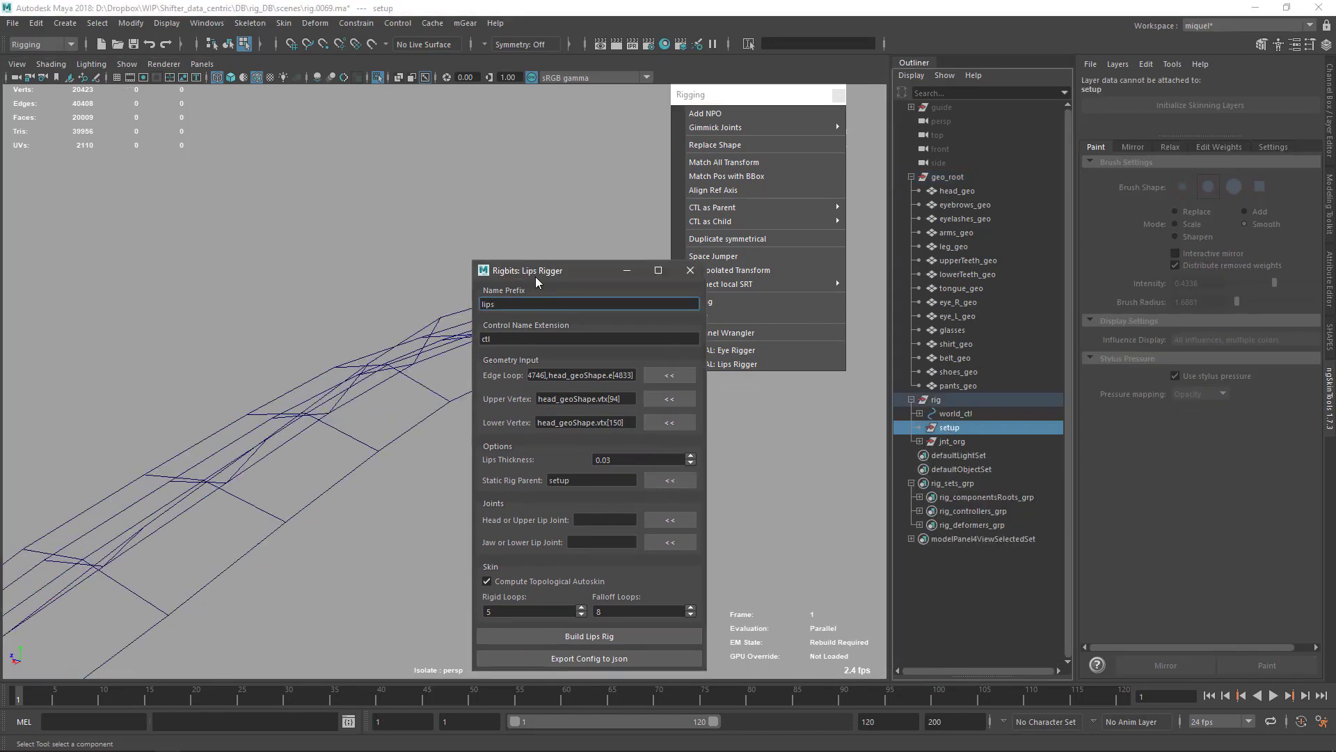
# Exit the isolated view to show the full rig around the mouth, with the Lips Rigger window moved aside
pyautogui.moveTo(535, 277); pyautogui.dragTo(713, 260)
pyautogui.keyDown('alt'); pyautogui.moveTo(487, 334); pyautogui.dragTo(474, 428); pyautogui.keyUp('alt')
pyautogui.keyDown('alt'); pyautogui.moveTo(437, 442); pyautogui.dragTo(431, 435, button='middle'); pyautogui.keyUp('alt')
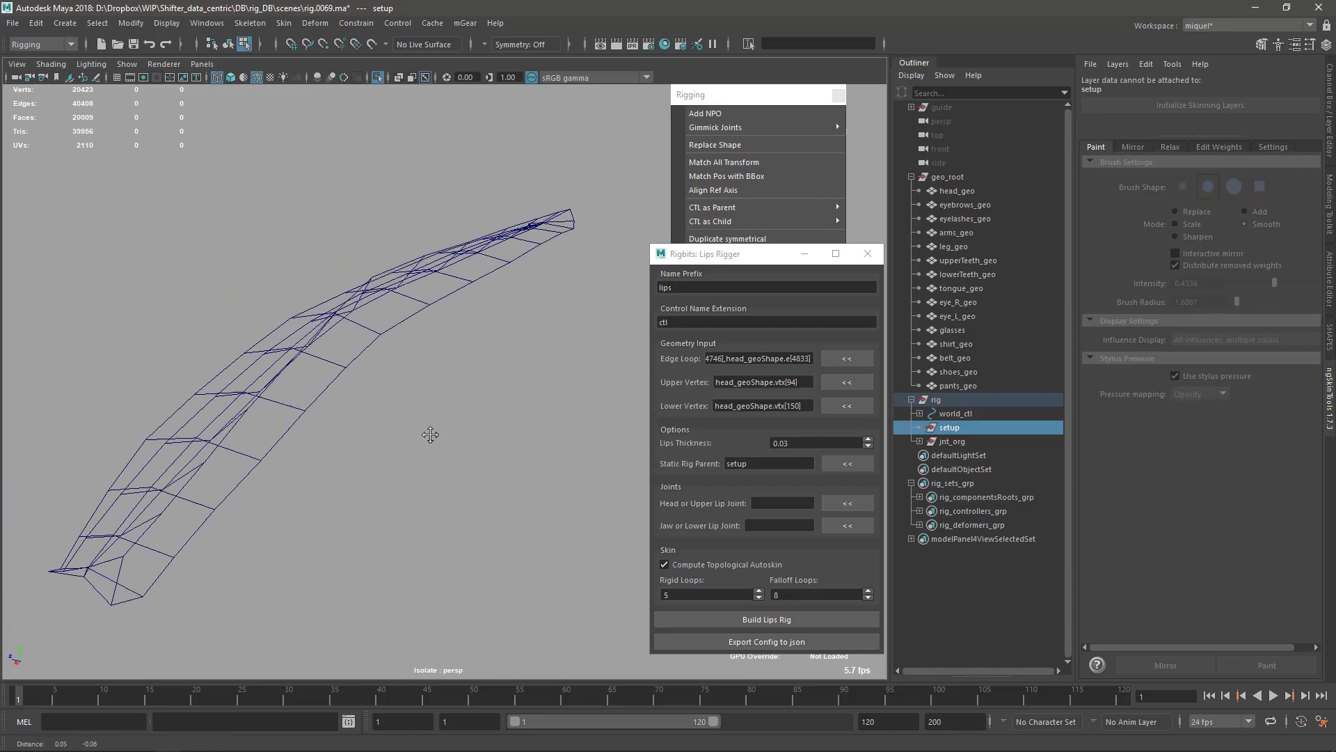
pyautogui.keyDown('alt'); pyautogui.moveTo(430, 434); pyautogui.dragTo(420, 471); pyautogui.keyUp('alt')
pyautogui.hotkey('ctrl', '1')
pyautogui.keyDown('alt'); pyautogui.moveTo(400, 449); pyautogui.dragTo(304, 419, button='right'); pyautogui.keyUp('alt')
pyautogui.keyDown('alt'); pyautogui.moveTo(304, 419); pyautogui.dragTo(435, 438); pyautogui.keyUp('alt')
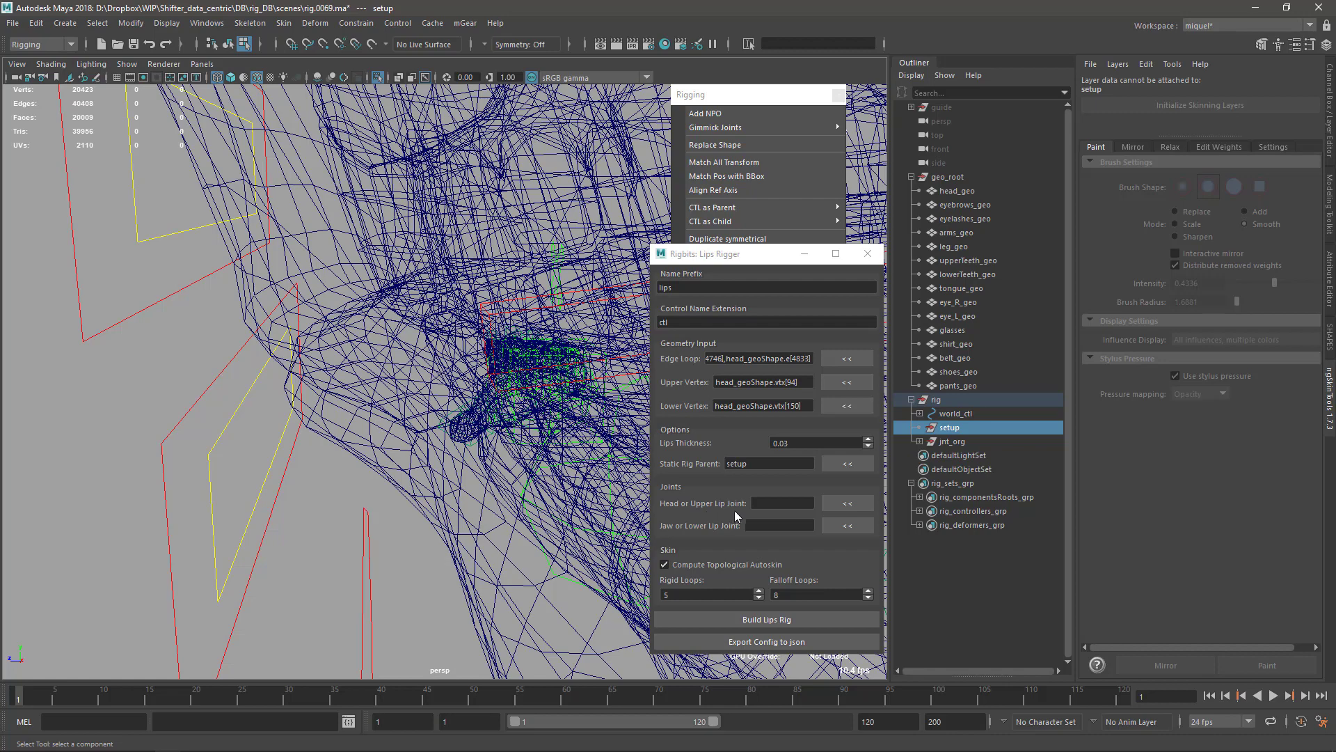
# Show the joints, find mouth_C0_lipup_jnt under neck_C0_head_jnt and load it as the Head or Upper Lip Joint
pyautogui.keyDown('alt'); pyautogui.moveTo(427, 417); pyautogui.dragTo(416, 421); pyautogui.keyUp('alt')
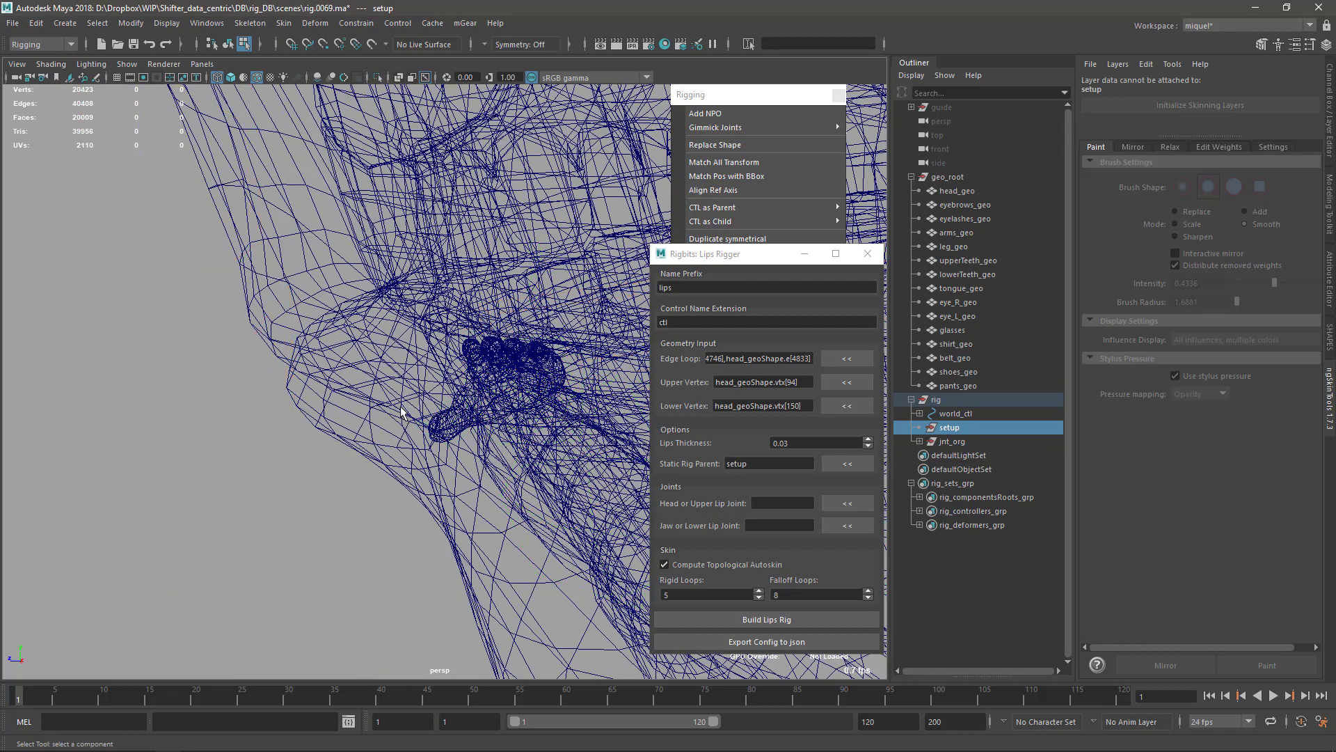
pyautogui.hotkey('ctrl', '1')
pyautogui.keyDown('alt'); pyautogui.moveTo(412, 333); pyautogui.dragTo(410, 325); pyautogui.keyUp('alt')
pyautogui.press('F8')
pyautogui.click(366, 241)
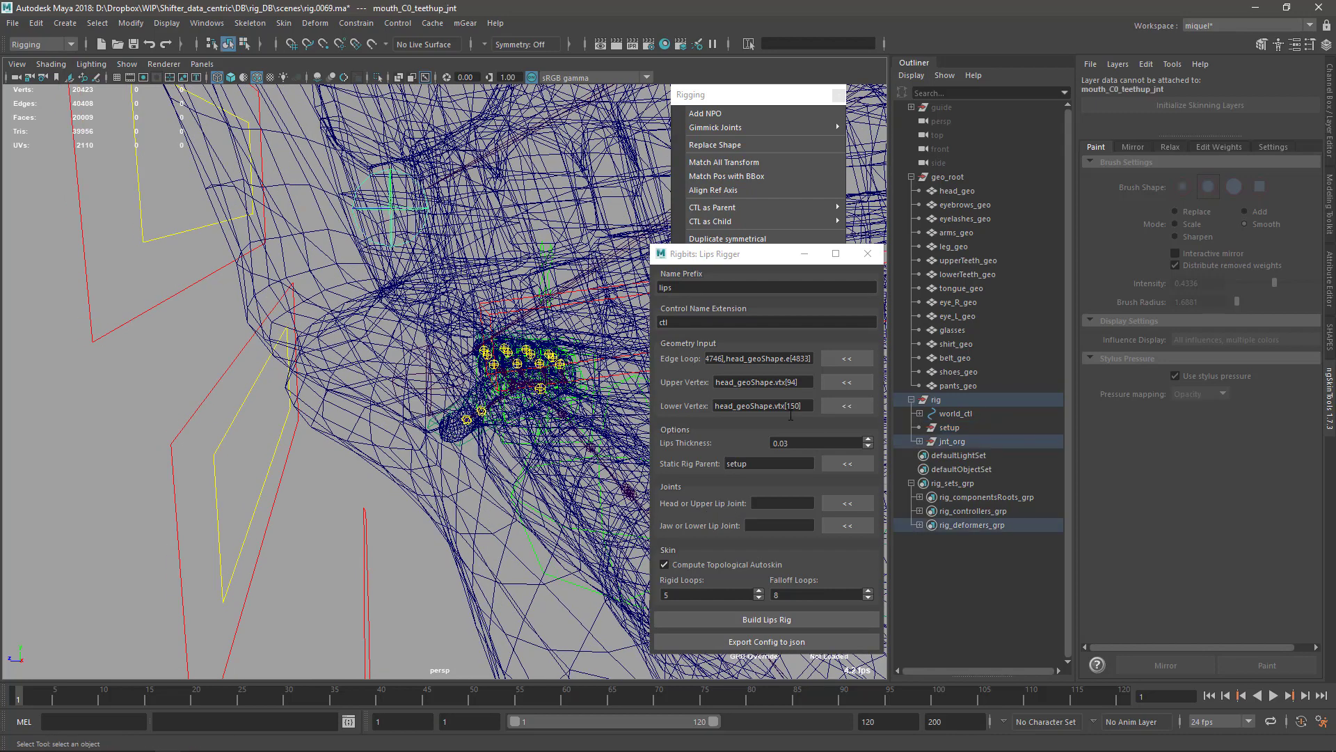
pyautogui.press('f')
pyautogui.keyDown('alt'); pyautogui.moveTo(1024, 479); pyautogui.dragTo(1018, 436, button='middle'); pyautogui.keyUp('alt')
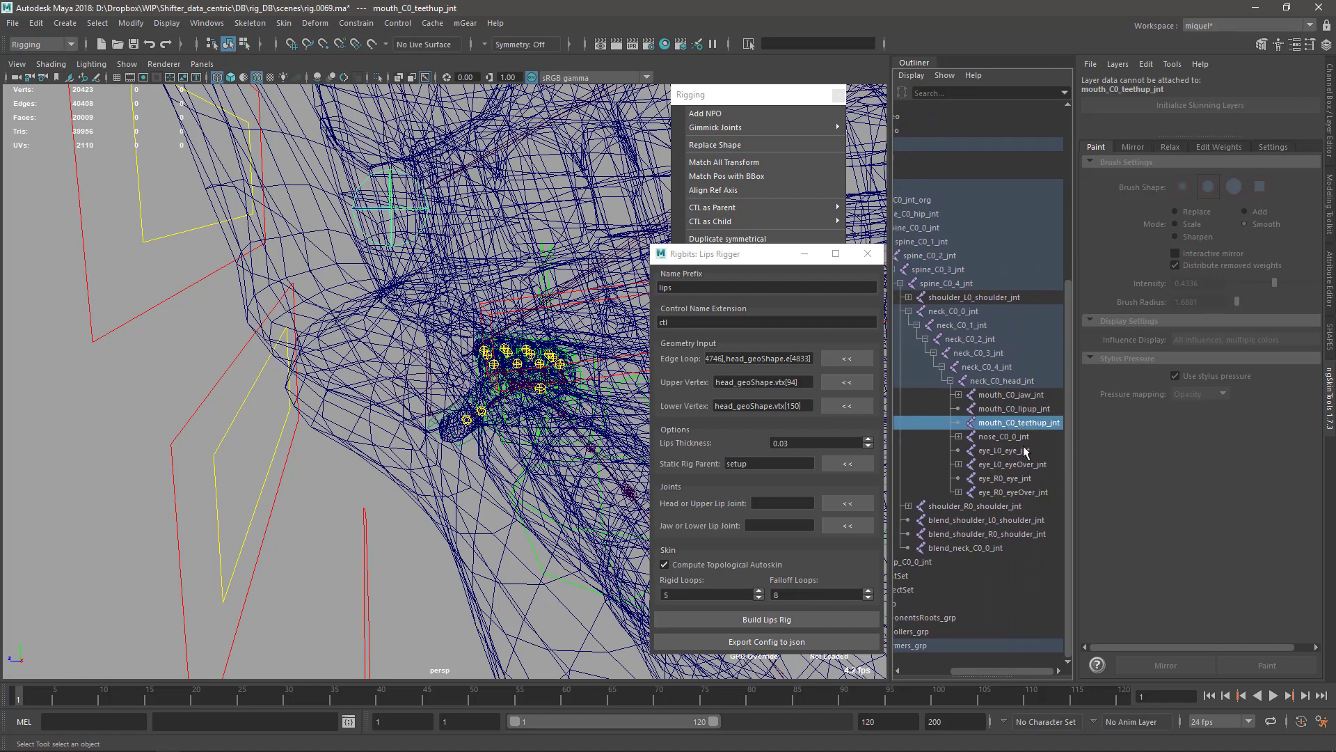
pyautogui.click(1014, 409)
pyautogui.click(847, 503)
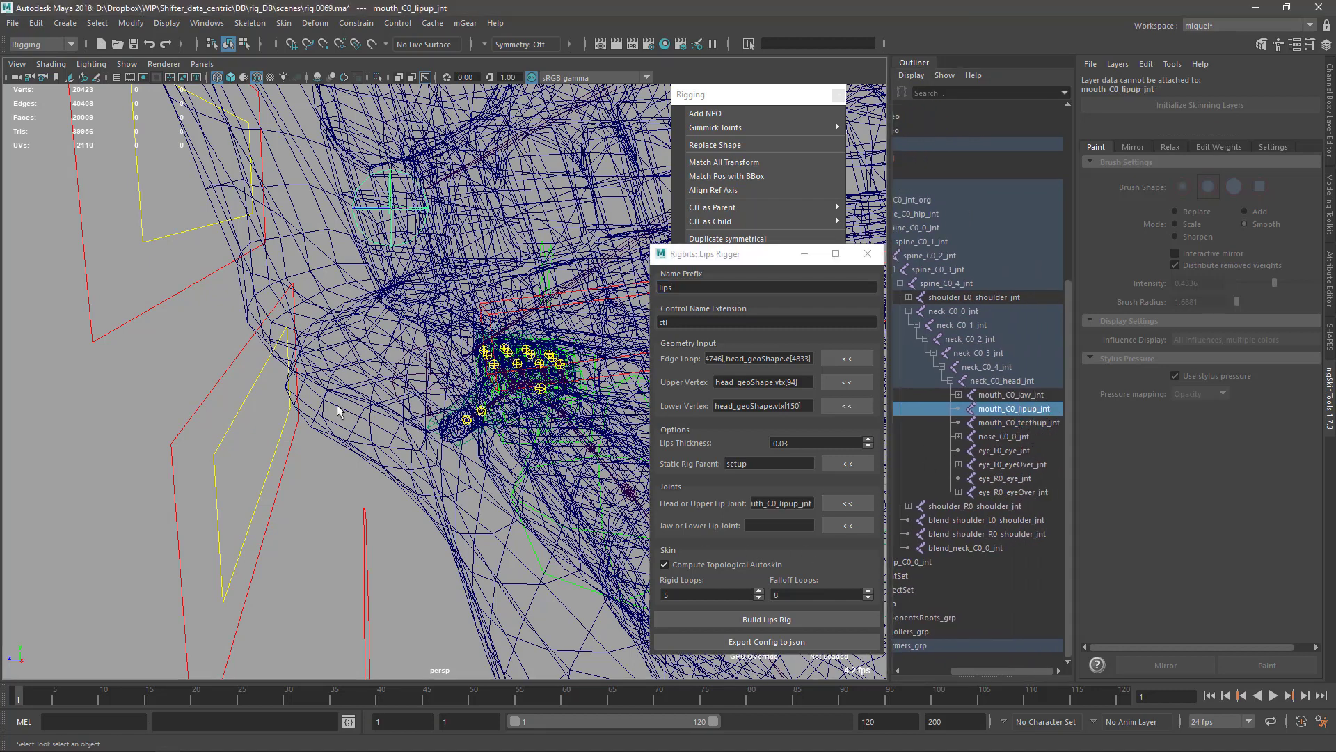
# Select mouth_C0_liplow_jnt and load it as the Jaw or Lower Lip Joint
pyautogui.click(406, 384)
pyautogui.press('f')
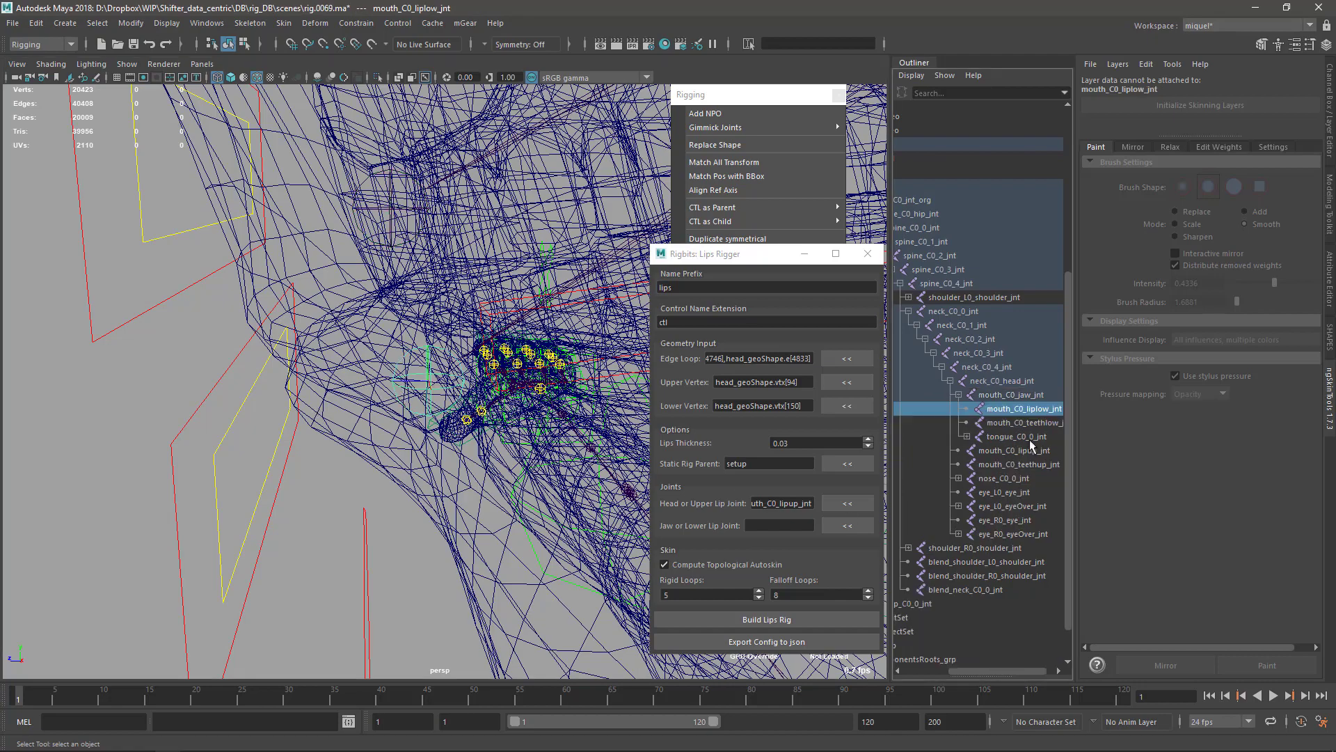
pyautogui.keyDown('alt'); pyautogui.moveTo(1014, 453); pyautogui.dragTo(1001, 445, button='middle'); pyautogui.keyUp('alt')
pyautogui.click(847, 525)
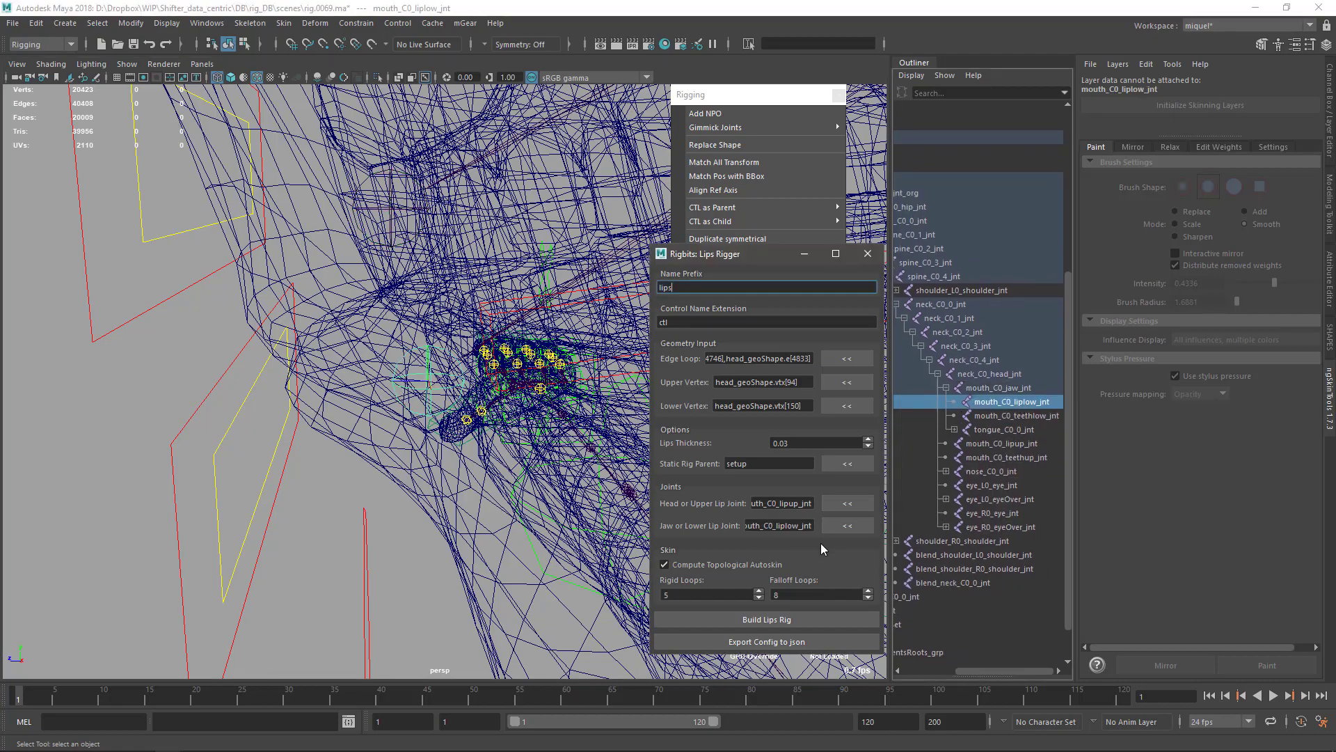
# Isolate head_geo in wireframe around the mouth, with the Lips Rigger window moved aside
pyautogui.keyDown('alt'); pyautogui.moveTo(413, 535); pyautogui.dragTo(382, 431); pyautogui.keyUp('alt')
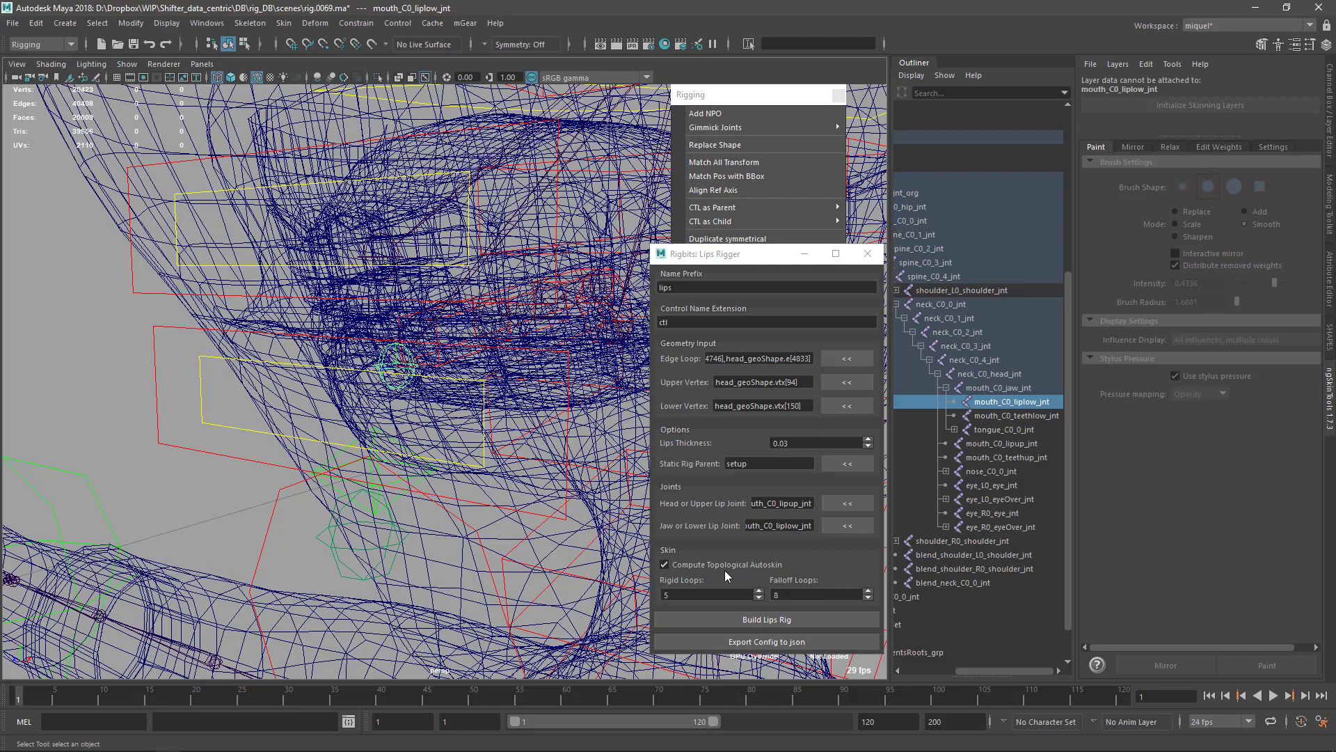
pyautogui.scroll(2, 380, 496)
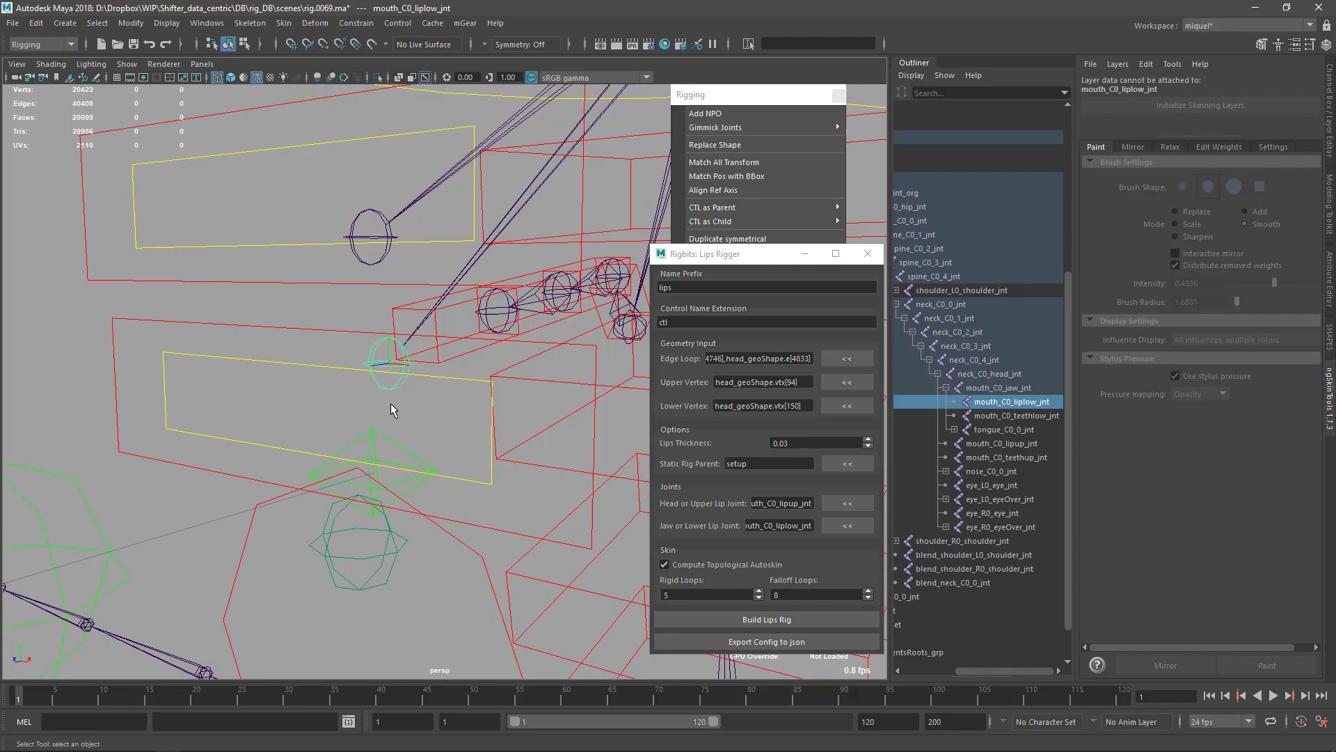
pyautogui.scroll(4, 393, 497)
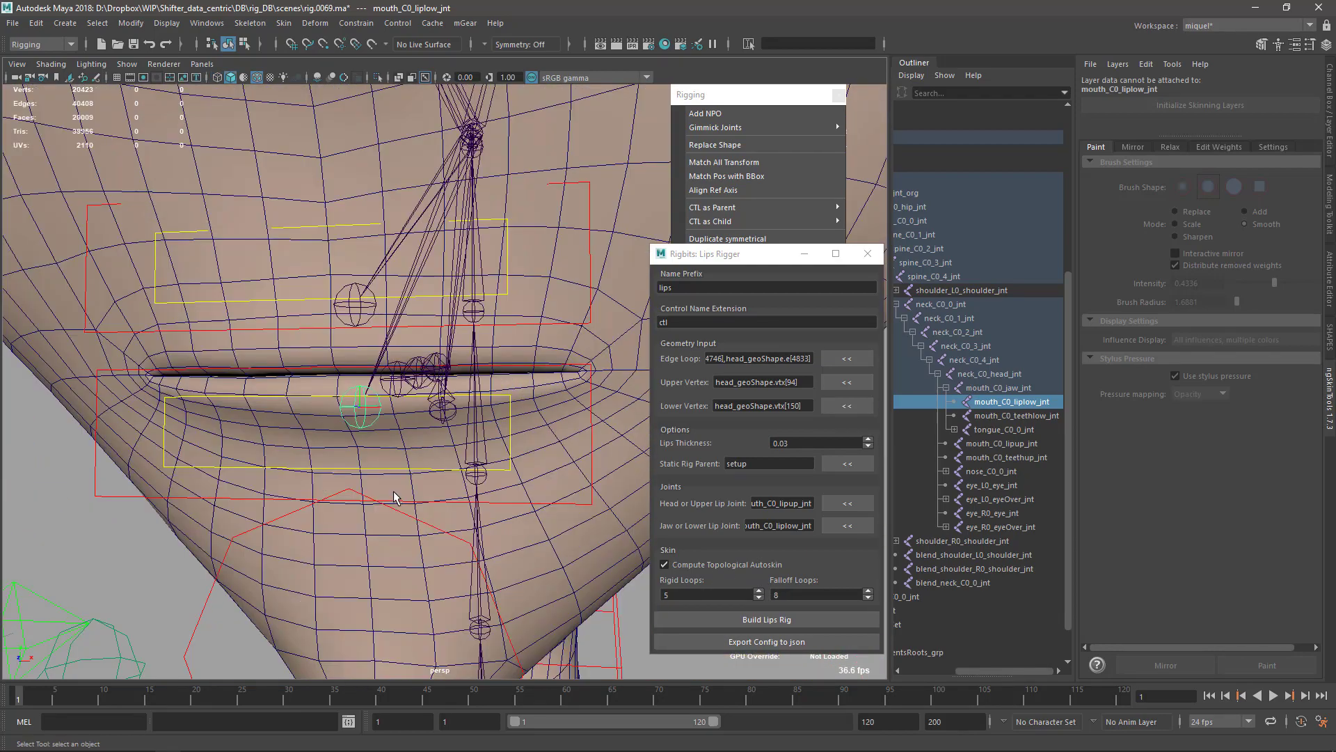
pyautogui.keyDown('alt'); pyautogui.moveTo(394, 497); pyautogui.dragTo(531, 459); pyautogui.keyUp('alt')
pyautogui.moveTo(752, 259); pyautogui.dragTo(896, 162)
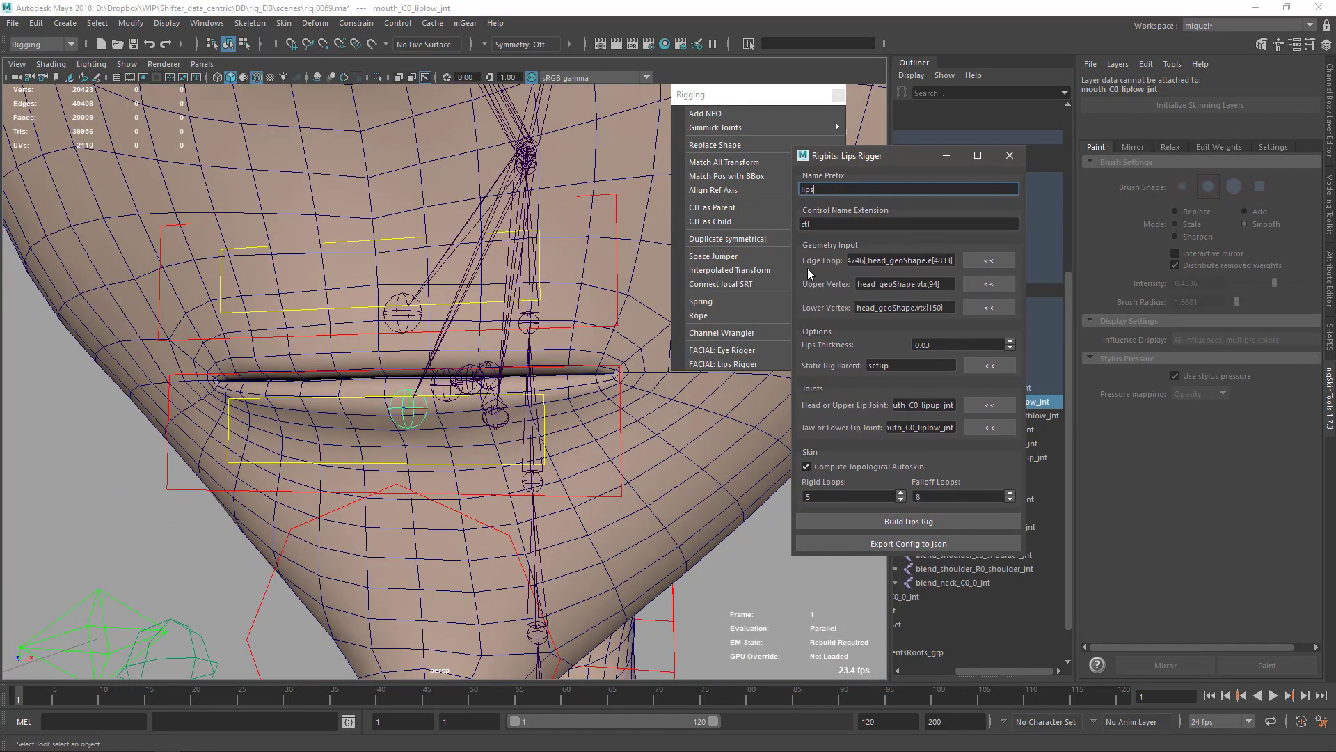
pyautogui.moveTo(557, 496)
pyautogui.keyDown('alt'); pyautogui.mouseDown()
pyautogui.moveTo(484, 378)
pyautogui.moveTo(419, 360)
pyautogui.moveTo(432, 374)
pyautogui.moveTo(452, 367)
pyautogui.moveTo(446, 348)
pyautogui.moveTo(418, 313)
pyautogui.moveTo(367, 304)
pyautogui.moveTo(385, 305)
pyautogui.mouseUp(); pyautogui.keyUp('alt')
pyautogui.press('4')
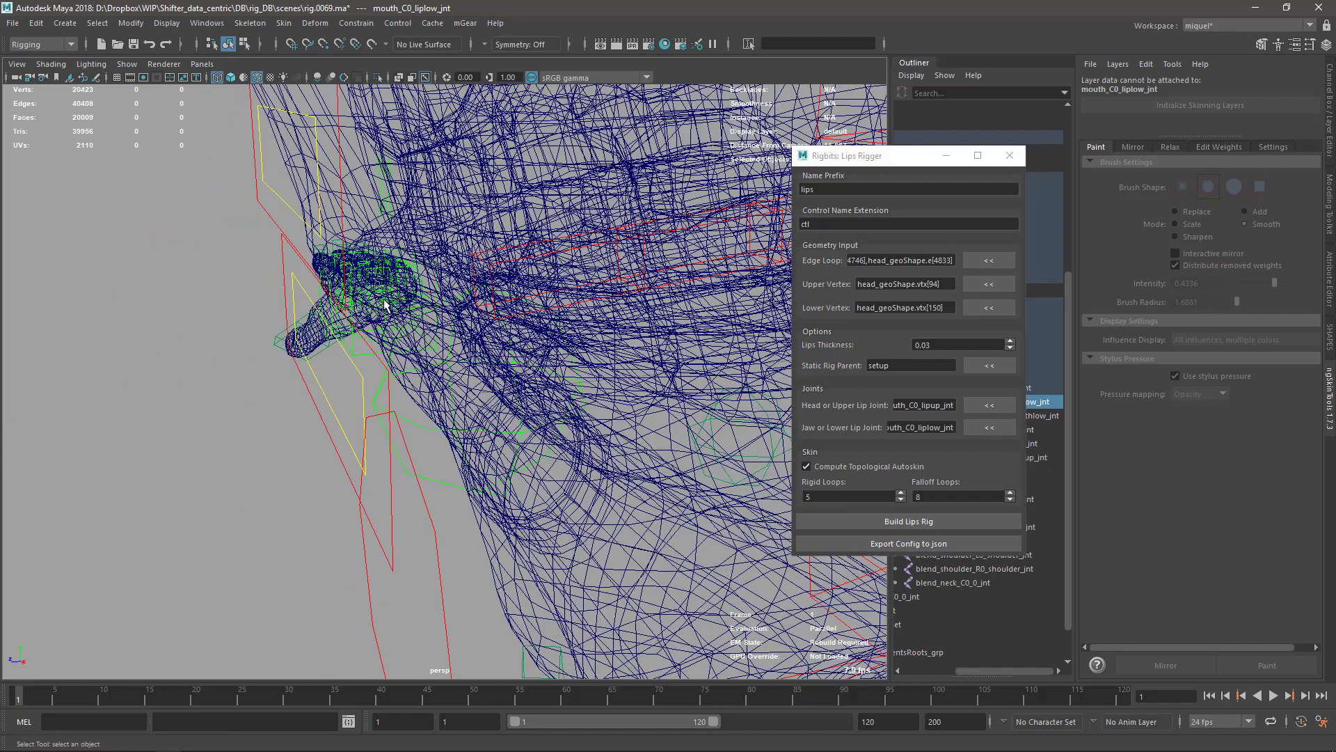
pyautogui.click(325, 259)
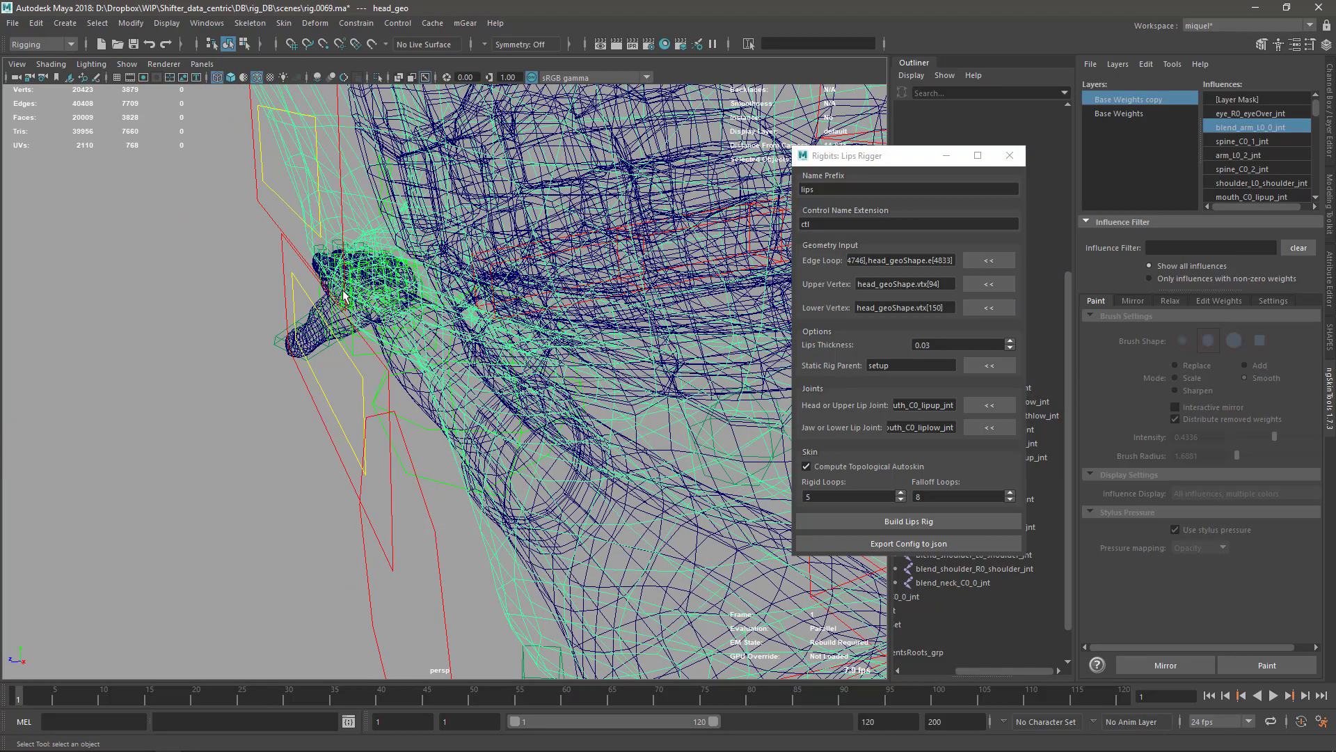
pyautogui.press('F10')
pyautogui.keyDown('alt'); pyautogui.moveTo(398, 301); pyautogui.dragTo(380, 289); pyautogui.keyUp('alt')
pyautogui.press('F8')
pyautogui.hotkey('ctrl', '1')
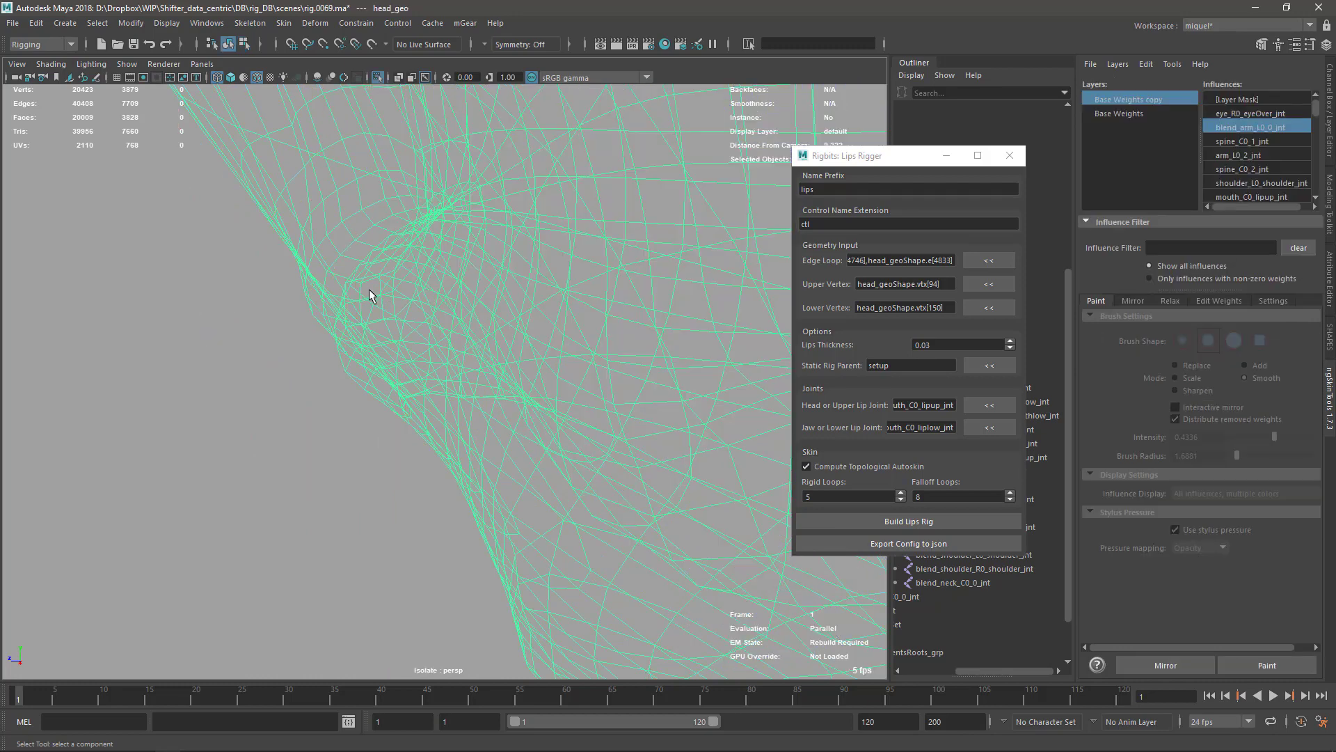
# Select edge loops inside head_geo's mouth to examine how the loops run from the inner lips outward
pyautogui.press('F10')
pyautogui.doubleClick(360, 297)
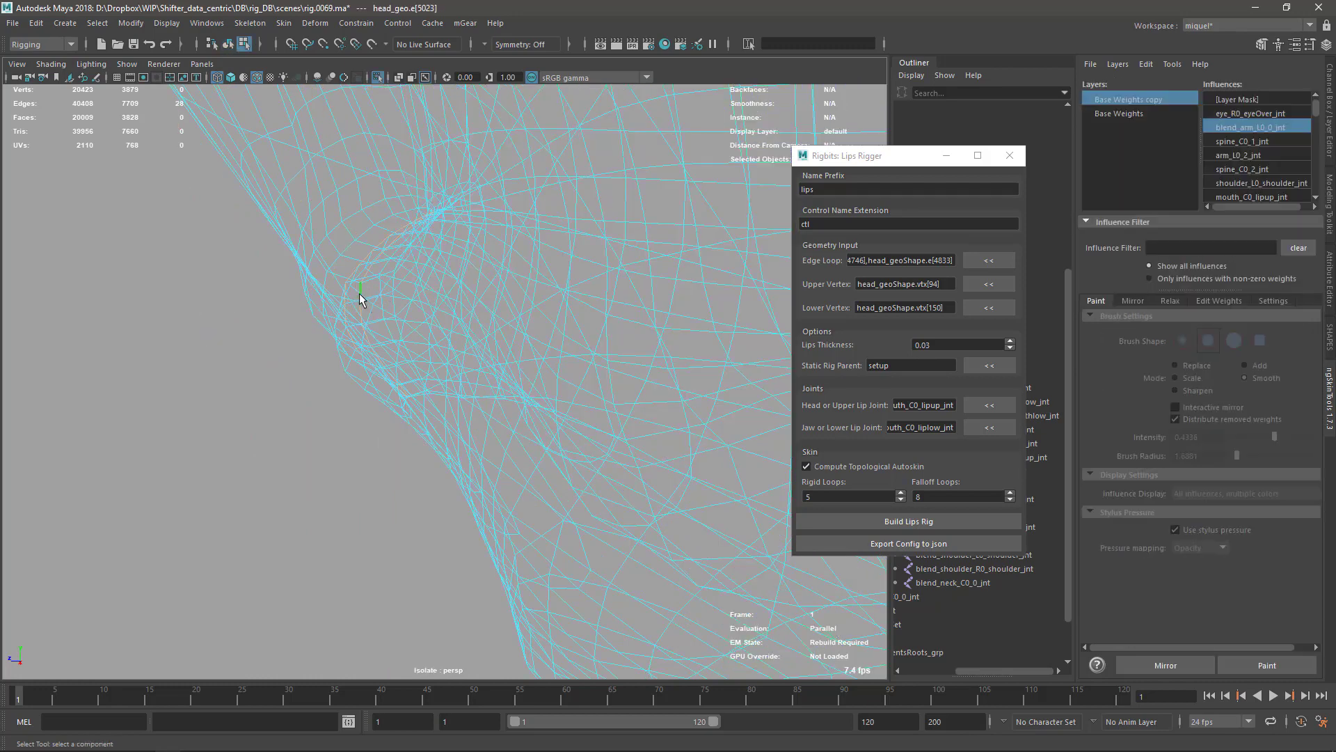
pyautogui.keyDown('alt'); pyautogui.moveTo(387, 320); pyautogui.dragTo(377, 289); pyautogui.keyUp('alt')
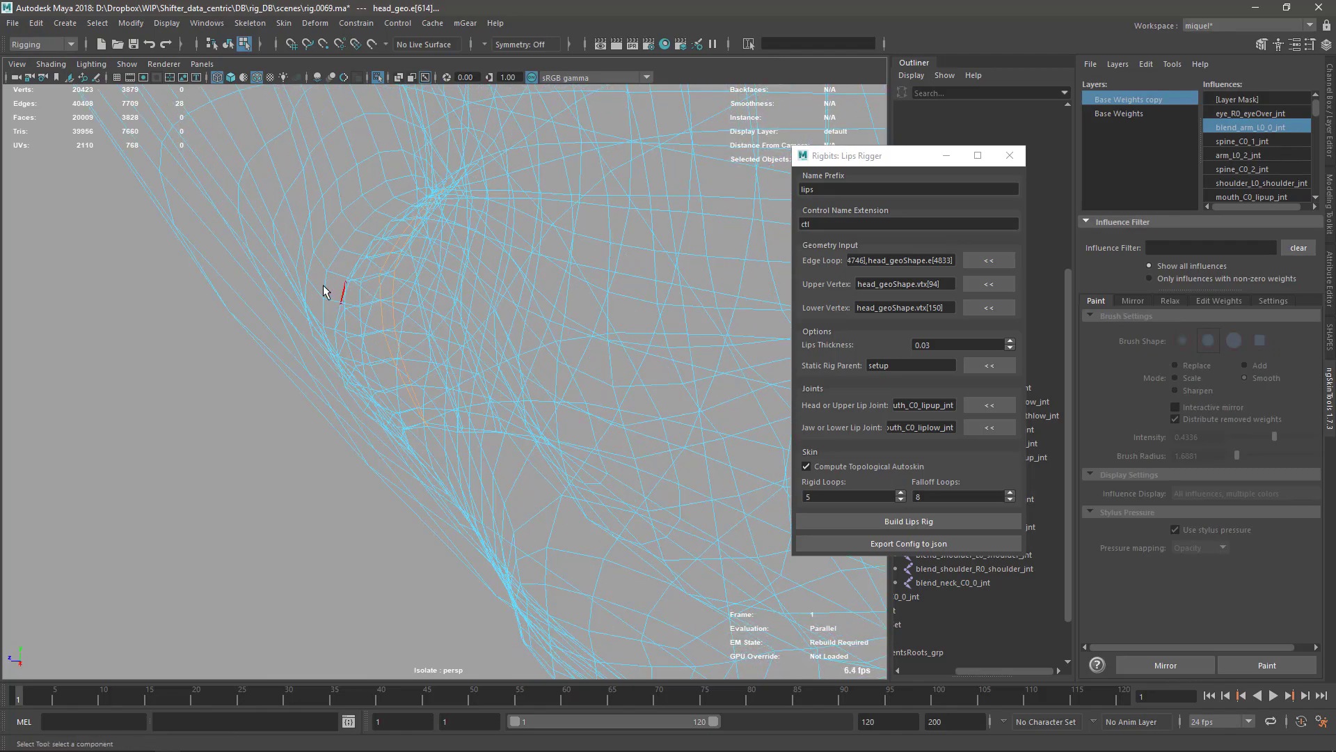
pyautogui.keyDown('alt'); pyautogui.moveTo(303, 258); pyautogui.dragTo(549, 289); pyautogui.keyUp('alt')
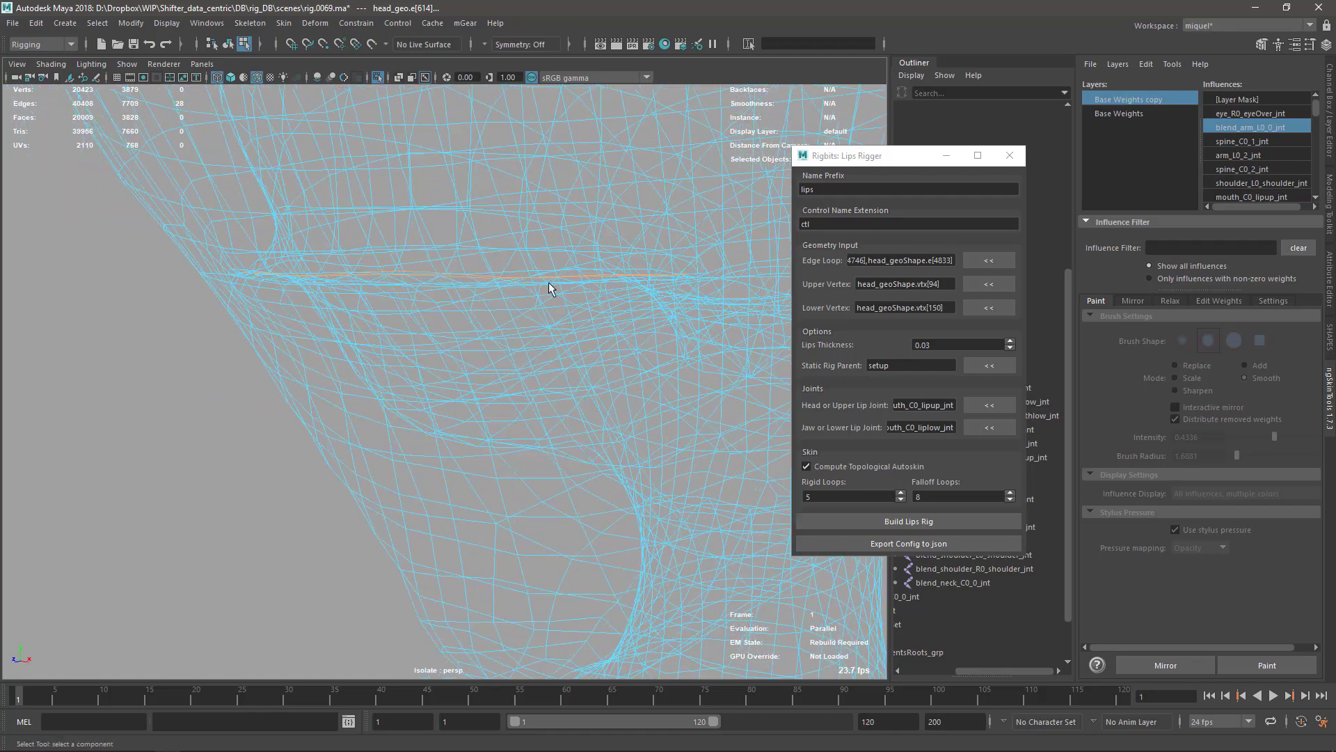
# Set the Lips Rigger's autoskin to 4 Rigid Loops and 4 Falloff Loops, checking against the shaded mouth's edge loops
pyautogui.click(901, 499)
pyautogui.click(901, 500)
pyautogui.keyDown('alt'); pyautogui.moveTo(296, 390); pyautogui.dragTo(405, 468); pyautogui.keyUp('alt')
pyautogui.press('5')
pyautogui.scroll(-3, 407, 473)
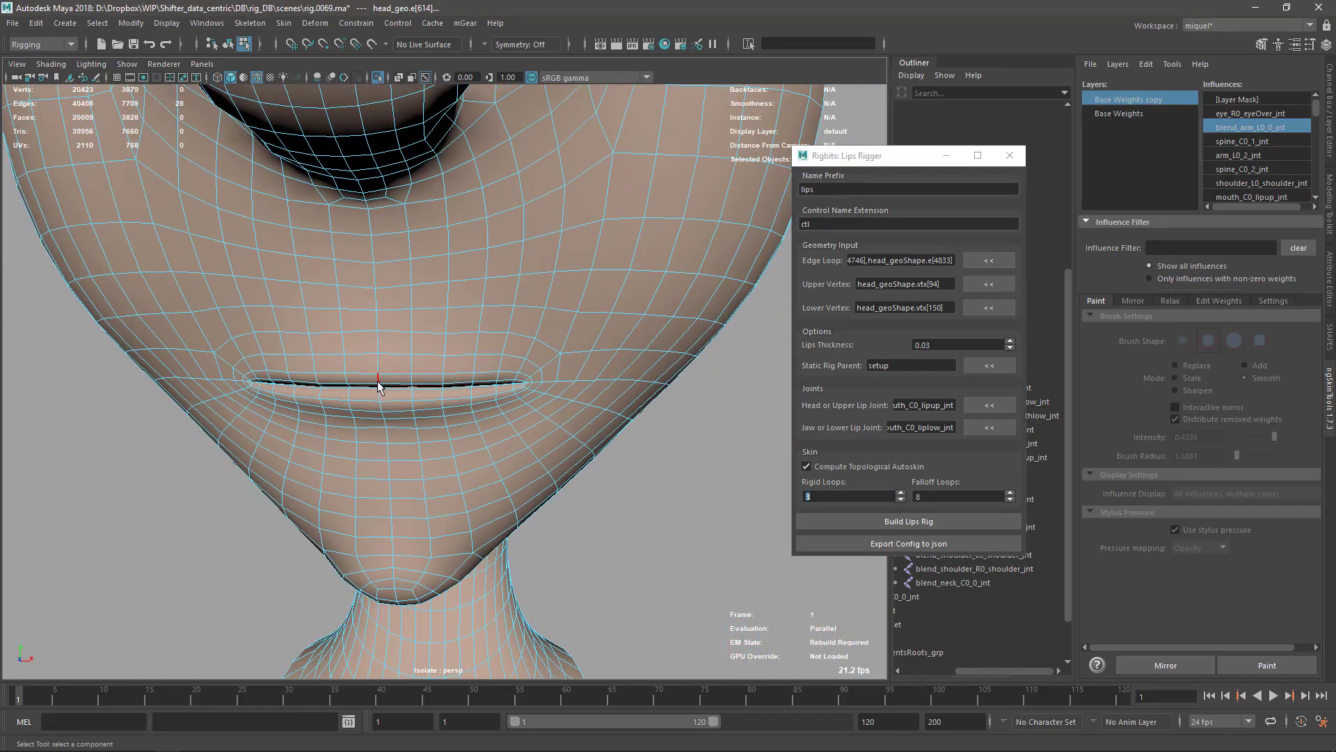
pyautogui.keyDown('alt'); pyautogui.moveTo(393, 387); pyautogui.dragTo(341, 381); pyautogui.keyUp('alt')
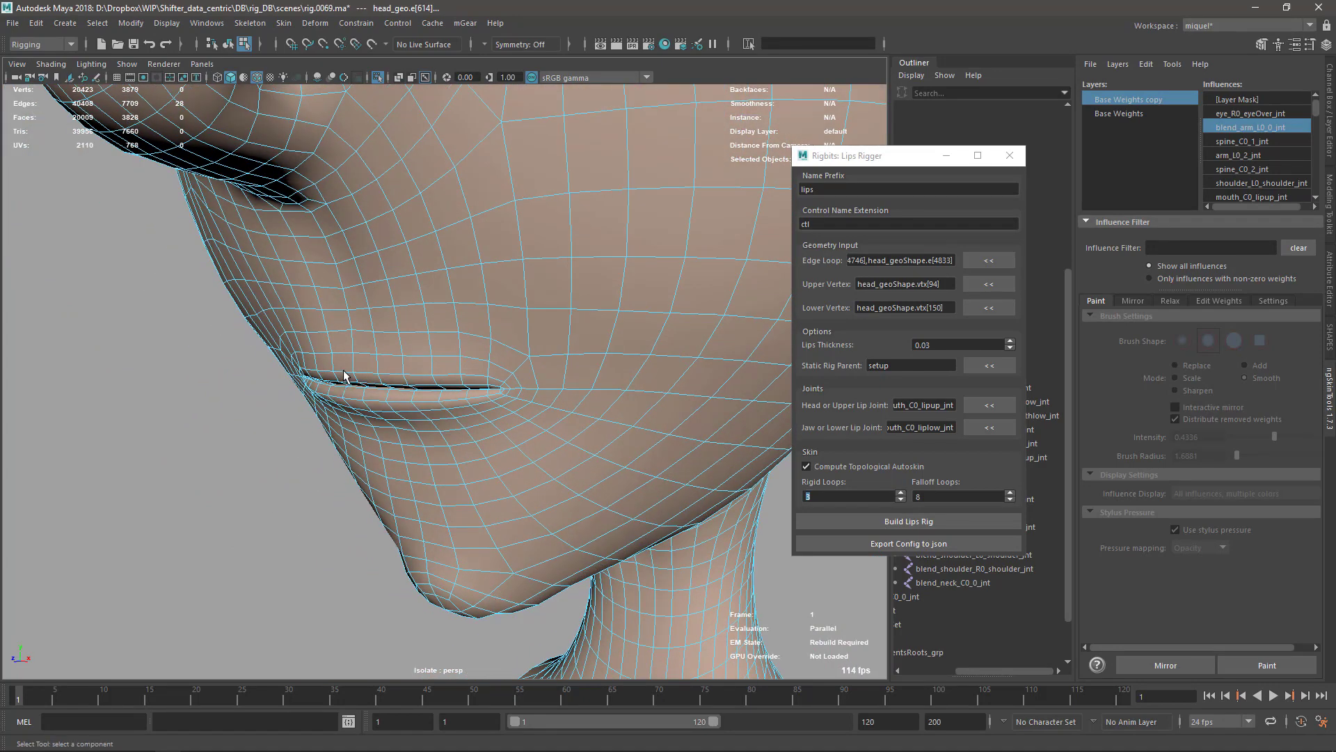
pyautogui.click(901, 493)
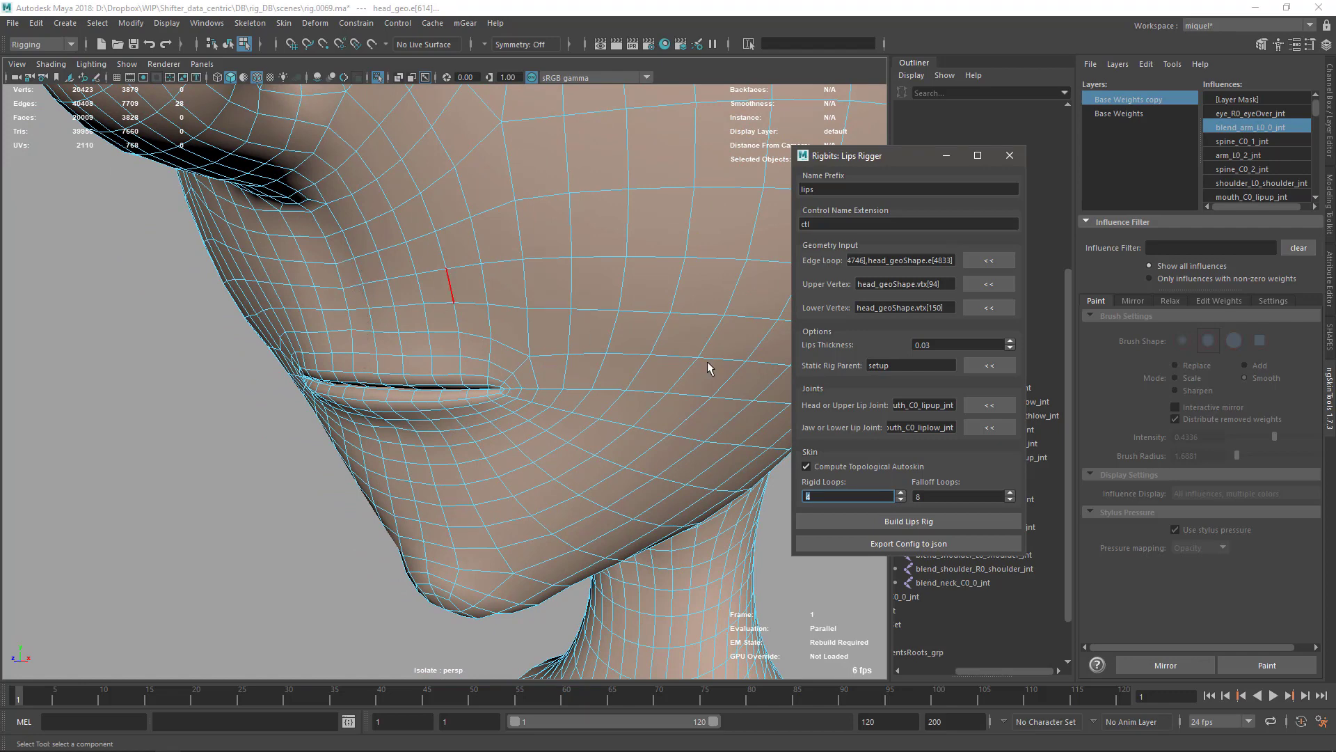
pyautogui.click(1009, 500)
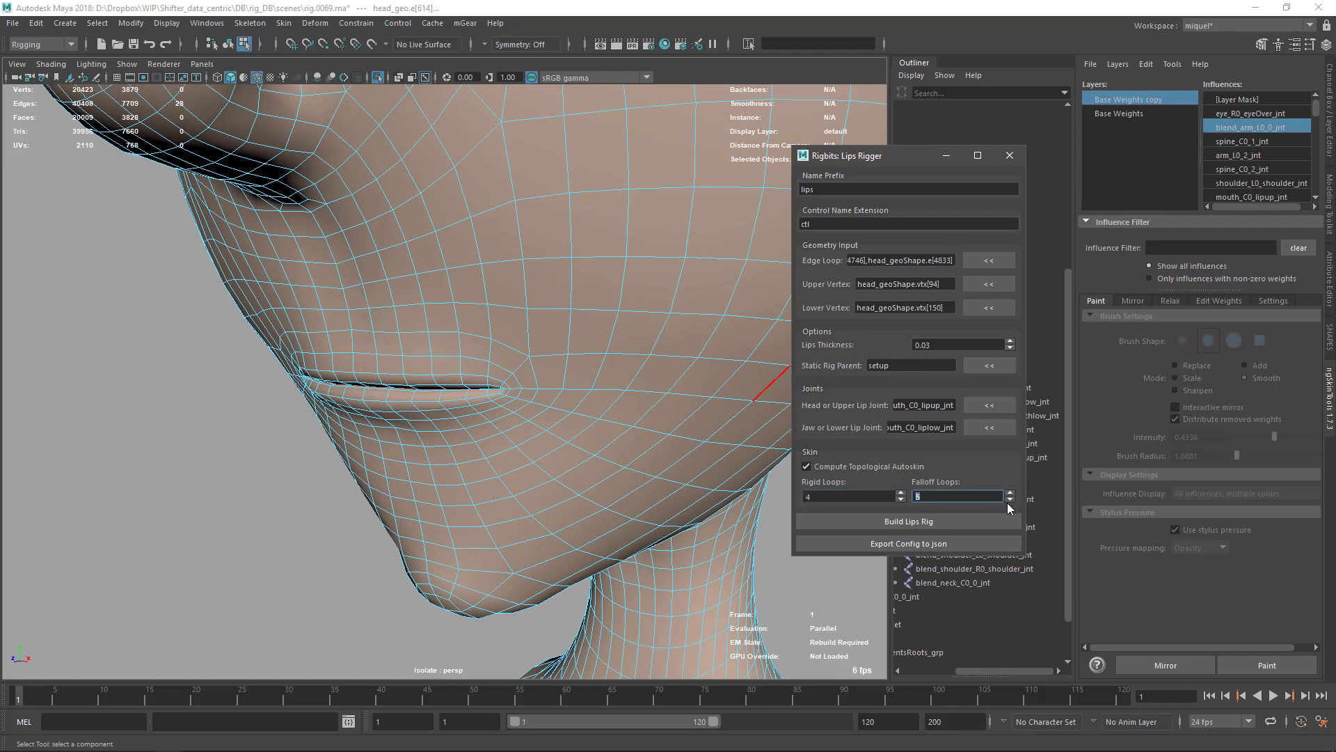
pyautogui.click(1009, 502)
# Clear the mesh selection, save an incremental version of the scene and build the lips rig
pyautogui.keyDown('alt'); pyautogui.moveTo(518, 432); pyautogui.dragTo(264, 466, button='right'); pyautogui.keyUp('alt')
pyautogui.keyDown('alt'); pyautogui.moveTo(264, 467); pyautogui.dragTo(289, 489); pyautogui.keyUp('alt')
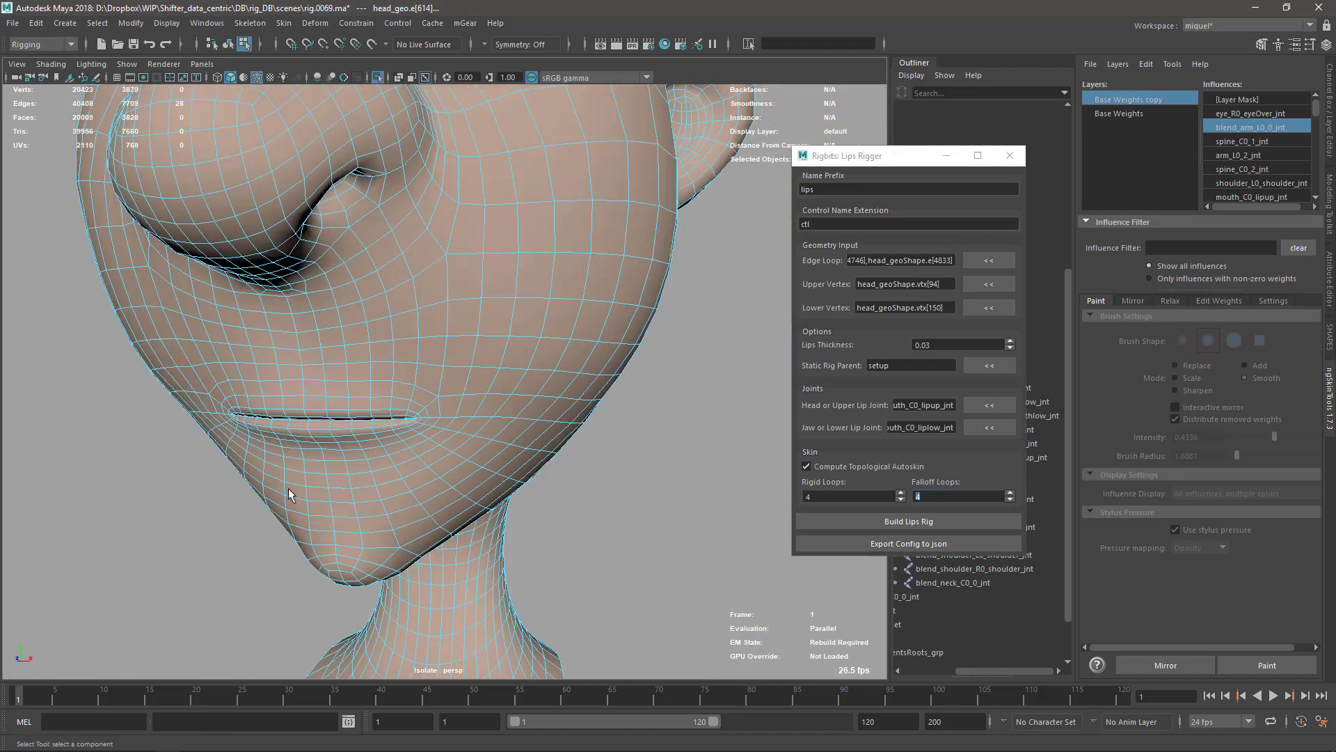
pyautogui.press('F8')
pyautogui.click(679, 562)
pyautogui.keyDown('alt'); pyautogui.moveTo(519, 490); pyautogui.dragTo(515, 451, button='middle'); pyautogui.keyUp('alt')
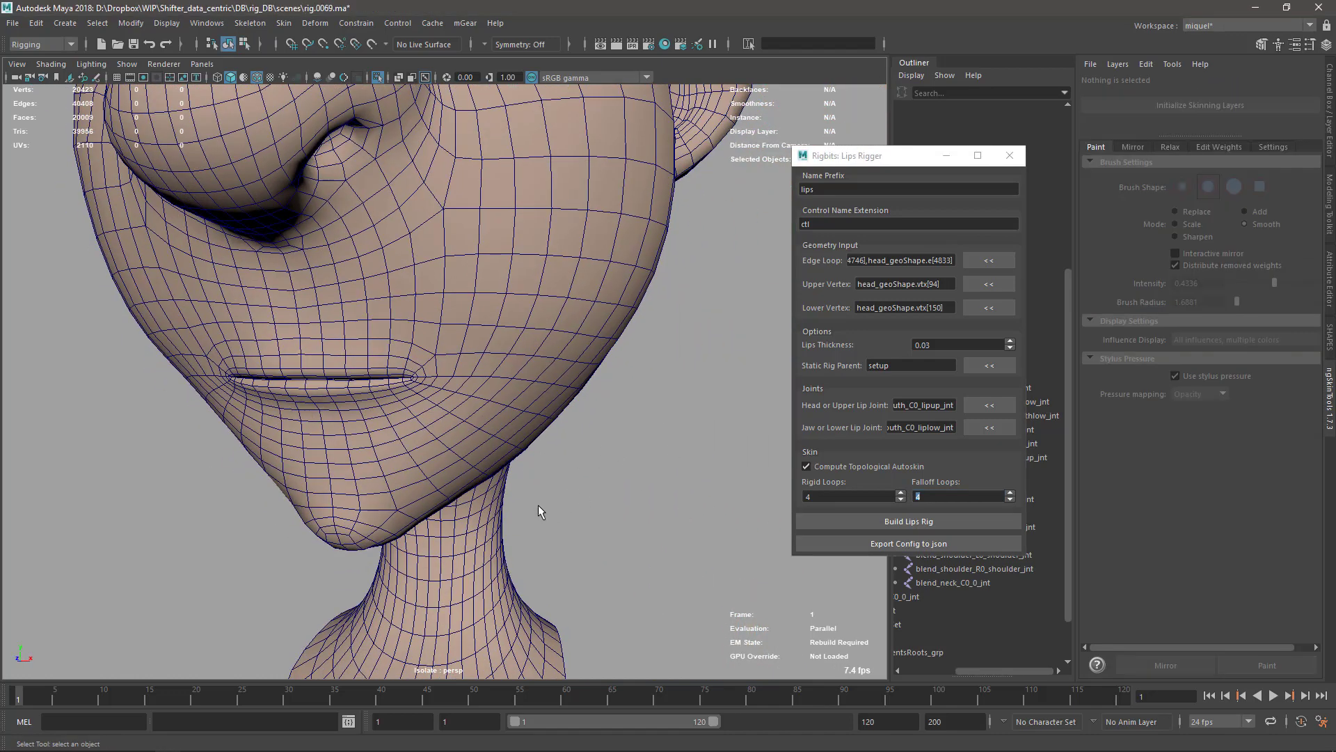
pyautogui.hotkey('ctrl', 'alt', 's')
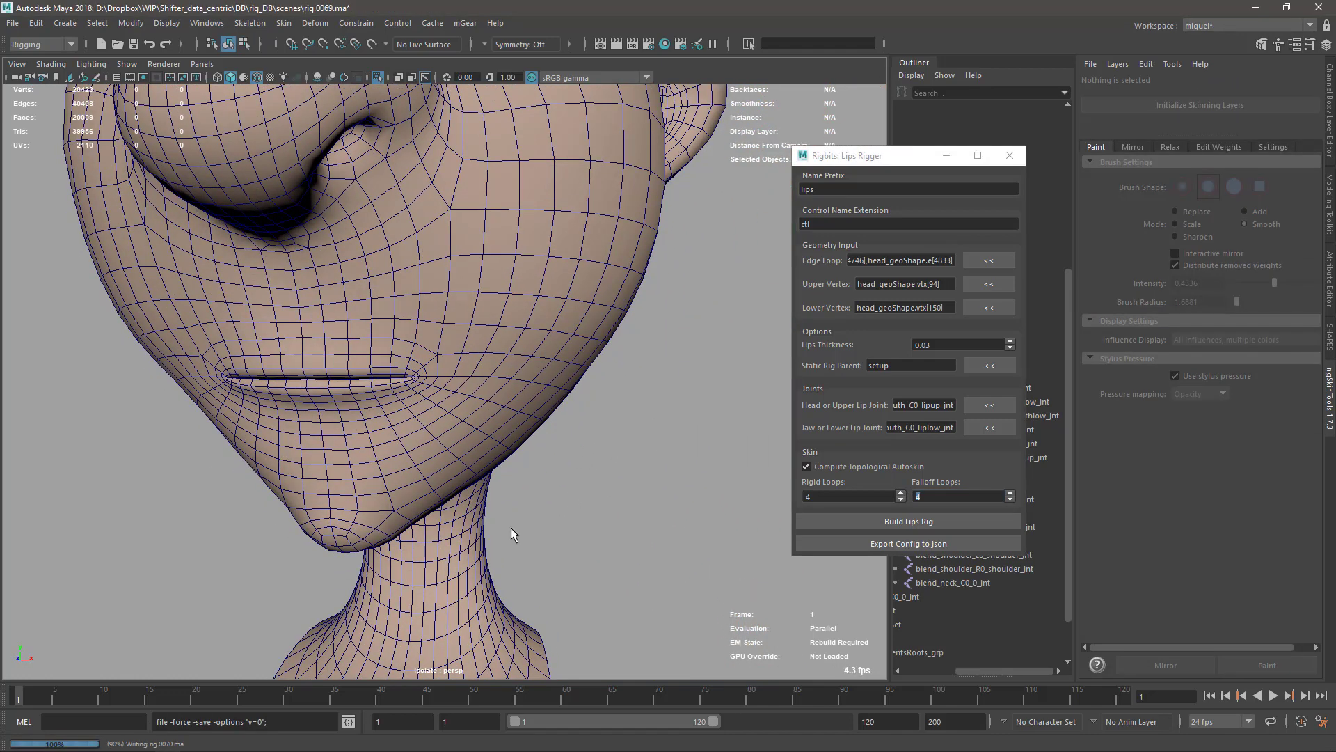
pyautogui.click(893, 523)
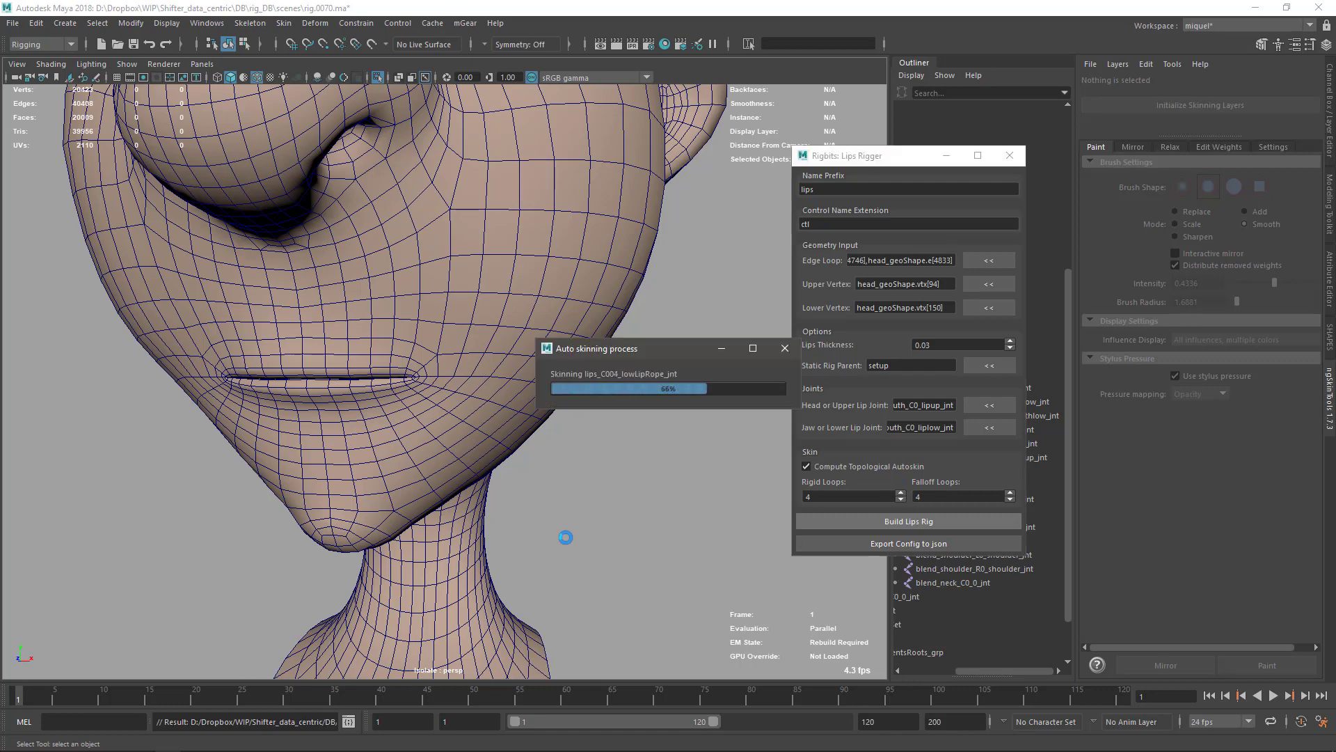
# Exit the isolated view and hide the joints so the shaded face shows the new lip controls around the mouth
pyautogui.keyDown('alt'); pyautogui.moveTo(665, 592); pyautogui.dragTo(593, 516, button='right'); pyautogui.keyUp('alt')
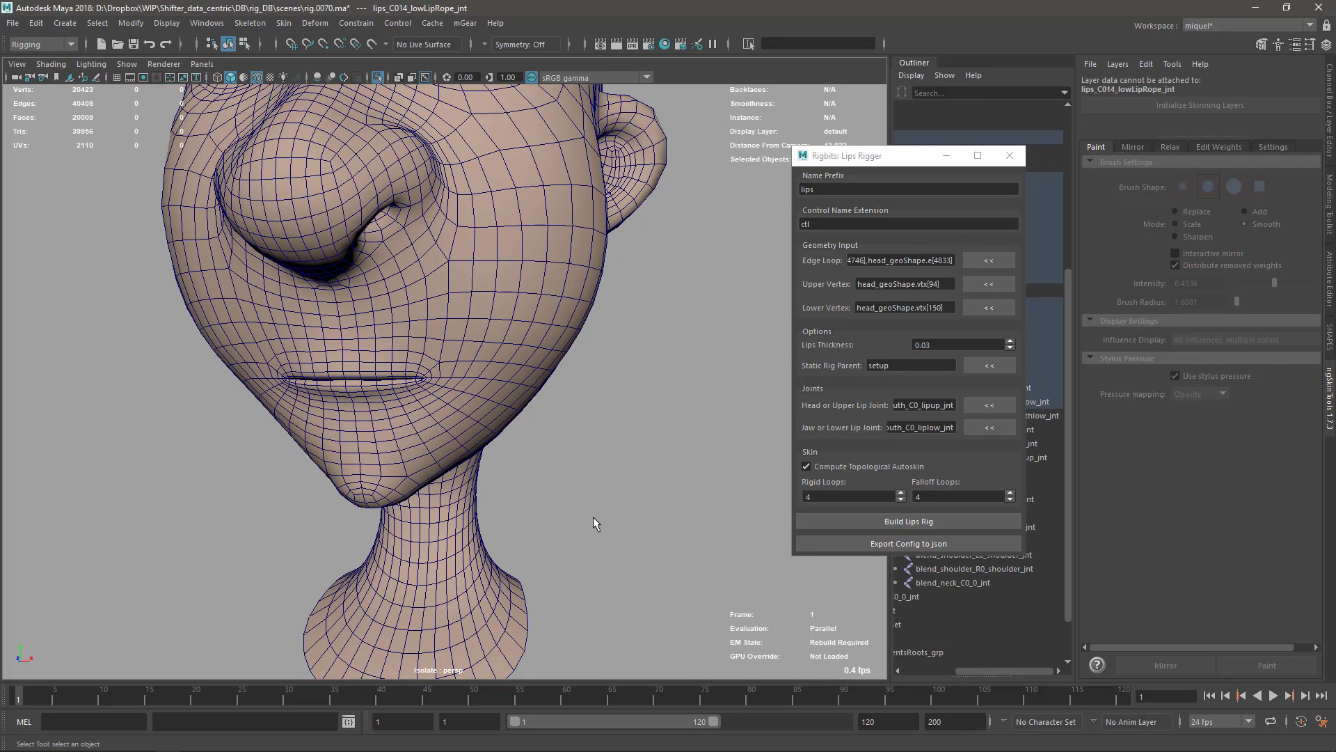
pyautogui.hotkey('ctrl', '1')
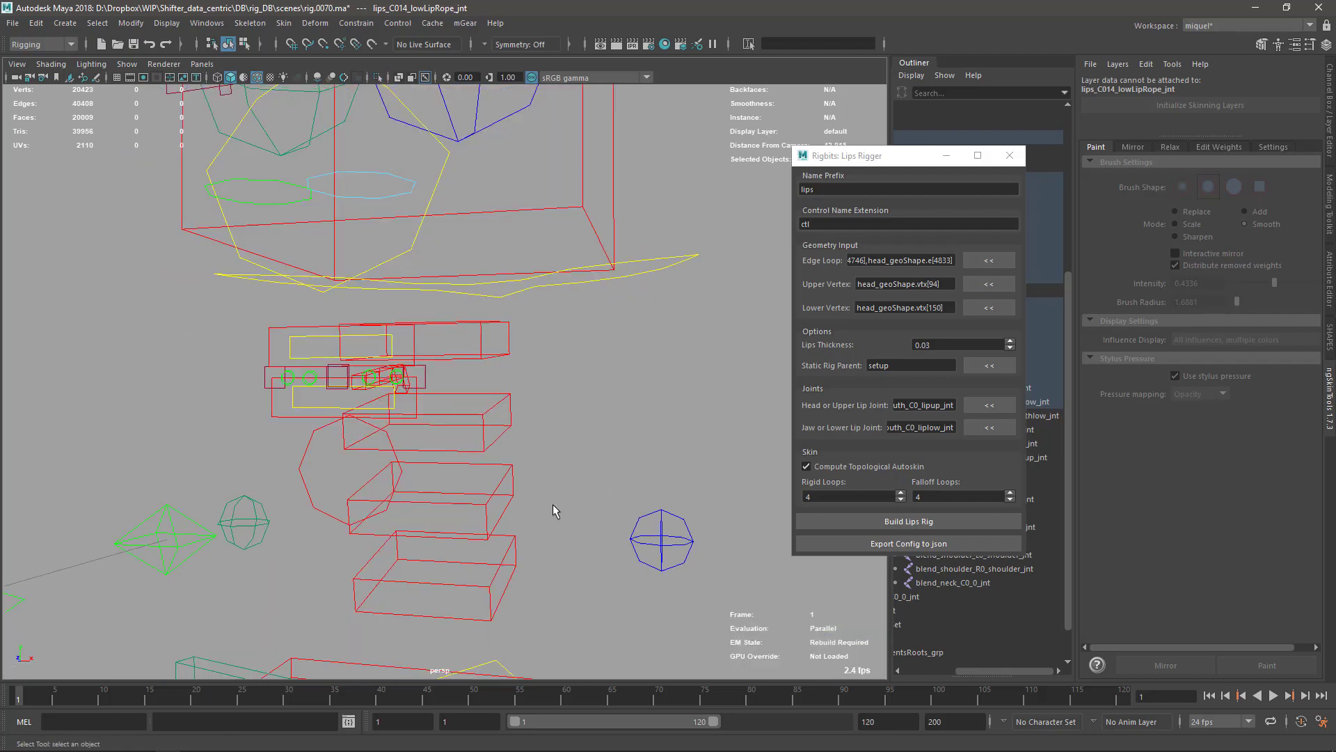
pyautogui.moveTo(556, 458)
pyautogui.keyDown('alt'); pyautogui.mouseDown()
pyautogui.moveTo(441, 475)
pyautogui.moveTo(390, 465)
pyautogui.moveTo(441, 487)
pyautogui.moveTo(548, 471)
pyautogui.moveTo(500, 465)
pyautogui.mouseUp(); pyautogui.keyUp('alt')
pyautogui.keyDown('alt'); pyautogui.moveTo(500, 465); pyautogui.dragTo(570, 474, button='right'); pyautogui.keyUp('alt')
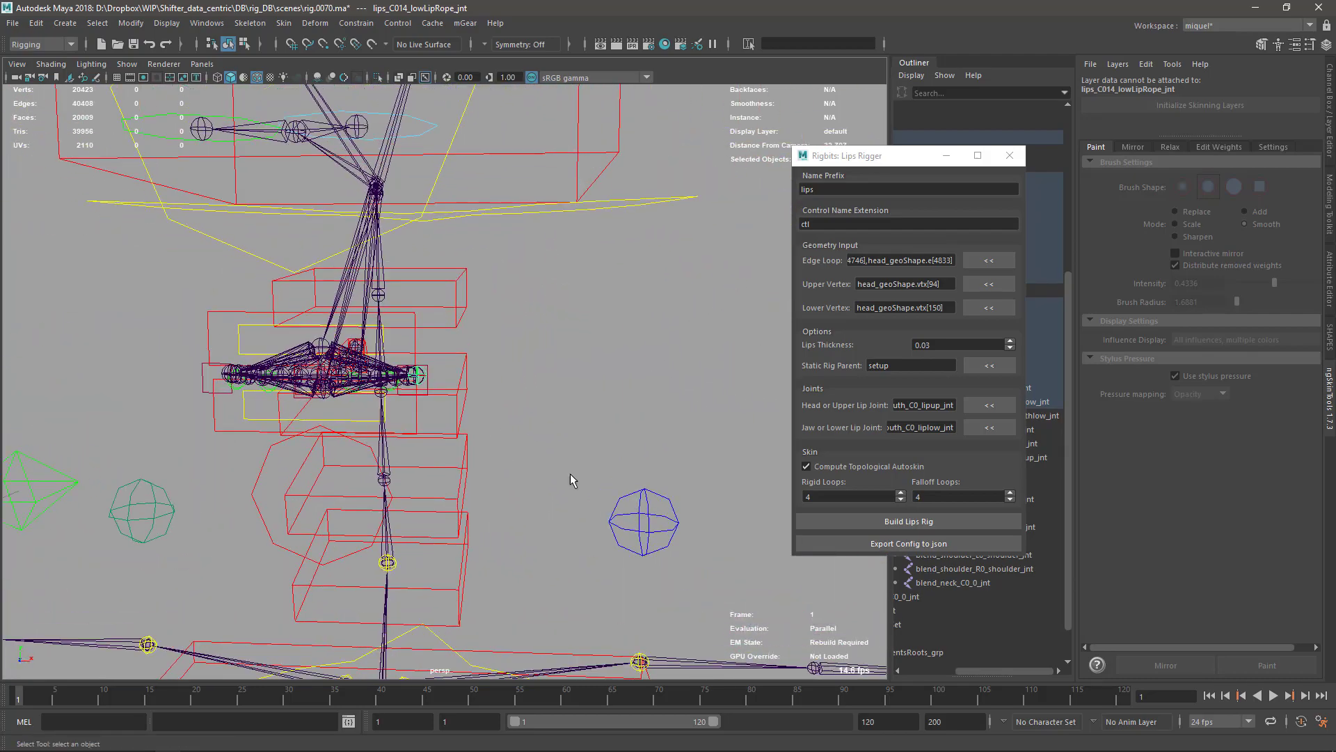
pyautogui.hotkey('alt', '1')
pyautogui.keyDown('alt'); pyautogui.moveTo(416, 454); pyautogui.dragTo(472, 432, button='right'); pyautogui.keyUp('alt')
pyautogui.keyDown('alt'); pyautogui.moveTo(472, 431); pyautogui.dragTo(424, 504); pyautogui.keyUp('alt')
# Select the jaw control and move it down to open the mouth and test the lip deformation
pyautogui.click(341, 454)
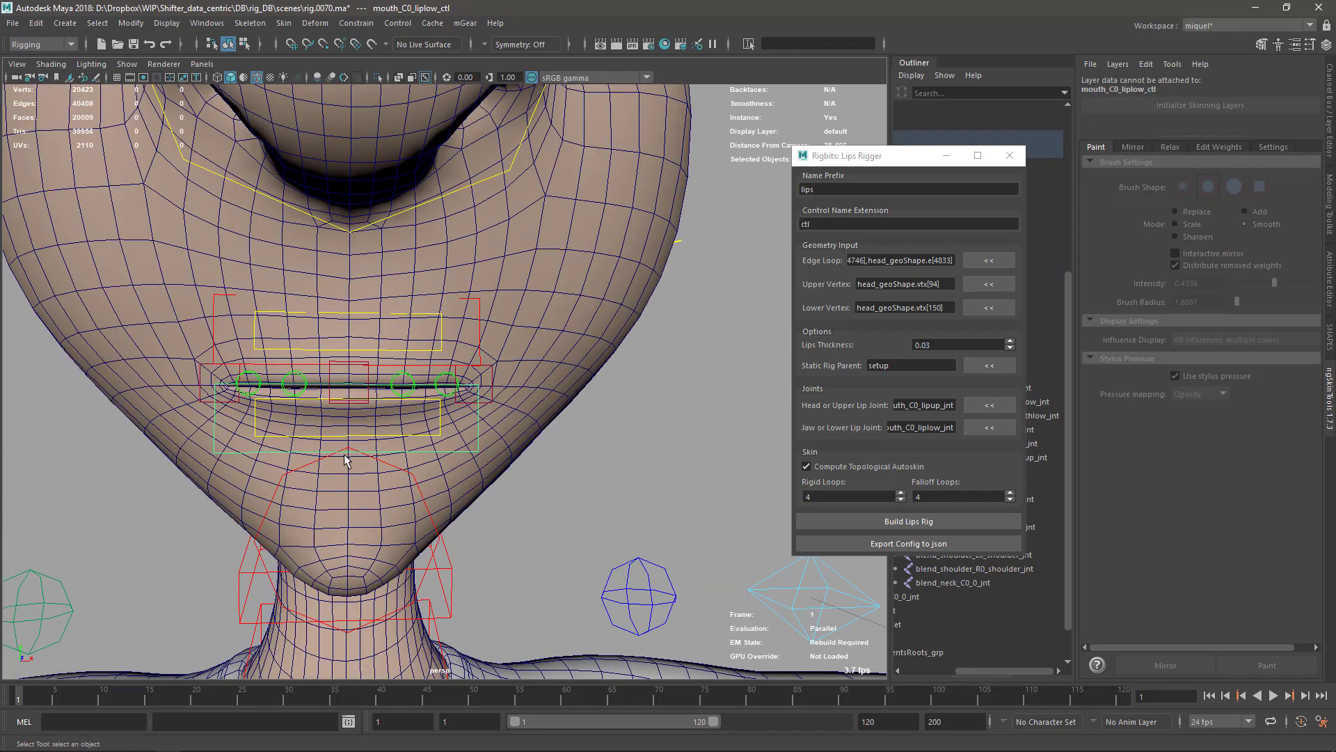
pyautogui.click(394, 480)
pyautogui.press('w')
pyautogui.moveTo(348, 467); pyautogui.dragTo(662, 603)
# Duplicate head_geo's Base Weights copy skin layer and undo the duplication
pyautogui.click(619, 529)
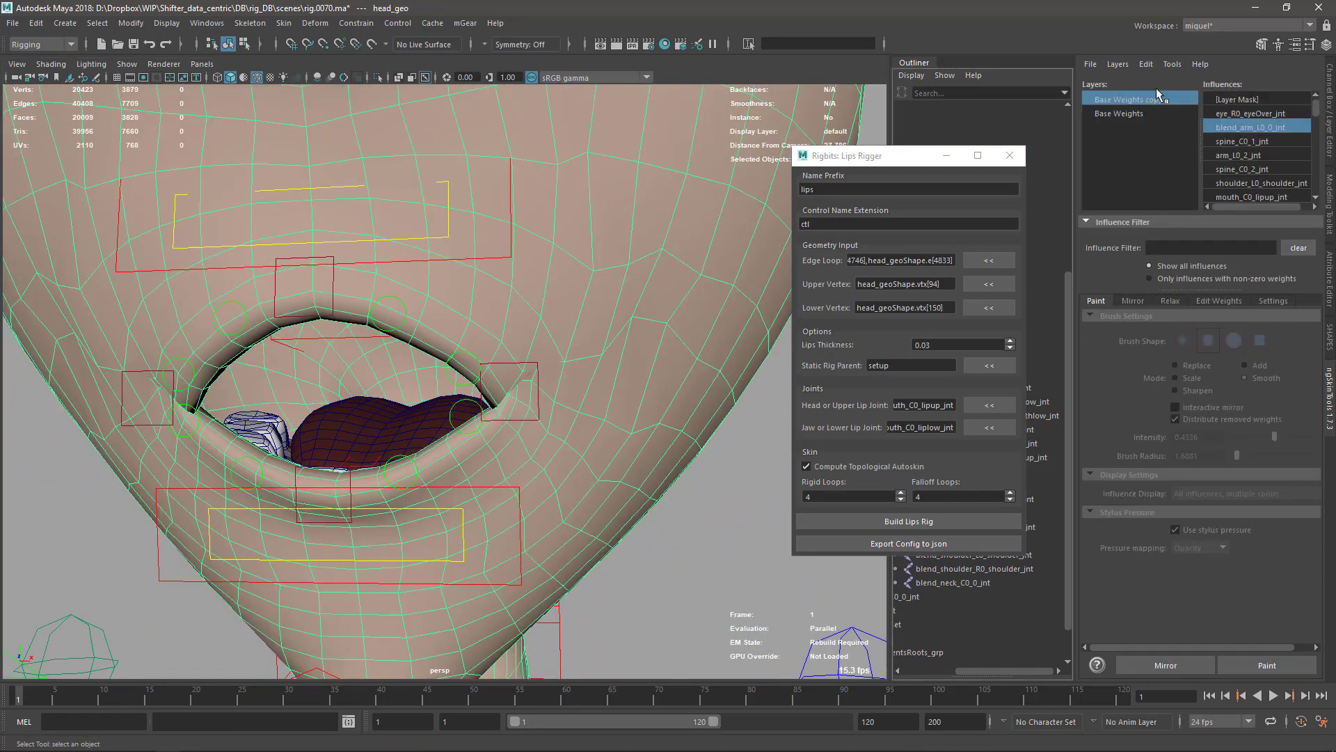
pyautogui.click(1119, 65)
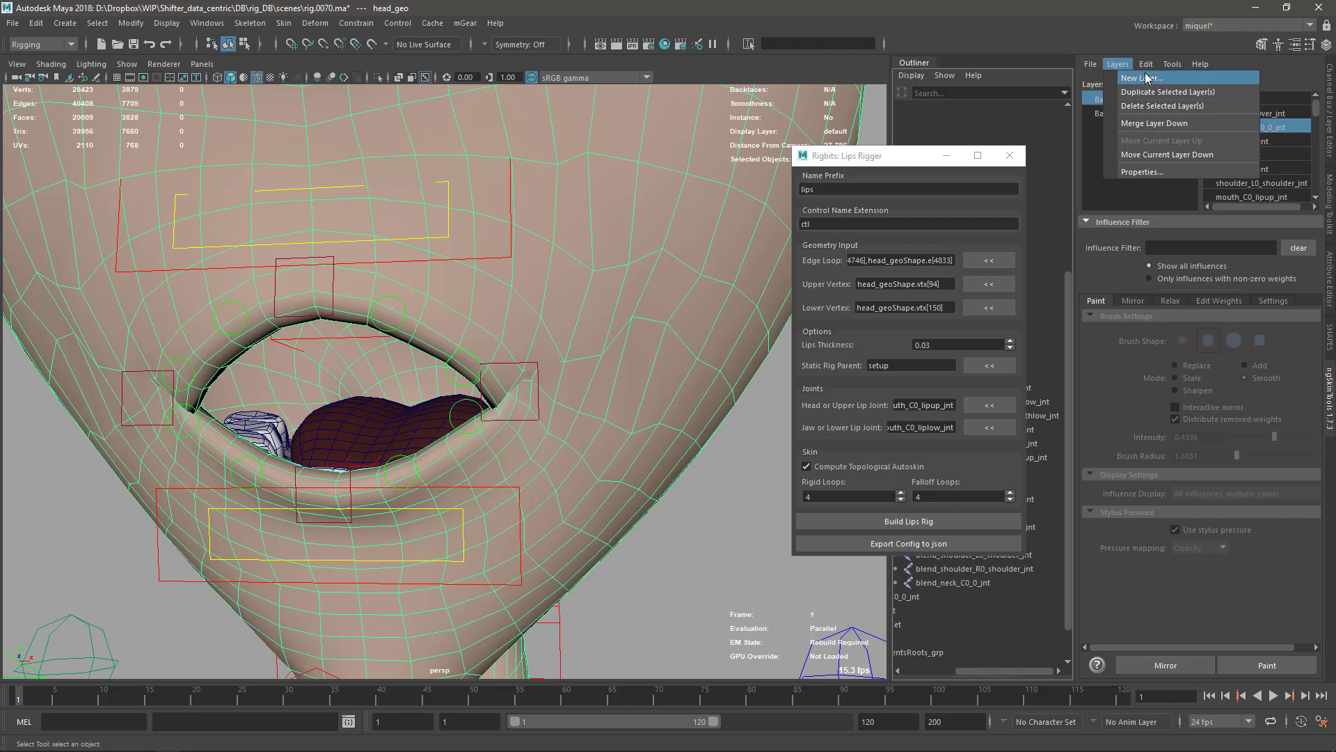
pyautogui.click(1149, 92)
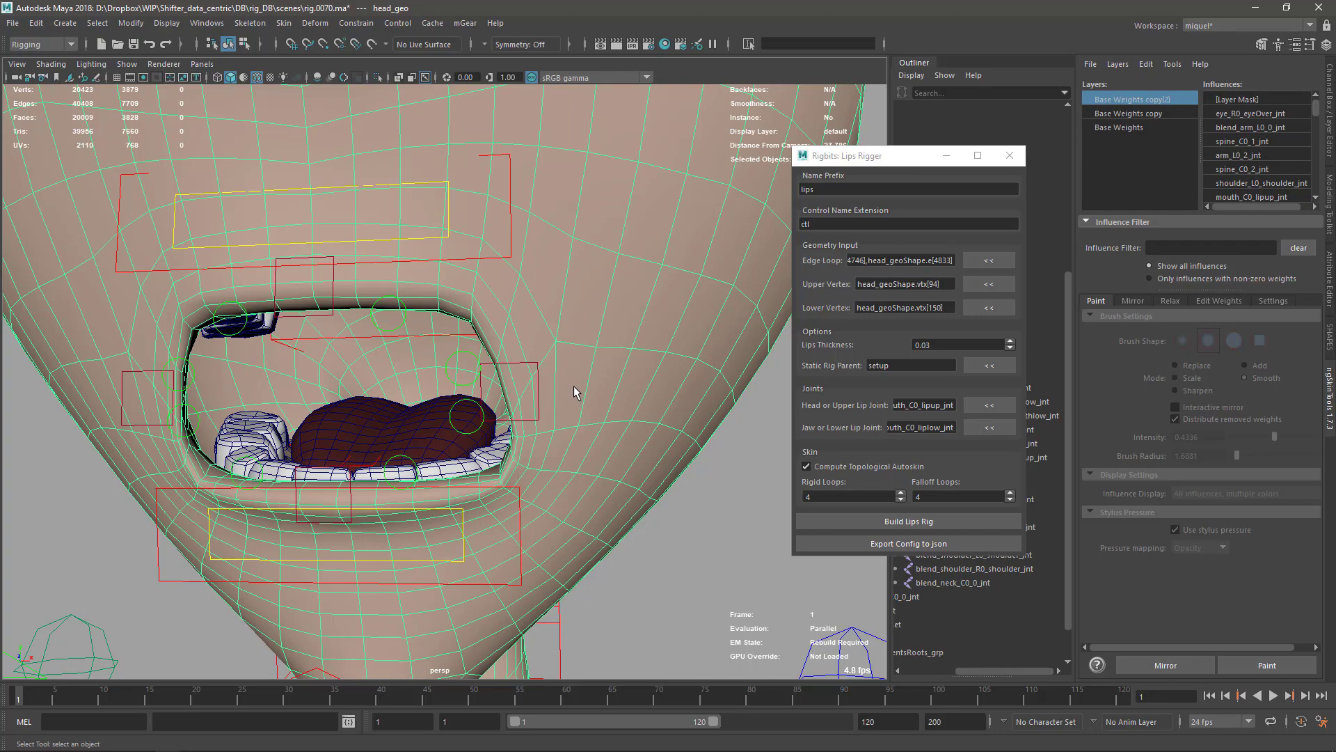
pyautogui.click(648, 537)
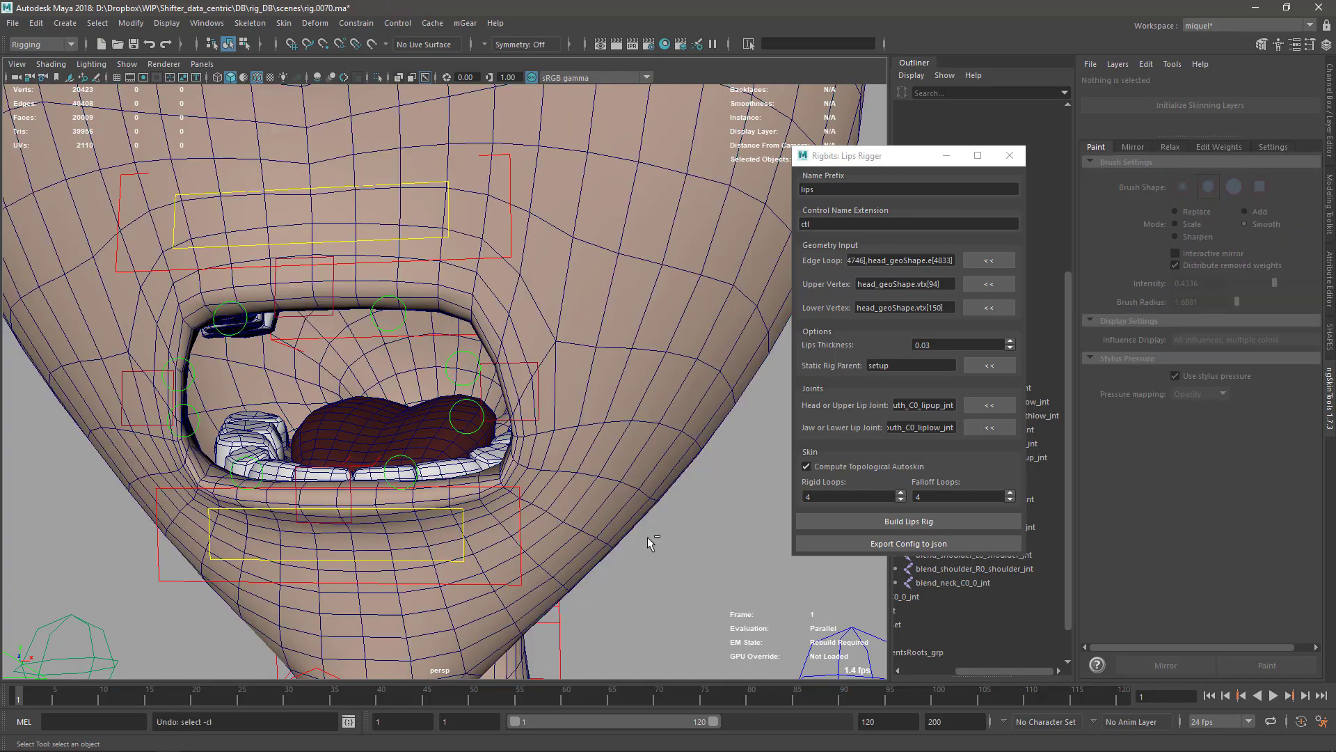
pyautogui.hotkey('ctrl', 'z')
pyautogui.hotkey('ctrl', 'z')
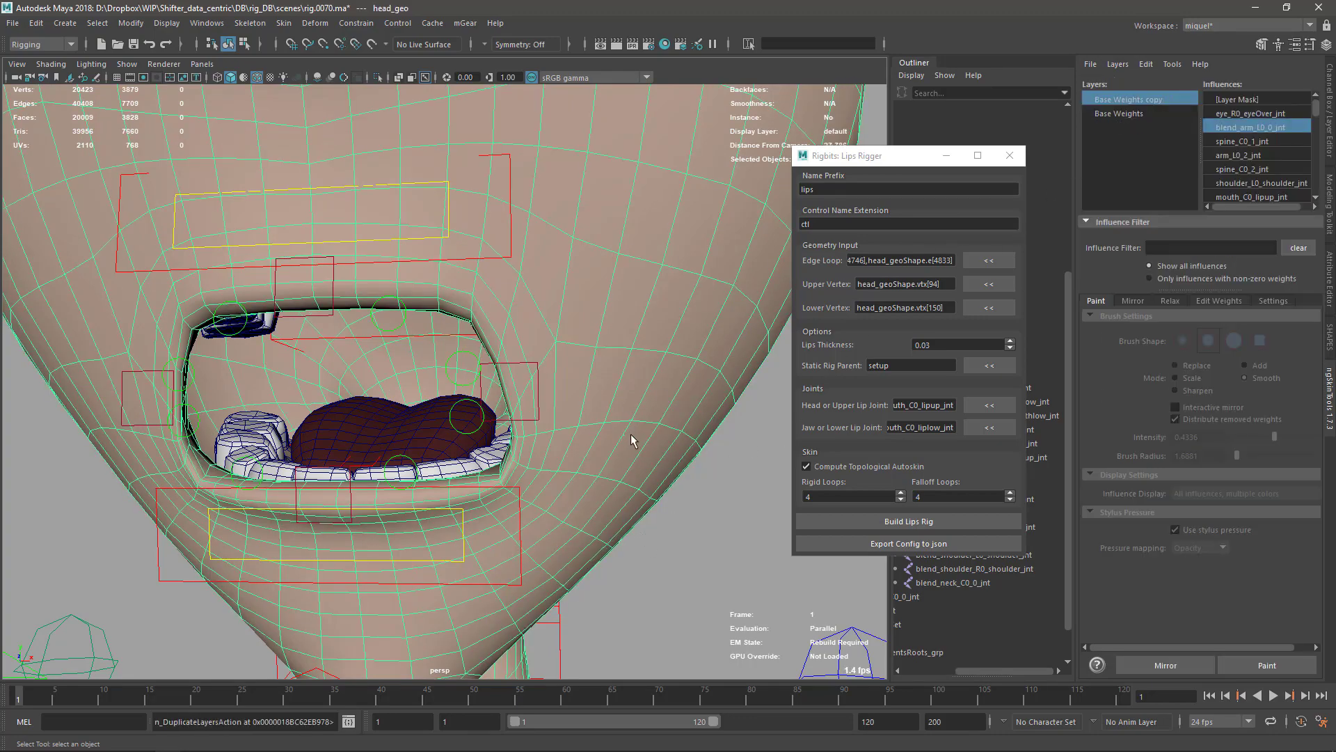
# Delete the ngSkinTools custom nodes from the selected head_geo
pyautogui.keyDown('alt'); pyautogui.moveTo(631, 433); pyautogui.dragTo(613, 473); pyautogui.keyUp('alt')
pyautogui.click(1164, 67)
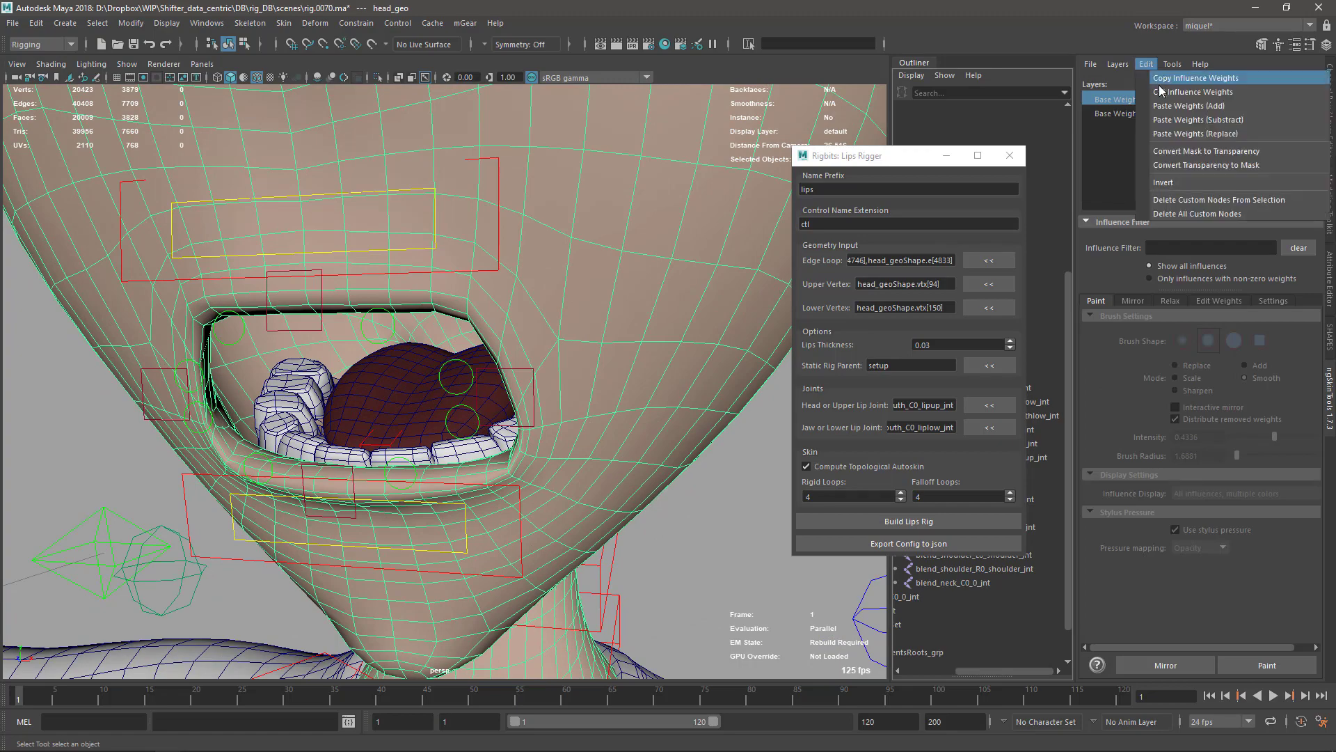
pyautogui.click(1184, 200)
pyautogui.click(638, 391)
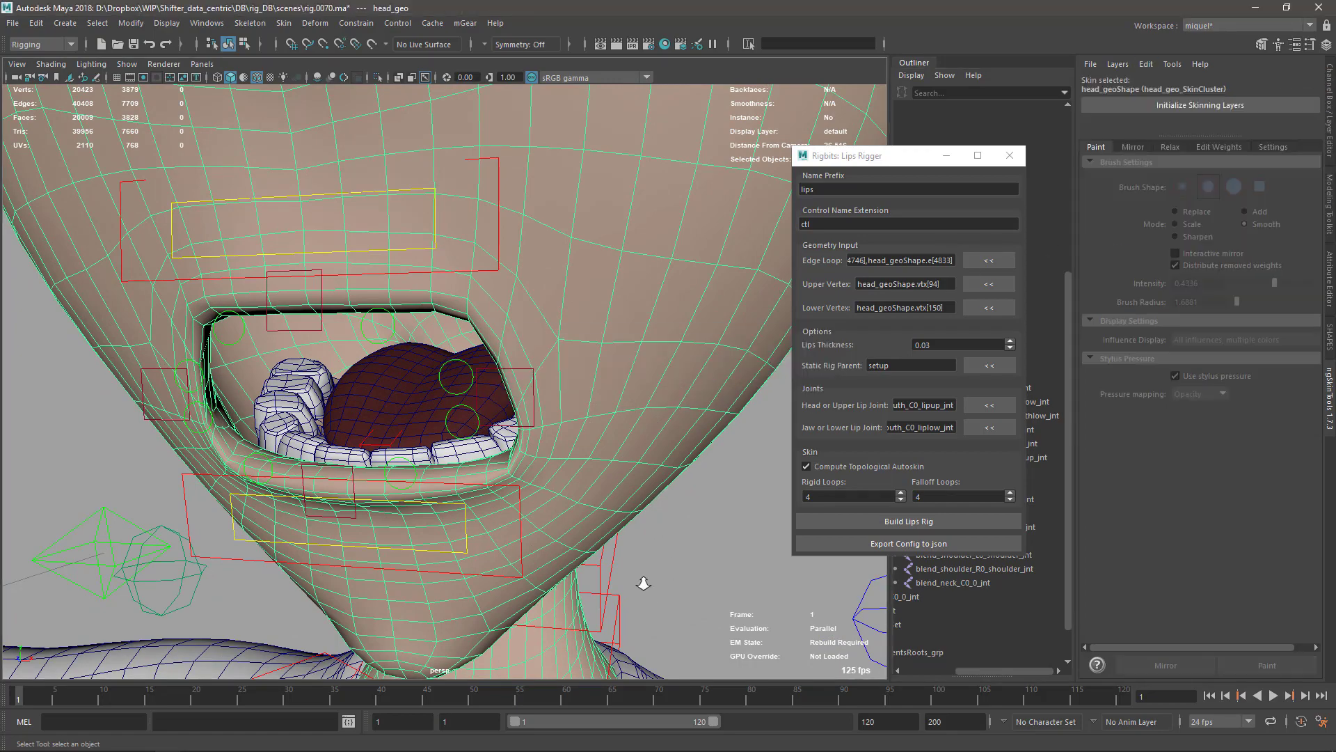
# Reset mouth_C0_jaw_ctl and move it down to test the mouth opening with the lips rig
pyautogui.keyDown('alt'); pyautogui.moveTo(639, 391); pyautogui.dragTo(541, 479); pyautogui.keyUp('alt')
pyautogui.click(360, 571)
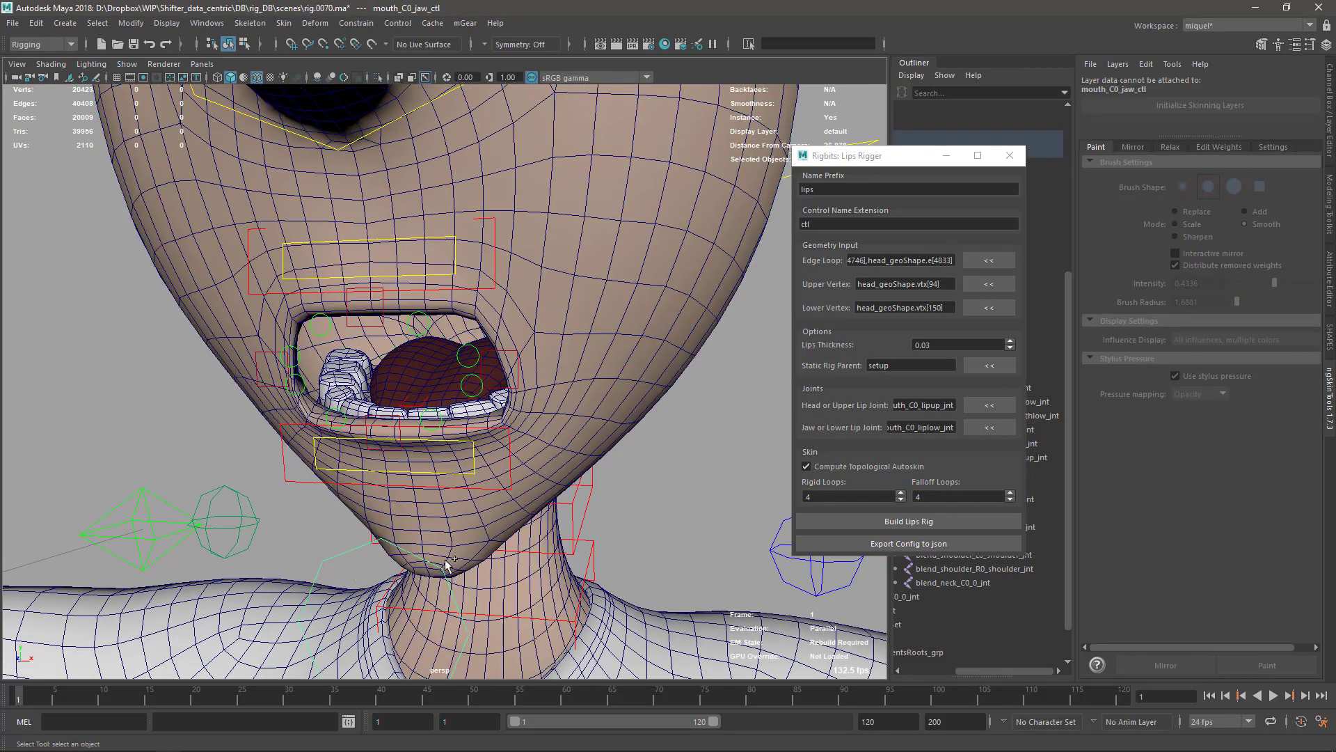
pyautogui.hotkey('ctrl', 'shift', 'r')
pyautogui.keyDown('alt'); pyautogui.moveTo(420, 483); pyautogui.dragTo(459, 480); pyautogui.keyUp('alt')
pyautogui.press('w')
pyautogui.moveTo(382, 445); pyautogui.dragTo(382, 532)
# Try moving the left upper inner lip control, undo the move and clear the selection
pyautogui.click(431, 335)
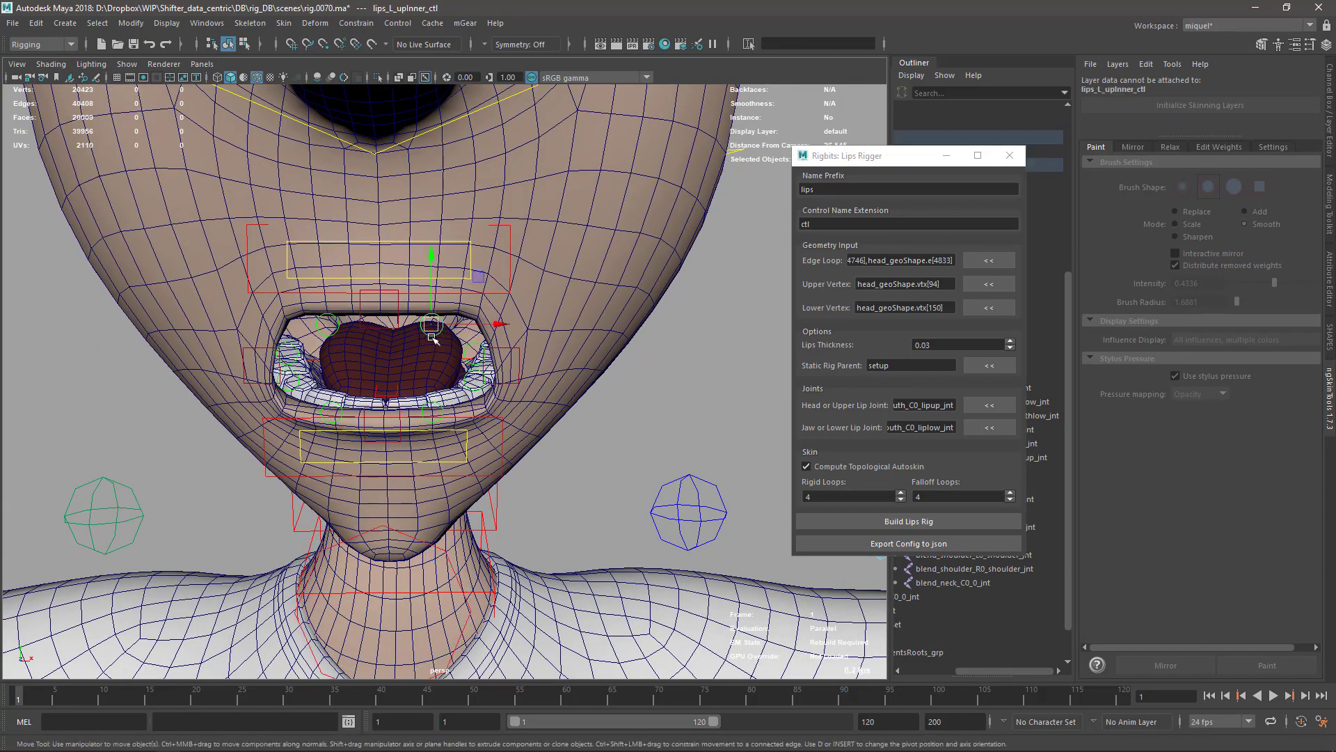
pyautogui.moveTo(431, 327); pyautogui.dragTo(454, 305)
pyautogui.hotkey('ctrl', 'z')
pyautogui.press('q')
pyautogui.click(645, 411)
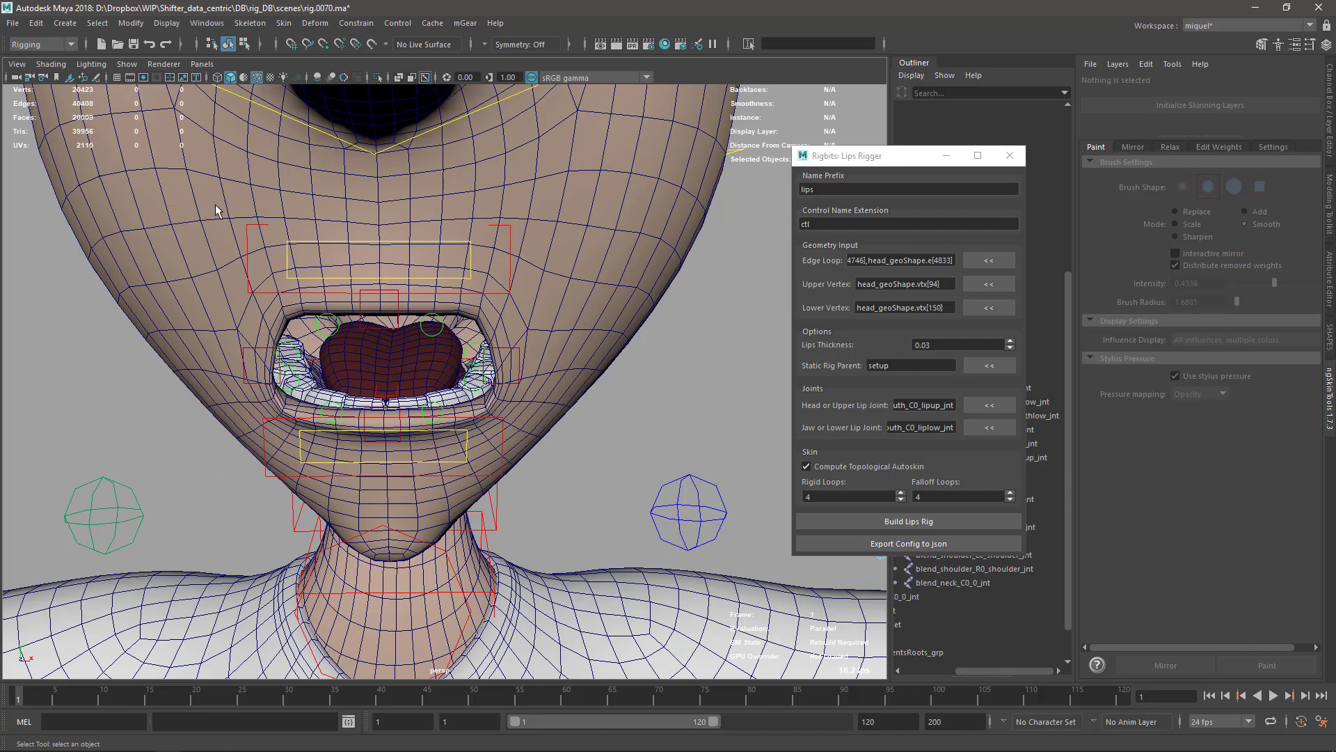
# Discard the current scene and reopen rig.0070.ma from the rig_DB scenes folder
pyautogui.click(138, 57)
pyautogui.click(662, 396)
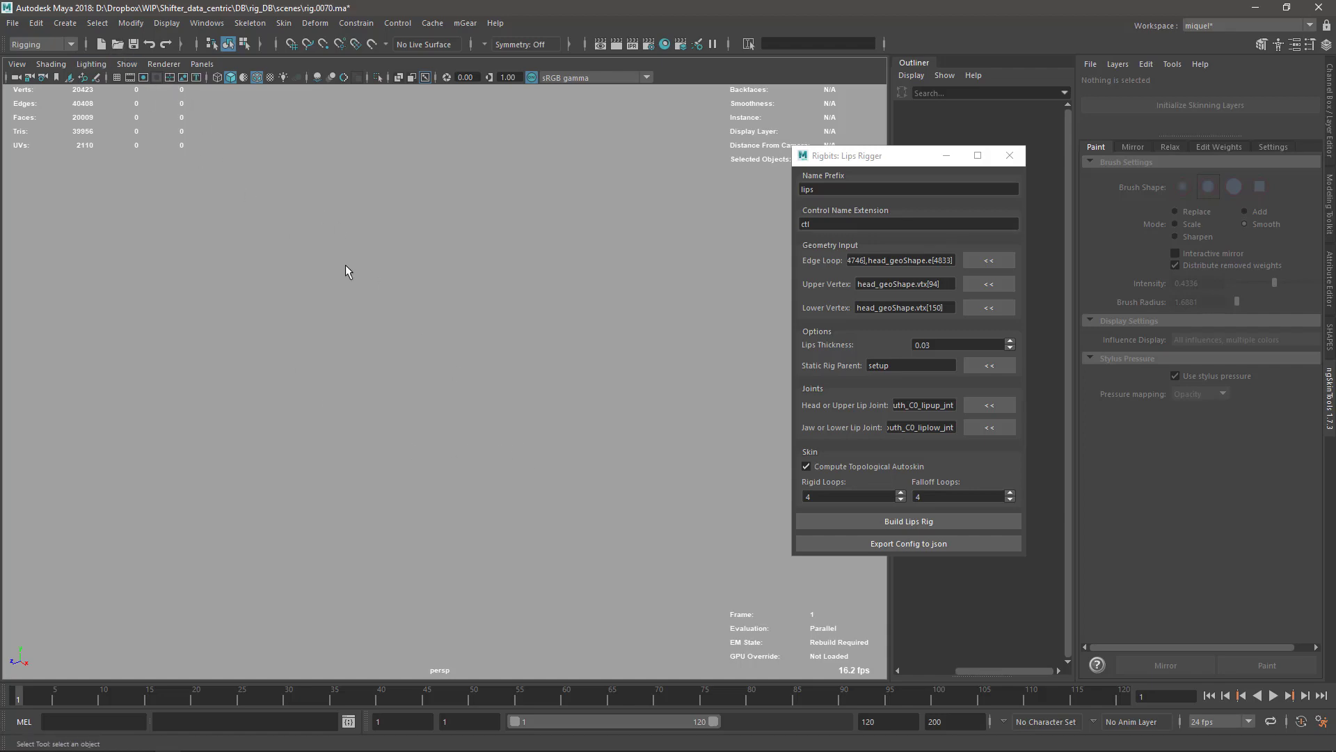
pyautogui.hotkey('ctrl', 'o')
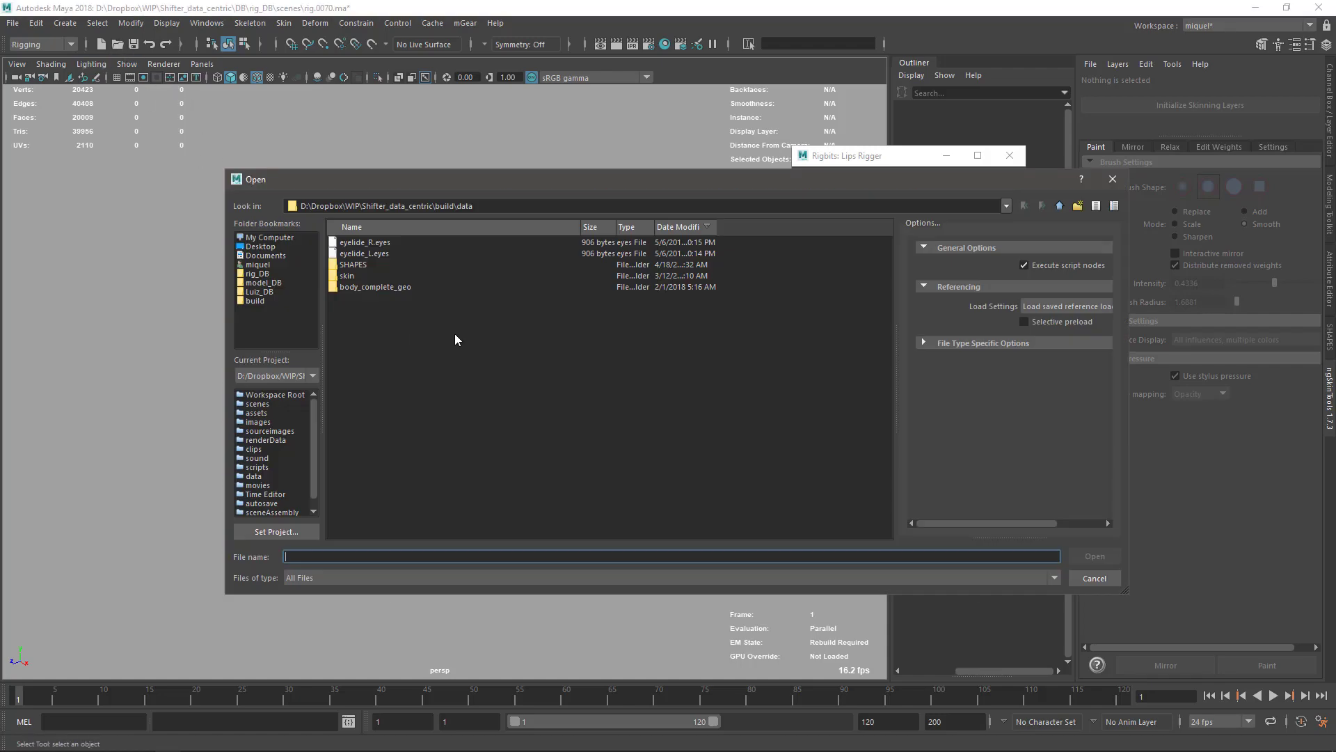
pyautogui.click(267, 277)
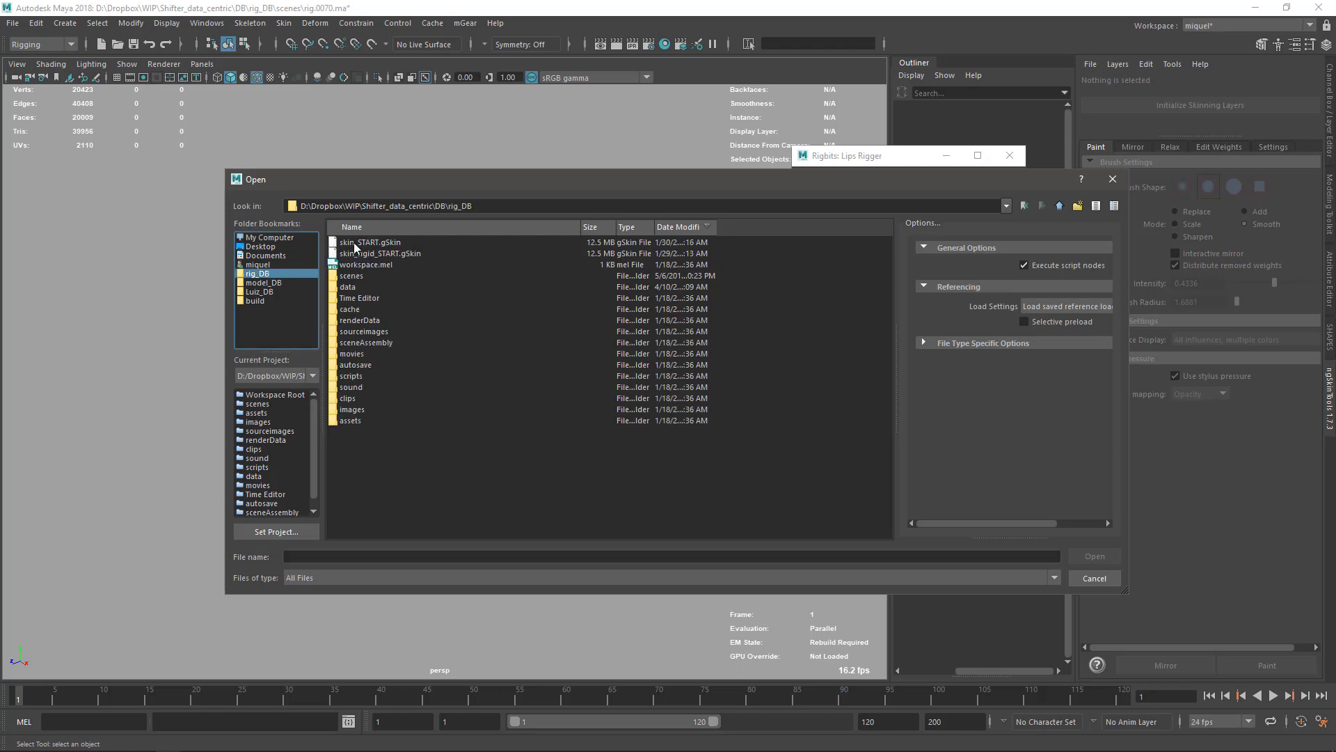
pyautogui.doubleClick(360, 278)
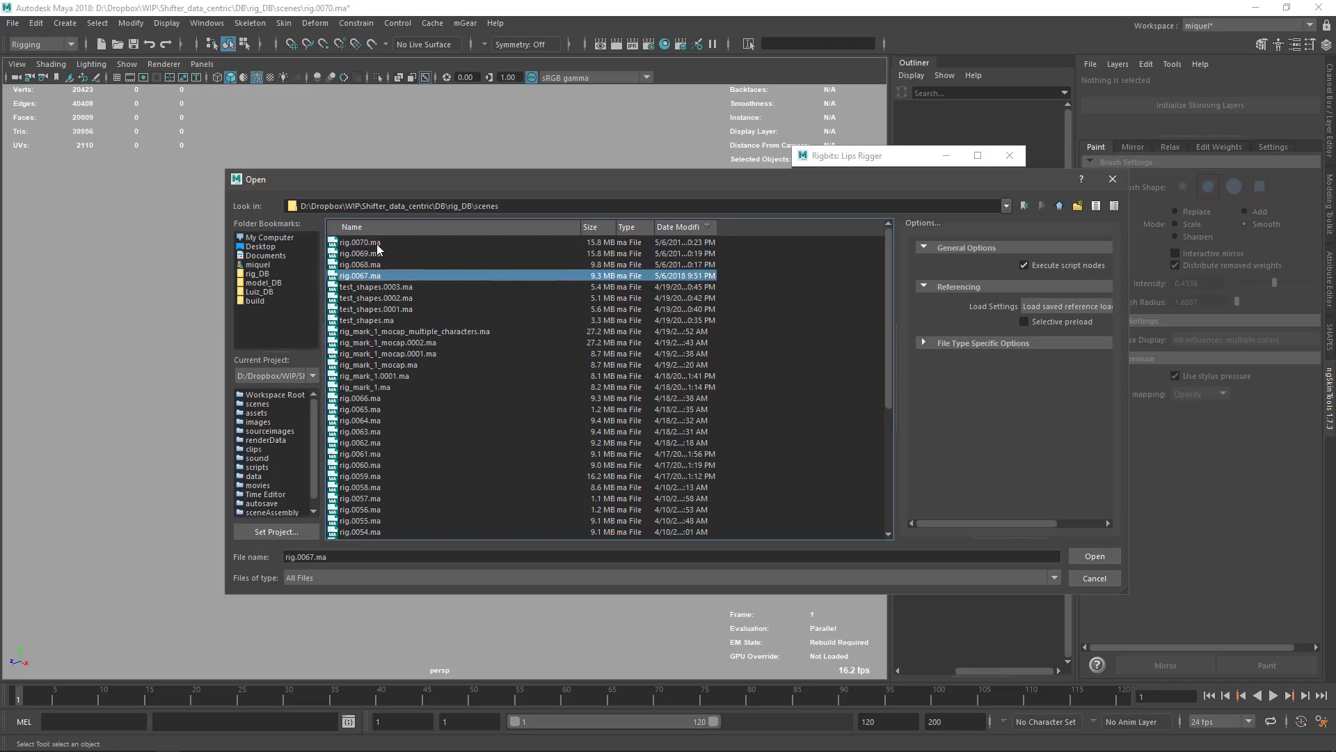
pyautogui.doubleClick(377, 244)
pyautogui.click(668, 386)
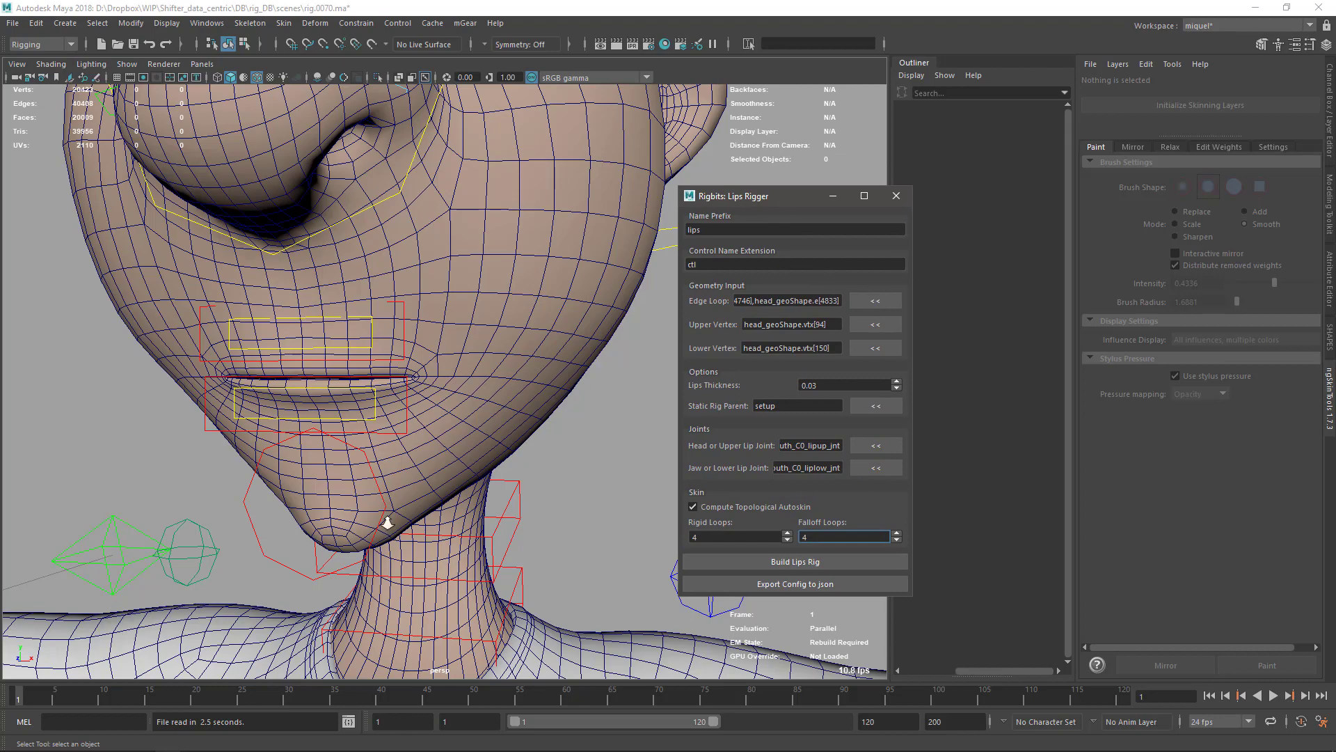
# Select head_geo and delete all ngSkinTools custom nodes in the scene
pyautogui.keyDown('alt'); pyautogui.moveTo(388, 522); pyautogui.dragTo(374, 381); pyautogui.keyUp('alt')
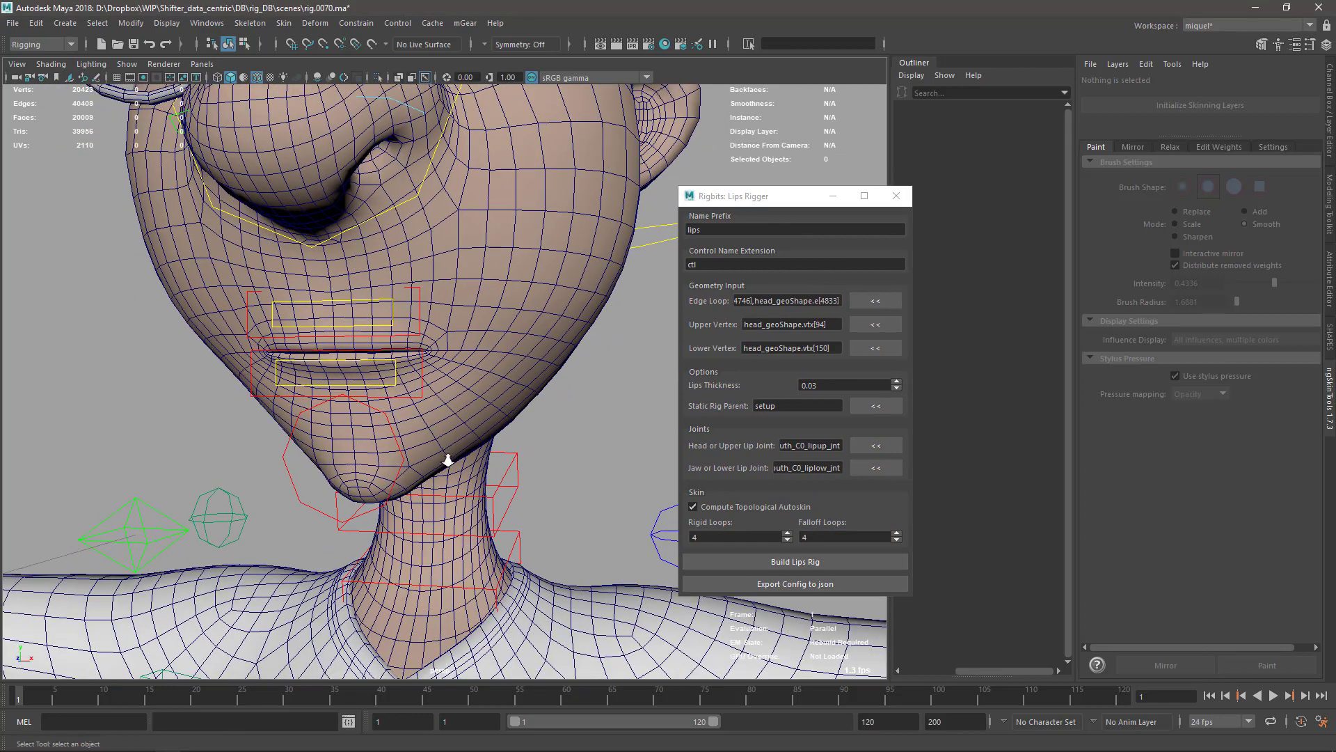
pyautogui.keyDown('alt'); pyautogui.moveTo(448, 460); pyautogui.dragTo(439, 424, button='right'); pyautogui.keyUp('alt')
pyautogui.click(340, 398)
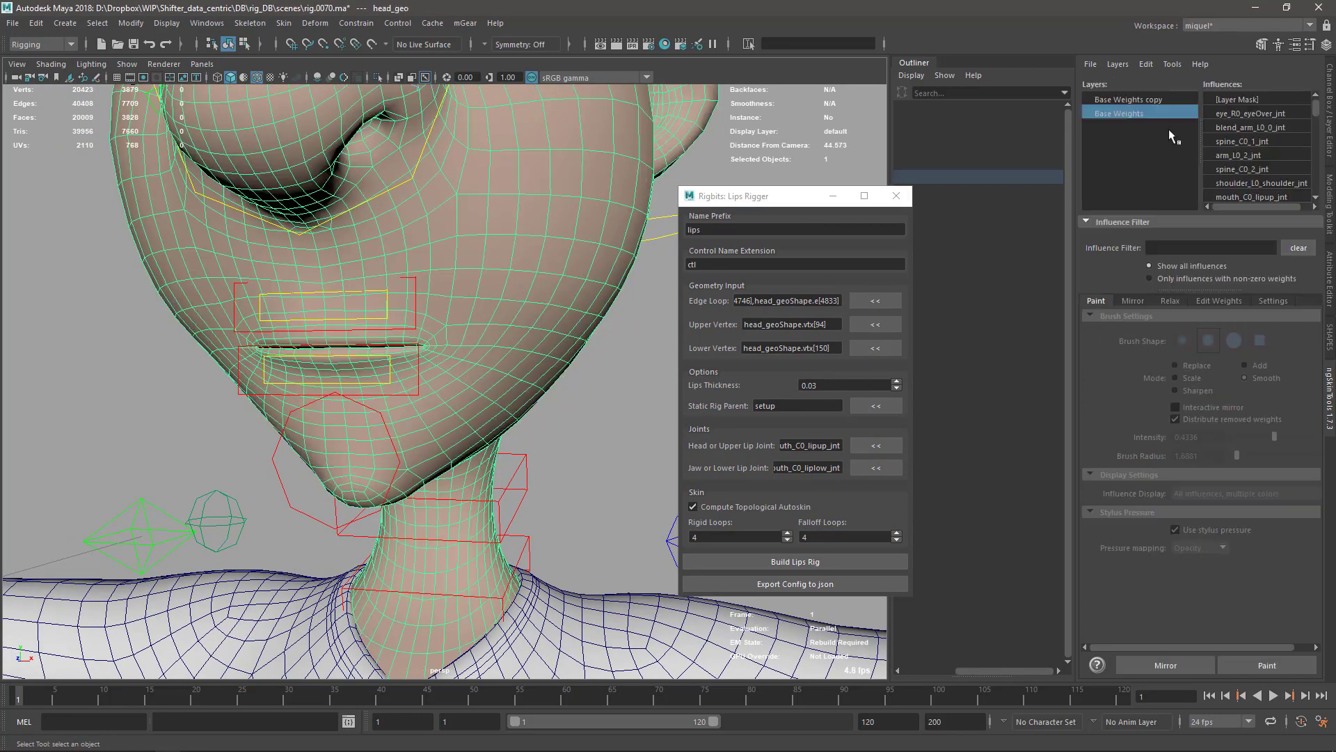
pyautogui.click(1148, 64)
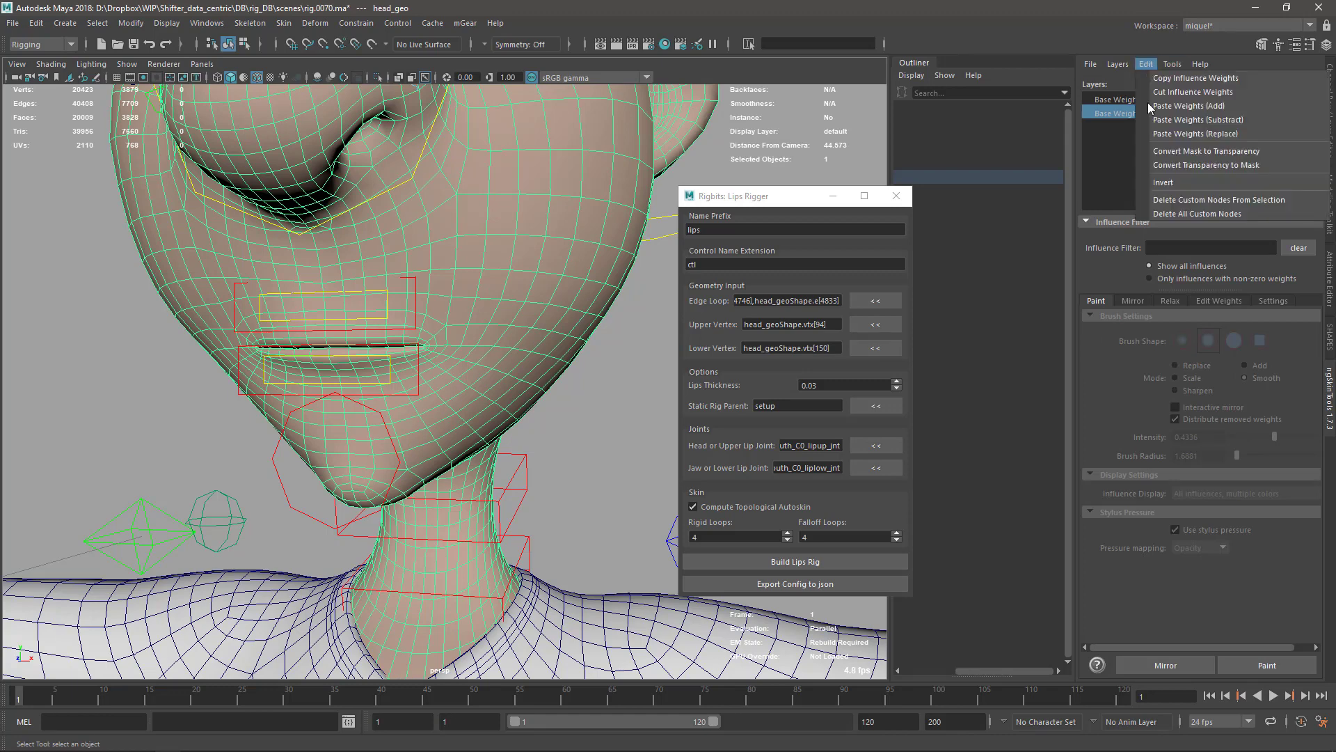
pyautogui.click(1184, 216)
pyautogui.click(641, 387)
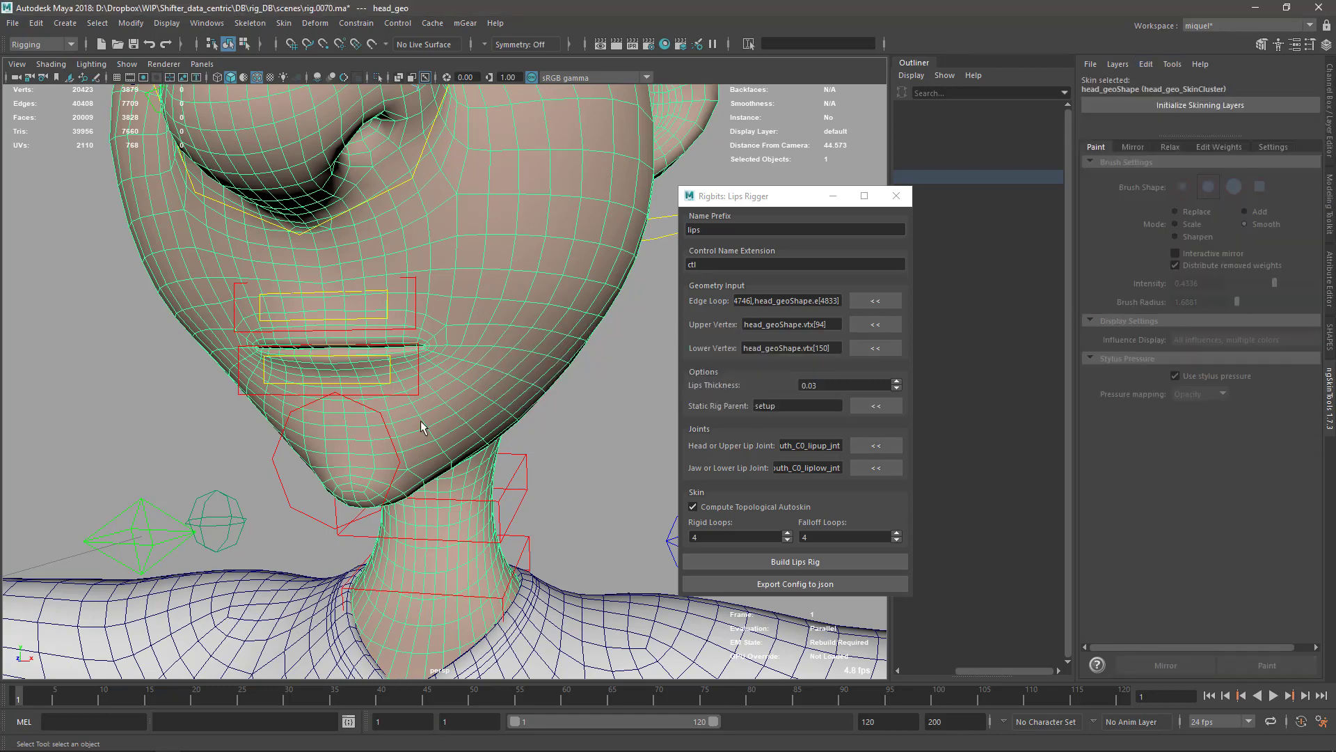
# Try moving mouth_C0_jaw_ctl slightly and undo the move
pyautogui.click(291, 418)
pyautogui.press('w')
pyautogui.moveTo(348, 358)
pyautogui.mouseDown()
pyautogui.moveTo(353, 455)
pyautogui.moveTo(357, 362)
pyautogui.mouseUp()
pyautogui.hotkey('ctrl', 'z')
pyautogui.press('q')
pyautogui.scroll(3, 486, 391)
pyautogui.scroll(-1, 495, 393)
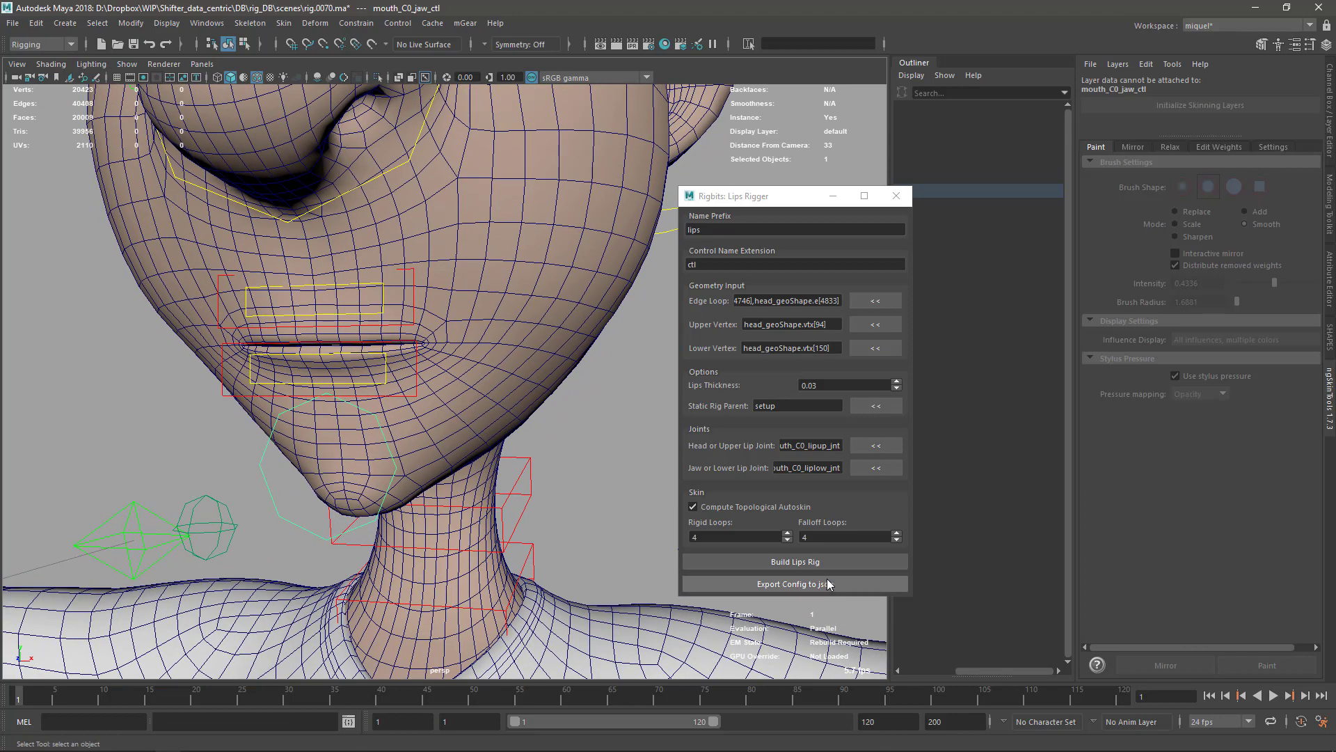
# Build the lips rig with the current Lips Rigger settings and select mouth_C0_jaw_ctl for moving
pyautogui.click(809, 561)
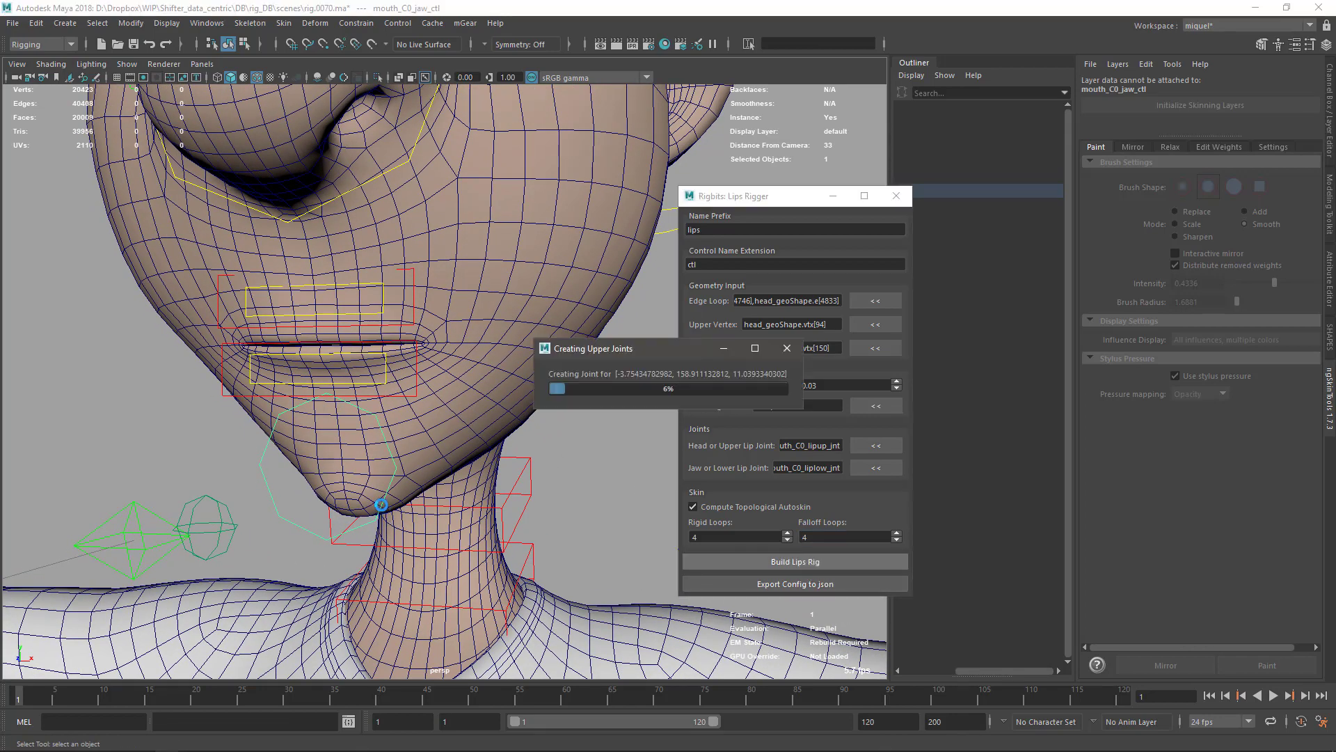
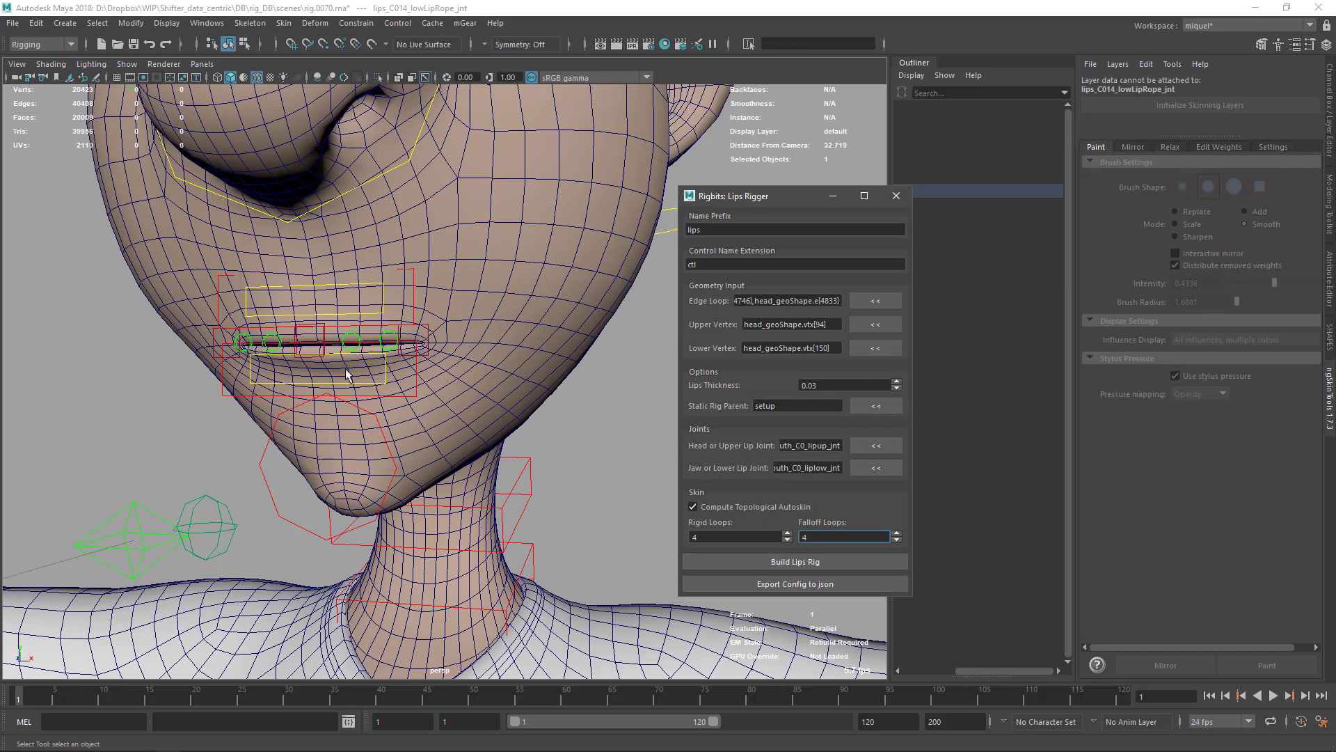
pyautogui.keyDown('alt'); pyautogui.moveTo(348, 373); pyautogui.dragTo(339, 361, button='middle'); pyautogui.keyUp('alt')
pyautogui.keyDown('alt'); pyautogui.moveTo(346, 378); pyautogui.dragTo(520, 372); pyautogui.keyUp('alt')
pyautogui.click(299, 376)
pyautogui.press('w')
pyautogui.hotkey('ctrl', 'z')
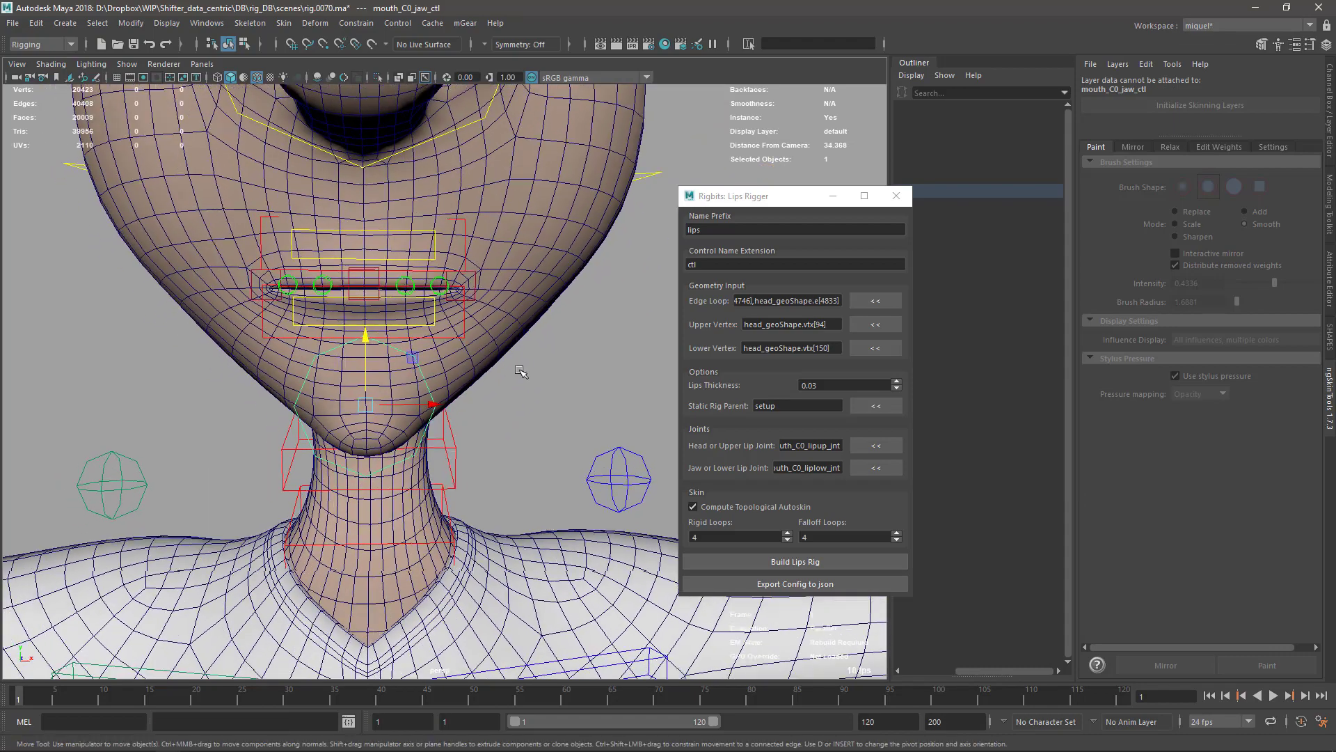
# Export the Lips Rigger configuration as lips into the build\data folder
pyautogui.click(770, 584)
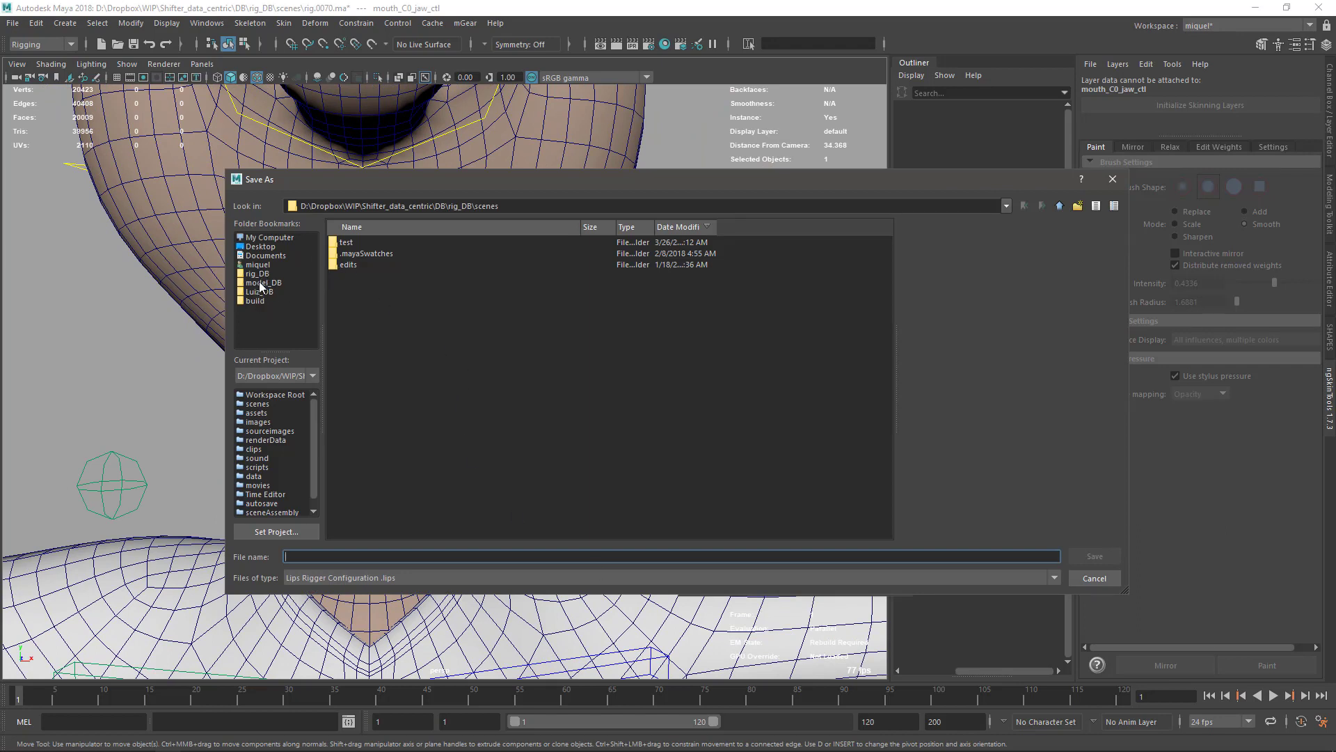
pyautogui.click(255, 301)
pyautogui.doubleClick(349, 244)
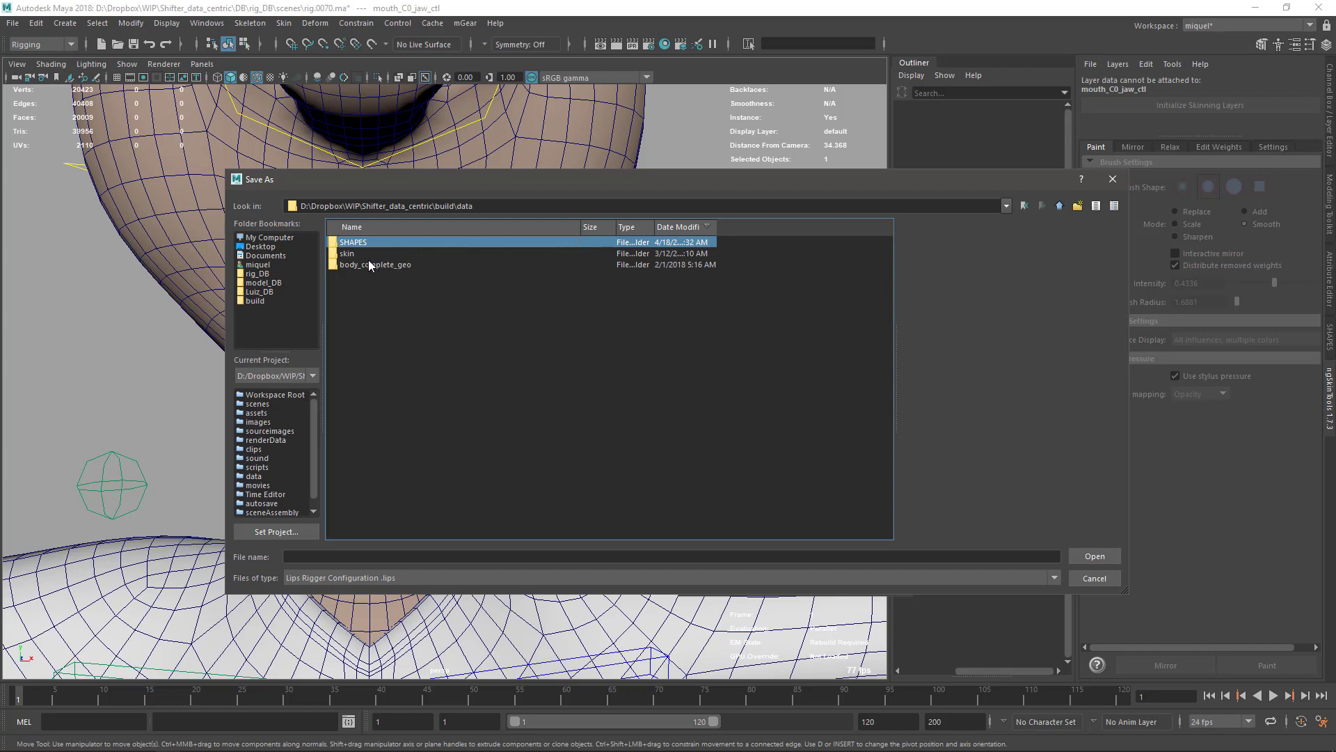
pyautogui.click(382, 560)
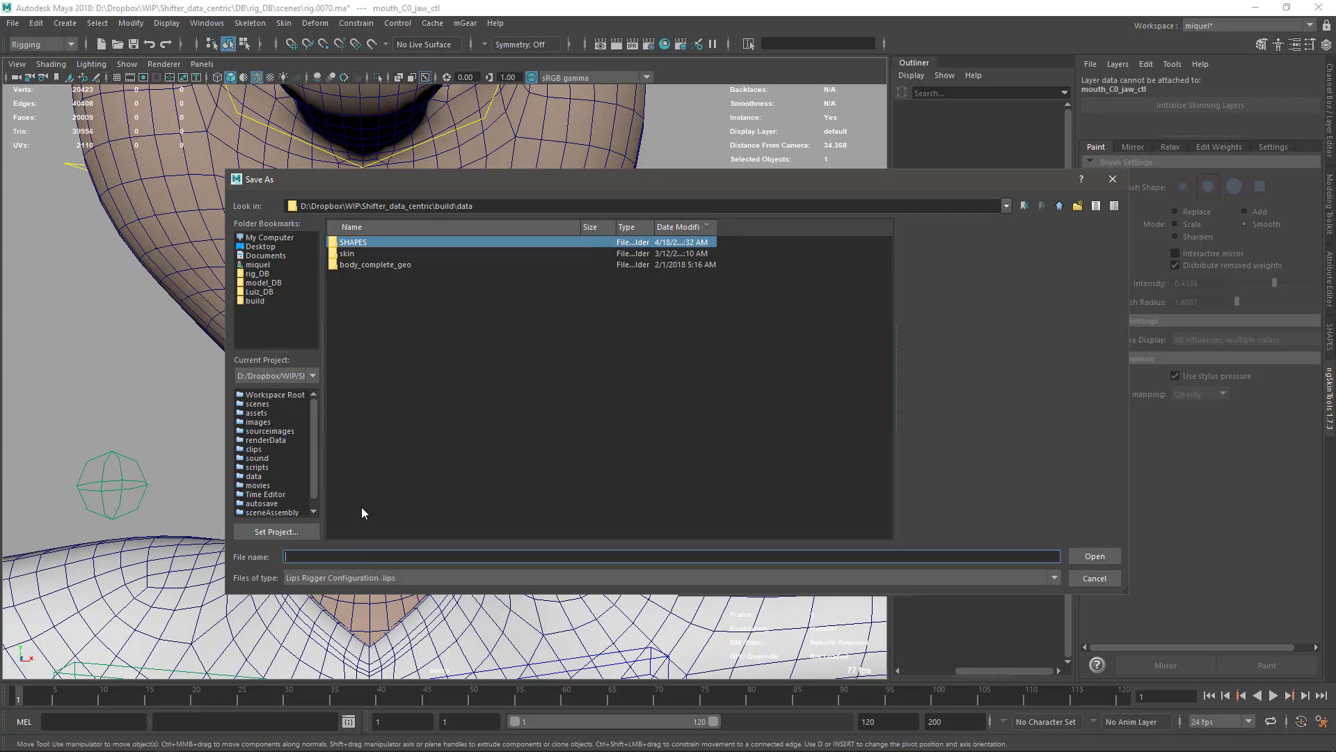
pyautogui.write('lips')
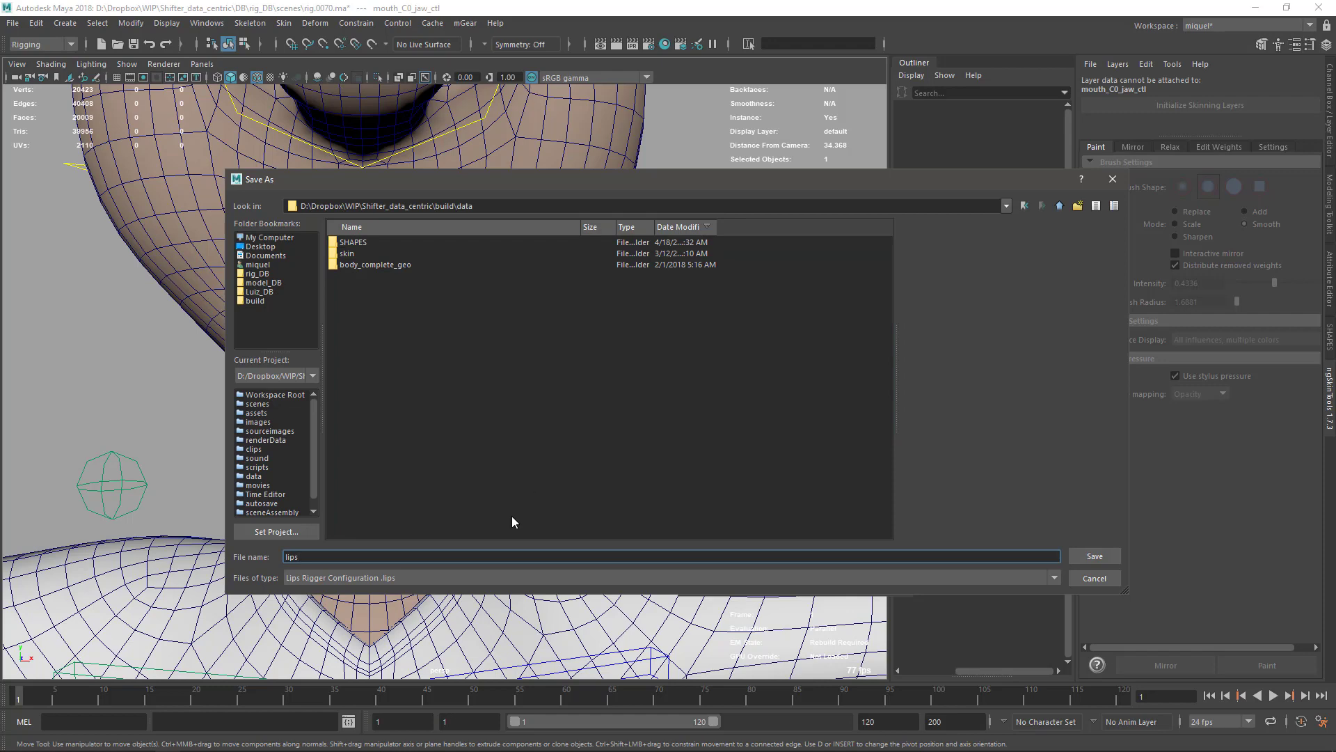
pyautogui.click(1078, 557)
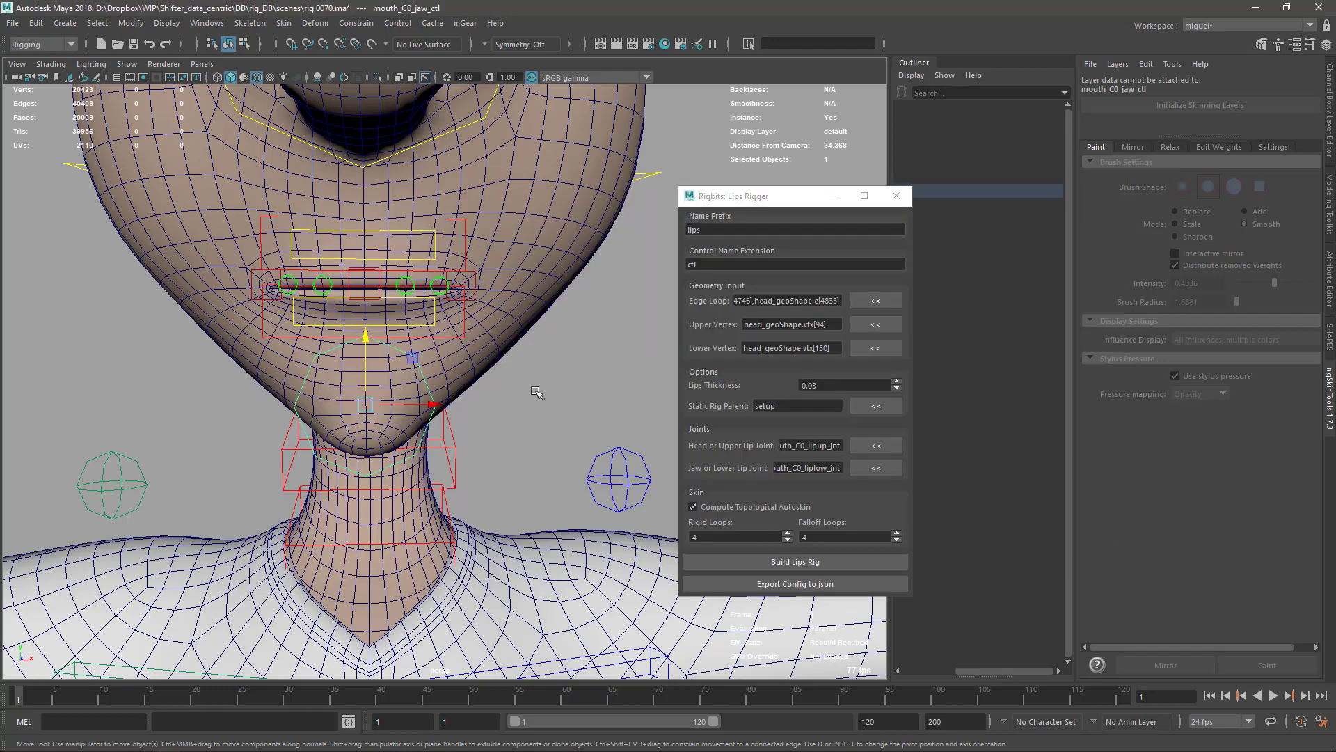
# Move mouth_C0_jaw_ctl down to open the mouth and examine how the lips and mouth corners deform
pyautogui.moveTo(755, 200)
pyautogui.mouseDown()
pyautogui.moveTo(739, 183)
pyautogui.moveTo(763, 177)
pyautogui.mouseUp()
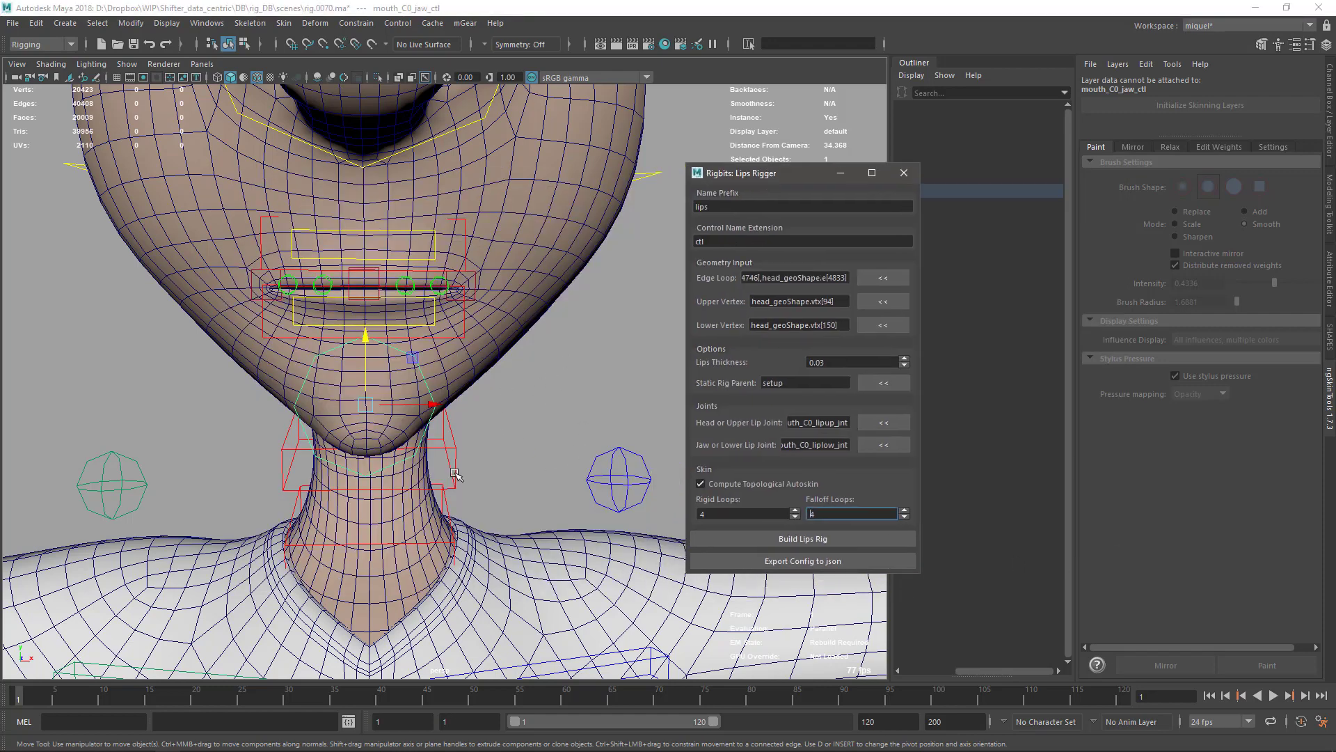
pyautogui.scroll(-1, 366, 368)
pyautogui.moveTo(366, 369); pyautogui.dragTo(368, 460)
pyautogui.press('q')
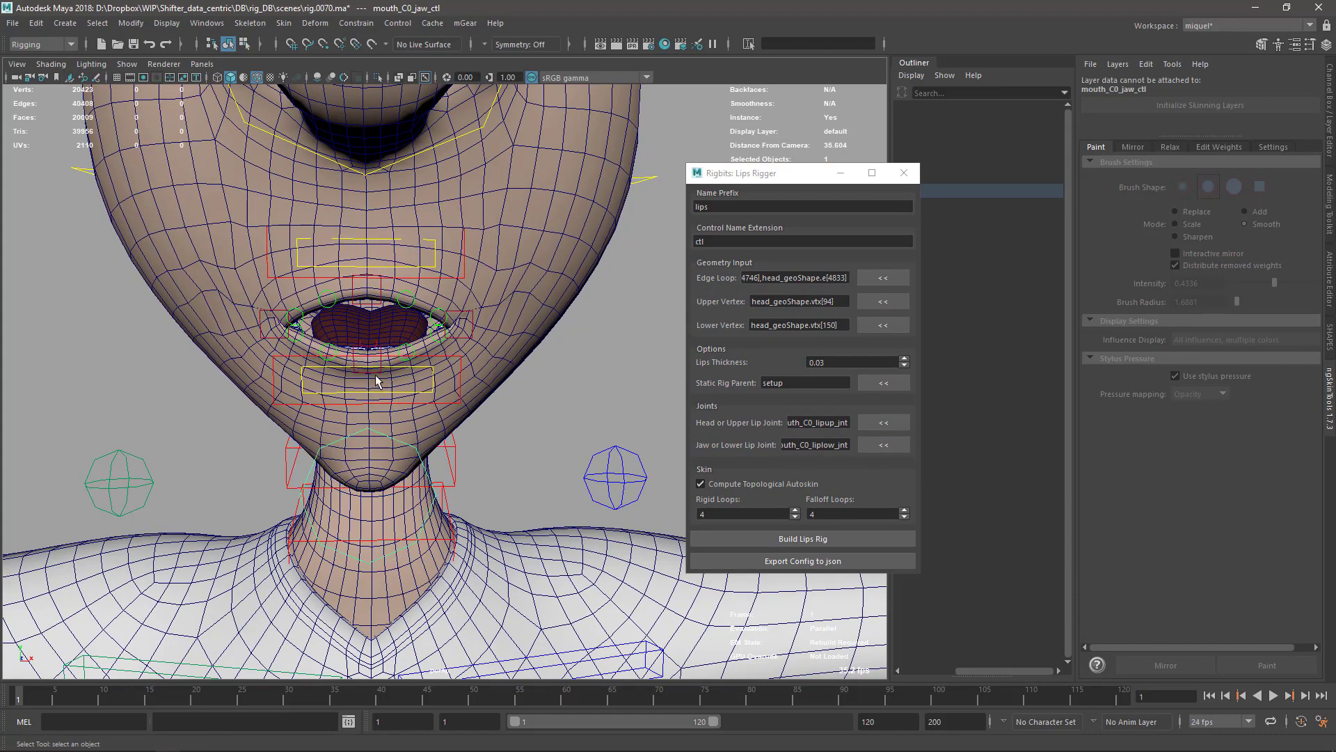
pyautogui.scroll(3, 387, 371)
pyautogui.keyDown('alt'); pyautogui.moveTo(387, 369); pyautogui.dragTo(480, 345, button='right'); pyautogui.keyUp('alt')
pyautogui.keyDown('alt'); pyautogui.moveTo(324, 370); pyautogui.dragTo(376, 352, button='right'); pyautogui.keyUp('alt')
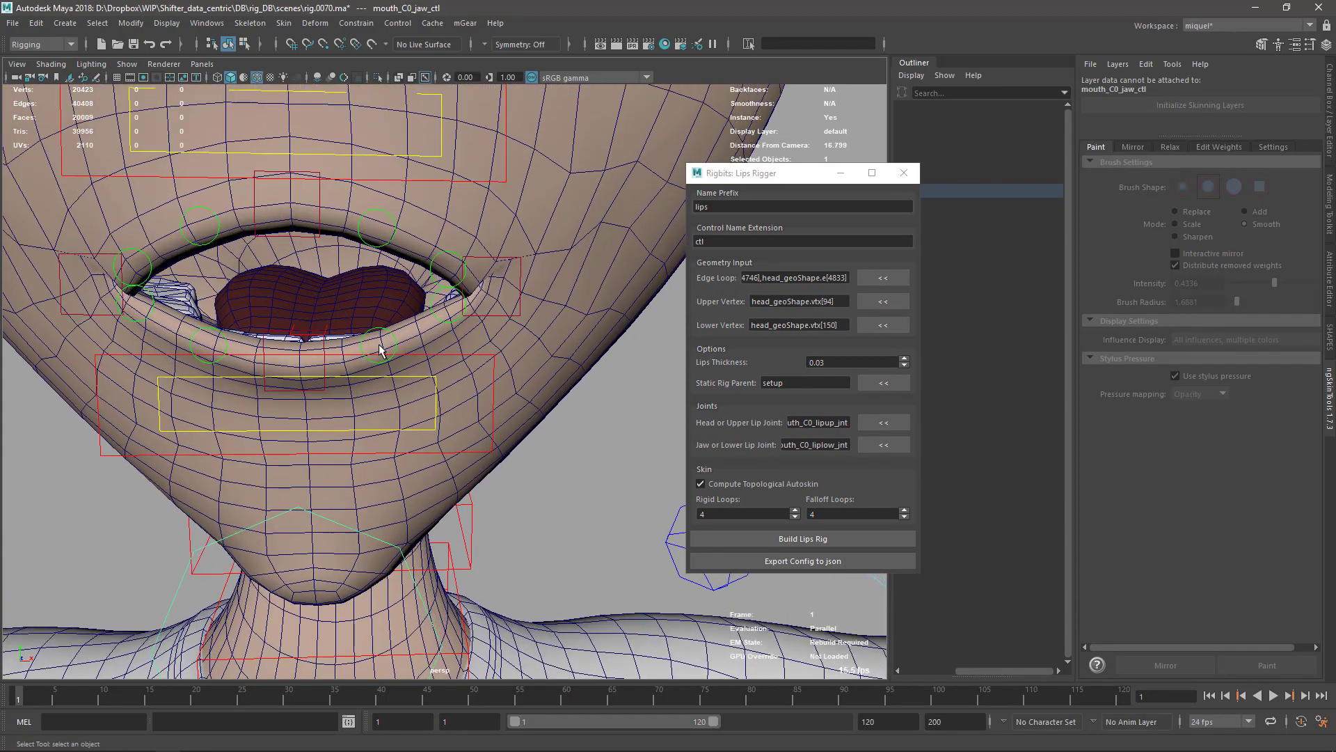
pyautogui.keyDown('alt'); pyautogui.moveTo(376, 352); pyautogui.dragTo(456, 305, button='middle'); pyautogui.keyUp('alt')
pyautogui.scroll(1, 457, 304)
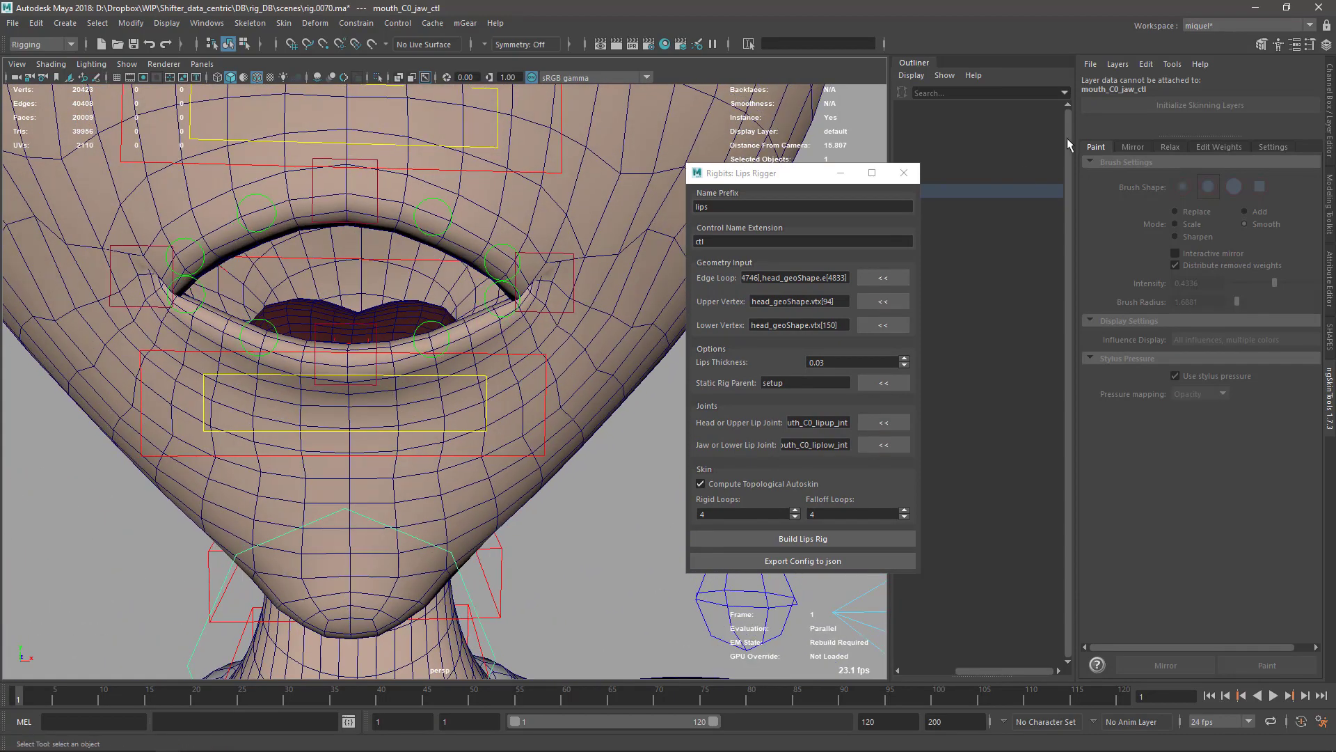
# Select a face loop along the lips of head_geo, grow it outward and convert the selection to vertices
pyautogui.click(616, 383)
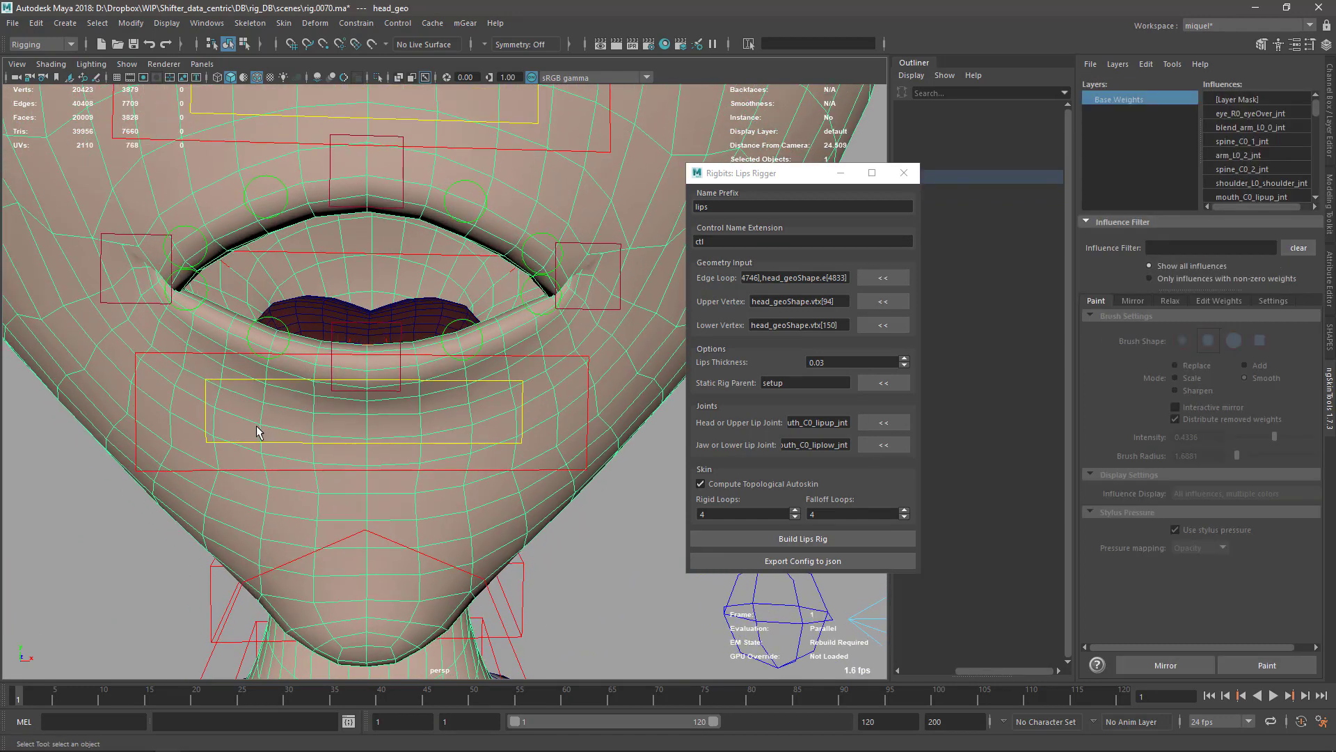
pyautogui.press('F11')
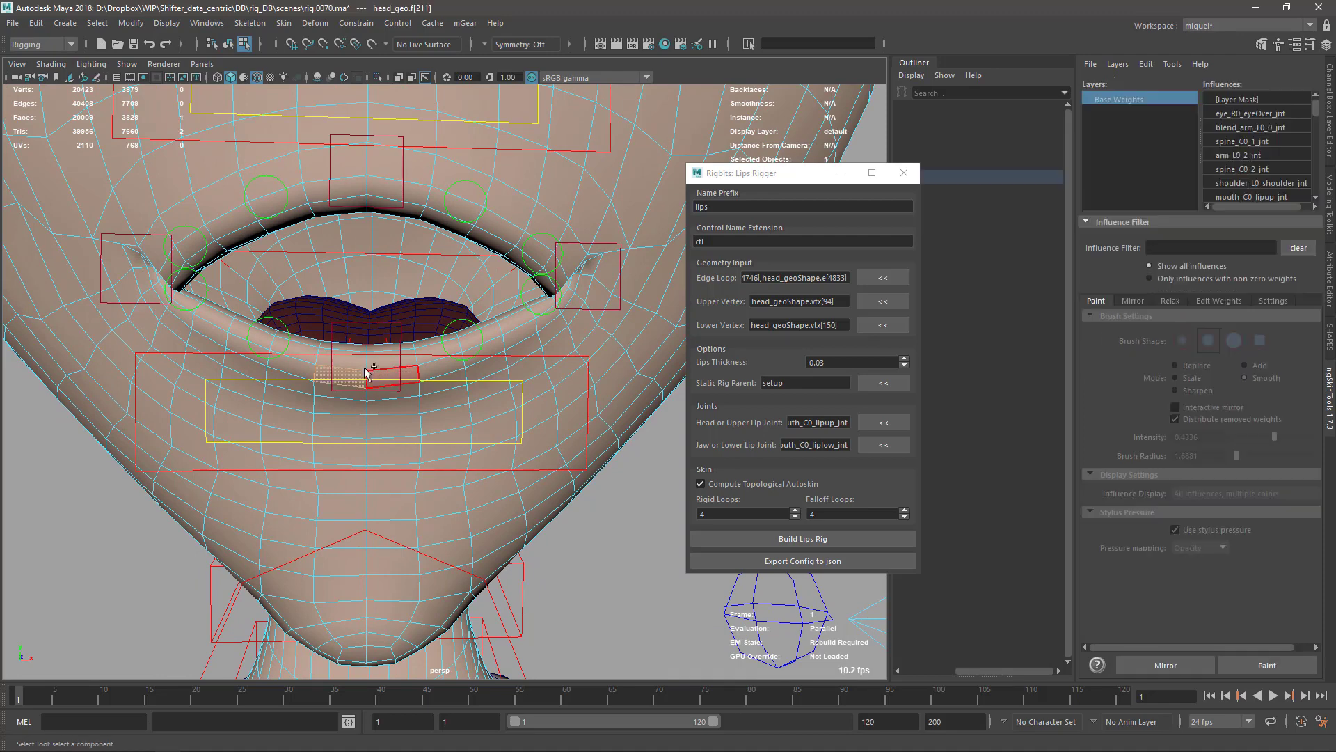
pyautogui.click(362, 364)
pyautogui.doubleClick(363, 361)
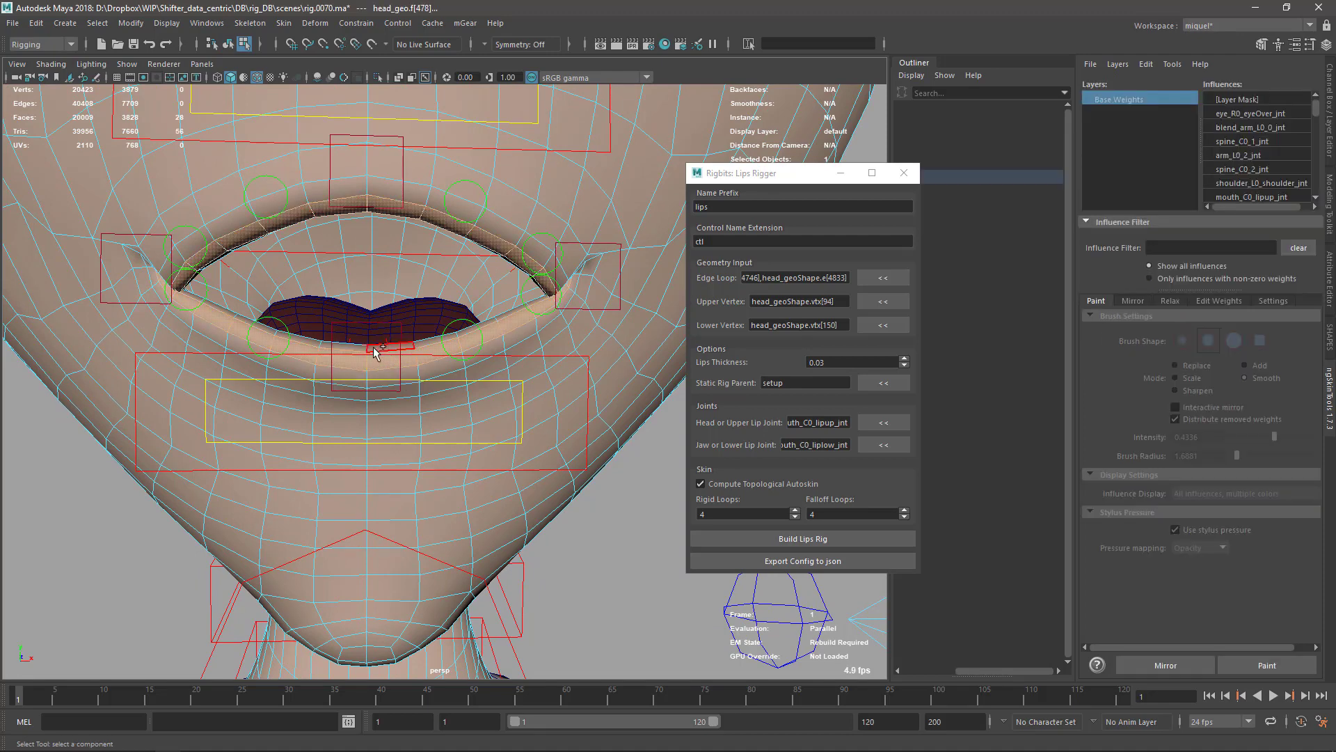
pyautogui.hotkey('shift', '.')
pyautogui.hotkey('shift', '.')
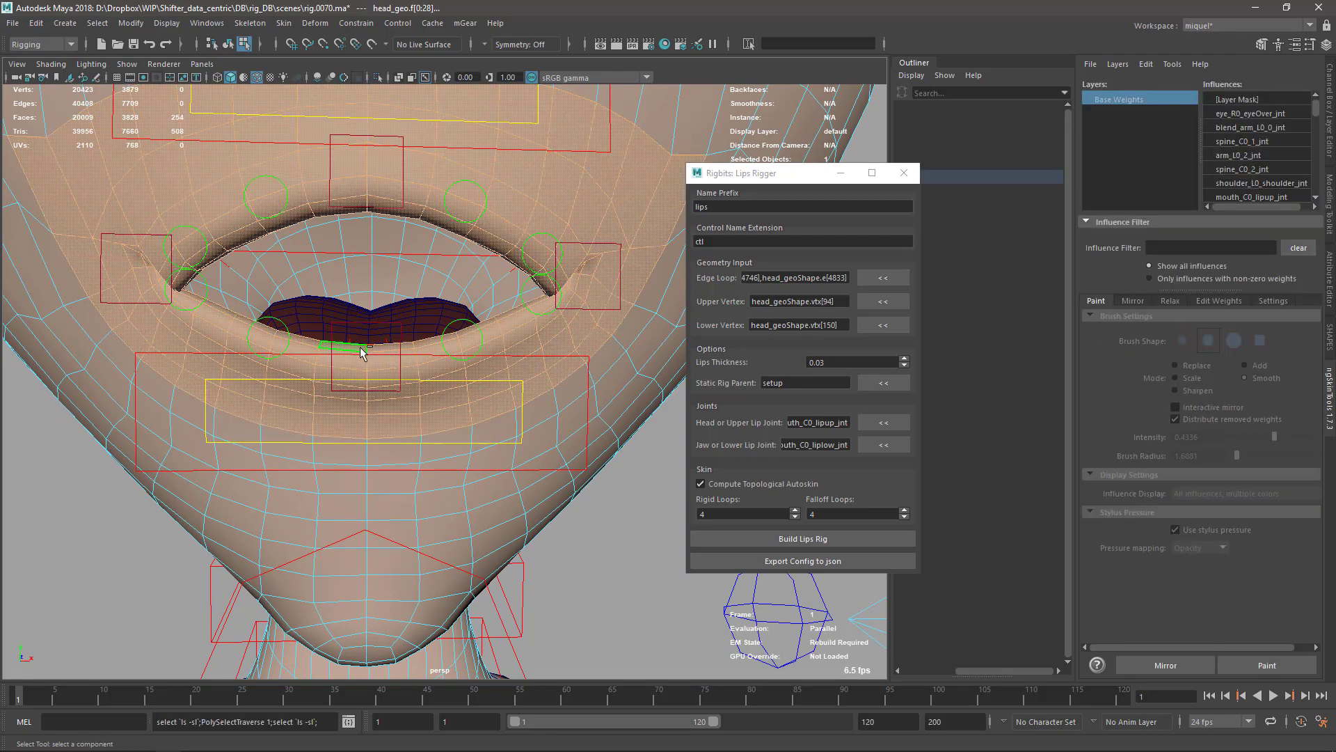
pyautogui.hotkey('ctrl', 'F9')
pyautogui.moveTo(454, 347)
pyautogui.keyDown('alt'); pyautogui.mouseDown()
pyautogui.moveTo(298, 300)
pyautogui.moveTo(436, 360)
pyautogui.mouseUp(); pyautogui.keyUp('alt')
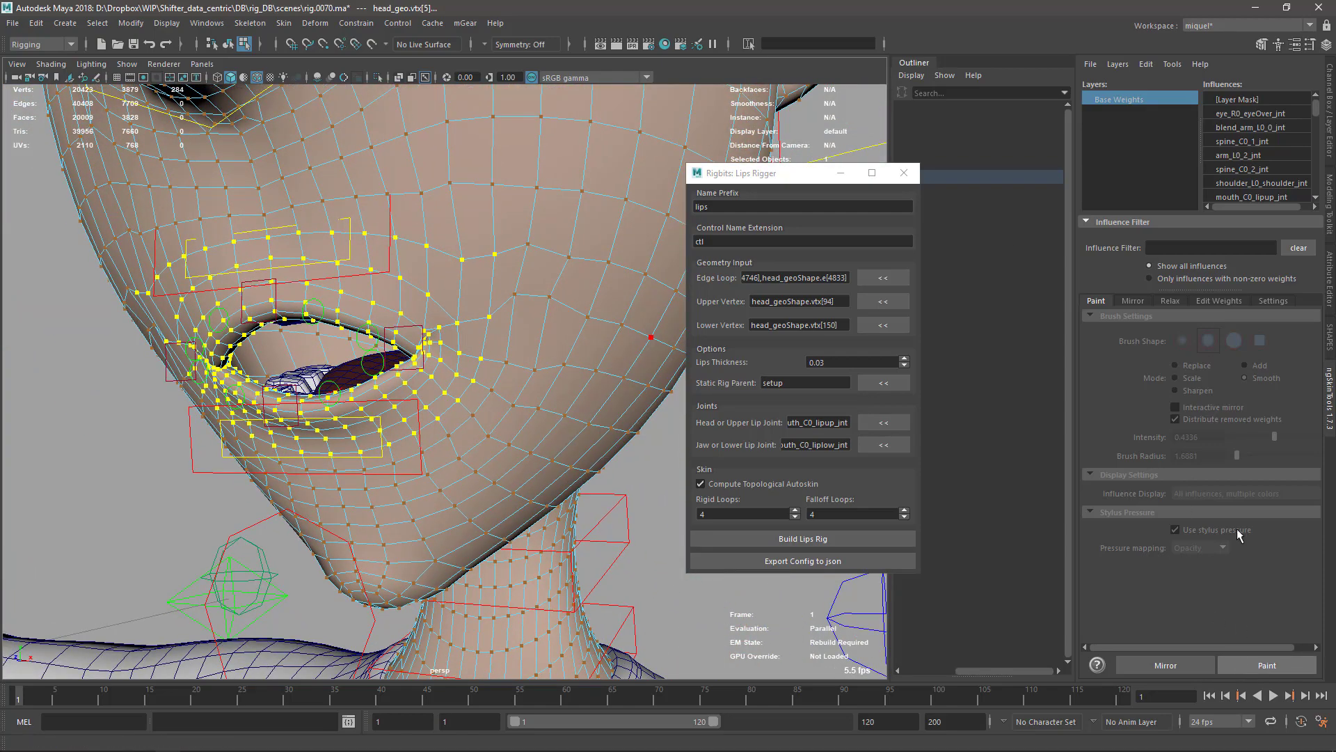
# Duplicate head_geo's Base Weights skin layer and start weight painting on the copy with the spine_C0_2_jnt influence selected
pyautogui.click(1118, 64)
pyautogui.click(1129, 94)
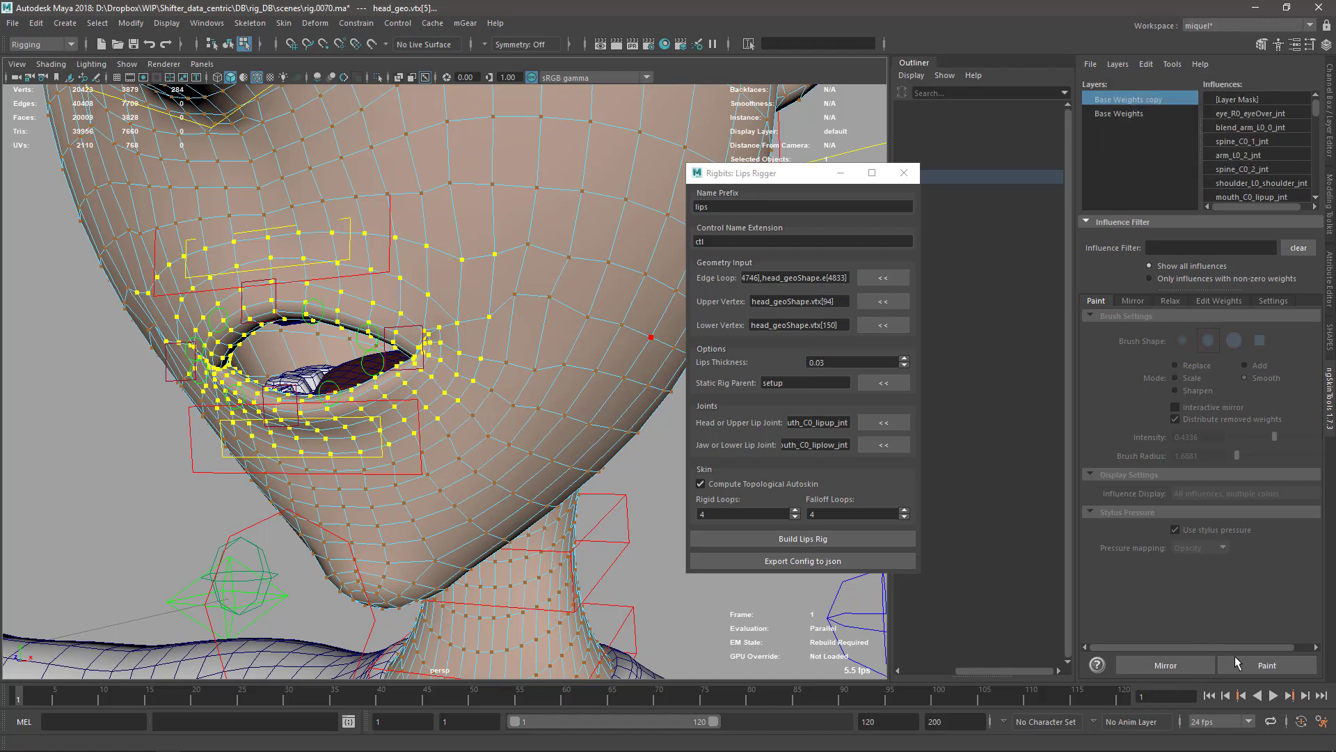
pyautogui.click(1252, 170)
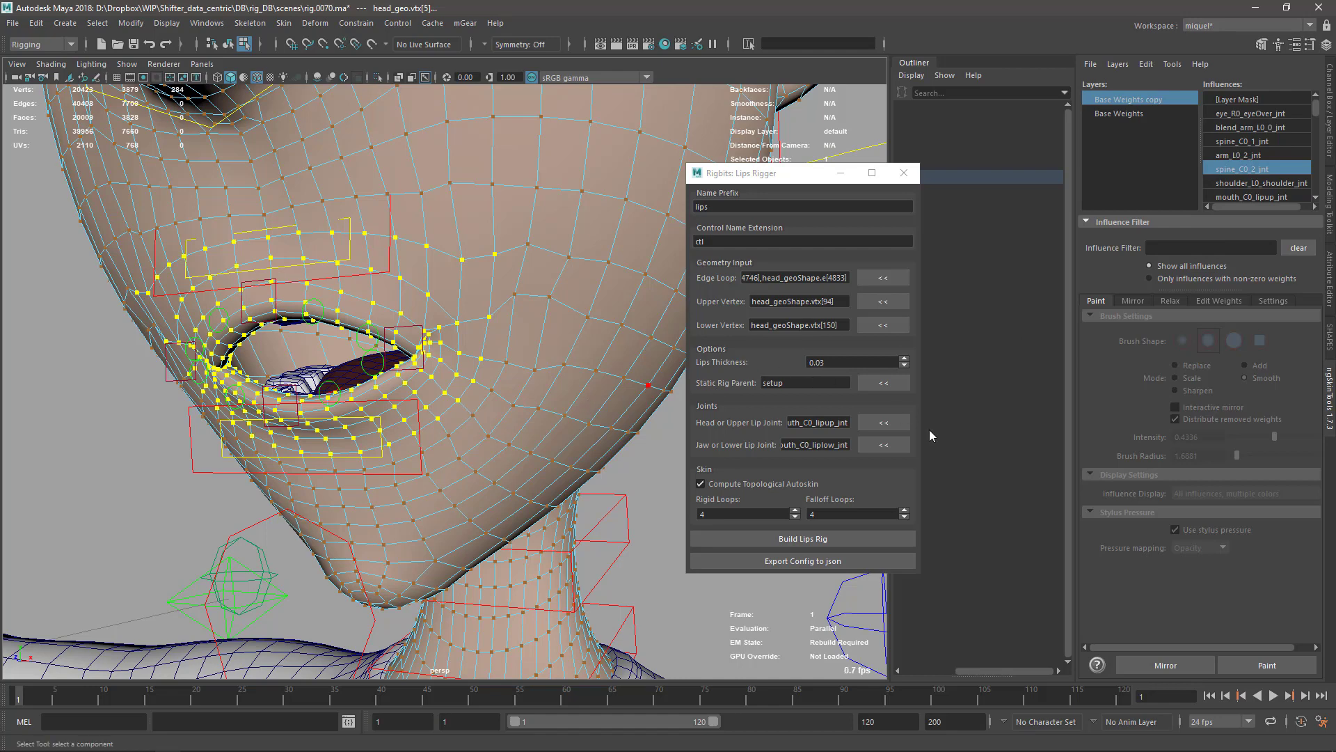
pyautogui.click(1267, 661)
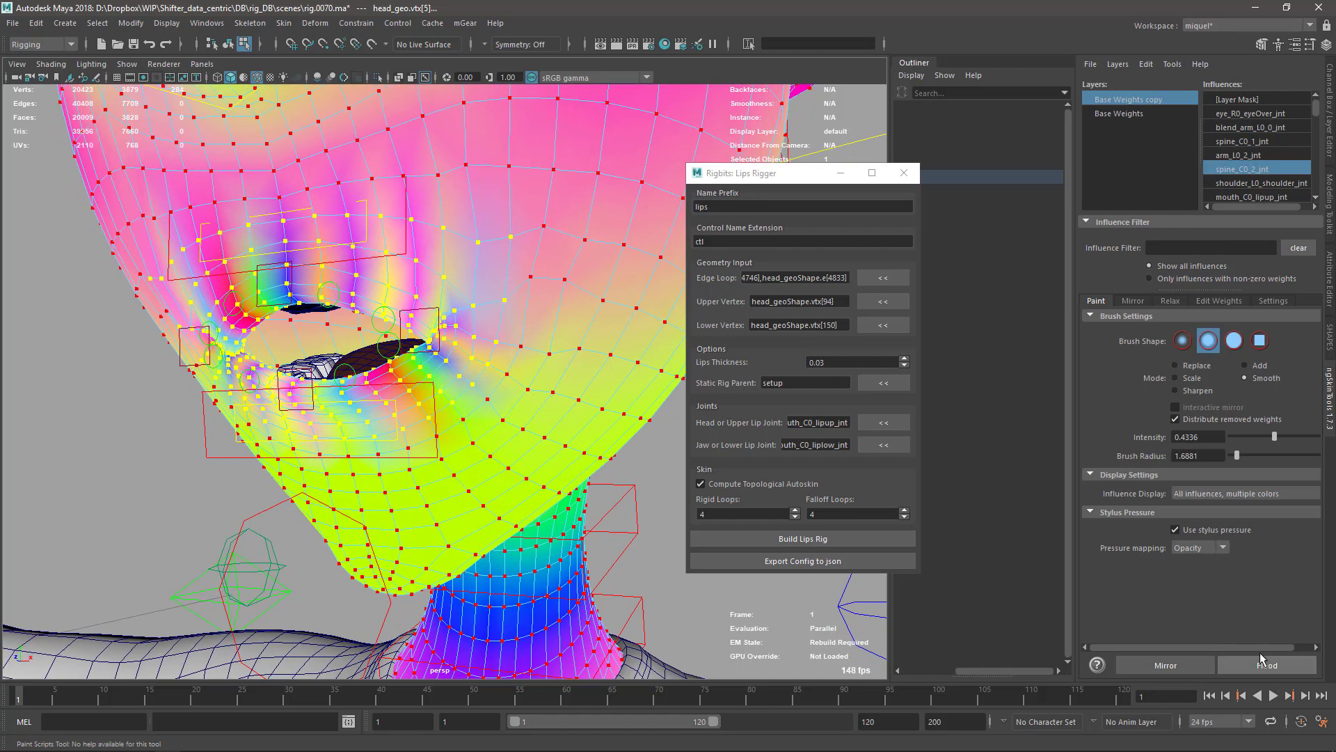
# Flood the selected mouth vertices with Smooth at 0.4336 intensity, grow the selection, flood repeatedly, and return to object mode with nothing selected
pyautogui.click(1259, 663)
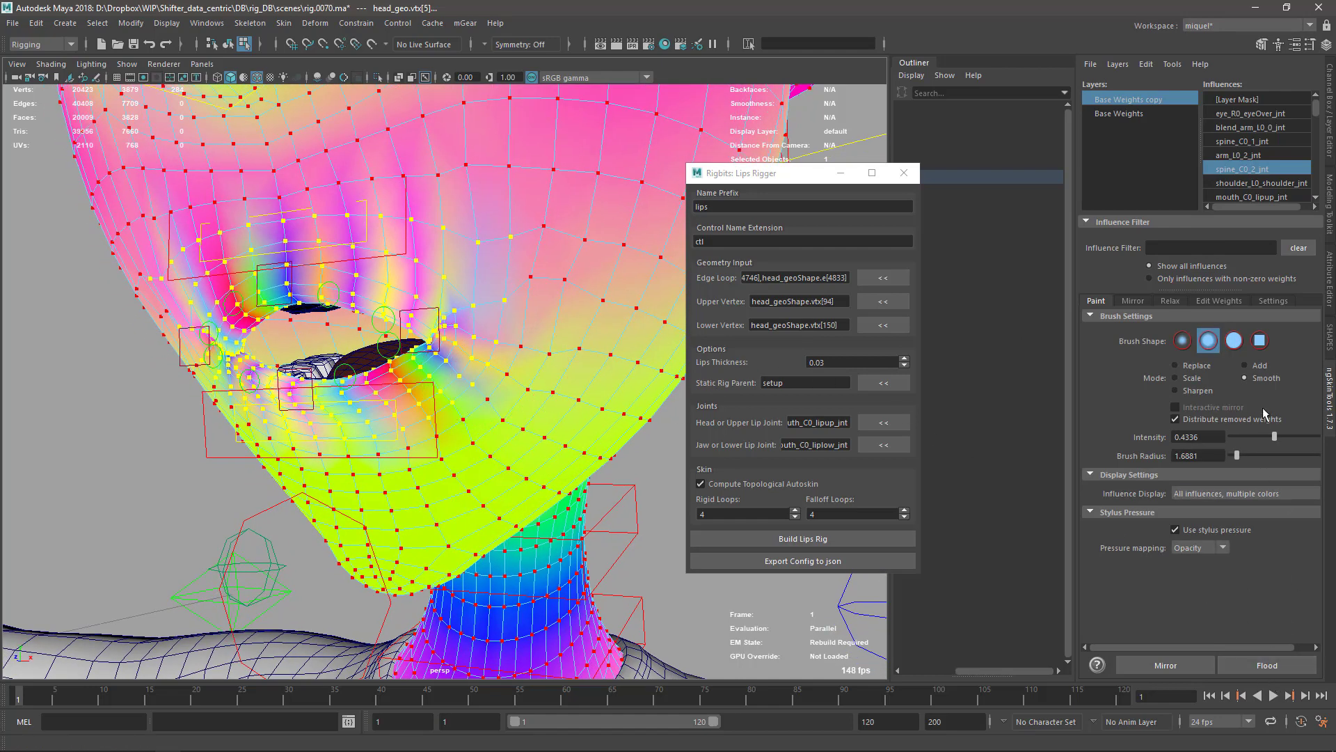
pyautogui.click(1260, 665)
pyautogui.hotkey('shift', '.')
pyautogui.click(1262, 659)
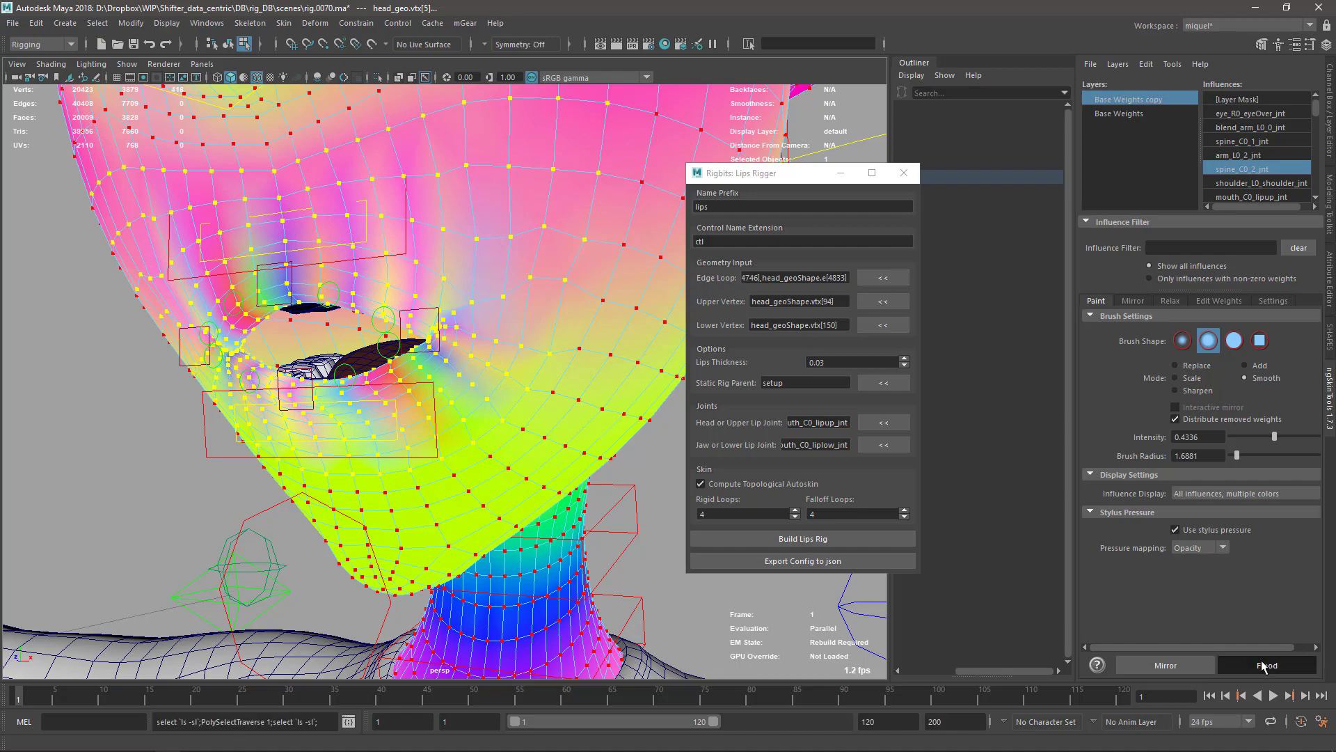
pyautogui.click(1263, 666)
pyautogui.click(1264, 667)
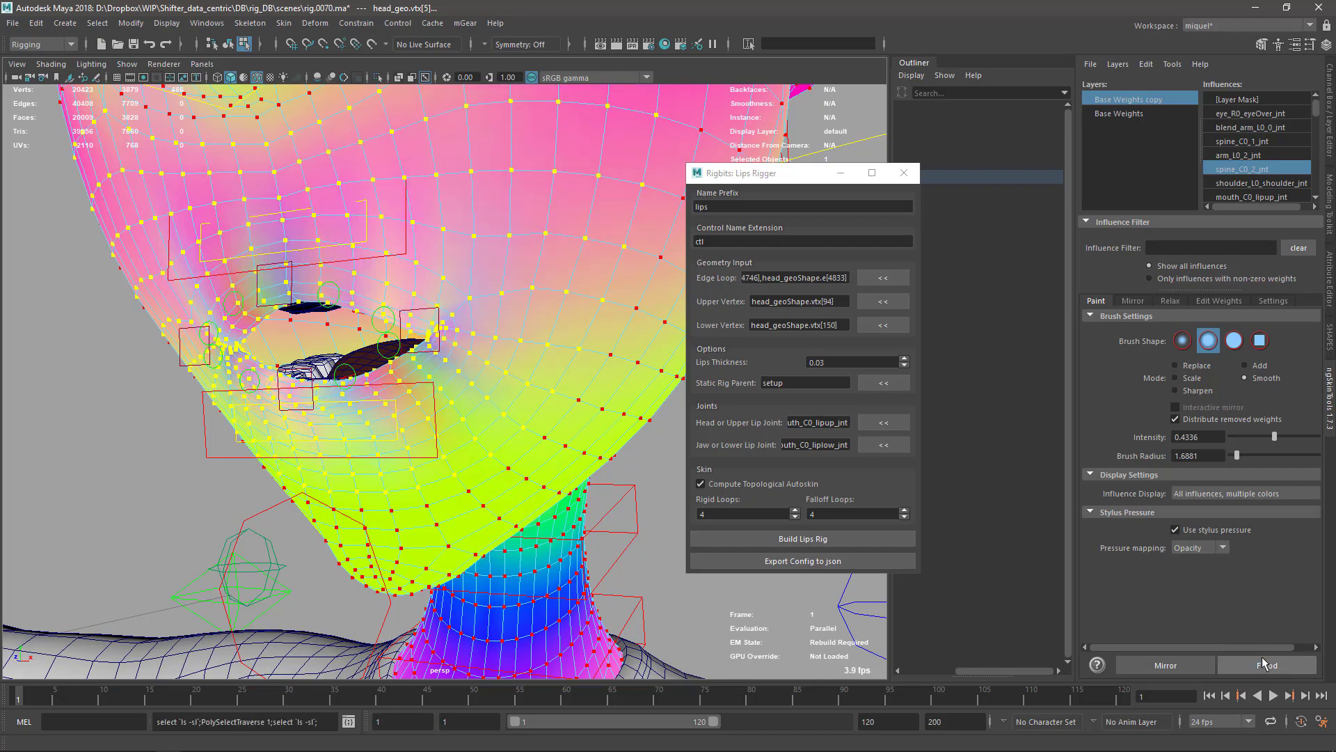
pyautogui.keyDown('alt'); pyautogui.moveTo(407, 417); pyautogui.dragTo(469, 390); pyautogui.keyUp('alt')
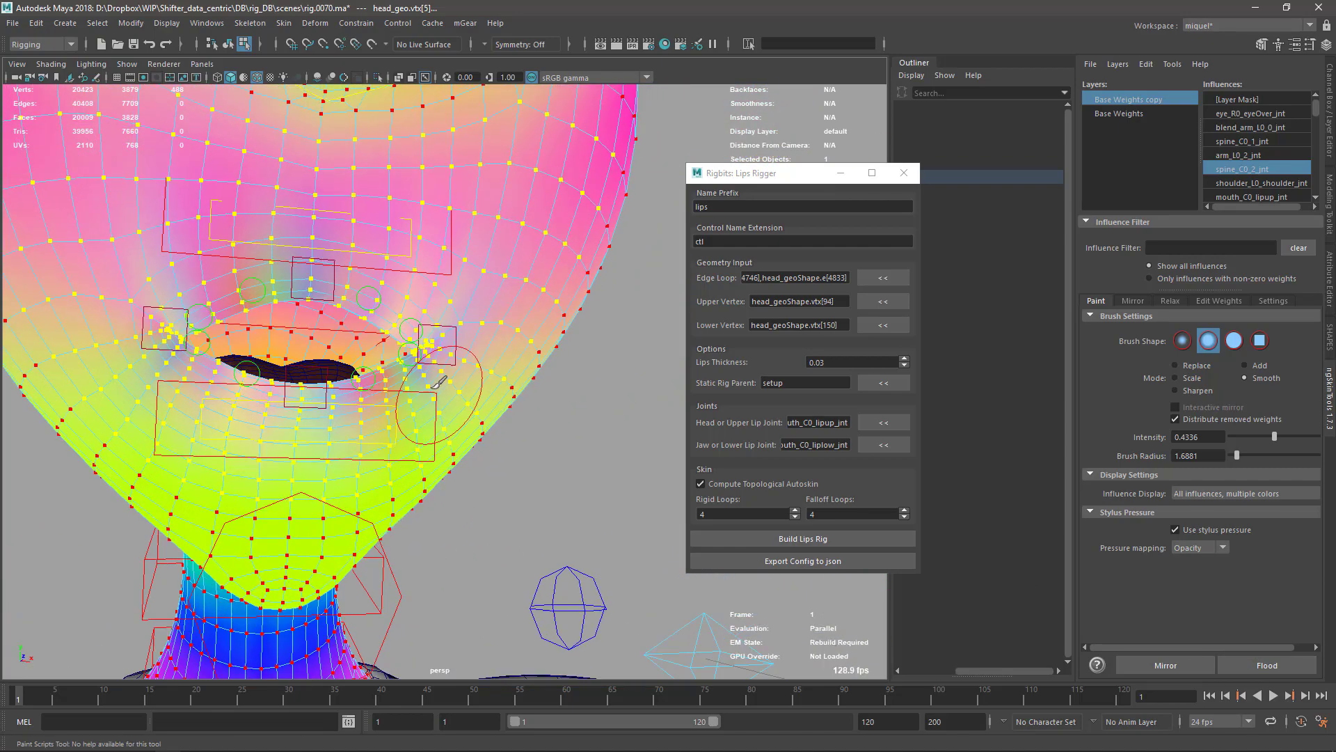
pyautogui.press('F8')
pyautogui.click(504, 503)
pyautogui.moveTo(507, 496)
pyautogui.keyDown('alt'); pyautogui.mouseDown()
pyautogui.moveTo(536, 441)
pyautogui.moveTo(507, 502)
pyautogui.moveTo(497, 480)
pyautogui.mouseUp(); pyautogui.keyUp('alt')
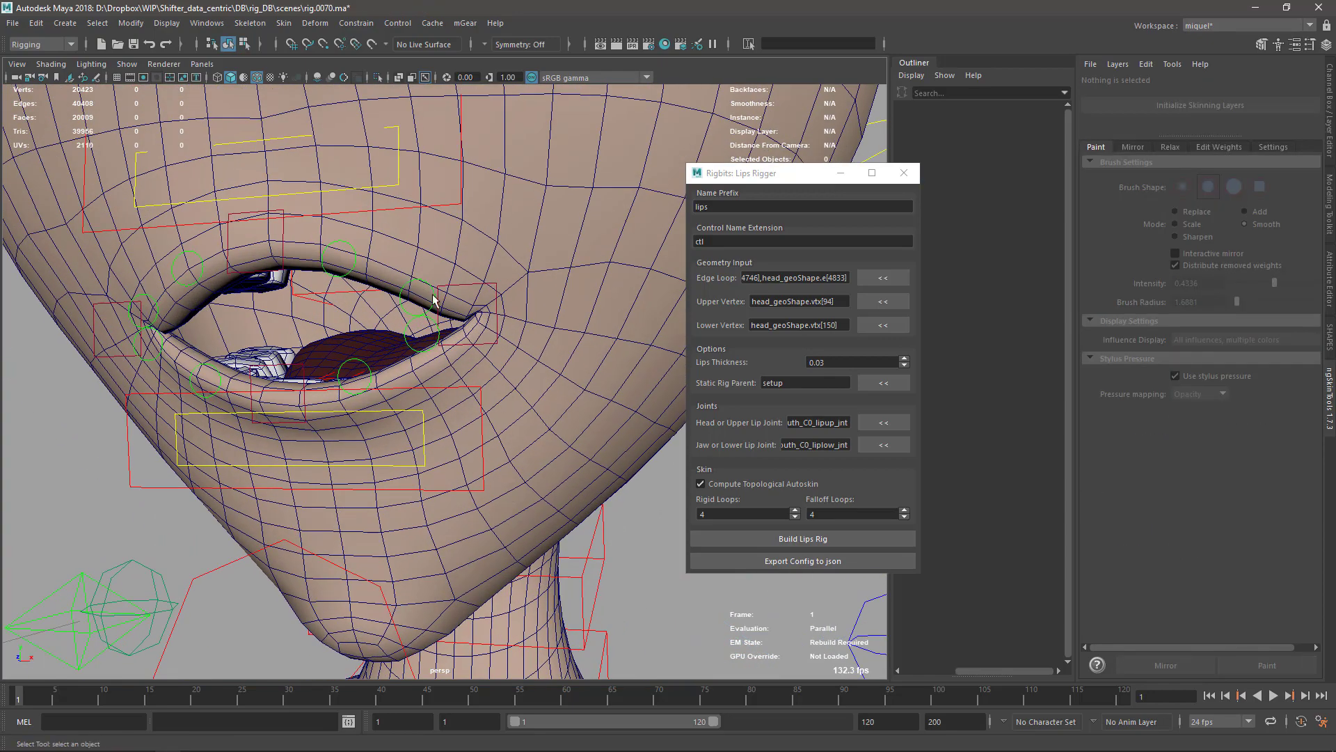
# Move lips_L_upOuter_ctl up and outward to stretch the corner of the open mouth
pyautogui.click(439, 307)
pyautogui.press('w')
pyautogui.moveTo(440, 307); pyautogui.dragTo(512, 252)
pyautogui.click(480, 317)
pyautogui.press('e')
pyautogui.hotkey('ctrl', 'z')
pyautogui.click(453, 359)
pyautogui.press('w')
pyautogui.hotkey('ctrl', 'z')
pyautogui.press('q')
pyautogui.click(426, 311)
pyautogui.press('w')
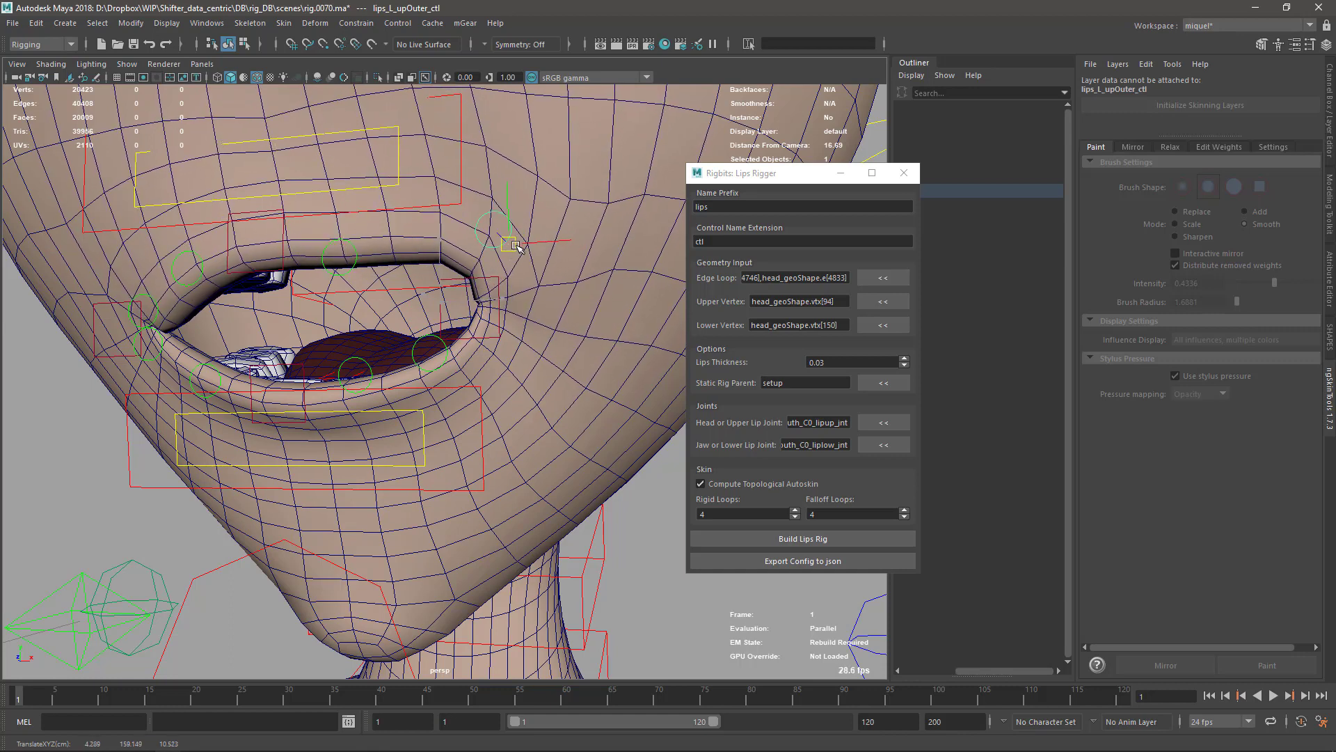
pyautogui.hotkey('ctrl', 'z')
pyautogui.press('q')
# Smooth head_geo's Base Weights copy layer around the stretched mouth corner at 0.4336 intensity, and leave weight painting
pyautogui.click(529, 403)
pyautogui.keyDown('alt'); pyautogui.moveTo(477, 307); pyautogui.dragTo(525, 345, button='right'); pyautogui.keyUp('alt')
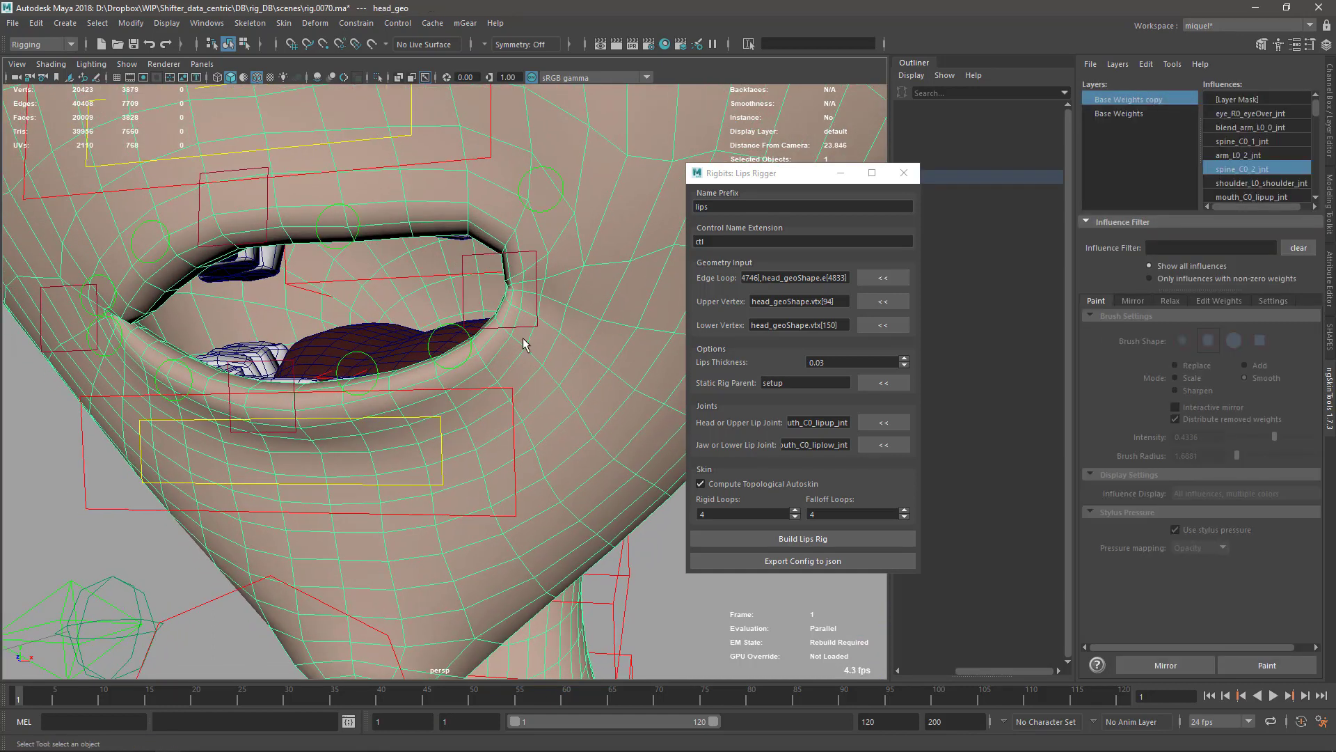
pyautogui.click(1243, 663)
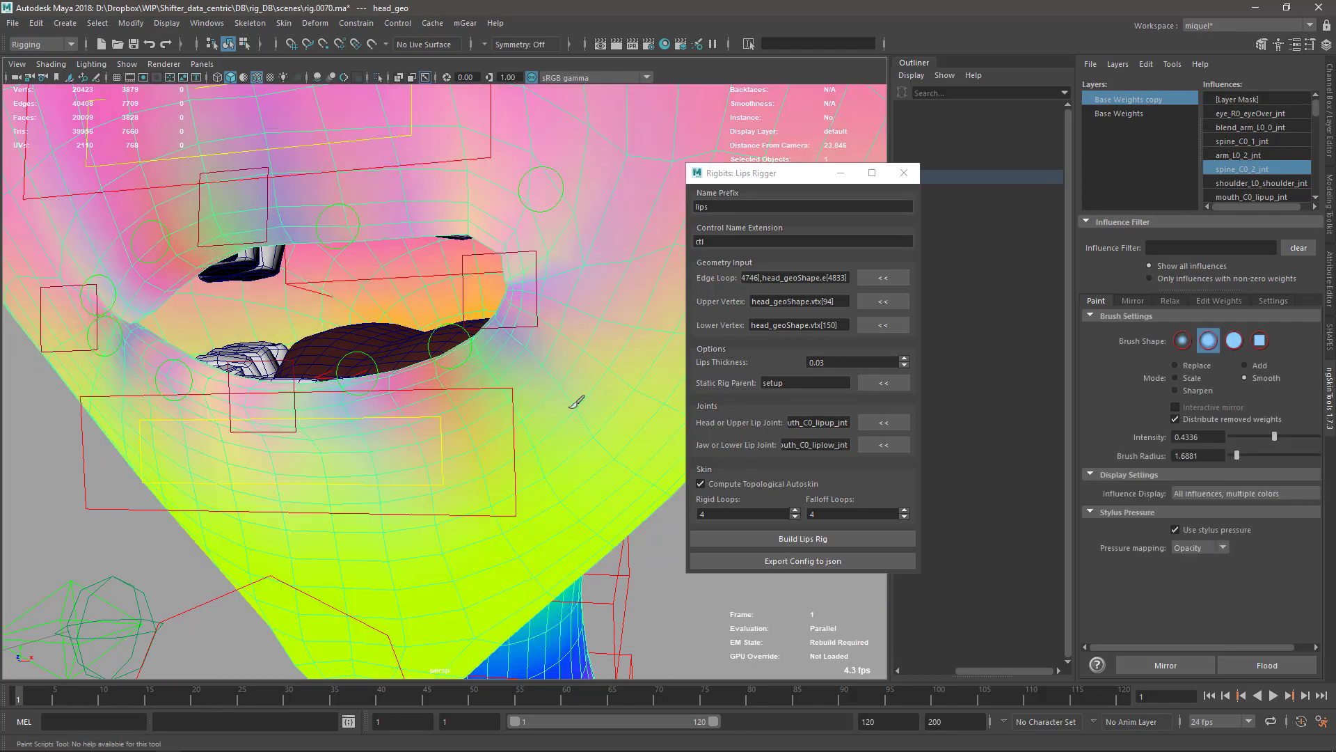
pyautogui.moveTo(517, 297); pyautogui.dragTo(520, 277)
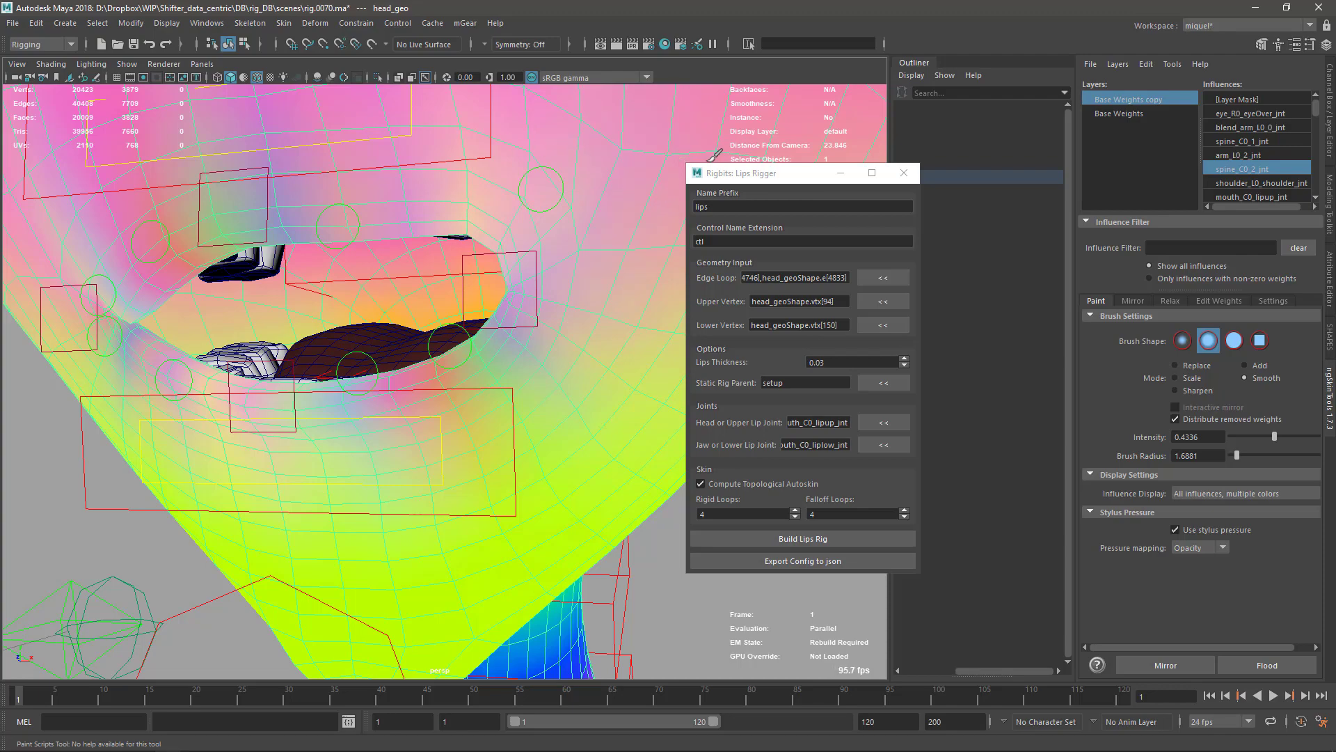
pyautogui.keyDown('alt'); pyautogui.moveTo(412, 404); pyautogui.dragTo(468, 408); pyautogui.keyUp('alt')
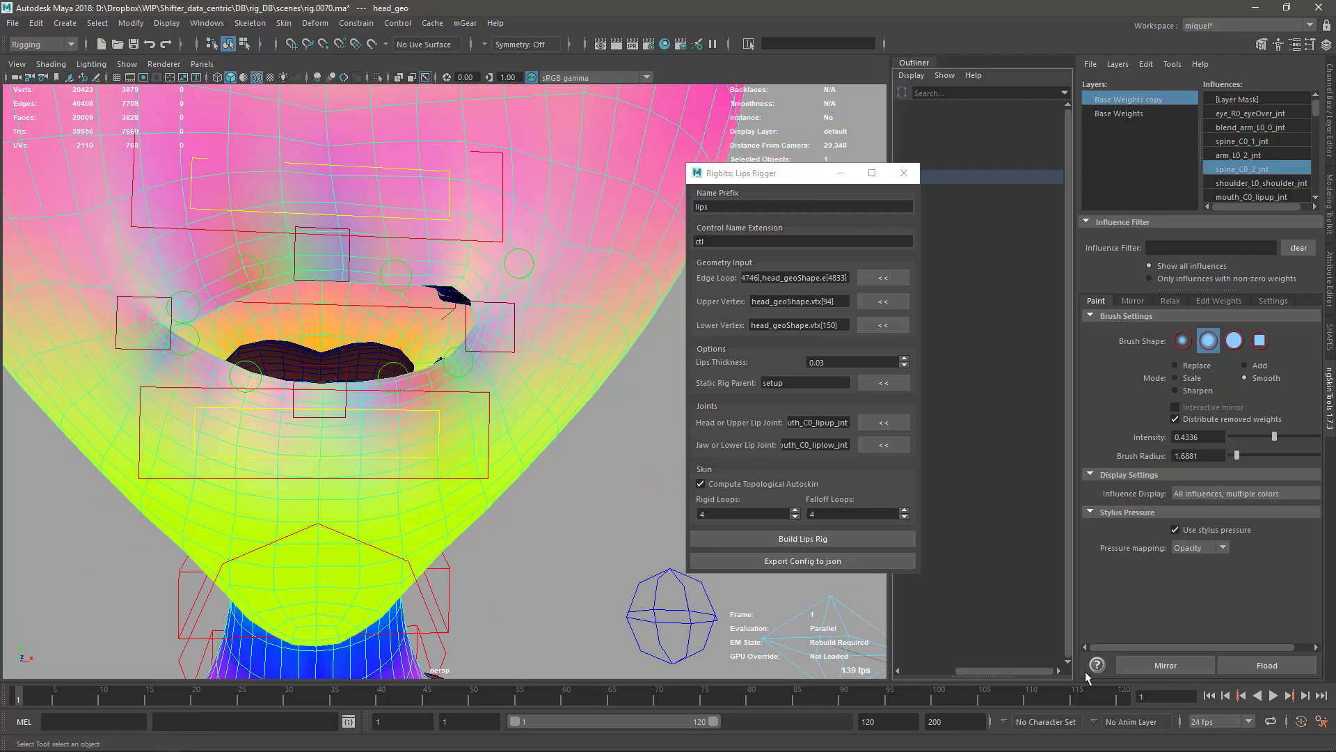
pyautogui.press('q')
pyautogui.keyDown('alt'); pyautogui.moveTo(422, 471); pyautogui.dragTo(538, 506, button='middle'); pyautogui.keyUp('alt')
pyautogui.keyDown('alt'); pyautogui.moveTo(537, 506); pyautogui.dragTo(499, 517); pyautogui.keyUp('alt')
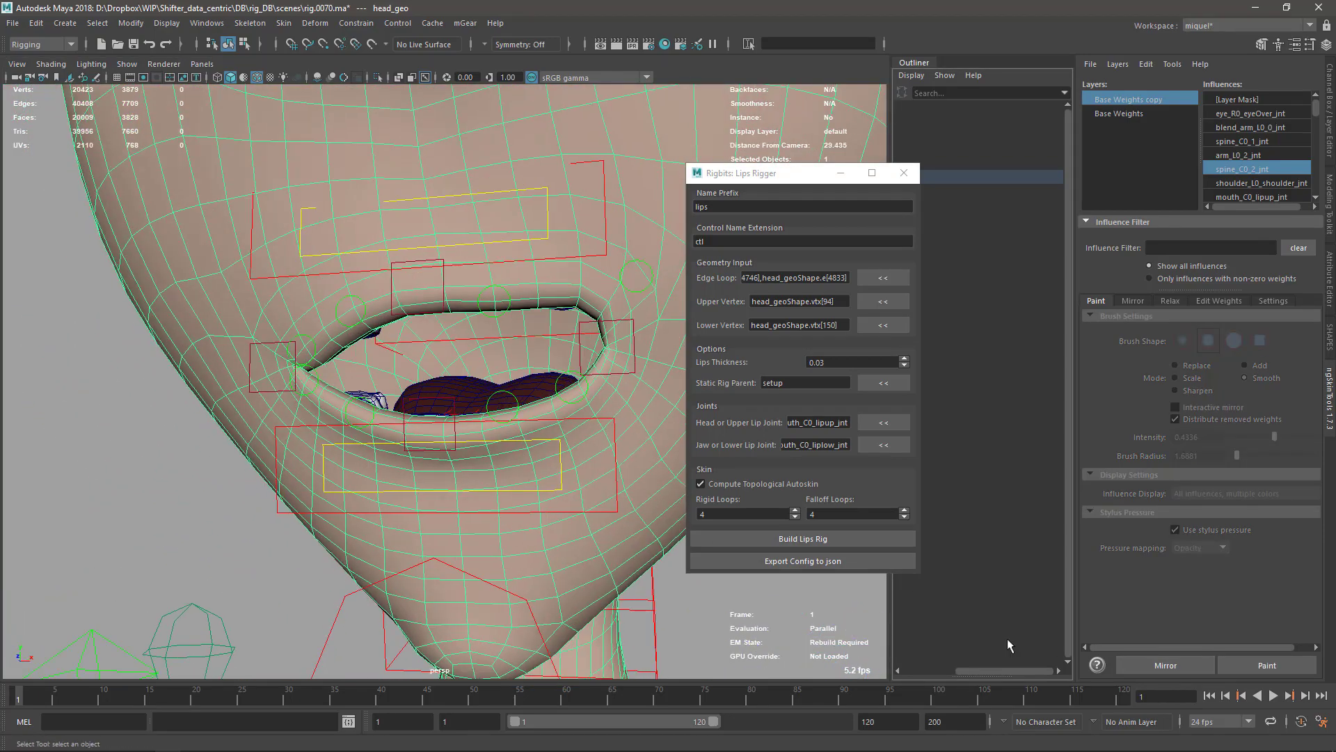
# Raise lips_R_upOuter_ctl and the centre upper lip control to examine the upper lip deformation
pyautogui.keyDown('alt'); pyautogui.moveTo(571, 507); pyautogui.dragTo(470, 446, button='right'); pyautogui.keyUp('alt')
pyautogui.moveTo(232, 270); pyautogui.dragTo(567, 495)
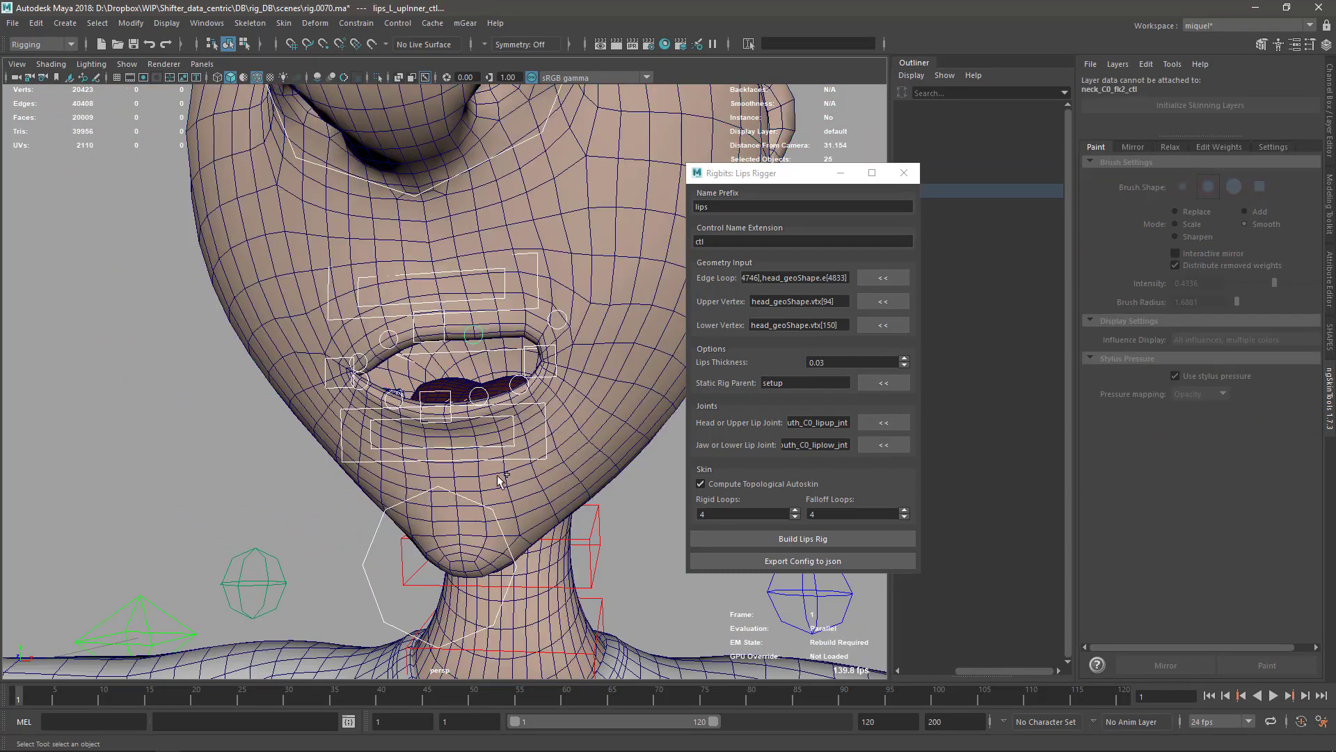
pyautogui.click(566, 476)
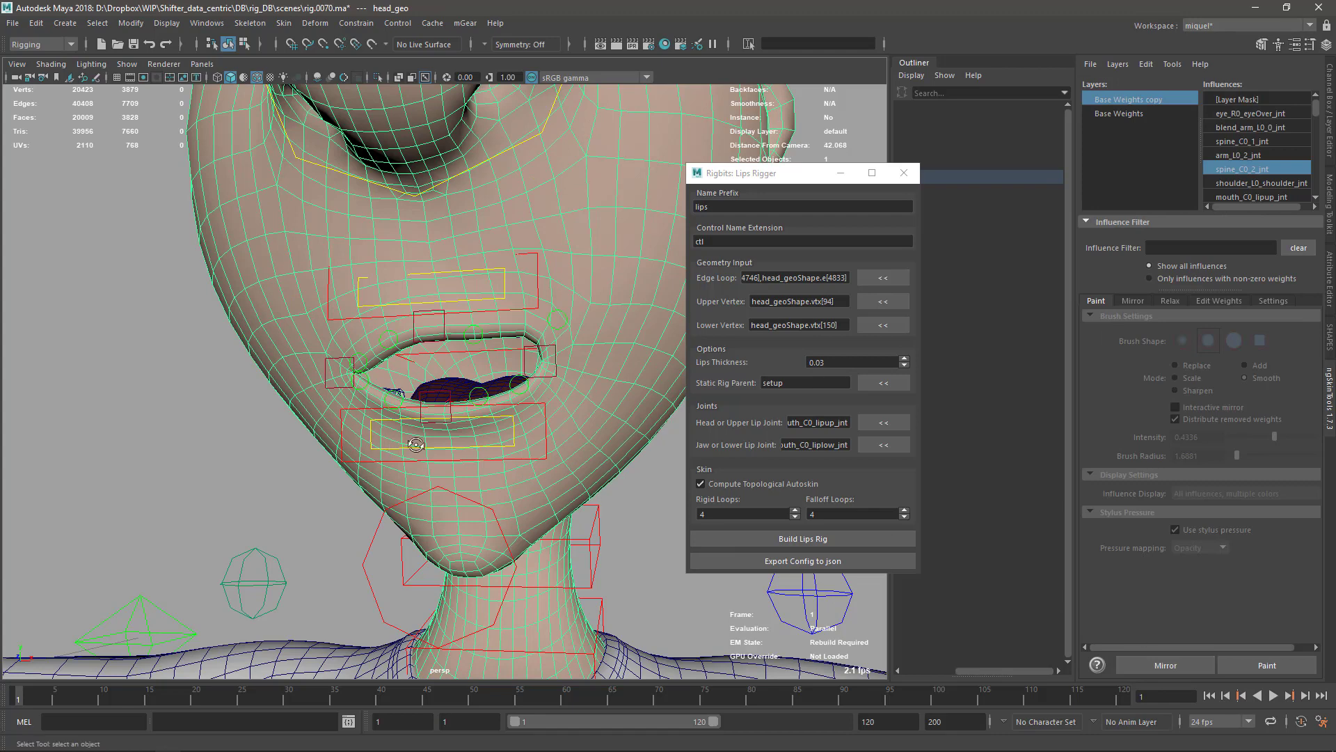
pyautogui.scroll(3, 355, 367)
pyautogui.click(323, 353)
pyautogui.scroll(3, 323, 341)
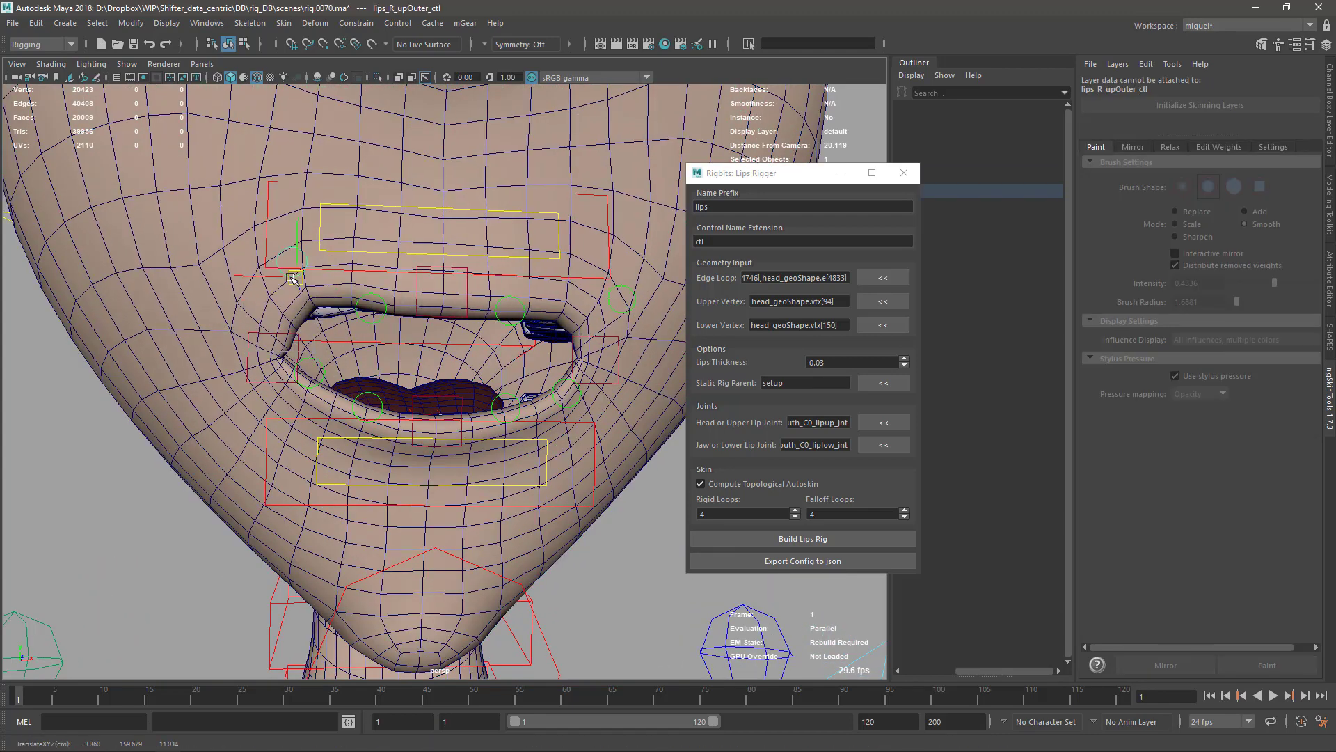
pyautogui.click(323, 314)
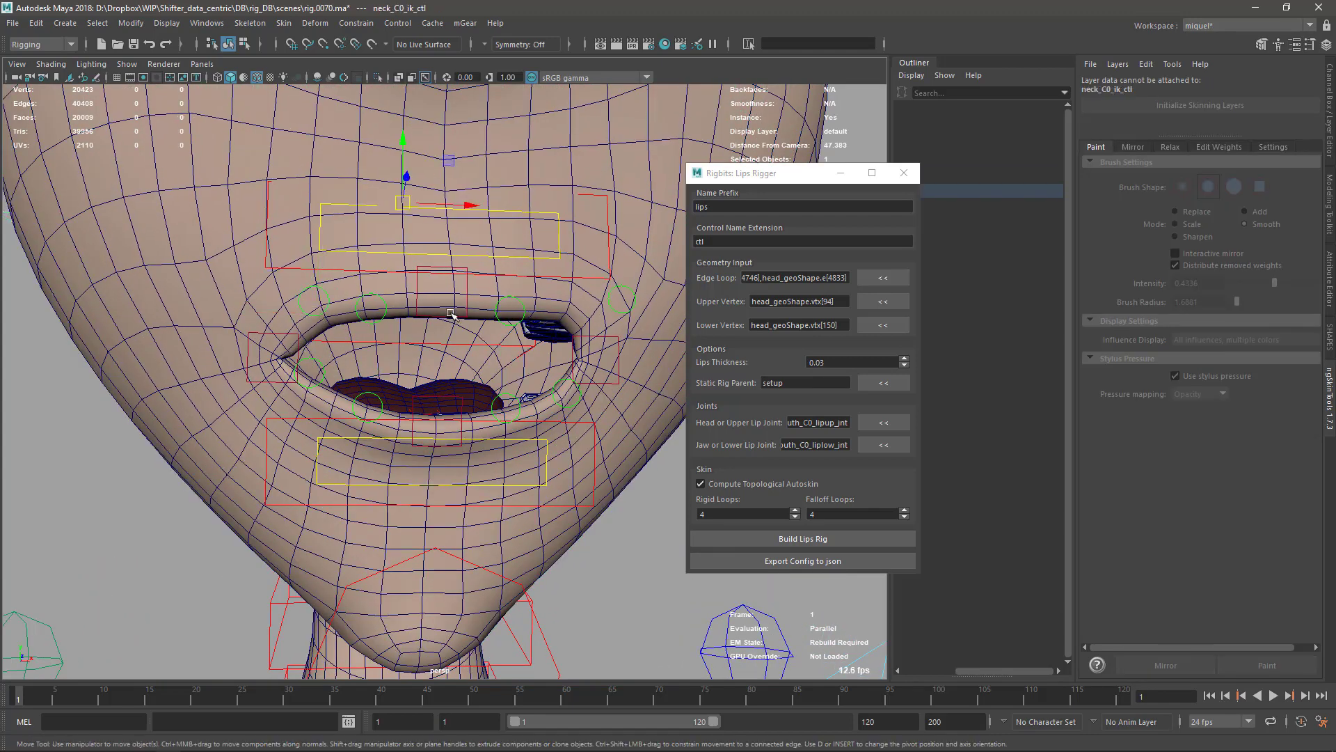
pyautogui.click(437, 319)
pyautogui.moveTo(442, 313); pyautogui.dragTo(445, 271)
pyautogui.press('q')
pyautogui.scroll(-3, 480, 435)
# Select all the controls around the mouth and reset them to their default pose
pyautogui.moveTo(231, 245); pyautogui.dragTo(619, 502)
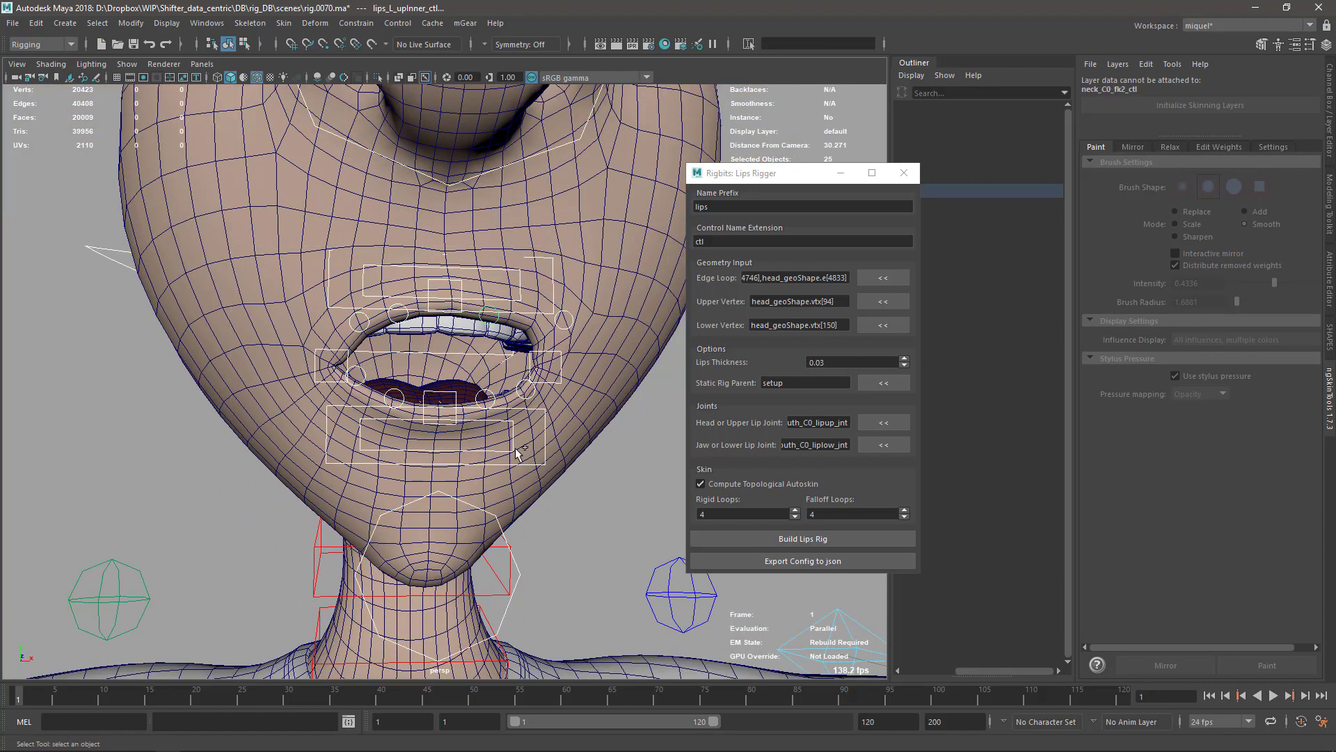
pyautogui.hotkey('ctrl', 'r')
pyautogui.scroll(-3, 499, 512)
pyautogui.keyDown('alt'); pyautogui.moveTo(502, 489); pyautogui.dragTo(477, 502); pyautogui.keyUp('alt')
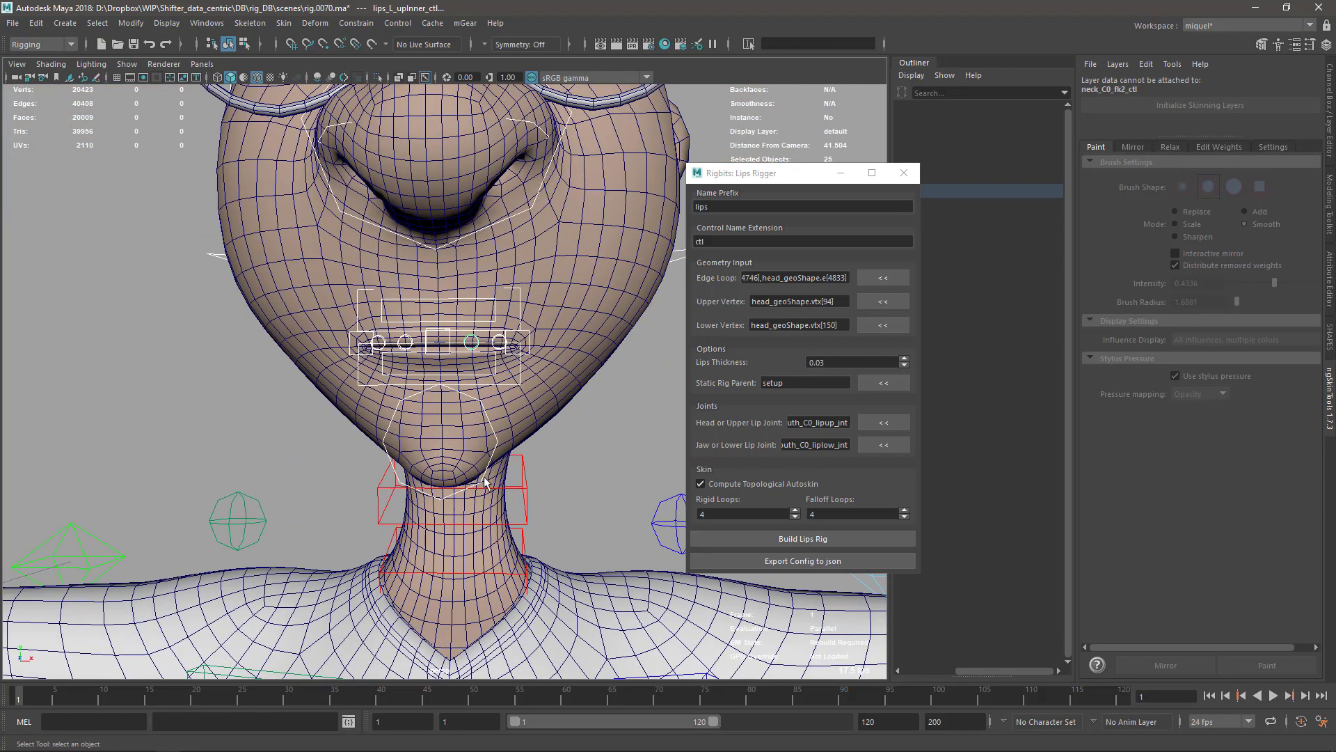
# Move mouth_C0_jaw_ctl down to open the mouth wide
pyautogui.click(484, 485)
pyautogui.press('w')
pyautogui.moveTo(443, 378); pyautogui.dragTo(443, 532)
pyautogui.press('q')
pyautogui.scroll(4, 447, 376)
# Raise lips_L_upOuter_ctl and lips_R_upOuter_ctl together to widen the upper part of the open mouth
pyautogui.click(526, 400)
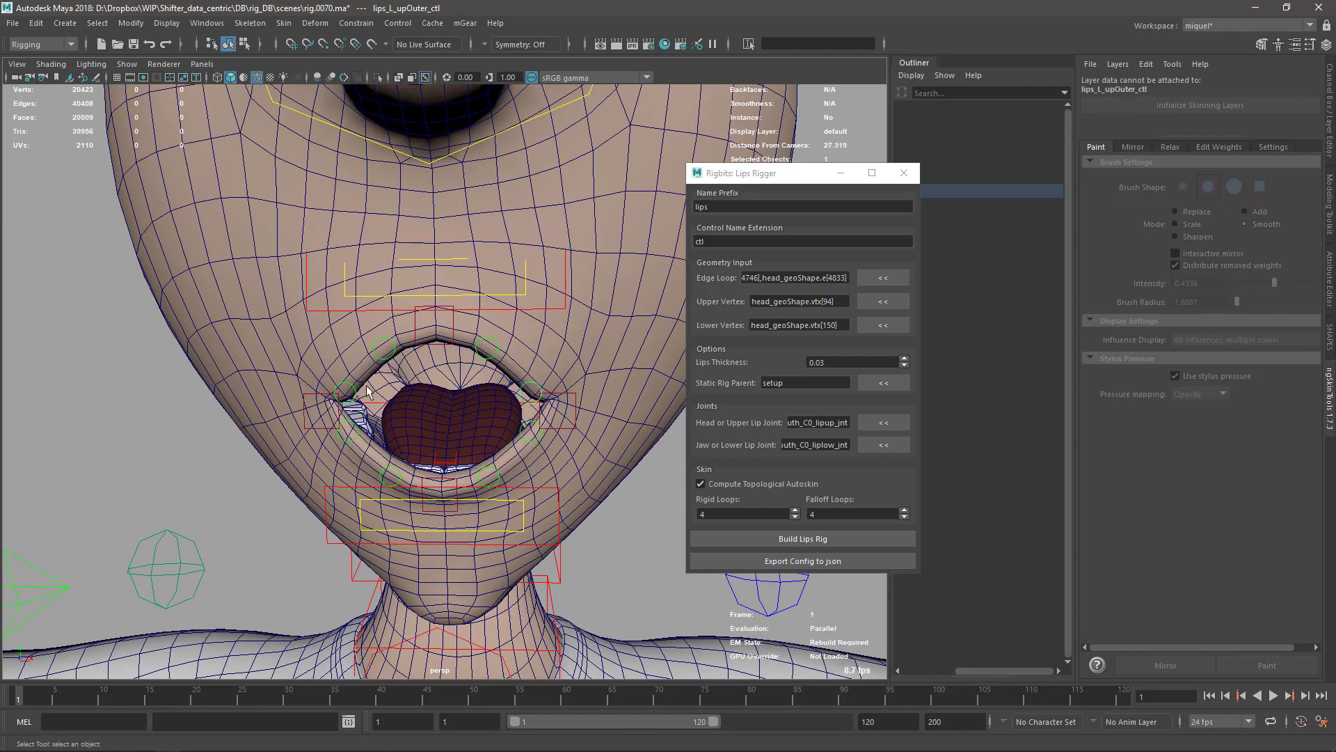
pyautogui.keyDown('shift'); pyautogui.click(352, 402); pyautogui.keyUp('shift')
pyautogui.press('w')
pyautogui.moveTo(355, 377); pyautogui.dragTo(355, 330)
pyautogui.press('q')
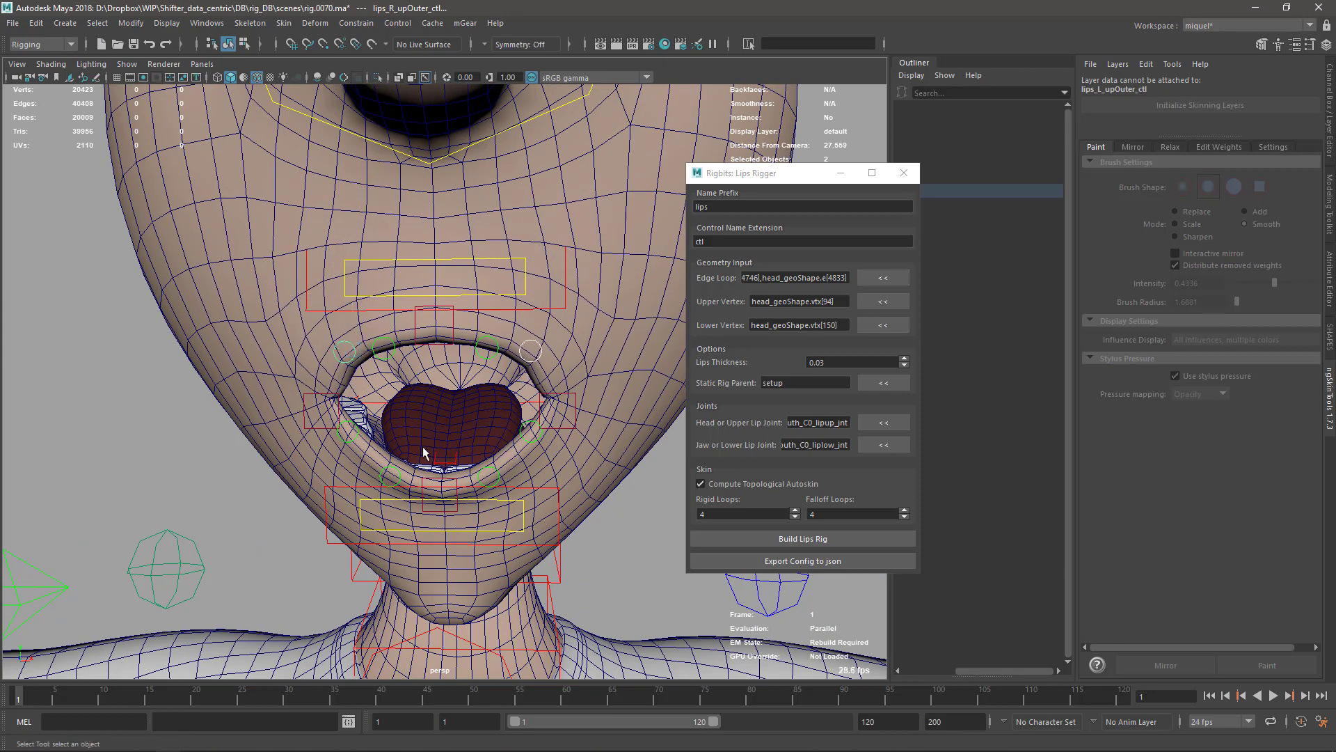
# Lower the outer lower lip controls and adjust lips_L_corner_ctl and lips_R_corner_ctl together to round the mouth opening
pyautogui.click(530, 438)
pyautogui.press('w')
pyautogui.moveTo(356, 383); pyautogui.dragTo(456, 397)
pyautogui.press('q')
pyautogui.click(564, 430)
pyautogui.keyDown('shift'); pyautogui.click(306, 408); pyautogui.keyUp('shift')
pyautogui.press('w')
pyautogui.press('q')
# Smooth head_geo's weights around the character's left mouth corner with brush radius 0.9652 and intensity 0.4336, checking from several angles
pyautogui.keyDown('alt'); pyautogui.moveTo(431, 459); pyautogui.dragTo(487, 493, button='right'); pyautogui.keyUp('alt')
pyautogui.keyDown('alt'); pyautogui.moveTo(404, 464); pyautogui.dragTo(594, 400); pyautogui.keyUp('alt')
pyautogui.keyDown('alt'); pyautogui.moveTo(593, 400); pyautogui.dragTo(621, 420, button='right'); pyautogui.keyUp('alt')
pyautogui.keyDown('alt'); pyautogui.moveTo(622, 421); pyautogui.dragTo(430, 381, button='middle'); pyautogui.keyUp('alt')
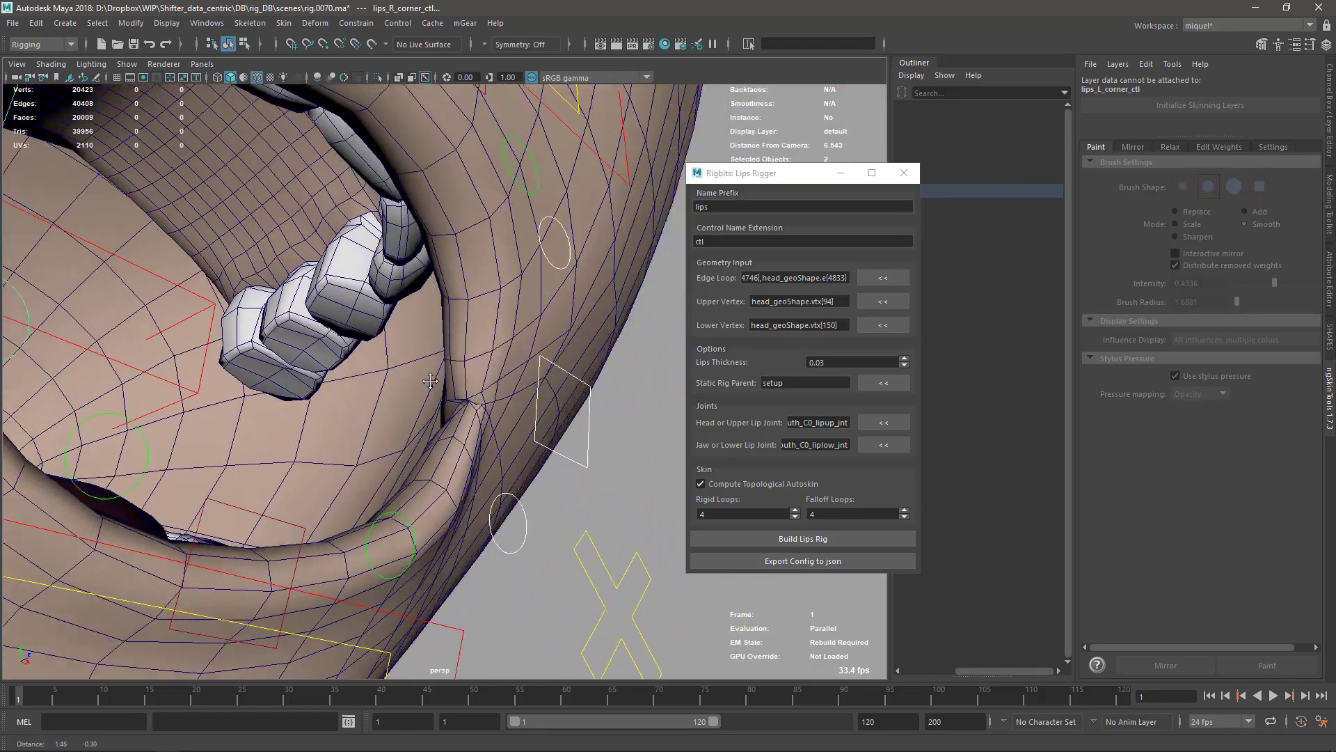
pyautogui.keyDown('alt'); pyautogui.moveTo(430, 380); pyautogui.dragTo(449, 416); pyautogui.keyUp('alt')
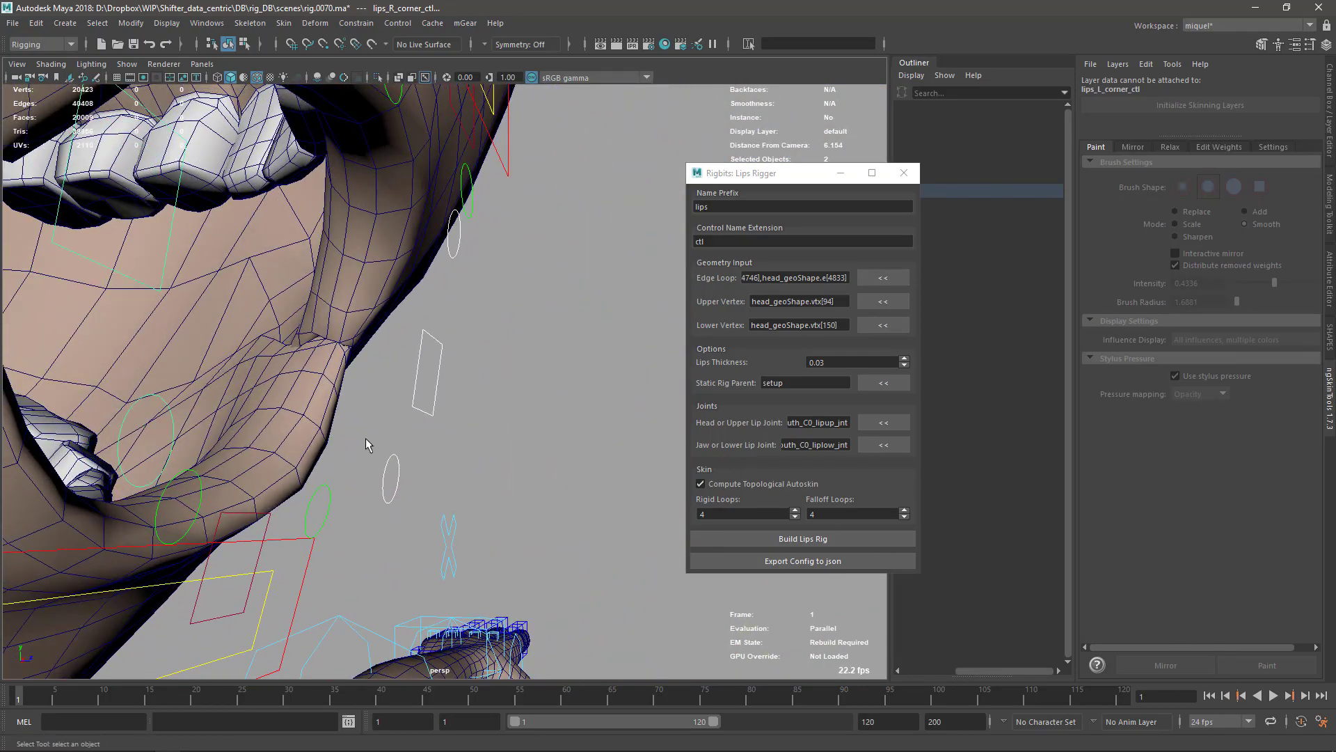
pyautogui.click(332, 425)
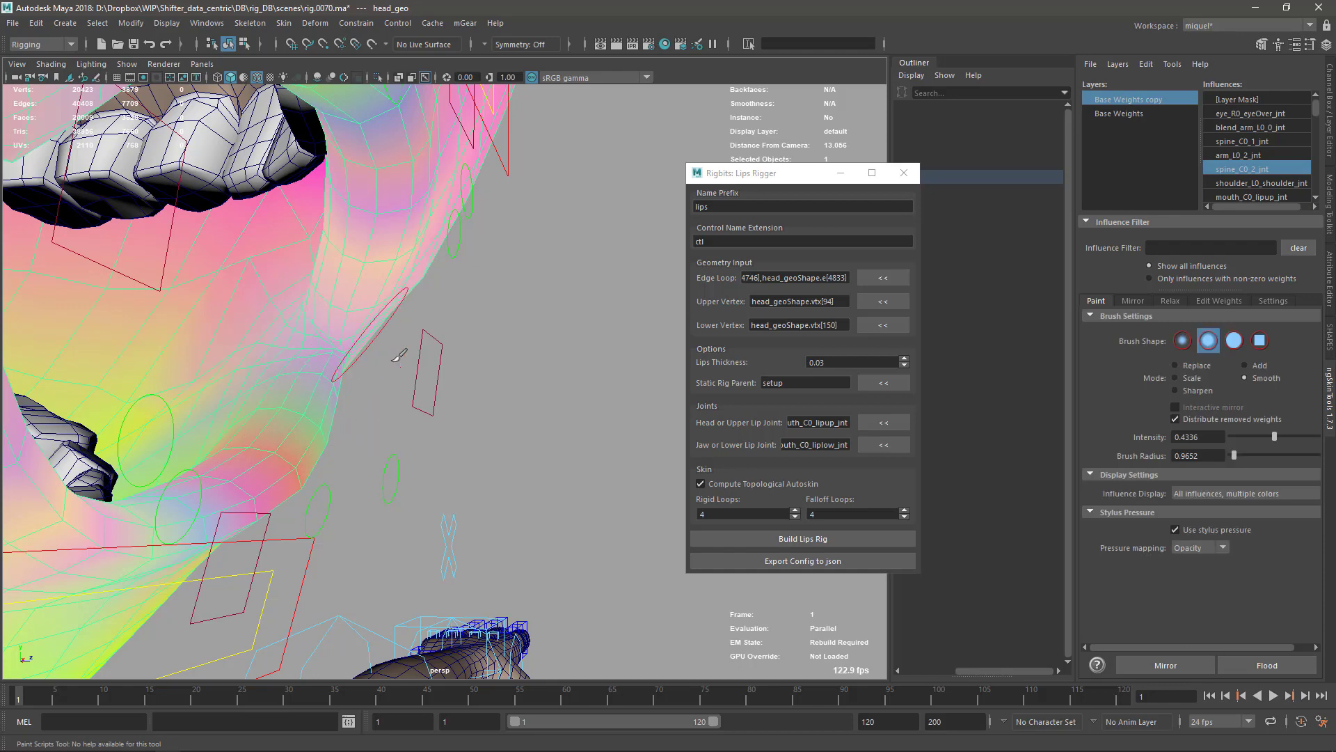
pyautogui.keyDown('alt'); pyautogui.moveTo(399, 356); pyautogui.dragTo(257, 341); pyautogui.keyUp('alt')
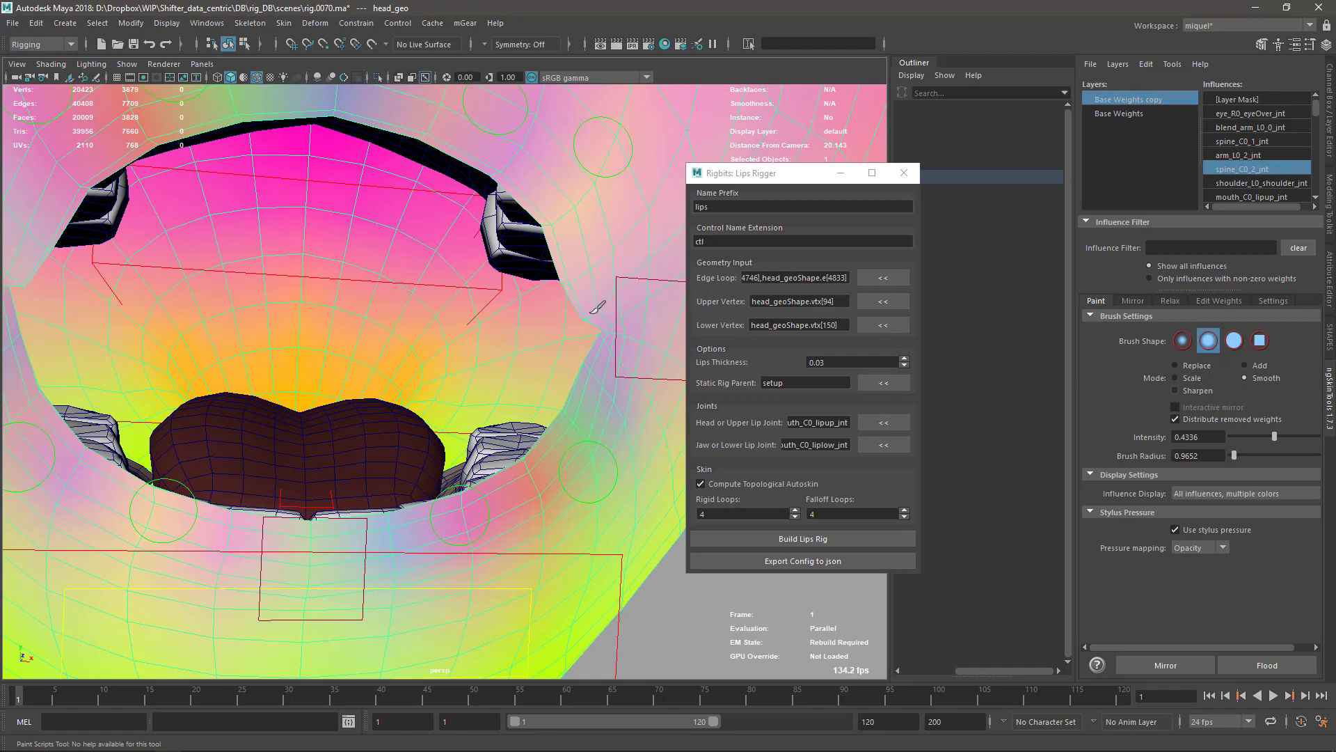
pyautogui.keyDown('alt'); pyautogui.moveTo(607, 333); pyautogui.dragTo(548, 341); pyautogui.keyUp('alt')
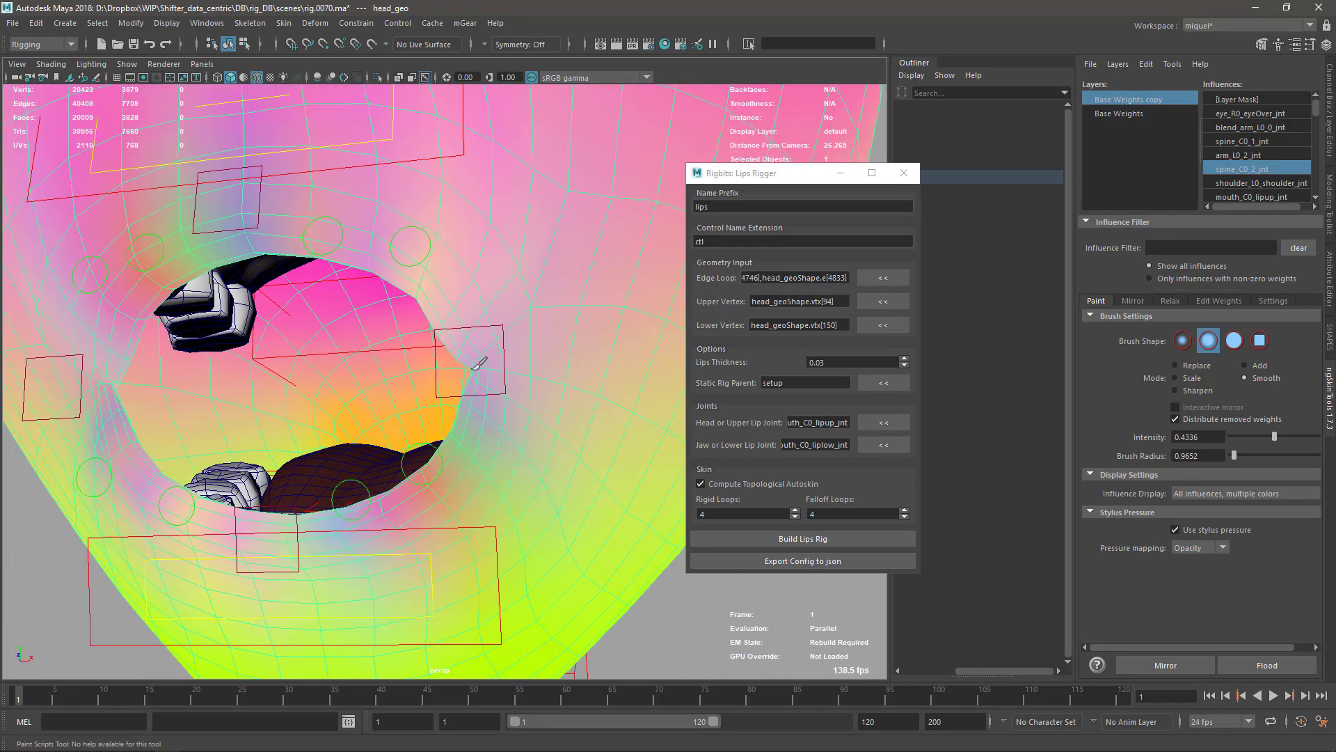
pyautogui.scroll(-3, 494, 386)
pyautogui.press('q')
# Move lips_L_corner_ctl slightly to test the corner deformation, and add lips_R_corner_ctl to the selection
pyautogui.click(487, 395)
pyautogui.press('w')
pyautogui.moveTo(474, 380)
pyautogui.mouseDown()
pyautogui.moveTo(554, 407)
pyautogui.moveTo(526, 386)
pyautogui.moveTo(490, 387)
pyautogui.mouseUp()
pyautogui.press('q')
pyautogui.keyDown('shift'); pyautogui.click(174, 413); pyautogui.keyUp('shift')
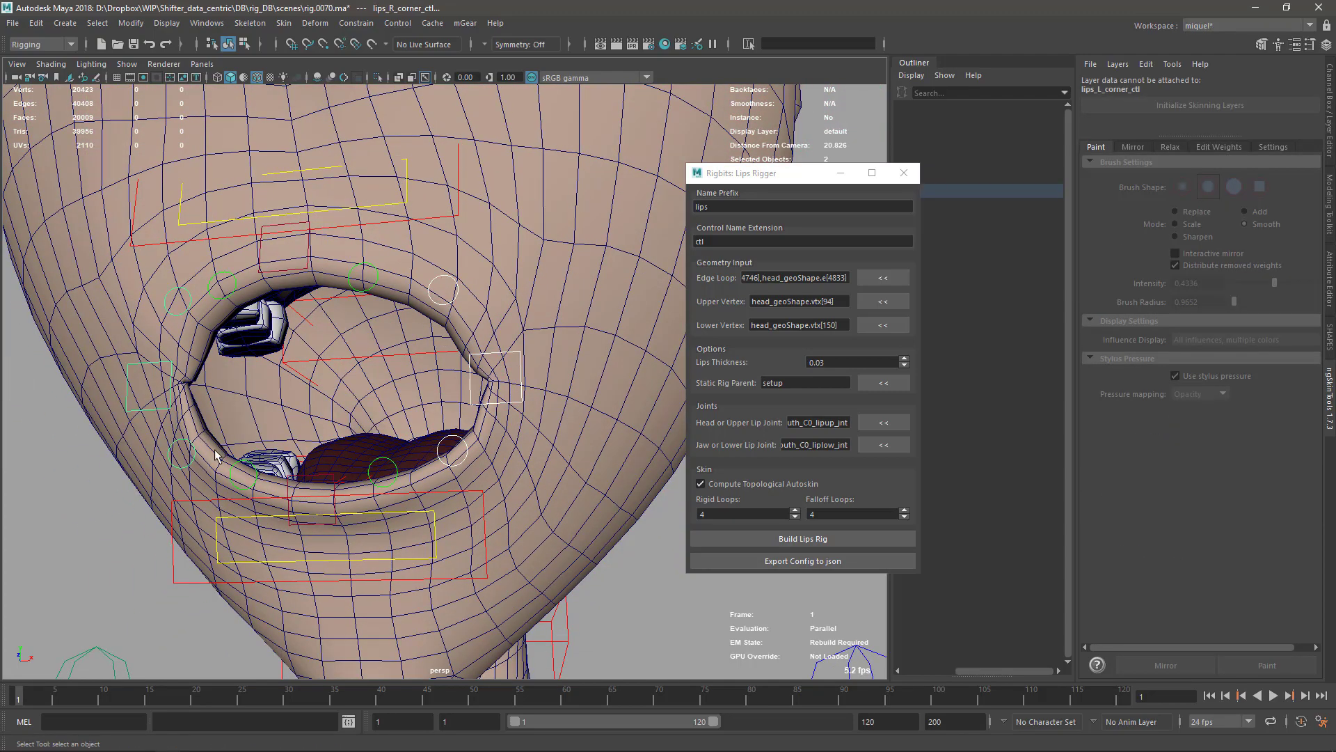
# Select head_geo and mirror the smoothed skin weights to the other side of the face
pyautogui.keyDown('alt'); pyautogui.moveTo(174, 413); pyautogui.dragTo(366, 510); pyautogui.keyUp('alt')
pyautogui.click(543, 487)
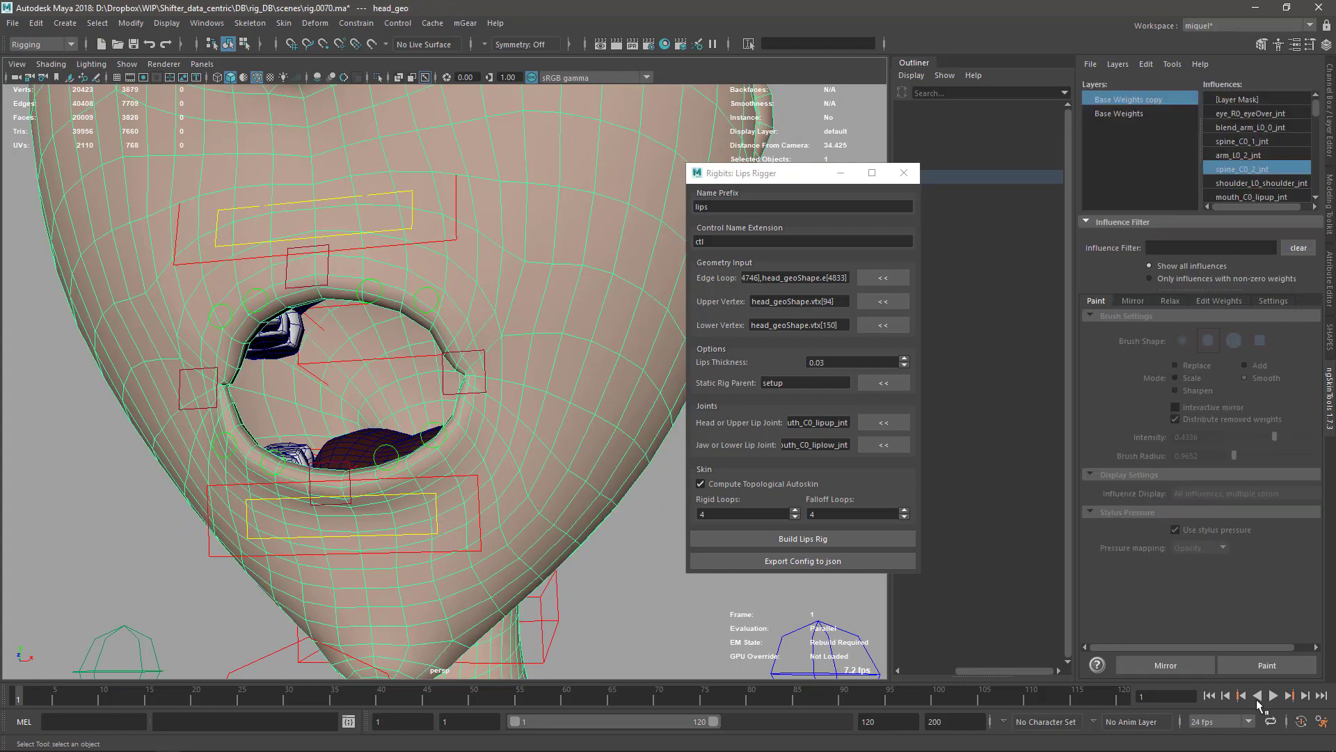
pyautogui.click(1177, 666)
# Reset the lip controls and mouth_C0_jaw_ctl to their default pose to close the mouth
pyautogui.keyDown('alt'); pyautogui.moveTo(167, 425); pyautogui.dragTo(243, 367); pyautogui.keyUp('alt')
pyautogui.moveTo(157, 334); pyautogui.dragTo(362, 449)
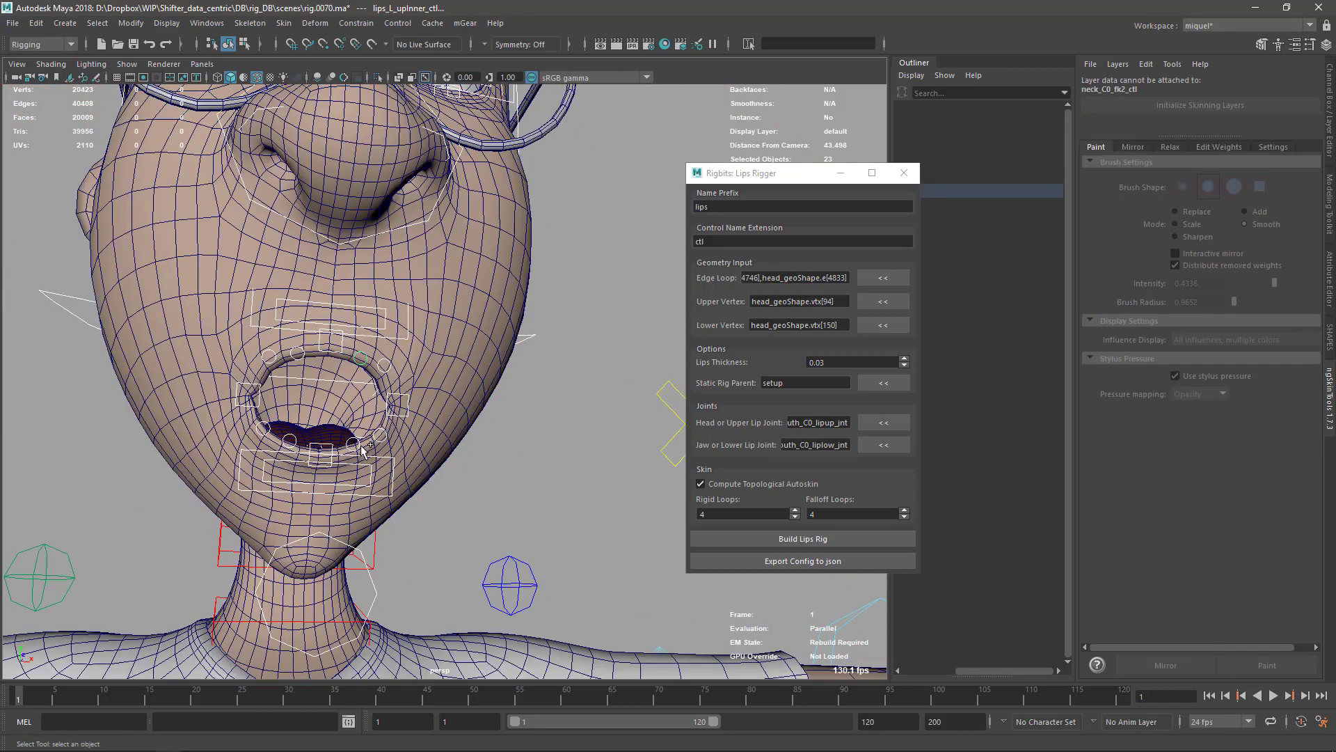
pyautogui.hotkey('ctrl', 'r')
pyautogui.keyDown('alt'); pyautogui.moveTo(365, 552); pyautogui.dragTo(357, 574); pyautogui.keyUp('alt')
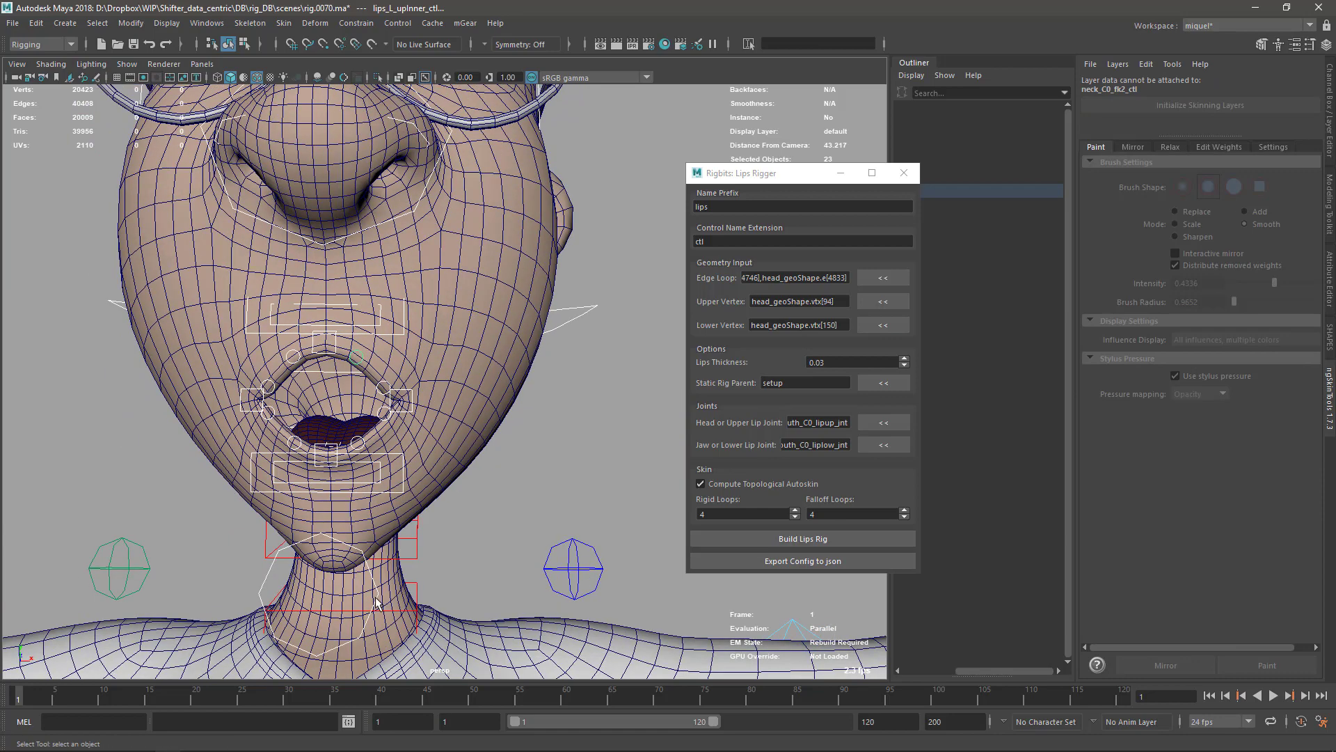
pyautogui.click(379, 604)
pyautogui.hotkey('ctrl', 'r')
# Select lips_R_corner_ctl and lips_L_corner_ctl and move them up into a smile that follows the cheeks
pyautogui.keyDown('alt'); pyautogui.moveTo(416, 388); pyautogui.dragTo(405, 340, button='right'); pyautogui.keyUp('alt')
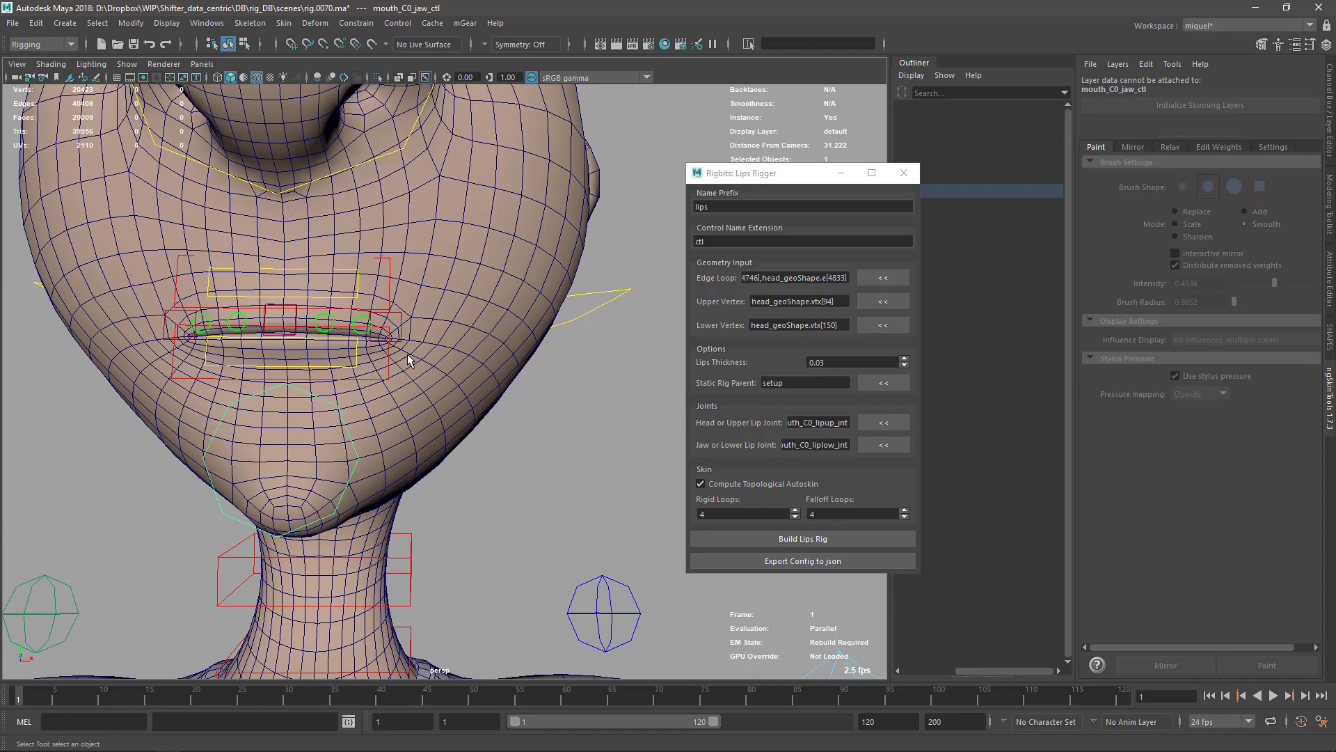
pyautogui.click(397, 352)
pyautogui.click(162, 341)
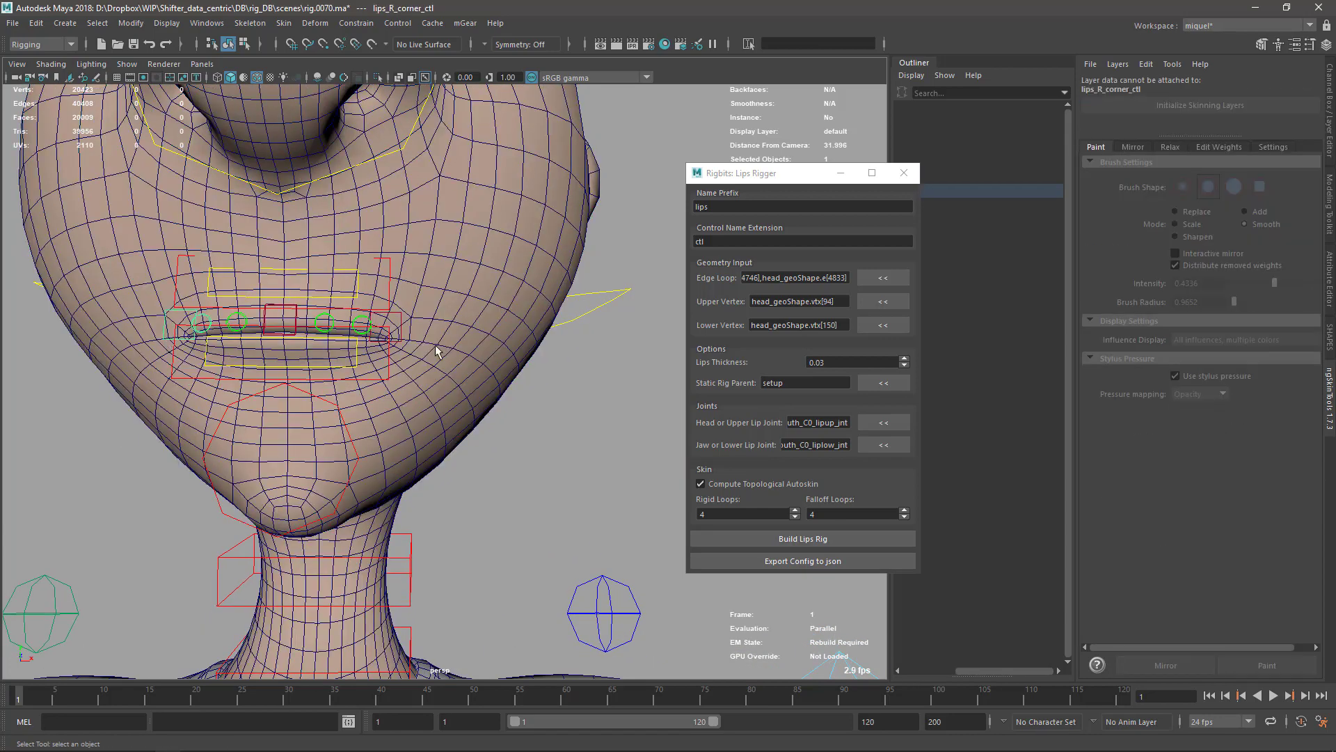
pyautogui.keyDown('shift'); pyautogui.click(402, 341); pyautogui.keyUp('shift')
pyautogui.keyDown('alt'); pyautogui.moveTo(437, 383); pyautogui.dragTo(253, 381); pyautogui.keyUp('alt')
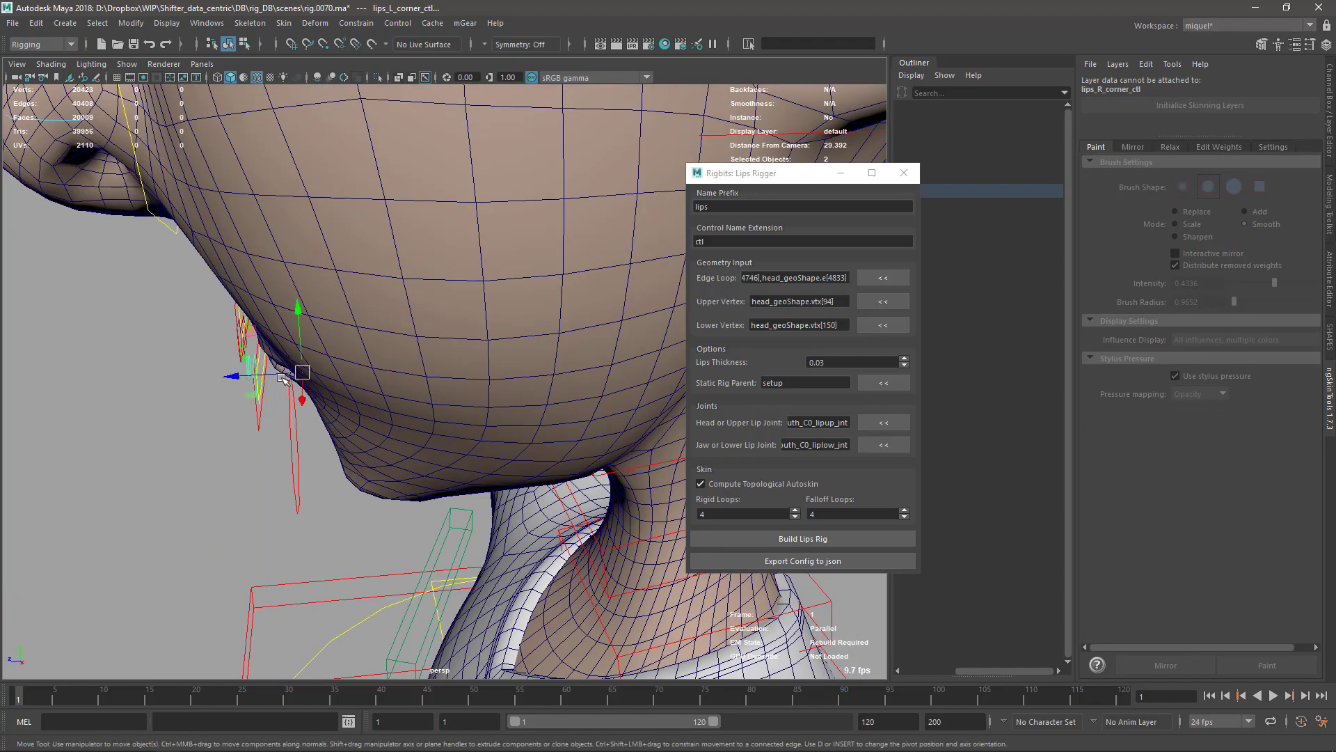
pyautogui.keyDown('alt'); pyautogui.moveTo(367, 306); pyautogui.dragTo(501, 245); pyautogui.keyUp('alt')
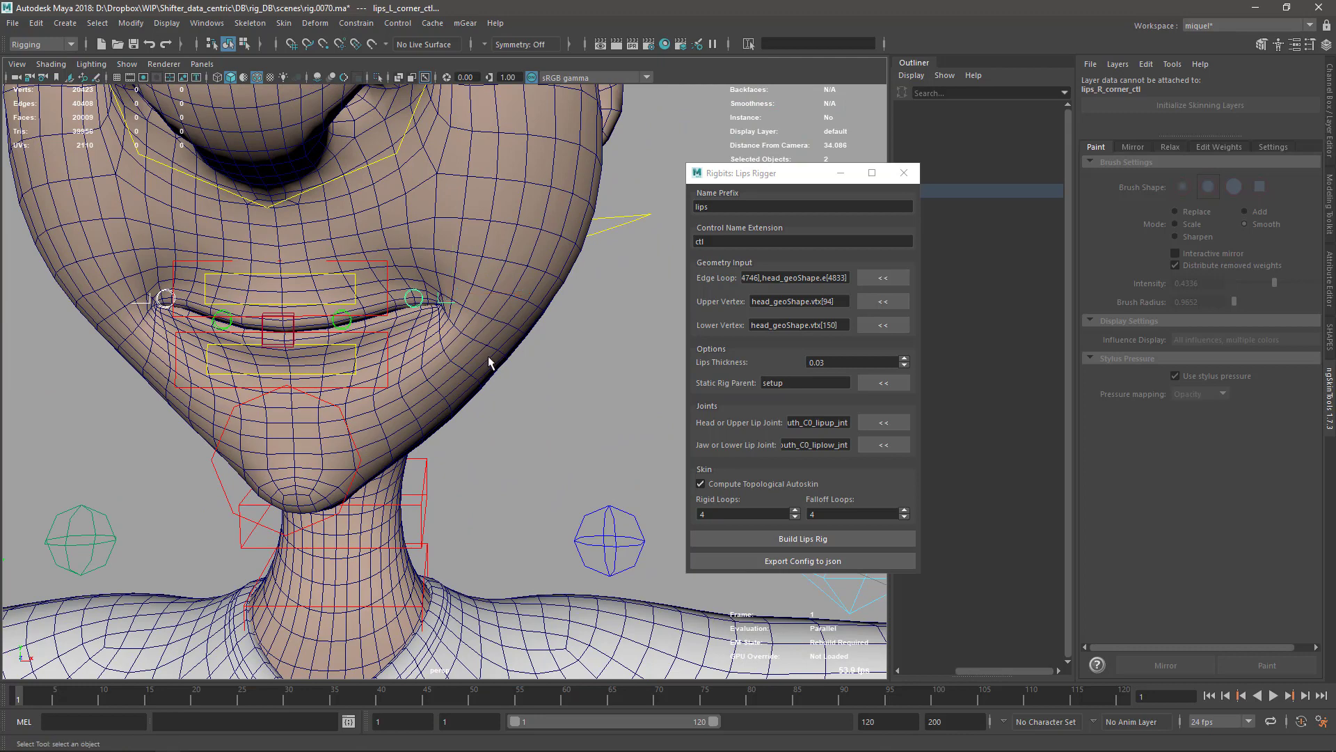
# Smooth head_geo's weights around the smiling mouth corner with the 0.9652 radius brush at 0.4336 intensity
pyautogui.click(473, 358)
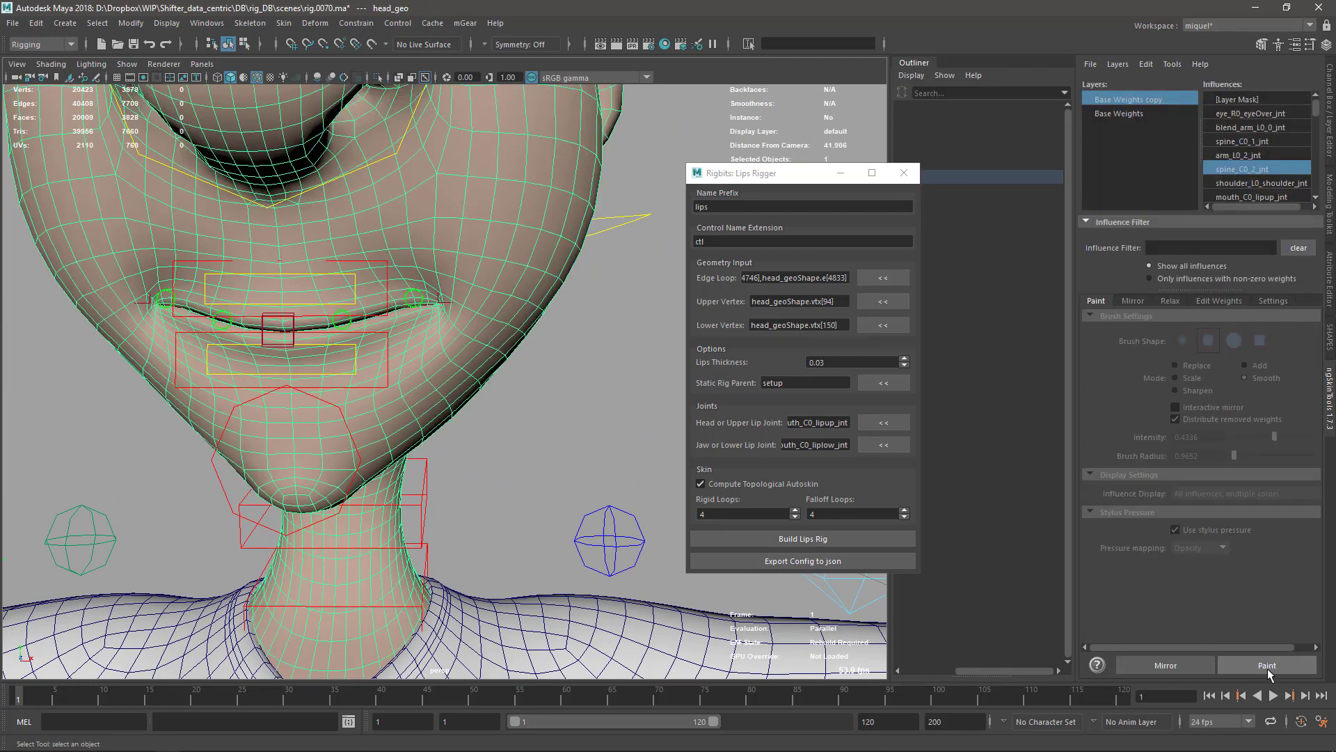
pyautogui.click(1265, 667)
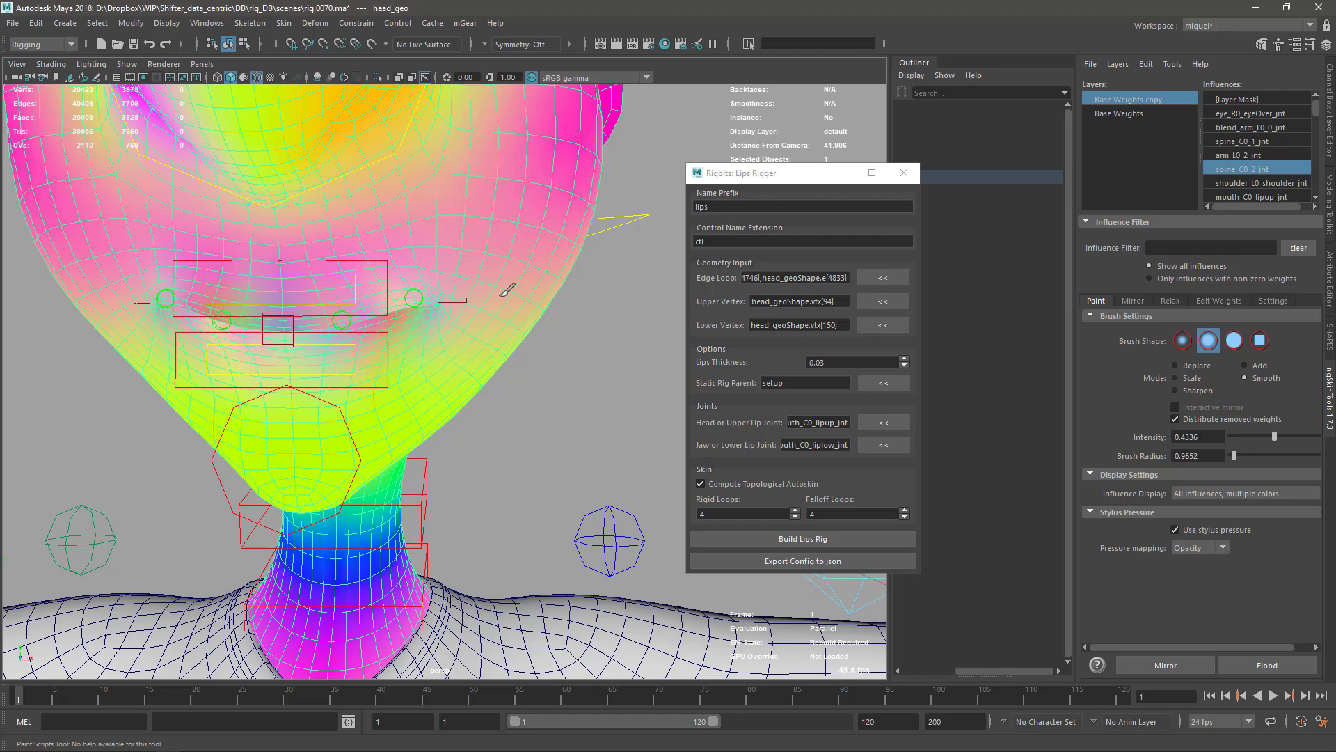
pyautogui.keyDown('alt'); pyautogui.moveTo(521, 297); pyautogui.dragTo(517, 234); pyautogui.keyUp('alt')
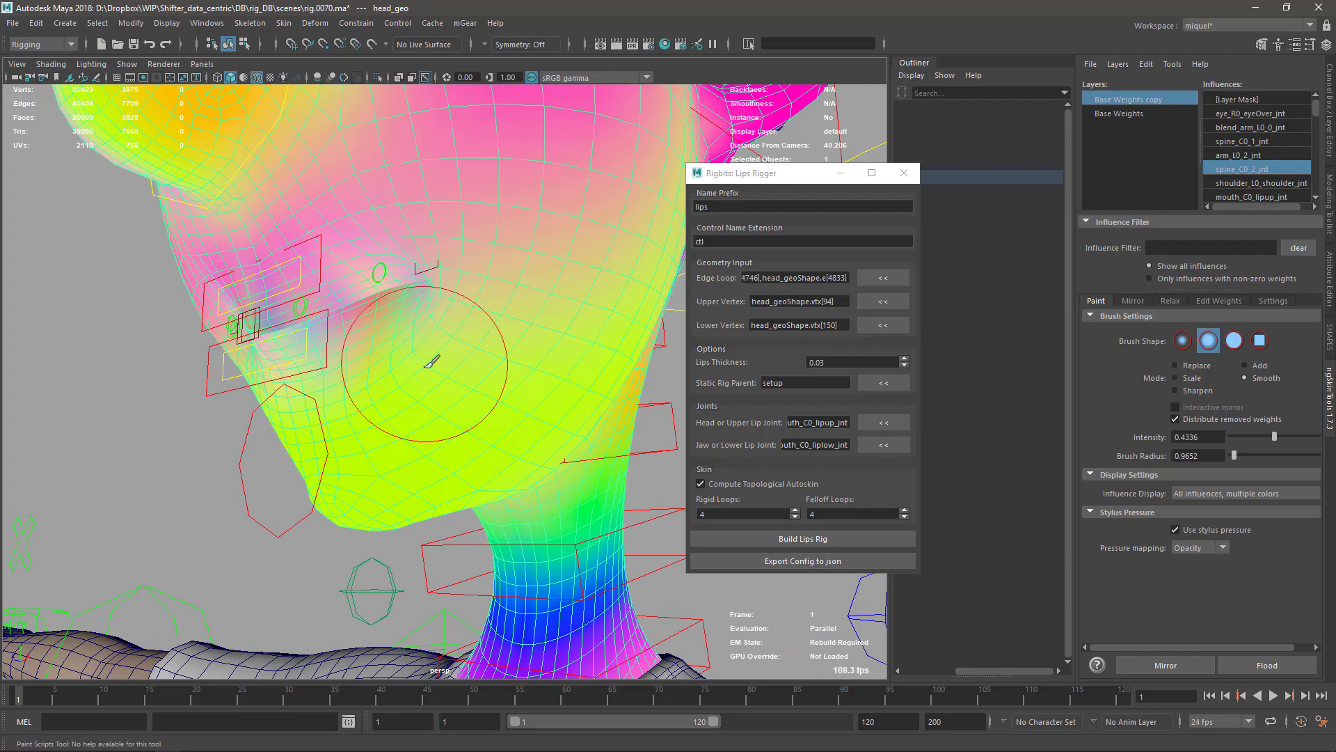
pyautogui.keyDown('alt'); pyautogui.moveTo(432, 359); pyautogui.dragTo(457, 333); pyautogui.keyUp('alt')
pyautogui.press('q')
# Refine the rotation and position of the lip corner controls in the smile, starting from lips_L_corner_ctl
pyautogui.click(567, 449)
pyautogui.click(451, 311)
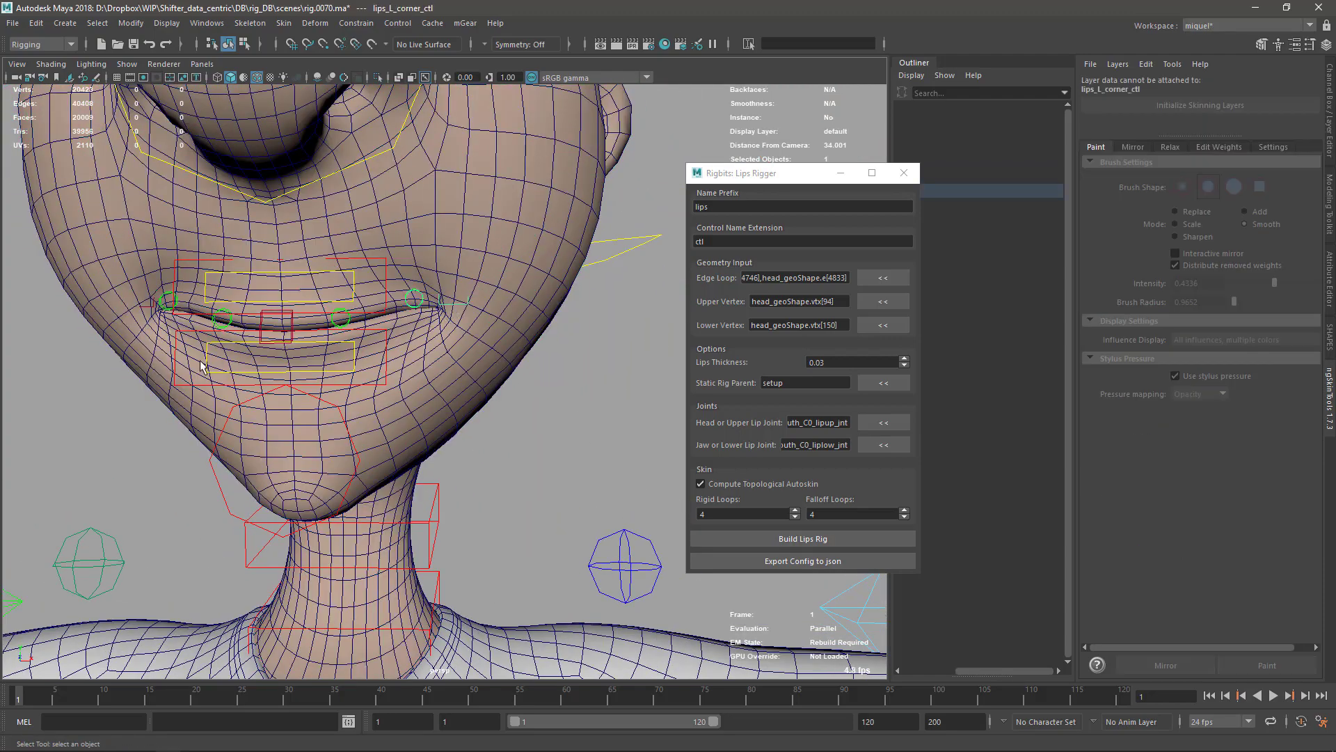
pyautogui.press('e')
pyautogui.moveTo(213, 329); pyautogui.dragTo(365, 382)
pyautogui.press('w')
pyautogui.press('q')
# Mirror head_geo's skin weights across the smiling mouth
pyautogui.click(403, 406)
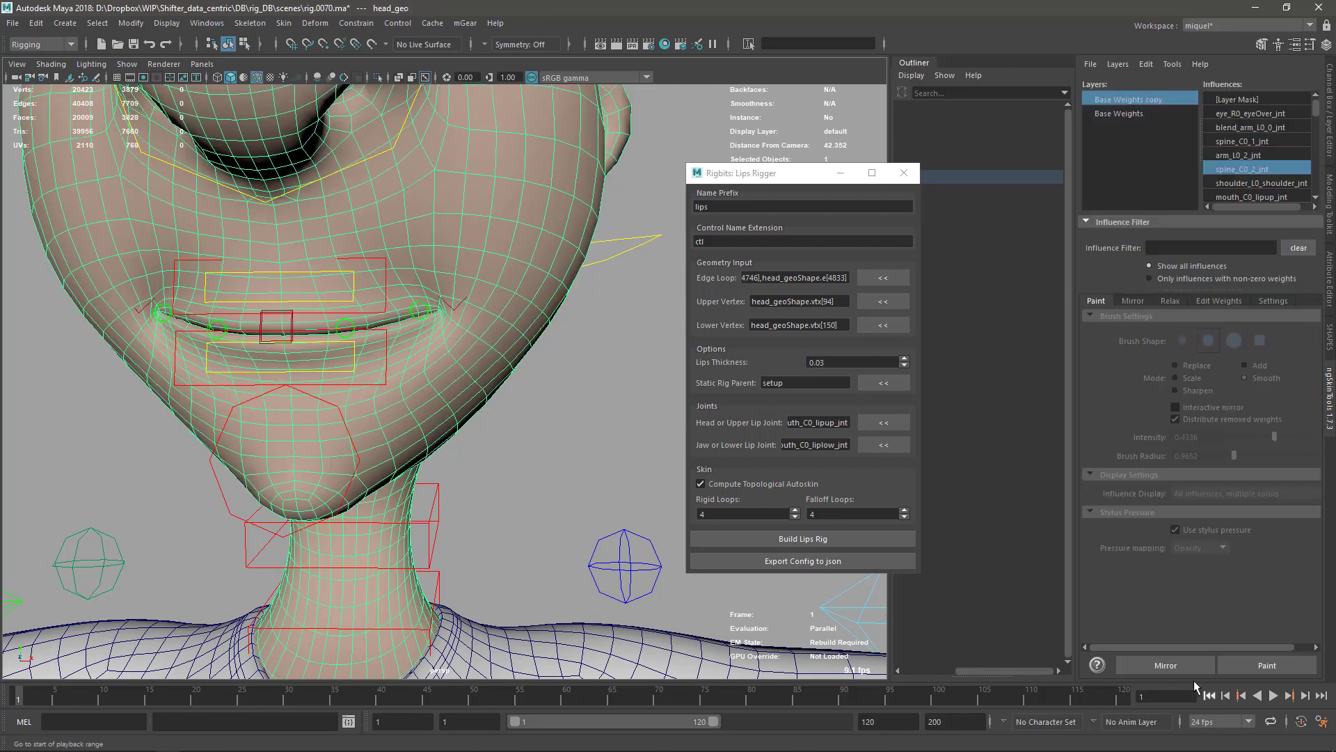
pyautogui.click(1180, 663)
pyautogui.keyDown('alt'); pyautogui.moveTo(350, 362); pyautogui.dragTo(389, 388); pyautogui.keyUp('alt')
# Hide the wireframe and toggle the rig controls to examine the smiling character from the front and side
pyautogui.hotkey('alt', '2')
pyautogui.hotkey('alt', '2')
pyautogui.hotkey('alt', '1')
pyautogui.keyDown('alt'); pyautogui.moveTo(418, 551); pyautogui.dragTo(336, 353, button='right'); pyautogui.keyUp('alt')
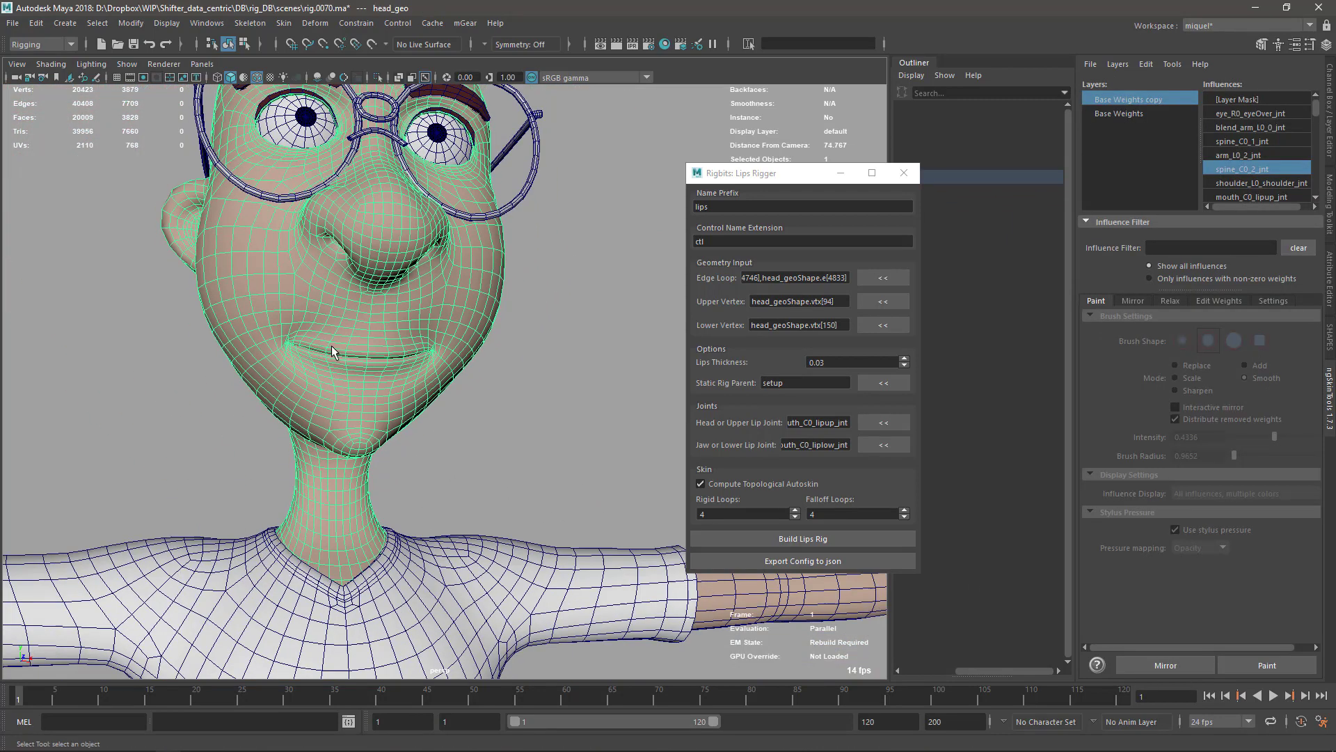
pyautogui.click(472, 446)
pyautogui.keyDown('alt'); pyautogui.moveTo(310, 445); pyautogui.dragTo(403, 459); pyautogui.keyUp('alt')
pyautogui.hotkey('alt', '5')
pyautogui.keyDown('alt'); pyautogui.moveTo(448, 480); pyautogui.dragTo(298, 448, button='right'); pyautogui.keyUp('alt')
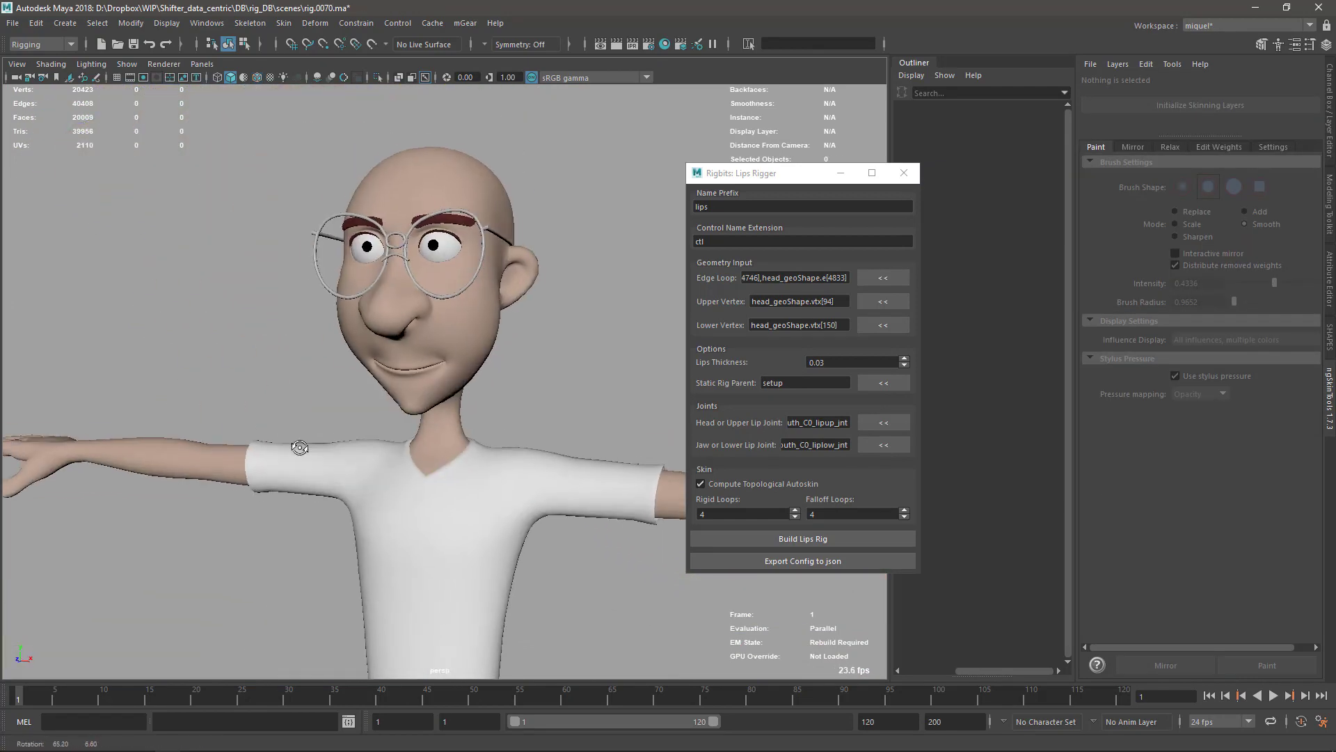
pyautogui.keyDown('alt'); pyautogui.moveTo(298, 447); pyautogui.dragTo(334, 448); pyautogui.keyUp('alt')
pyautogui.hotkey('alt', '1')
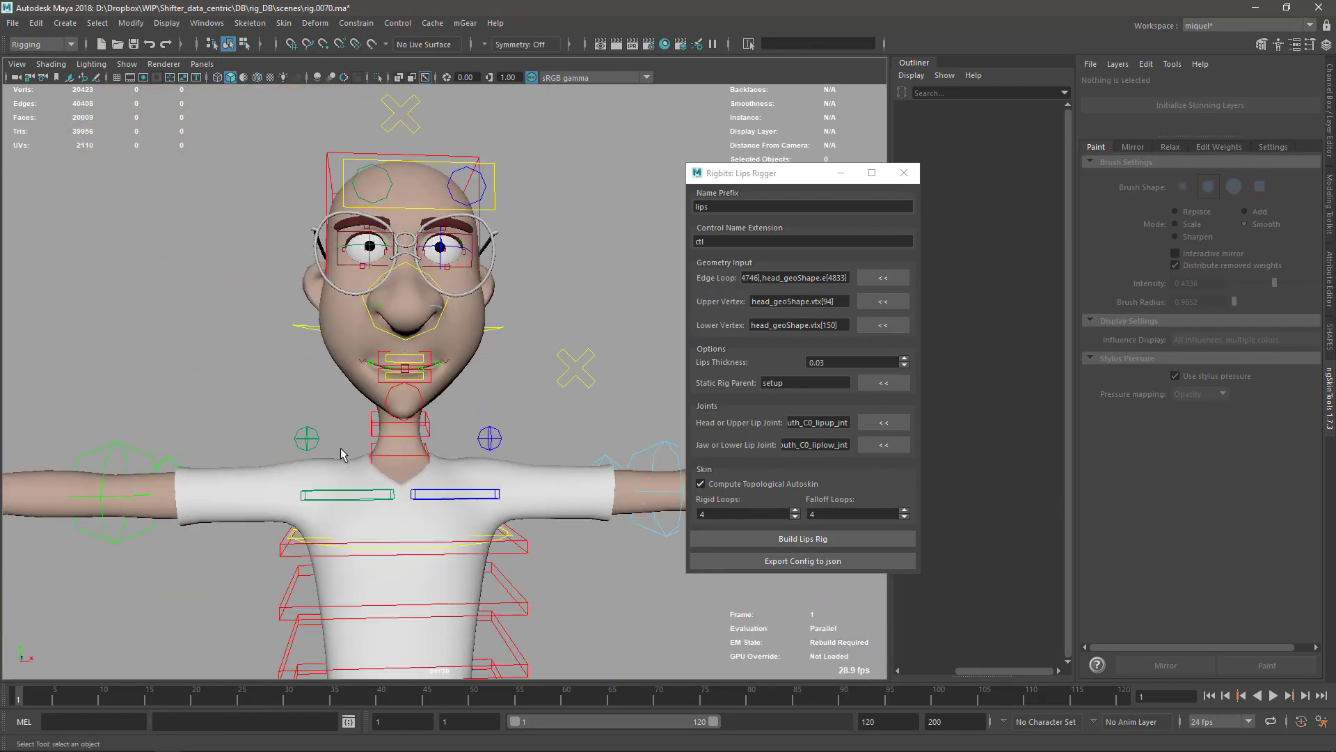
# Lower mouth_C0_jaw_ctl to open the mouth and examine the deformation up close with the rig controls hidden
pyautogui.click(412, 416)
pyautogui.press('w')
pyautogui.moveTo(405, 370); pyautogui.dragTo(405, 409)
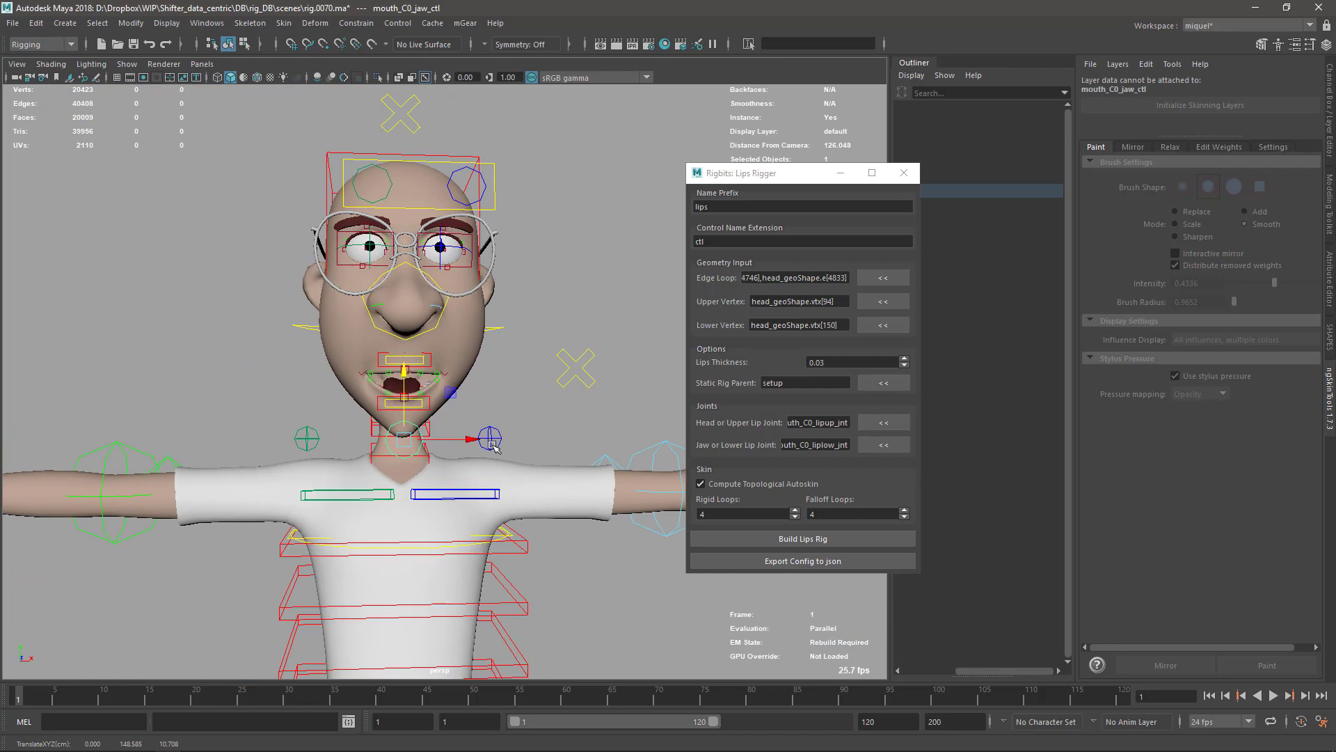
pyautogui.hotkey('alt', '1')
pyautogui.hotkey('alt', '2')
pyautogui.keyDown('alt'); pyautogui.moveTo(492, 445); pyautogui.dragTo(438, 411); pyautogui.keyUp('alt')
pyautogui.hotkey('alt', '2')
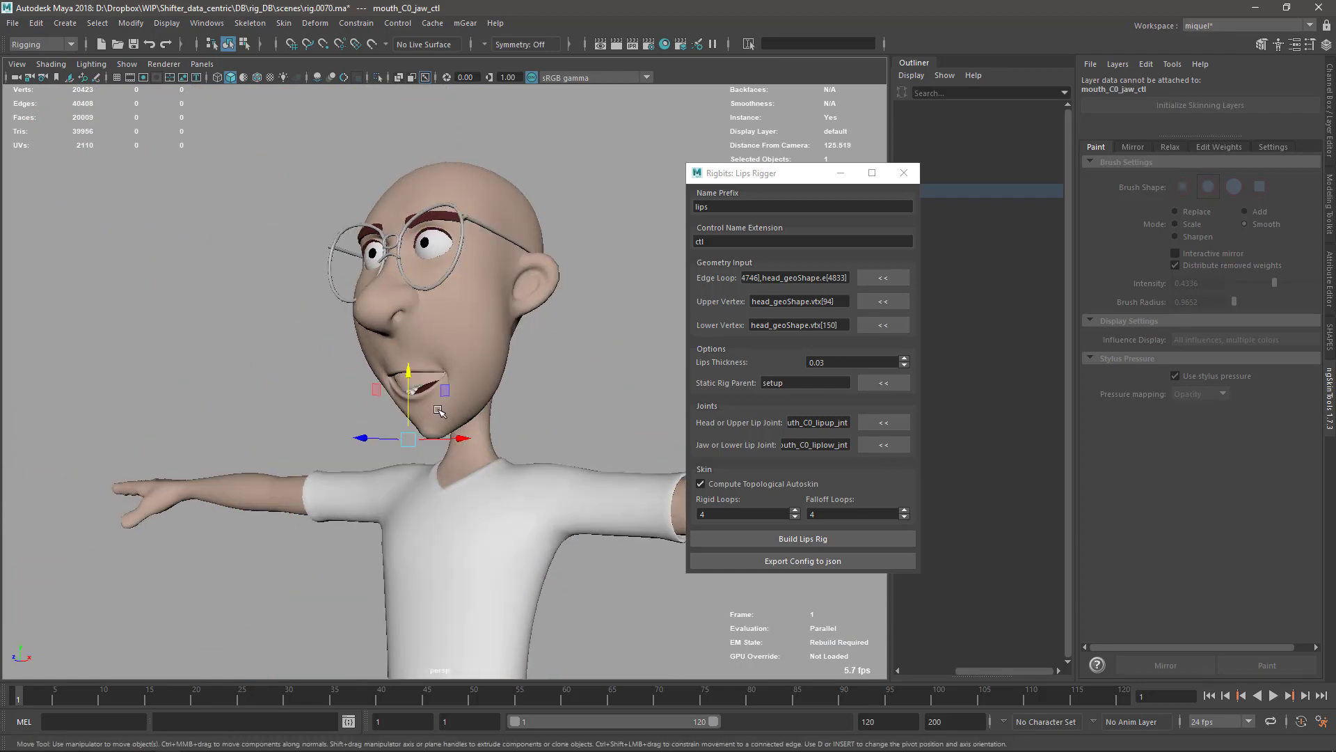
pyautogui.keyDown('alt'); pyautogui.moveTo(370, 373); pyautogui.dragTo(460, 432, button='right'); pyautogui.keyUp('alt')
pyautogui.keyDown('alt'); pyautogui.moveTo(292, 504); pyautogui.dragTo(321, 416); pyautogui.keyUp('alt')
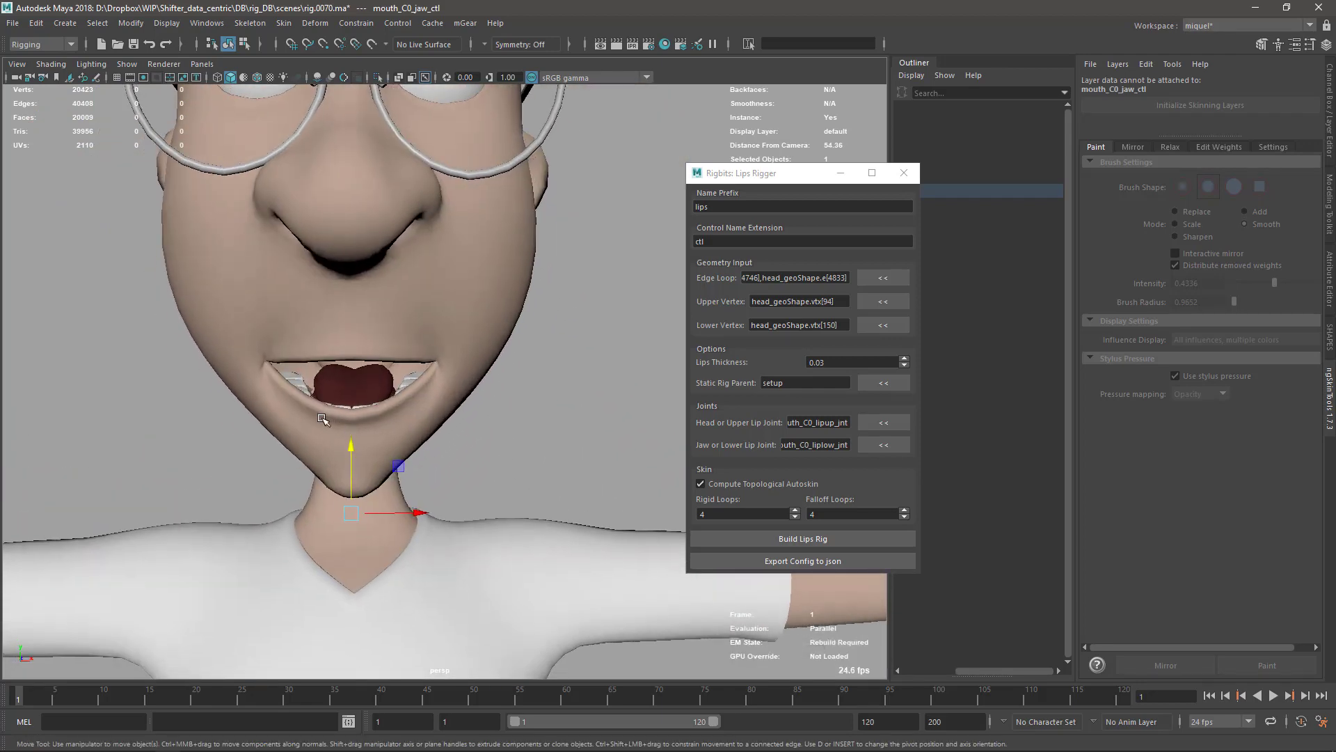
# Show the rig controls again and raise mouth_C0_lipup_ctl to lift the upper lip off the upper teeth
pyautogui.hotkey('alt', '1')
pyautogui.click(354, 348)
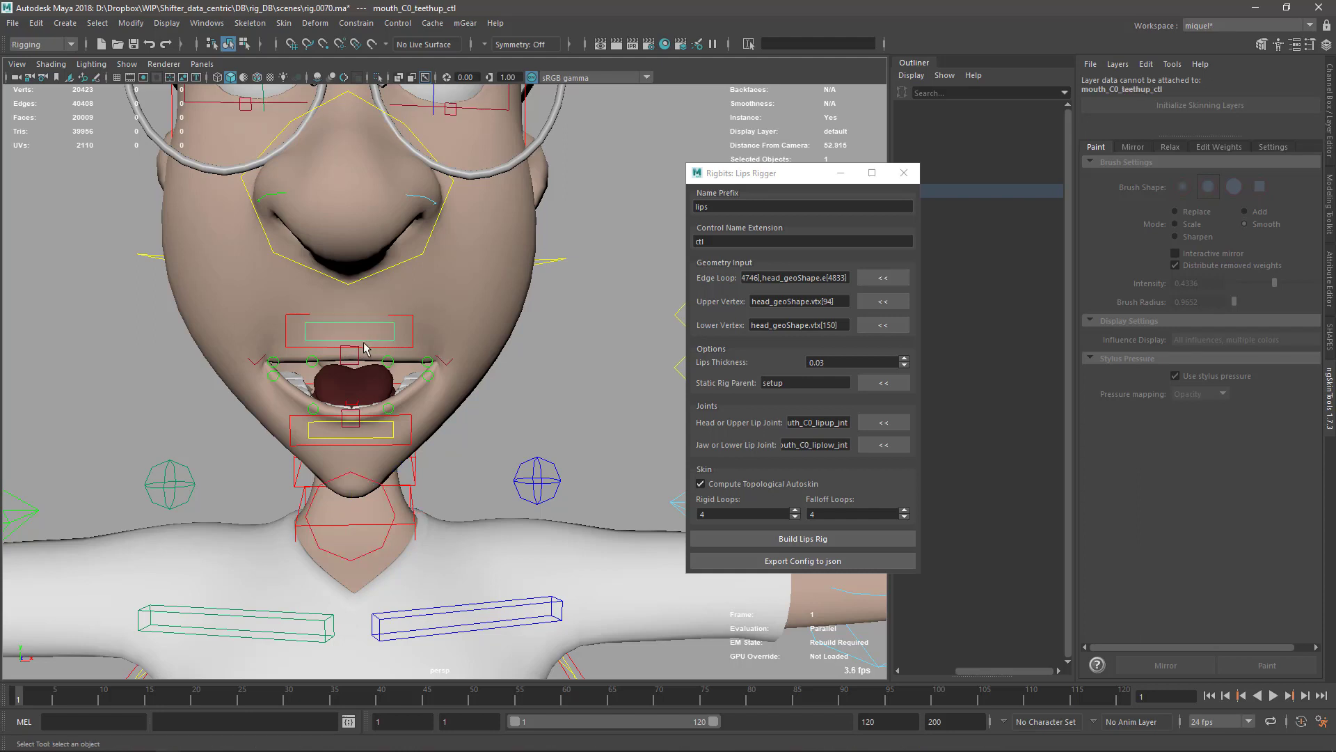
pyautogui.click(351, 315)
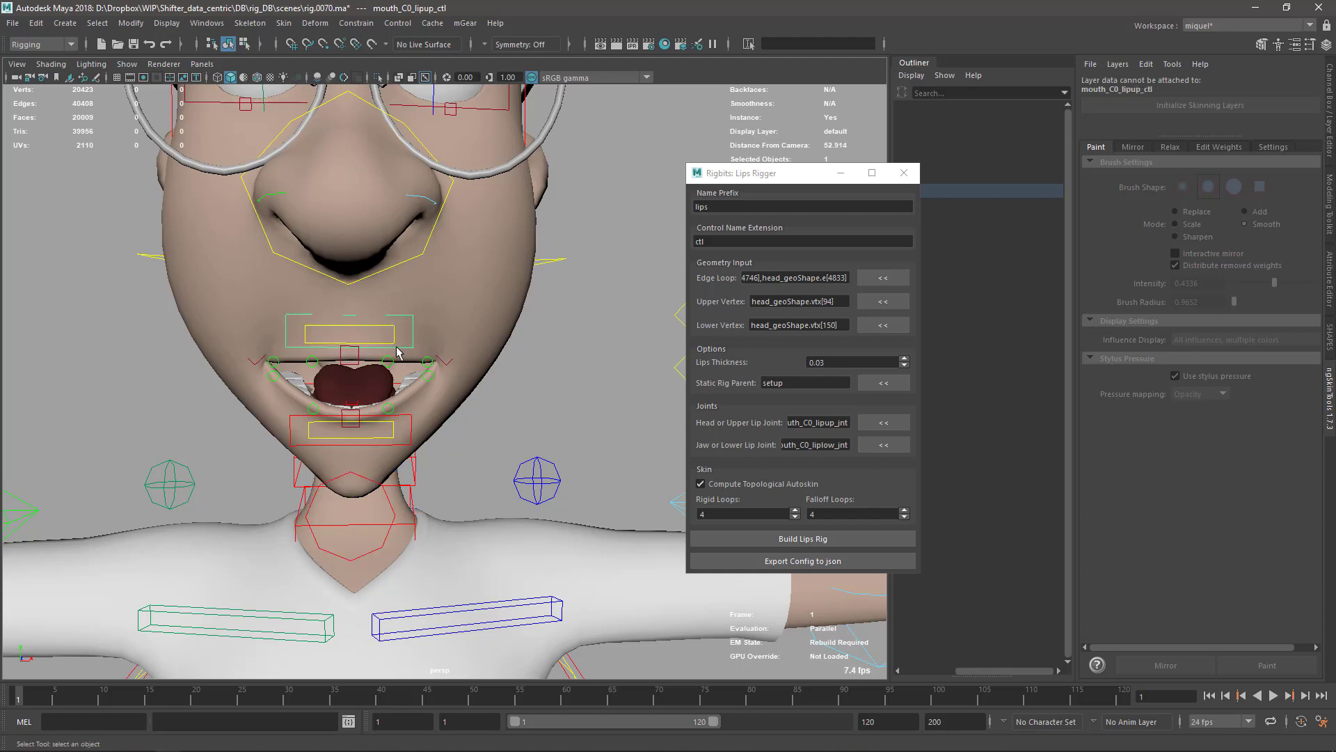
pyautogui.moveTo(351, 313); pyautogui.dragTo(354, 282)
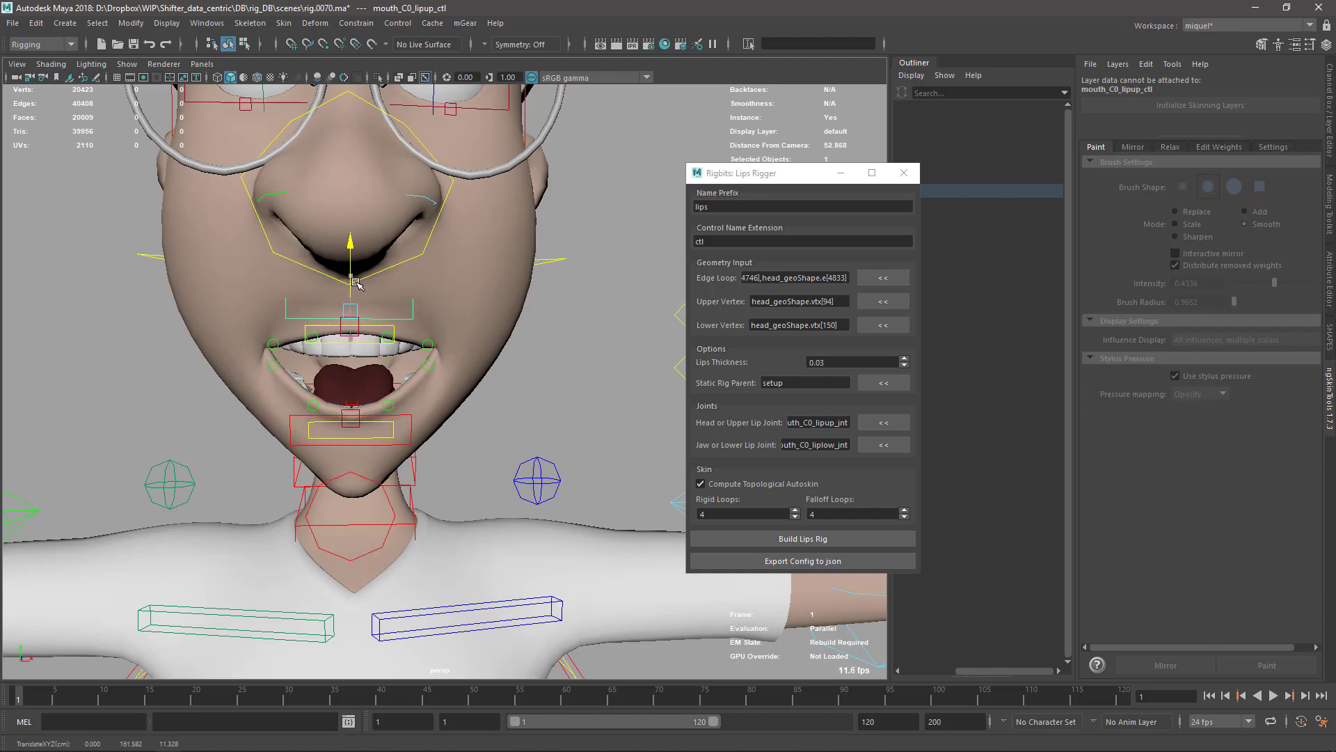
pyautogui.click(548, 419)
# Pose both upper eyelids lower over the eyes with eye_L_upMid_ctl and eye_R_upMid_ctl
pyautogui.keyDown('alt'); pyautogui.moveTo(532, 400); pyautogui.dragTo(403, 260, button='right'); pyautogui.keyUp('alt')
pyautogui.keyDown('alt'); pyautogui.moveTo(402, 260); pyautogui.dragTo(419, 357); pyautogui.keyUp('alt')
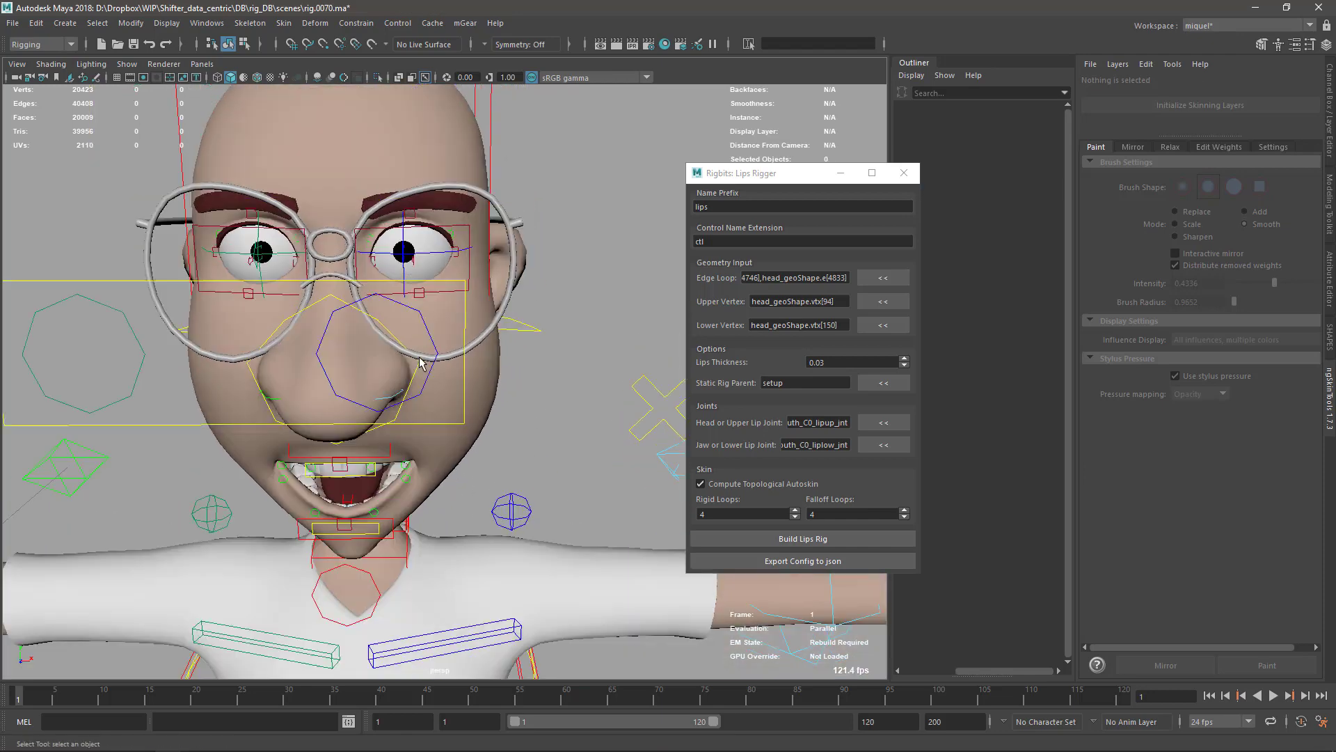
pyautogui.click(410, 220)
pyautogui.keyDown('shift'); pyautogui.click(251, 213); pyautogui.keyUp('shift')
pyautogui.press('w')
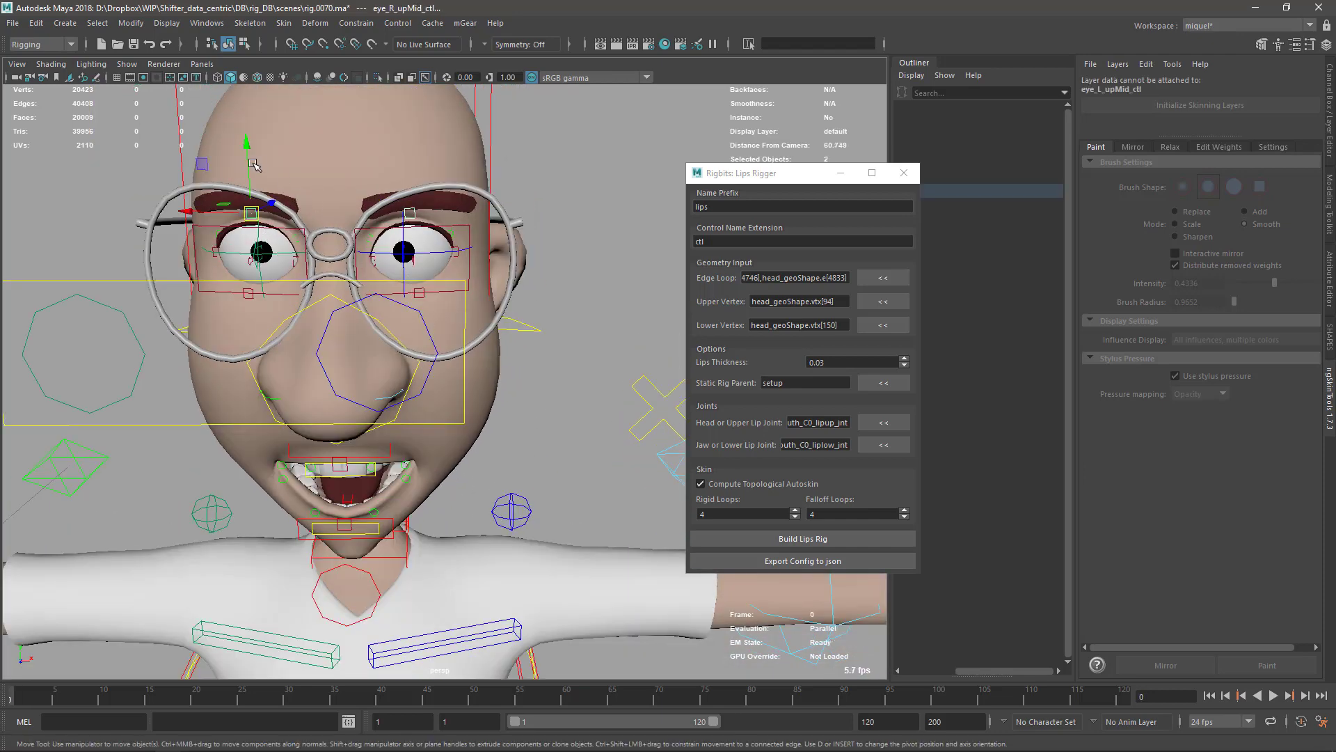
pyautogui.press('e')
pyautogui.moveTo(254, 164); pyautogui.dragTo(307, 172)
pyautogui.press('w')
pyautogui.press('q')
# Adjust the left eye's expression by posing eye_L_lowMid_ctl and tilting eye_L0_Over_ctl
pyautogui.keyDown('alt'); pyautogui.moveTo(402, 327); pyautogui.dragTo(418, 238); pyautogui.keyUp('alt')
pyautogui.click(423, 288)
pyautogui.press('w')
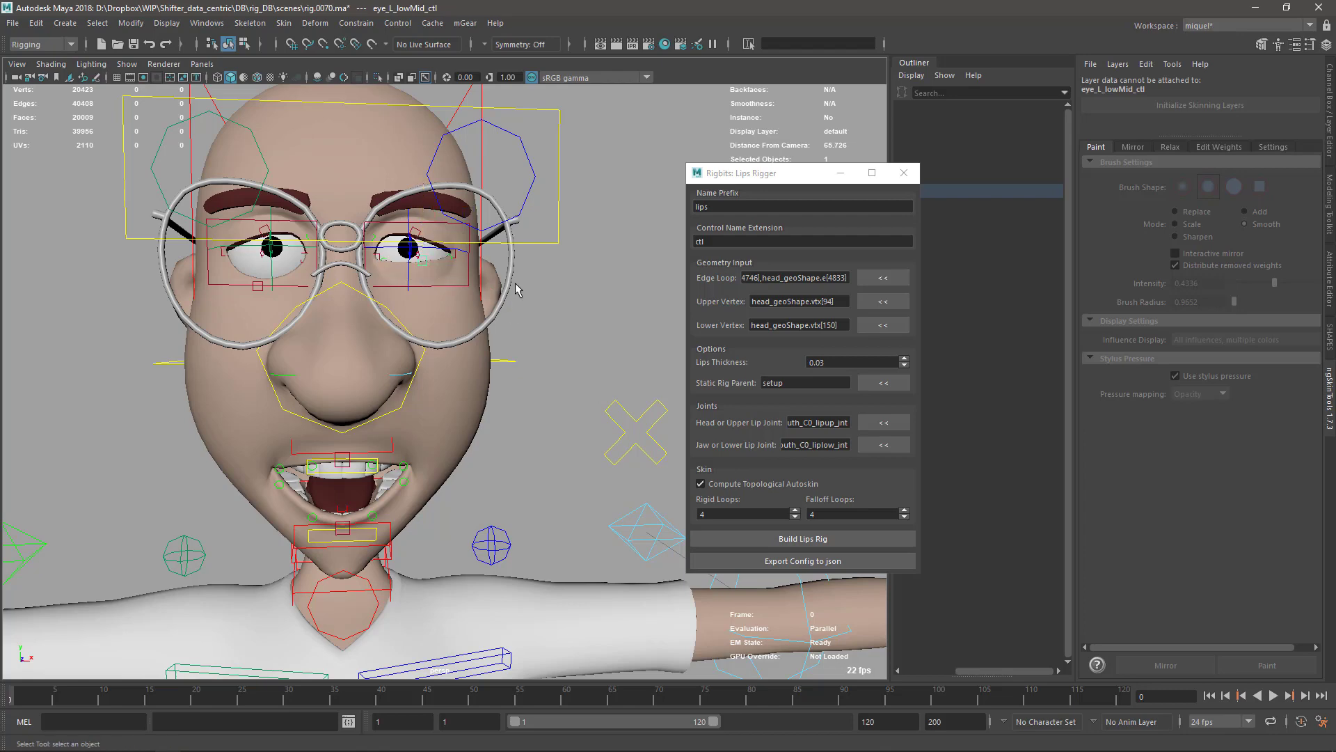
pyautogui.keyDown('alt'); pyautogui.moveTo(515, 284); pyautogui.dragTo(456, 262); pyautogui.keyUp('alt')
pyautogui.click(408, 265)
pyautogui.press('w')
pyautogui.press('e')
pyautogui.press('q')
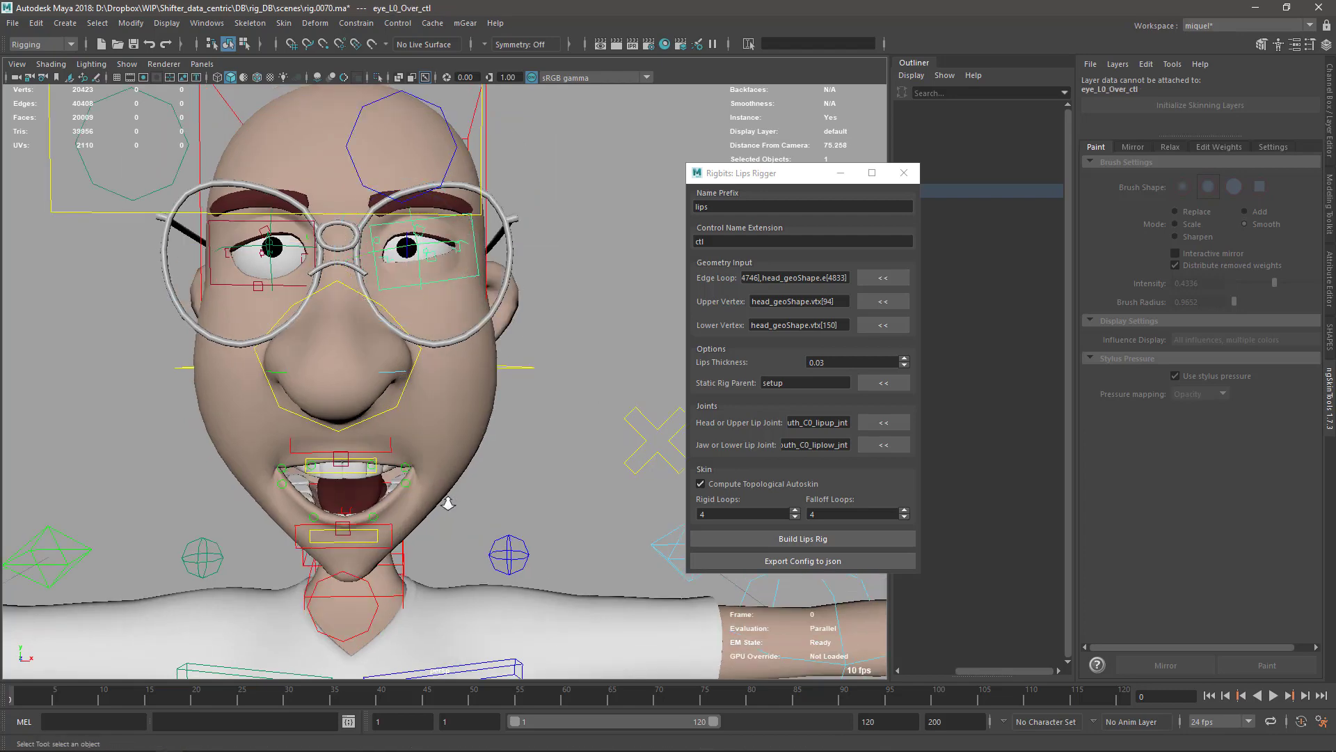
# Shift mouth_C0_jaw_ctl sideways toward the character's left to skew the open mouth
pyautogui.keyDown('alt'); pyautogui.moveTo(448, 503); pyautogui.dragTo(443, 533, button='right'); pyautogui.keyUp('alt')
pyautogui.keyDown('alt'); pyautogui.moveTo(443, 532); pyautogui.dragTo(474, 523); pyautogui.keyUp('alt')
pyautogui.click(394, 542)
pyautogui.press('w')
pyautogui.keyDown('alt'); pyautogui.moveTo(473, 524); pyautogui.dragTo(515, 519, button='right'); pyautogui.keyUp('alt')
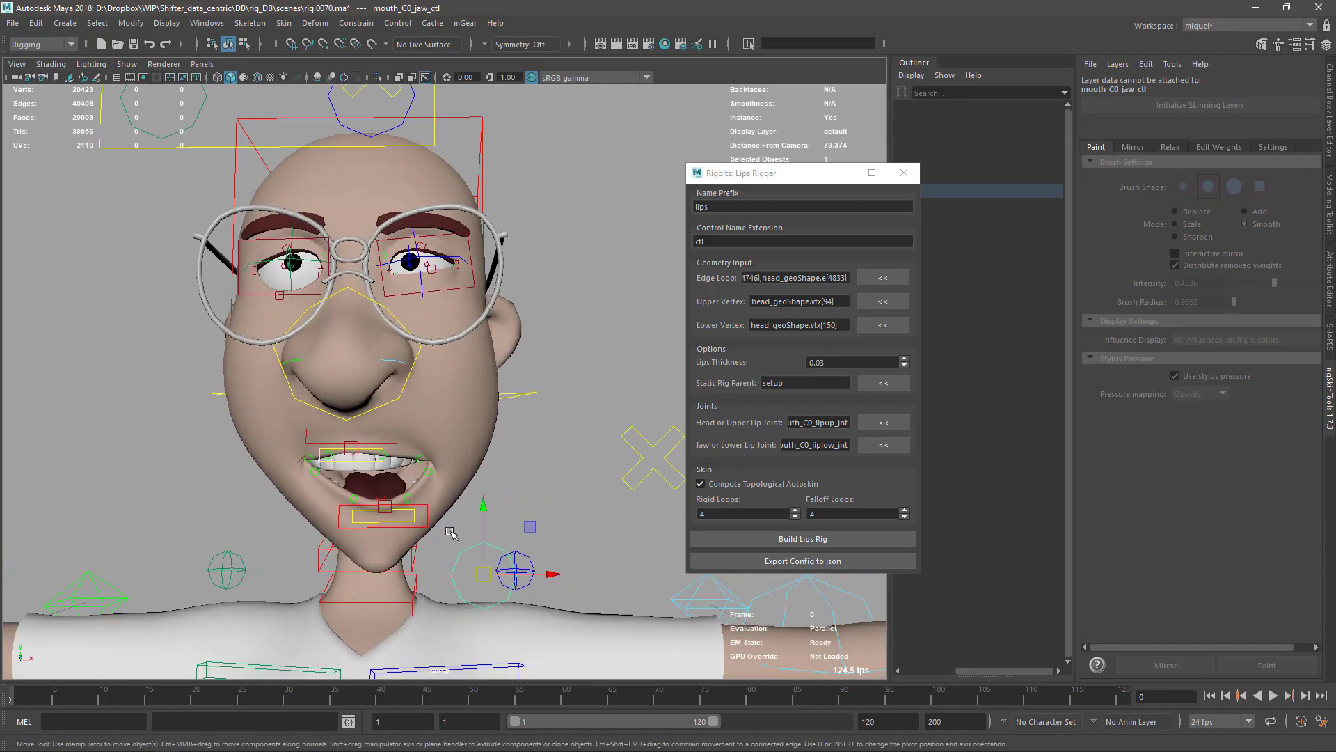
pyautogui.keyDown('alt'); pyautogui.moveTo(515, 518); pyautogui.dragTo(472, 421, button='middle'); pyautogui.keyUp('alt')
pyautogui.keyDown('alt'); pyautogui.moveTo(418, 418); pyautogui.dragTo(279, 410, button='right'); pyautogui.keyUp('alt')
pyautogui.keyDown('alt'); pyautogui.moveTo(209, 390); pyautogui.dragTo(174, 417); pyautogui.keyUp('alt')
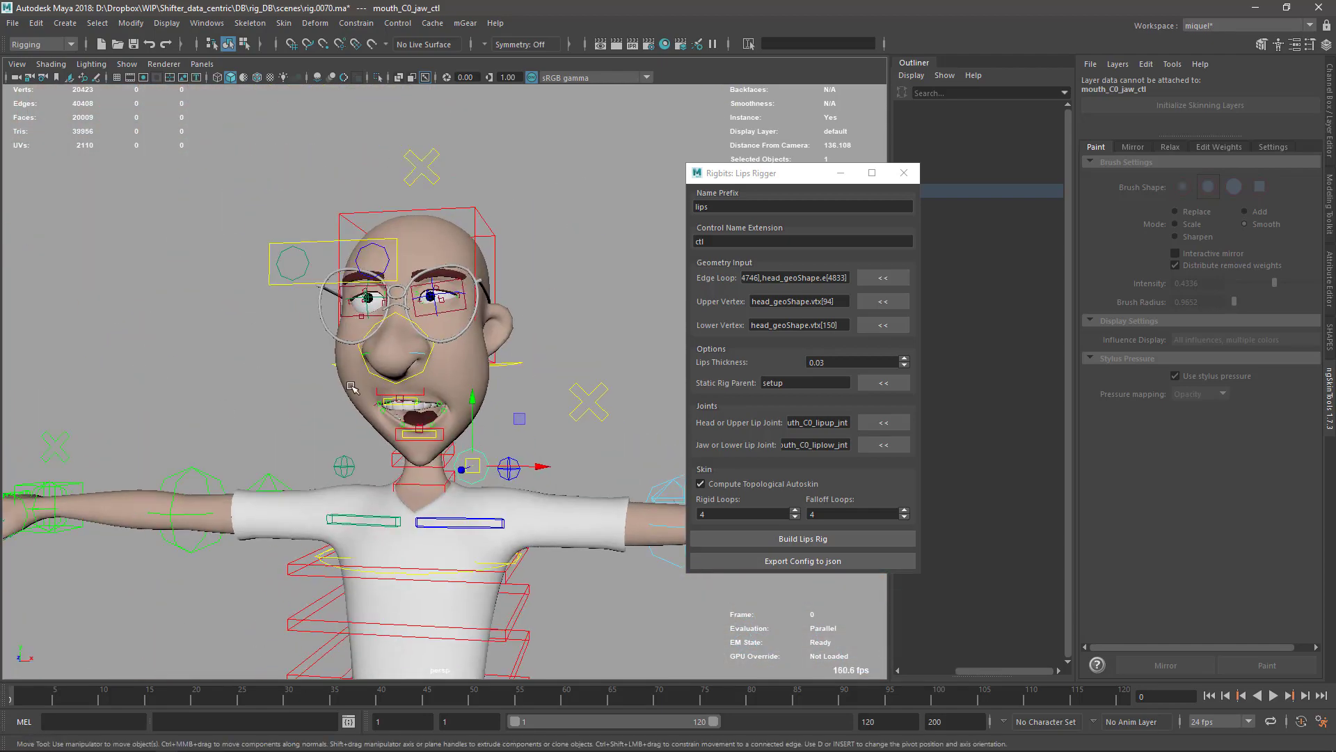
pyautogui.keyDown('alt'); pyautogui.moveTo(404, 442); pyautogui.dragTo(473, 449, button='right'); pyautogui.keyUp('alt')
pyautogui.moveTo(473, 449)
pyautogui.keyDown('alt'); pyautogui.mouseDown()
pyautogui.moveTo(424, 445)
pyautogui.moveTo(480, 435)
pyautogui.mouseUp(); pyautogui.keyUp('alt')
pyautogui.press('q')
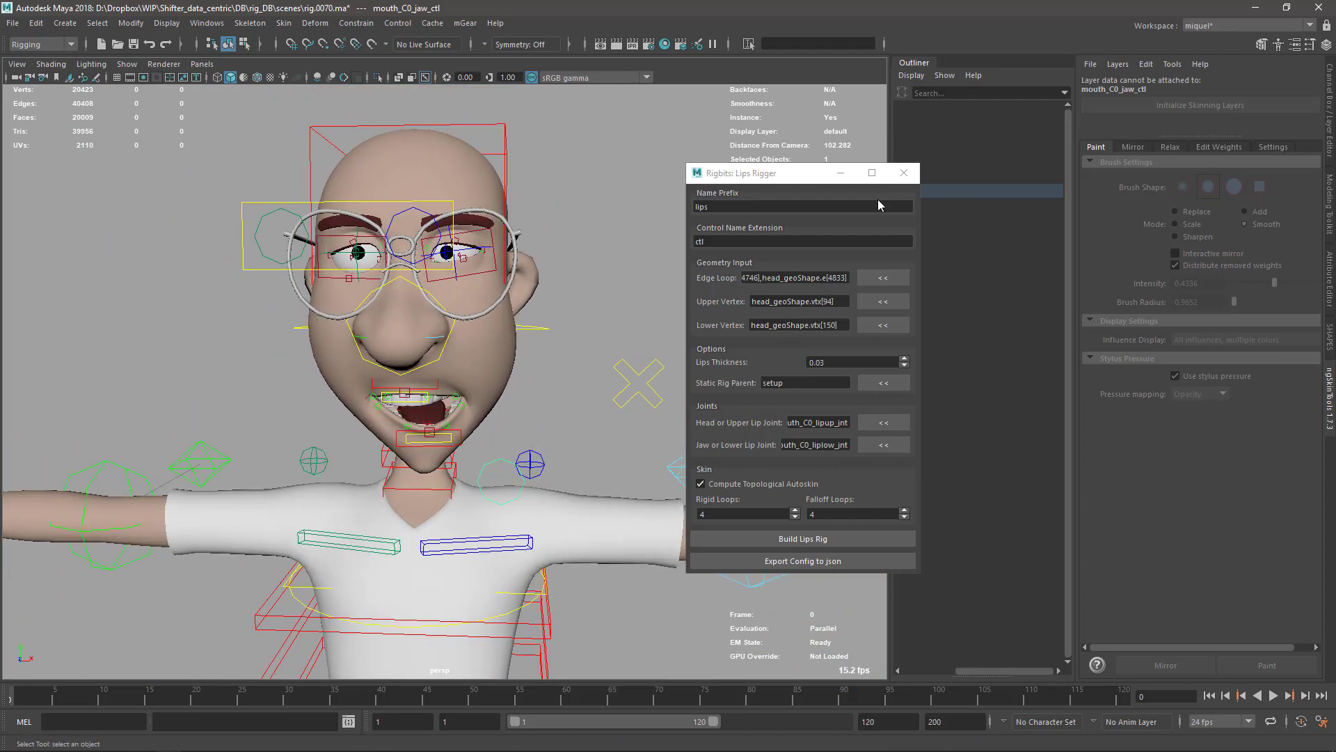
# Close the Lips Rigger and save the scene incrementally as rig.0071.ma
pyautogui.click(904, 173)
pyautogui.scroll(3, 575, 324)
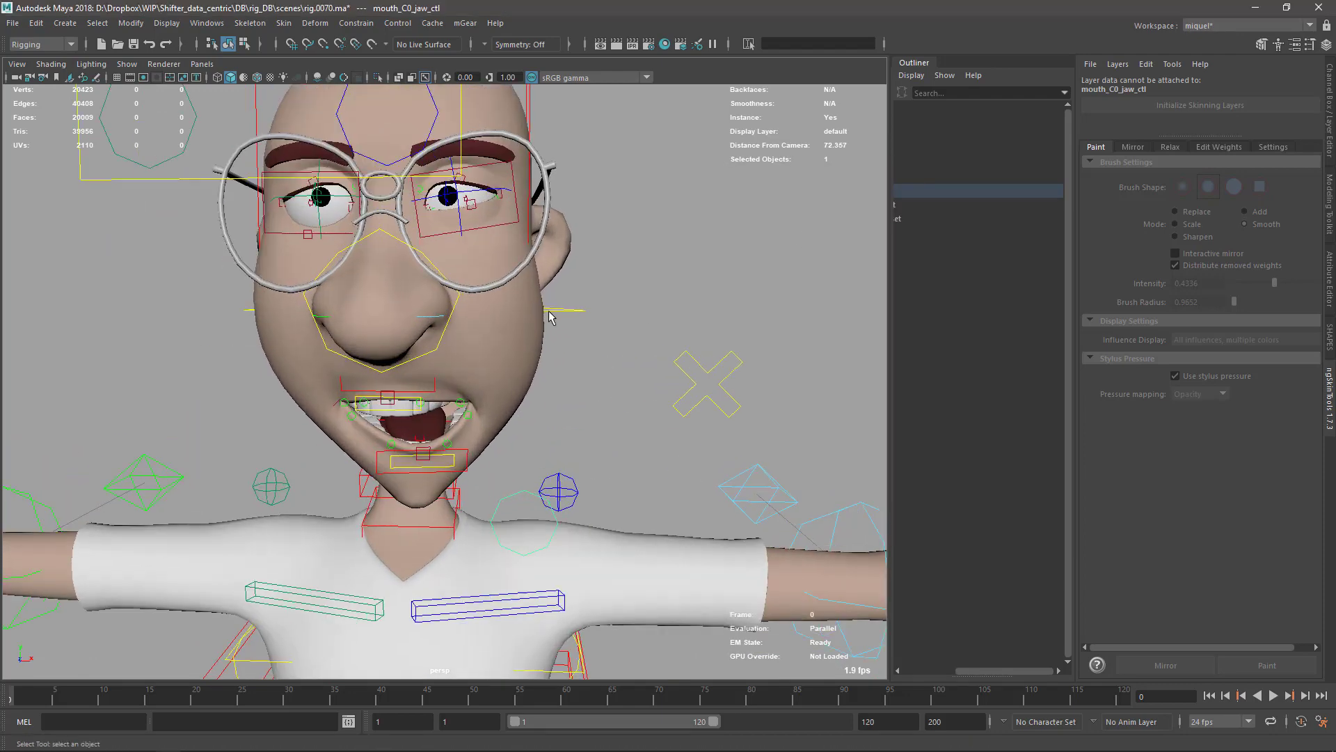
pyautogui.keyDown('alt'); pyautogui.moveTo(563, 326); pyautogui.dragTo(575, 324, button='middle'); pyautogui.keyUp('alt')
pyautogui.hotkey('ctrl', 's')
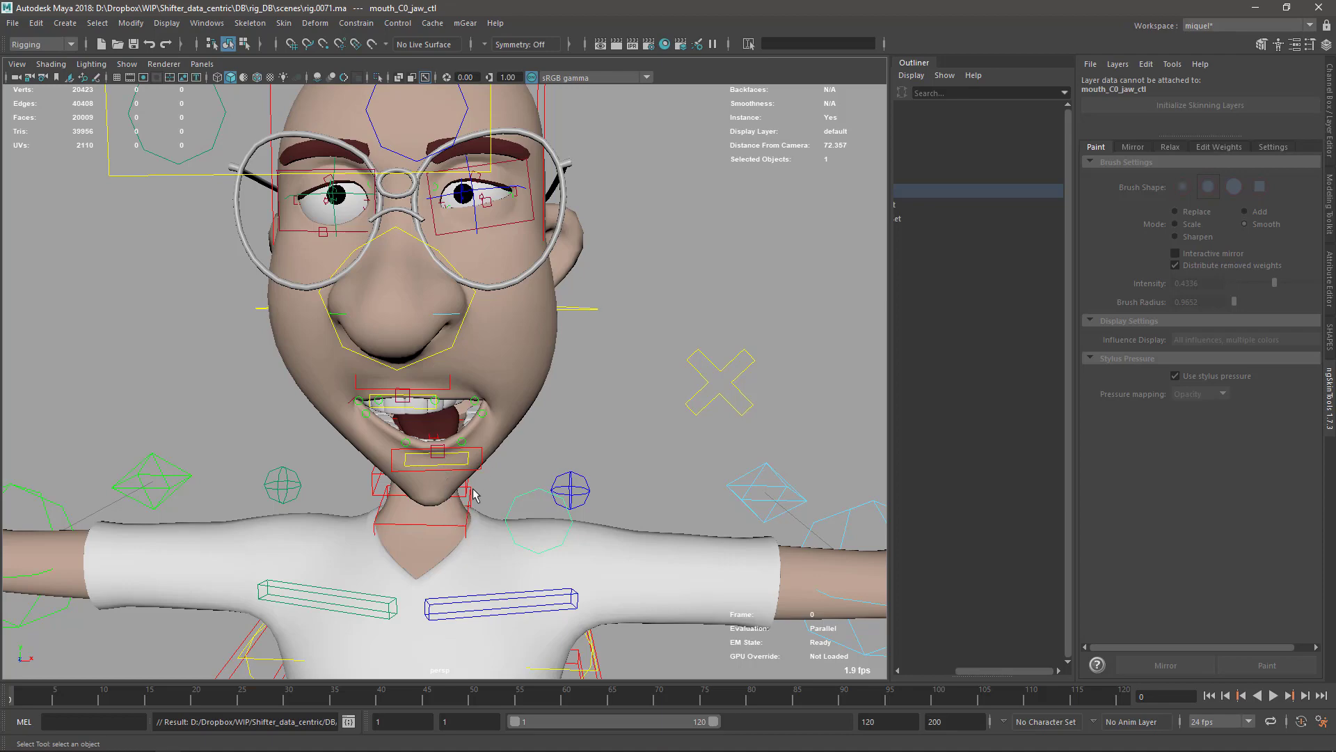
# Examine the posed face from the front and both sides, checking the mouth and eyelid deformation
pyautogui.moveTo(593, 461)
pyautogui.keyDown('alt'); pyautogui.mouseDown()
pyautogui.moveTo(474, 455)
pyautogui.moveTo(583, 451)
pyautogui.mouseUp(); pyautogui.keyUp('alt')
pyautogui.scroll(6, 583, 451)
pyautogui.keyDown('alt'); pyautogui.moveTo(498, 447); pyautogui.dragTo(480, 410); pyautogui.keyUp('alt')
pyautogui.scroll(-4, 505, 426)
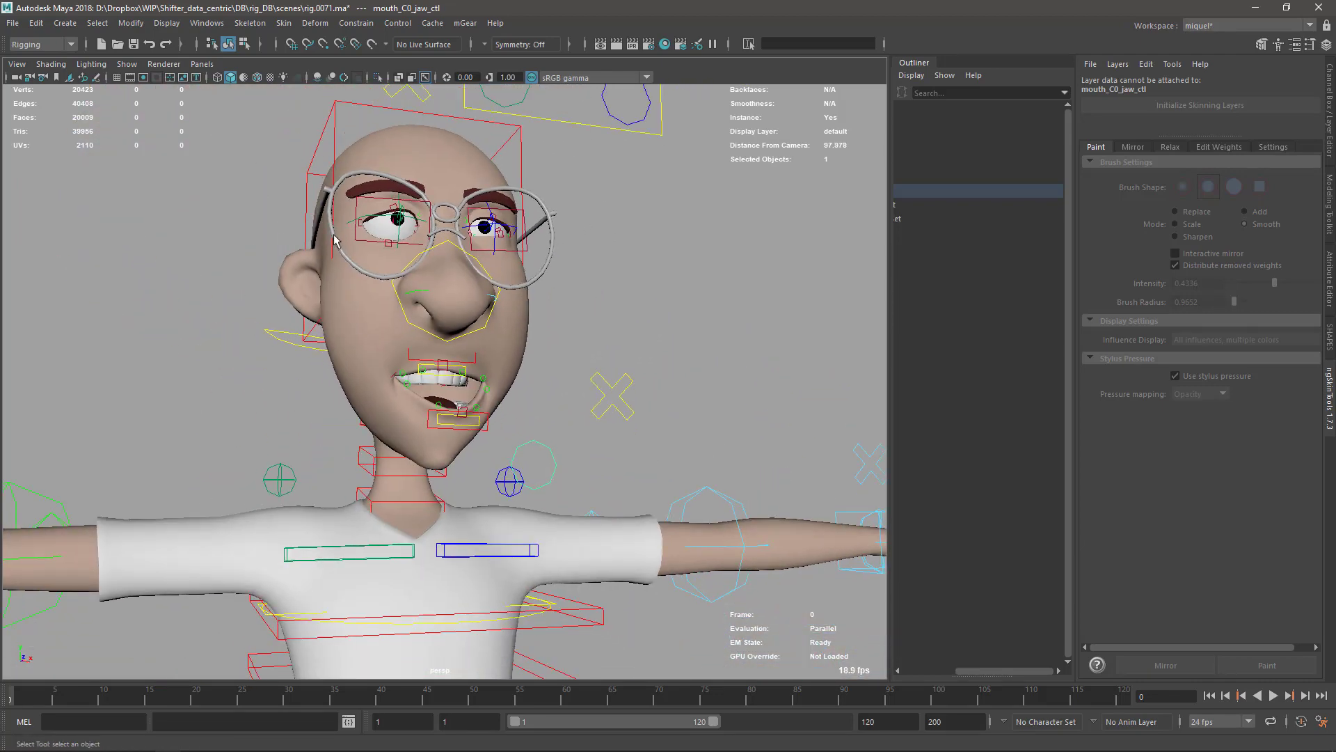
pyautogui.keyDown('alt'); pyautogui.moveTo(542, 331); pyautogui.dragTo(537, 398); pyautogui.keyUp('alt')
pyautogui.scroll(3, 547, 400)
pyautogui.keyDown('alt'); pyautogui.moveTo(537, 498); pyautogui.dragTo(523, 467); pyautogui.keyUp('alt')
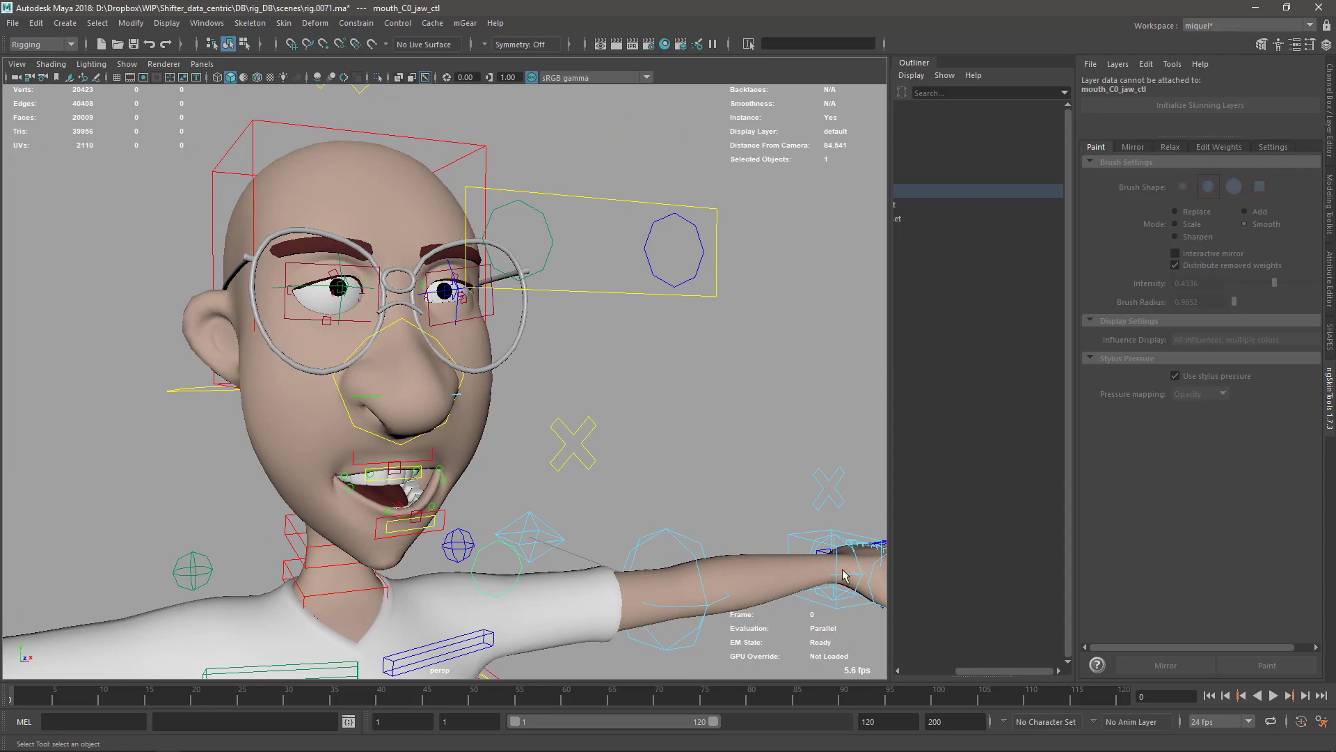
pyautogui.click(197, 743)
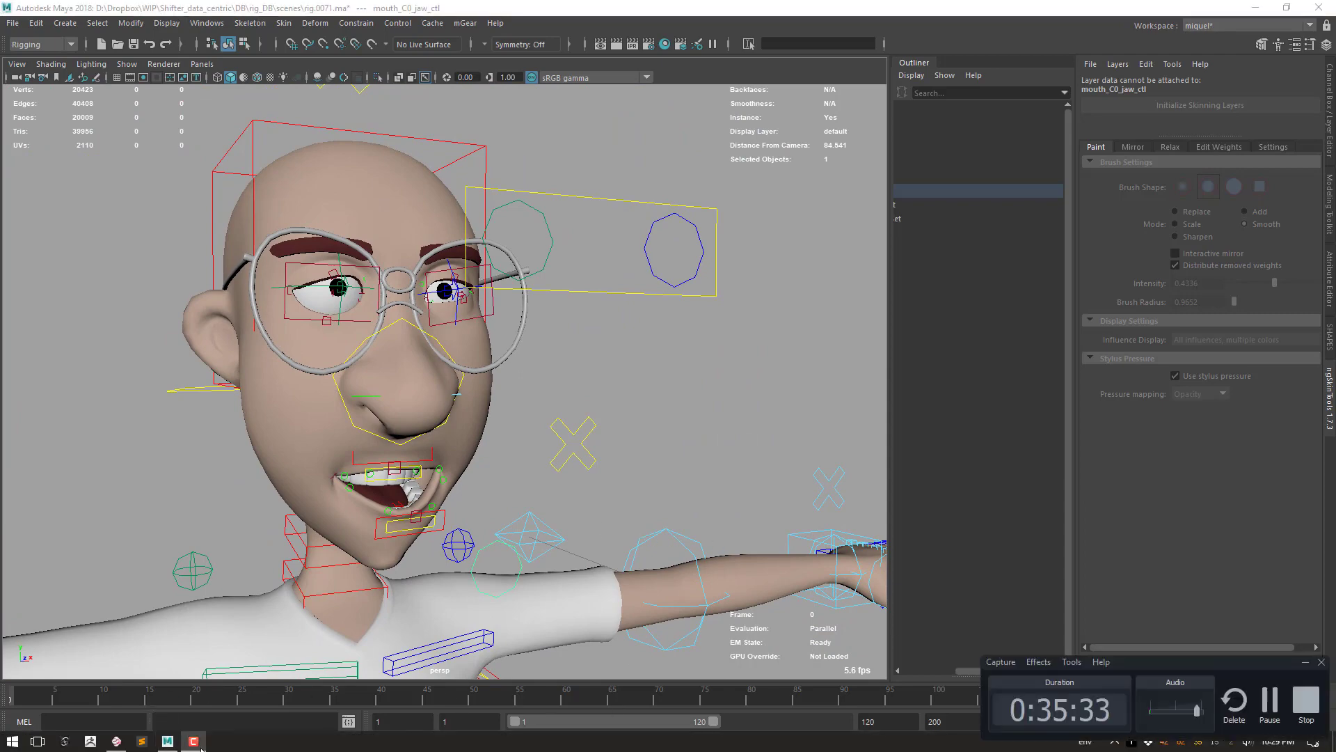
# Display the joints and examine the lip joint chains with the meshes hidden, selecting lips_C010_upLipRope_jnt
pyautogui.moveTo(512, 422)
pyautogui.keyDown('alt'); pyautogui.mouseDown()
pyautogui.moveTo(635, 369)
pyautogui.moveTo(465, 478)
pyautogui.moveTo(420, 486)
pyautogui.mouseUp(); pyautogui.keyUp('alt')
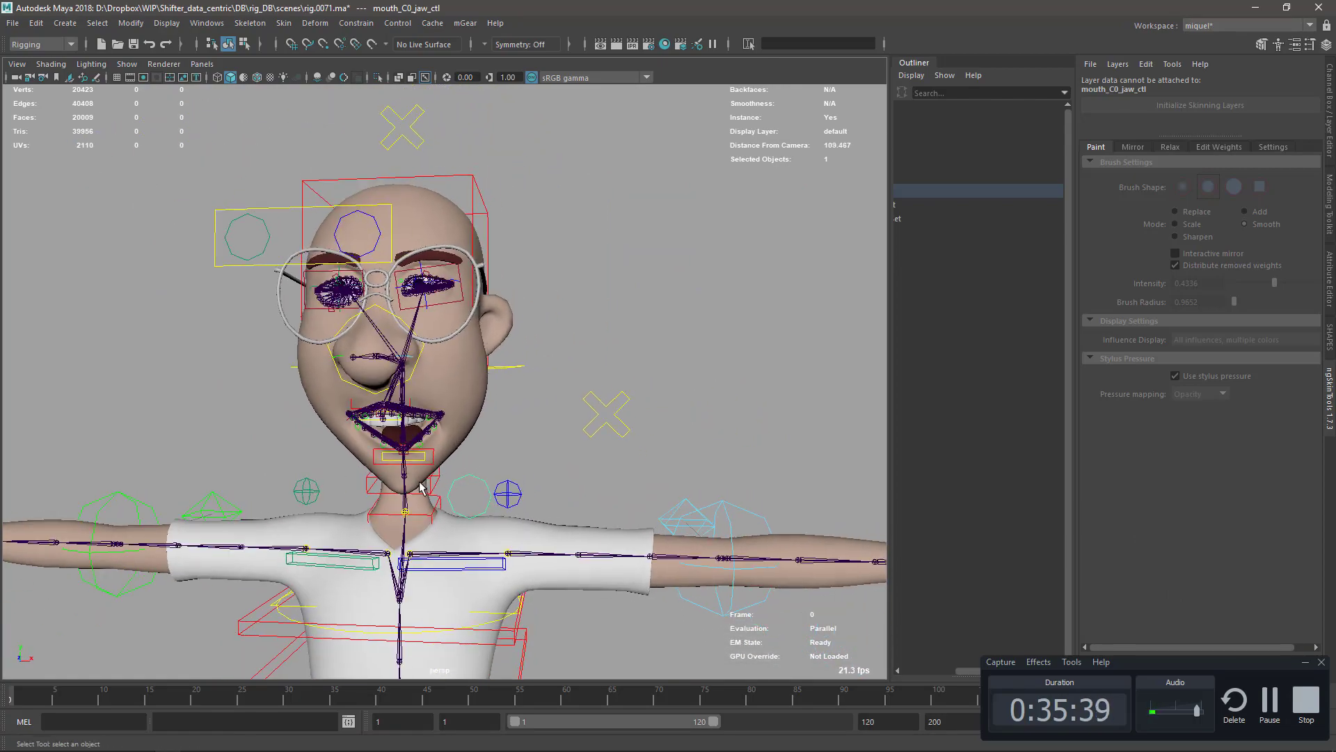
pyautogui.hotkey('alt', '2')
pyautogui.keyDown('alt'); pyautogui.moveTo(483, 439); pyautogui.dragTo(369, 456); pyautogui.keyUp('alt')
pyautogui.keyDown('alt'); pyautogui.moveTo(369, 456); pyautogui.dragTo(492, 484, button='right'); pyautogui.keyUp('alt')
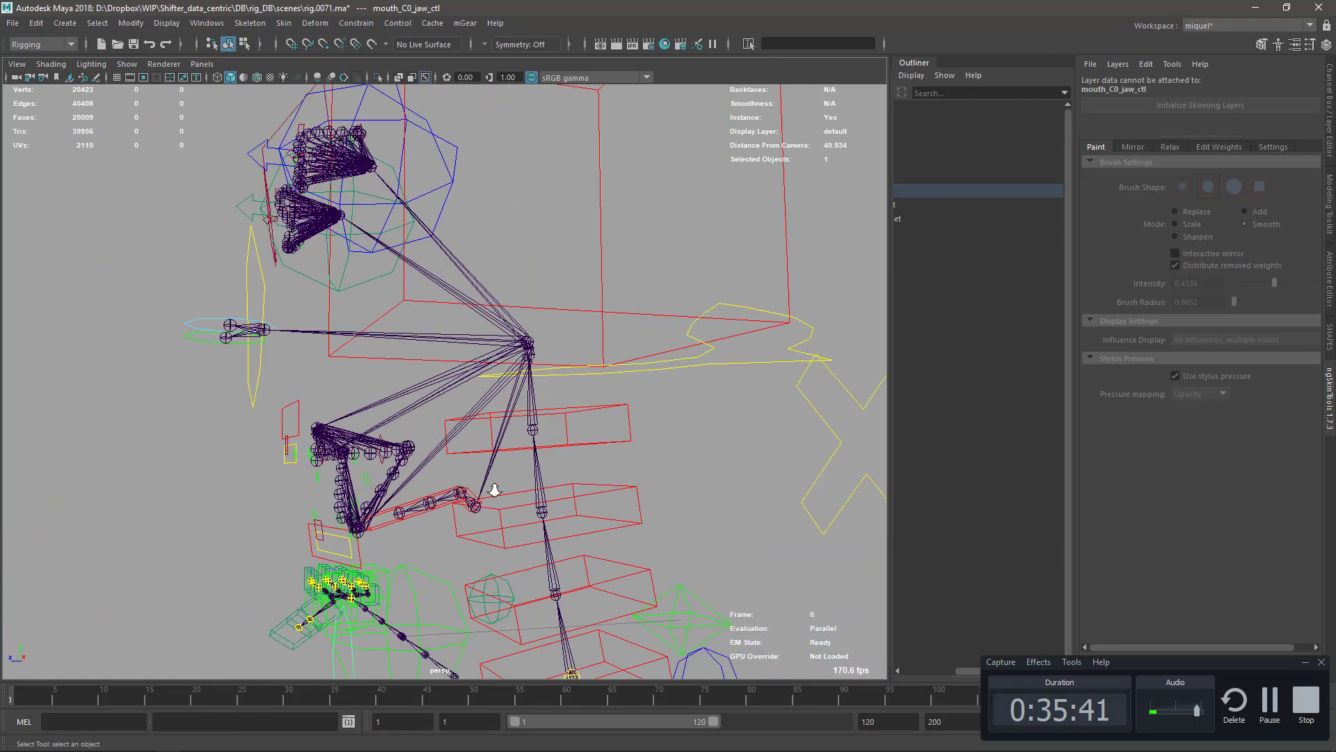
pyautogui.keyDown('alt'); pyautogui.moveTo(492, 483); pyautogui.dragTo(529, 407, button='middle'); pyautogui.keyUp('alt')
pyautogui.keyDown('alt'); pyautogui.moveTo(531, 414); pyautogui.dragTo(442, 408); pyautogui.keyUp('alt')
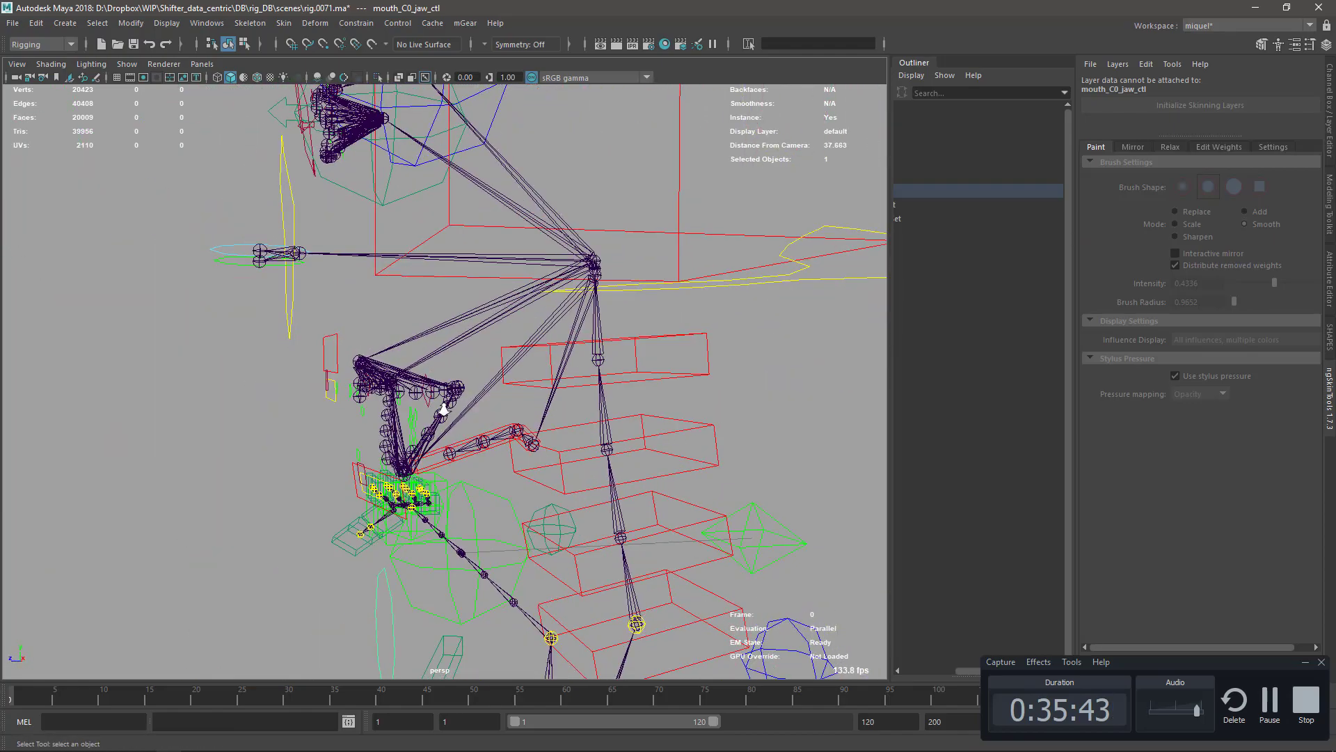
pyautogui.keyDown('alt'); pyautogui.moveTo(442, 409); pyautogui.dragTo(462, 460, button='right'); pyautogui.keyUp('alt')
pyautogui.click(388, 412)
pyautogui.keyDown('alt'); pyautogui.moveTo(388, 412); pyautogui.dragTo(418, 449, button='right'); pyautogui.keyUp('alt')
pyautogui.hotkey('alt', '2')
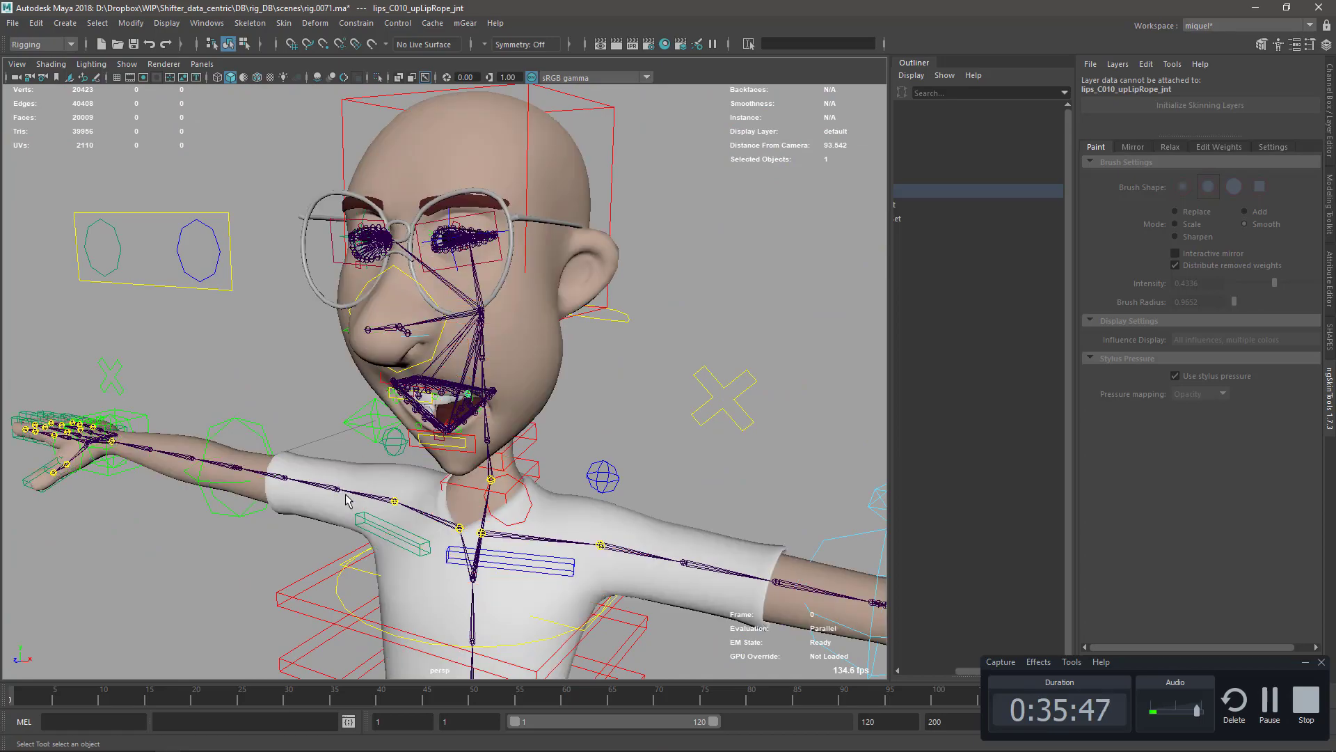
# Examine the eyelid, nose and lip joints against the posed face, selecting head_geo to check its topology
pyautogui.keyDown('alt'); pyautogui.moveTo(348, 495); pyautogui.dragTo(392, 398); pyautogui.keyUp('alt')
pyautogui.keyDown('alt'); pyautogui.moveTo(336, 492); pyautogui.dragTo(453, 477); pyautogui.keyUp('alt')
pyautogui.keyDown('alt'); pyautogui.moveTo(320, 452); pyautogui.dragTo(386, 458, button='right'); pyautogui.keyUp('alt')
pyautogui.keyDown('alt'); pyautogui.moveTo(304, 506); pyautogui.dragTo(407, 462); pyautogui.keyUp('alt')
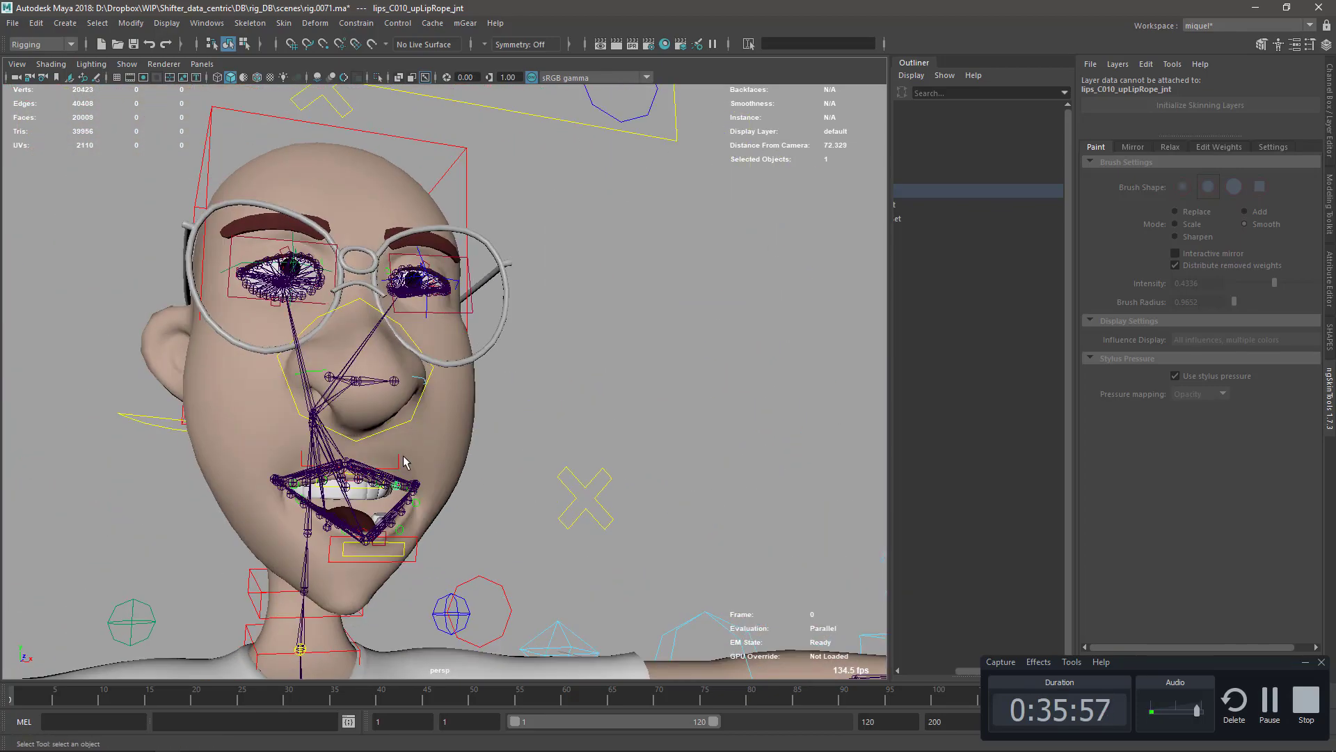
pyautogui.keyDown('alt'); pyautogui.moveTo(369, 449); pyautogui.dragTo(428, 430, button='right'); pyautogui.keyUp('alt')
pyautogui.click(449, 495)
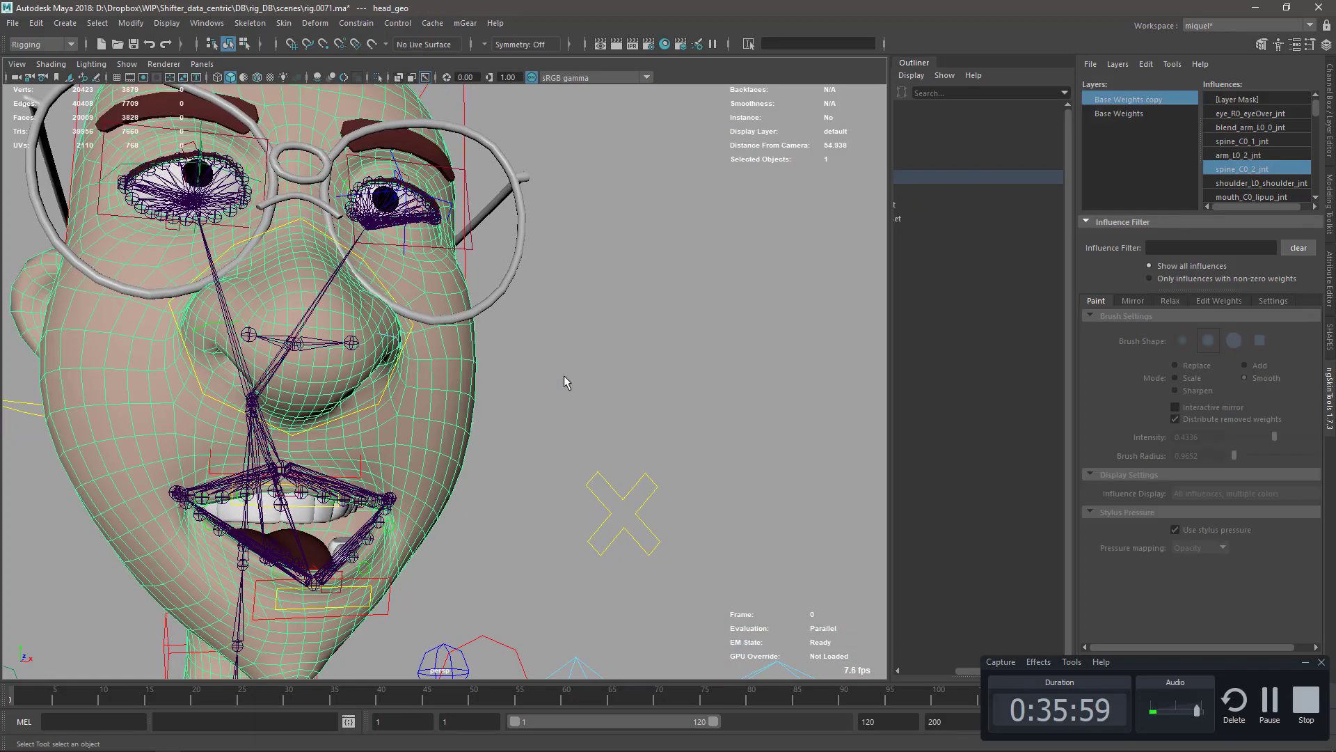
pyautogui.keyDown('alt'); pyautogui.moveTo(487, 491); pyautogui.dragTo(456, 451, button='right'); pyautogui.keyUp('alt')
pyautogui.keyDown('alt'); pyautogui.moveTo(455, 451); pyautogui.dragTo(439, 449); pyautogui.keyUp('alt')
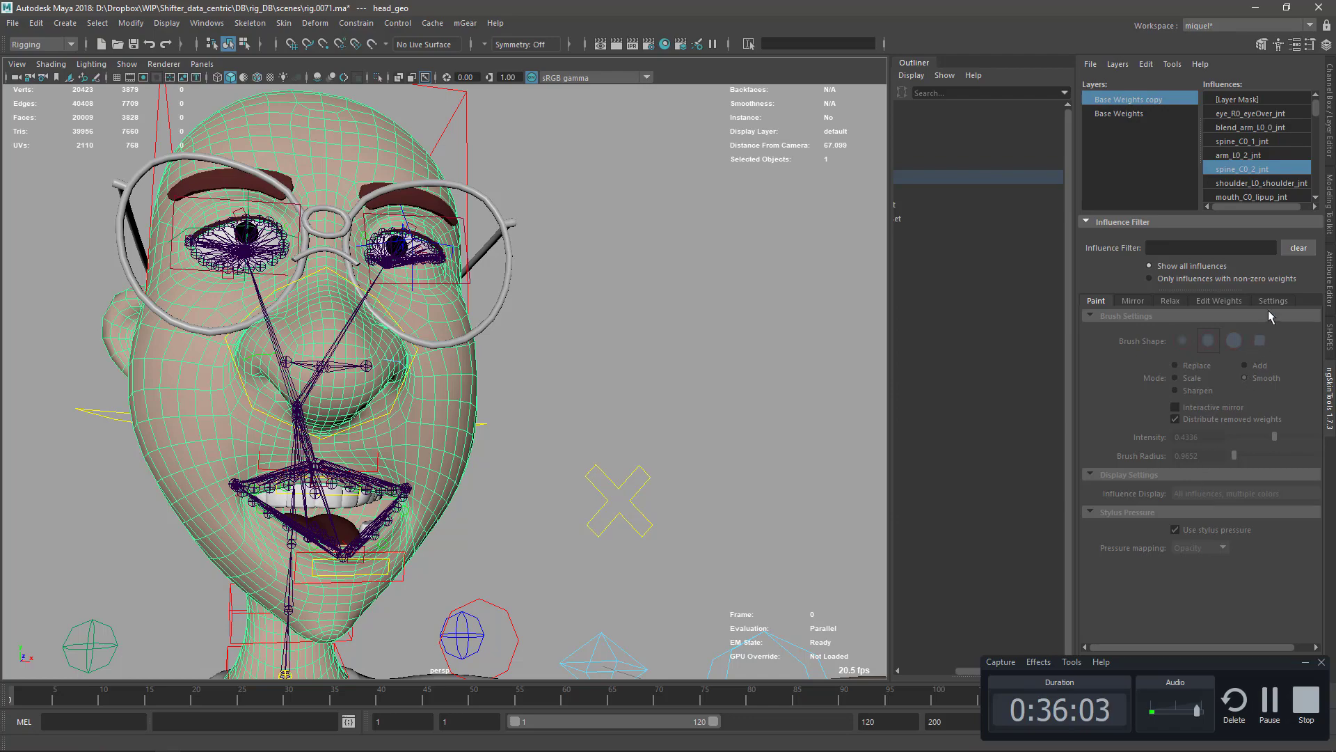
pyautogui.keyDown('alt'); pyautogui.moveTo(591, 423); pyautogui.dragTo(632, 449, button='middle'); pyautogui.keyUp('alt')
pyautogui.moveTo(635, 456)
pyautogui.keyDown('alt'); pyautogui.mouseDown()
pyautogui.moveTo(617, 450)
pyautogui.moveTo(636, 457)
pyautogui.moveTo(612, 466)
pyautogui.mouseUp(); pyautogui.keyUp('alt')
pyautogui.keyDown('alt'); pyautogui.moveTo(602, 445); pyautogui.dragTo(554, 354, button='middle'); pyautogui.keyUp('alt')
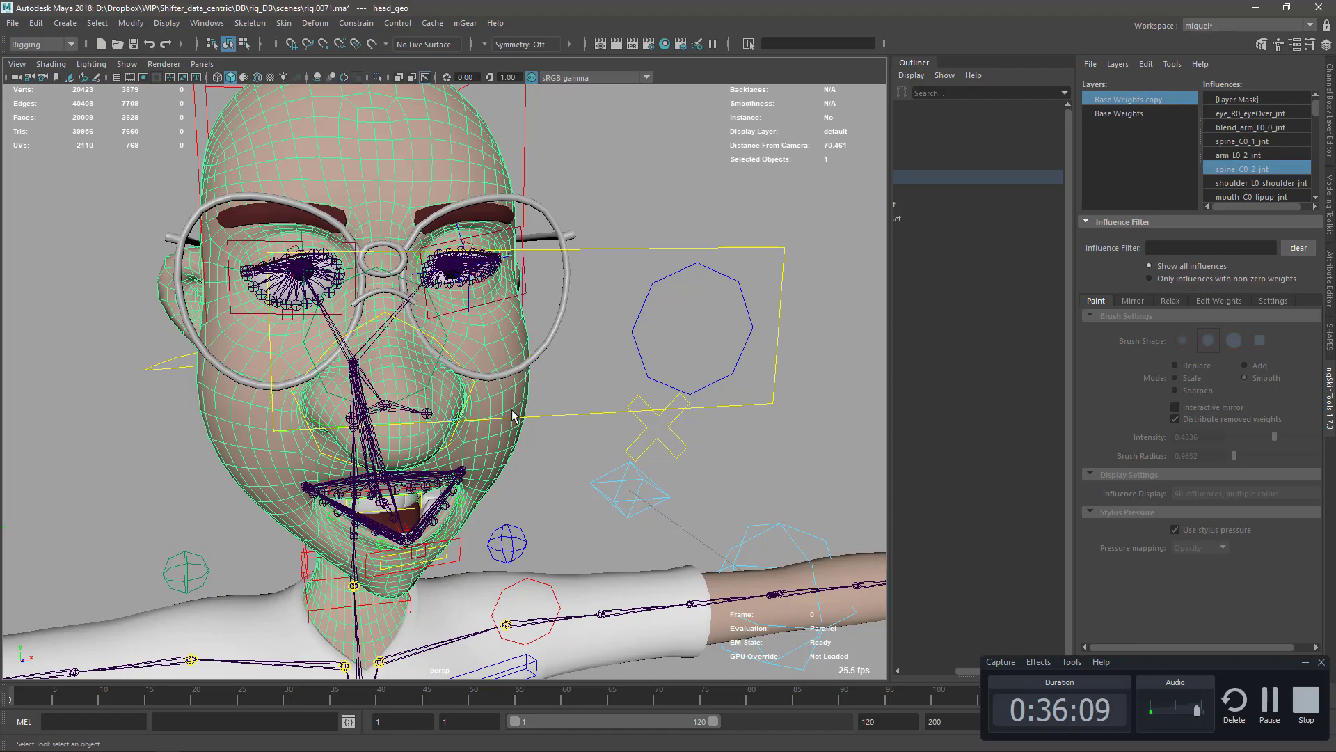
pyautogui.moveTo(547, 415)
pyautogui.keyDown('alt'); pyautogui.mouseDown()
pyautogui.moveTo(580, 424)
pyautogui.moveTo(549, 444)
pyautogui.moveTo(585, 460)
pyautogui.moveTo(523, 483)
pyautogui.moveTo(565, 420)
pyautogui.mouseUp(); pyautogui.keyUp('alt')
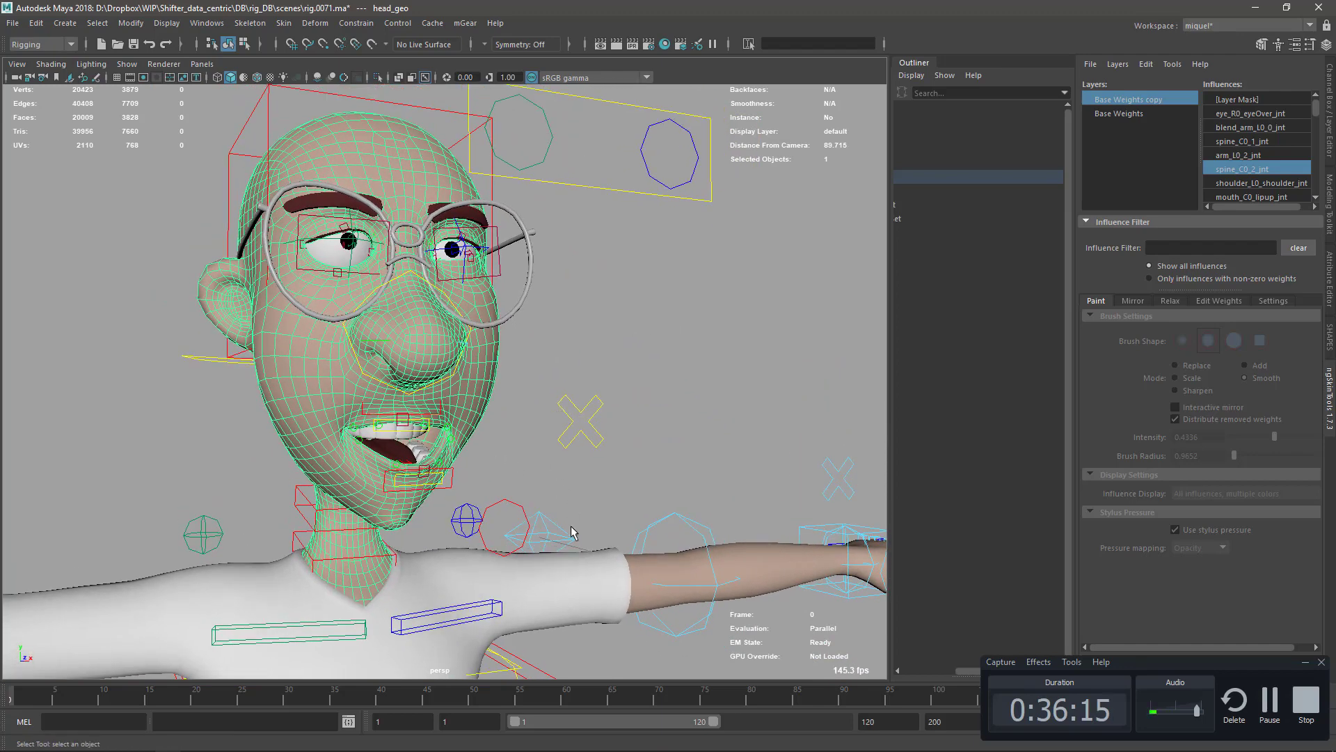